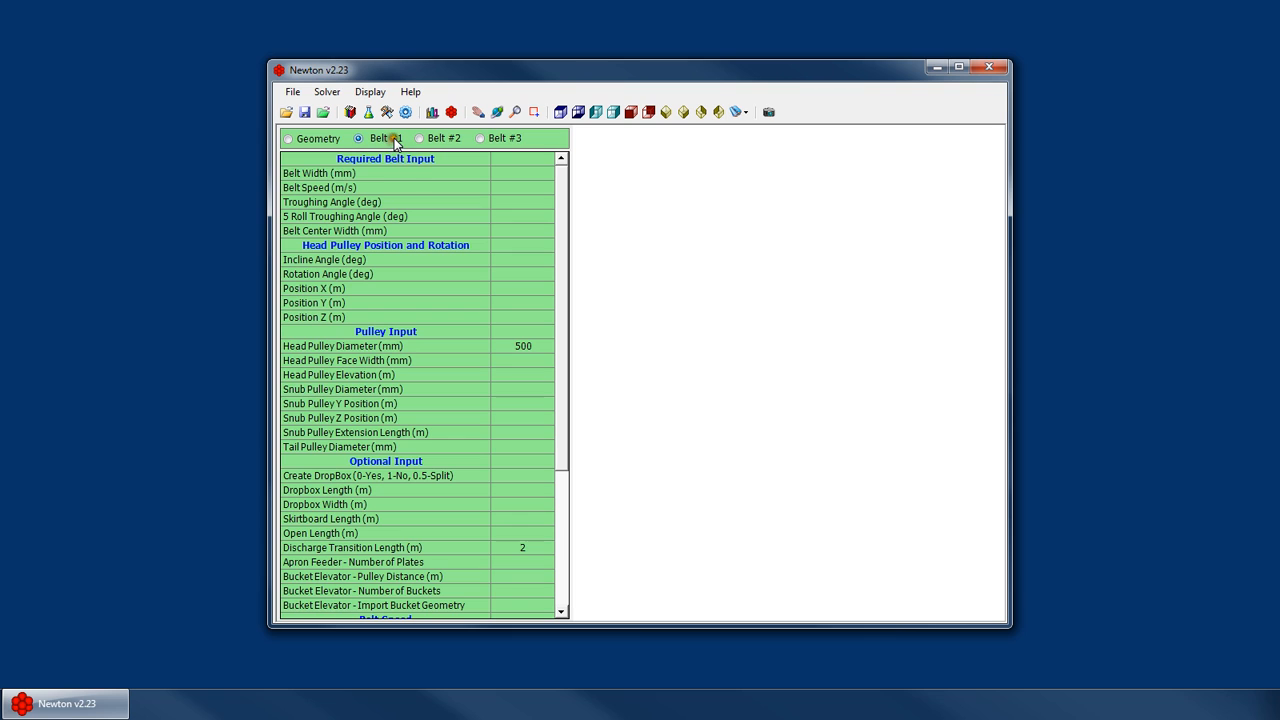
Examine the Geometry panel and the Belt #1, #2 and #3 input tables
click(318, 138)
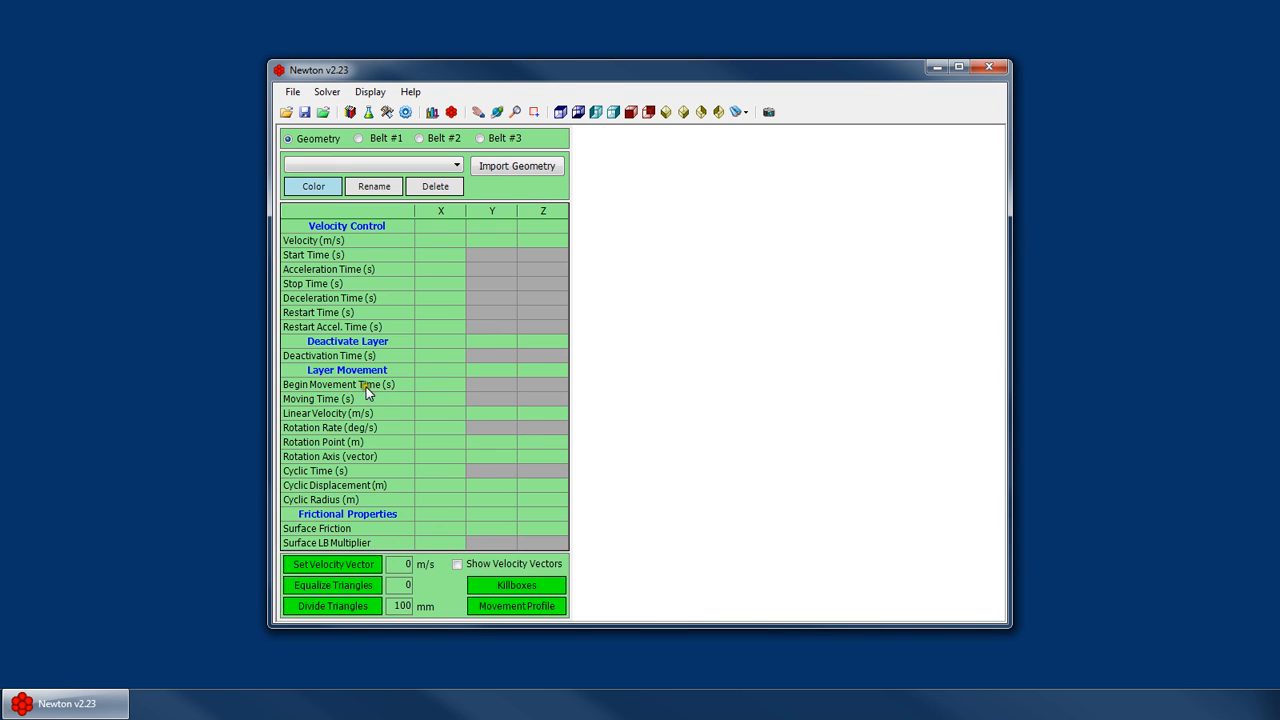
click(390, 142)
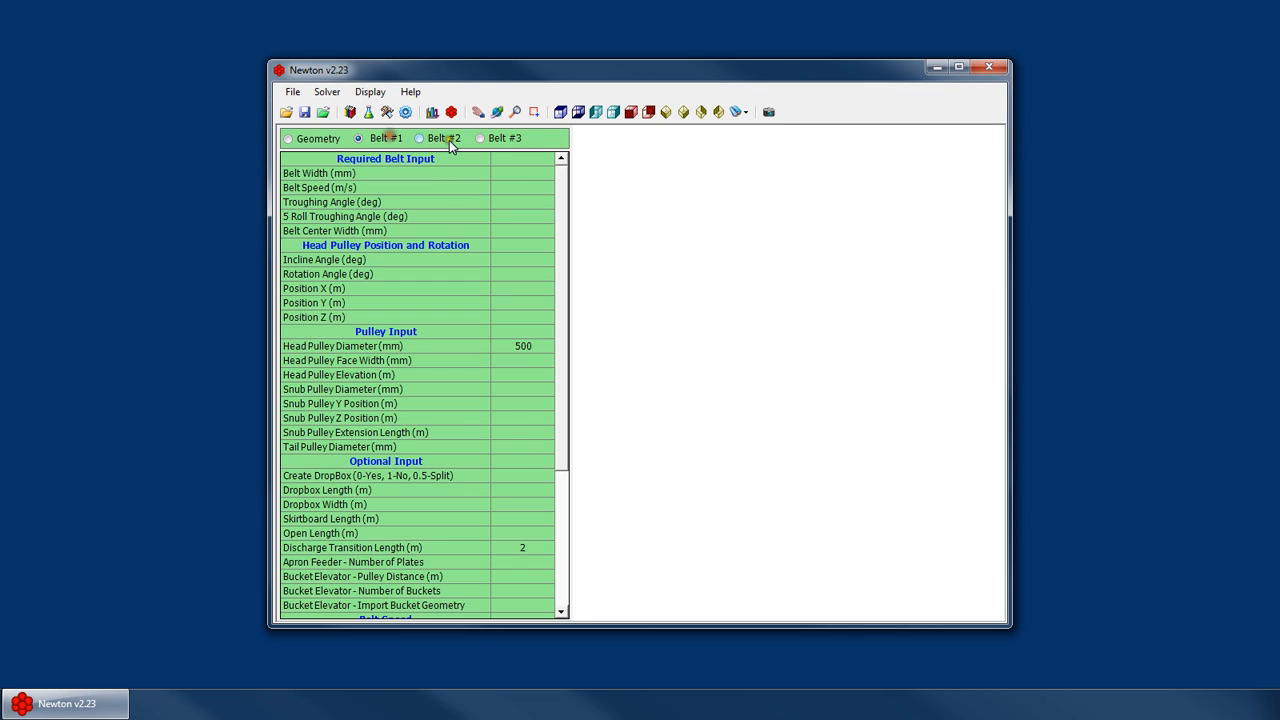
click(386, 138)
click(524, 190)
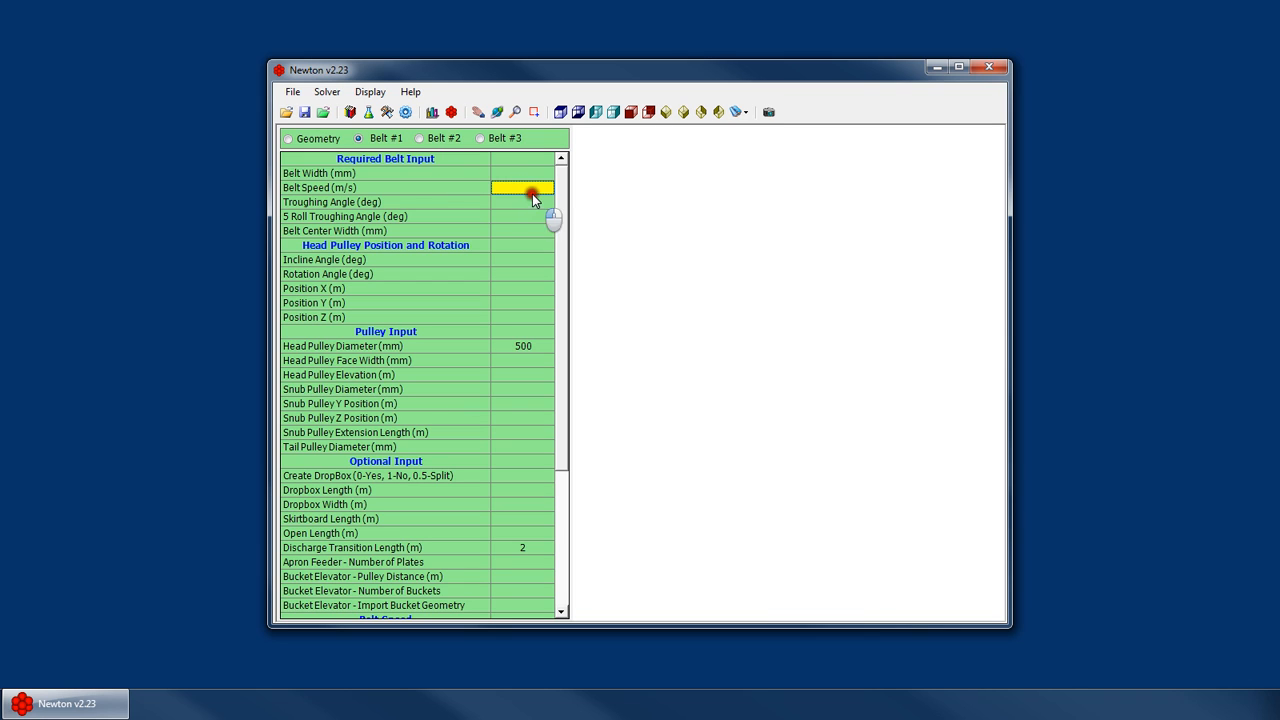
click(335, 139)
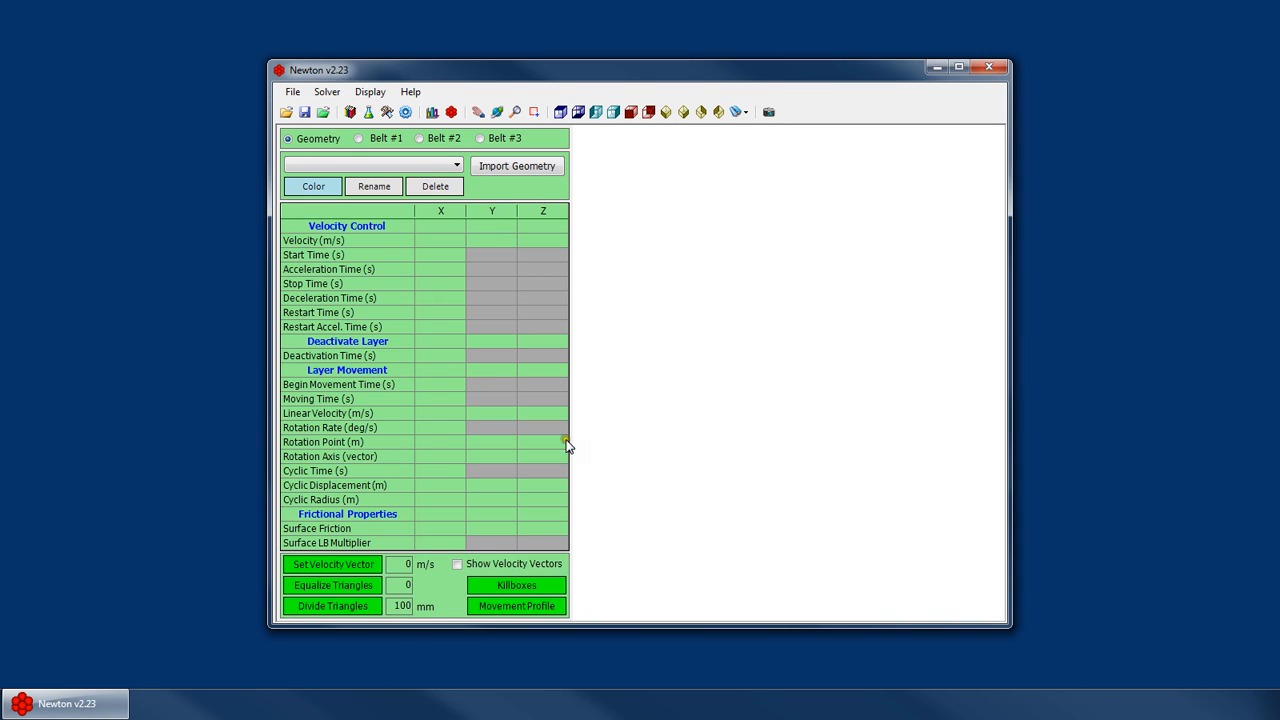
click(376, 141)
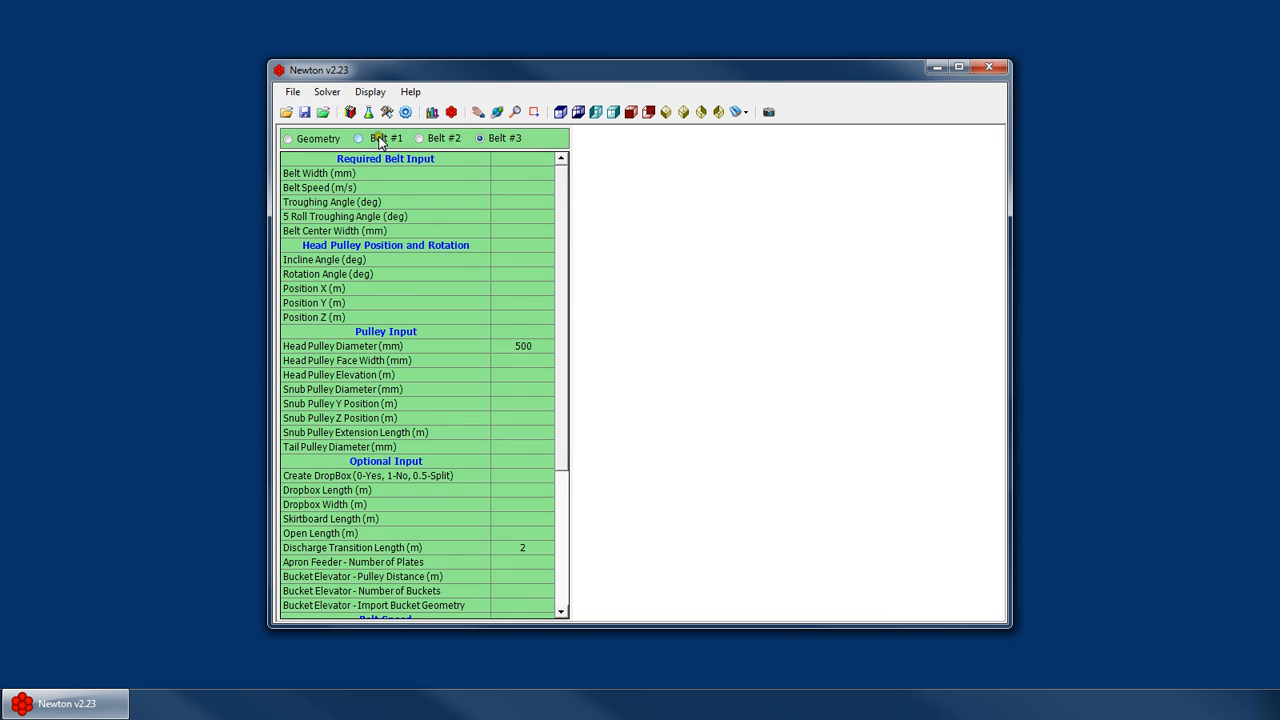
click(378, 138)
click(443, 138)
click(377, 138)
click(541, 174)
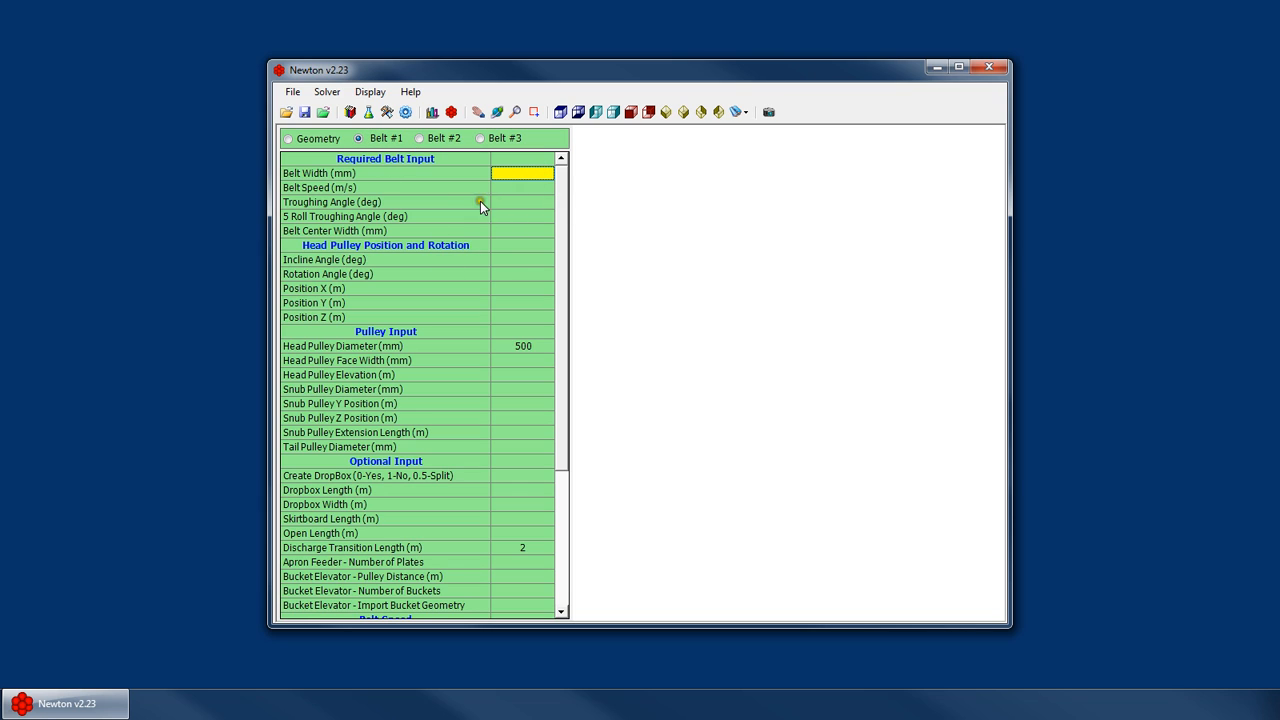
click(522, 577)
click(516, 576)
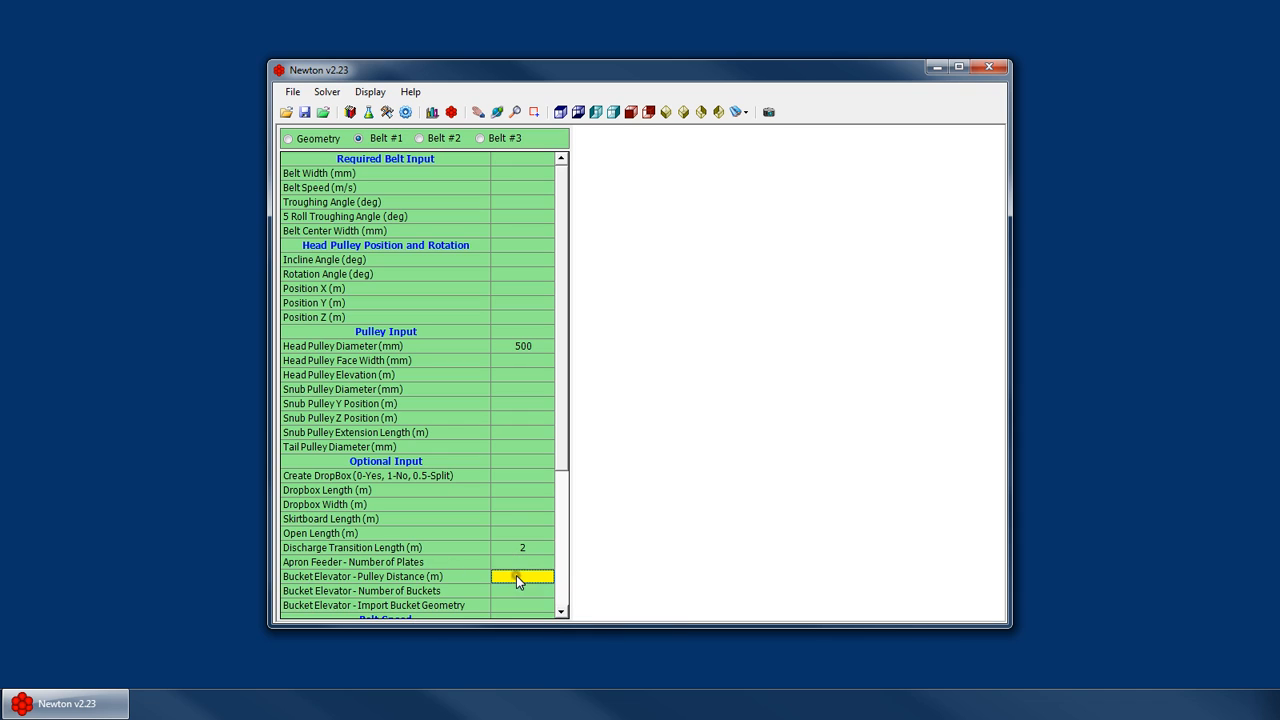
click(377, 140)
click(505, 142)
click(438, 140)
click(367, 138)
click(431, 135)
click(507, 140)
click(418, 138)
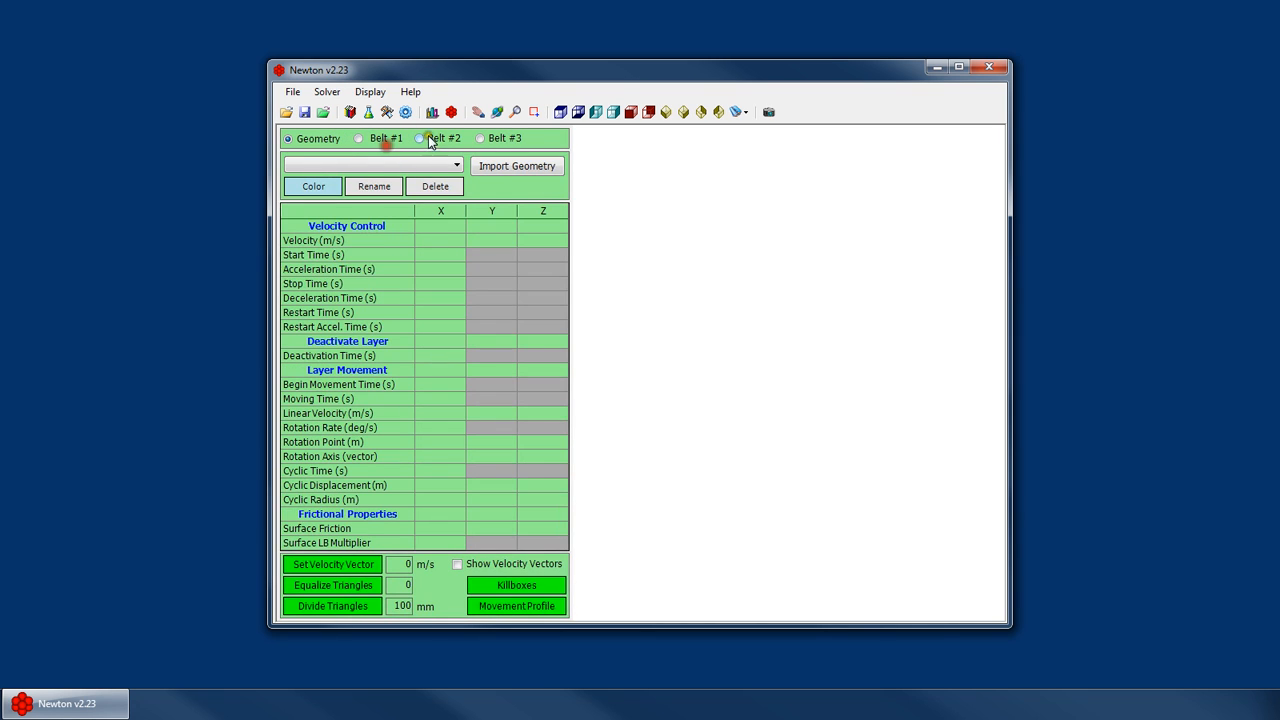
click(360, 139)
click(444, 144)
click(490, 142)
click(376, 136)
click(550, 186)
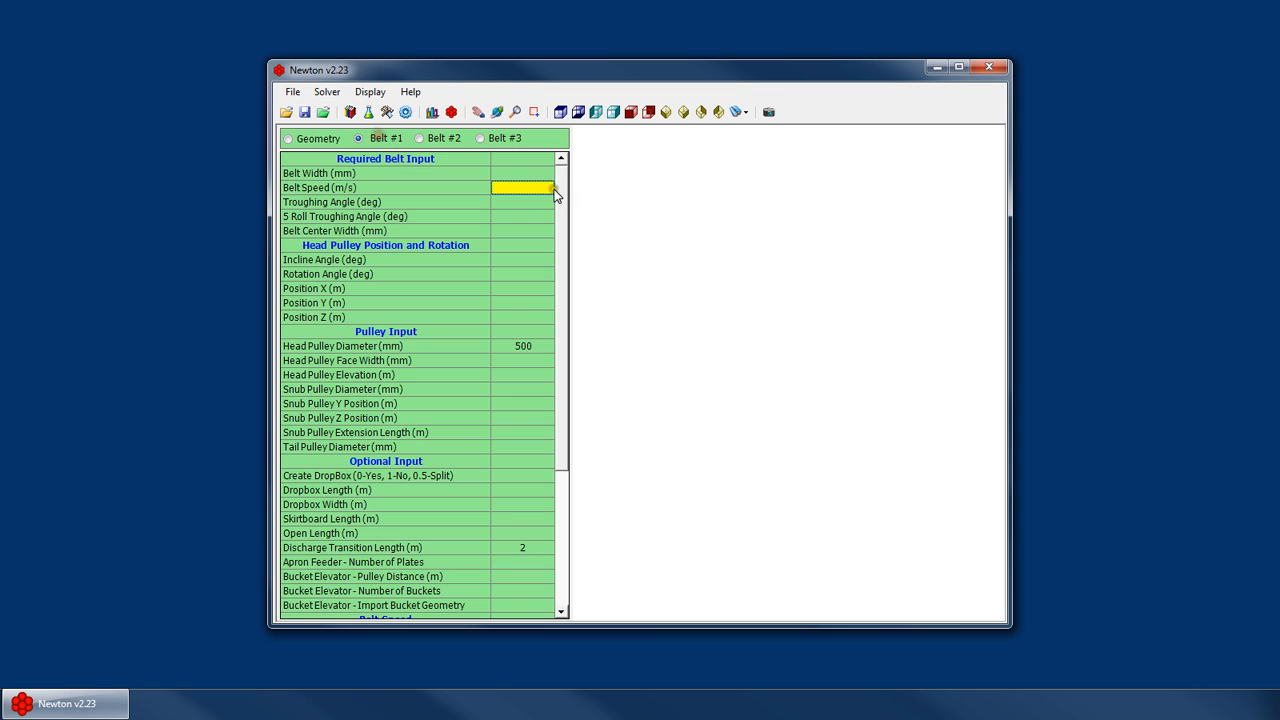
Set the belt width of Belt #3 to 1200 mm
double_click(546, 77)
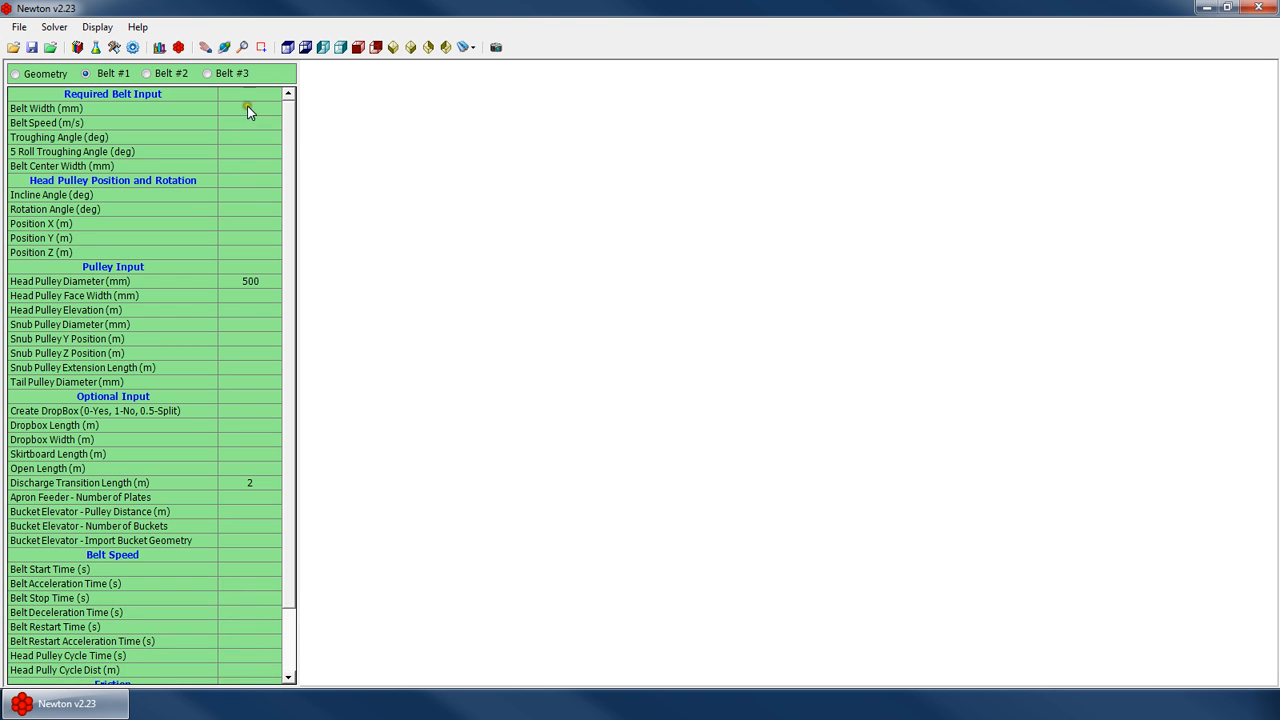
click(230, 158)
click(108, 76)
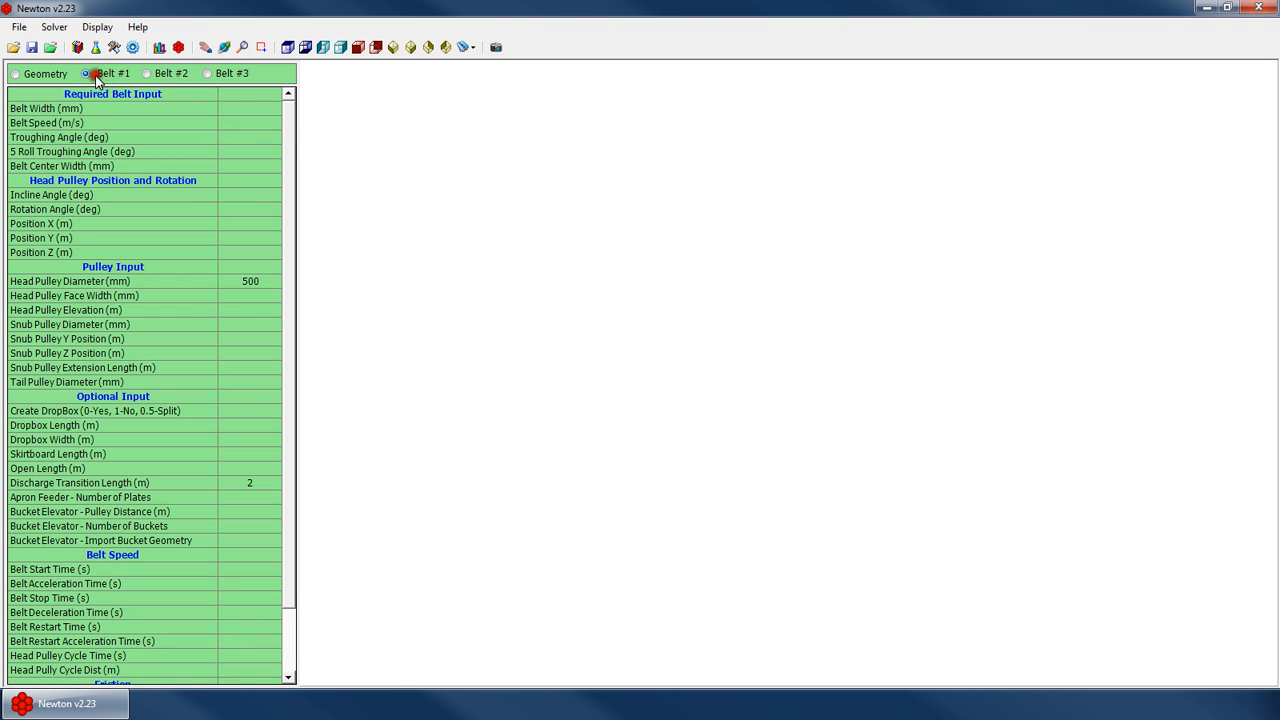
click(240, 74)
click(250, 108)
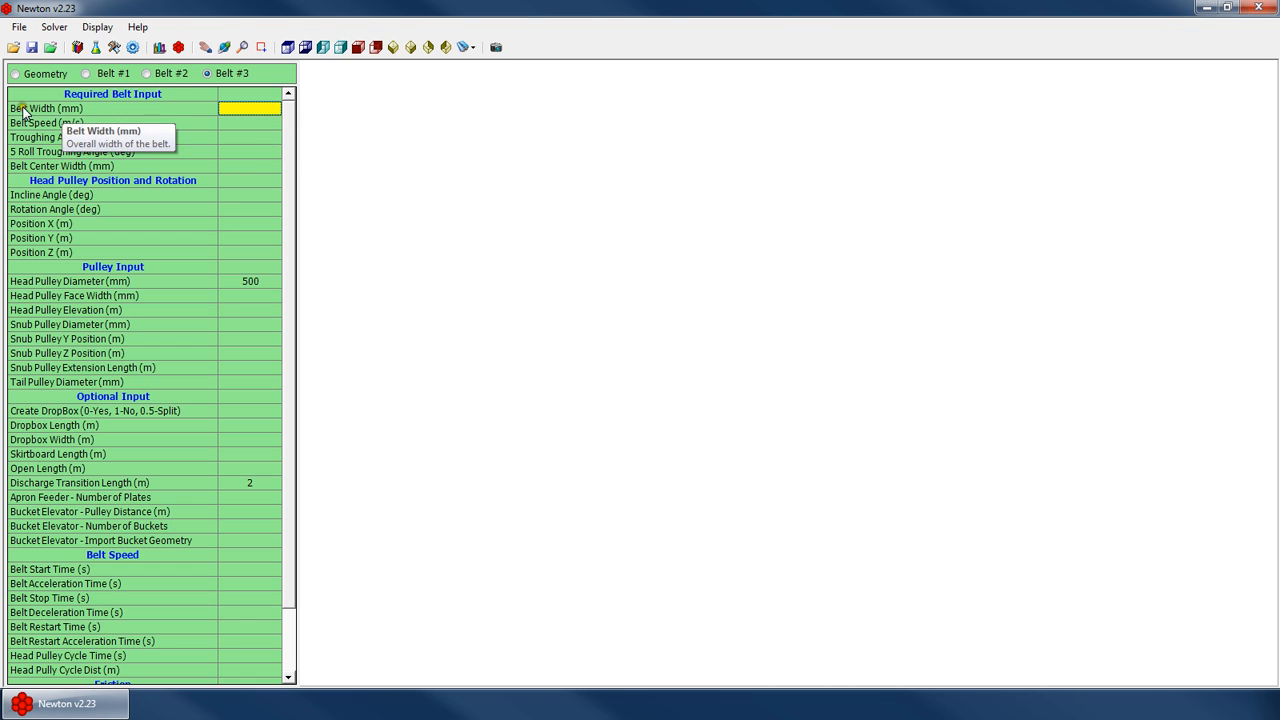
click(226, 110)
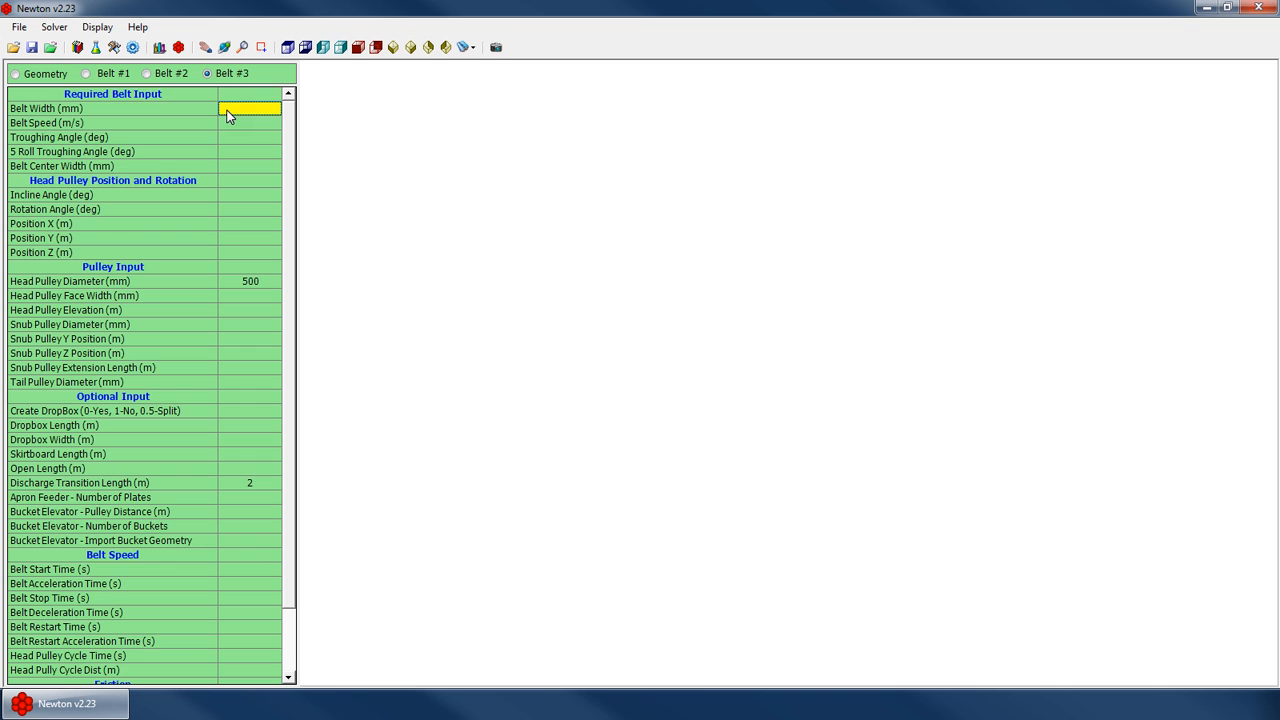
text(1200)
key(Return)
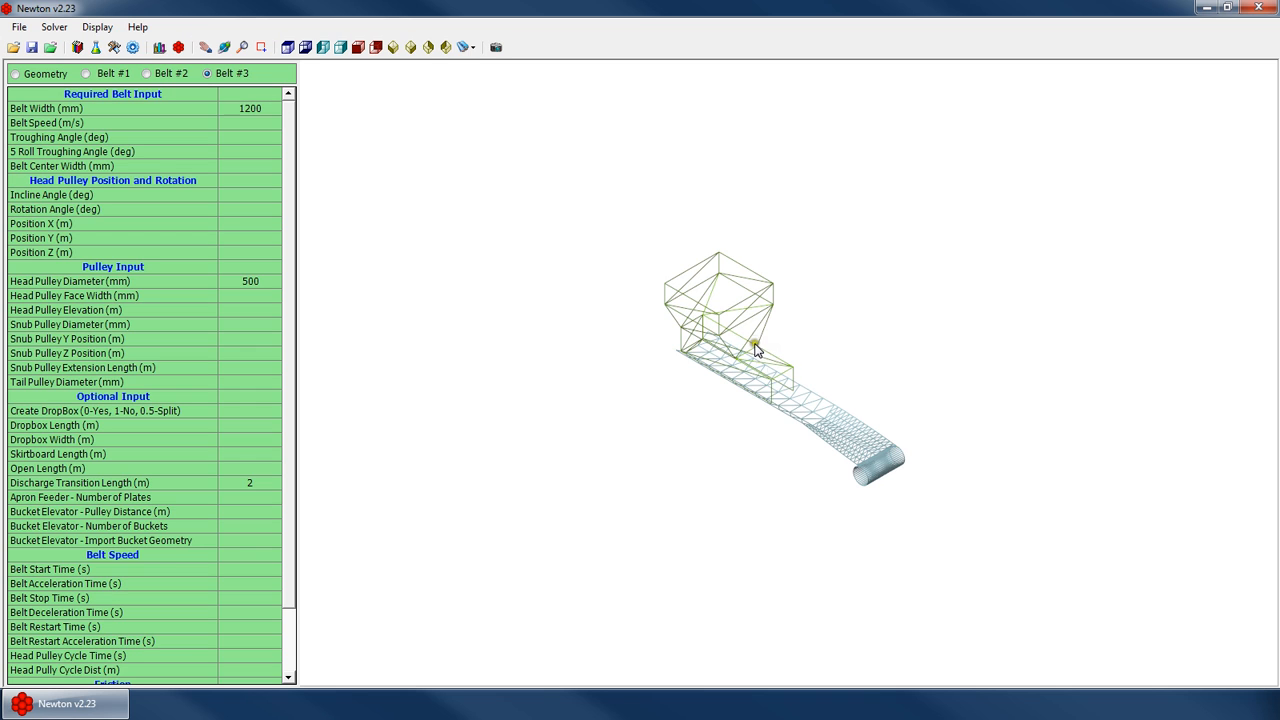
Set the belt speed of Belt #3 to 3 m/s
scroll(768, 302, up, 5)
right_click(793, 283)
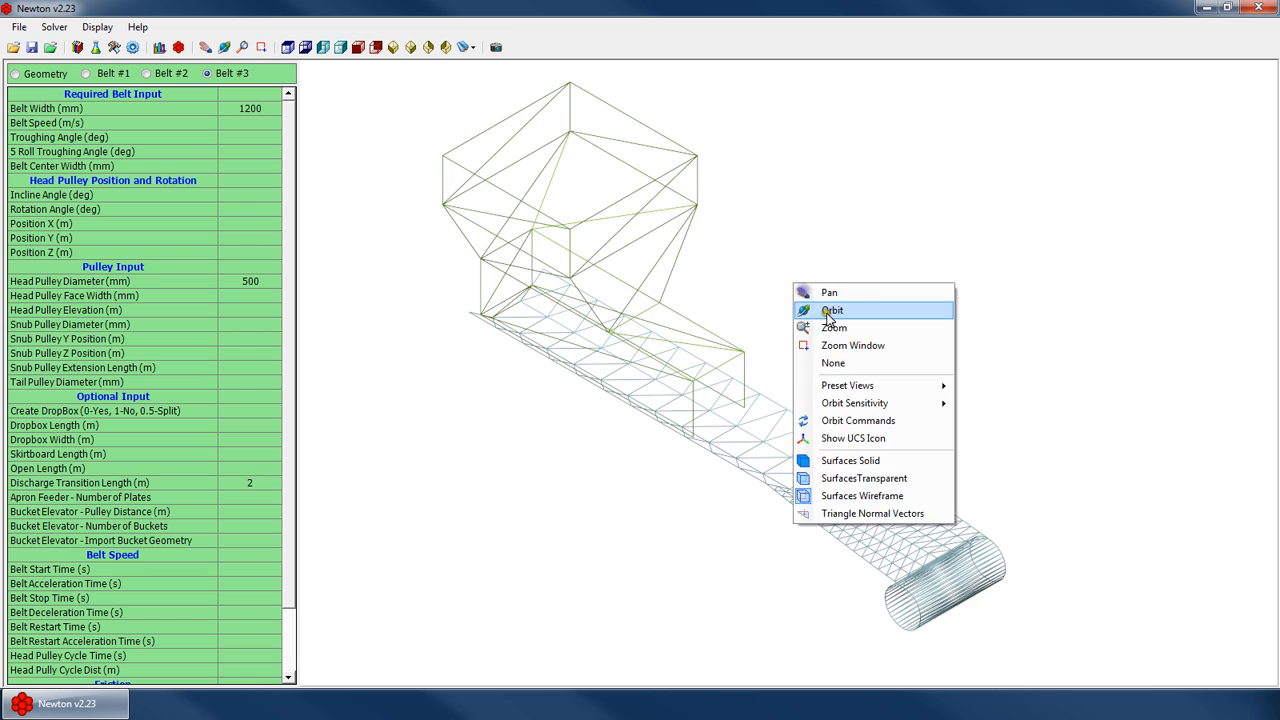
click(806, 308)
drag(668, 412, 658, 343)
drag(743, 504, 829, 434)
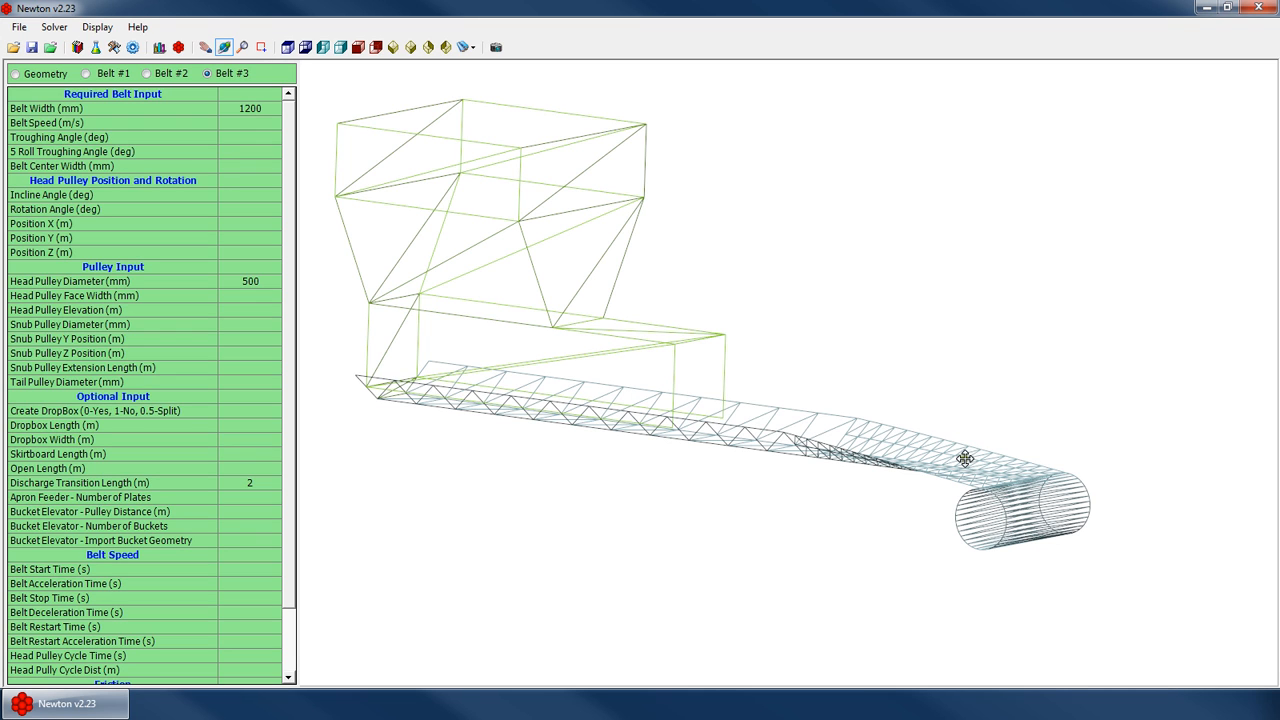
drag(973, 464, 811, 476)
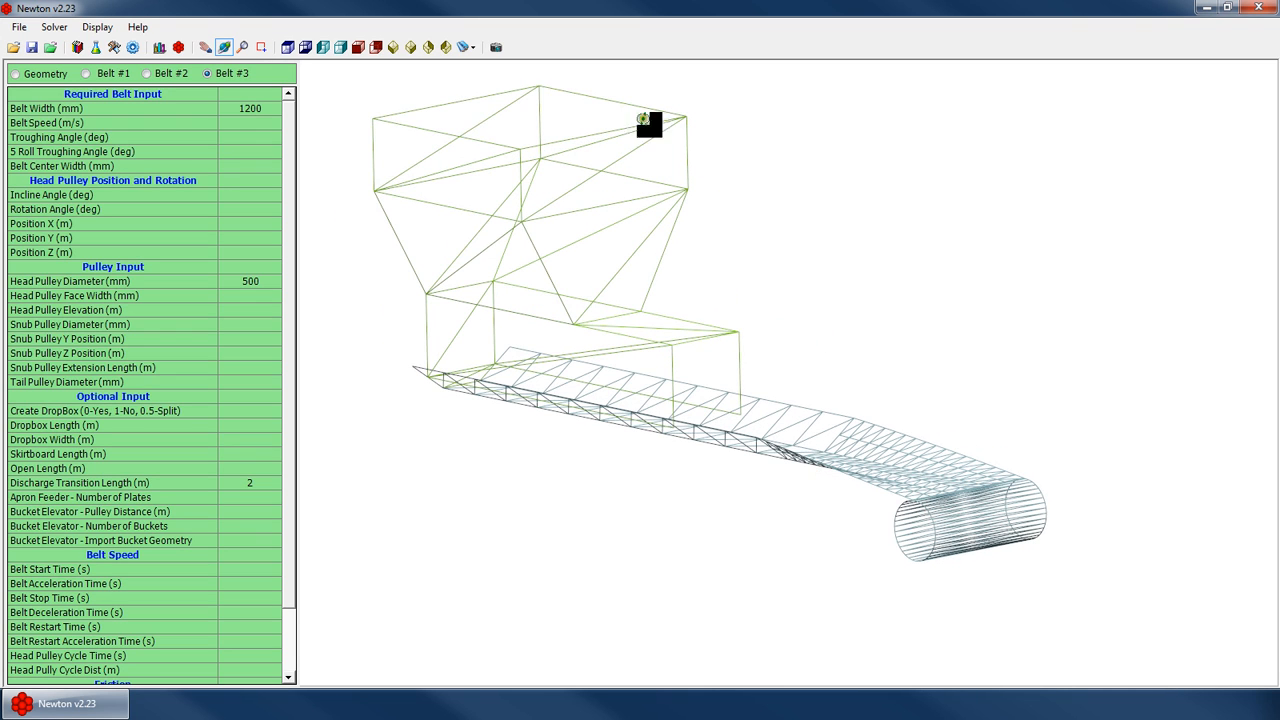
scroll(594, 242, down, 4)
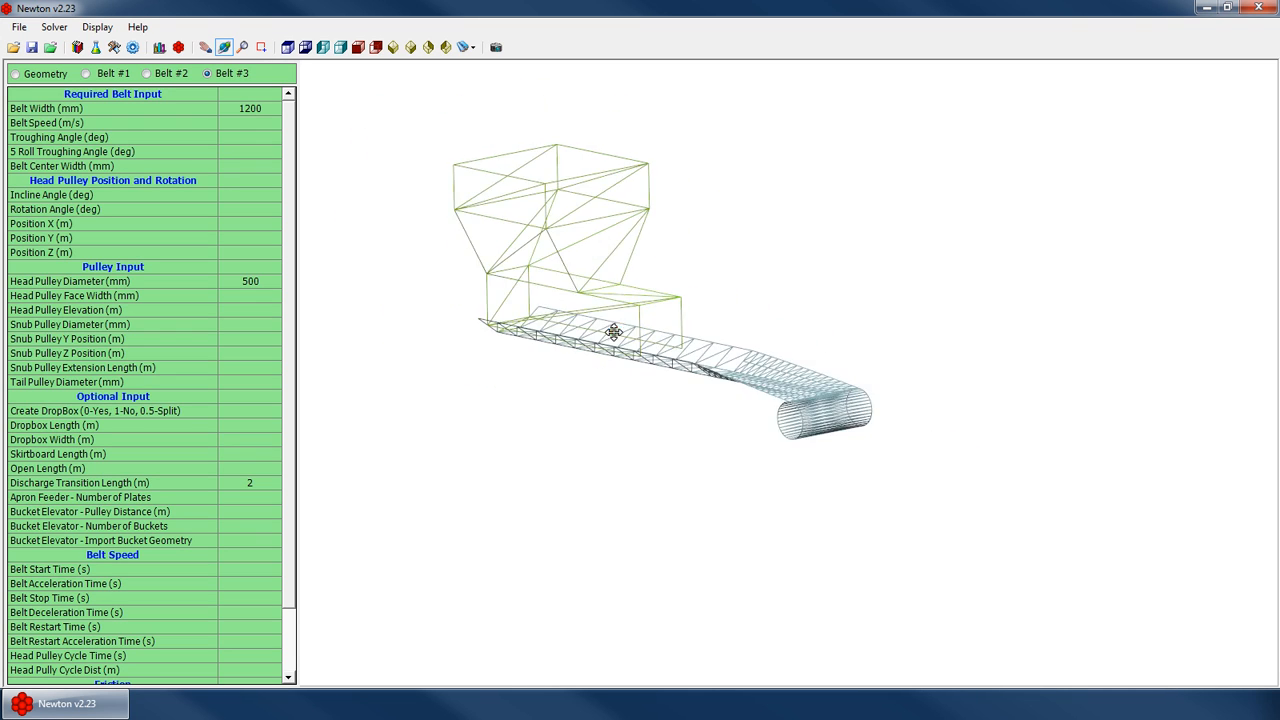
drag(613, 332, 690, 330)
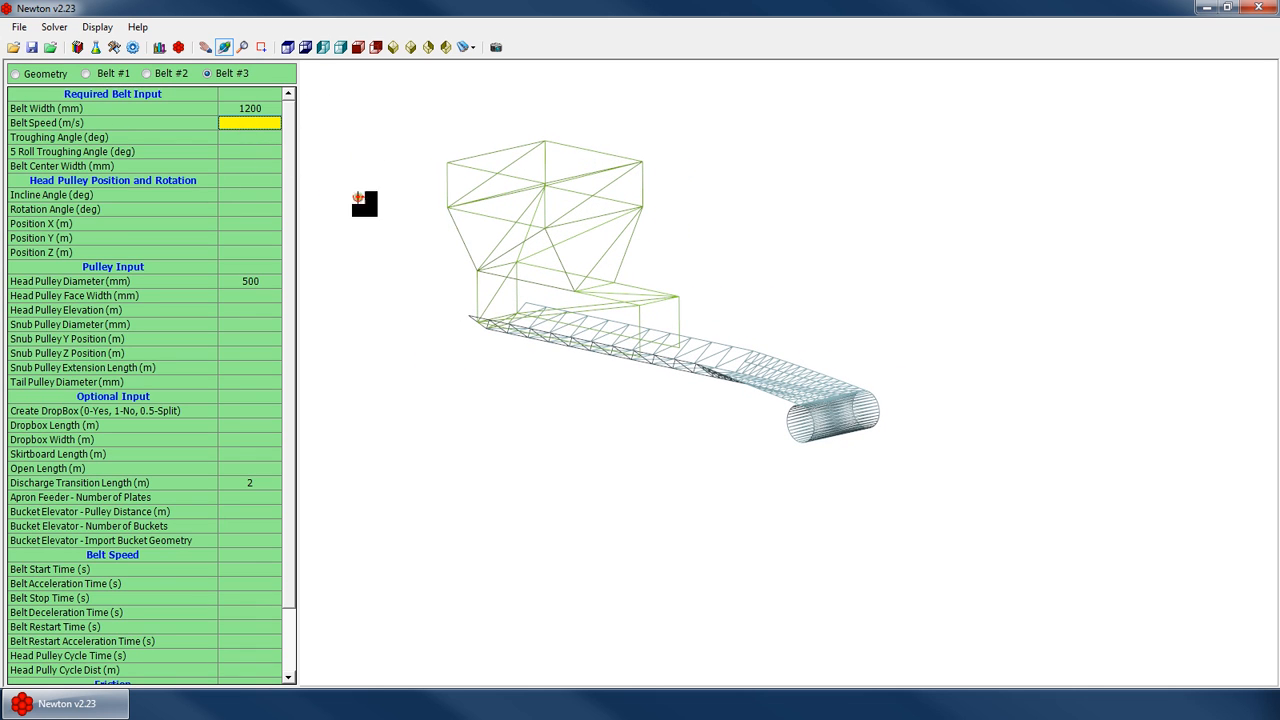
text(3)
Turn on Show Velocity Vectors for the geometry and inspect the vectors on the belt
click(42, 76)
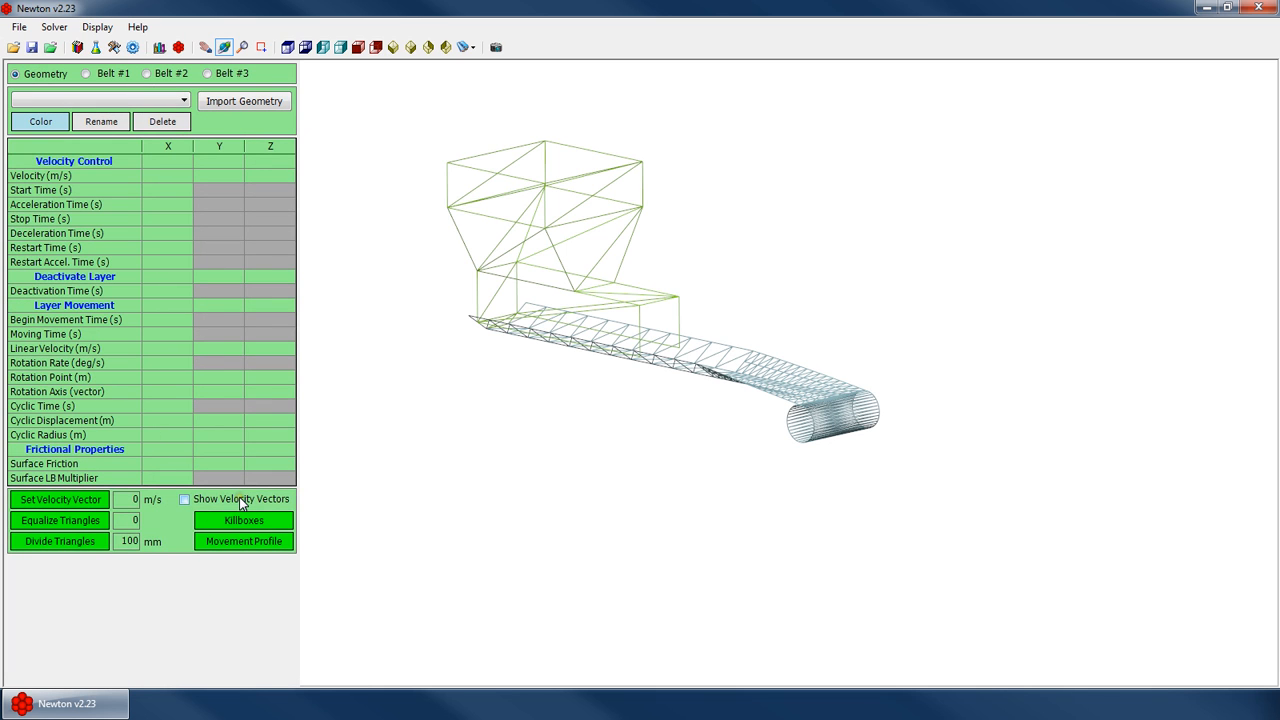
click(185, 499)
drag(694, 416, 726, 408)
scroll(812, 384, up, 6)
drag(668, 446, 637, 418)
scroll(634, 420, up, 6)
scroll(620, 418, down, 4)
drag(569, 374, 988, 424)
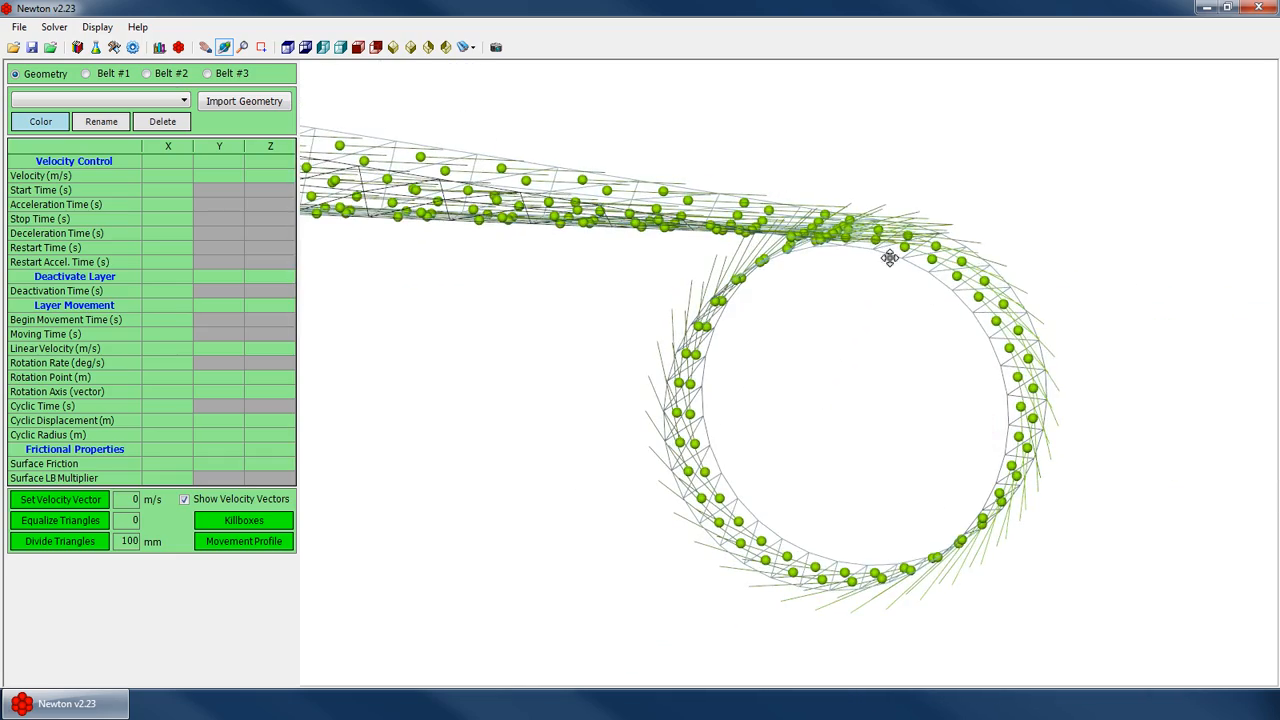
drag(884, 571, 569, 289)
Open the material generation settings and set the Material Group Set to 60-180mm and the location preset to Belt 1
click(88, 74)
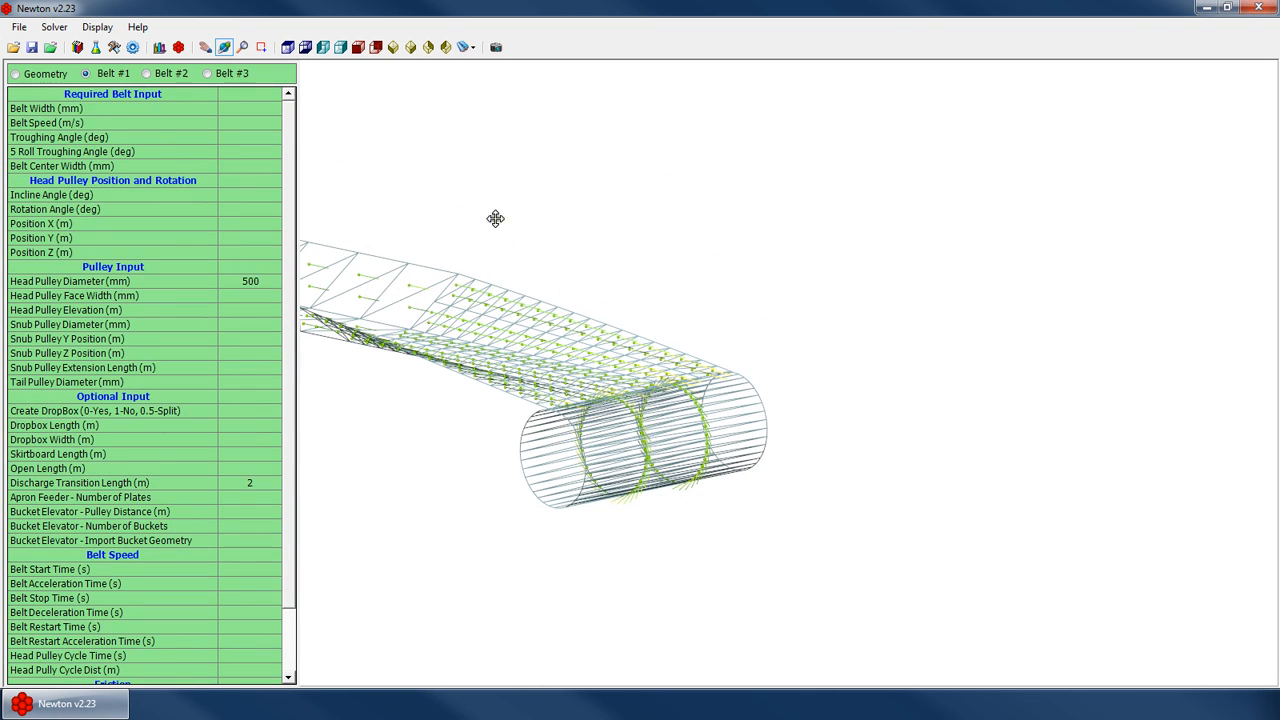
drag(495, 218, 409, 177)
click(132, 47)
click(220, 98)
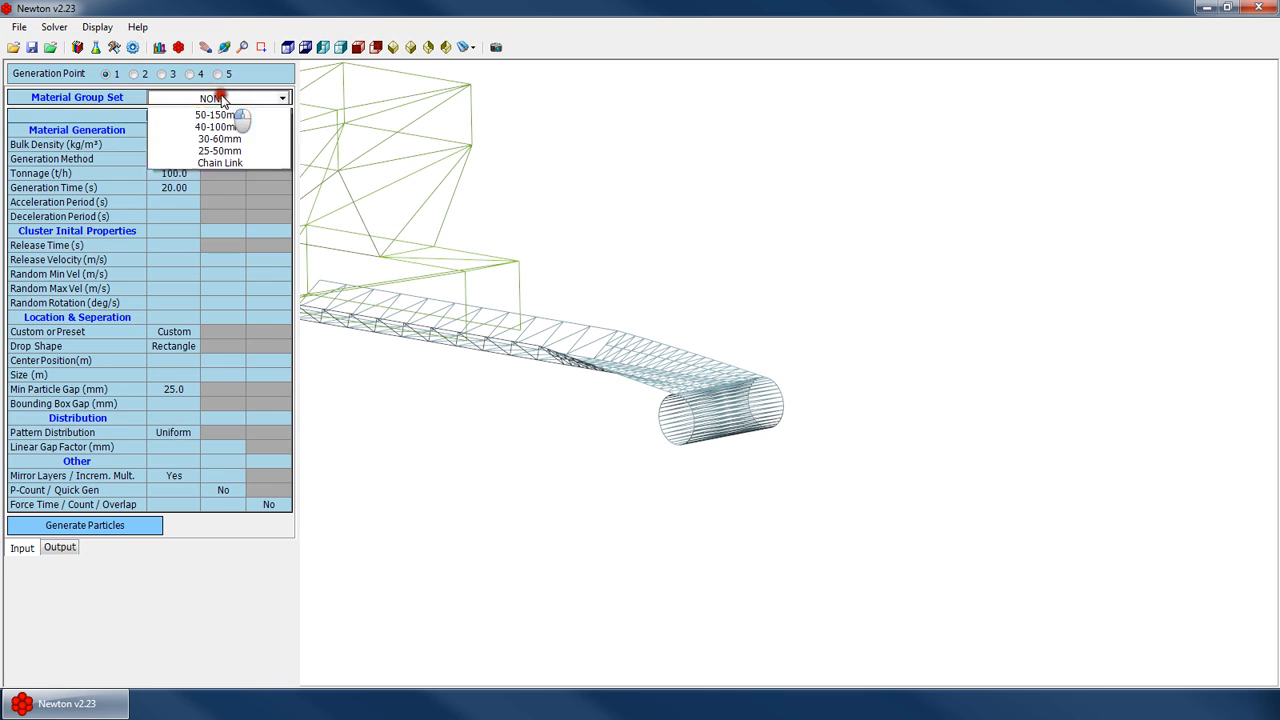
click(215, 153)
click(183, 333)
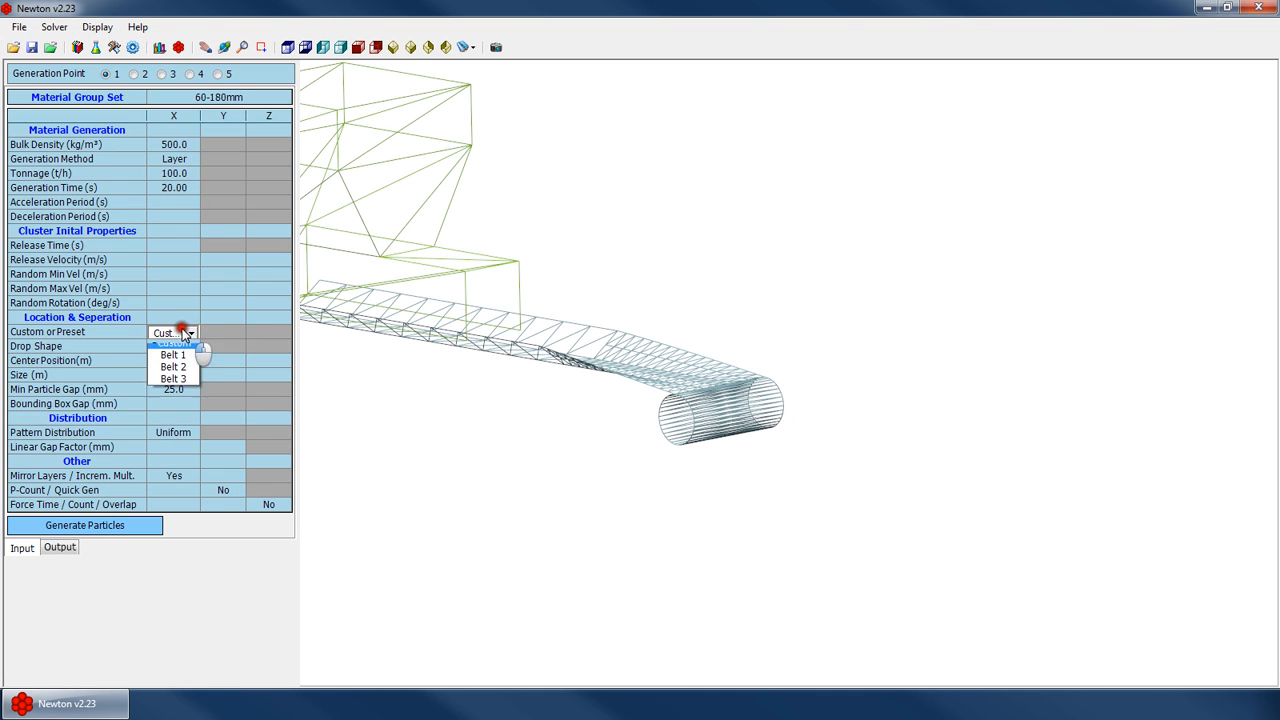
click(173, 355)
Try to generate particles at generation point 1
click(122, 529)
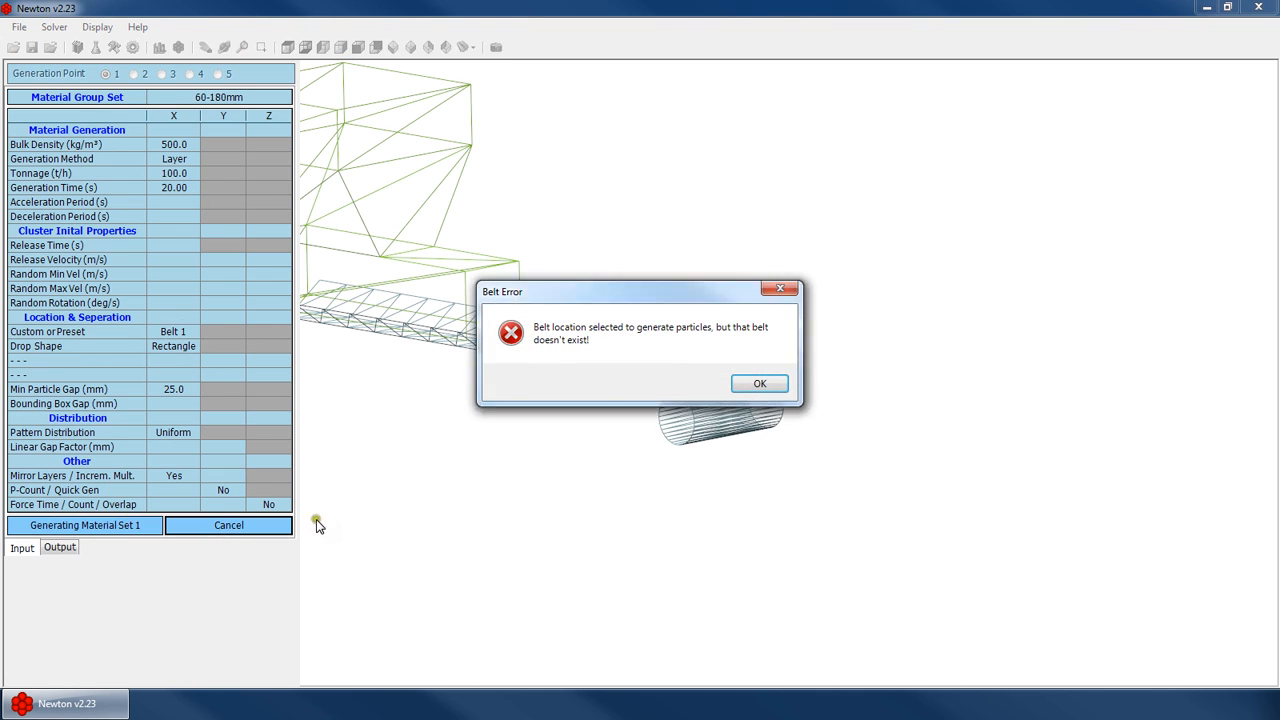
click(760, 383)
click(755, 381)
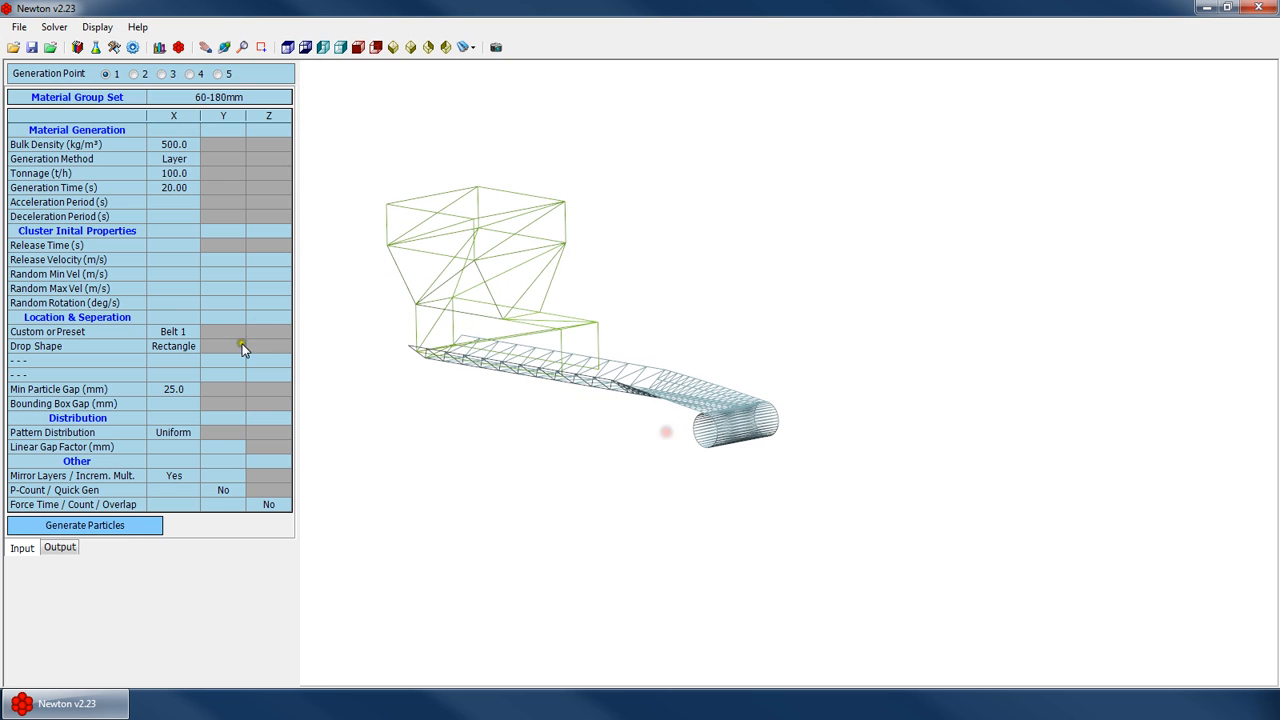
Check the belt input tabs to see which belt has been defined
click(180, 333)
click(190, 333)
click(175, 352)
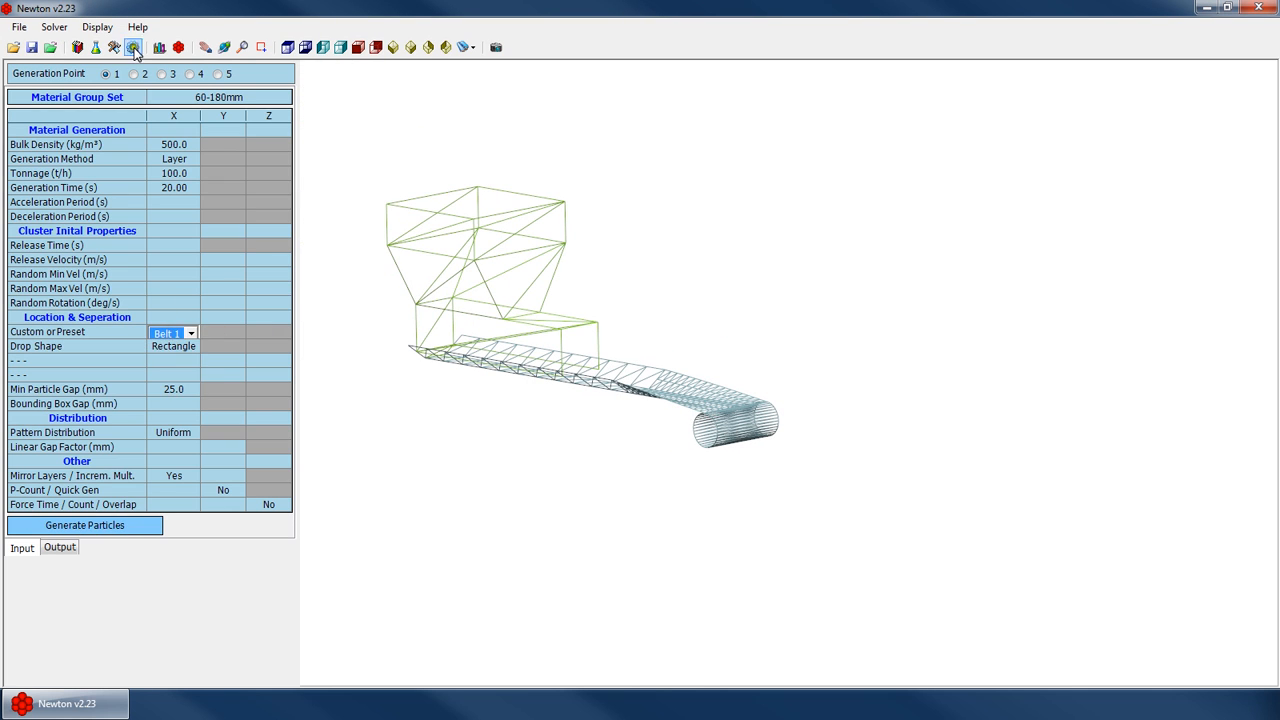
click(101, 48)
click(112, 49)
click(161, 74)
click(246, 74)
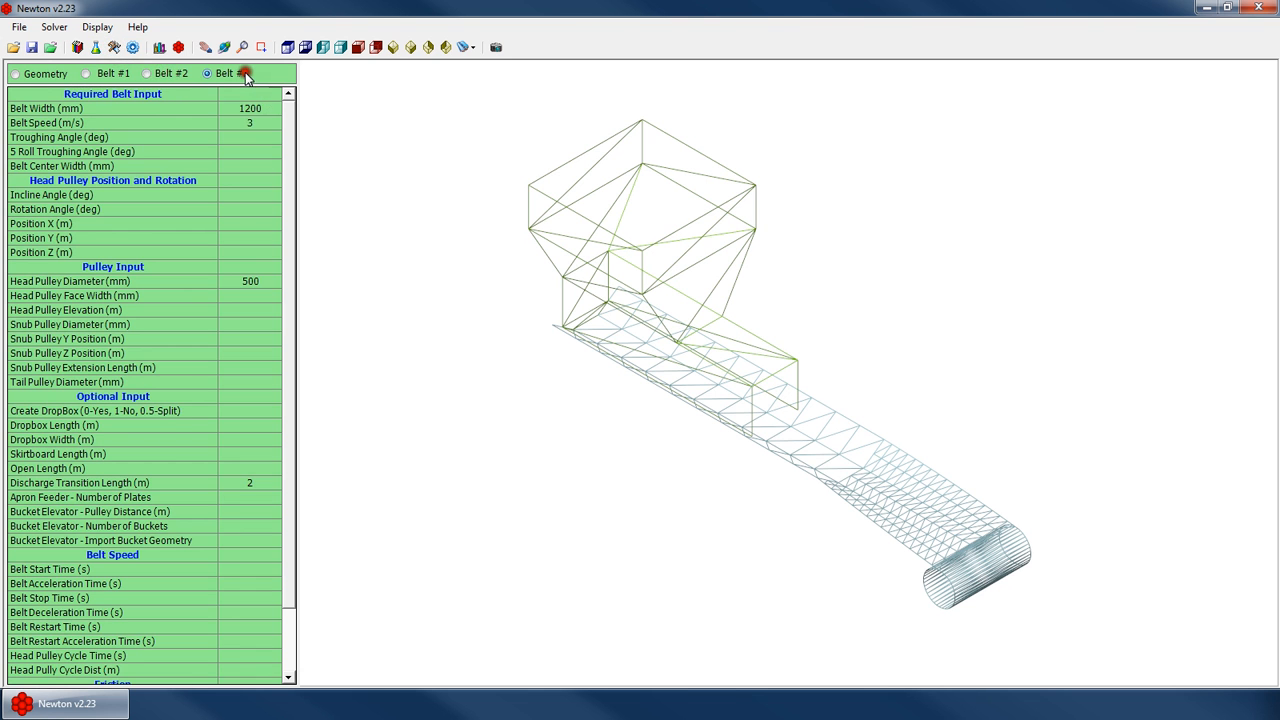
Set the location preset to Belt 3 and generate the particles
click(132, 47)
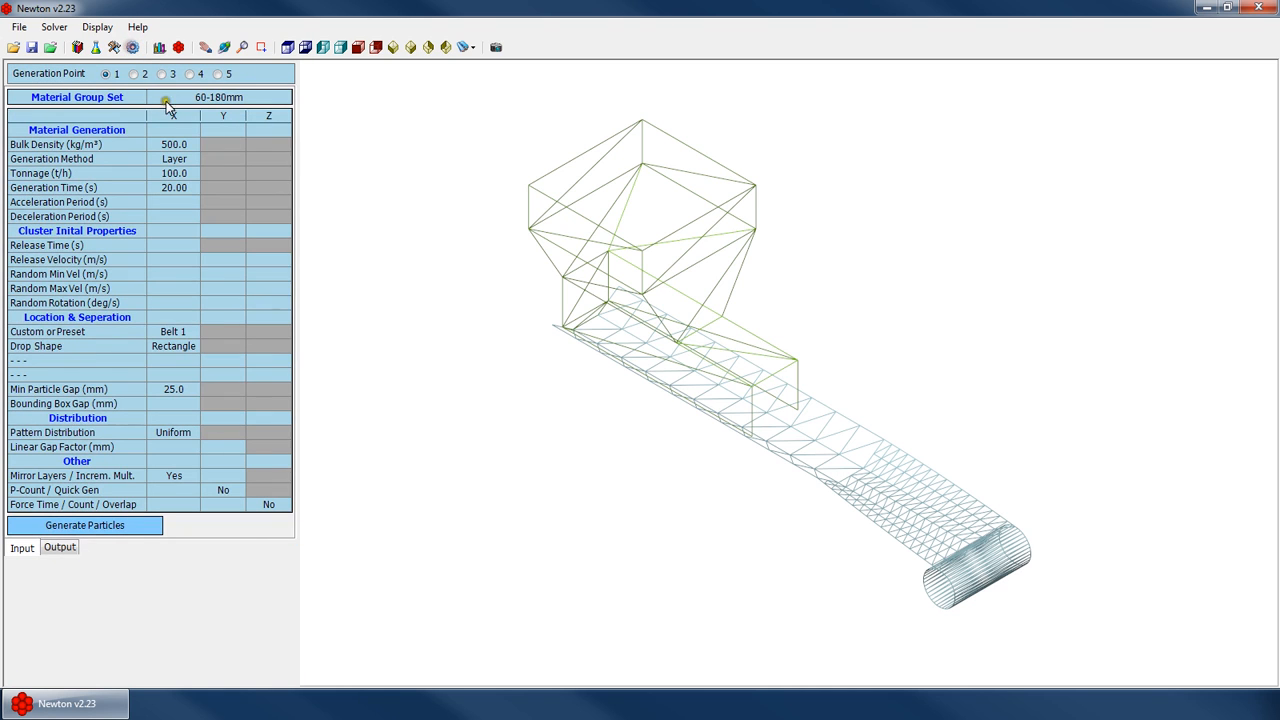
click(170, 333)
click(189, 334)
click(182, 383)
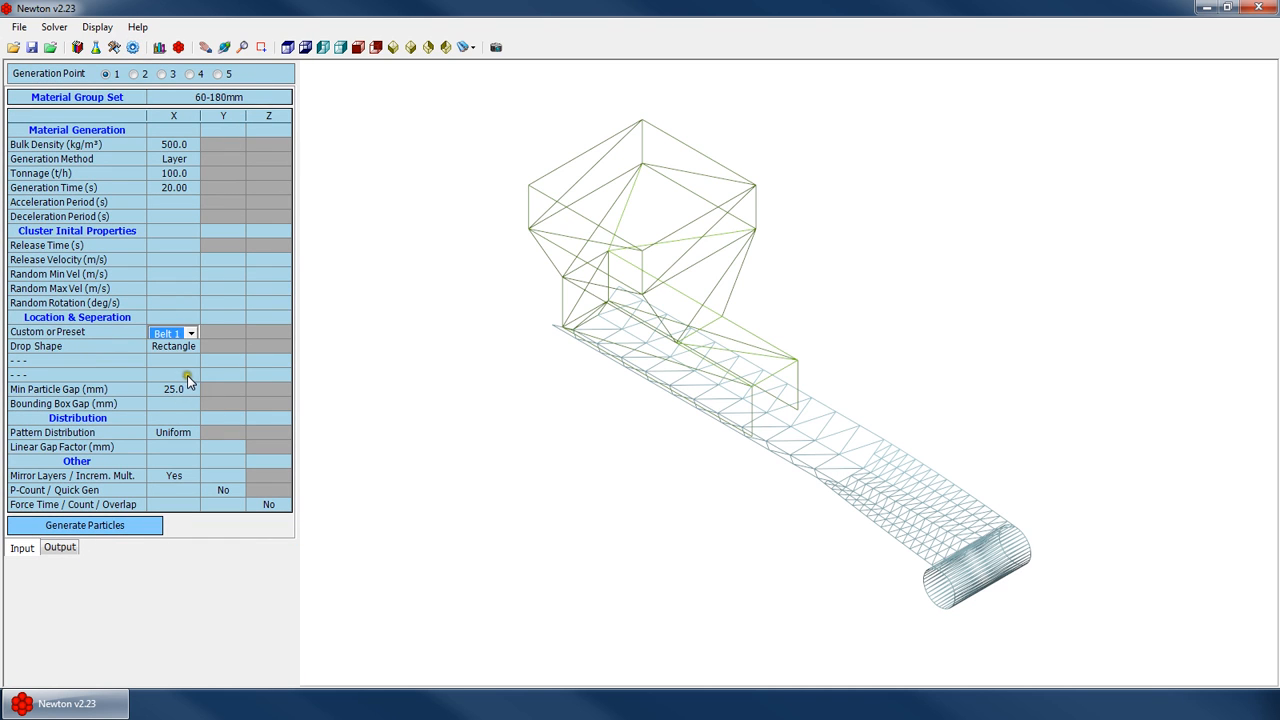
click(130, 524)
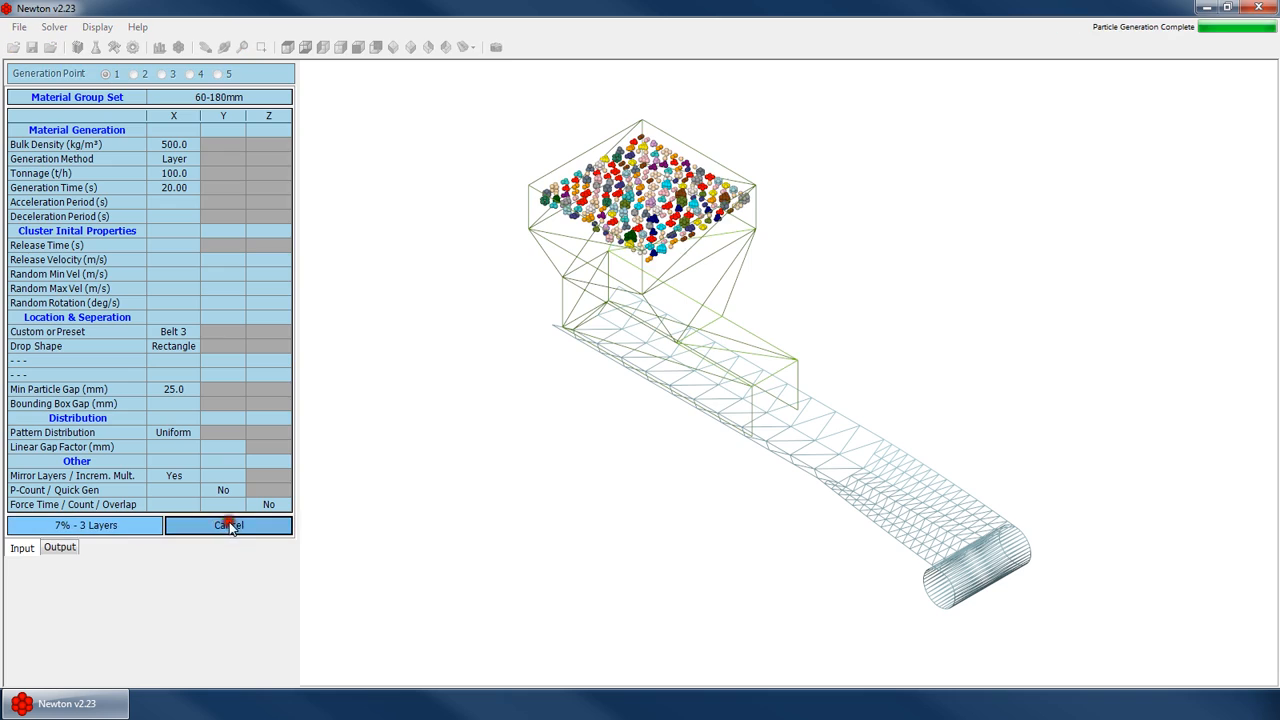
click(230, 526)
Run the simulation
click(720, 415)
click(55, 30)
click(71, 44)
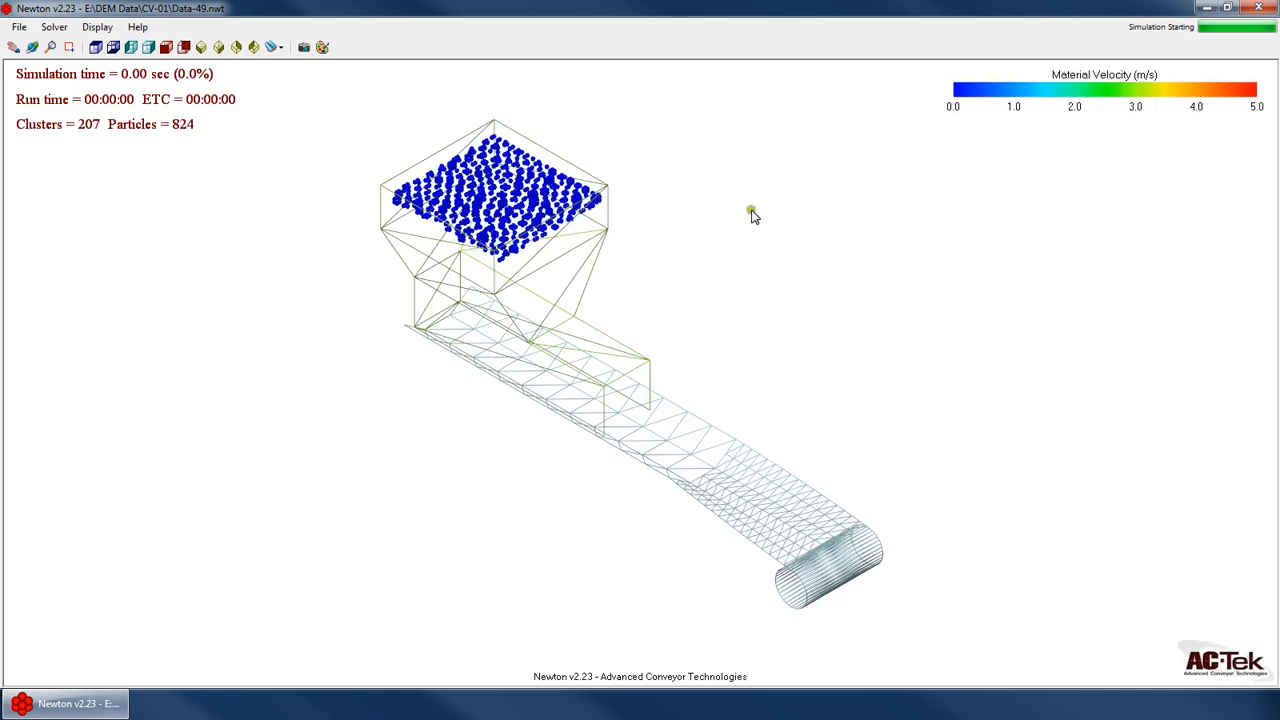
Stop the running simulation
scroll(600, 312, up, 3)
right_click(648, 272)
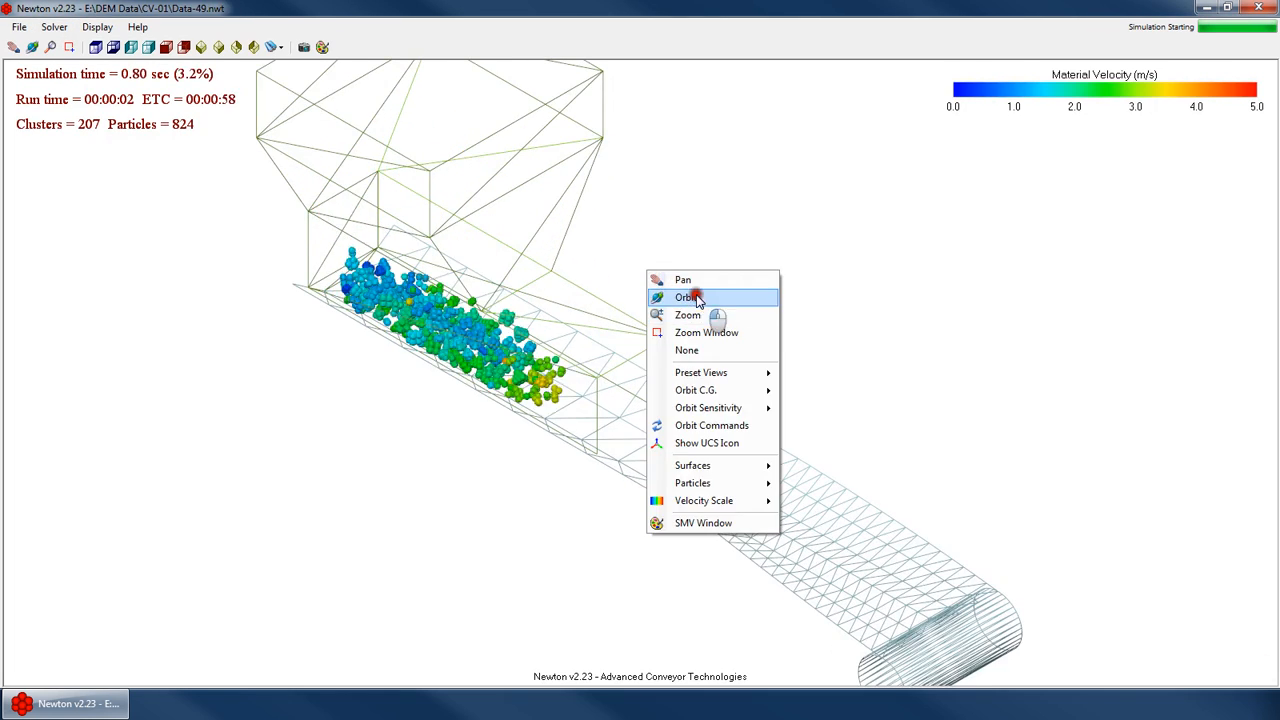
click(697, 300)
drag(697, 320, 583, 386)
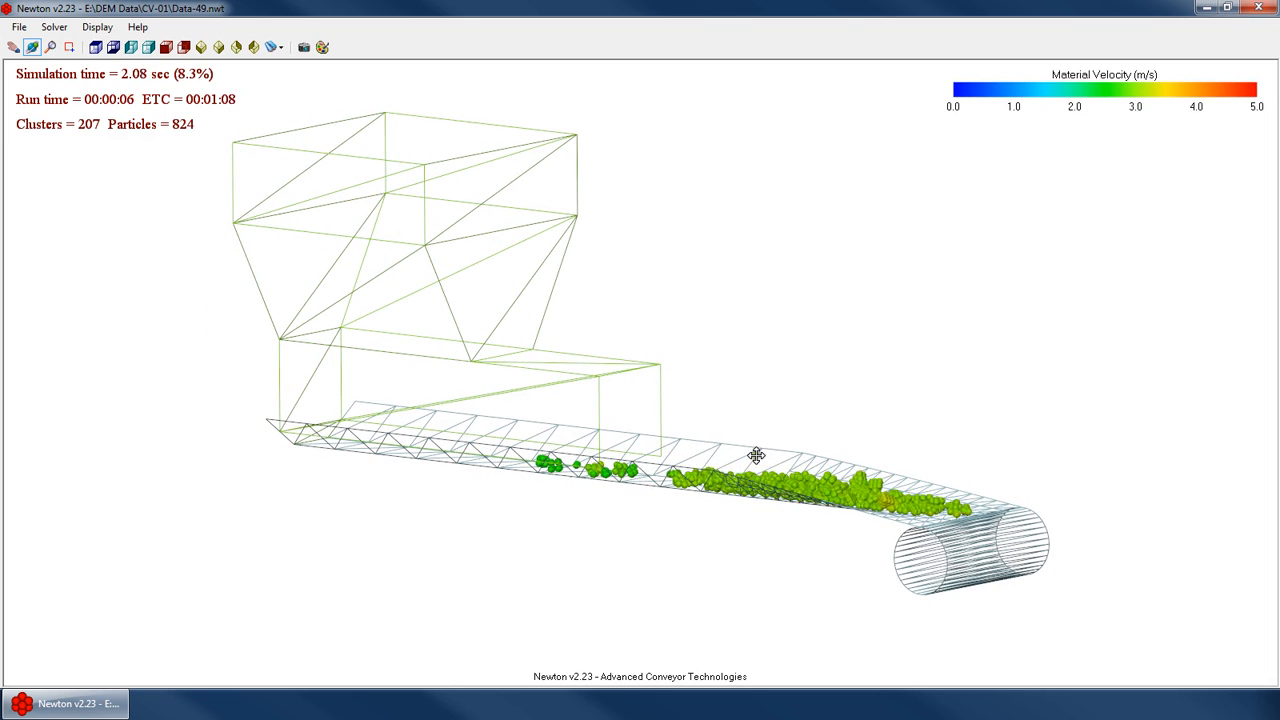
click(54, 27)
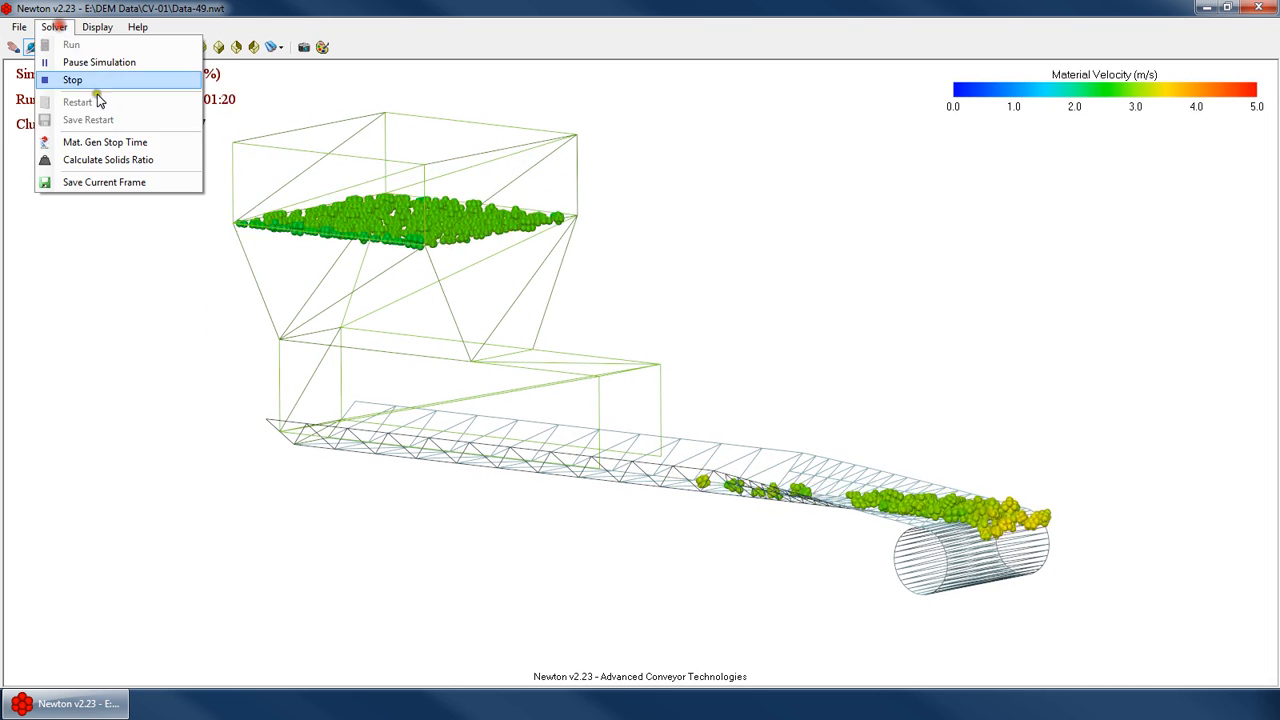
click(72, 80)
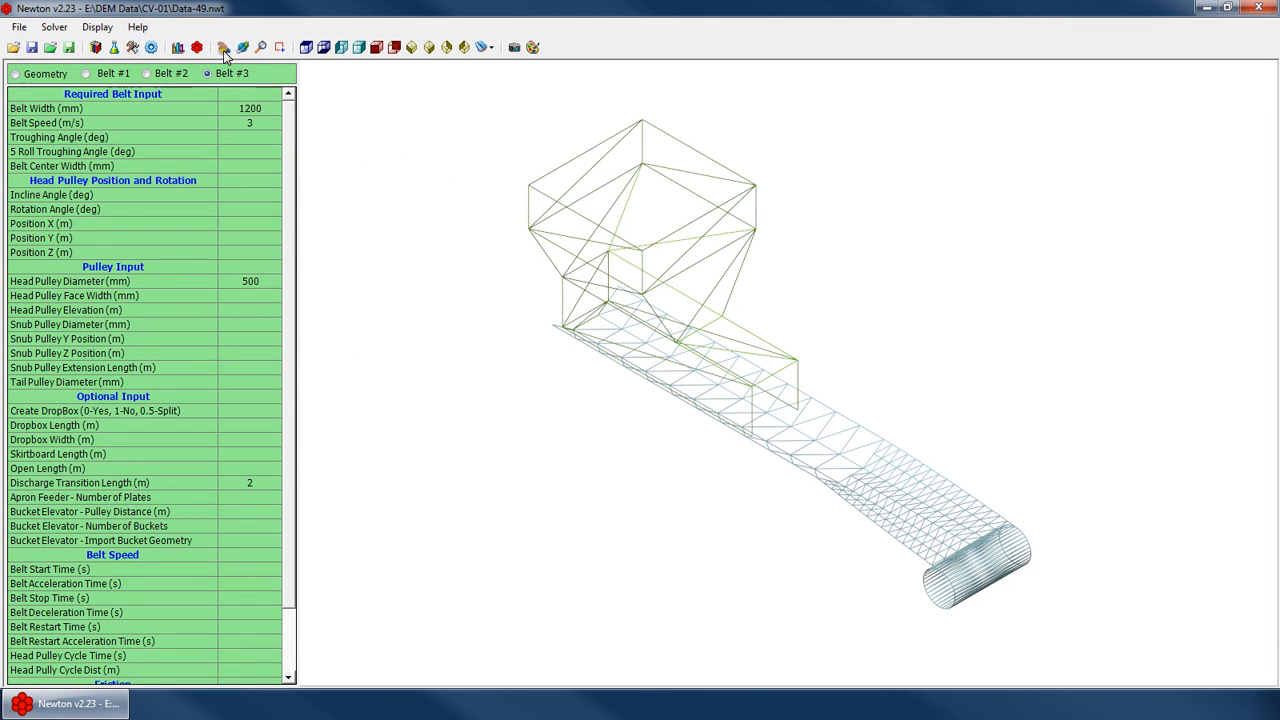
Orbit the belt model and inspect the Belt #3 troughing angle and belt center width fields
right_click(749, 338)
click(757, 362)
drag(757, 362, 475, 245)
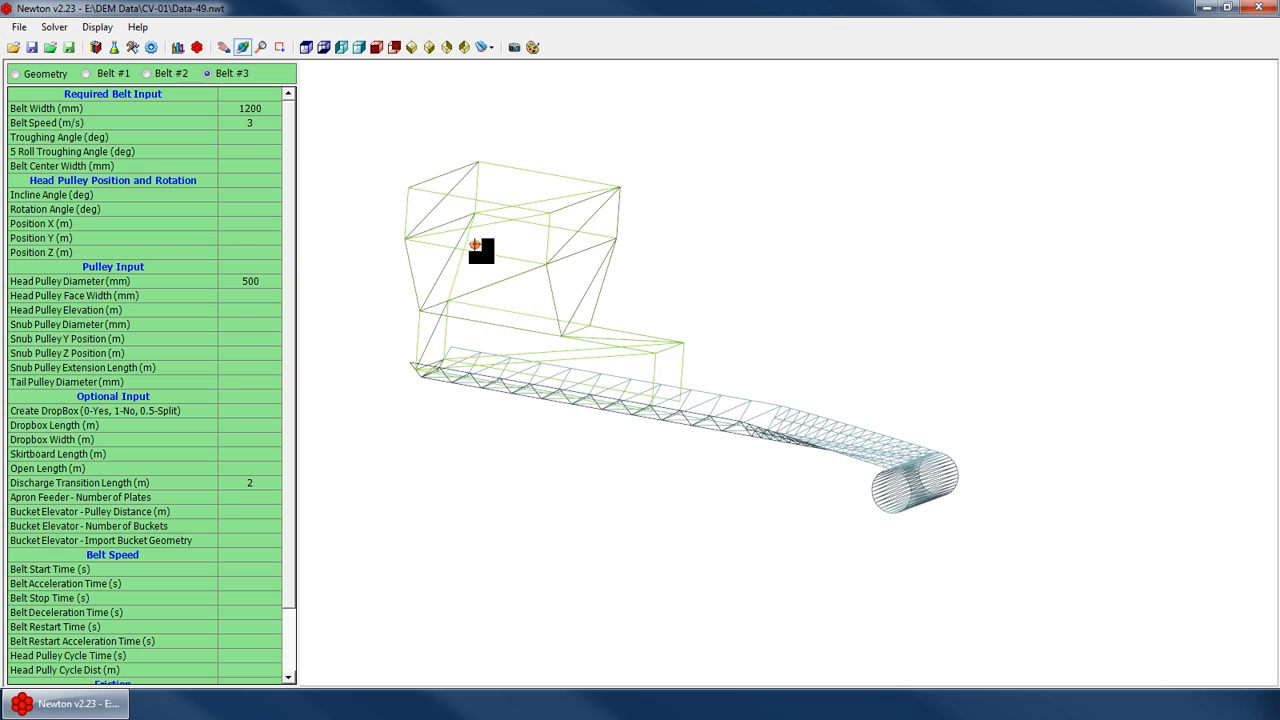
click(258, 151)
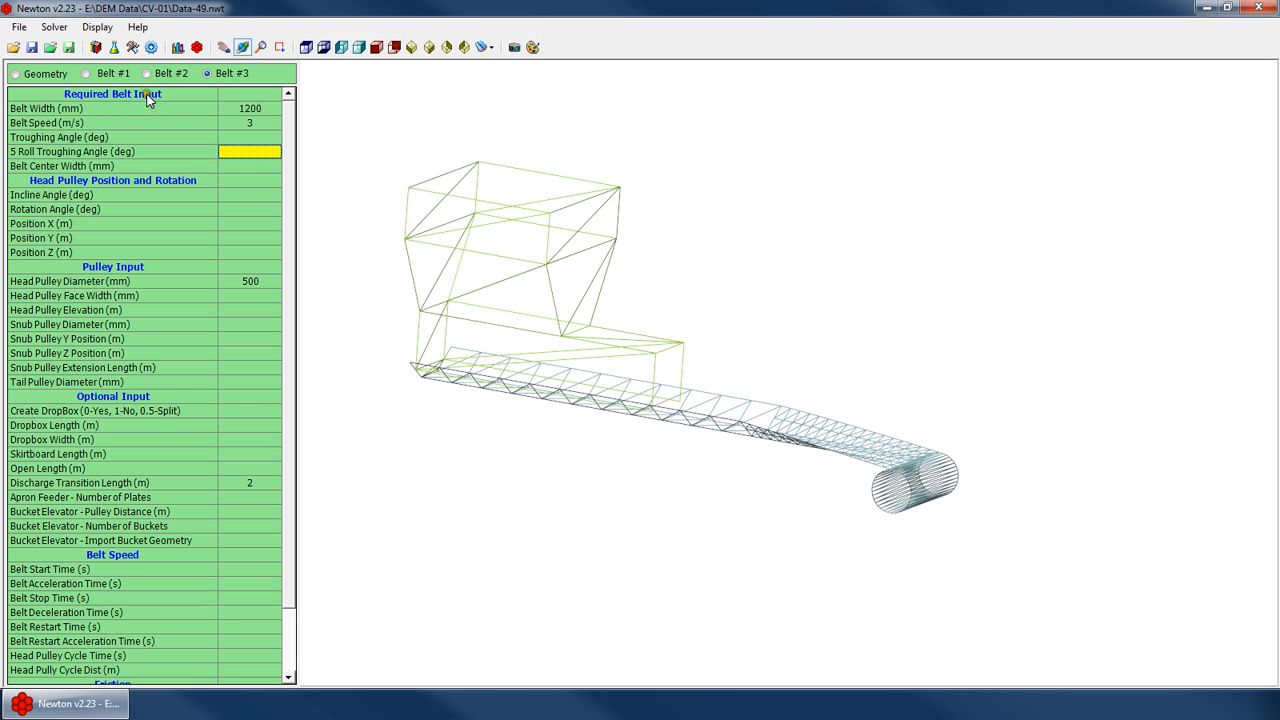
click(262, 122)
click(258, 108)
click(255, 121)
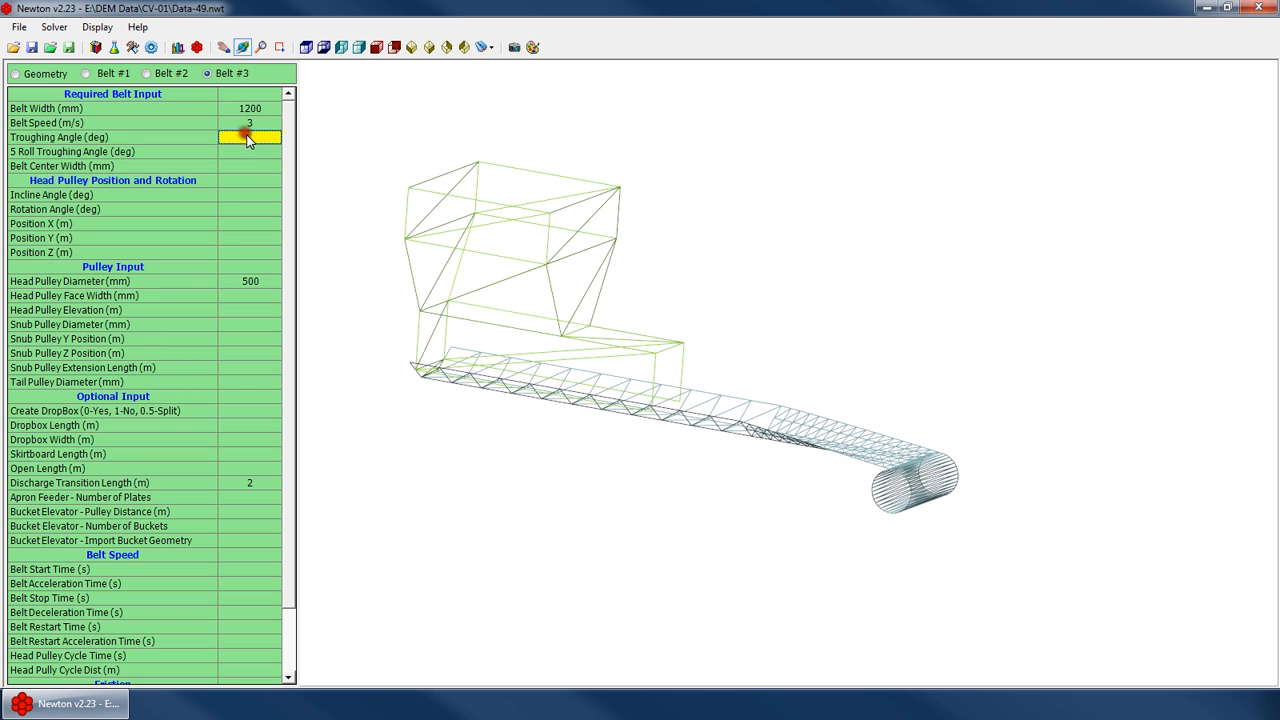
click(250, 151)
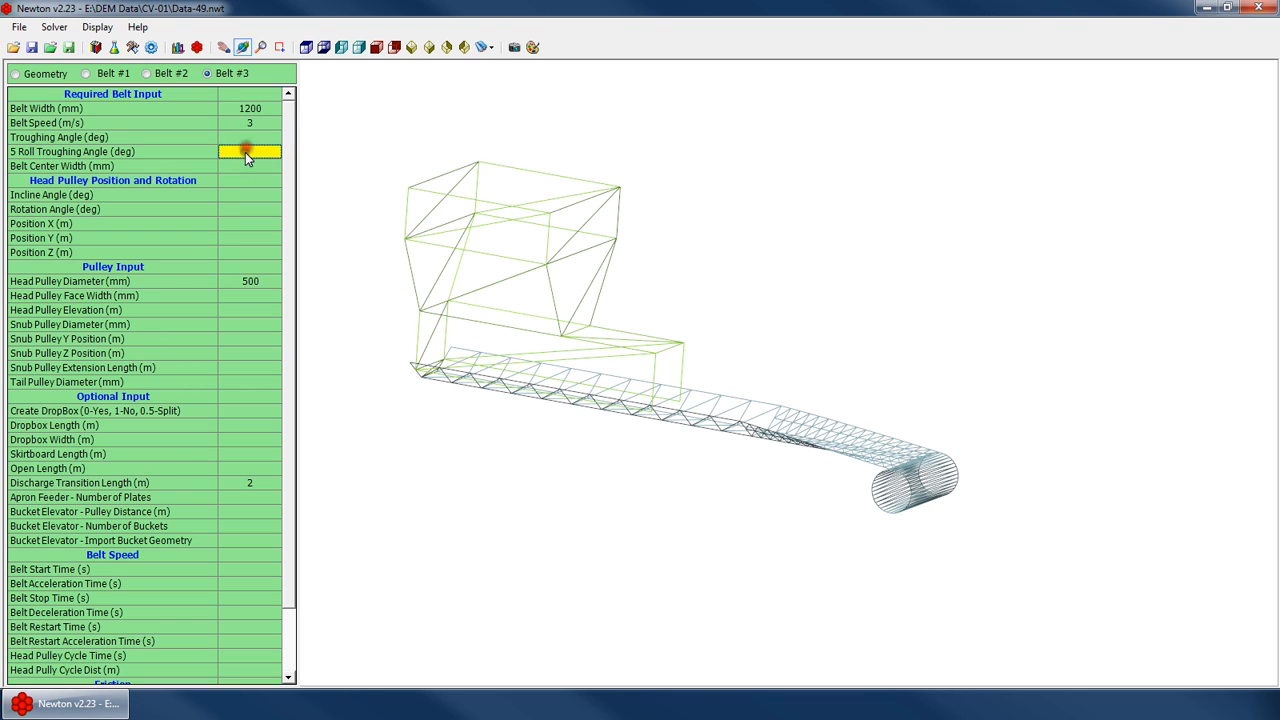
click(256, 166)
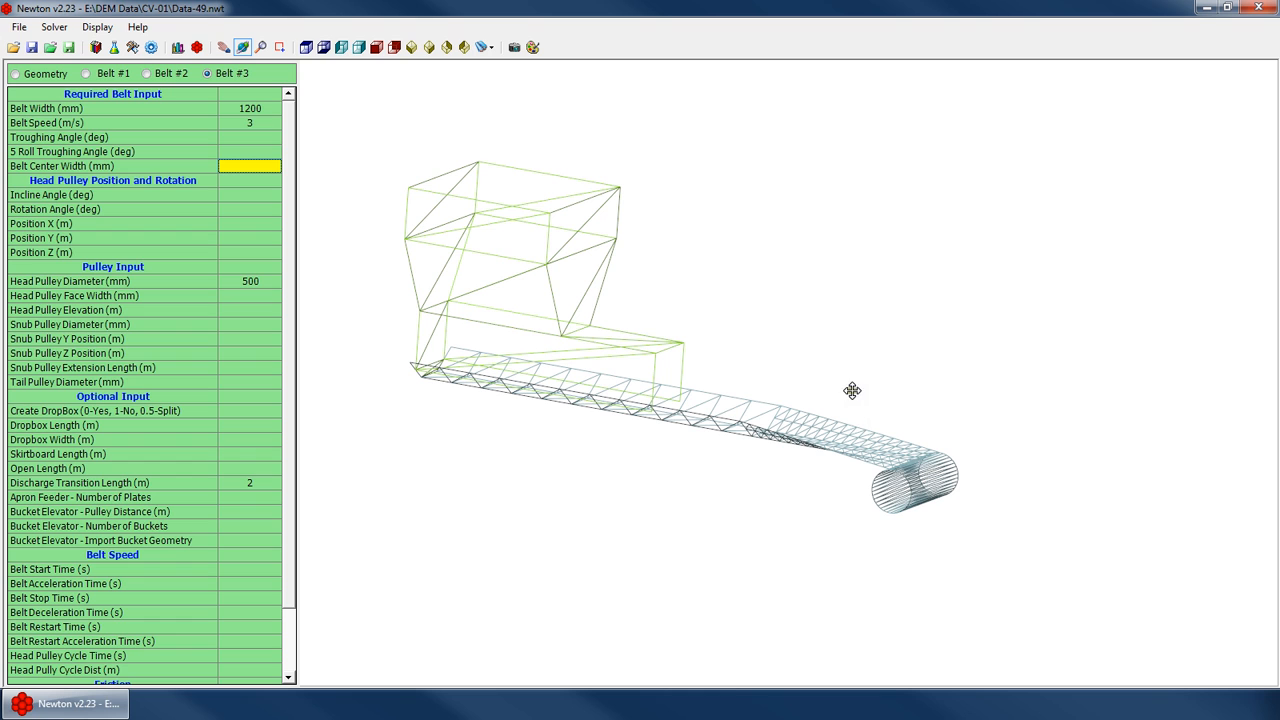
click(250, 138)
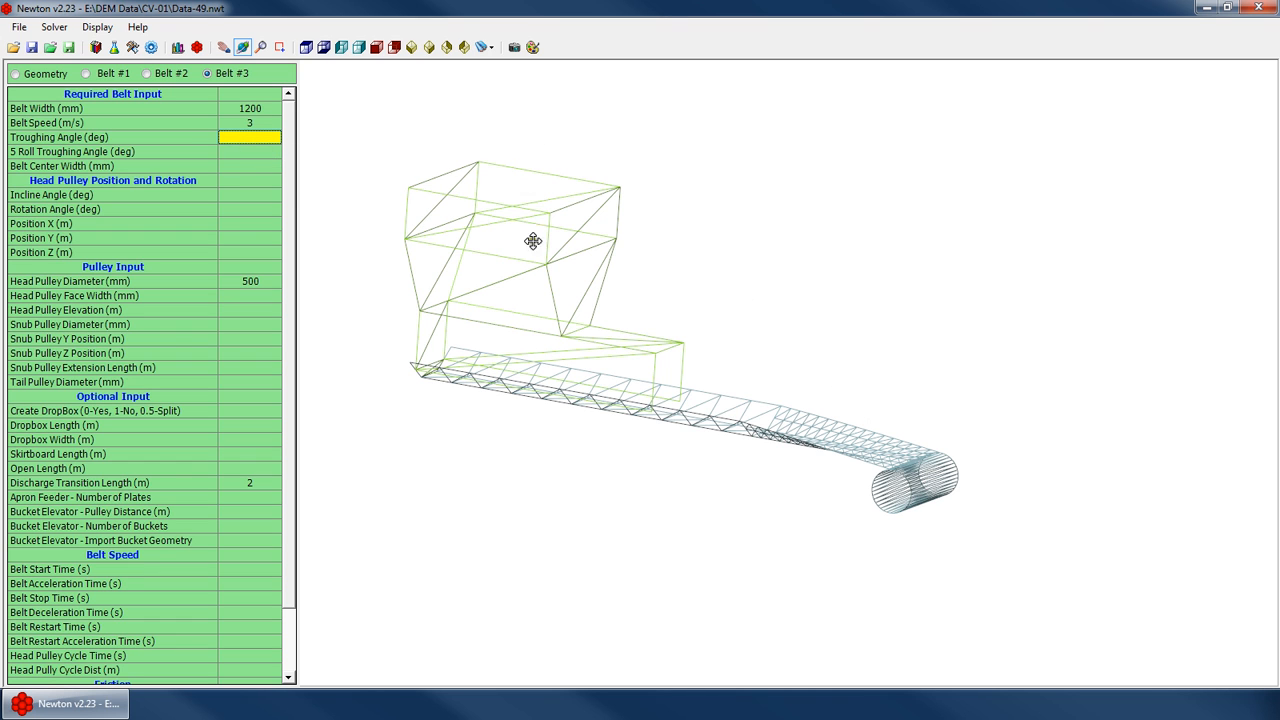
Set the troughing angle to 10 deg
drag(533, 241, 655, 429)
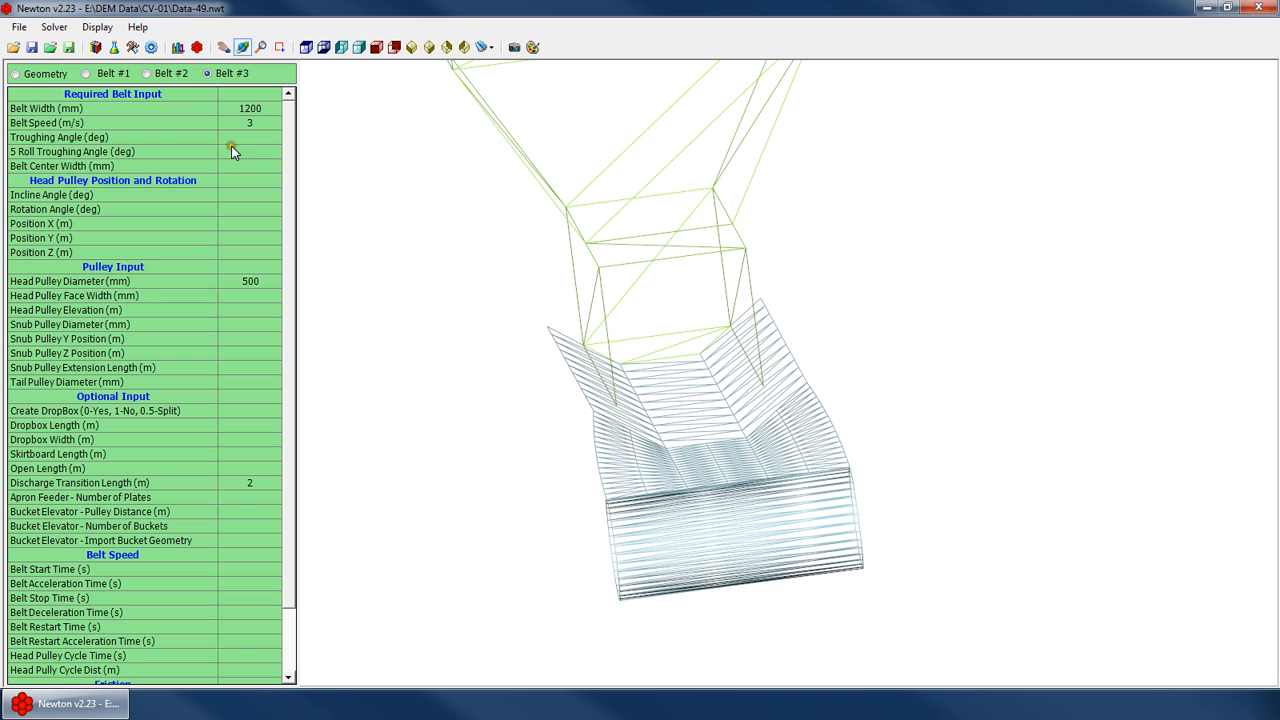
text(10)
key(Return)
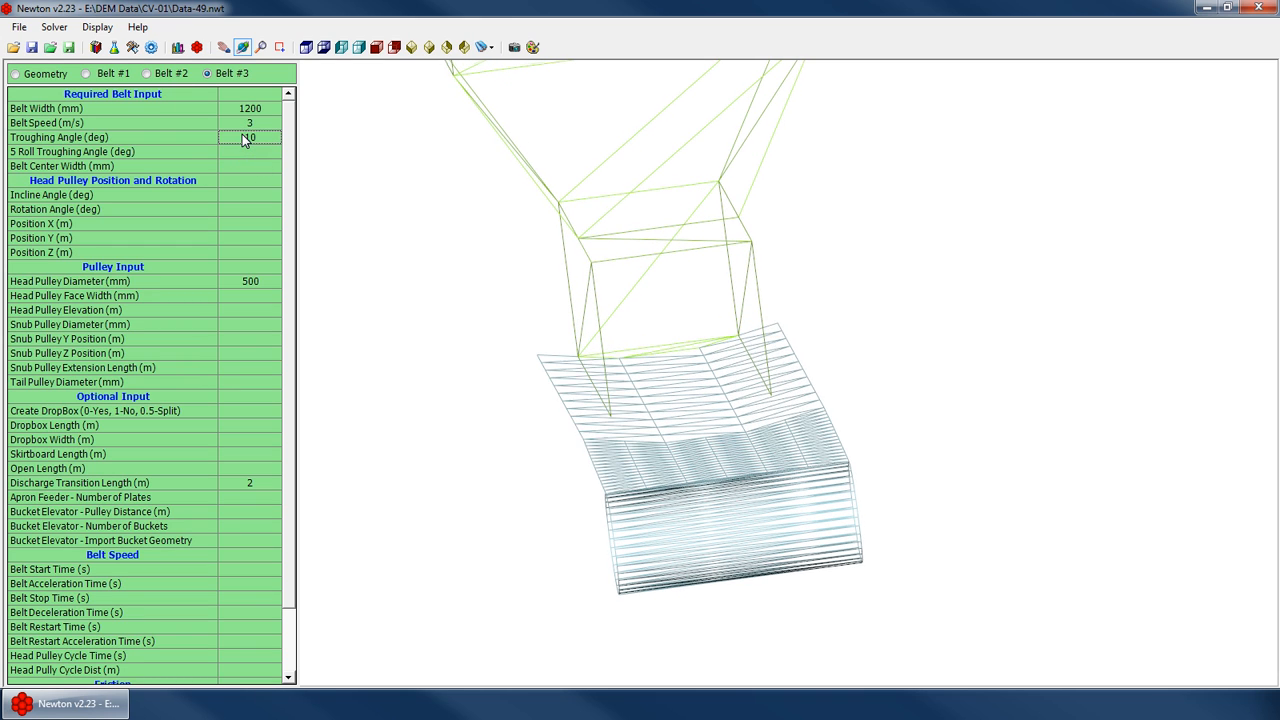
Set the troughing angle to 0.001 deg
text(50)
key(Return)
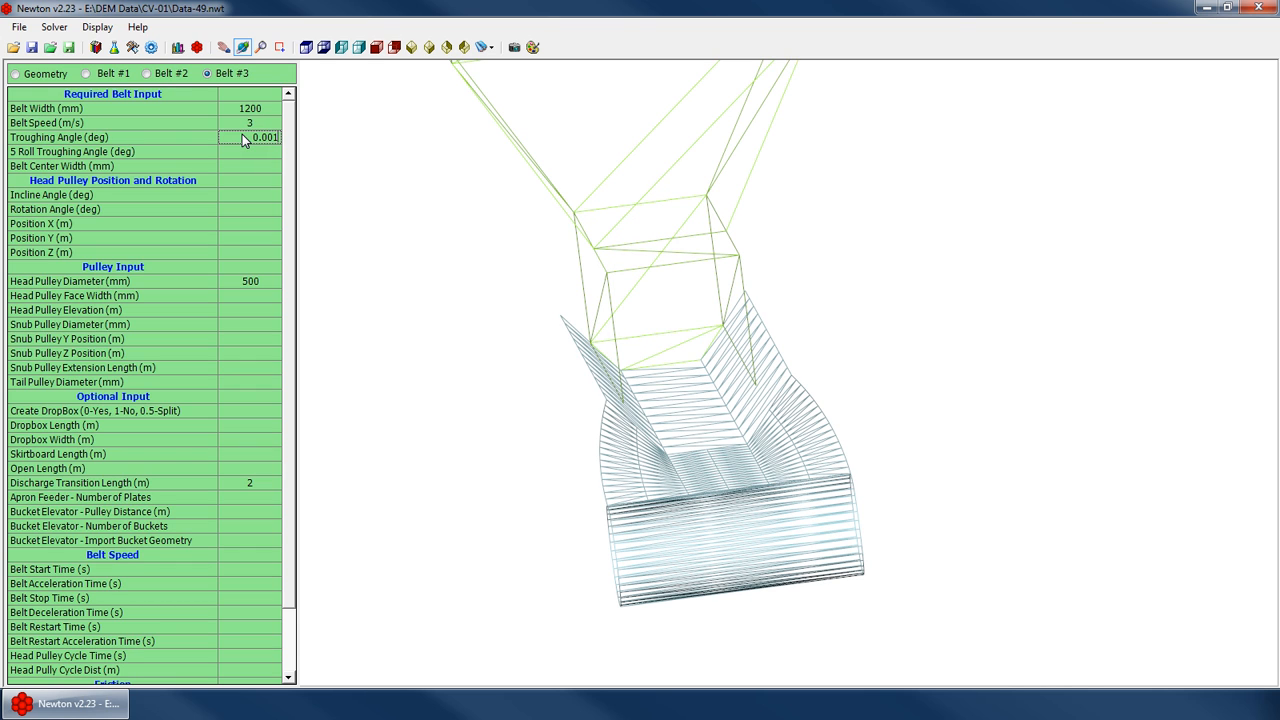
key(Return)
Clear the troughing angle value
drag(731, 378, 711, 414)
scroll(711, 414, down, 3)
scroll(791, 358, up, 3)
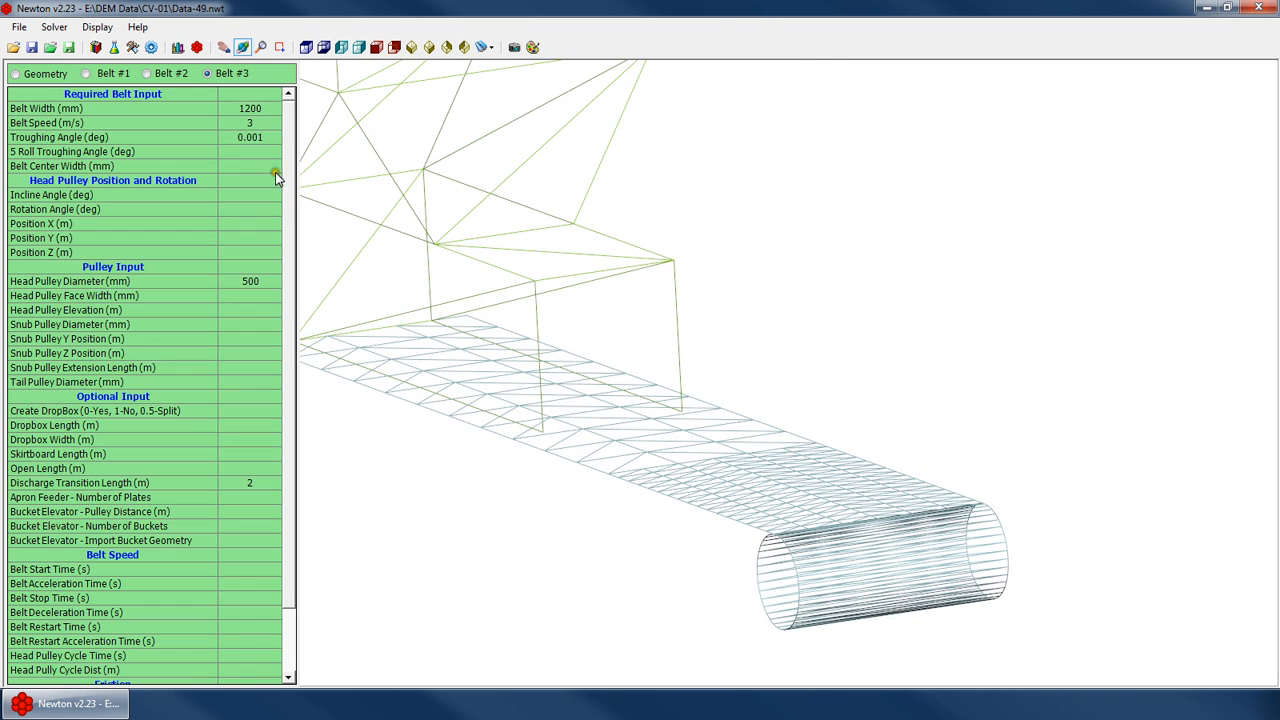
click(264, 137)
key(Delete)
key(Return)
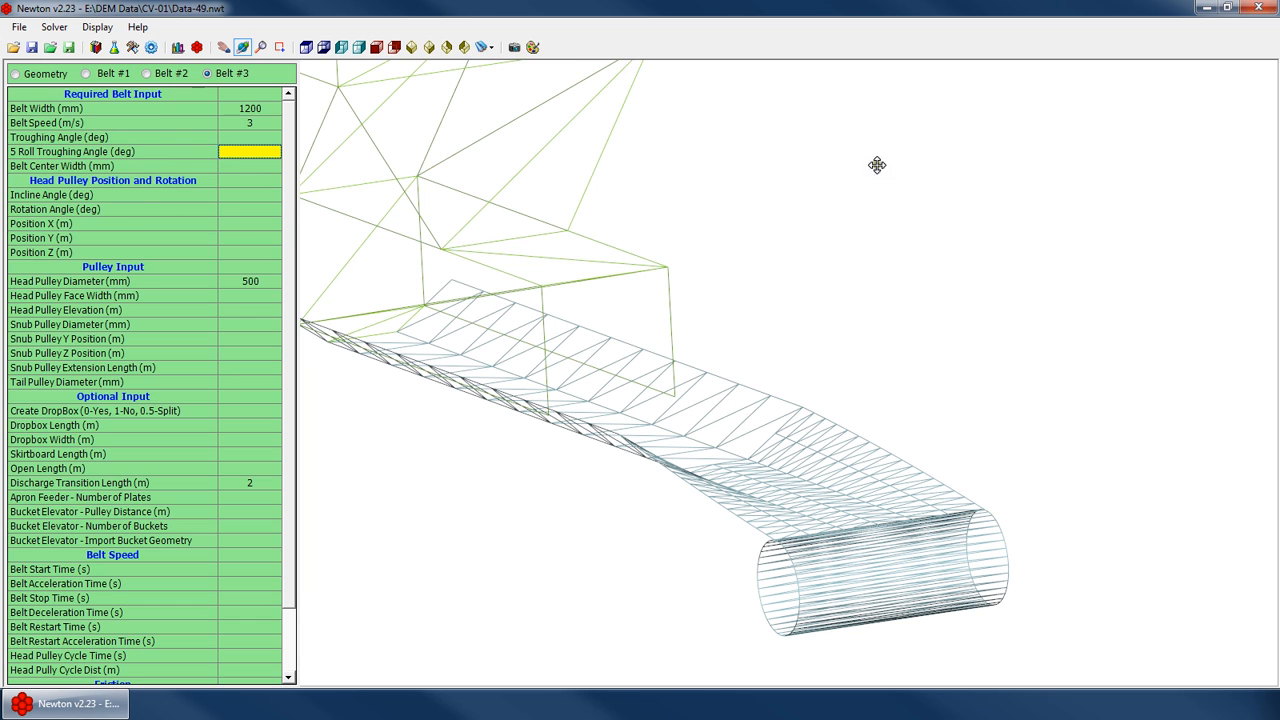
Set the troughing angle to 20 deg
key(Up)
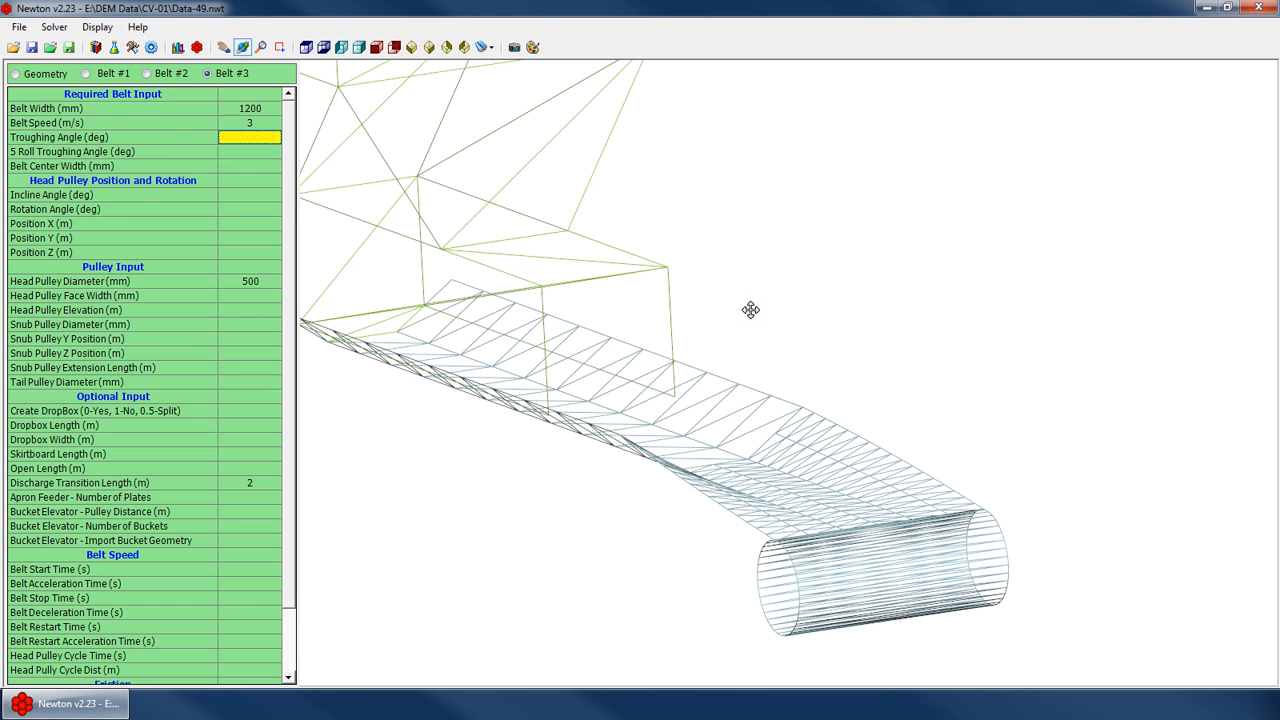
text(20)
key(Return)
Set the 5 Roll Troughing Angle to 35 deg, re-entering it once
key(Down)
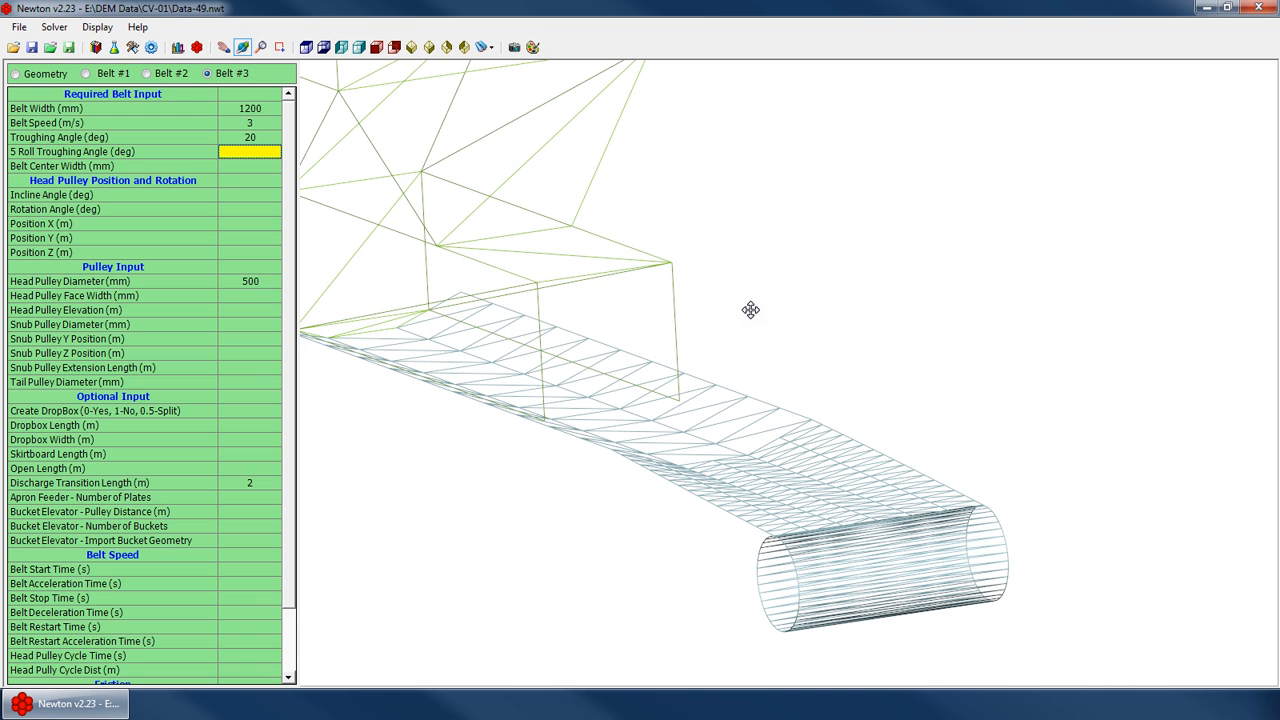
text(35)
key(Return)
drag(774, 470, 737, 380)
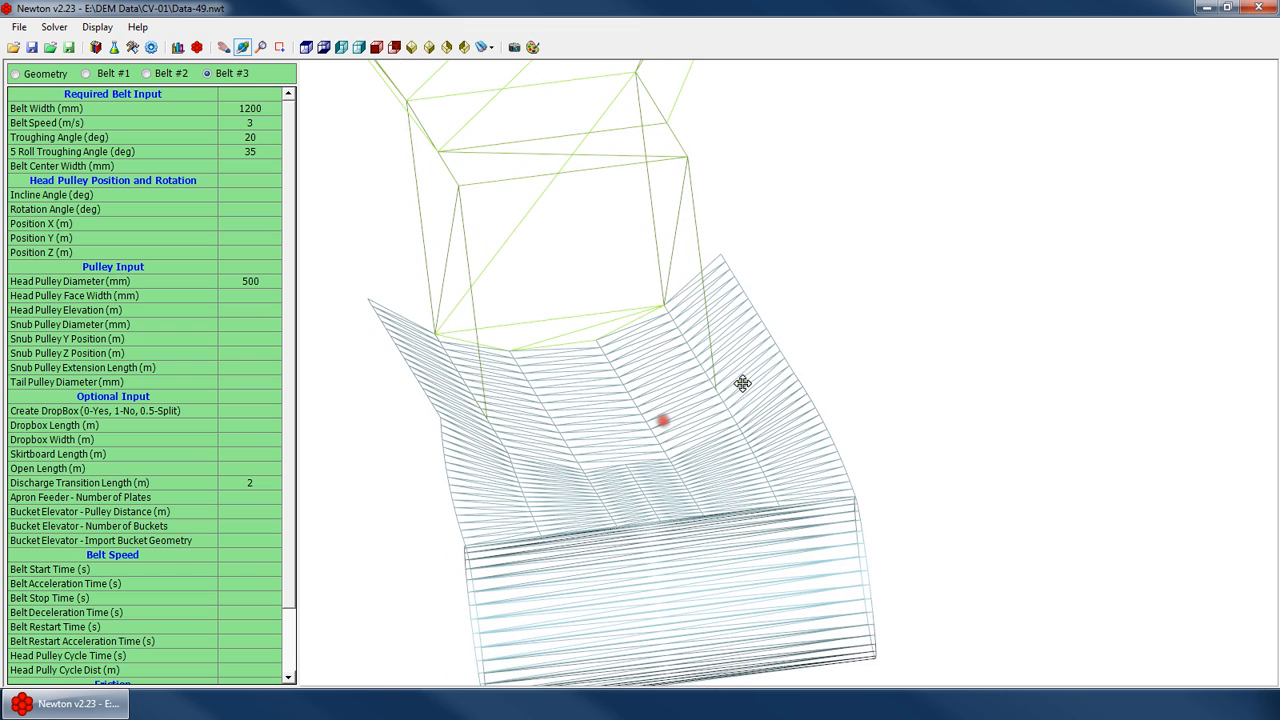
click(250, 152)
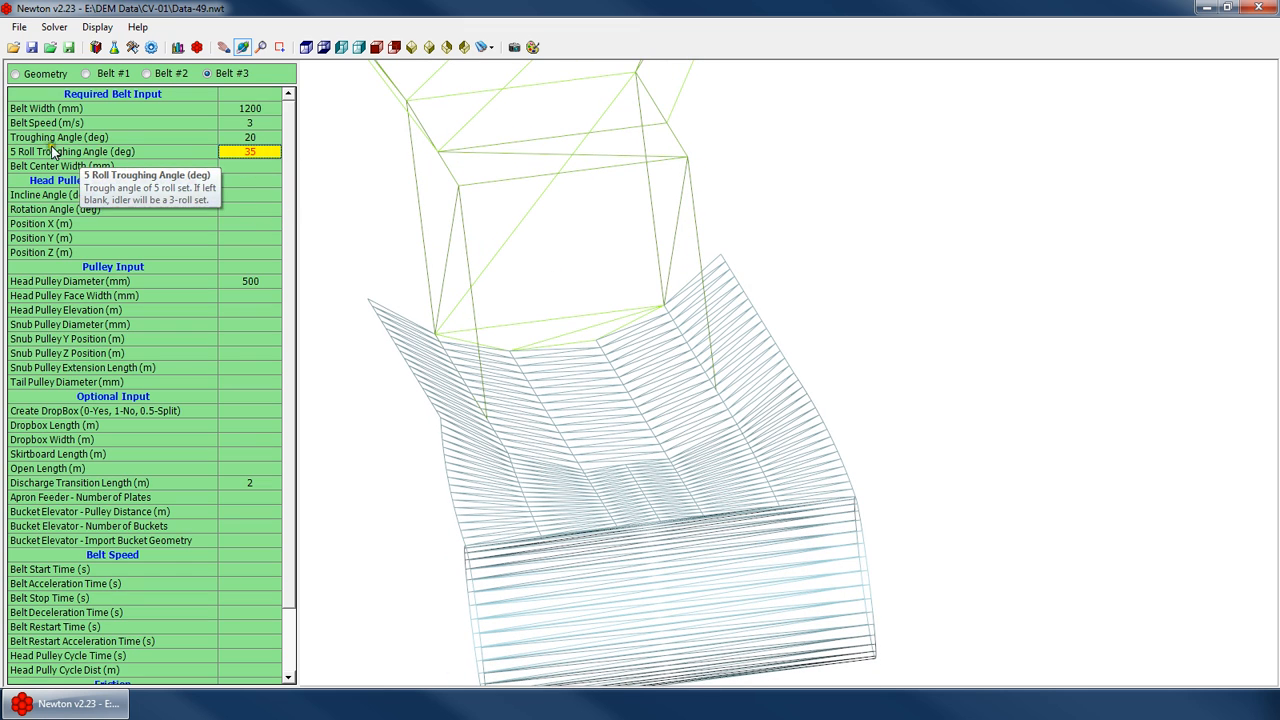
key(Delete)
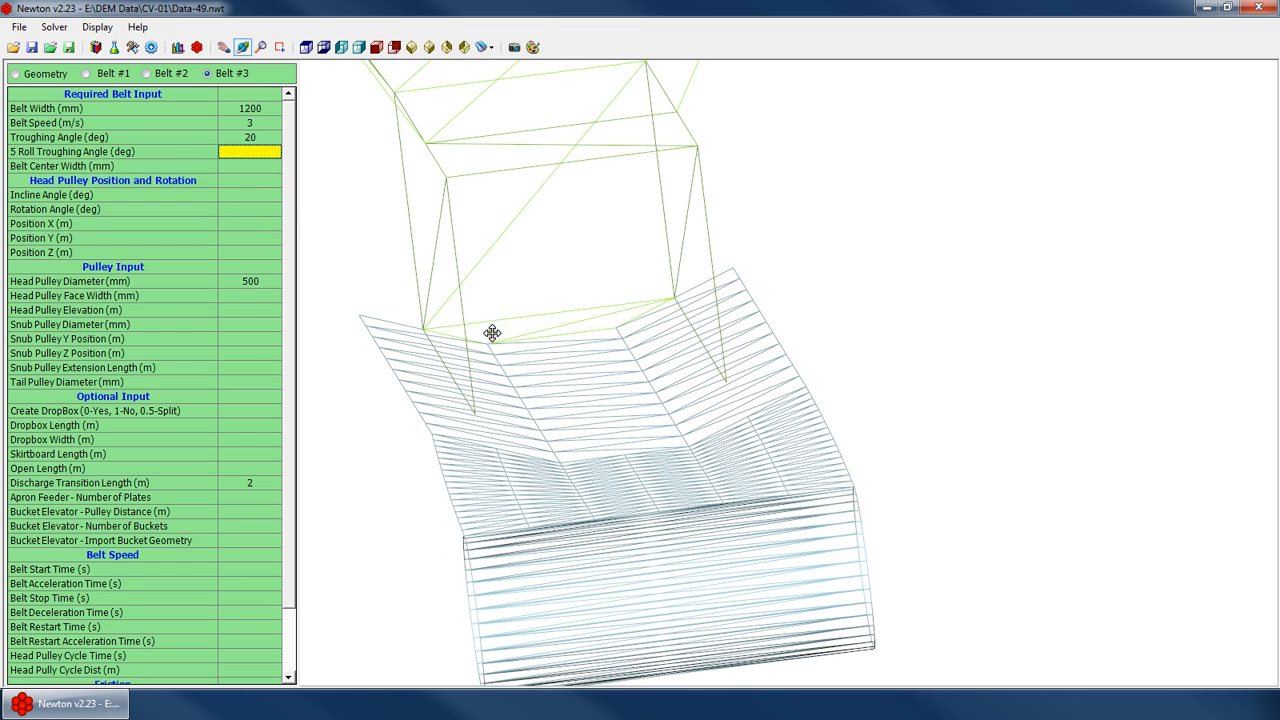
text(35)
key(Return)
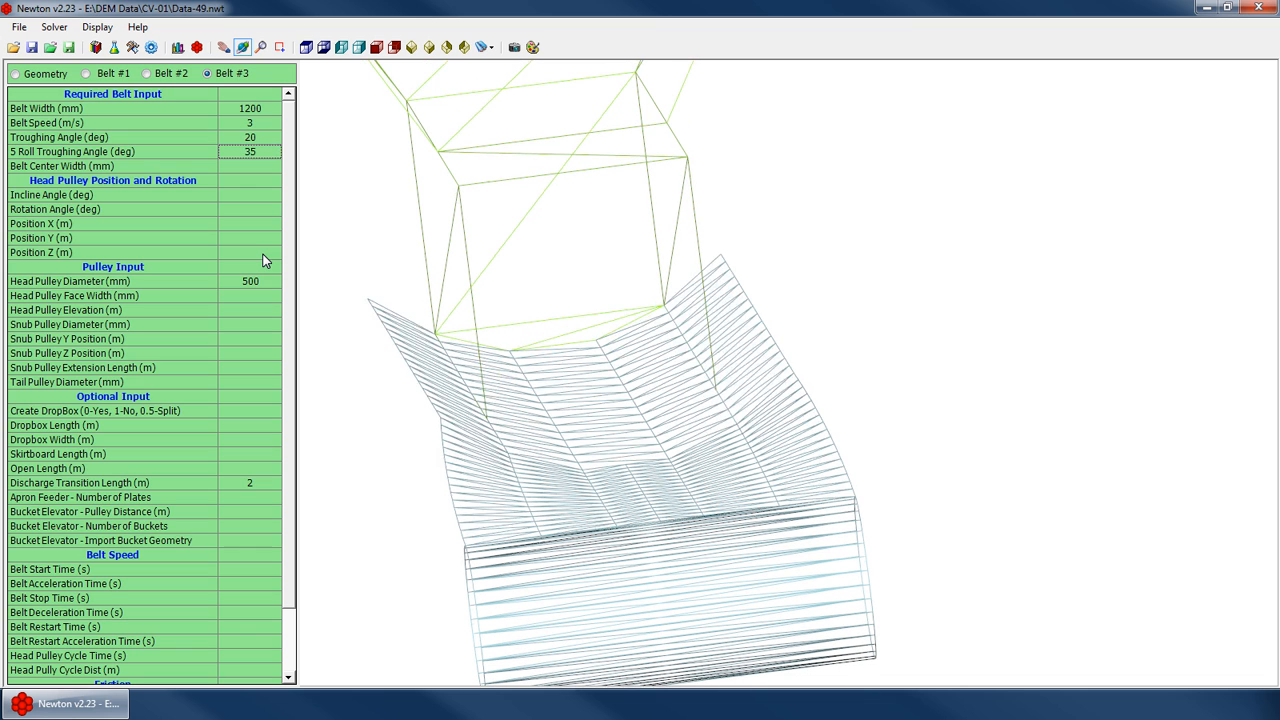
Clear both the troughing angle and the 5 Roll Troughing Angle values
key(Down)
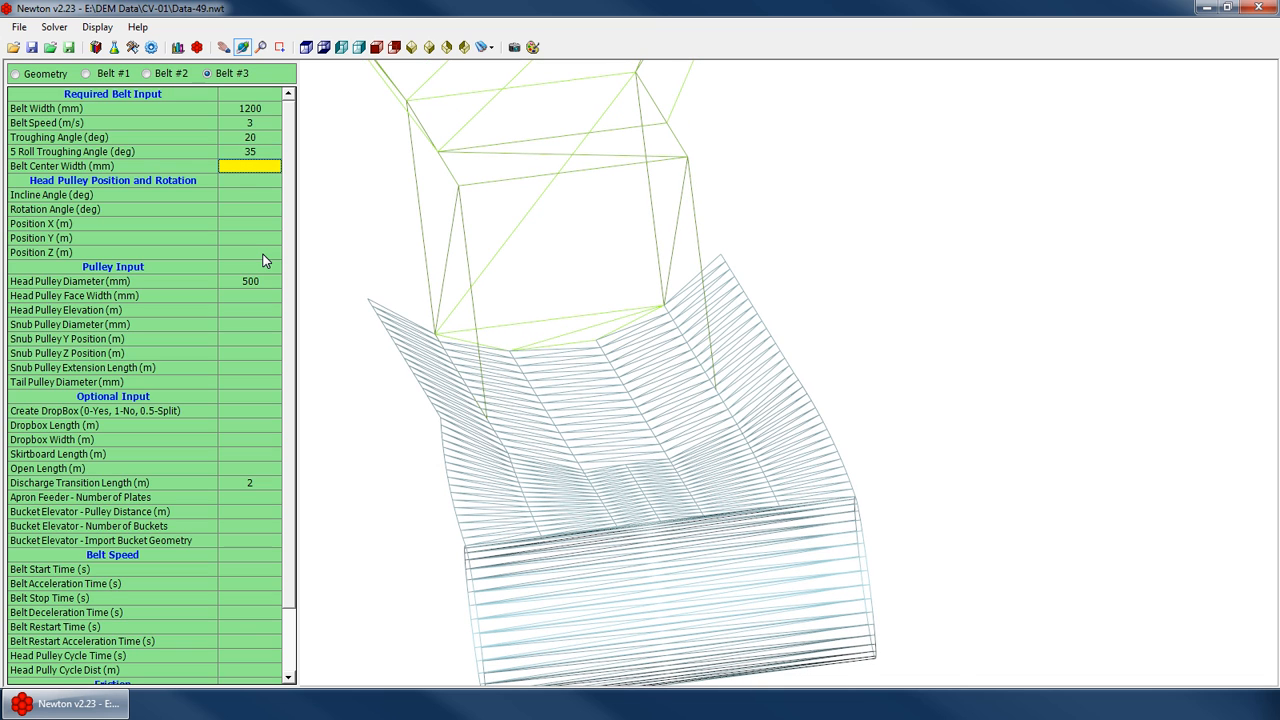
key(Up)
key(Delete)
key(Up)
key(Delete)
key(Down)
key(Down)
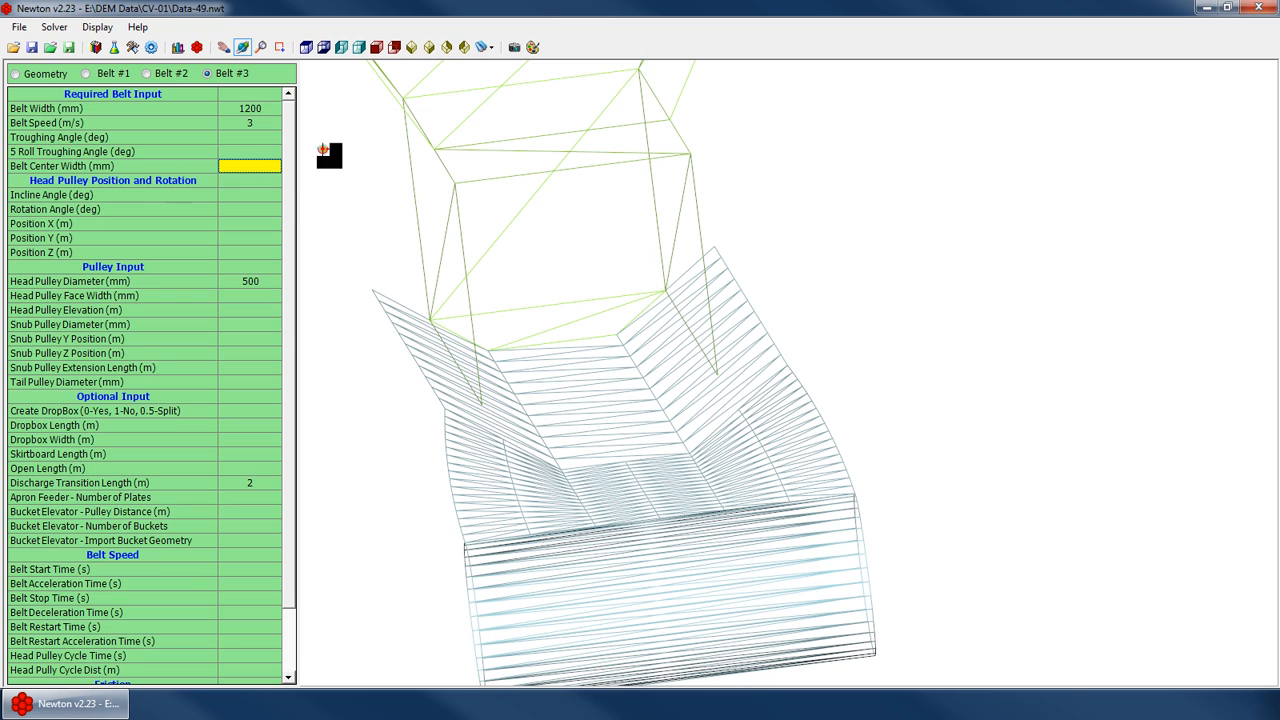
Set the belt center width to 650 mm
drag(506, 422, 608, 455)
scroll(634, 431, up, 5)
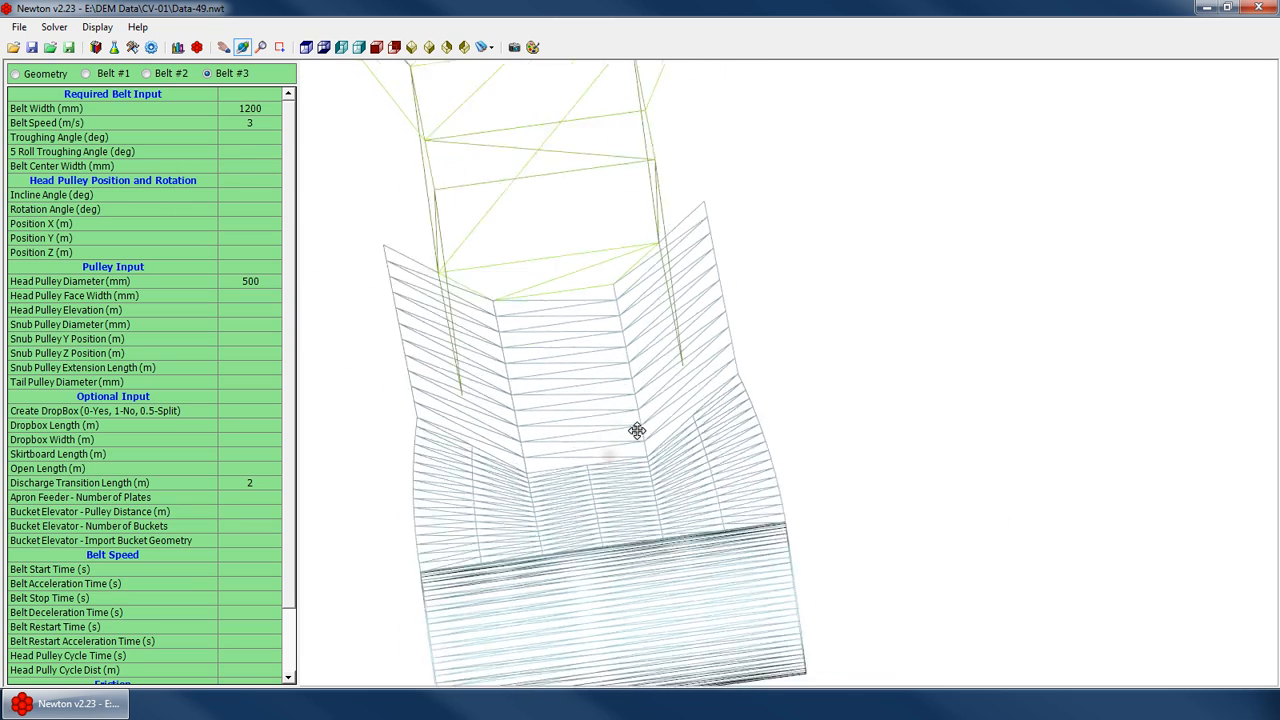
drag(511, 403, 491, 417)
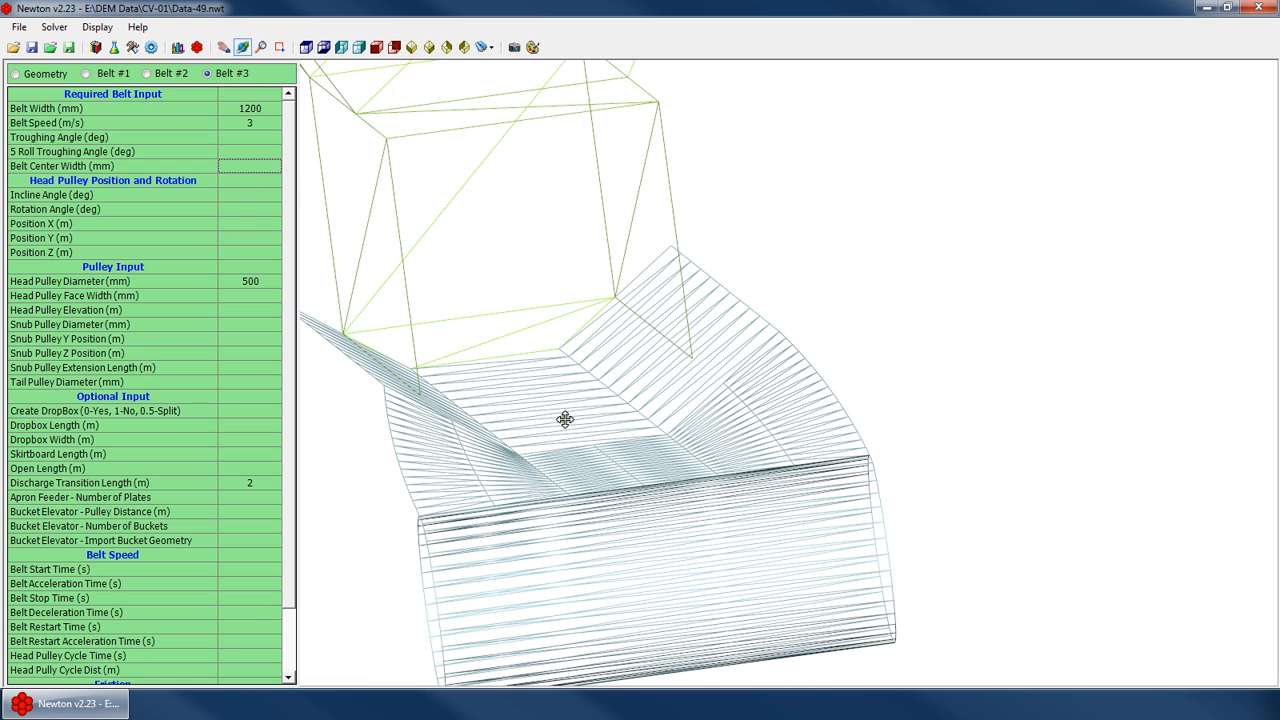
key(Down)
key(Up)
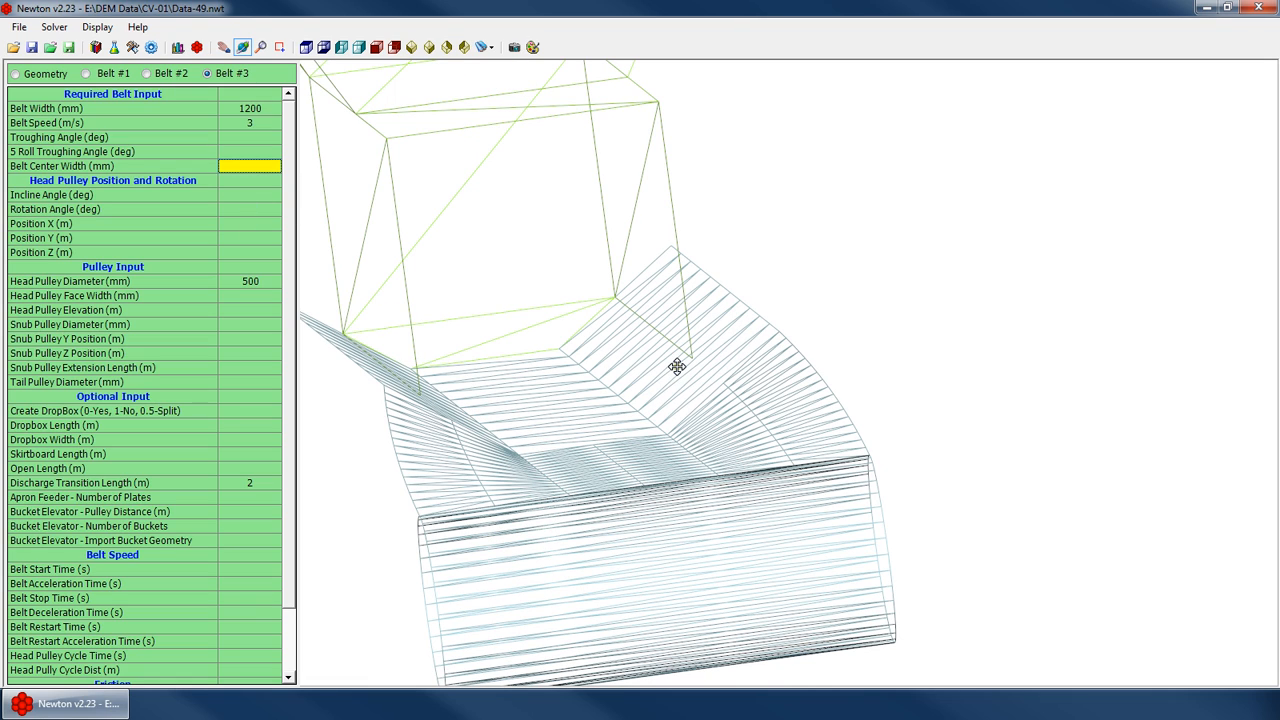
text(650)
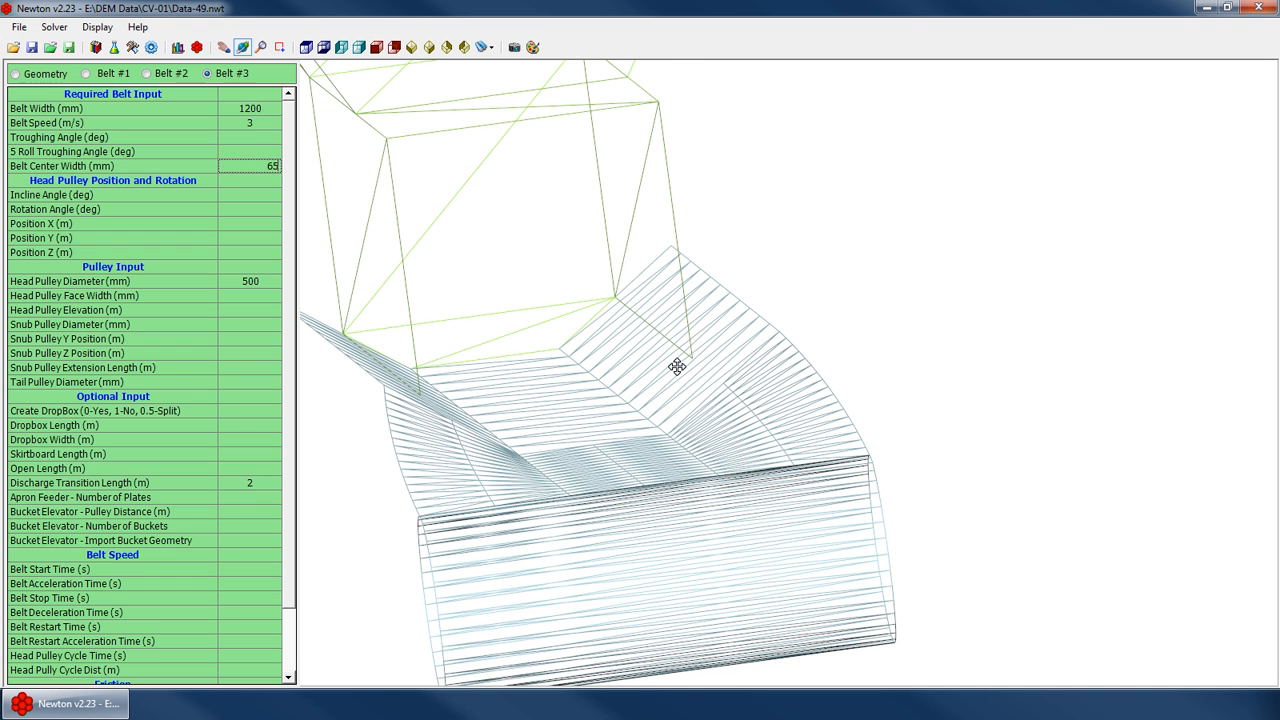
key(Return)
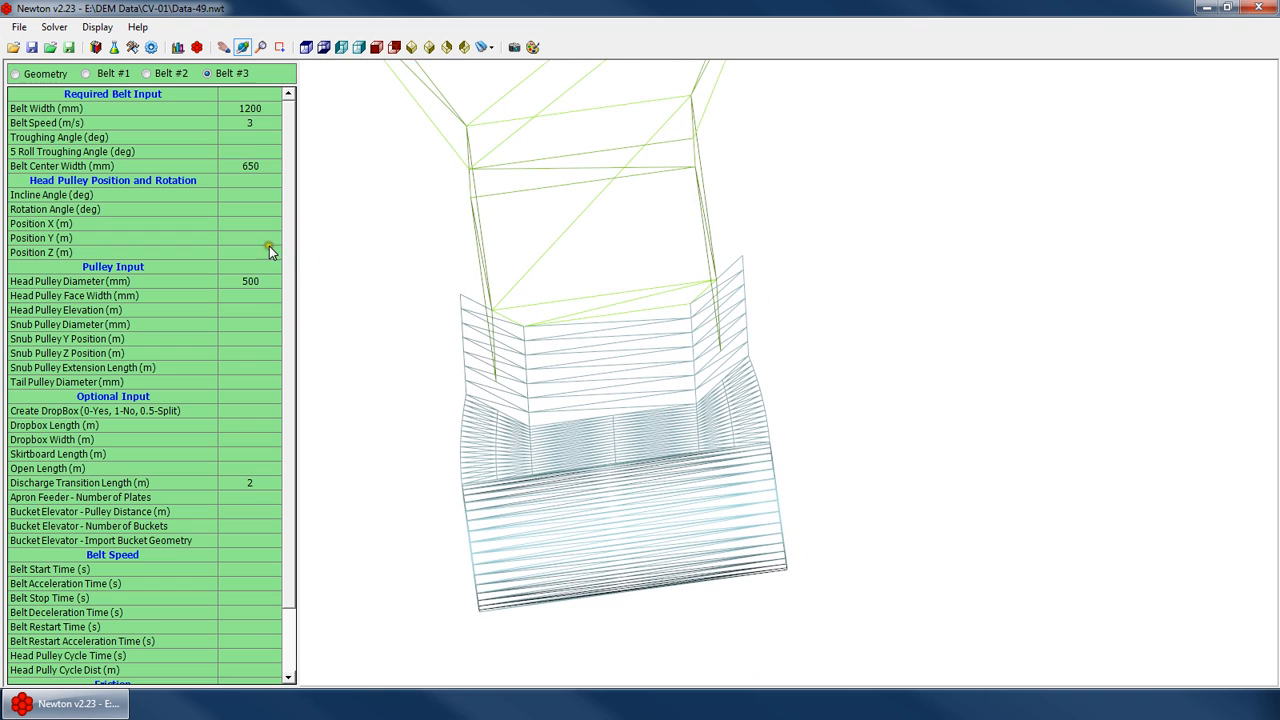
Set the belt center width to 850 mm
drag(248, 169, 375, 173)
text(850)
key(Return)
Clear the belt center width value
mouse_move(566, 326)
mouse_down()
mouse_move(580, 317)
mouse_move(588, 388)
mouse_move(622, 381)
mouse_move(591, 321)
mouse_move(546, 337)
mouse_up()
scroll(601, 328, down, 3)
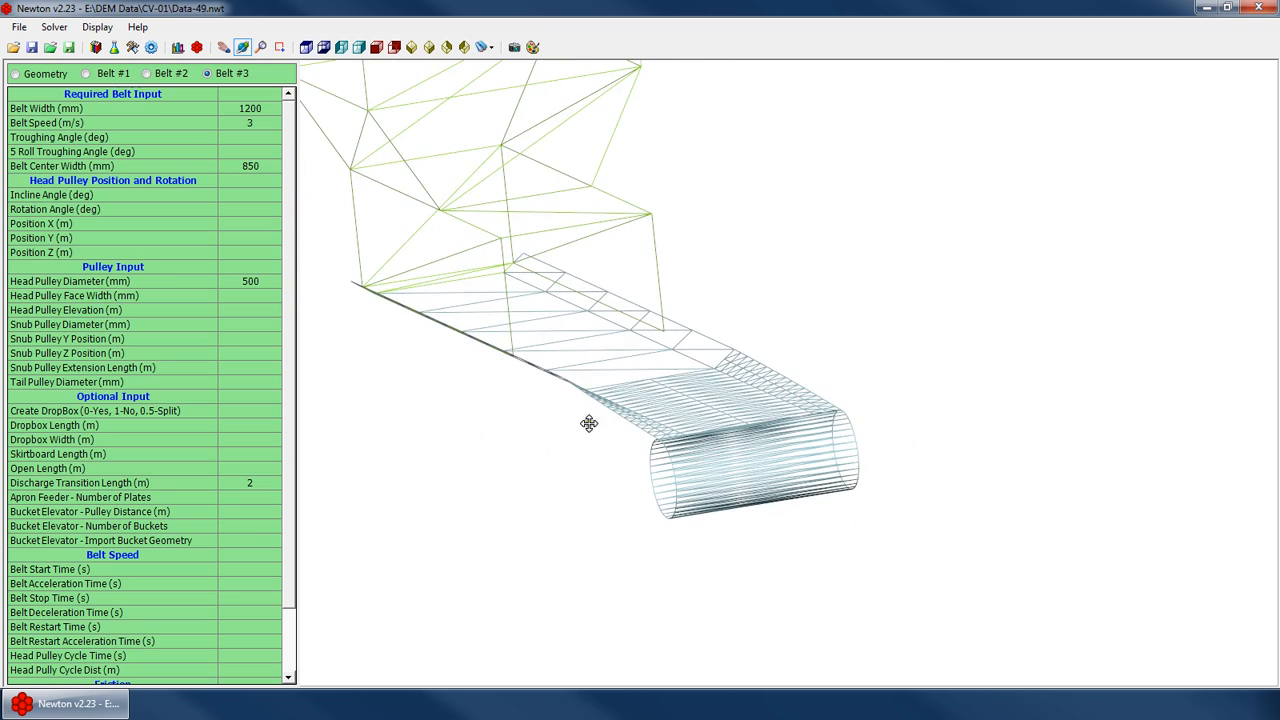
drag(704, 452, 654, 443)
scroll(614, 380, up, 4)
drag(614, 380, 653, 416)
click(250, 185)
click(254, 166)
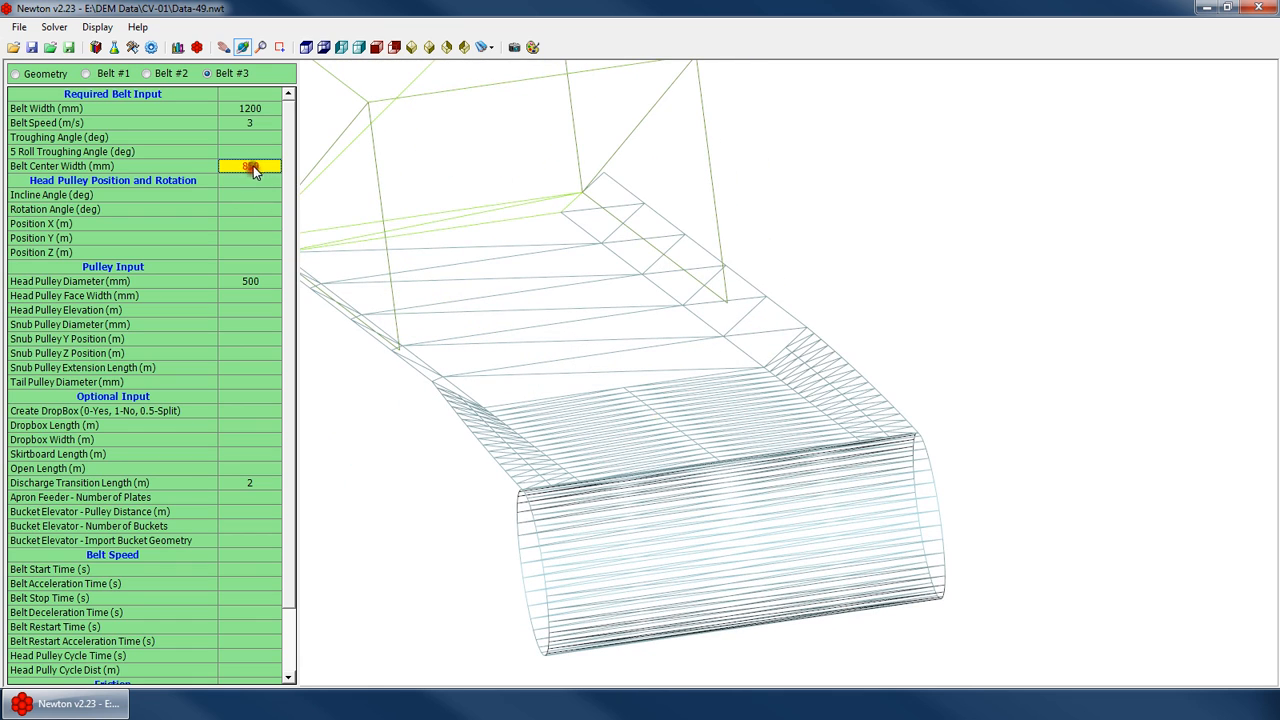
key(Delete)
key(Up)
key(Up)
key(Up)
key(Up)
key(Up)
key(Down)
key(Down)
key(Down)
key(Down)
key(Down)
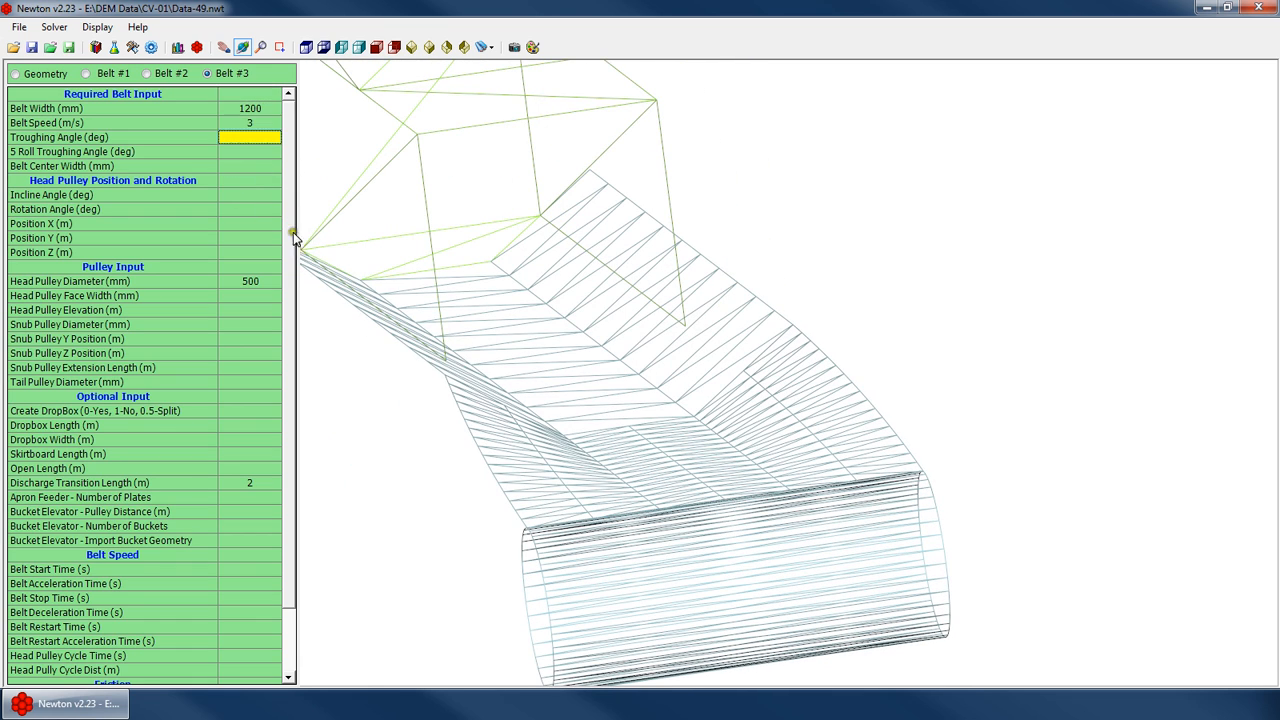
key(Up)
key(Up)
key(Up)
key(Up)
key(Down)
key(Down)
key(Down)
key(Down)
key(Down)
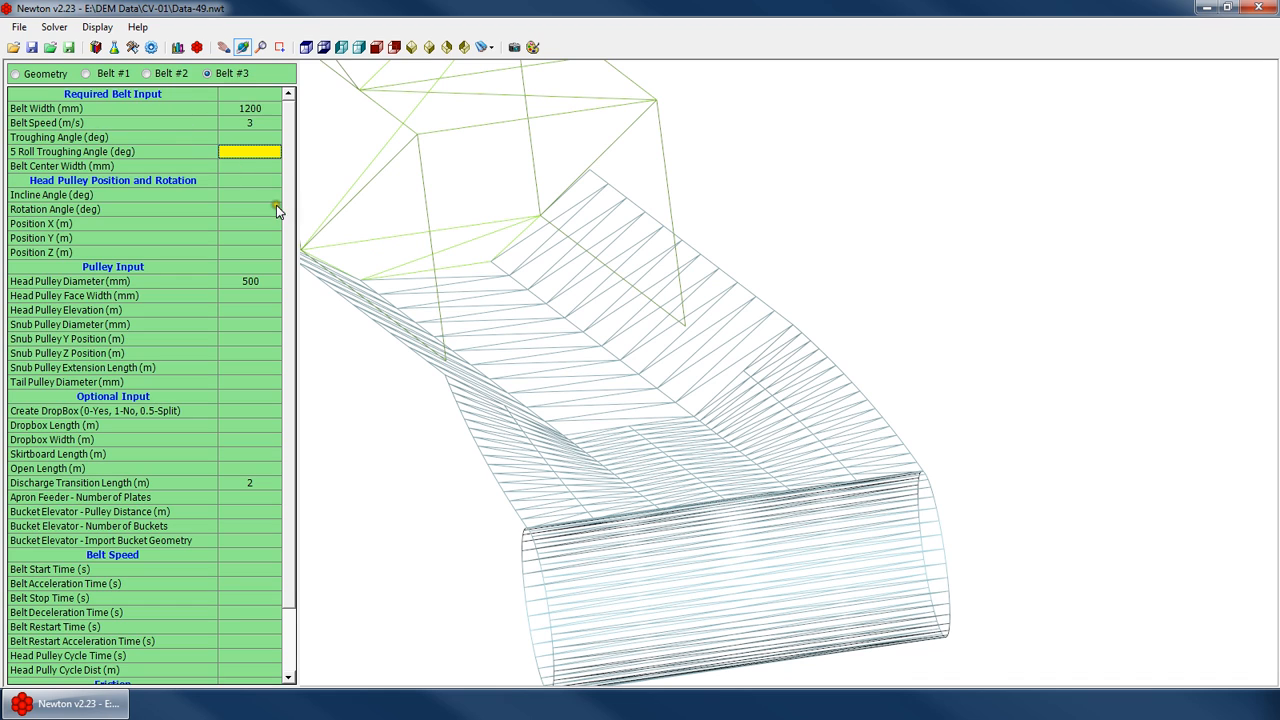
key(Up)
key(Up)
key(Up)
key(Up)
key(Up)
key(Down)
key(Down)
key(Down)
key(Down)
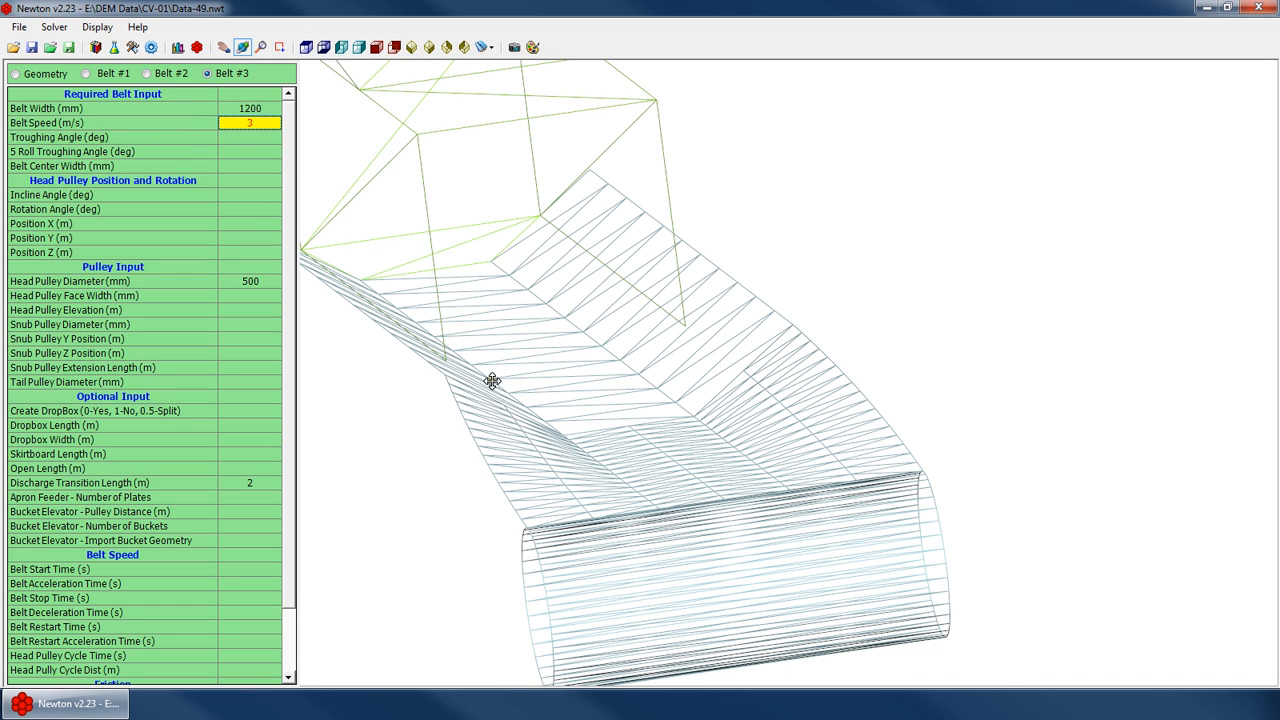
key(Down)
key(Down)
key(Down)
key(Down)
key(Down)
key(Down)
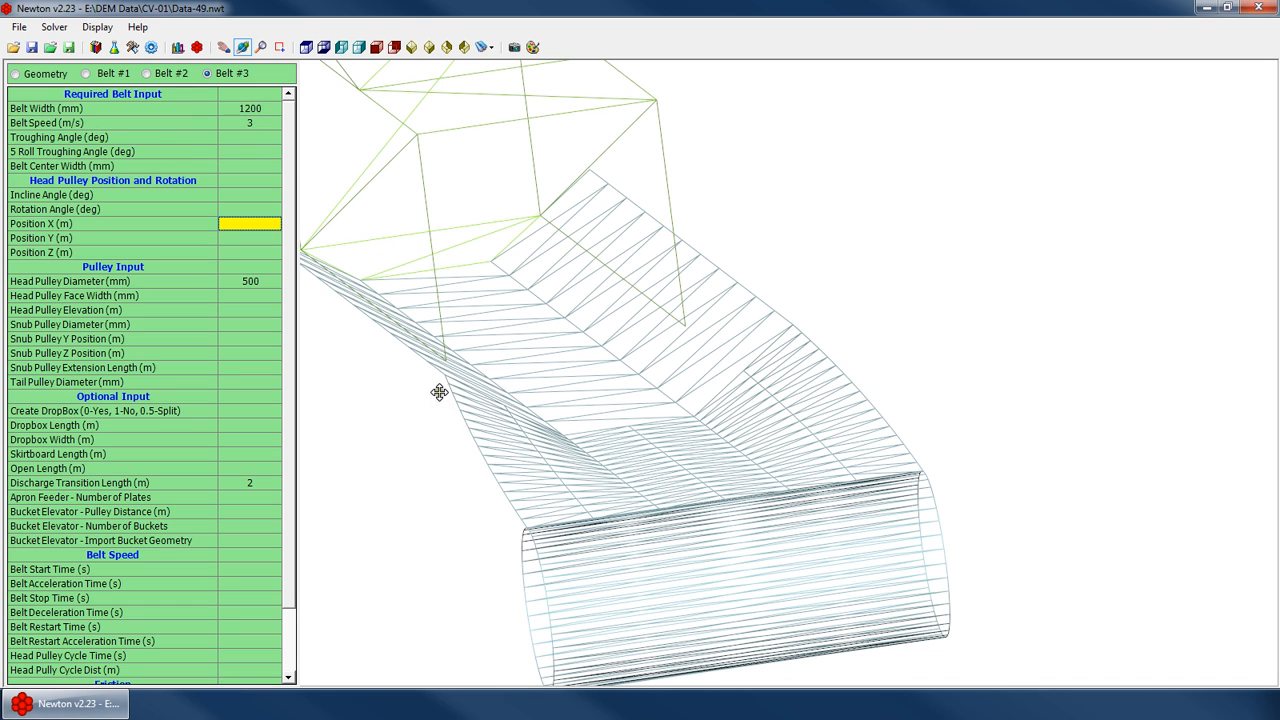
key(Up)
key(Up)
key(Up)
key(Up)
key(Down)
key(Down)
key(Down)
key(Down)
Turn on the UCS icon display in the 3D view
drag(530, 375, 592, 270)
scroll(592, 270, down, 5)
right_click(657, 286)
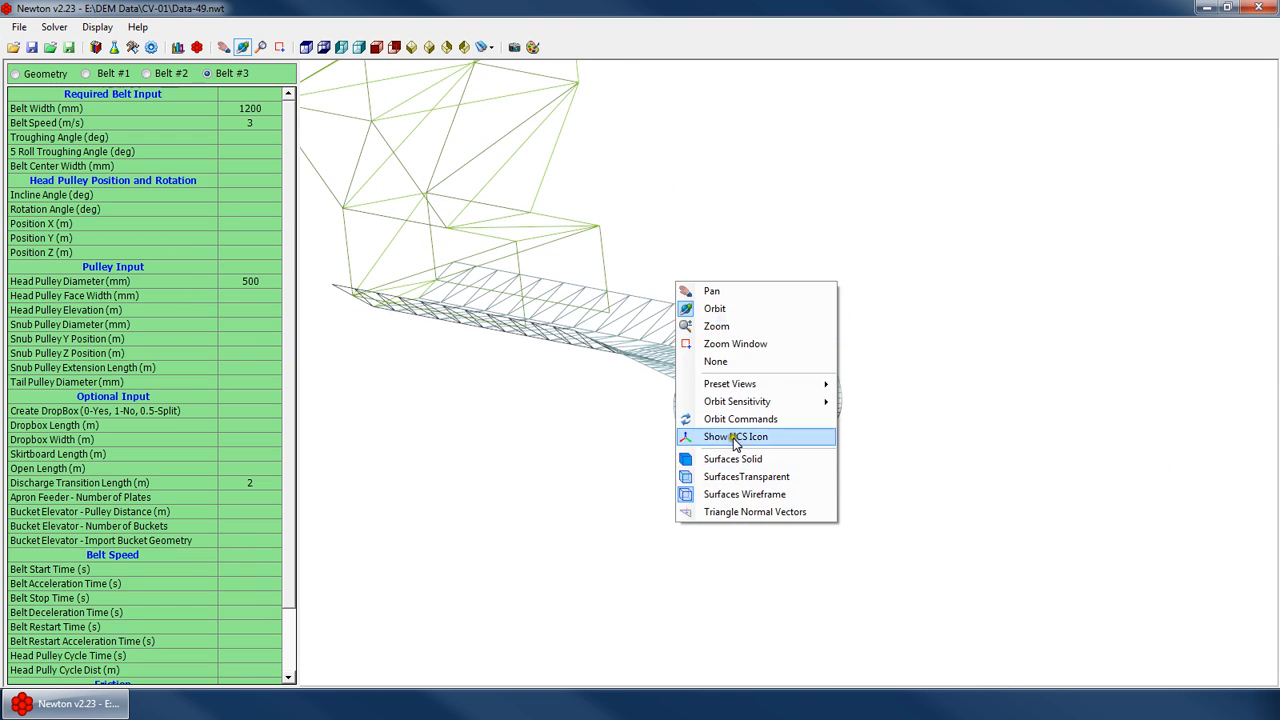
click(690, 437)
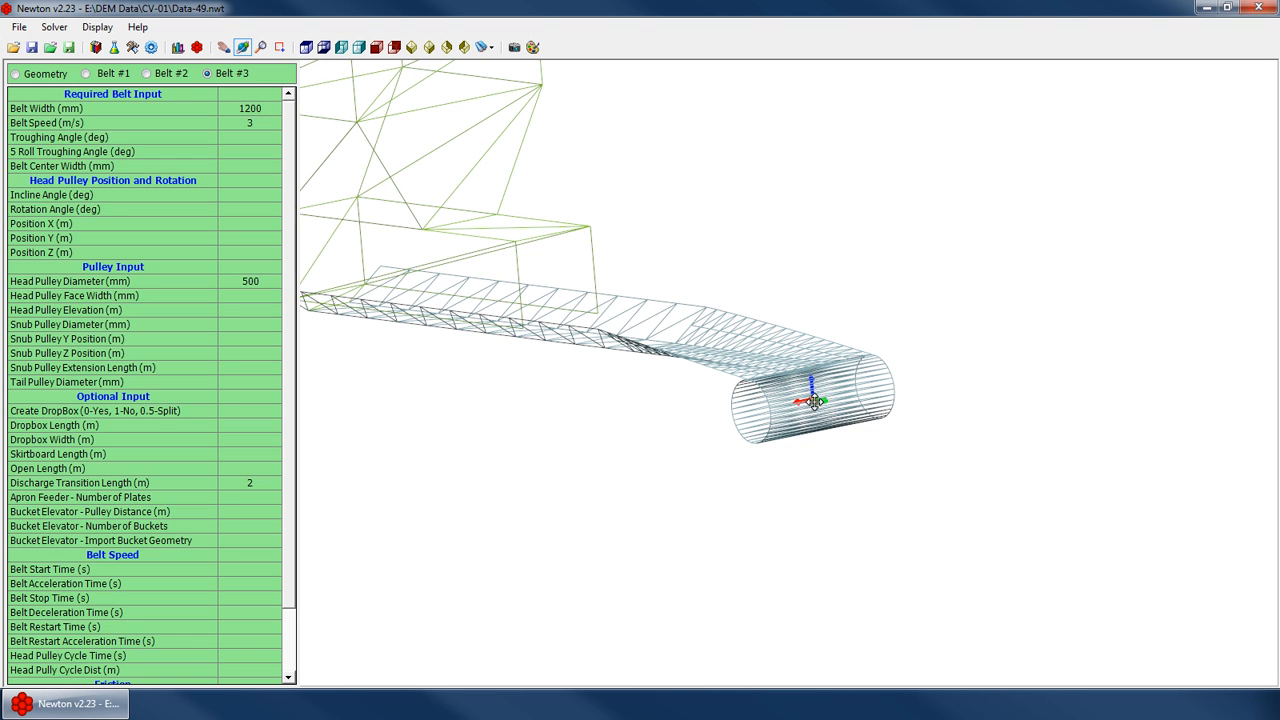
Set the Belt #3 head pulley position to X 1 m, Y 2 m and Z 3 m
drag(645, 352, 572, 338)
scroll(649, 341, down, 5)
scroll(823, 306, up, 5)
scroll(814, 465, down, 3)
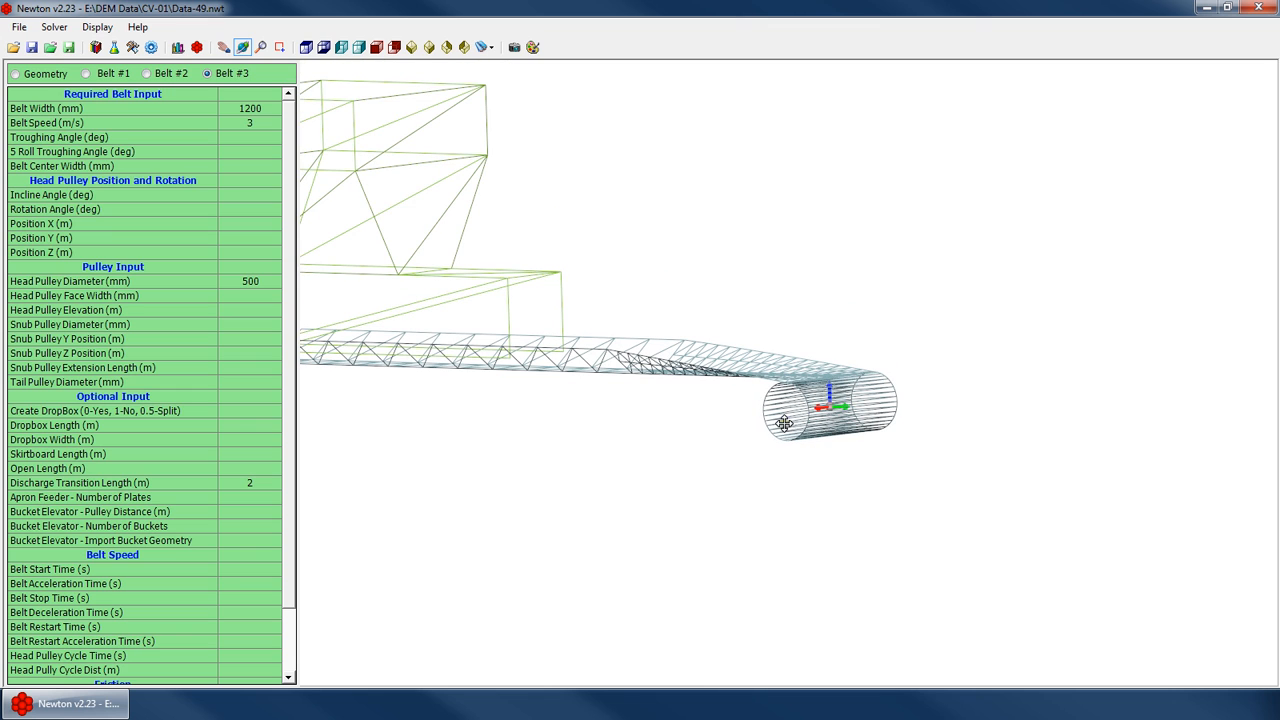
drag(666, 393, 612, 410)
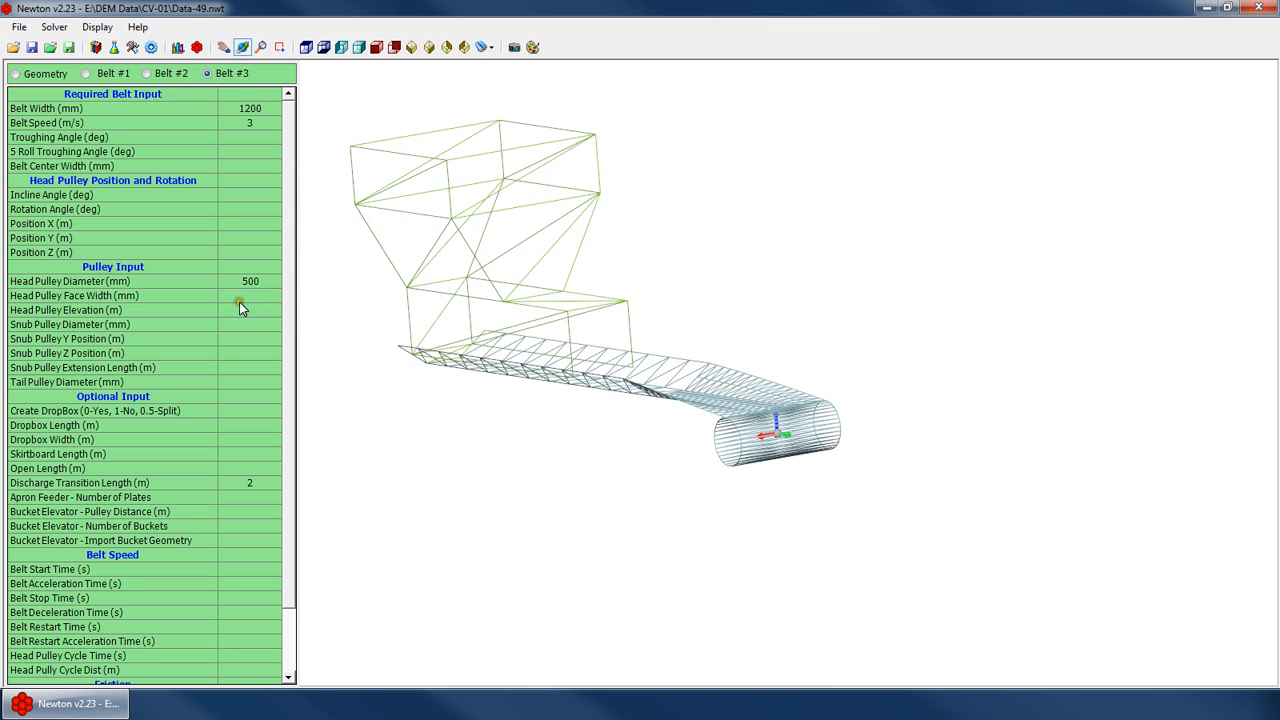
click(248, 224)
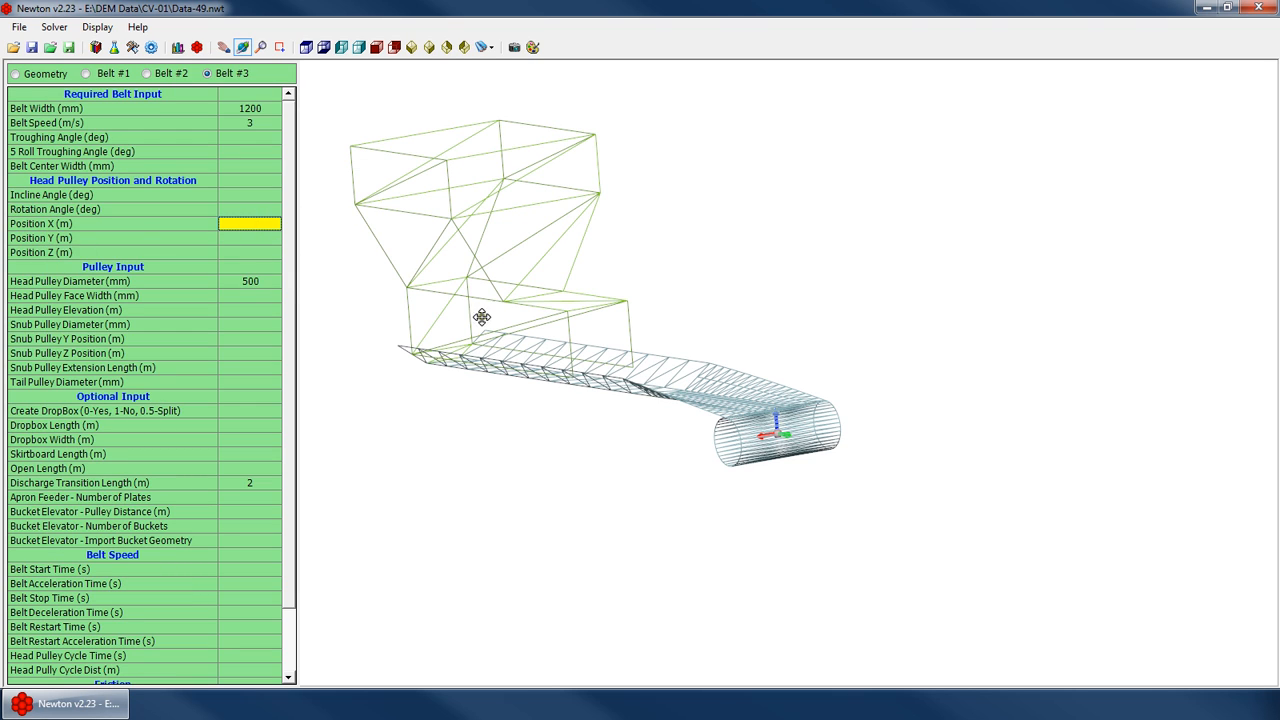
click(250, 239)
key(Up)
text(1)
click(260, 240)
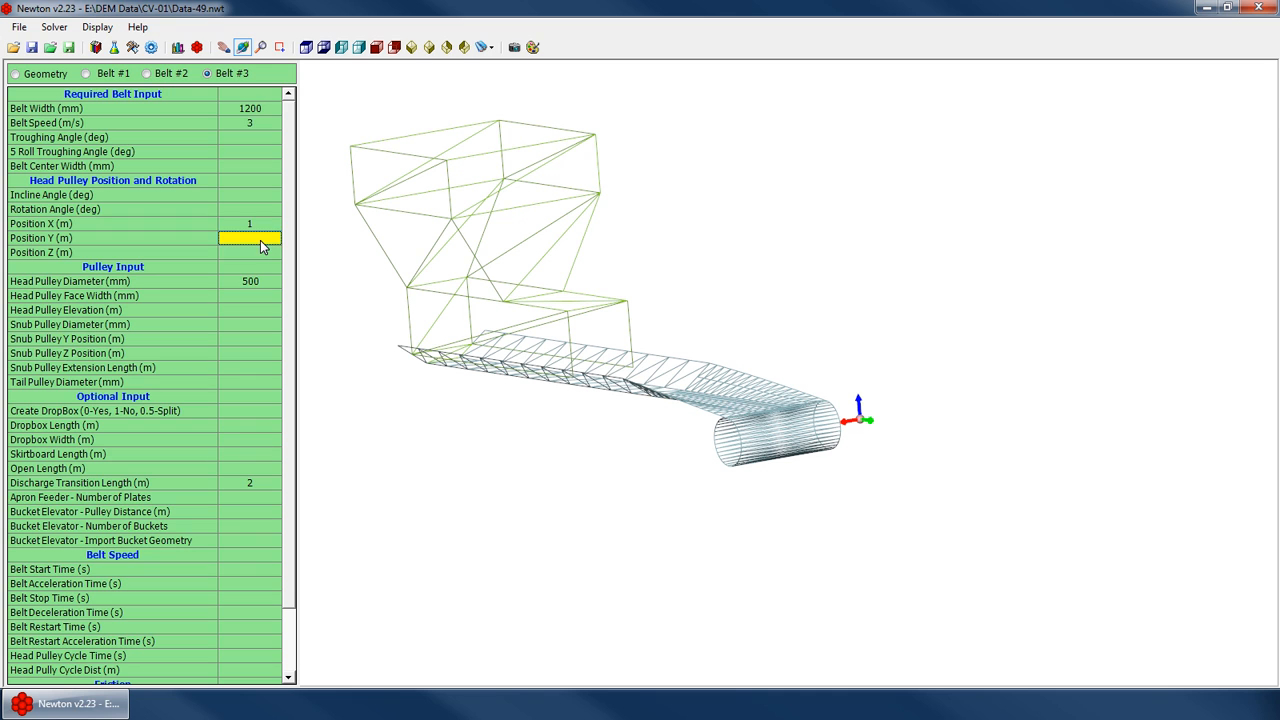
text(2)
scroll(494, 254, down, 5)
drag(766, 363, 1186, 349)
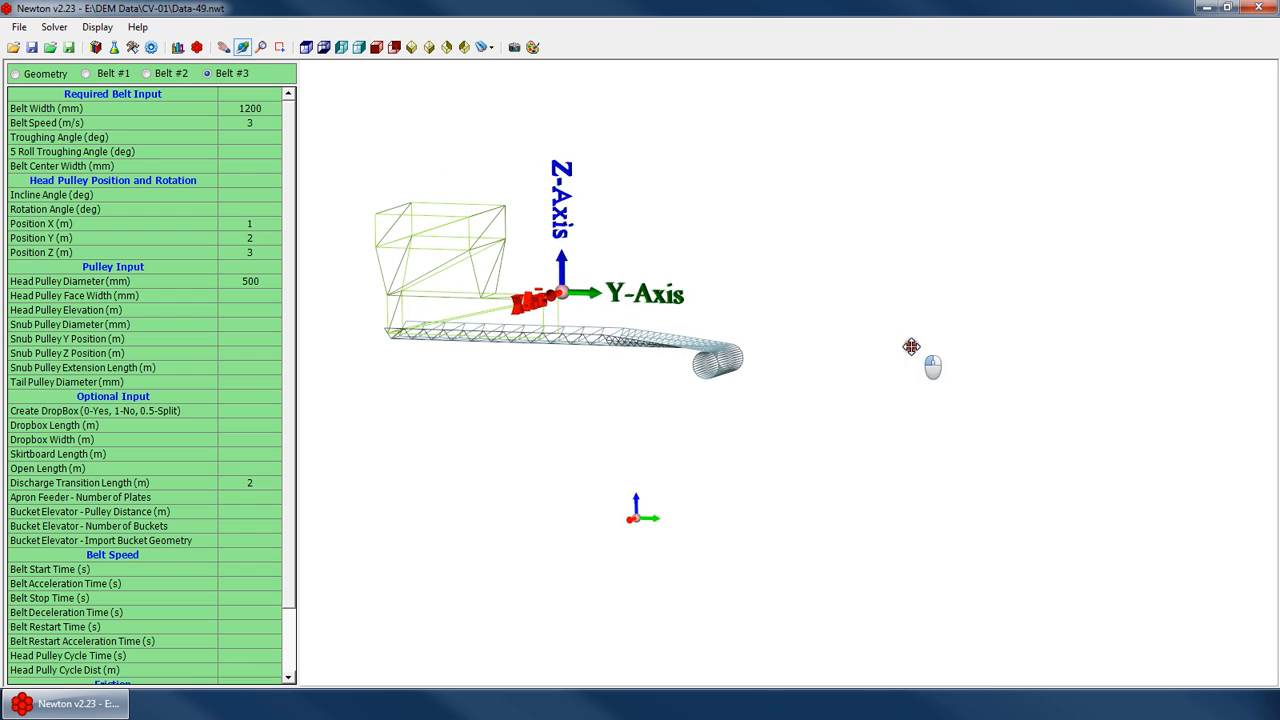
Clear the head pulley Position X, Y and Z values
right_click(254, 254)
right_click(254, 240)
right_click(252, 225)
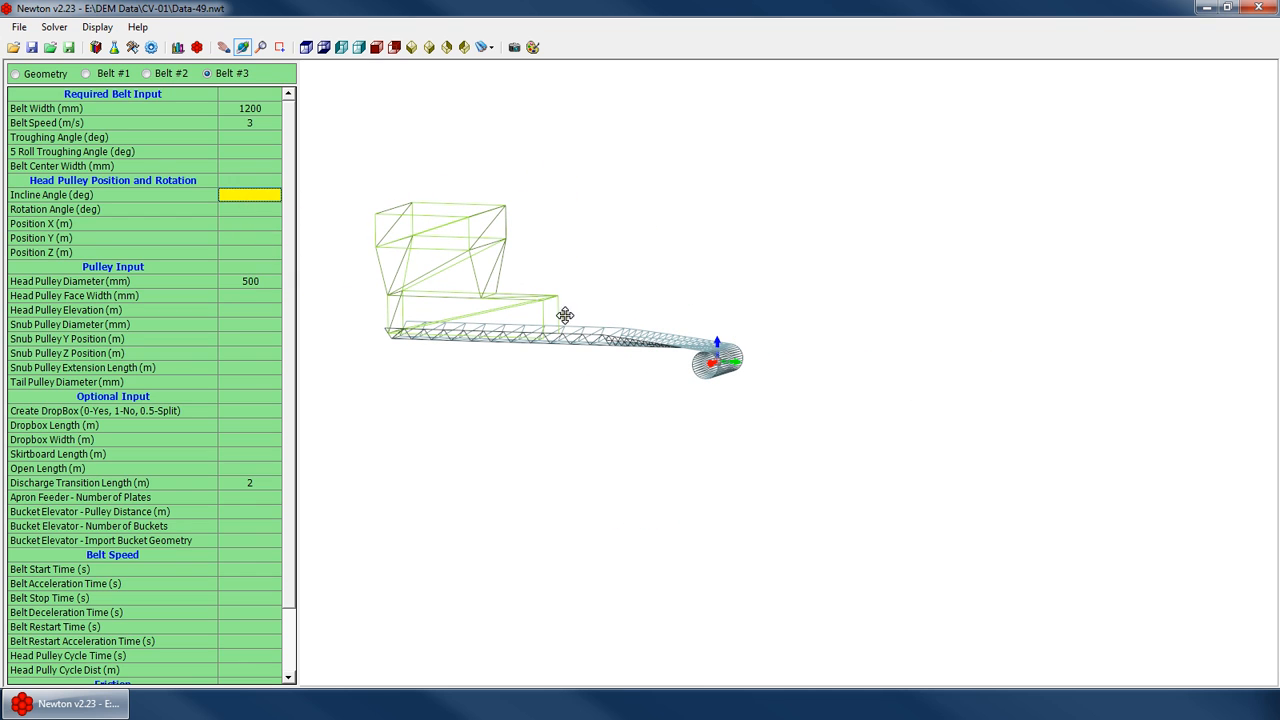
Try head pulley incline angles of 12° and 4°
drag(565, 315, 629, 300)
scroll(629, 300, up, 3)
click(267, 194)
text(1)
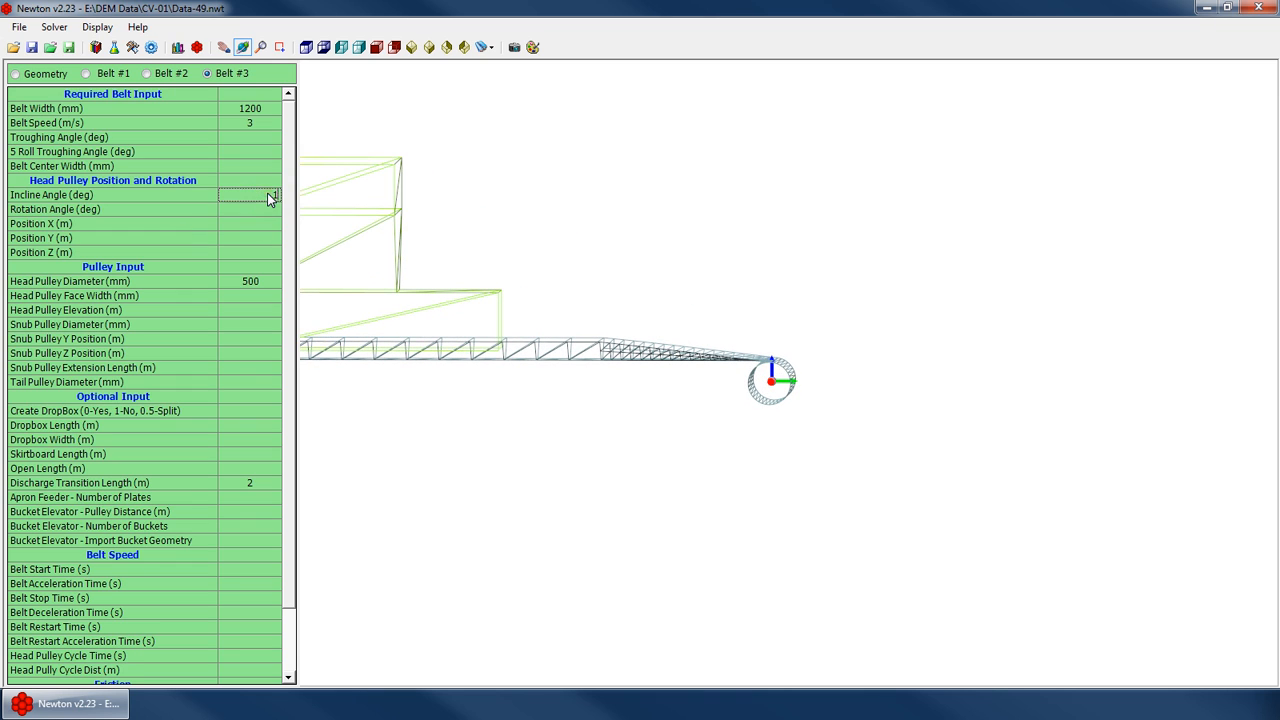
text(2)
key(Return)
text(4)
key(Return)
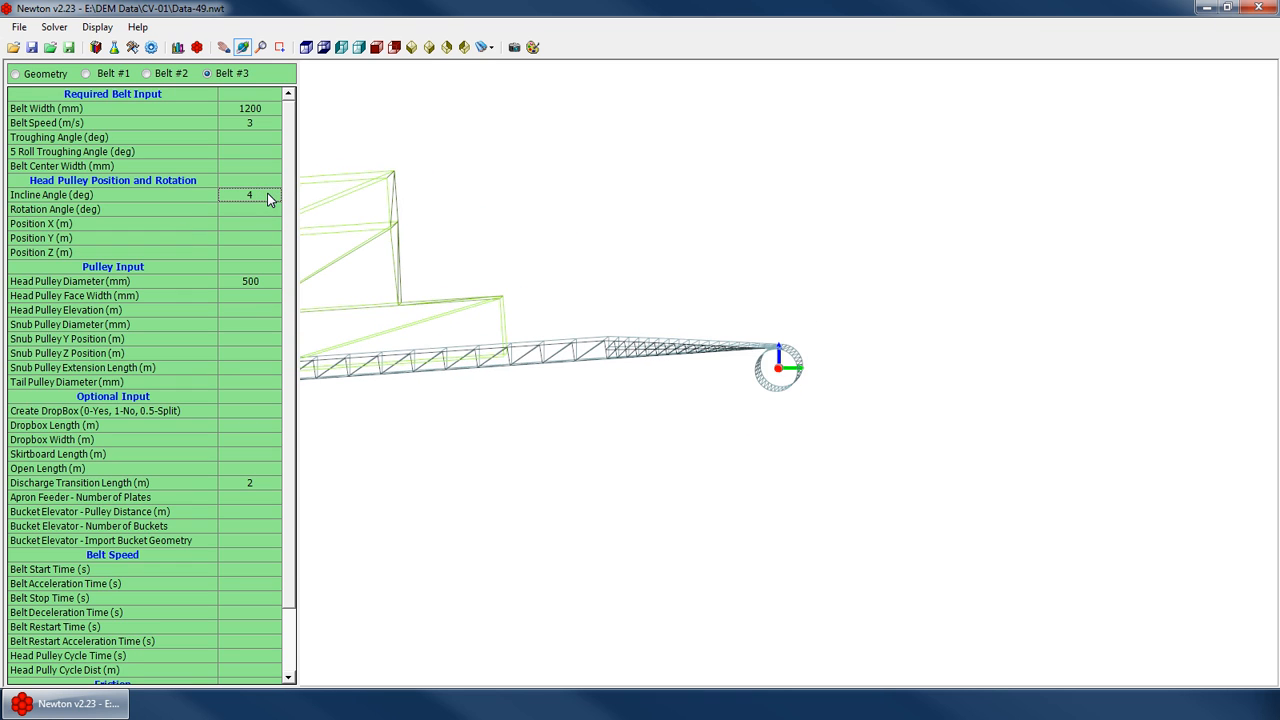
Set the head pulley incline angle to 25°
text(25)
key(Return)
scroll(911, 252, down, 3)
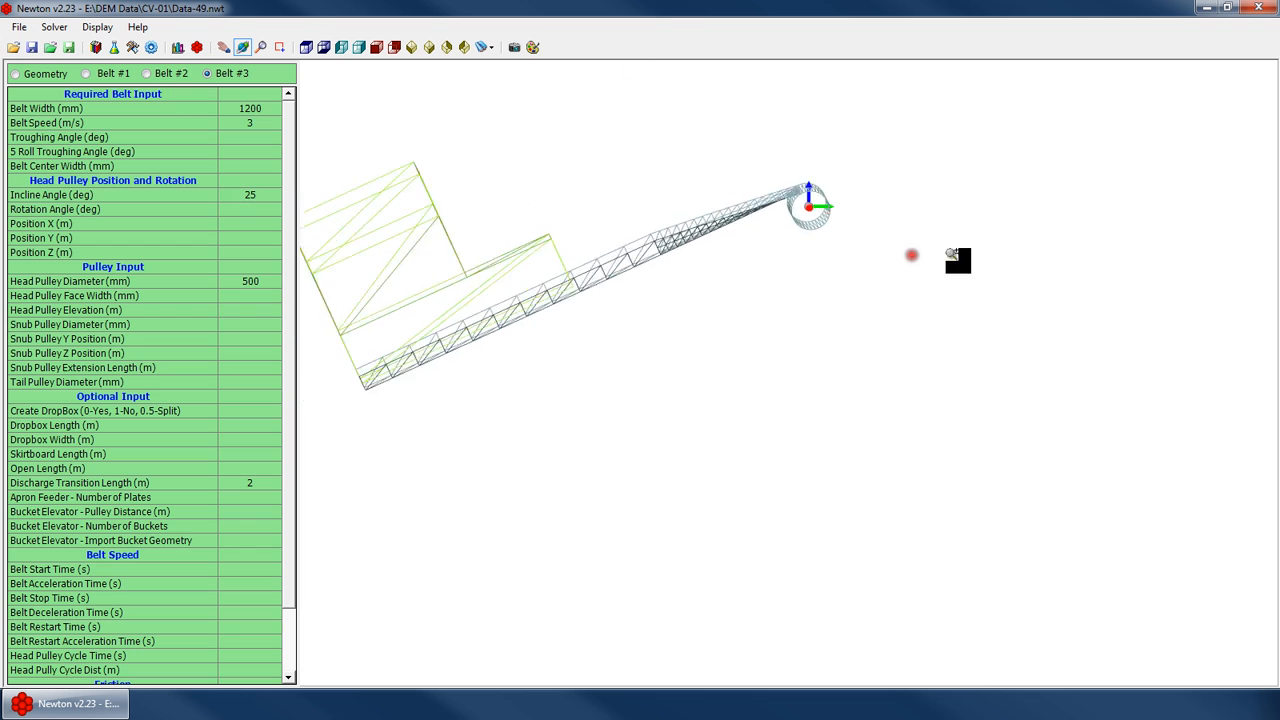
drag(911, 254, 497, 250)
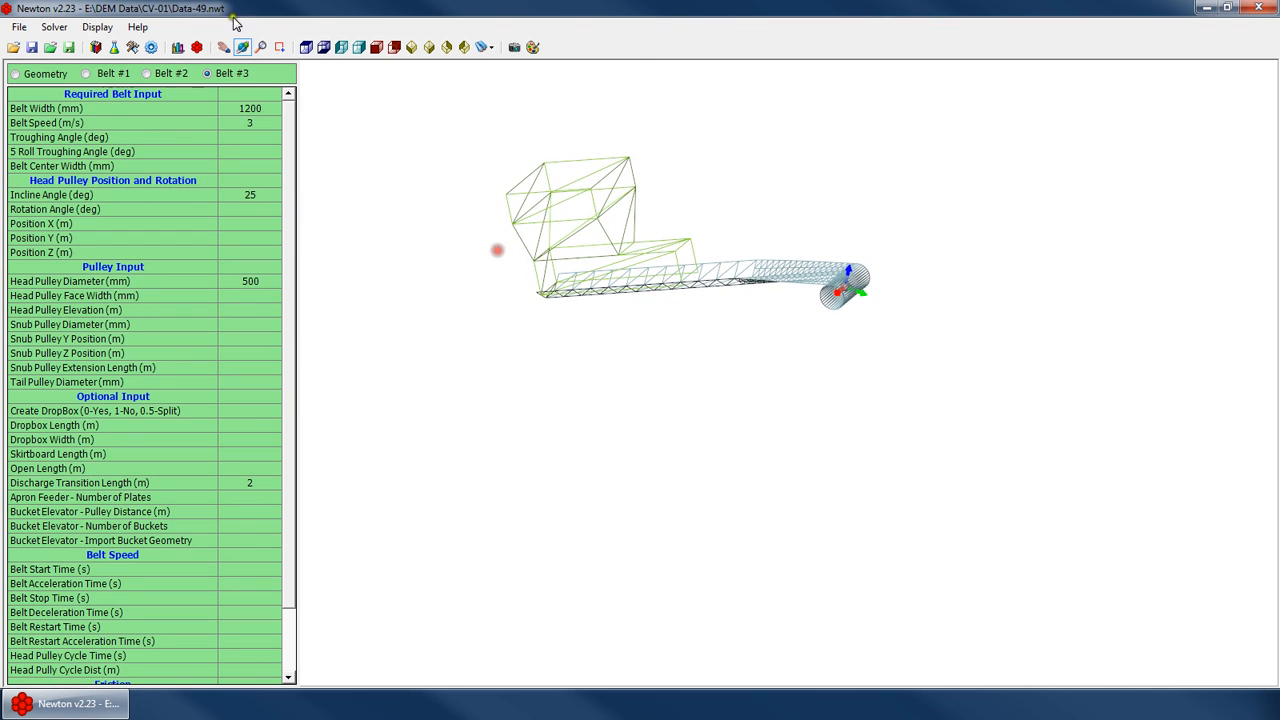
Try head pulley rotation angles of 90° and 35° while viewing from the top
click(306, 47)
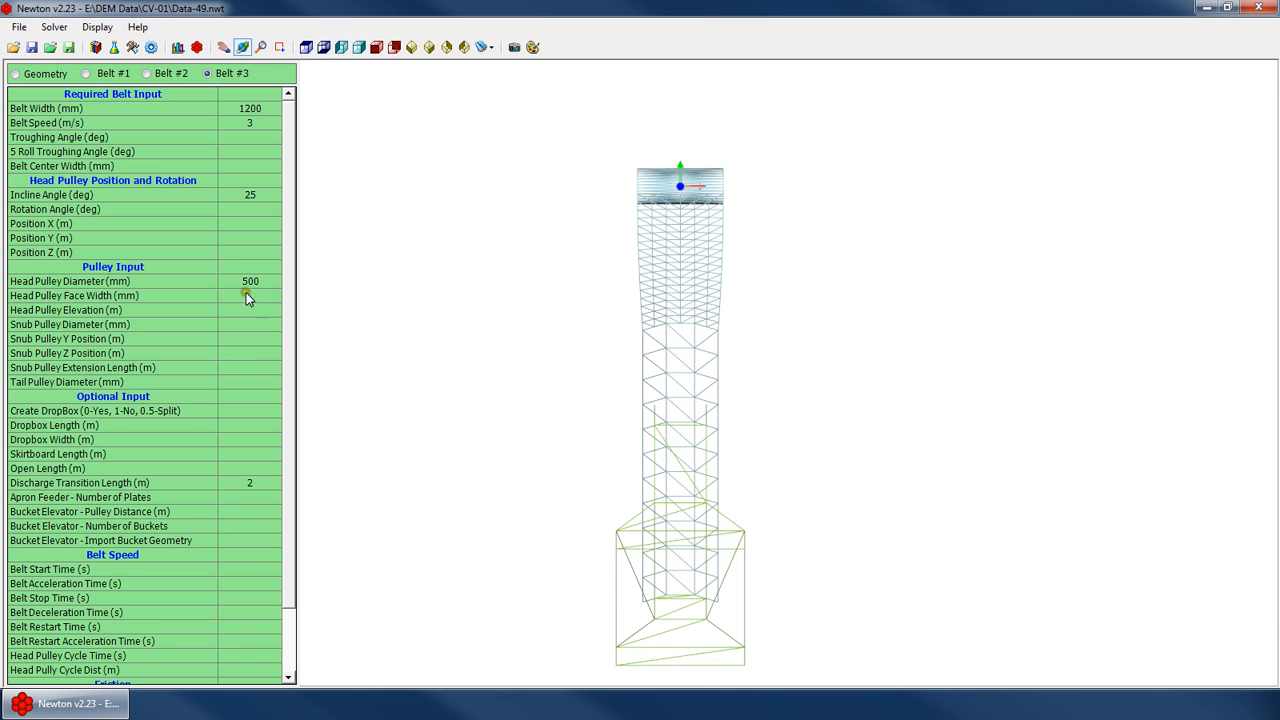
click(249, 209)
text(90)
key(Return)
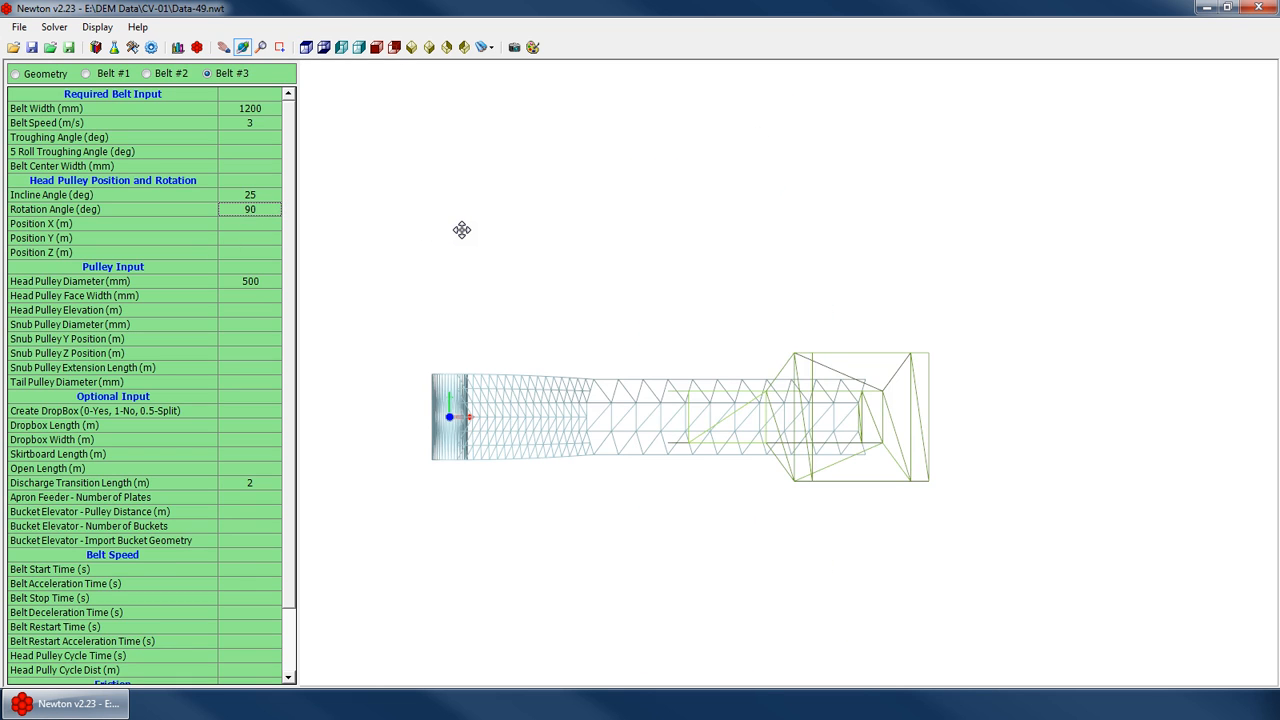
text(35)
key(Return)
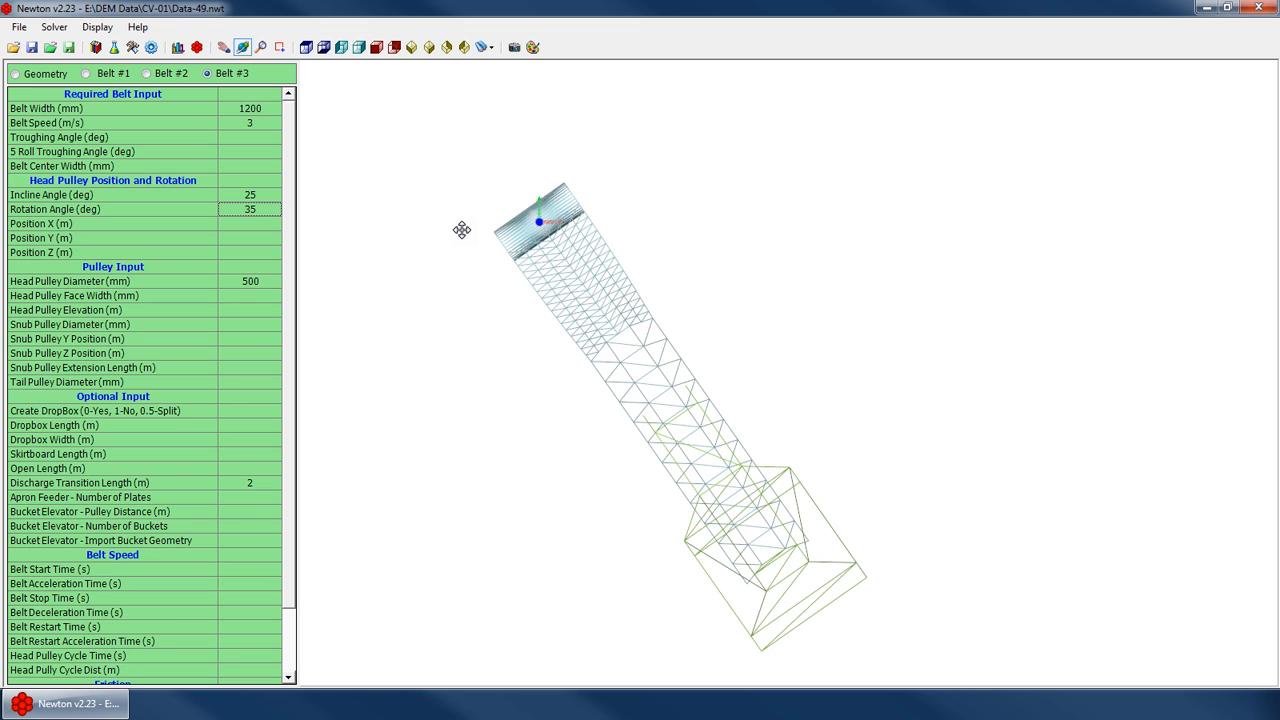
Set the head pulley rotation angle to 270°
text(270)
key(Return)
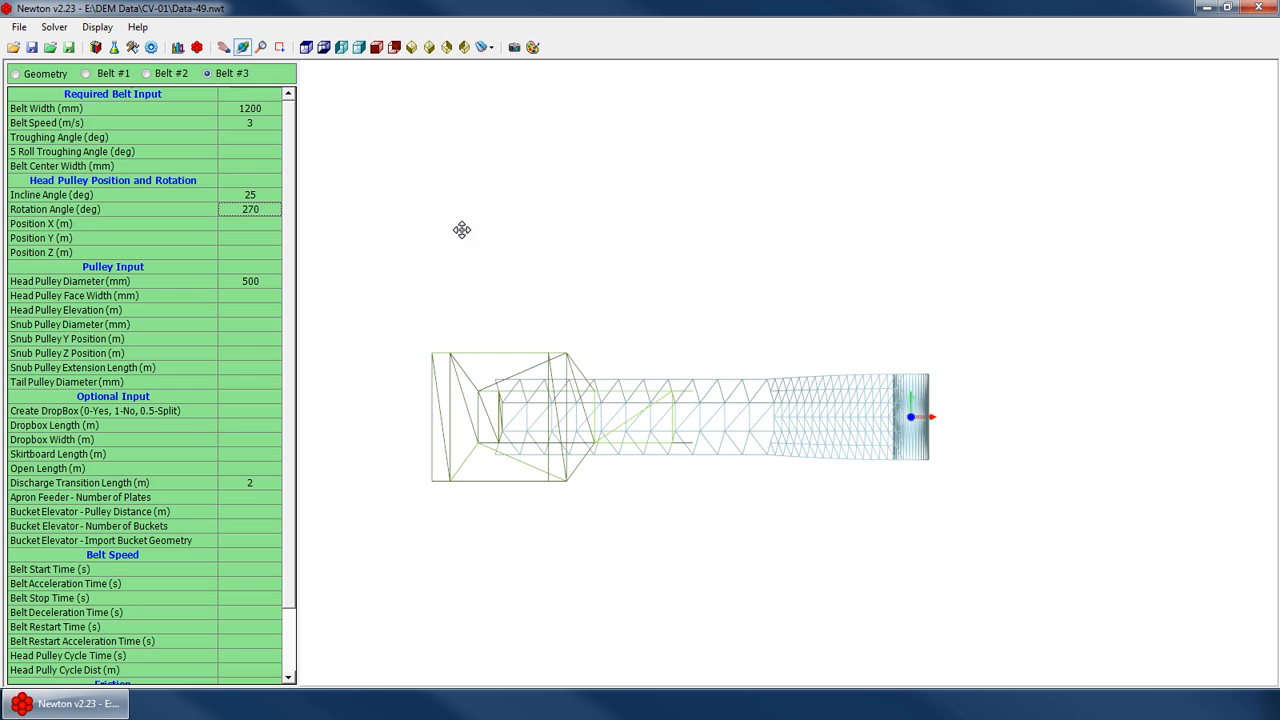
drag(767, 461, 790, 226)
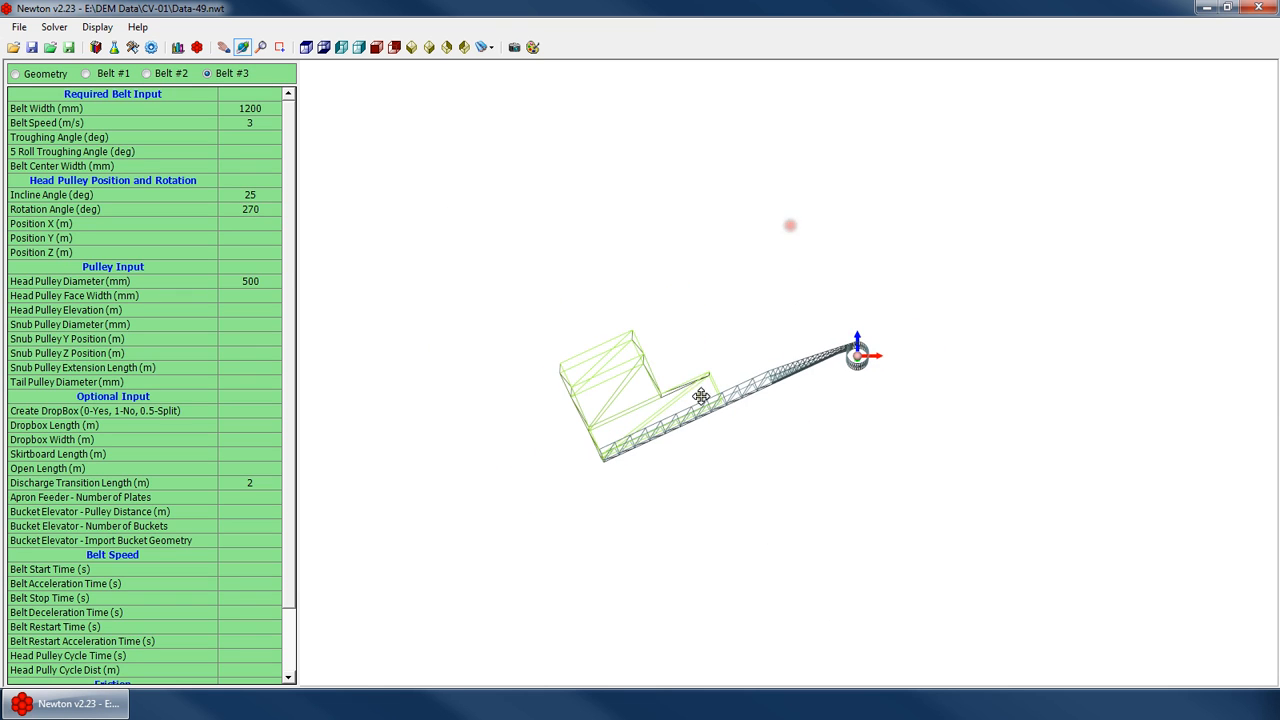
click(262, 194)
click(261, 207)
click(259, 196)
click(258, 211)
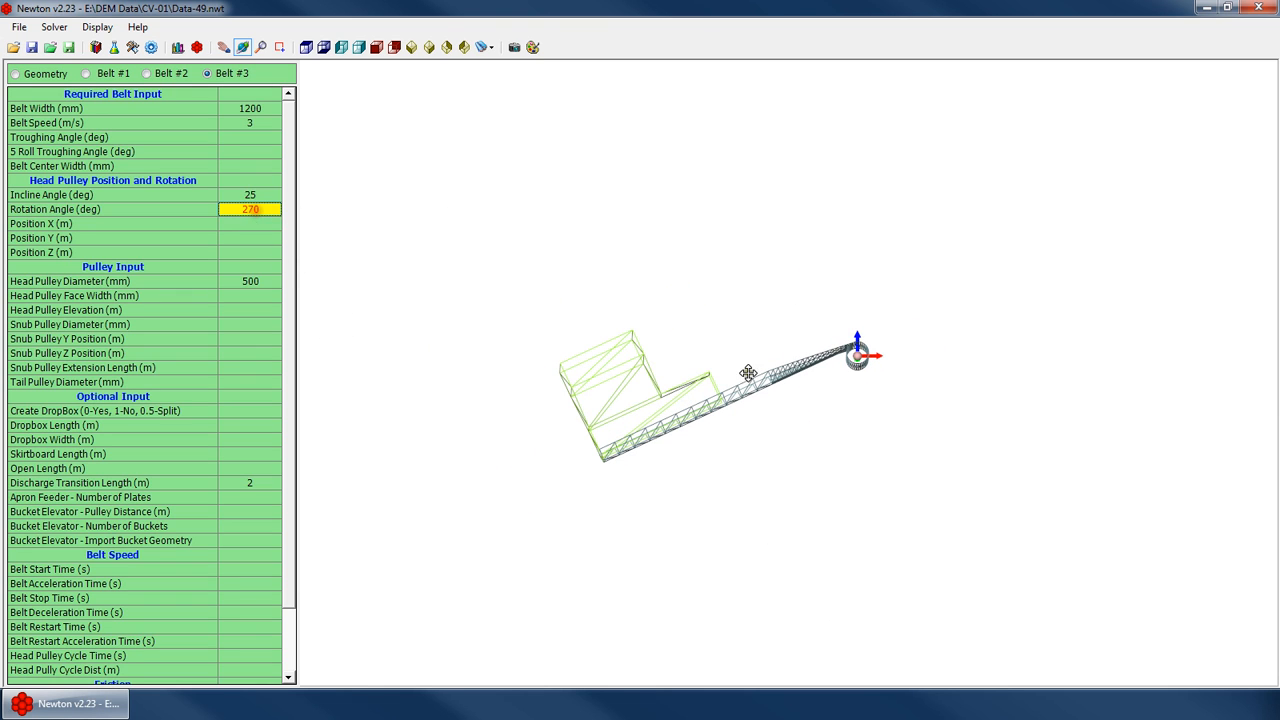
drag(590, 434, 676, 437)
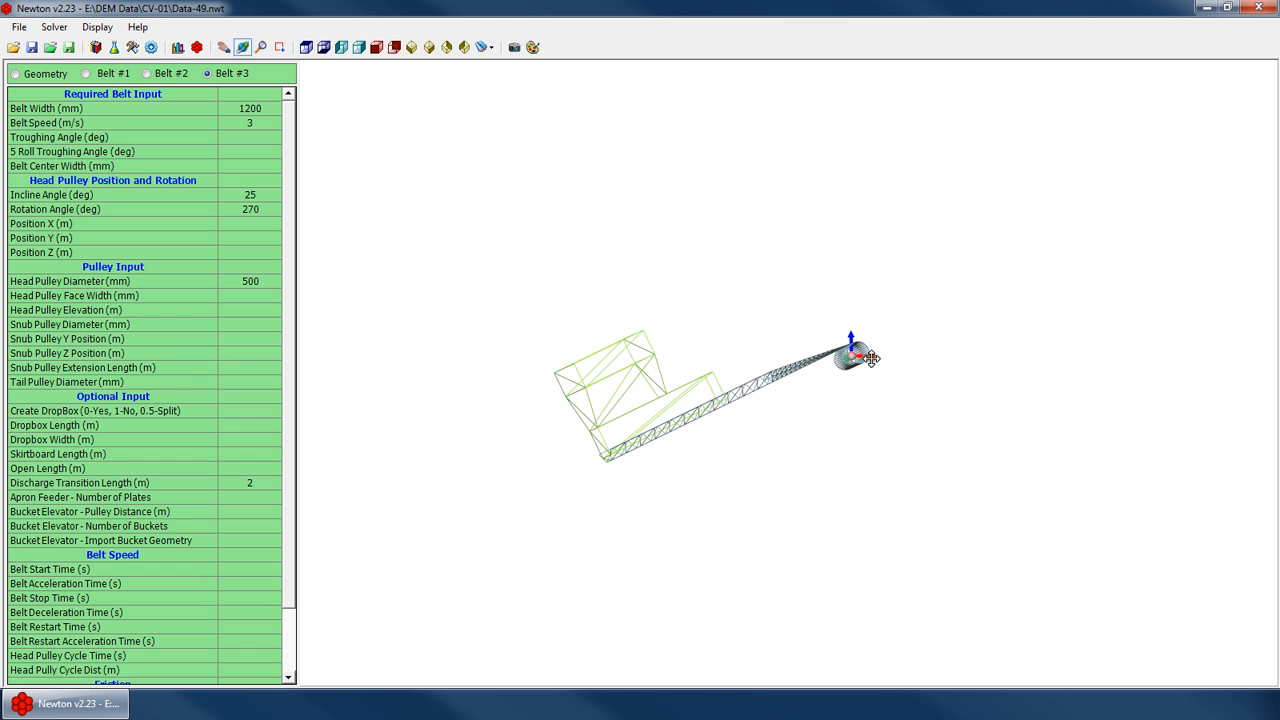
drag(728, 380, 449, 337)
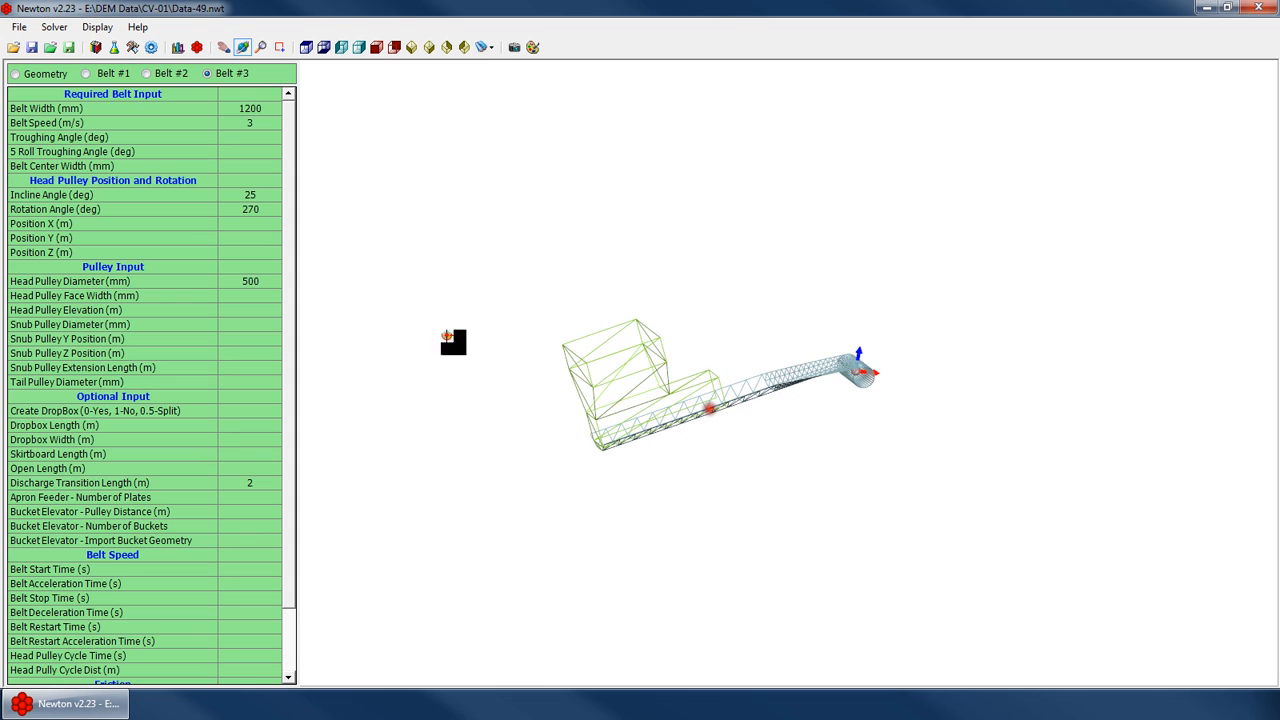
Clear the head pulley incline angle and rotation angle values
click(270, 238)
key(Down)
key(Up)
key(Up)
key(Down)
key(Down)
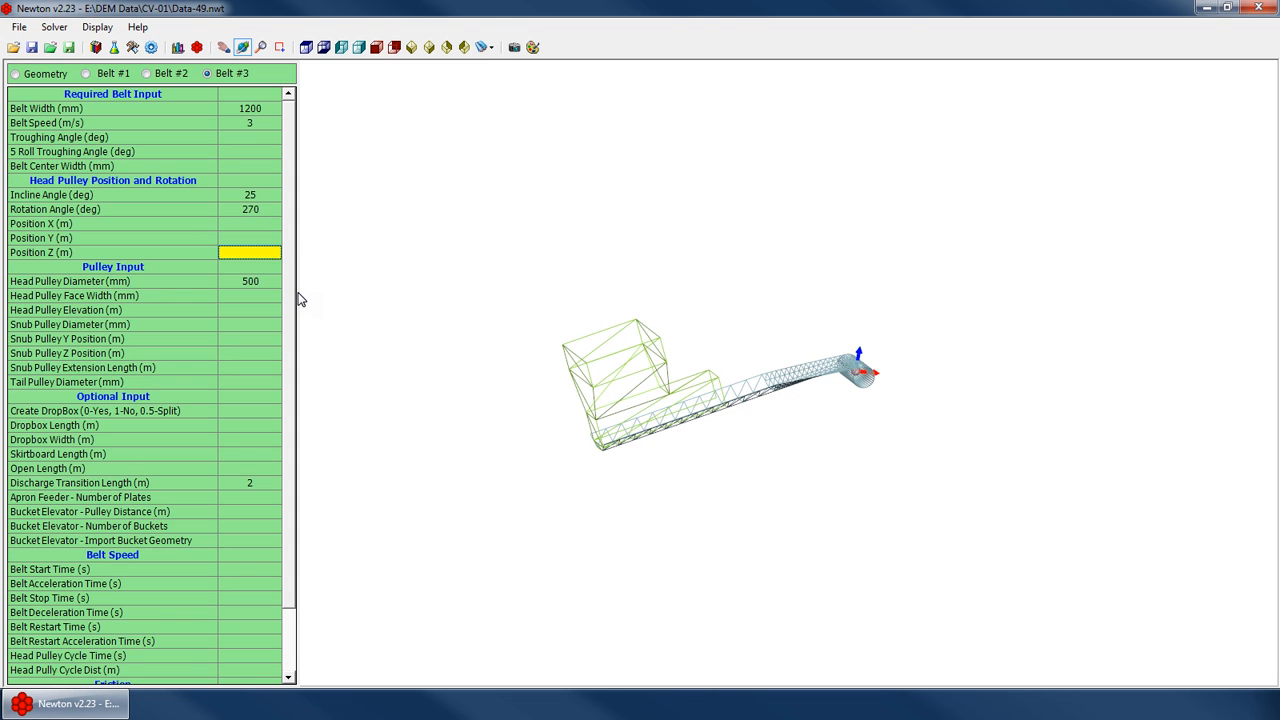
key(Up)
key(Up)
key(Up)
key(Down)
key(Down)
key(Up)
key(Up)
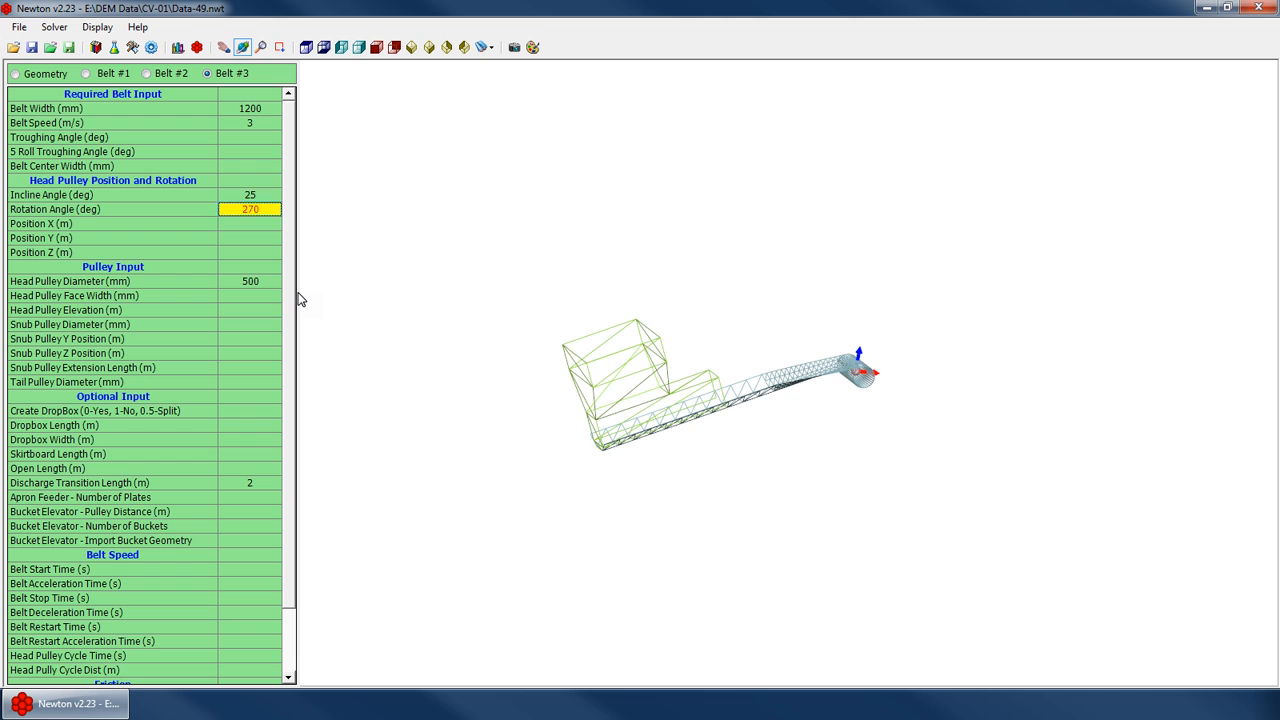
key(Up)
key(Delete)
key(Up)
key(Down)
key(Down)
key(Delete)
key(Down)
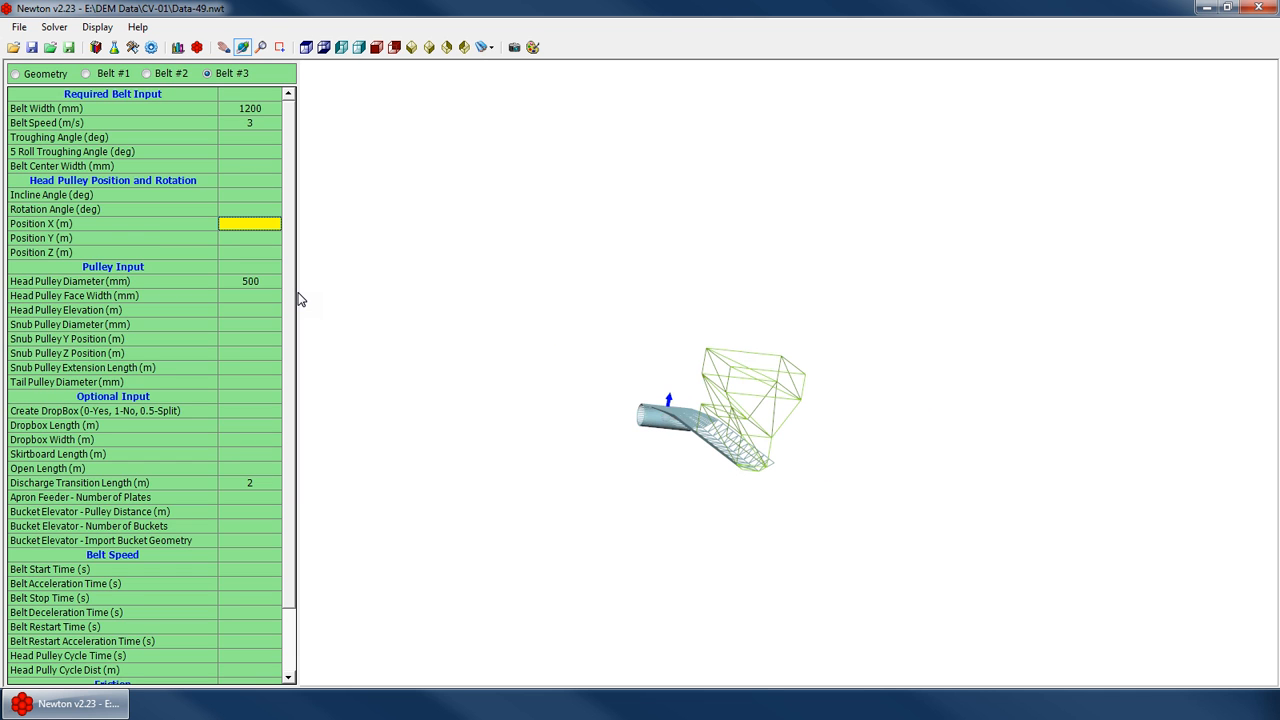
Examine the belt and head pulley from different preset views
click(428, 48)
click(464, 48)
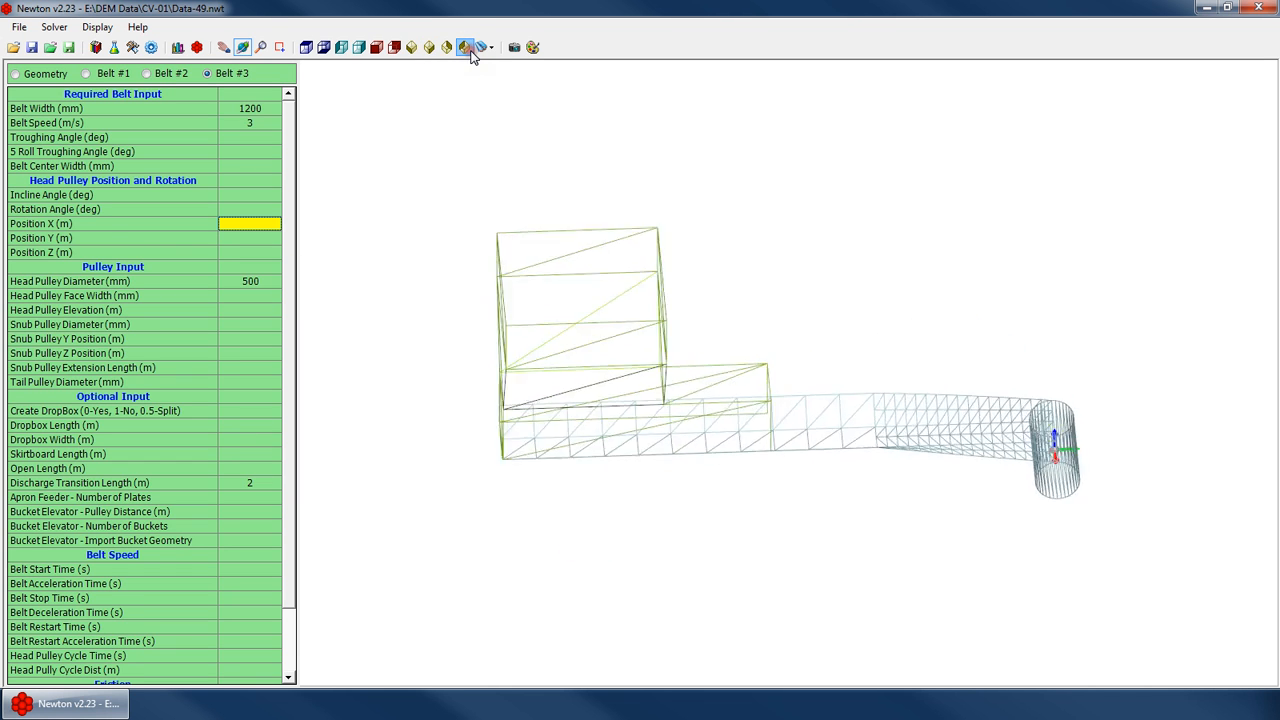
click(610, 438)
scroll(800, 462, up, 3)
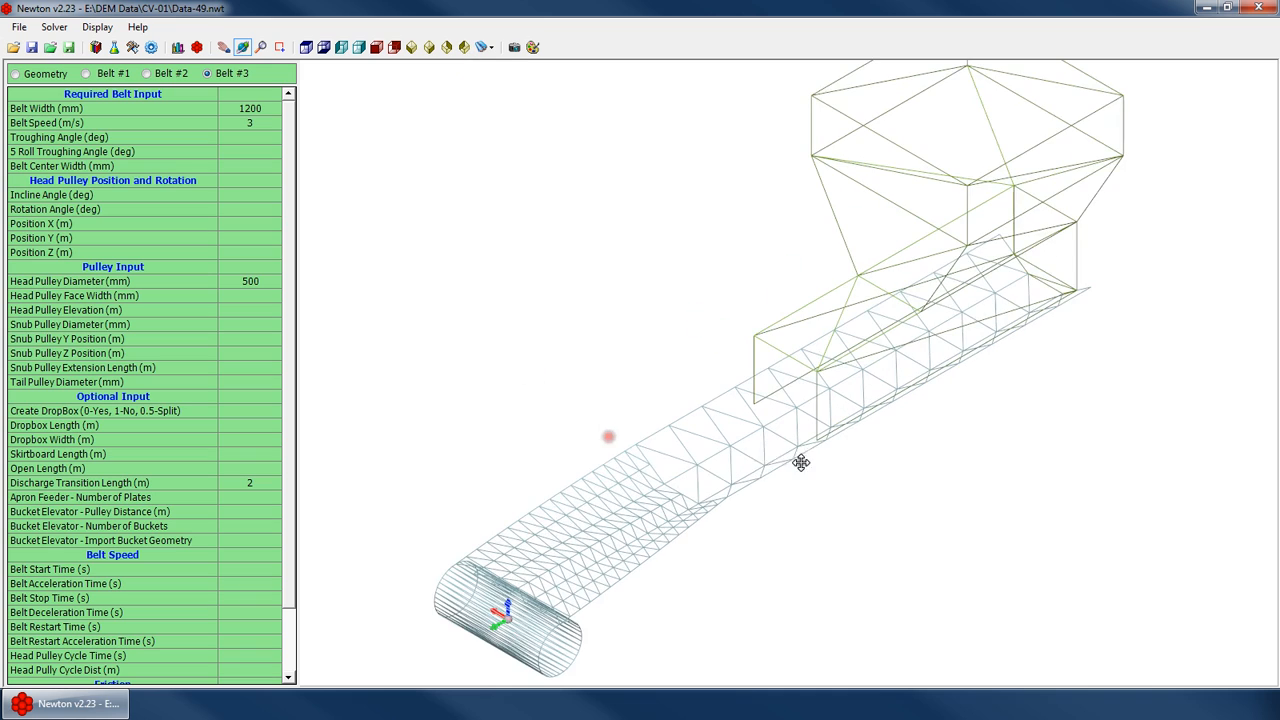
click(242, 272)
key(Down)
key(Down)
key(Down)
key(Down)
key(Down)
key(Down)
key(Down)
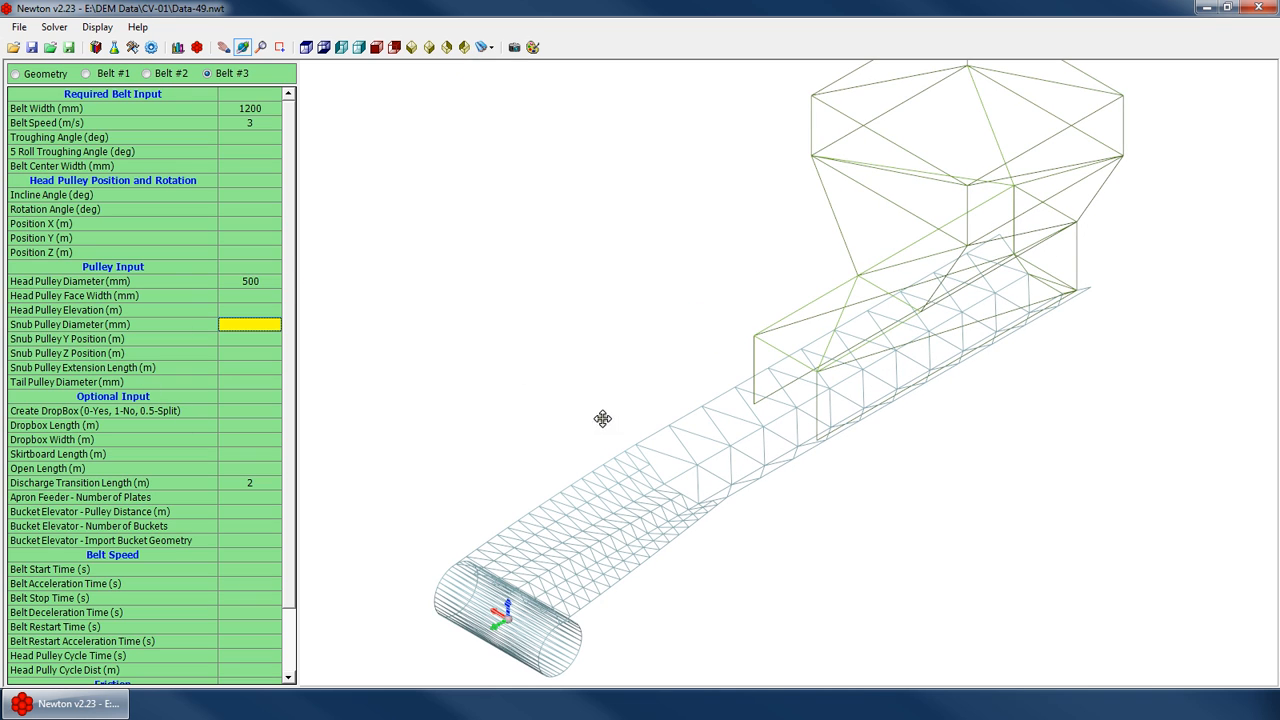
key(Down)
key(Up)
key(Up)
key(Up)
key(Up)
key(Up)
key(Up)
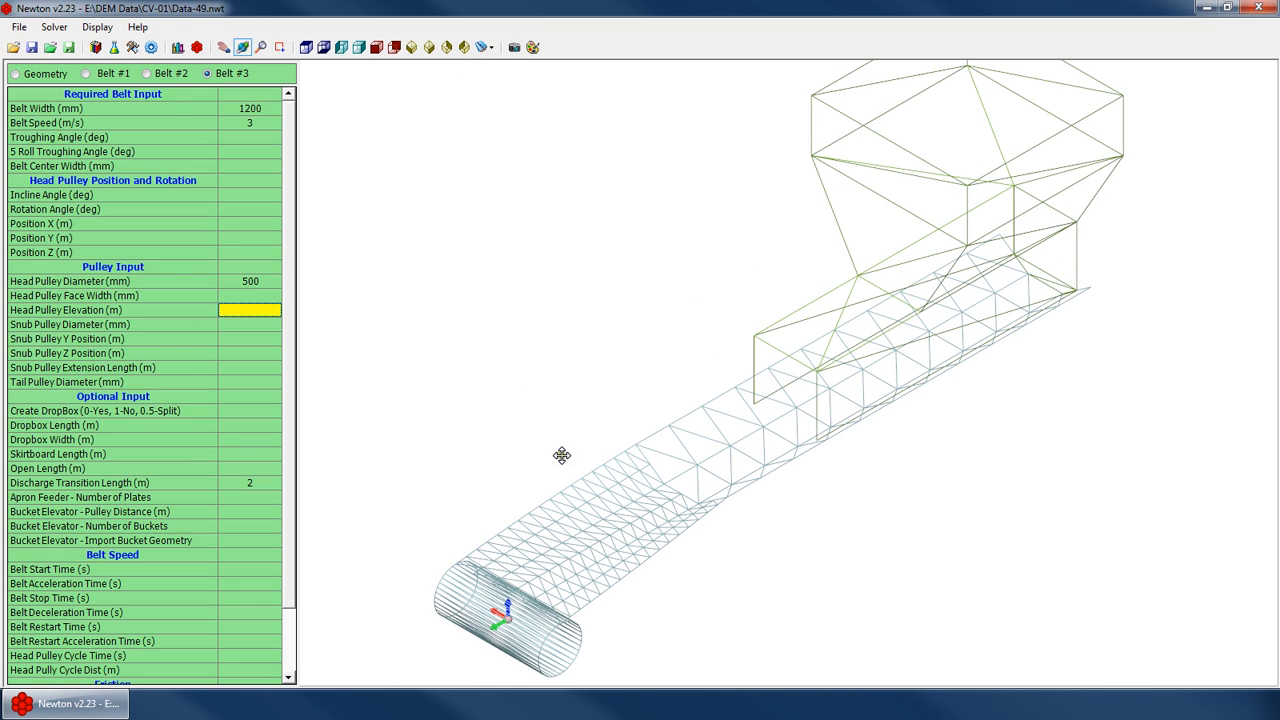
click(362, 47)
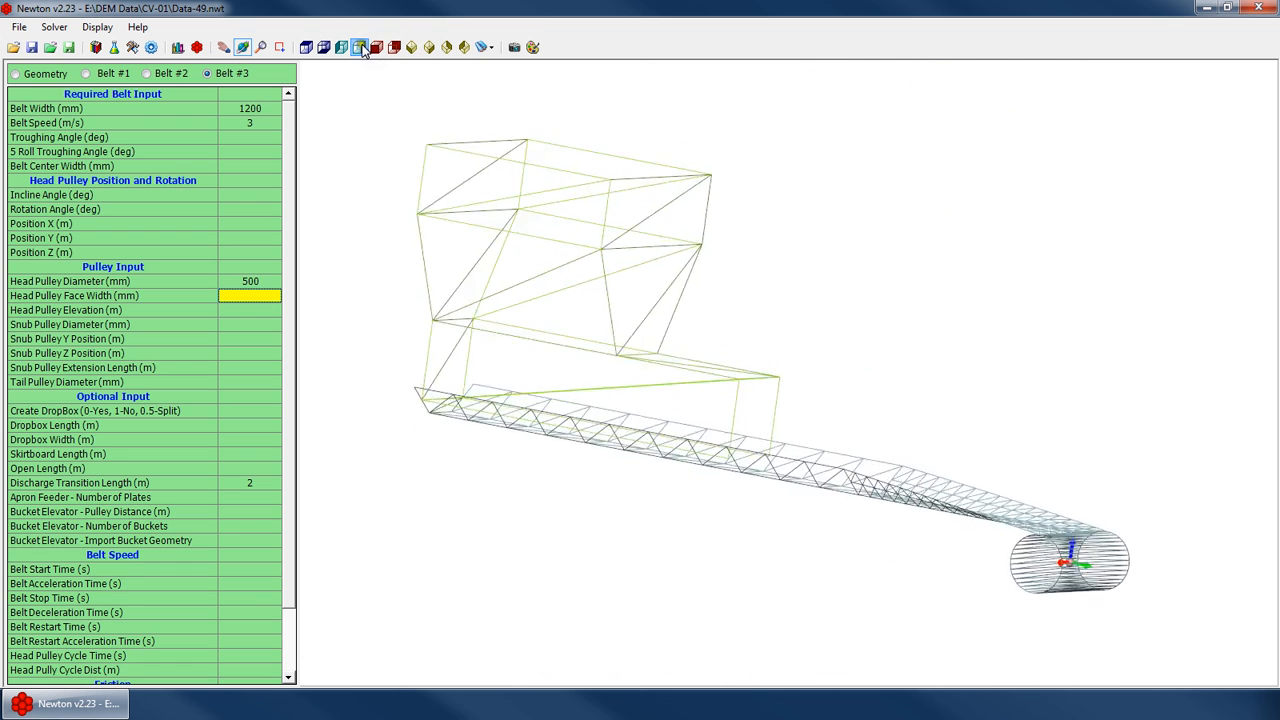
scroll(1267, 537, up, 10)
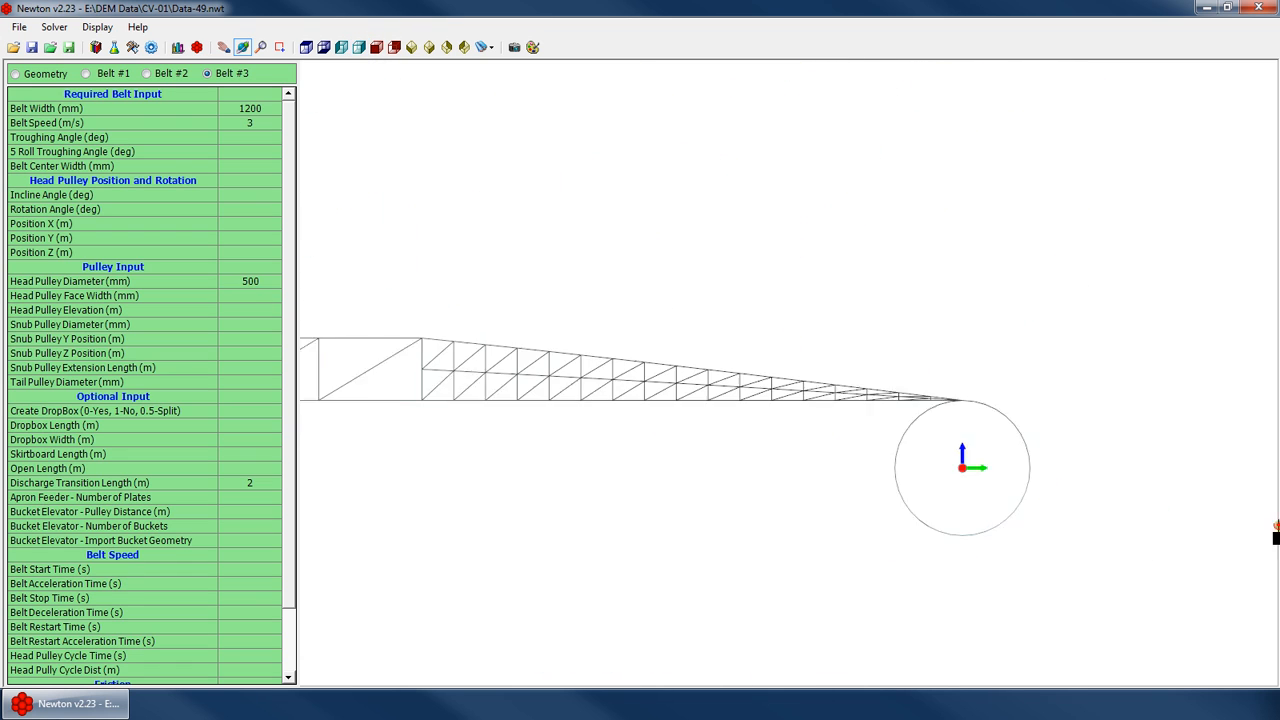
Try head pulley diameters of 600 mm and 800 mm
click(268, 309)
key(Up)
key(Up)
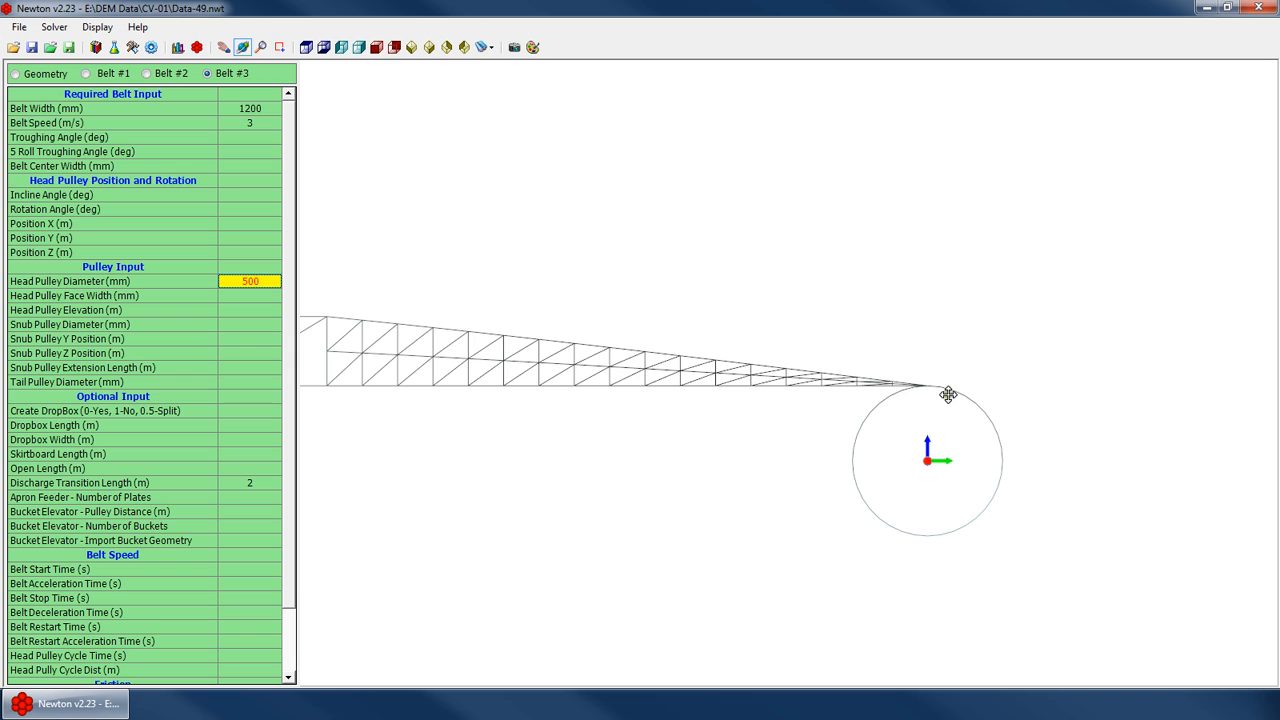
scroll(948, 395, down, 8)
click(256, 294)
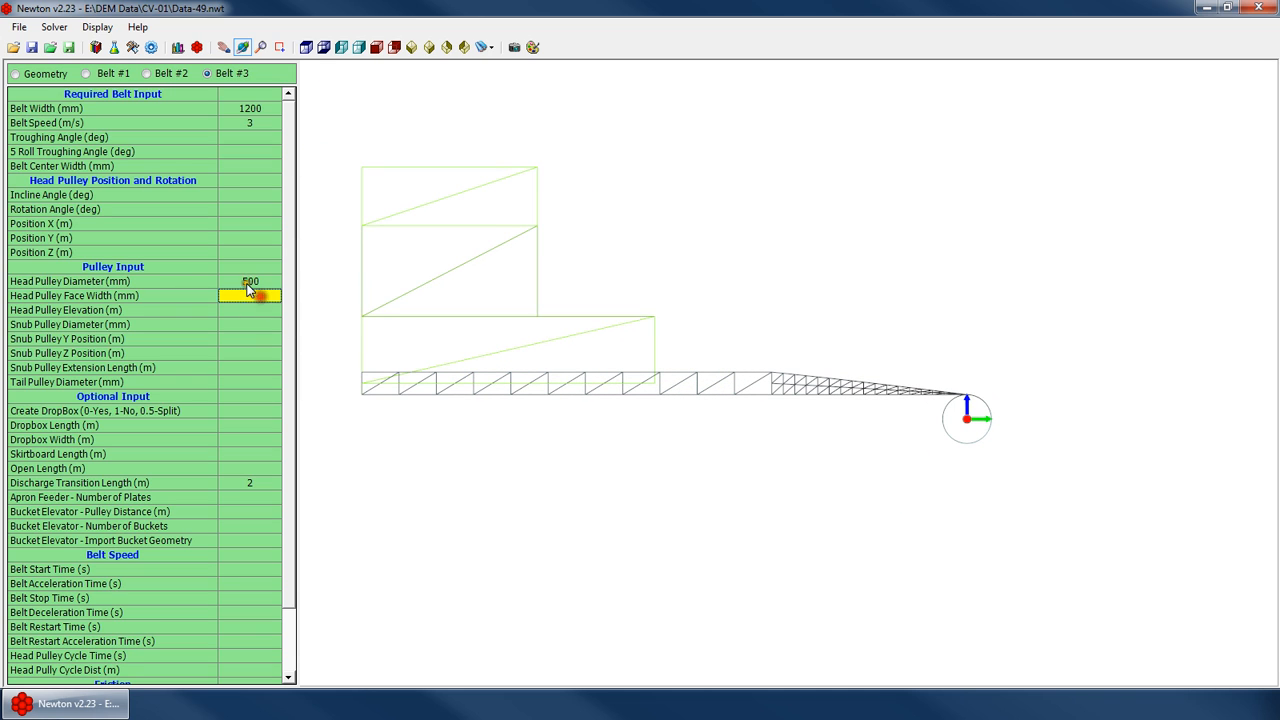
key(Return)
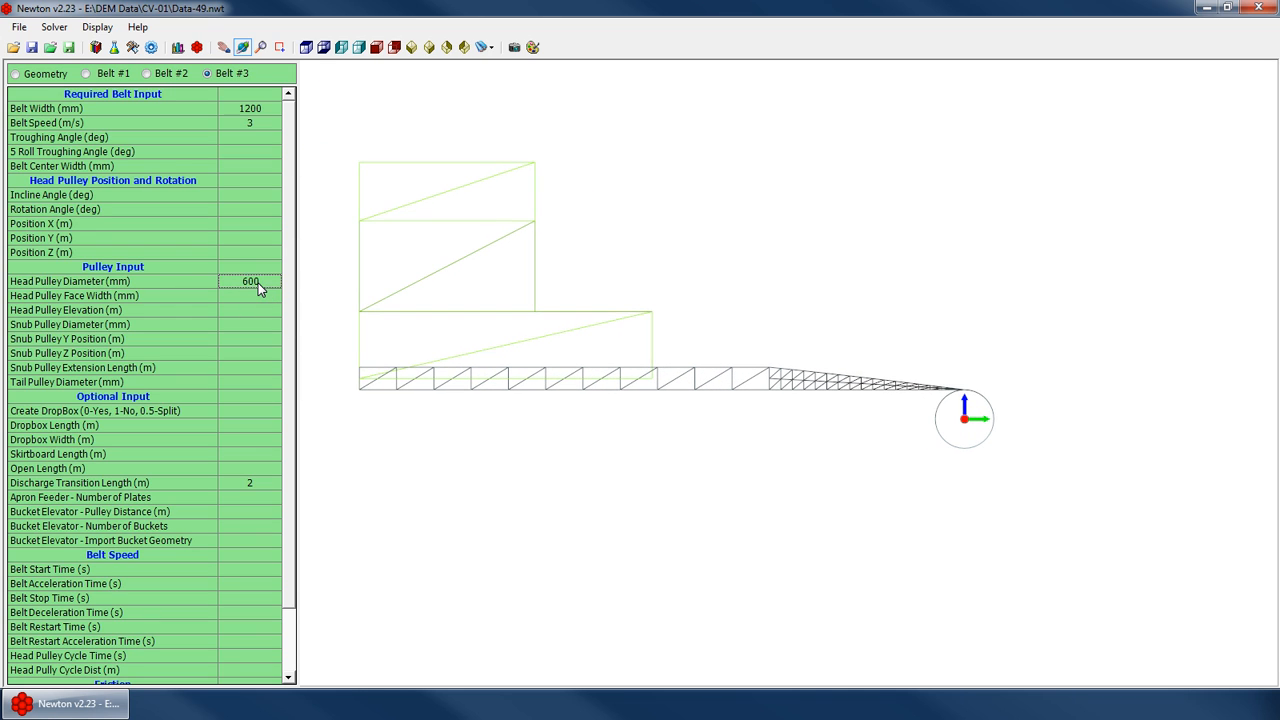
text(800)
key(Return)
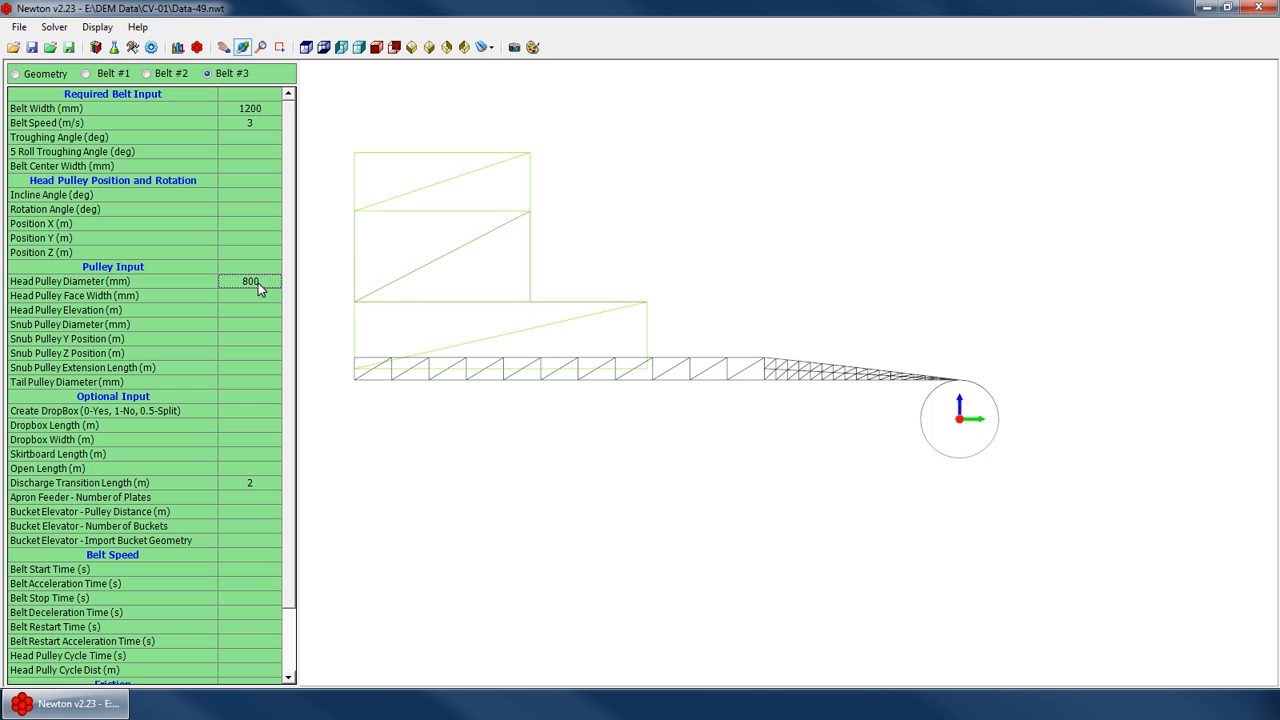
Try head pulley diameters of 1500 mm and 5000 mm
text(1500)
key(Return)
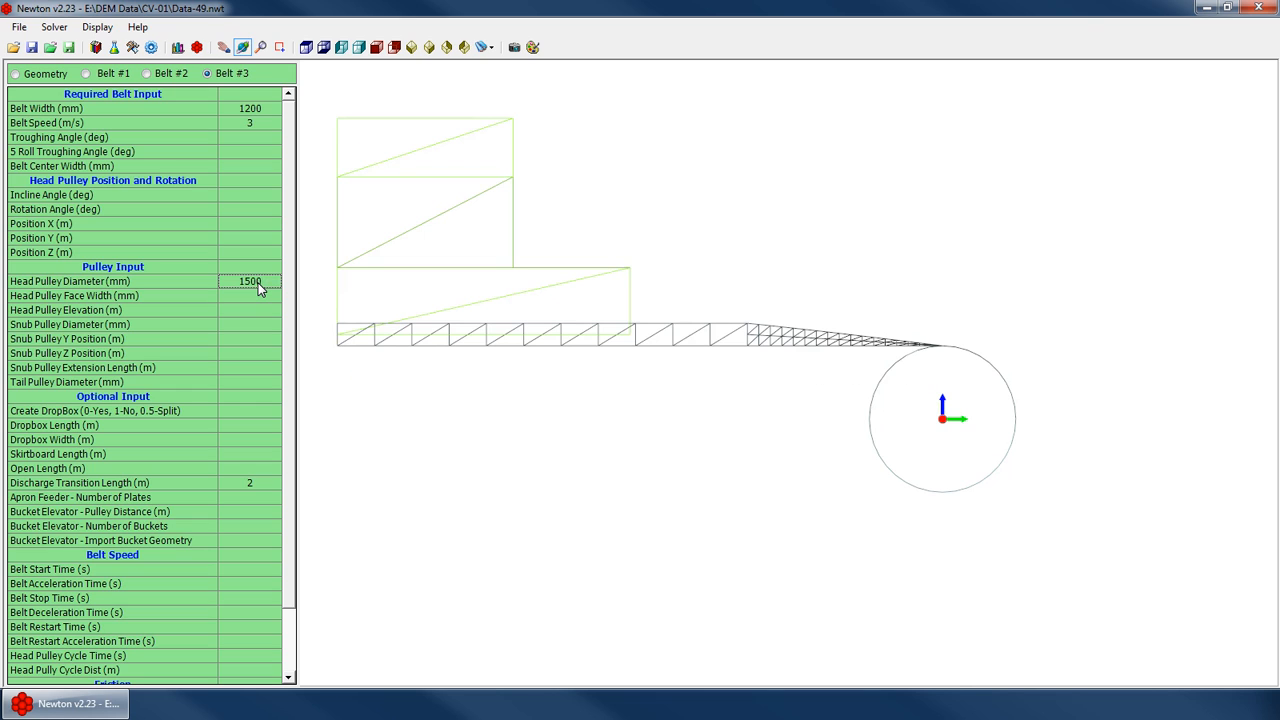
text(5000)
key(Return)
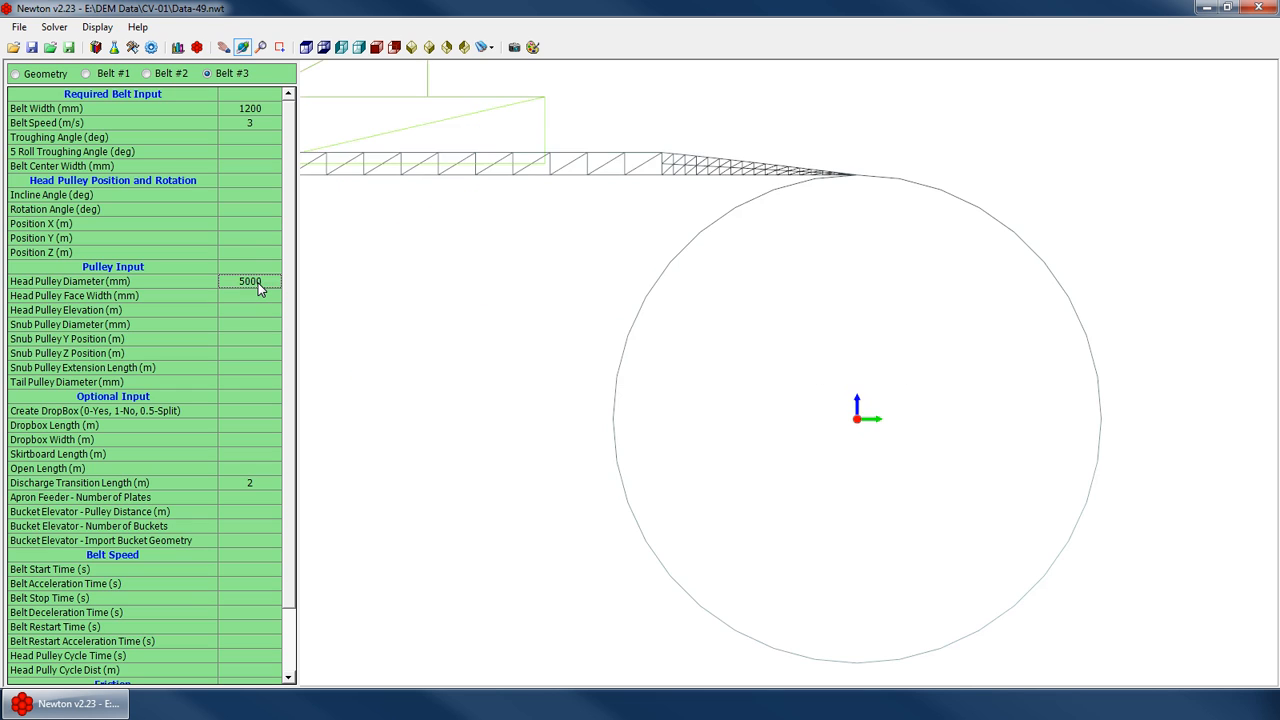
scroll(714, 317, down, 5)
drag(823, 343, 658, 371)
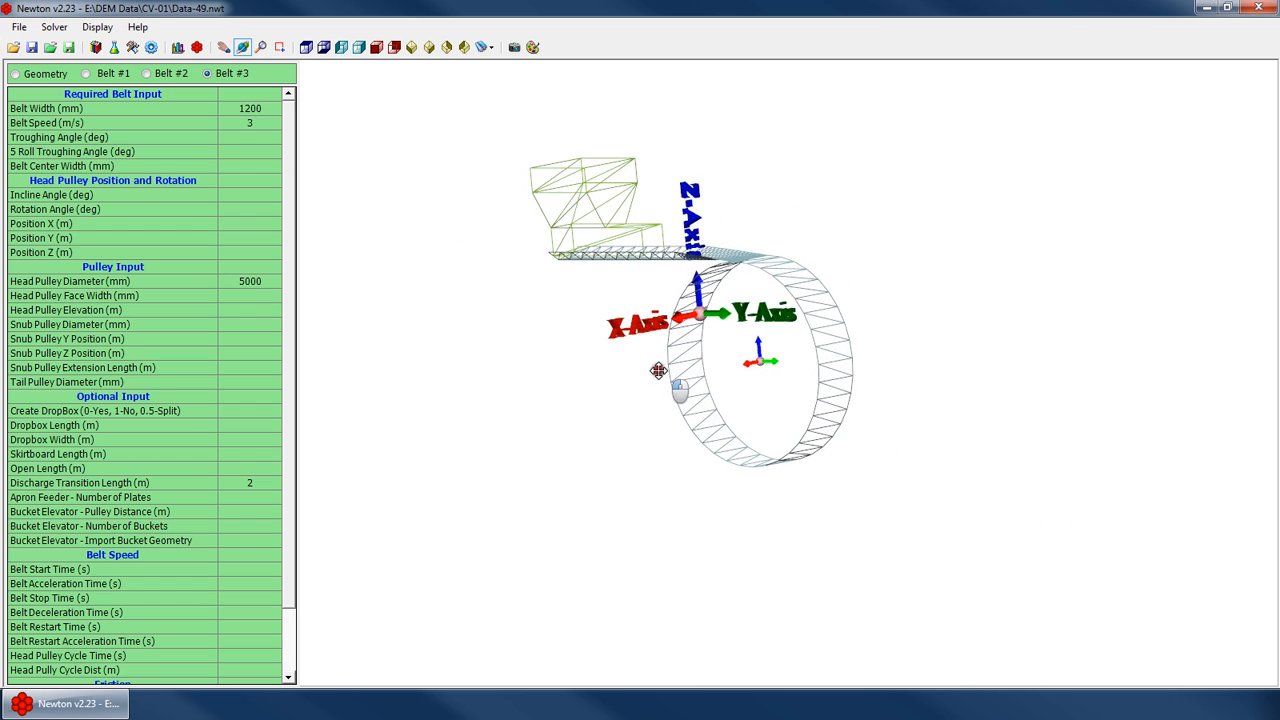
Clear the head pulley diameter value
click(250, 281)
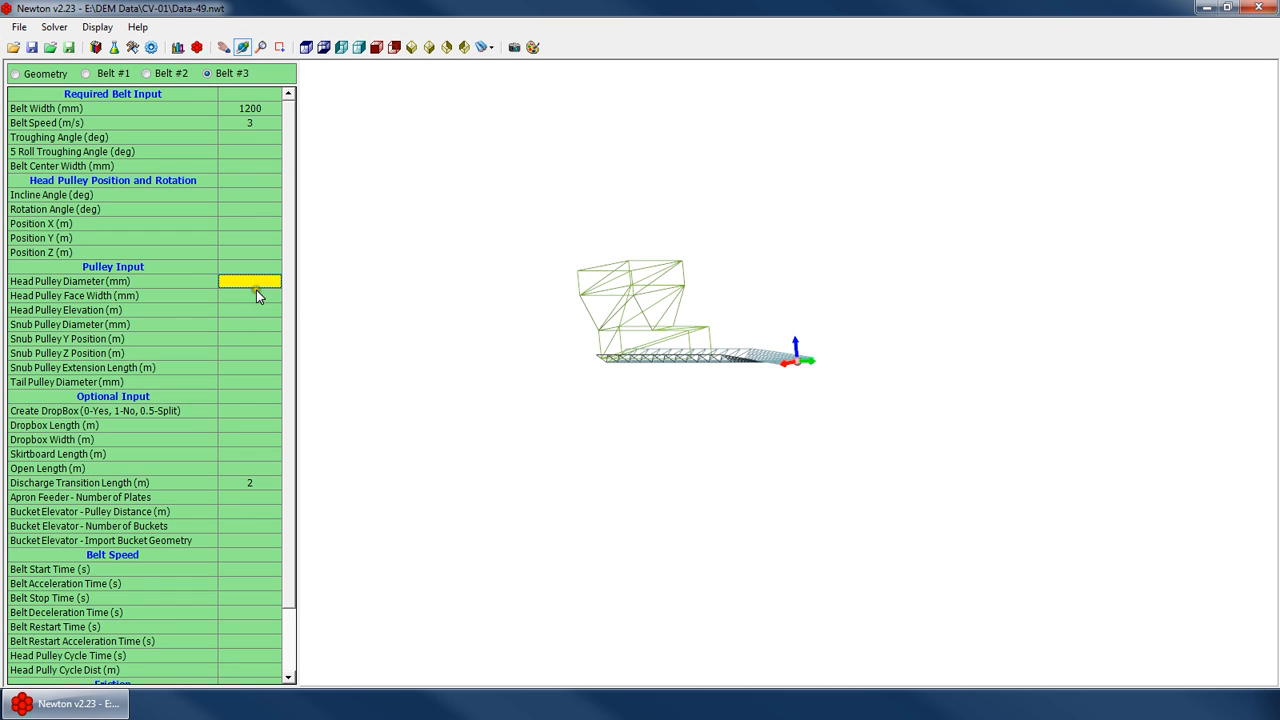
drag(753, 406, 766, 394)
scroll(860, 362, up, 12)
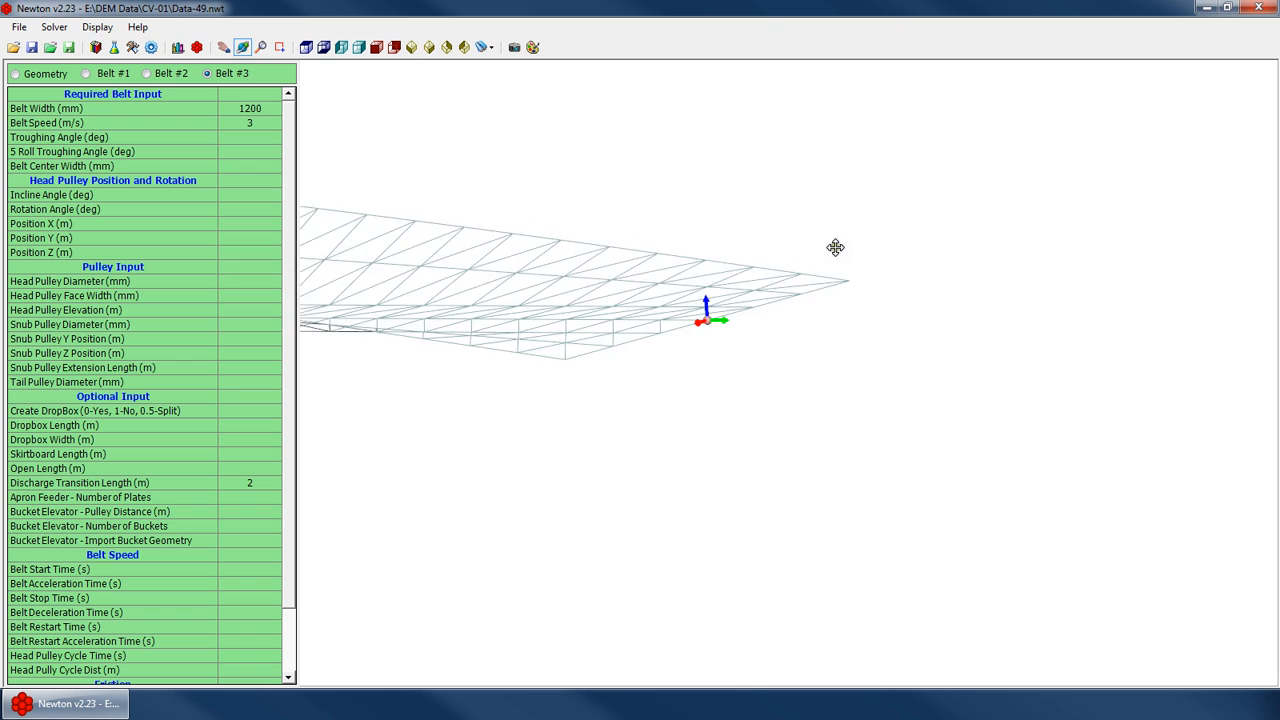
scroll(808, 280, up, 7)
scroll(909, 328, down, 12)
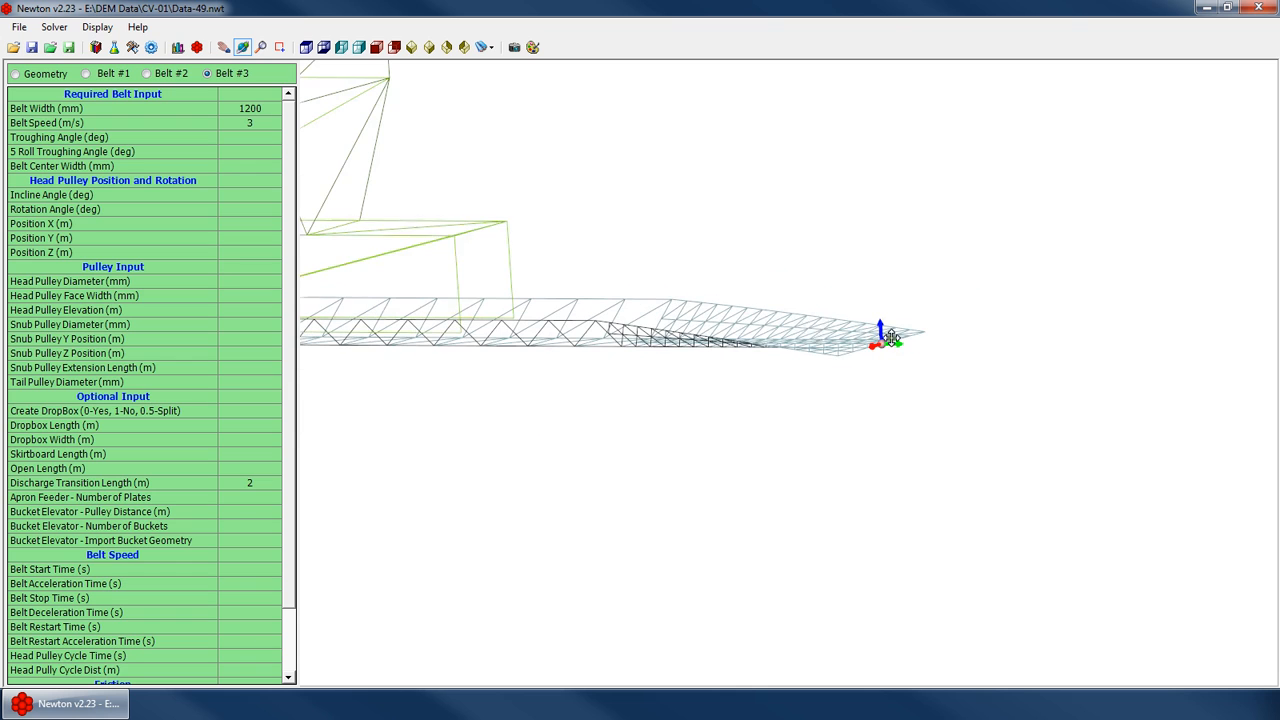
Set the head pulley diameter to 500 mm
click(268, 322)
click(262, 282)
text(500)
key(Return)
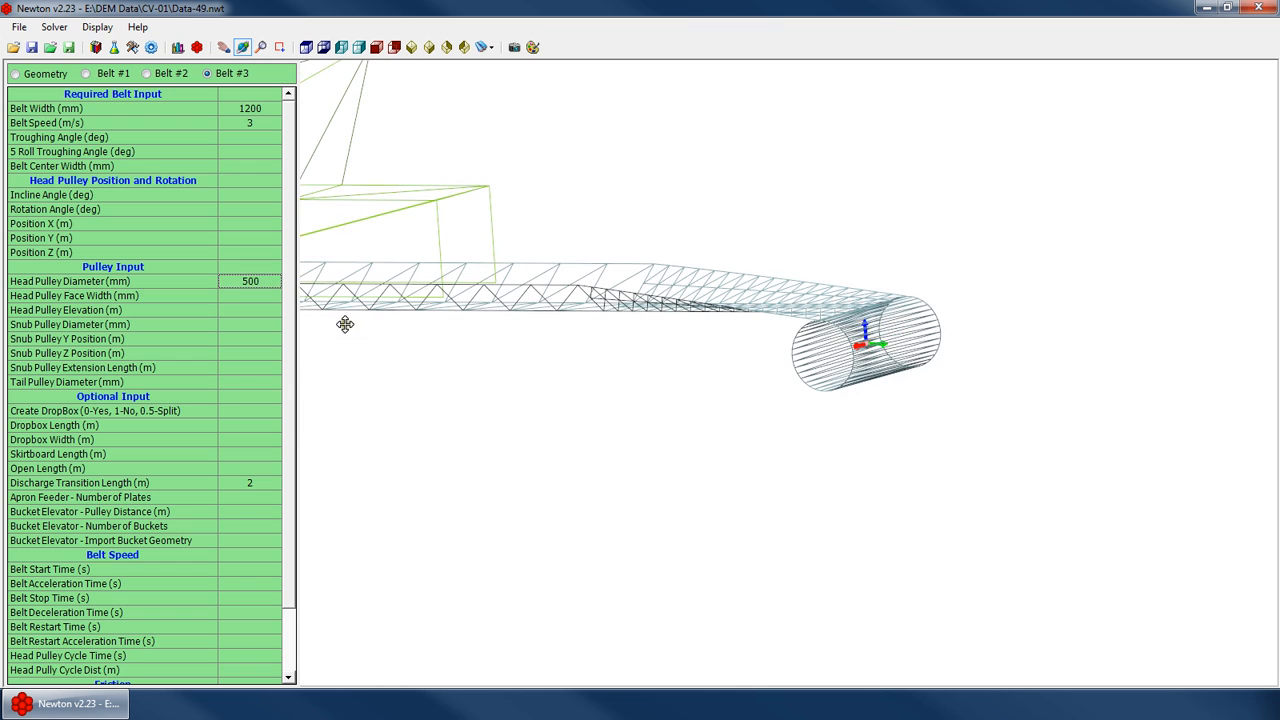
Set the head pulley face width to 1400 mm
drag(901, 357, 660, 376)
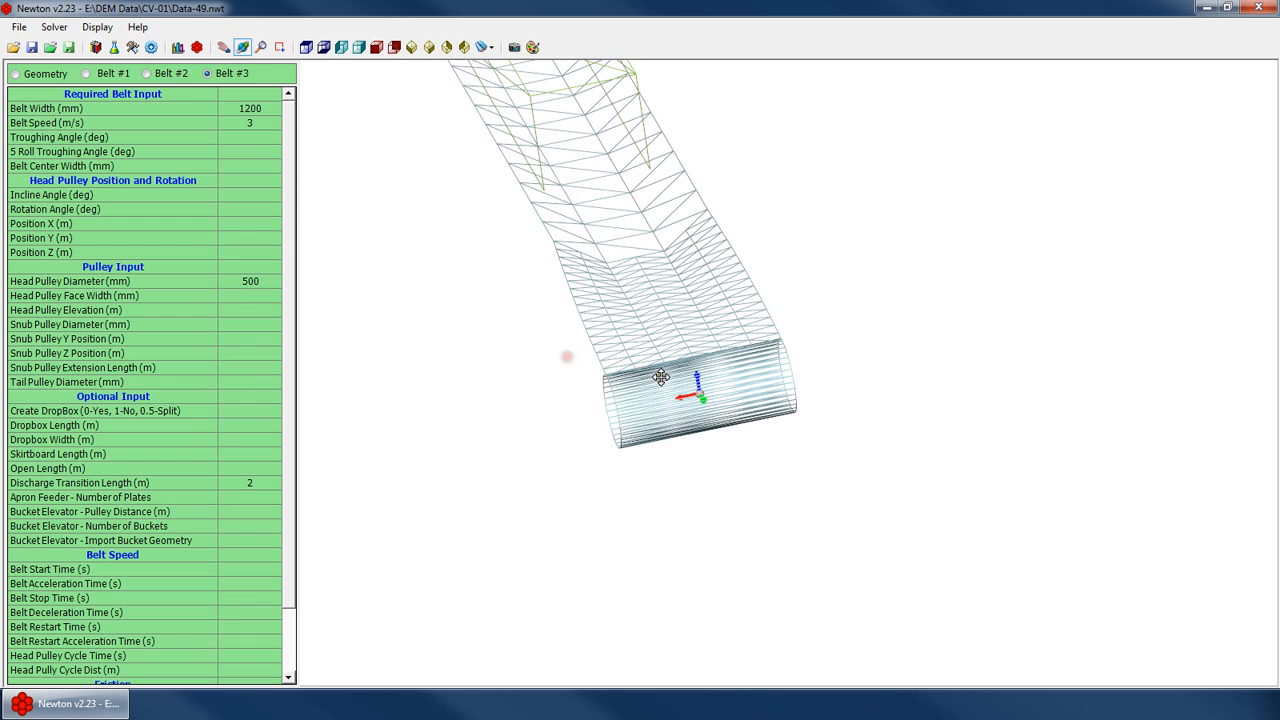
drag(633, 421, 584, 401)
click(262, 297)
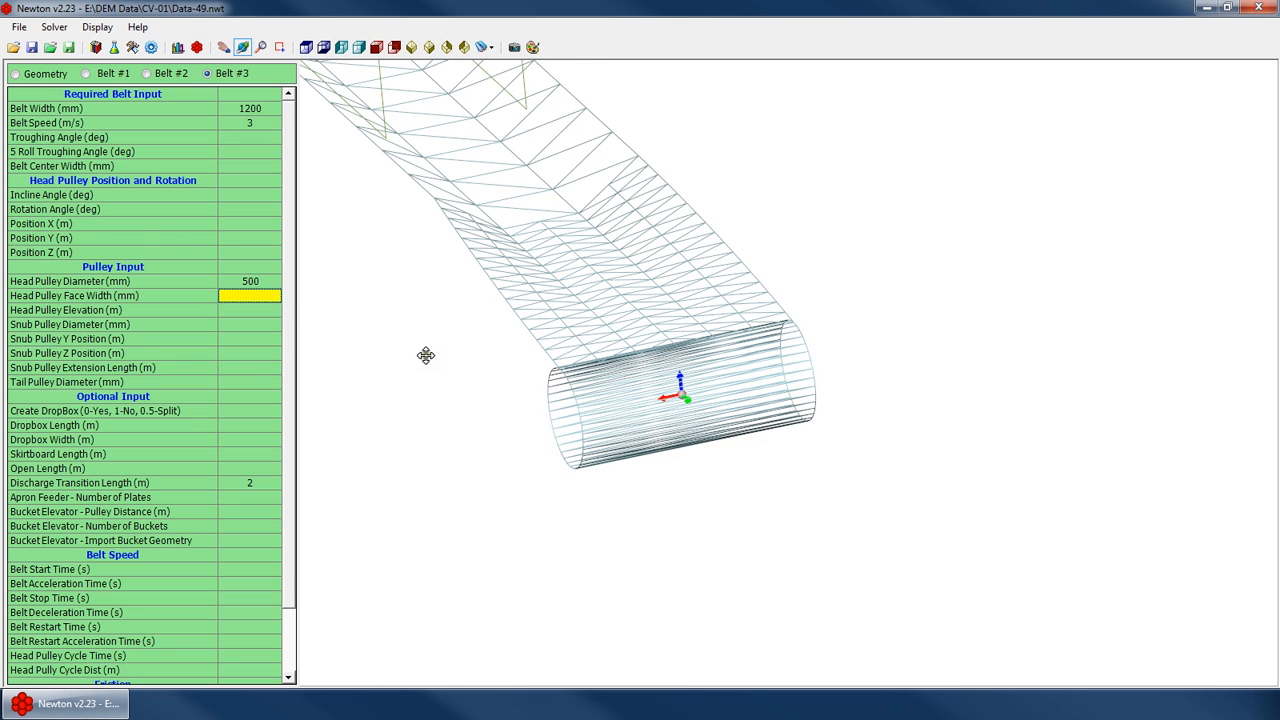
text(1400)
key(Return)
Set the head pulley elevation to 0.5 m
drag(760, 408, 696, 395)
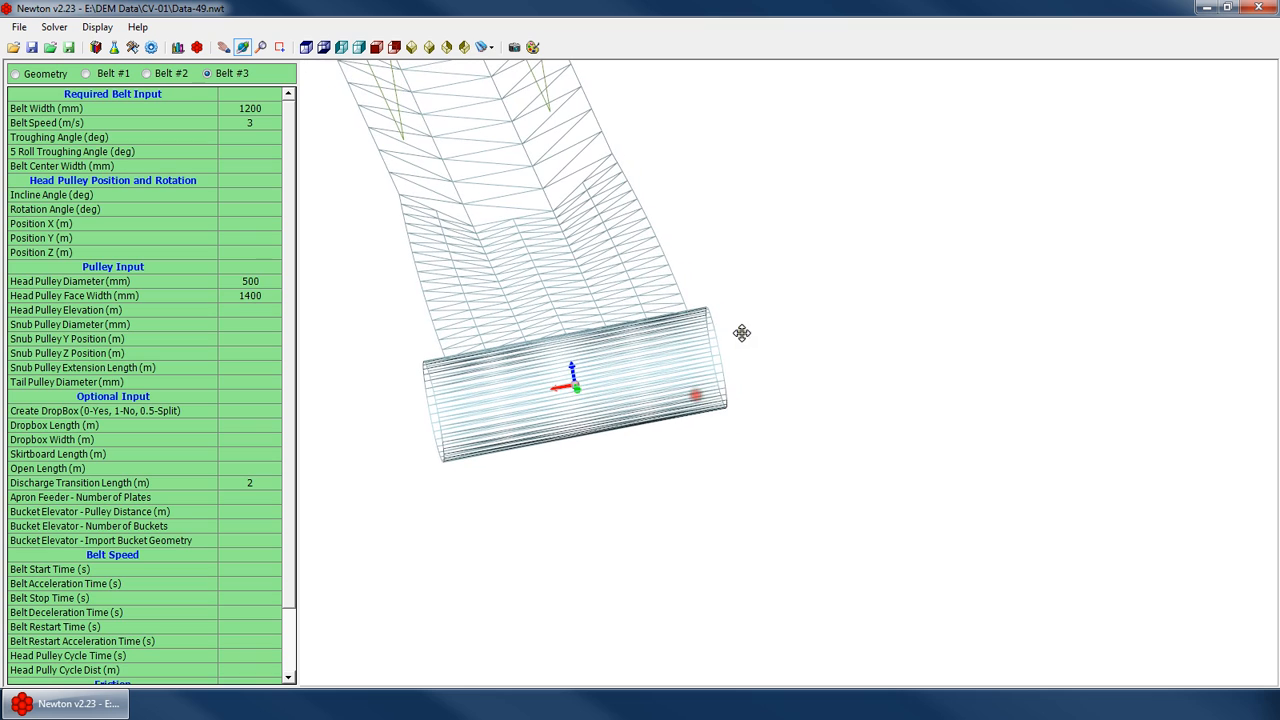
drag(476, 390, 673, 339)
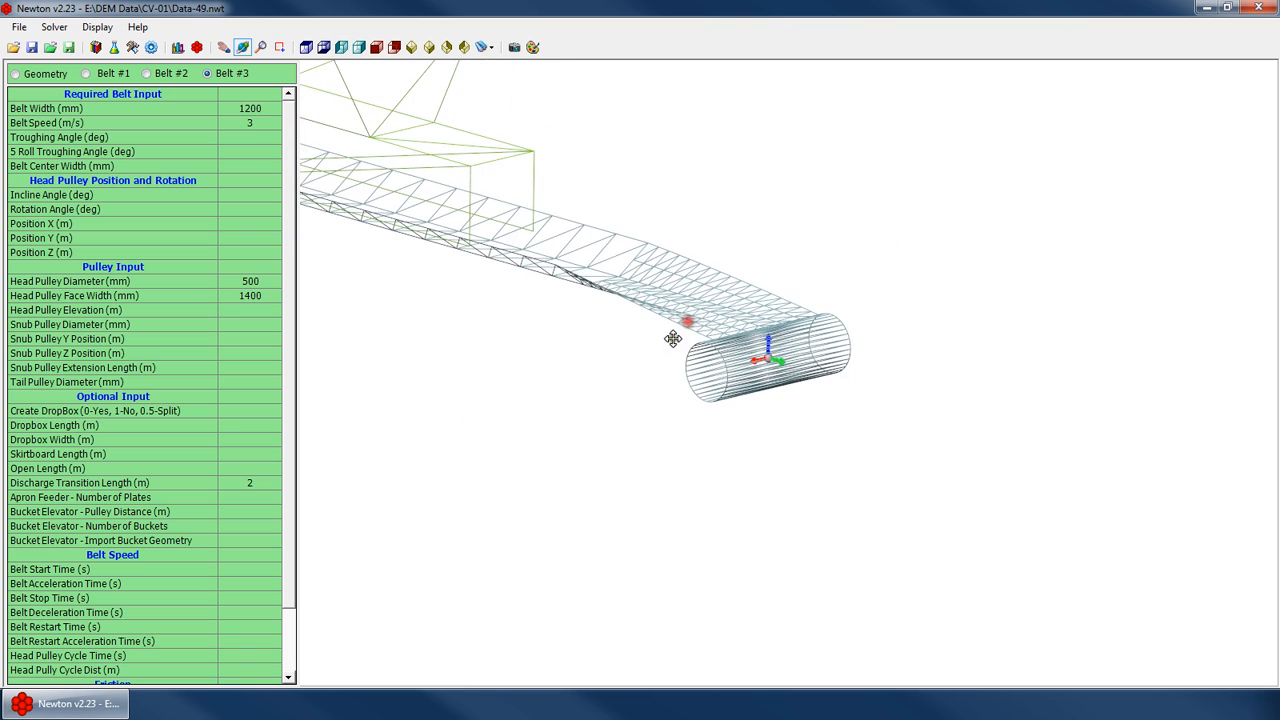
click(354, 49)
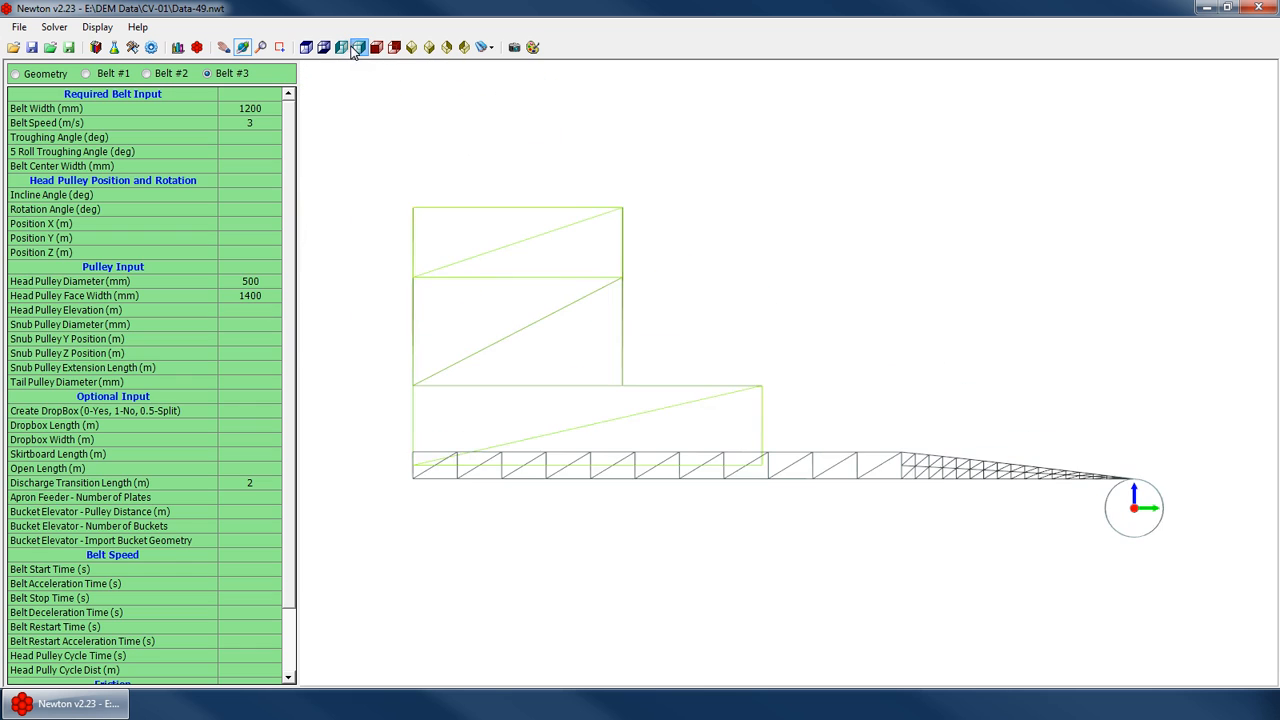
scroll(754, 366, down, 4)
scroll(1020, 446, up, 5)
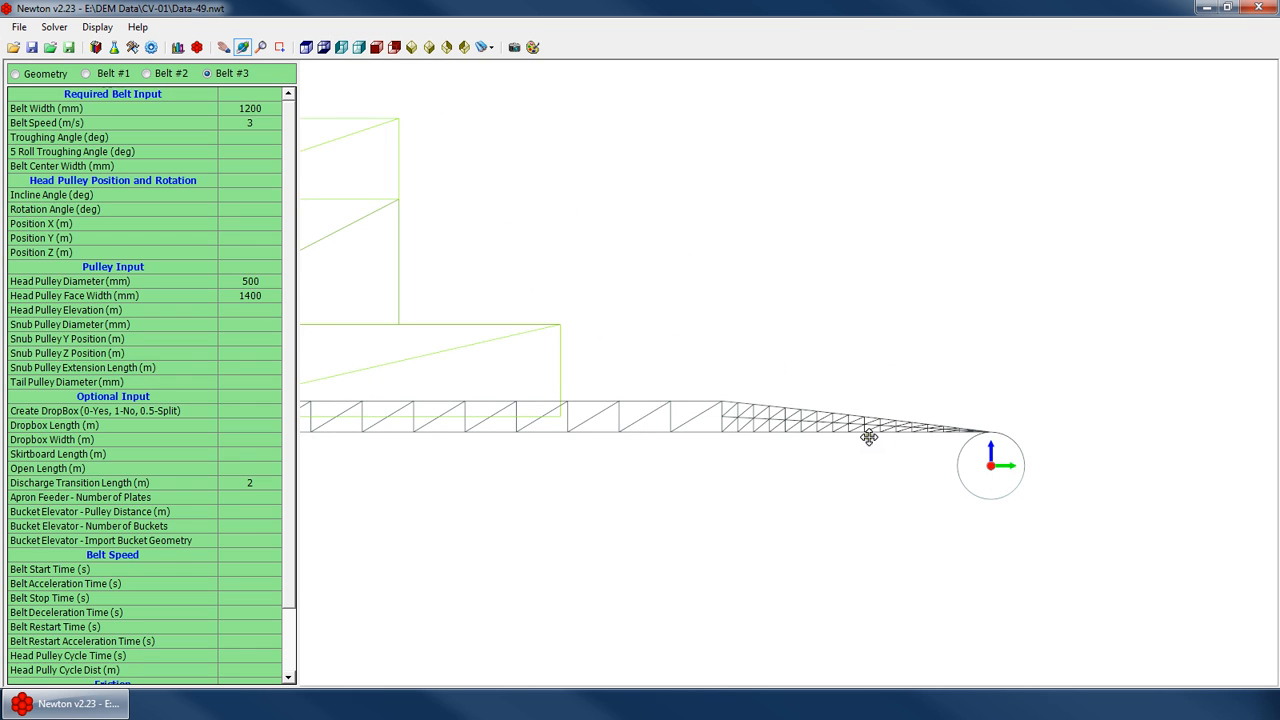
scroll(1018, 447, down, 2)
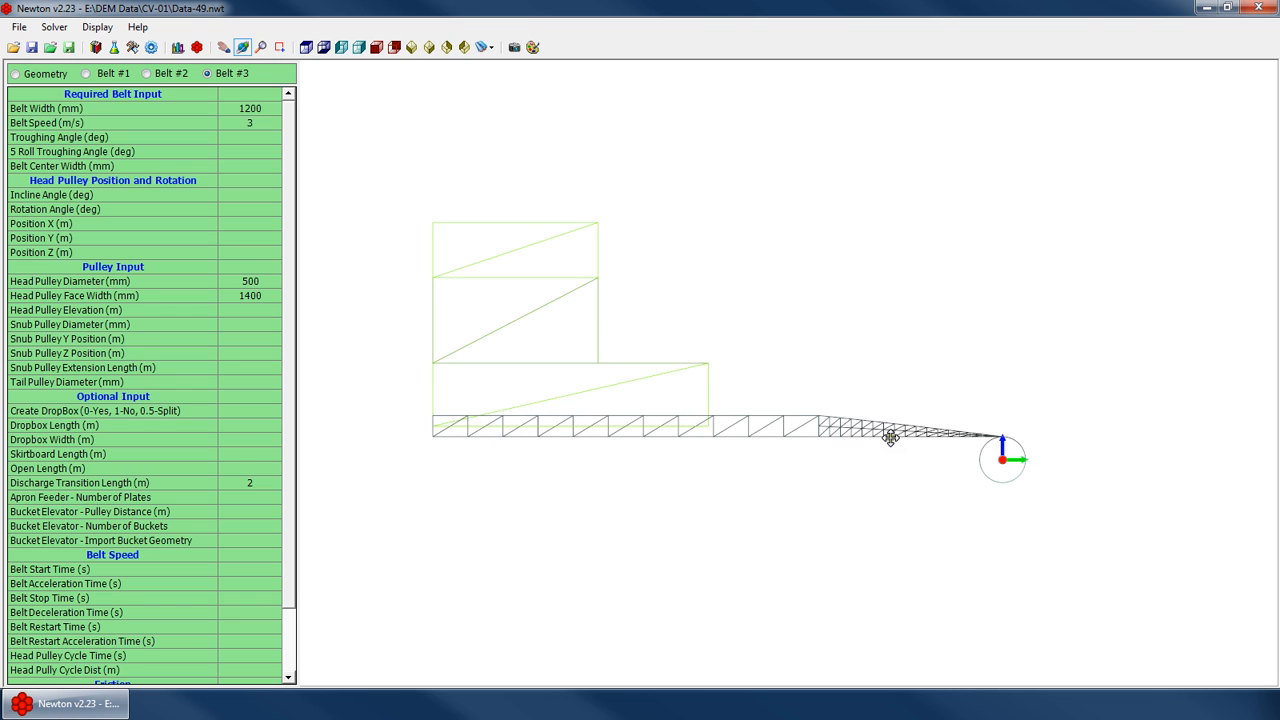
click(274, 316)
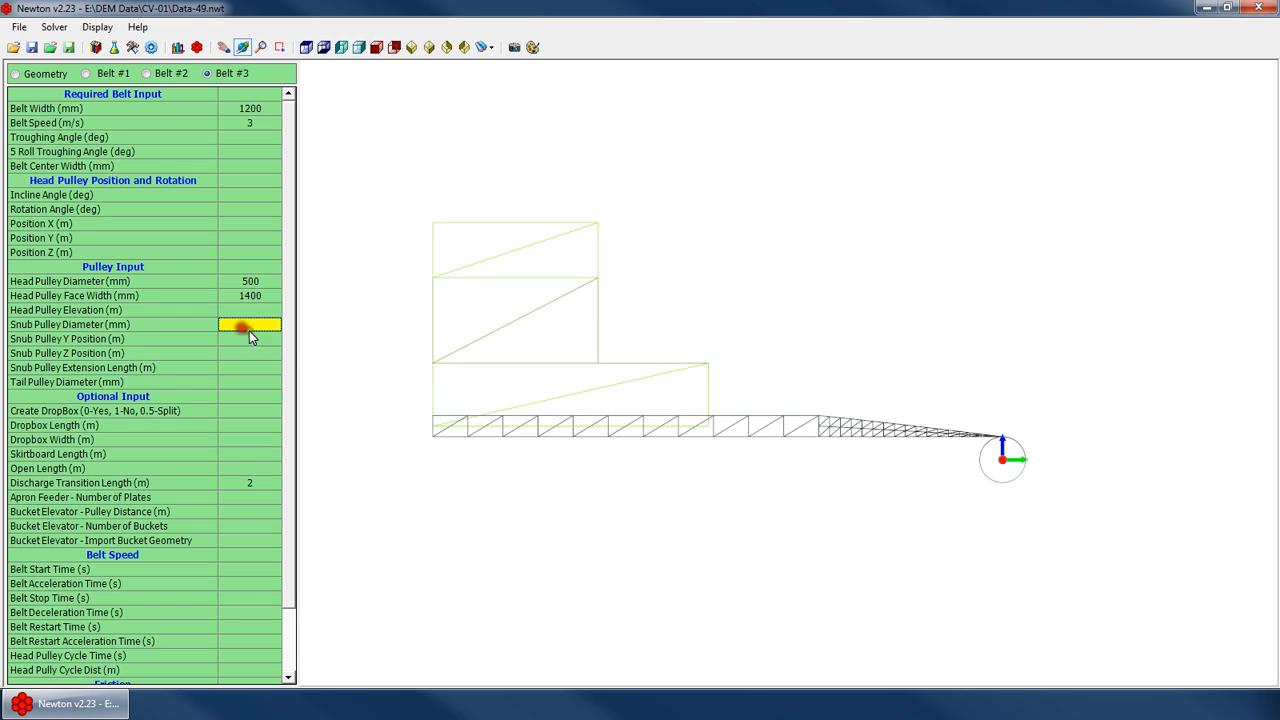
click(505, 353)
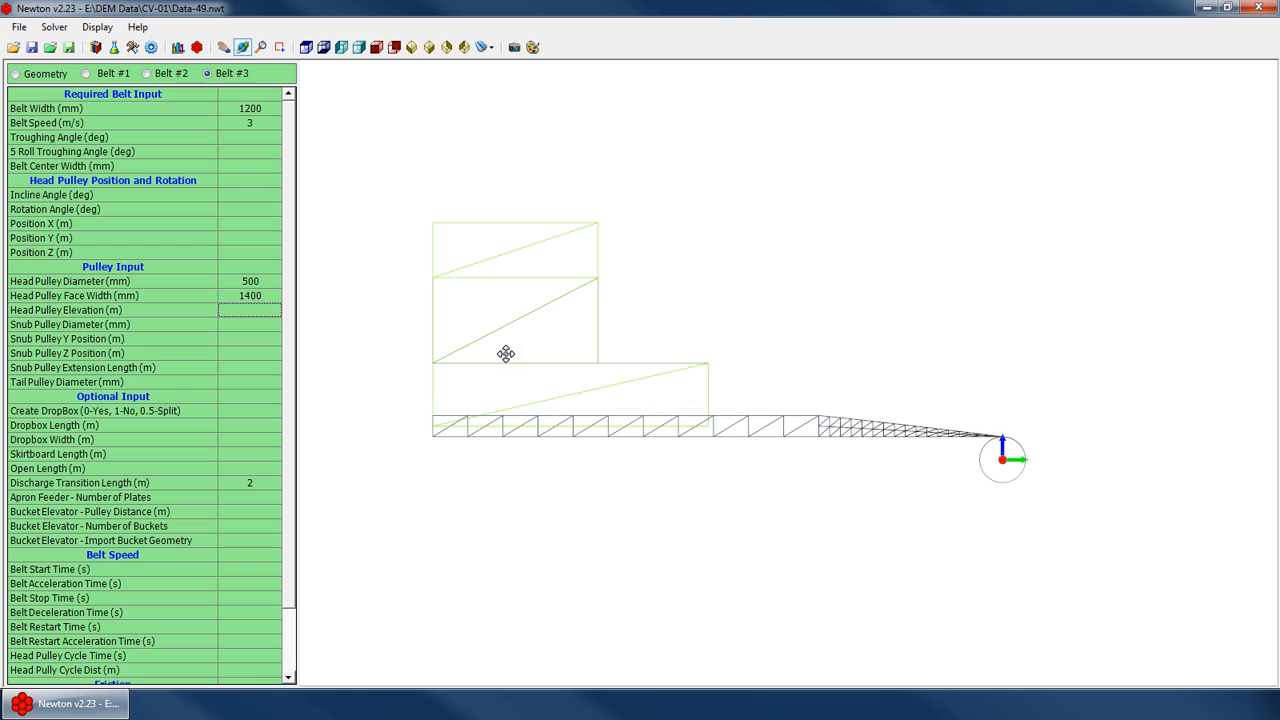
click(246, 313)
text(0.5)
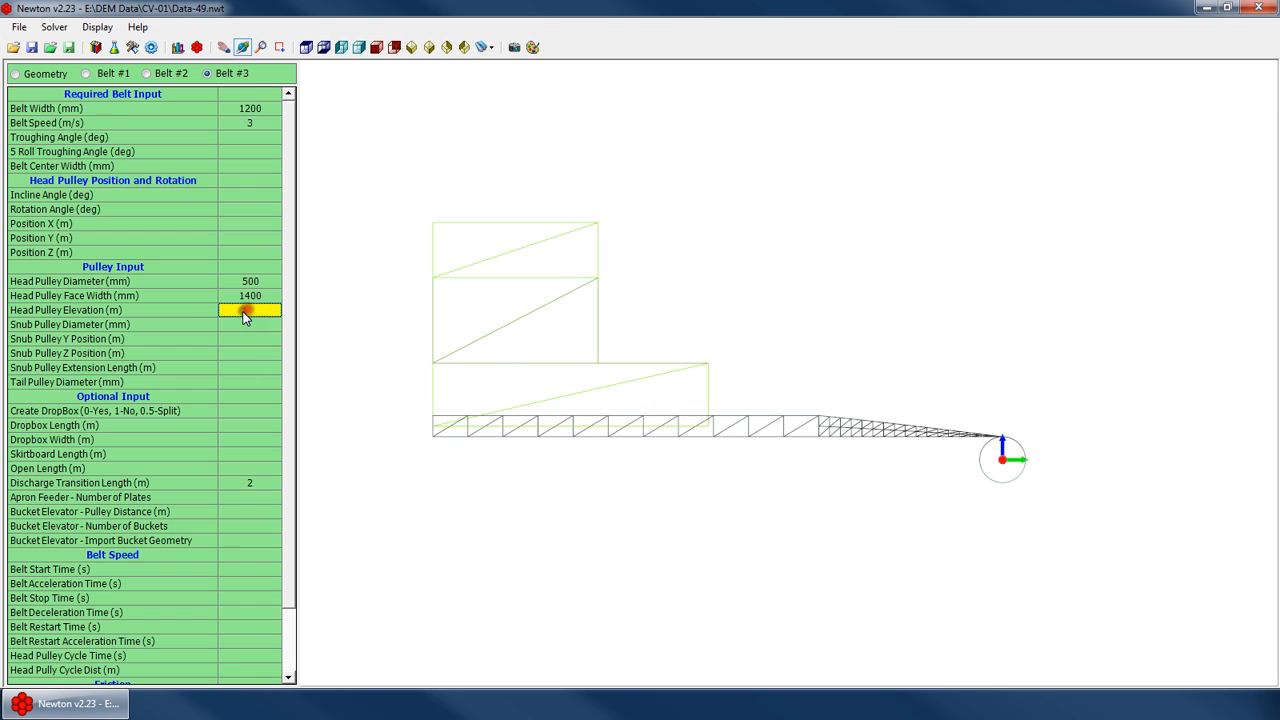
key(Return)
Change the head pulley elevation to 0.1 m
click(947, 460)
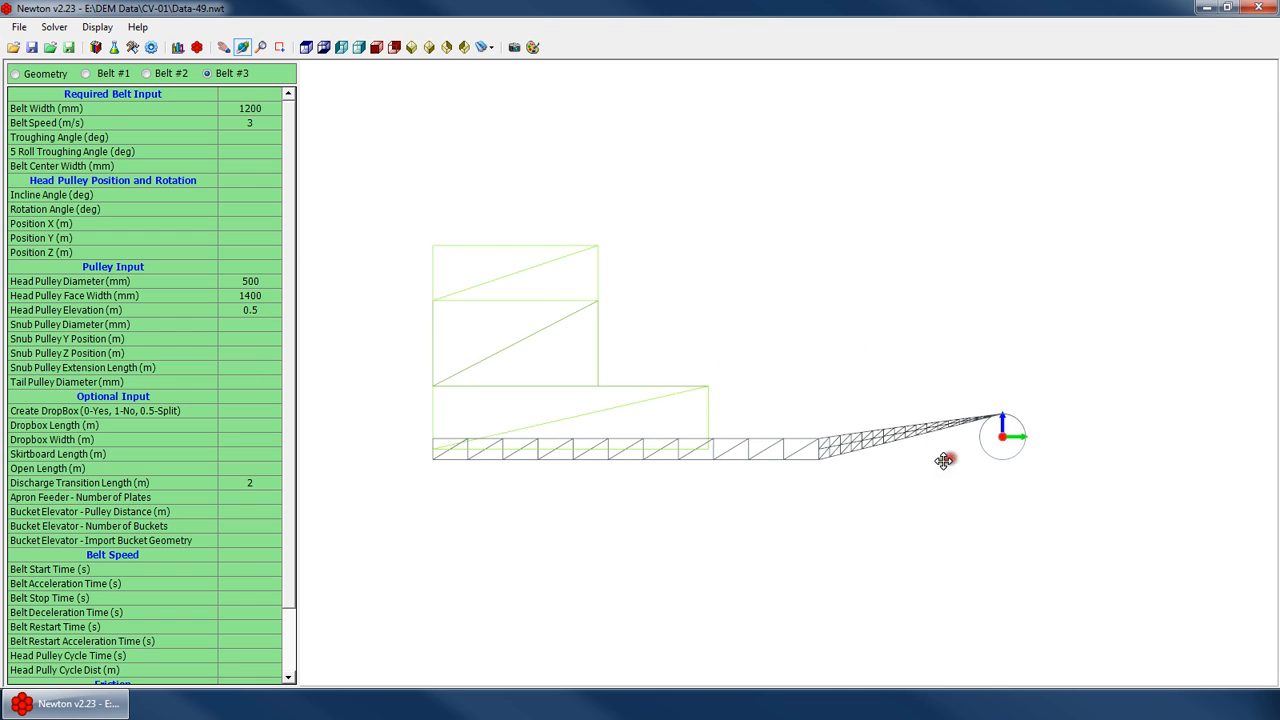
scroll(952, 452, up, 3)
scroll(976, 411, down, 4)
scroll(768, 430, up, 3)
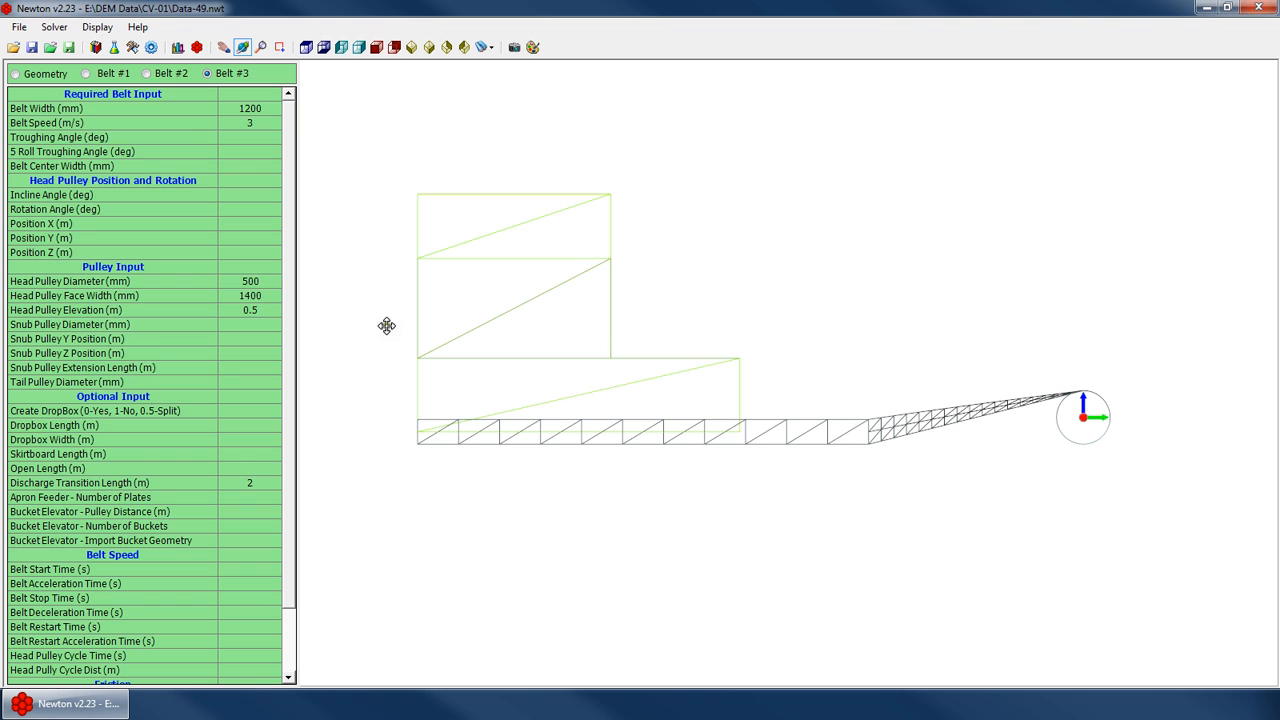
click(252, 323)
click(259, 310)
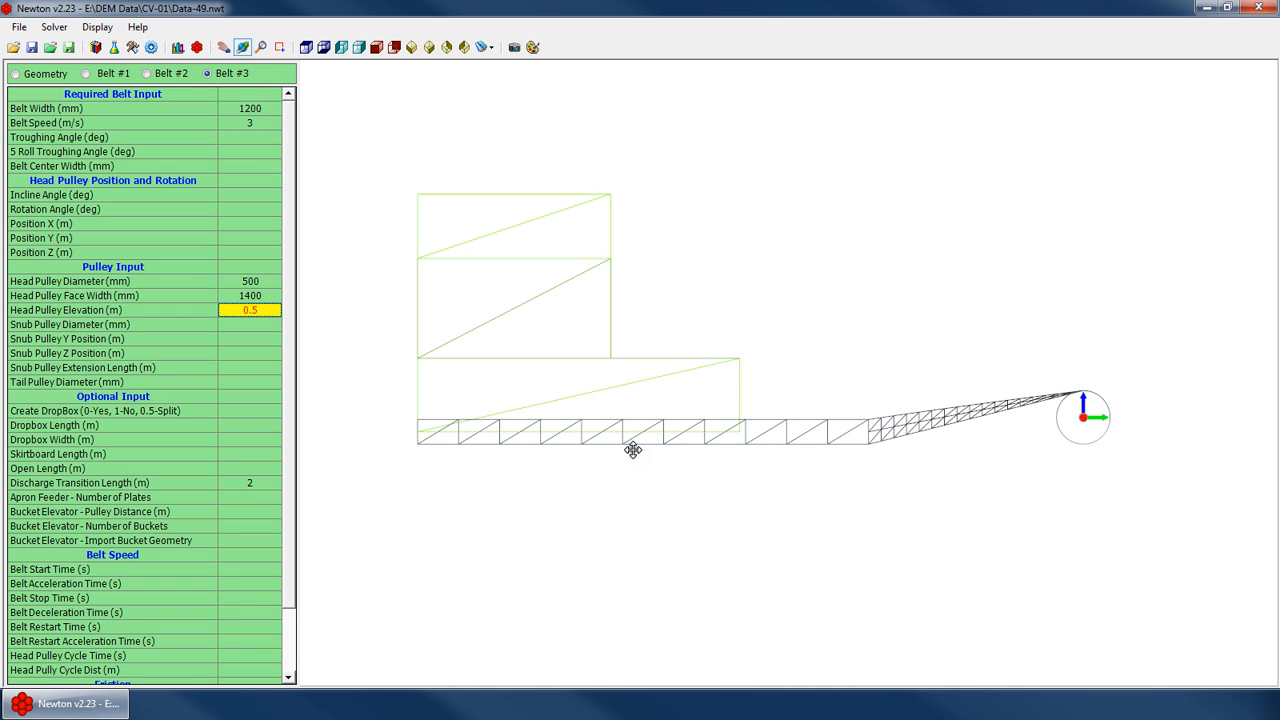
drag(1109, 416, 779, 435)
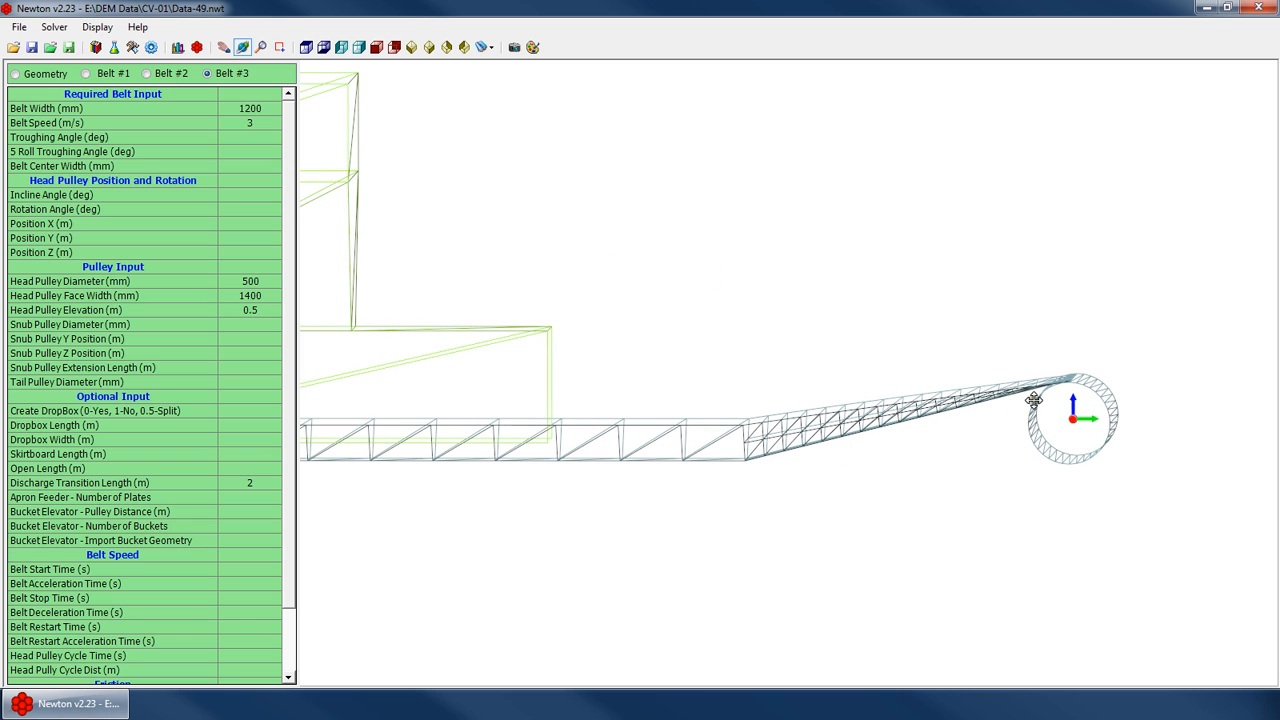
click(257, 311)
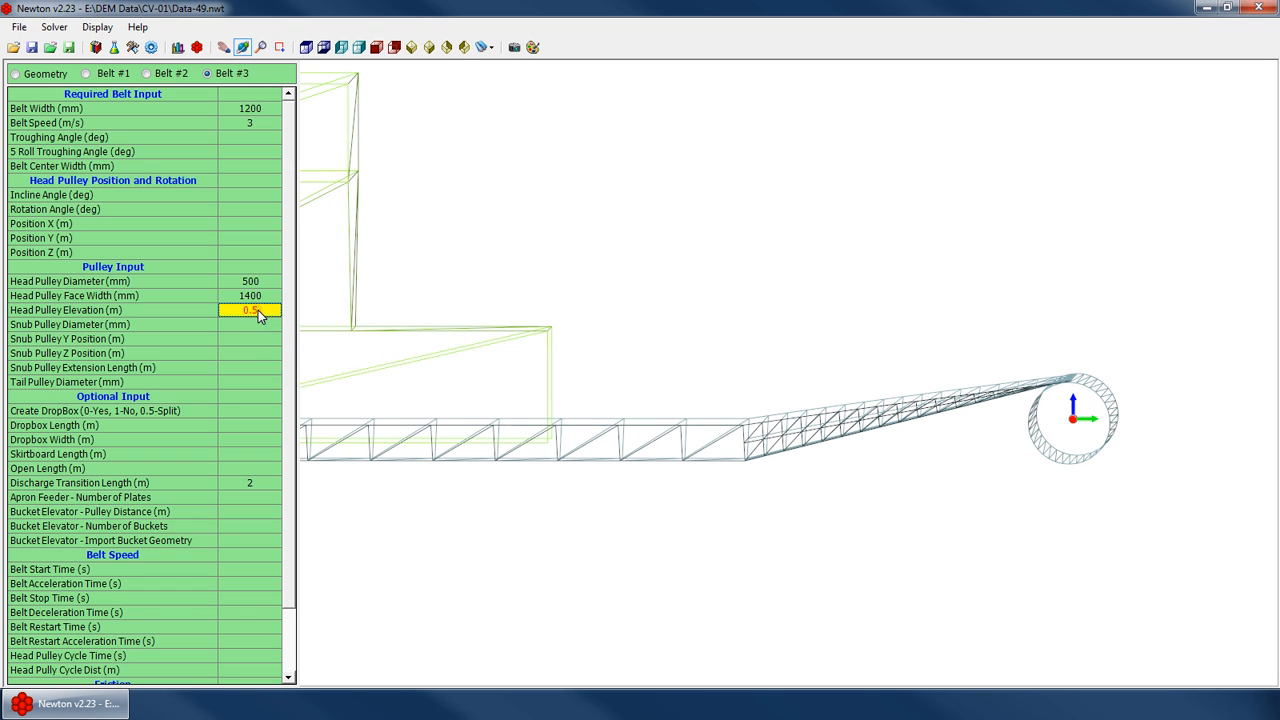
text(0.1)
key(Return)
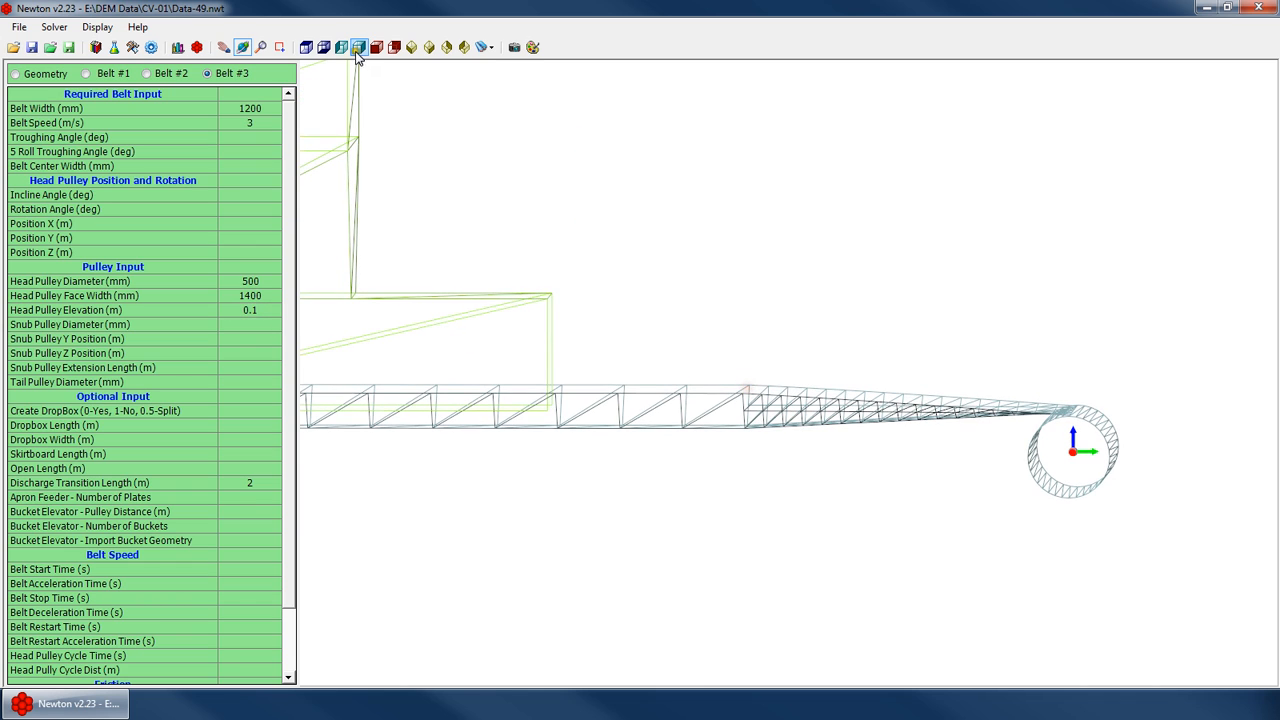
Set the snub pulley diameter to 300 mm
click(359, 47)
right_click(892, 436)
click(940, 454)
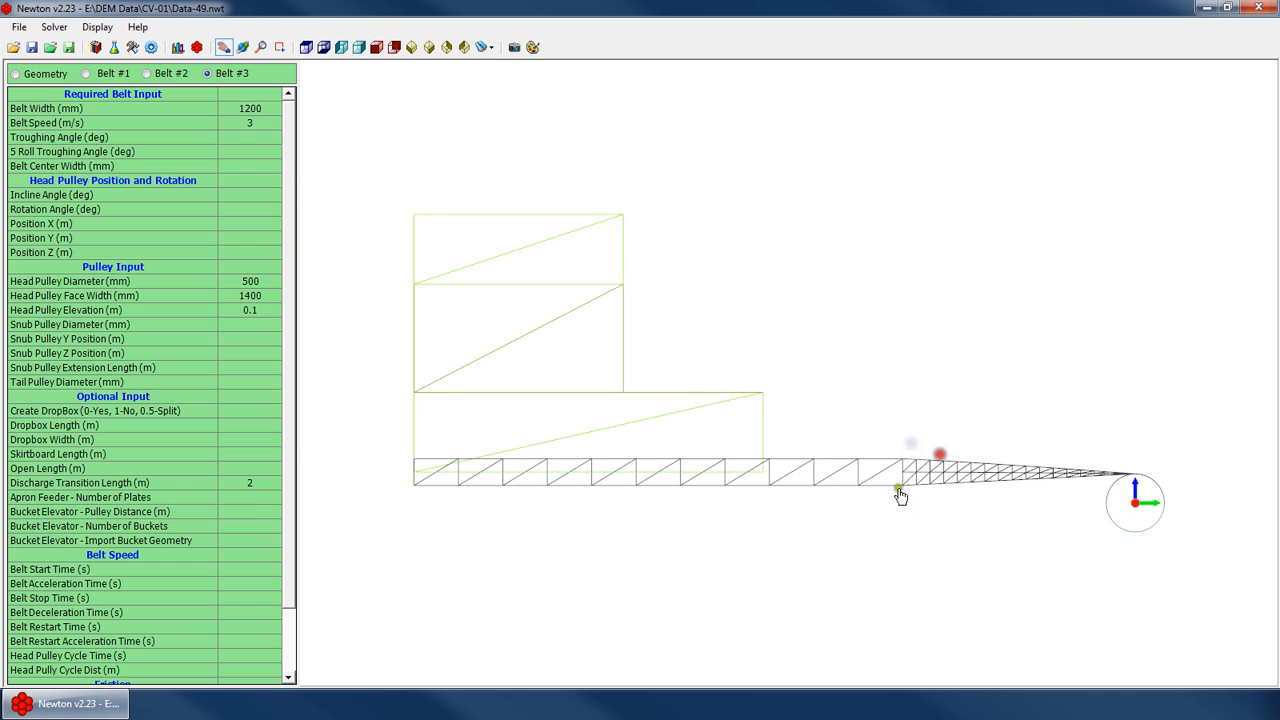
drag(868, 478, 820, 436)
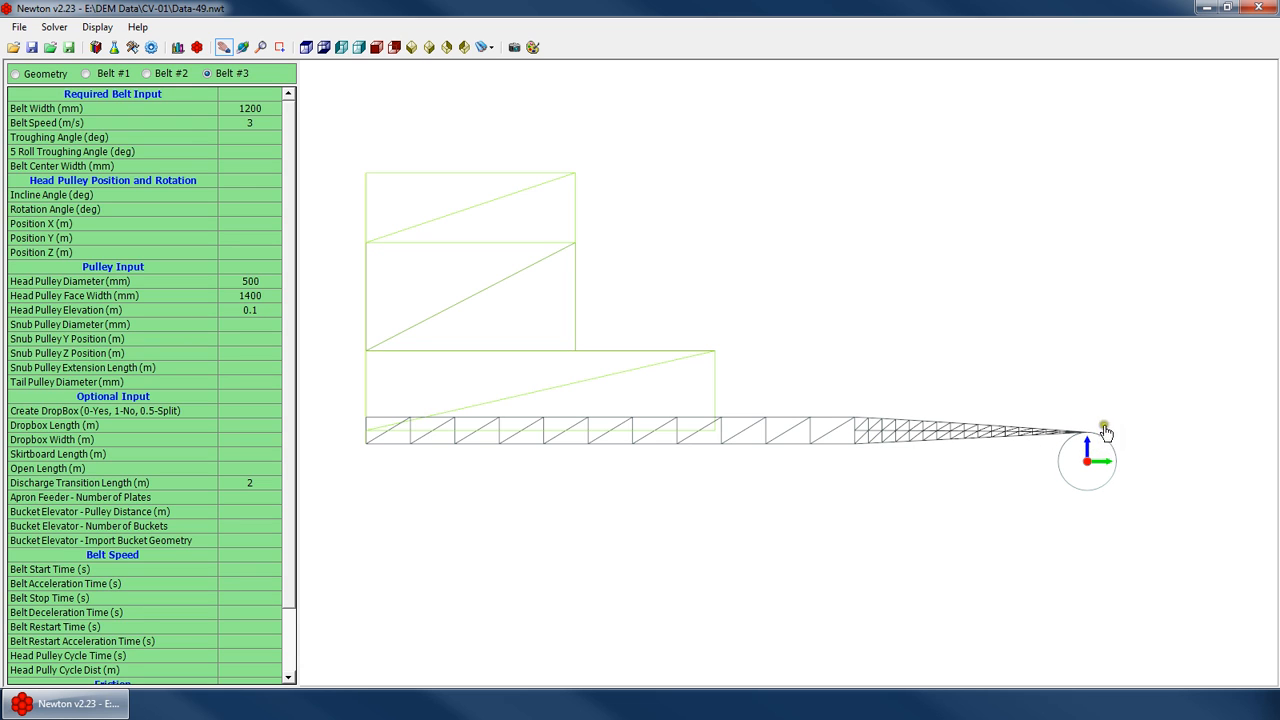
drag(826, 445, 815, 428)
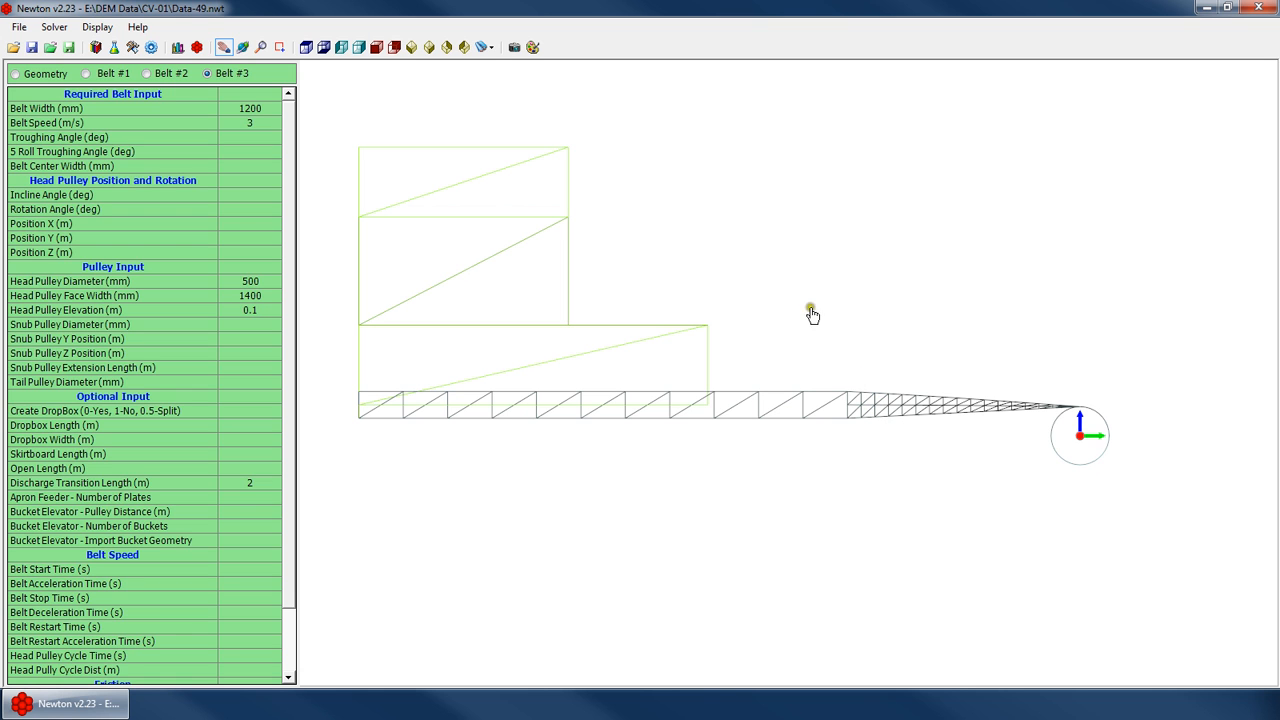
right_click(770, 354)
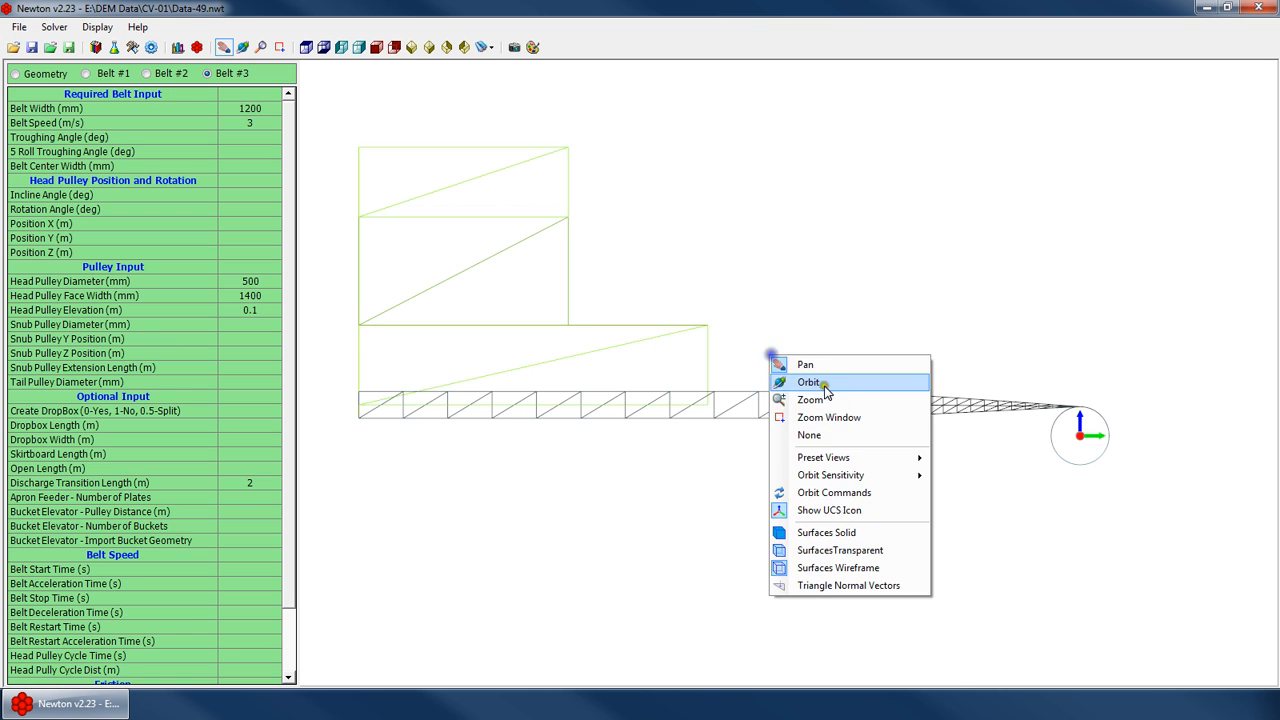
click(824, 385)
drag(905, 406, 558, 345)
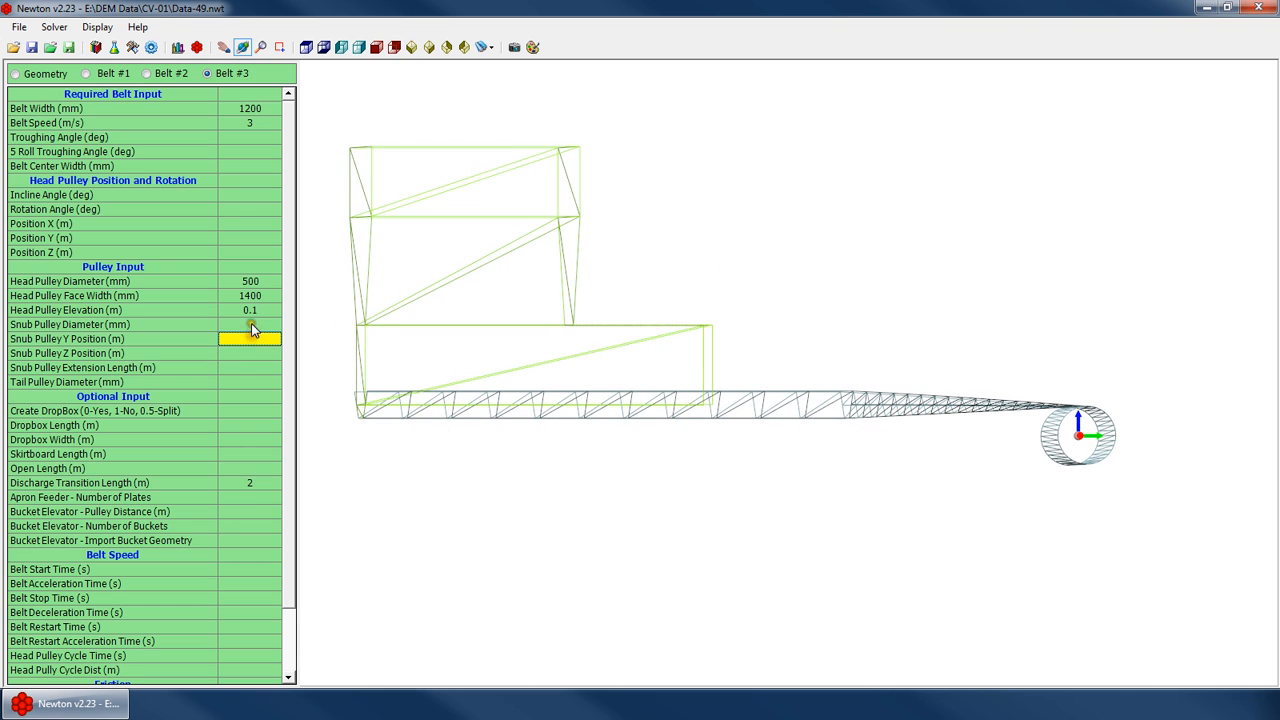
drag(905, 434, 797, 443)
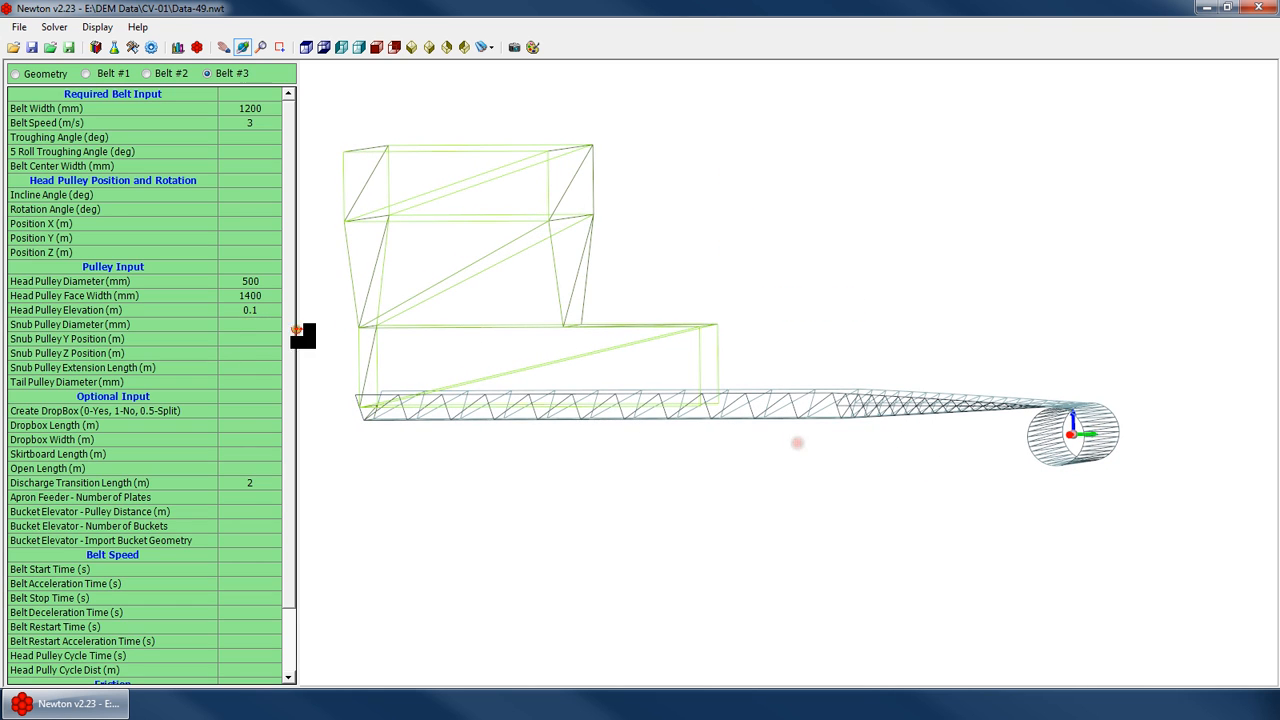
click(257, 326)
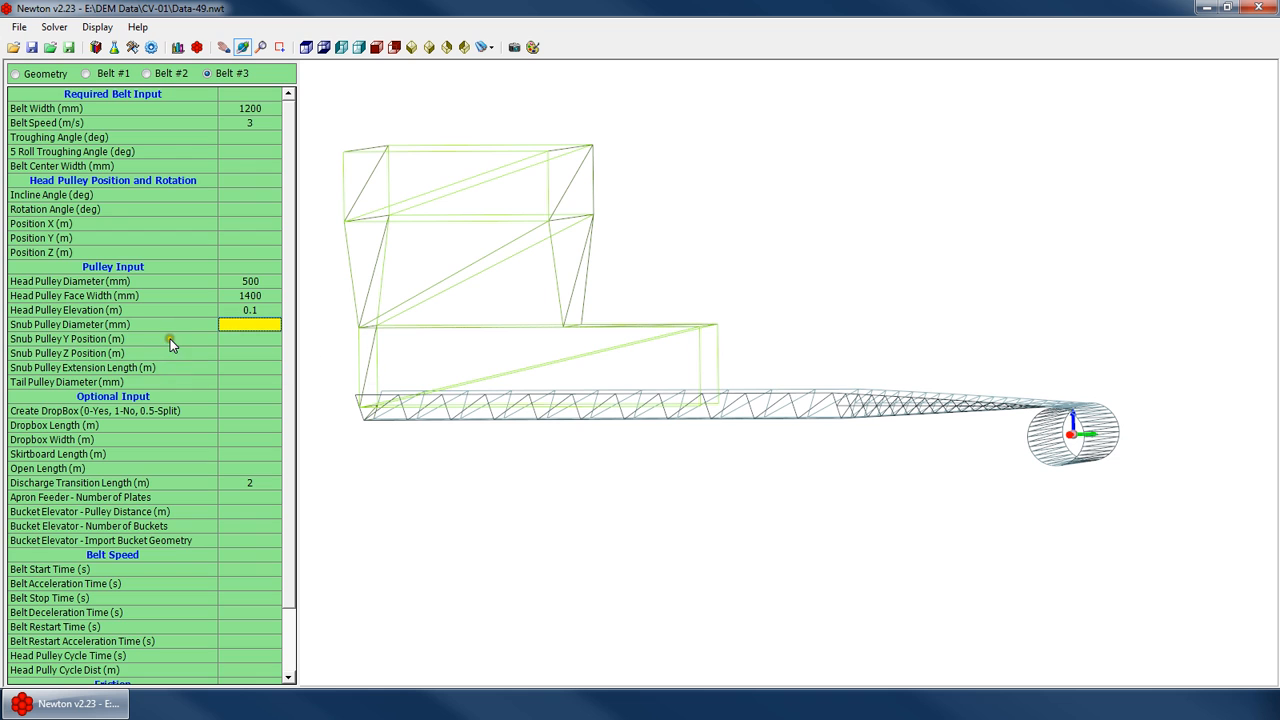
text(3)
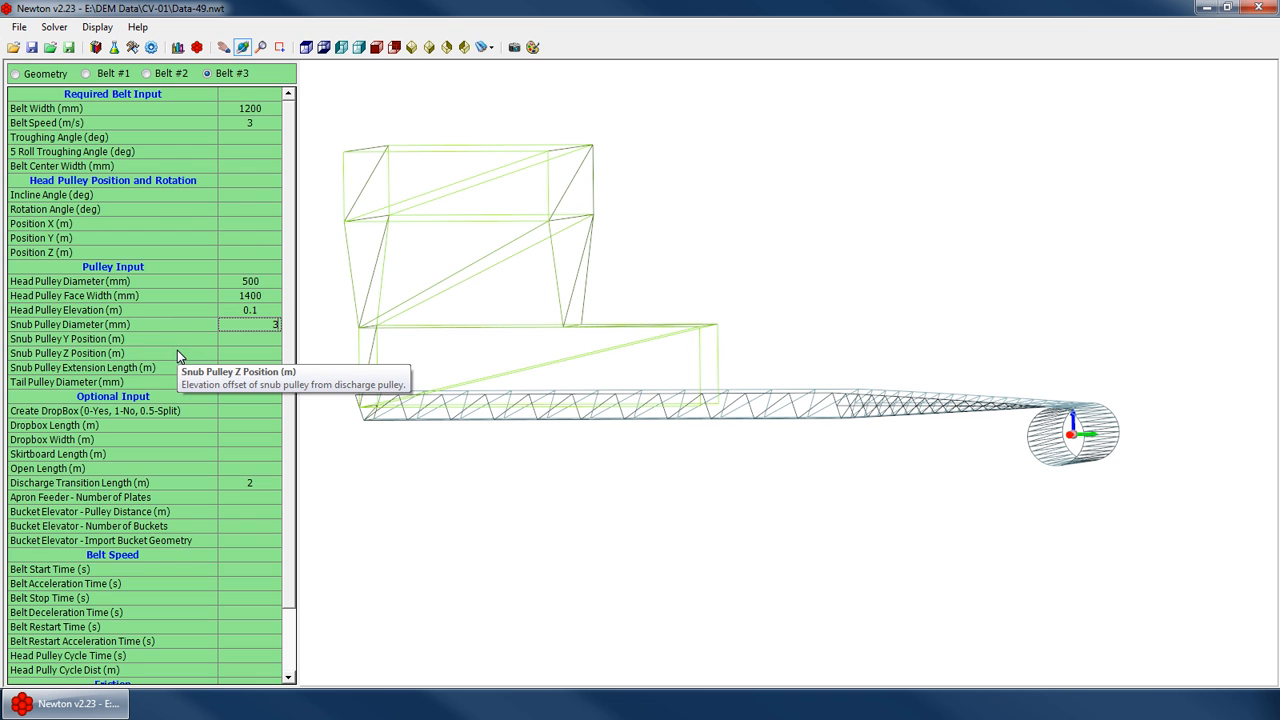
text(00)
key(Return)
Set the snub pulley Y position to -2 m
drag(722, 306, 780, 312)
scroll(1108, 458, up, 2)
scroll(1108, 458, up, 4)
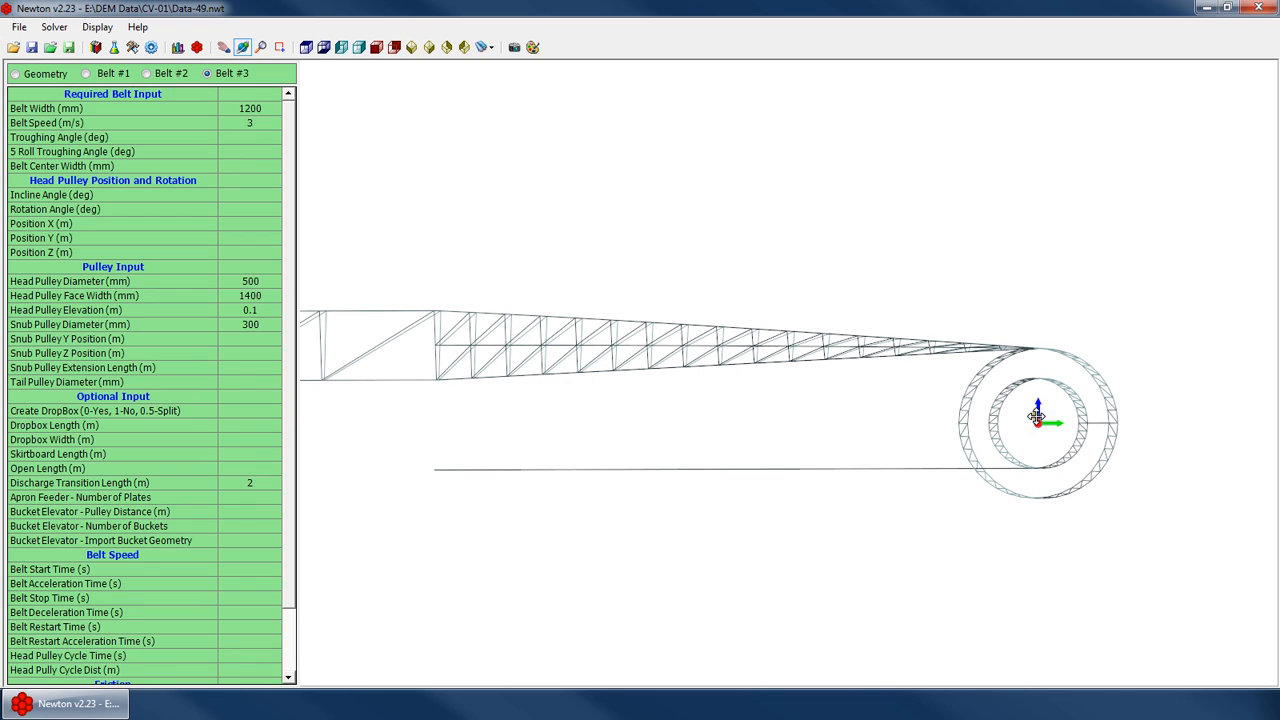
key(Down)
key(Down)
key(Down)
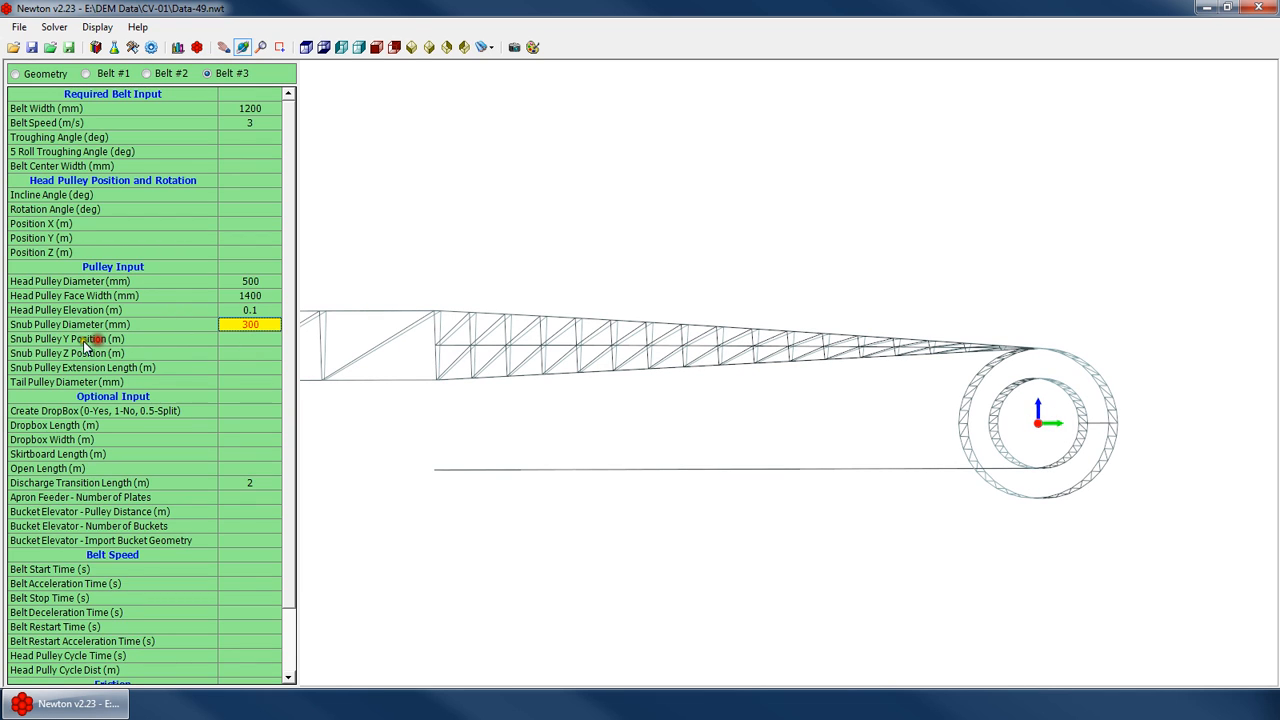
key(Up)
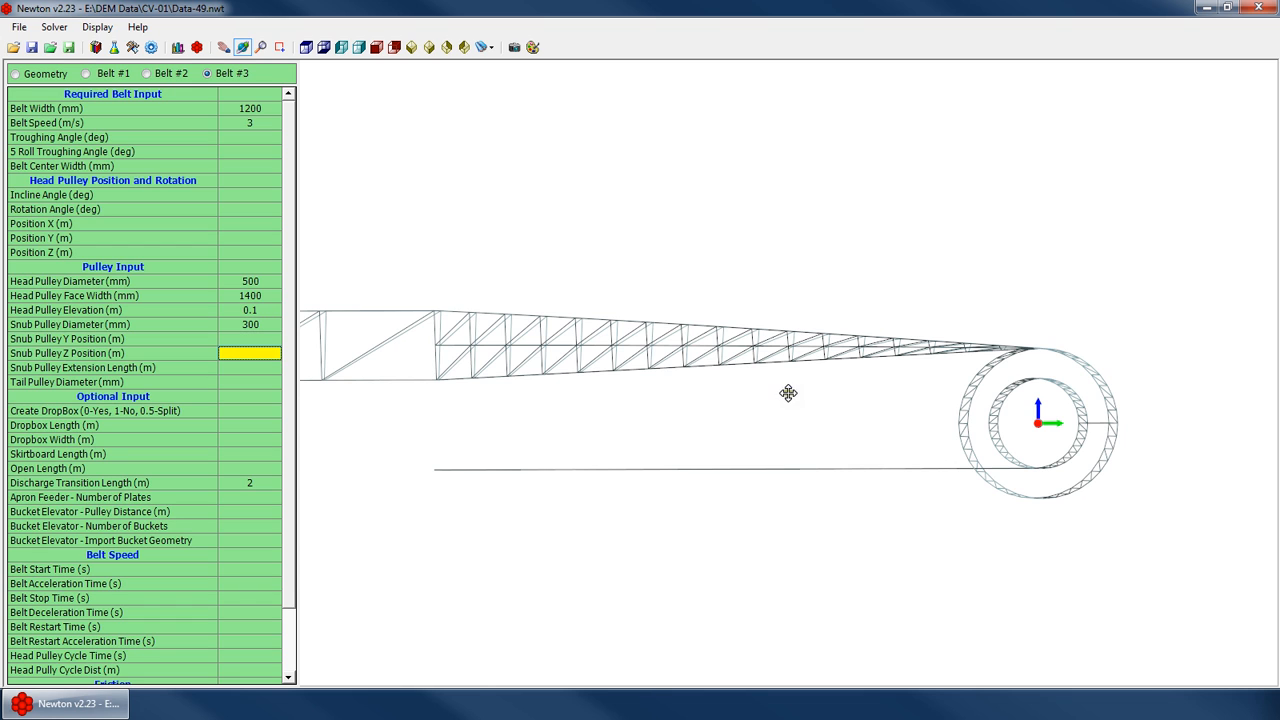
drag(788, 394, 768, 403)
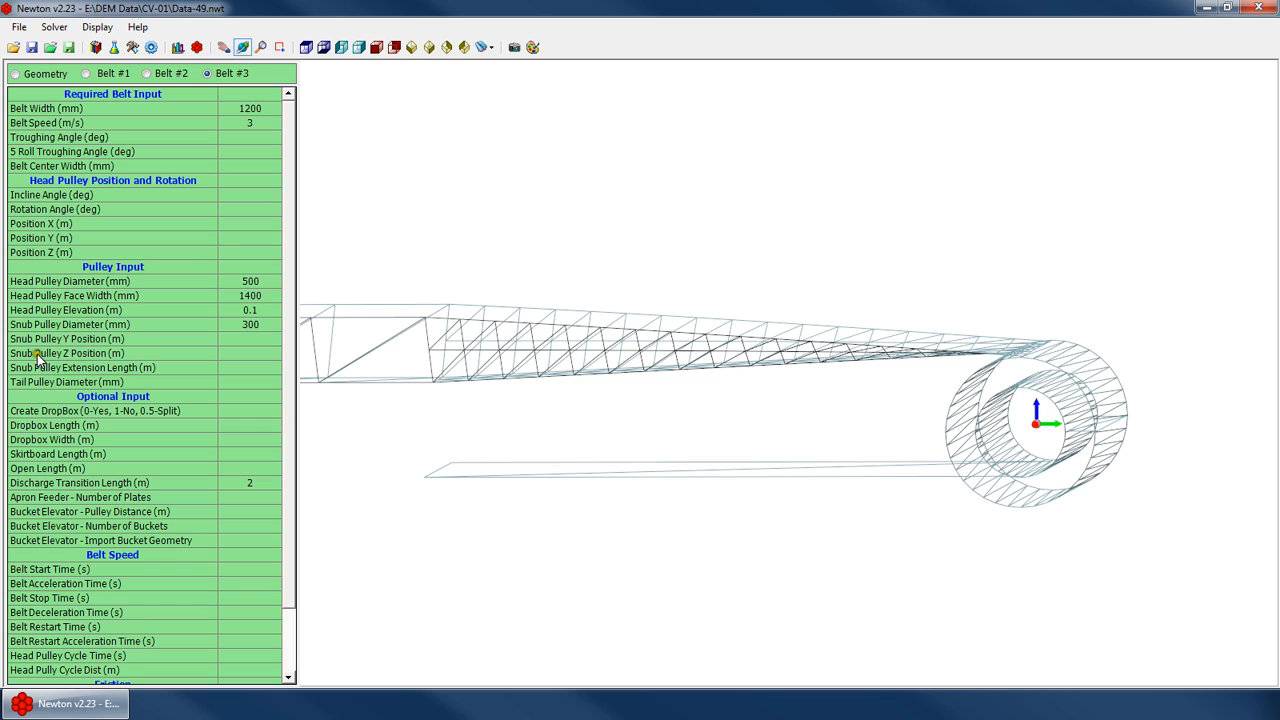
click(240, 343)
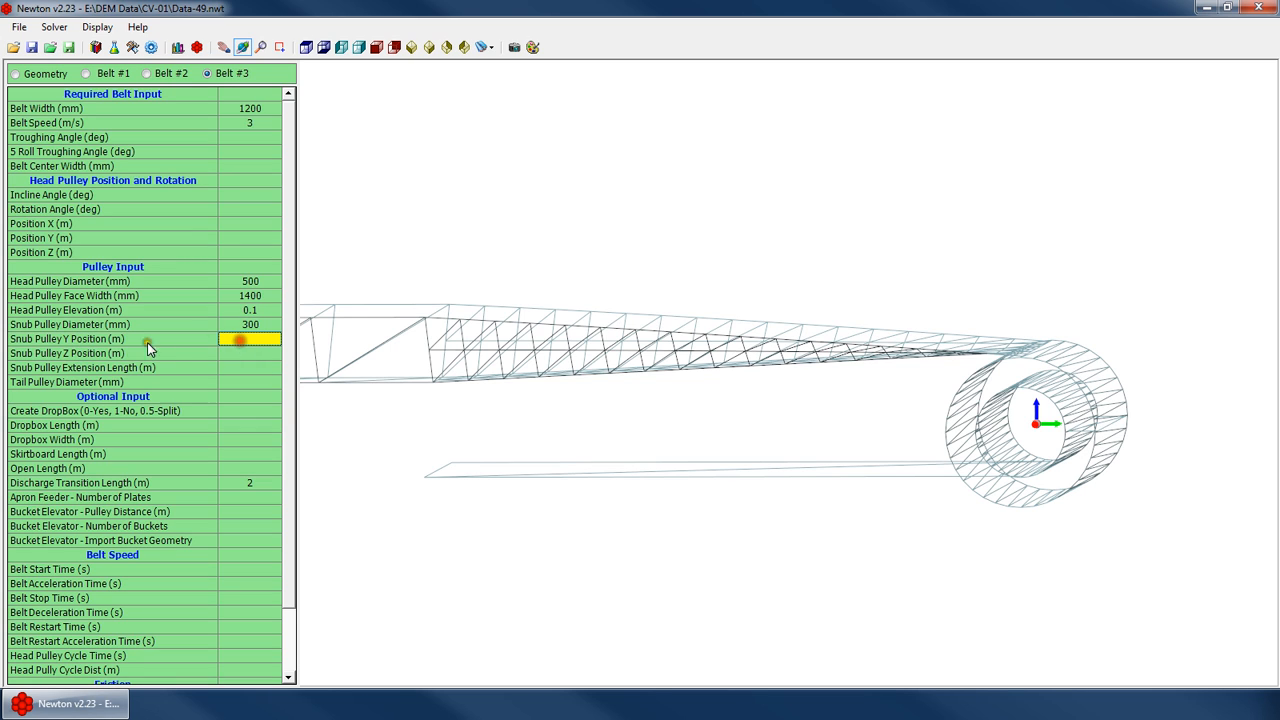
text(-2)
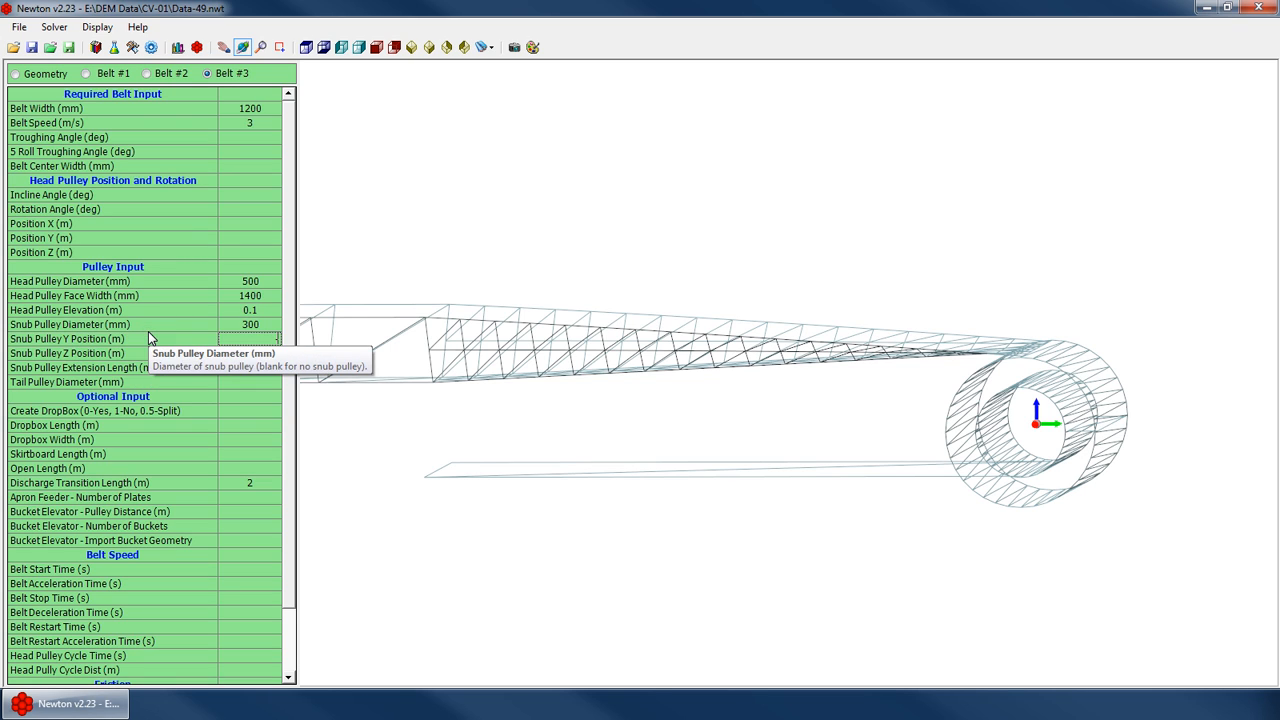
key(Return)
Set the head pulley rotation angle to 45 degrees
scroll(1043, 418, down, 3)
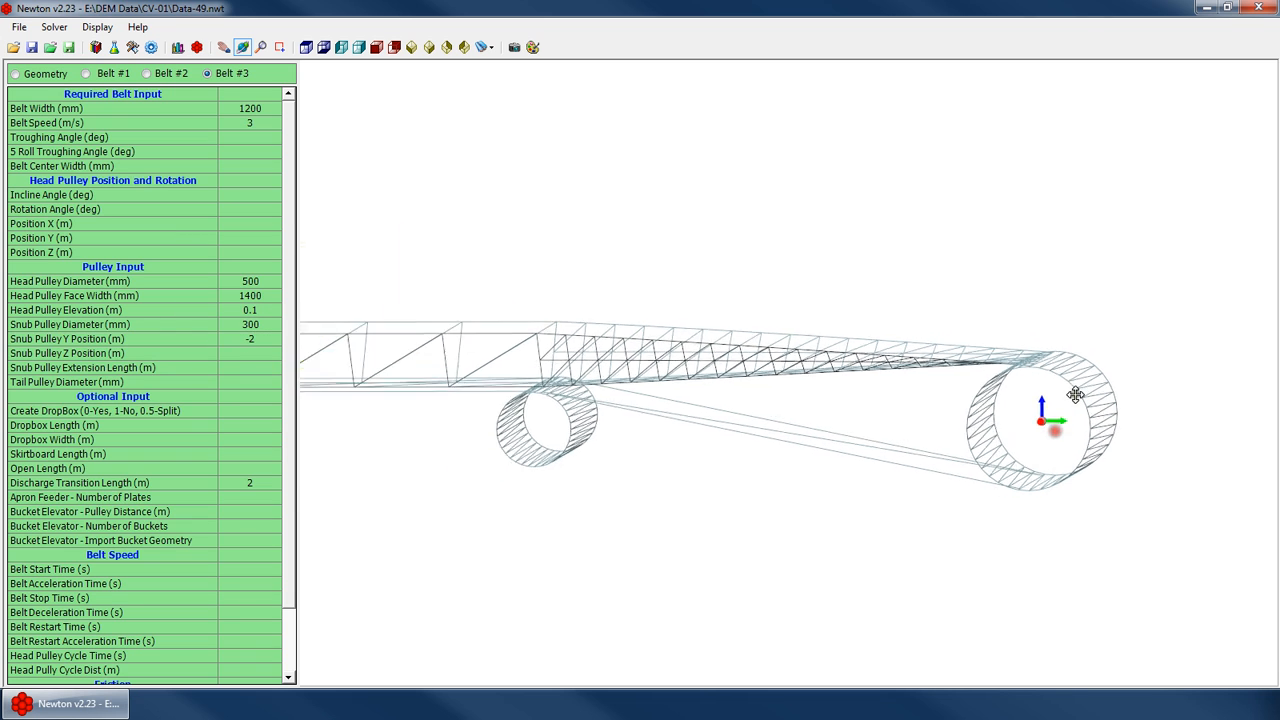
scroll(633, 421, down, 3)
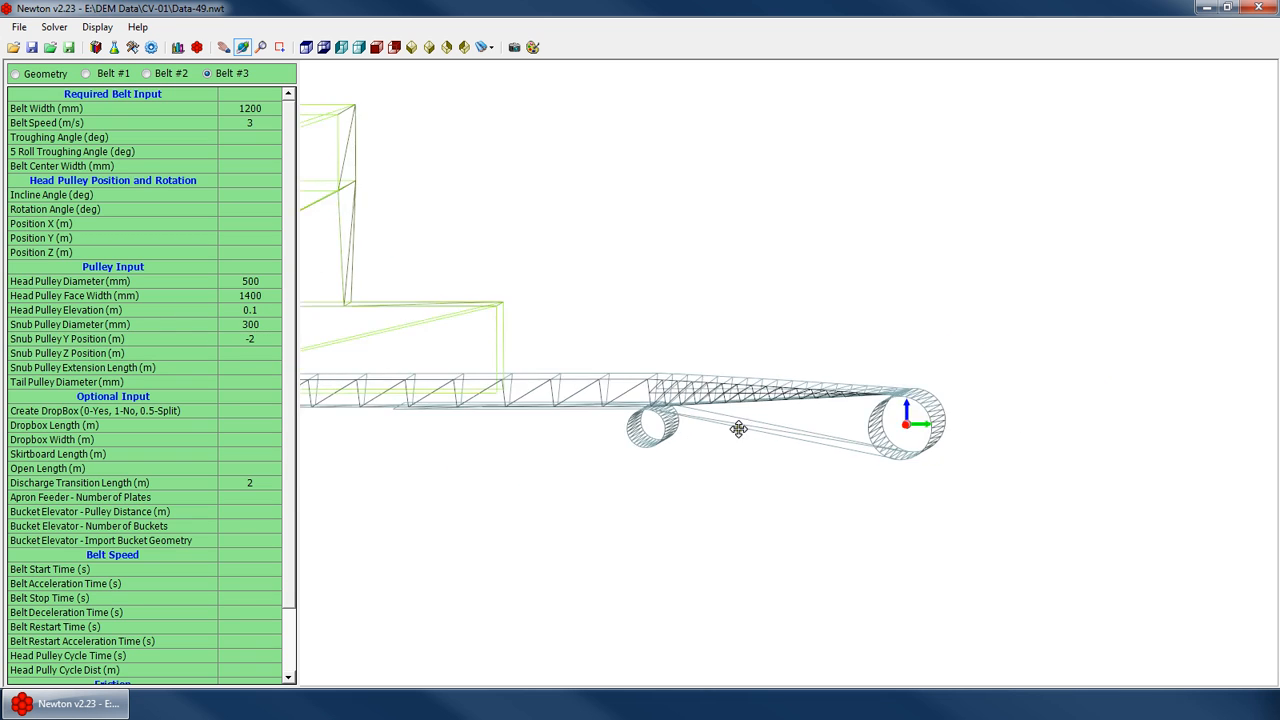
click(232, 209)
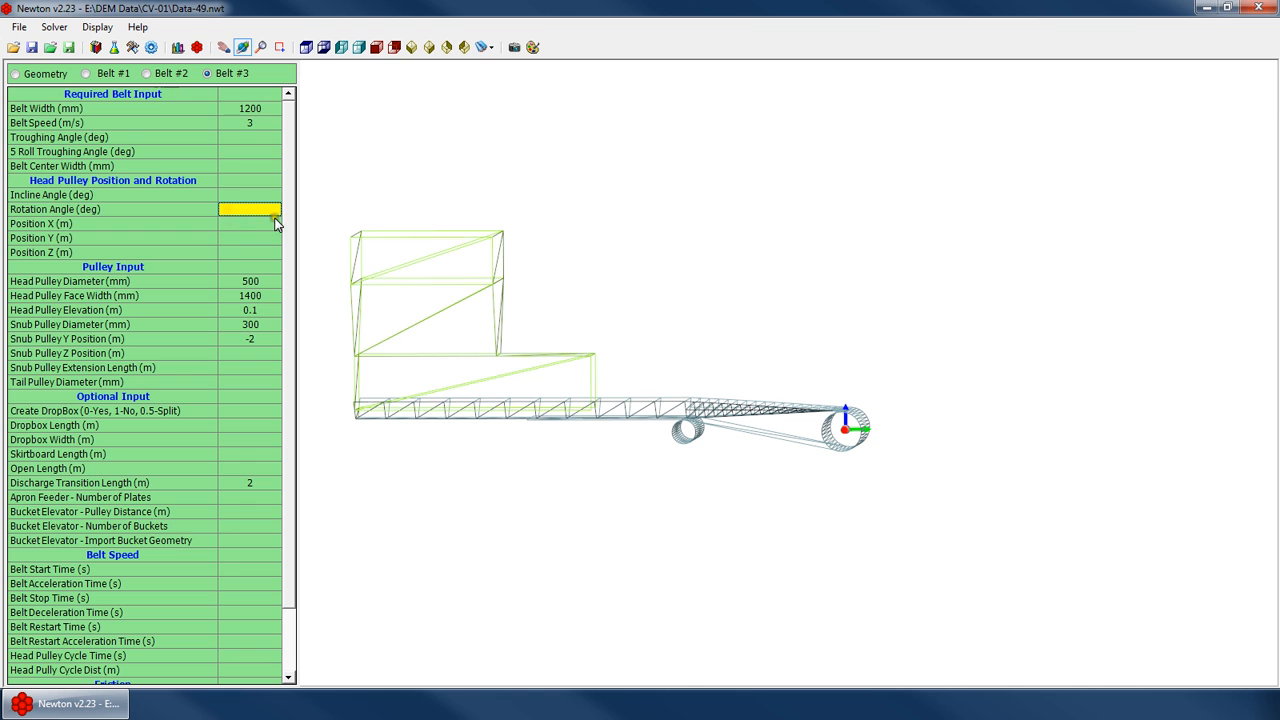
text(45)
key(Return)
drag(598, 348, 500, 458)
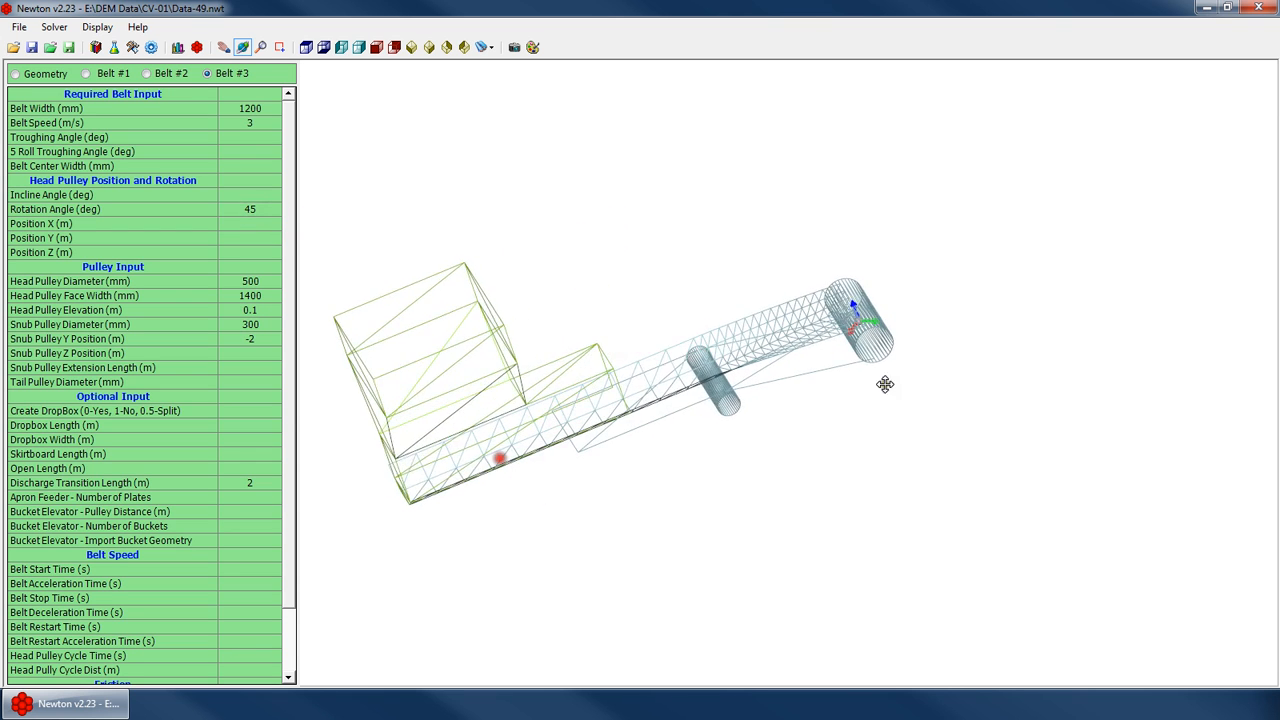
Clear the head pulley rotation angle
scroll(814, 362, up, 3)
drag(614, 434, 634, 396)
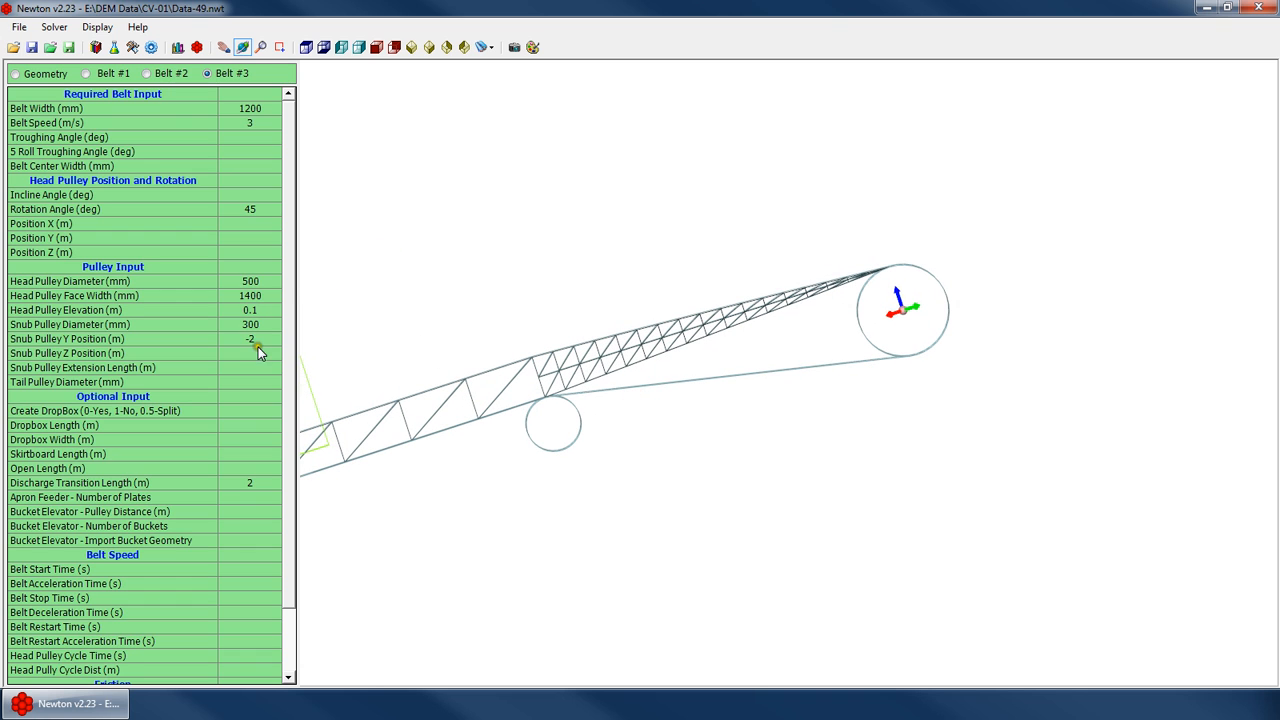
key(Delete)
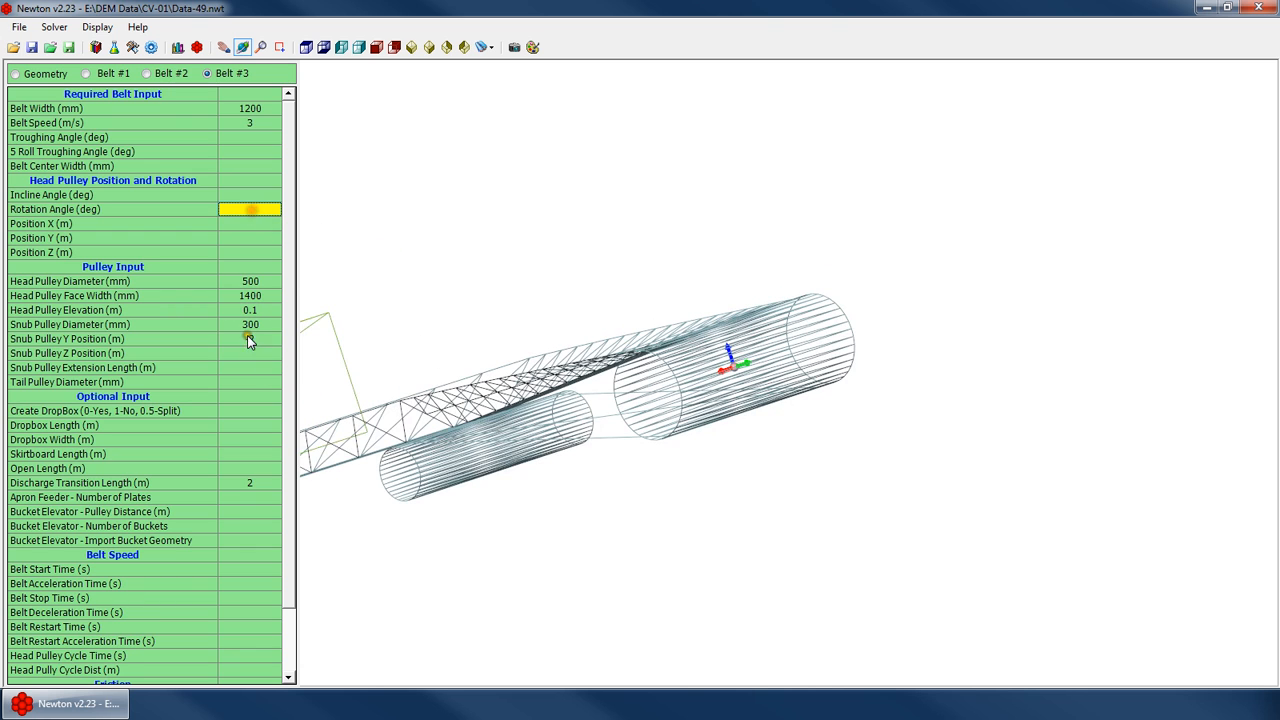
Set the snub pulley Y position to -2 m and its Z position to -0.25 m
click(249, 340)
text(-2)
click(234, 352)
drag(500, 372, 640, 380)
scroll(457, 375, down, 4)
drag(457, 370, 452, 331)
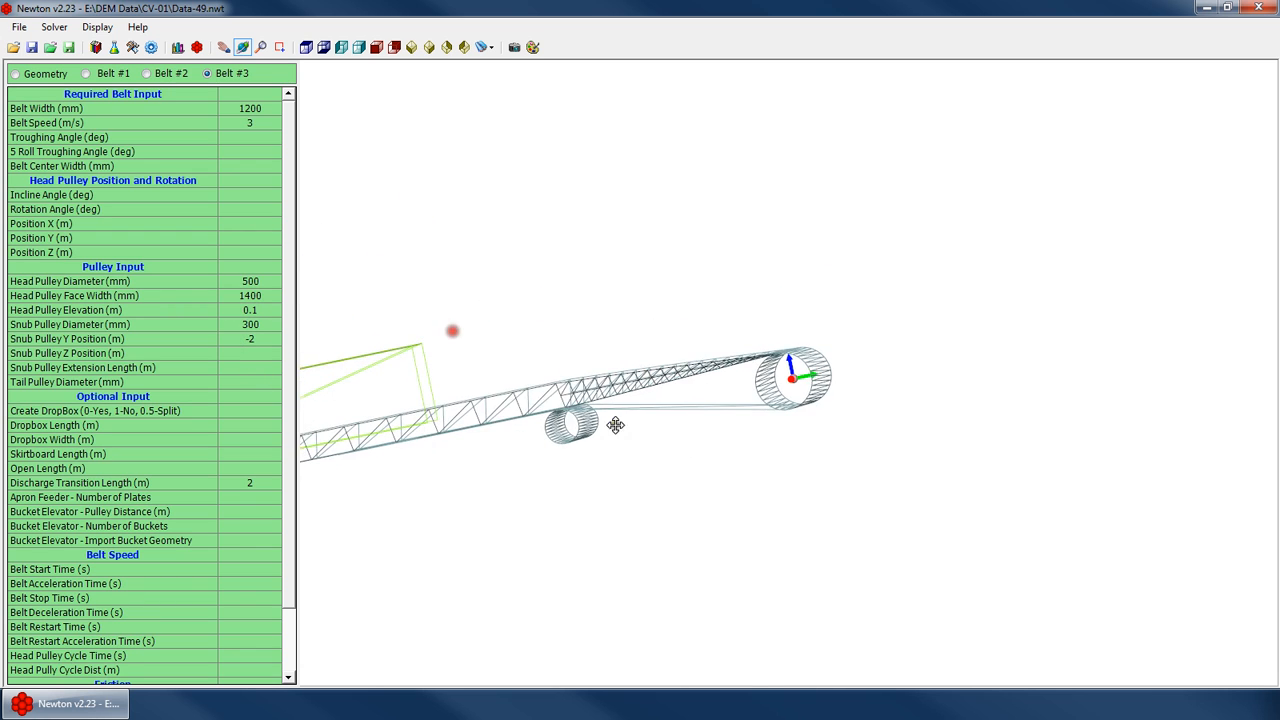
scroll(615, 425, up, 4)
drag(615, 425, 369, 420)
click(252, 359)
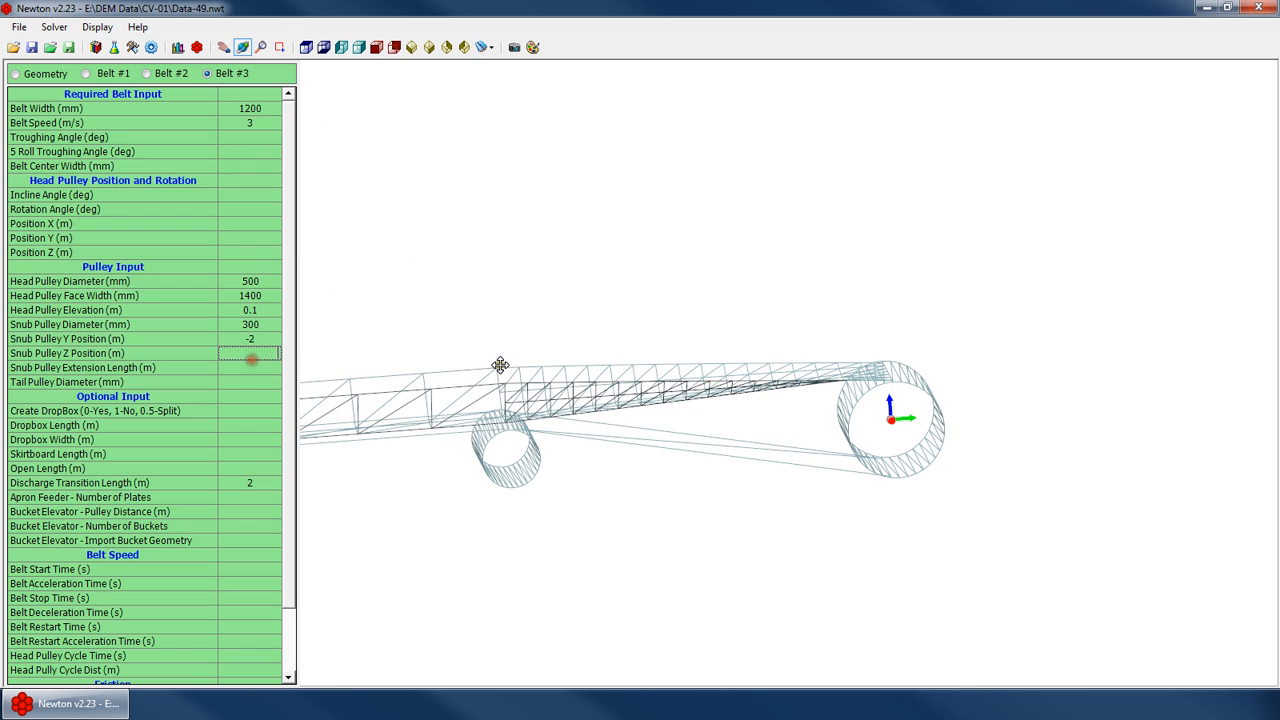
click(500, 365)
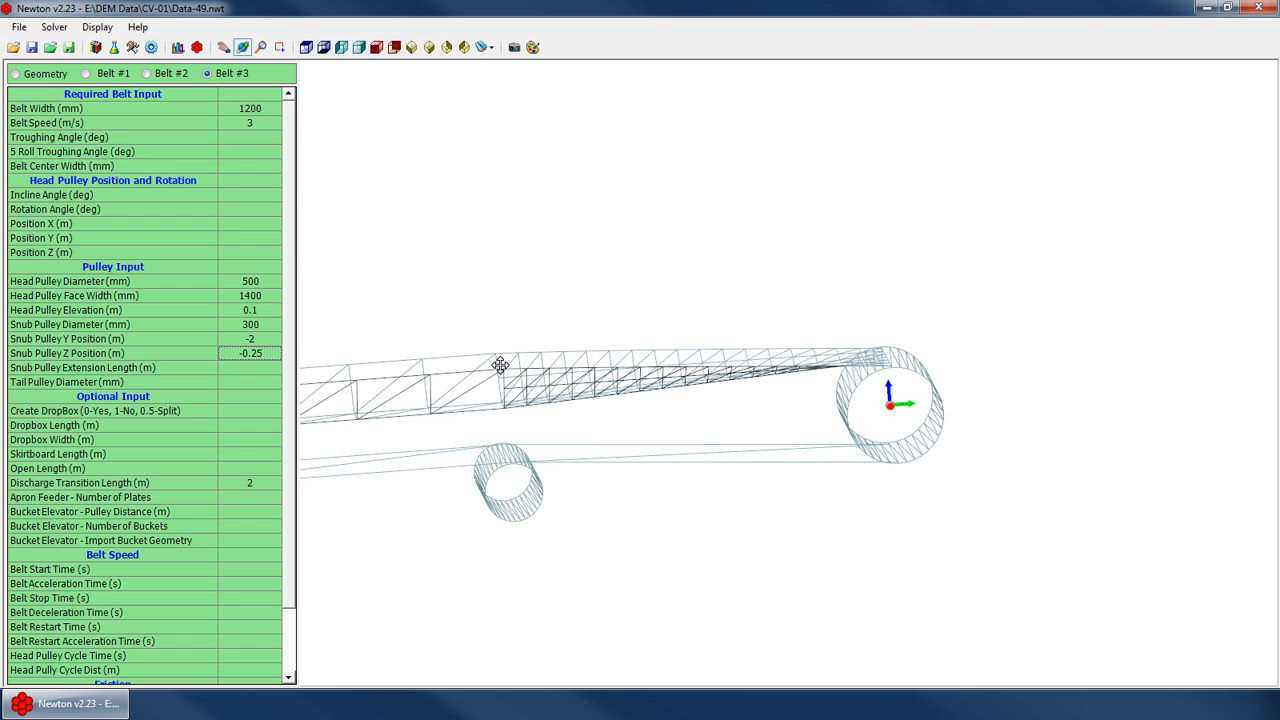
Switch the 3D view to solid display to inspect the snub pulley
drag(578, 274, 578, 426)
scroll(662, 426, down, 4)
scroll(514, 418, up, 2)
drag(454, 420, 735, 386)
scroll(723, 438, down, 3)
right_click(721, 435)
click(799, 617)
scroll(676, 500, up, 3)
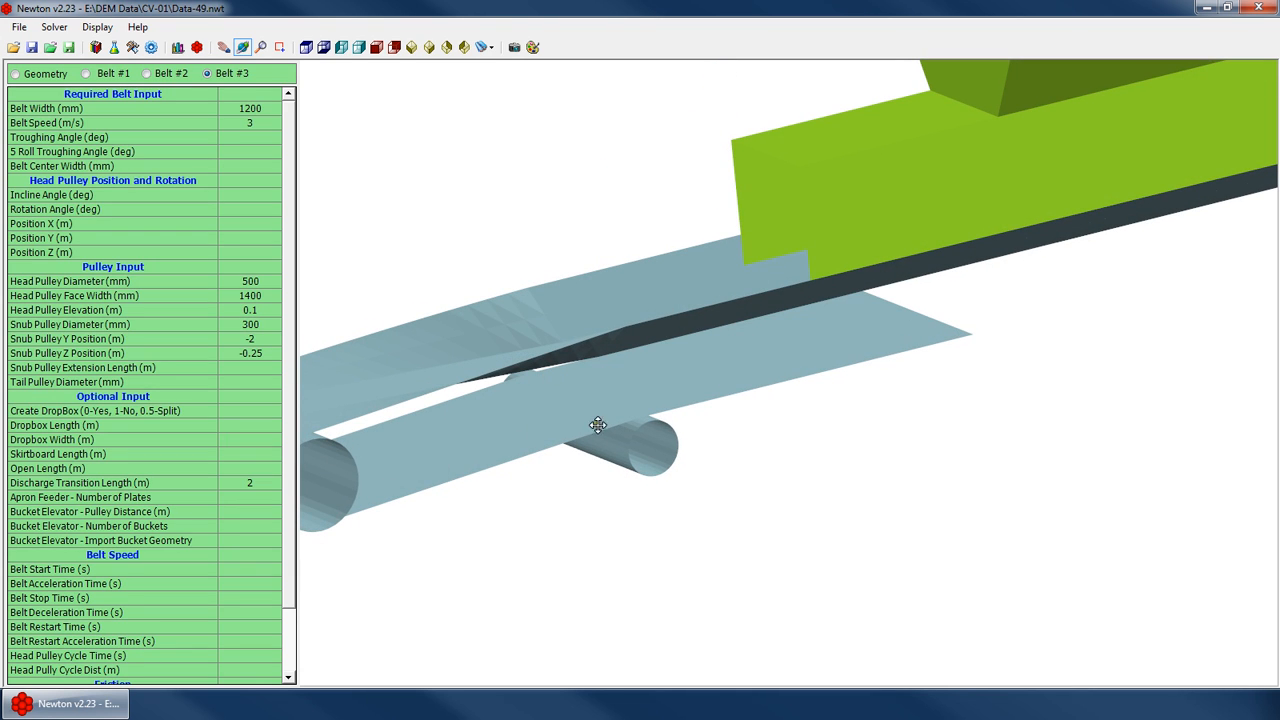
Set the snub pulley extension length to 10 m
drag(623, 380, 533, 421)
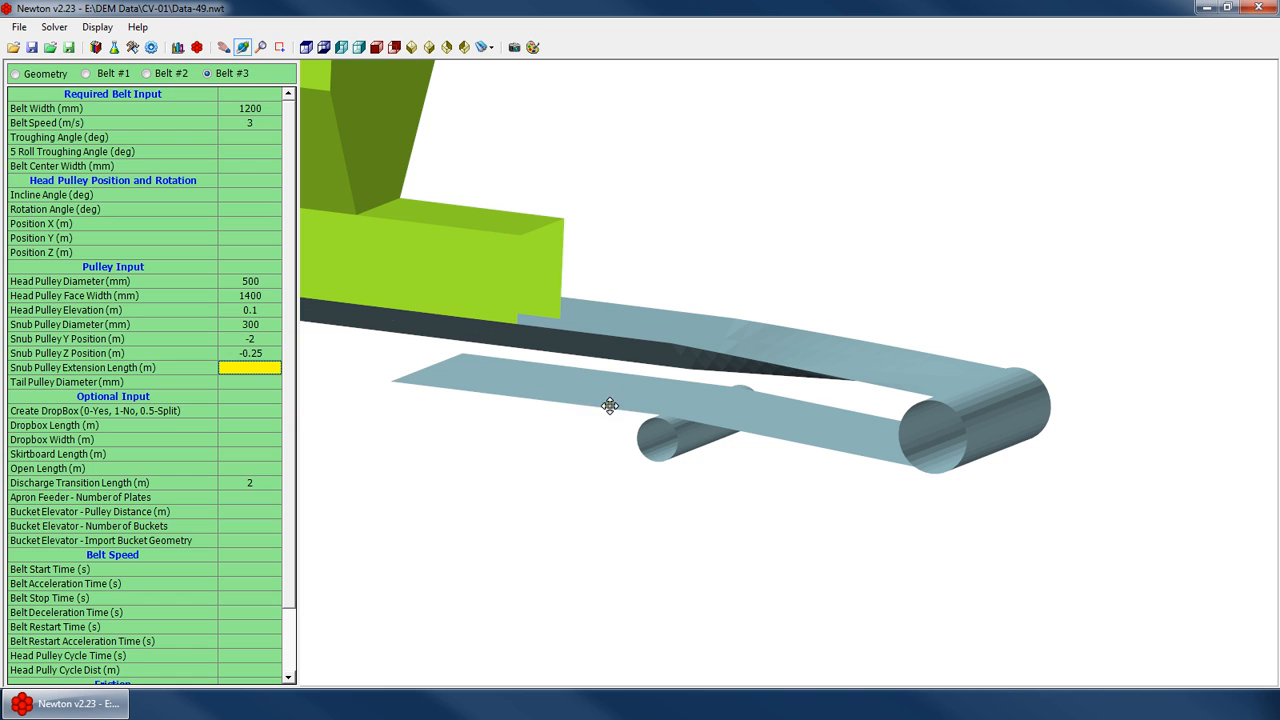
text(3)
key(Return)
scroll(699, 401, down, 3)
click(260, 380)
click(262, 368)
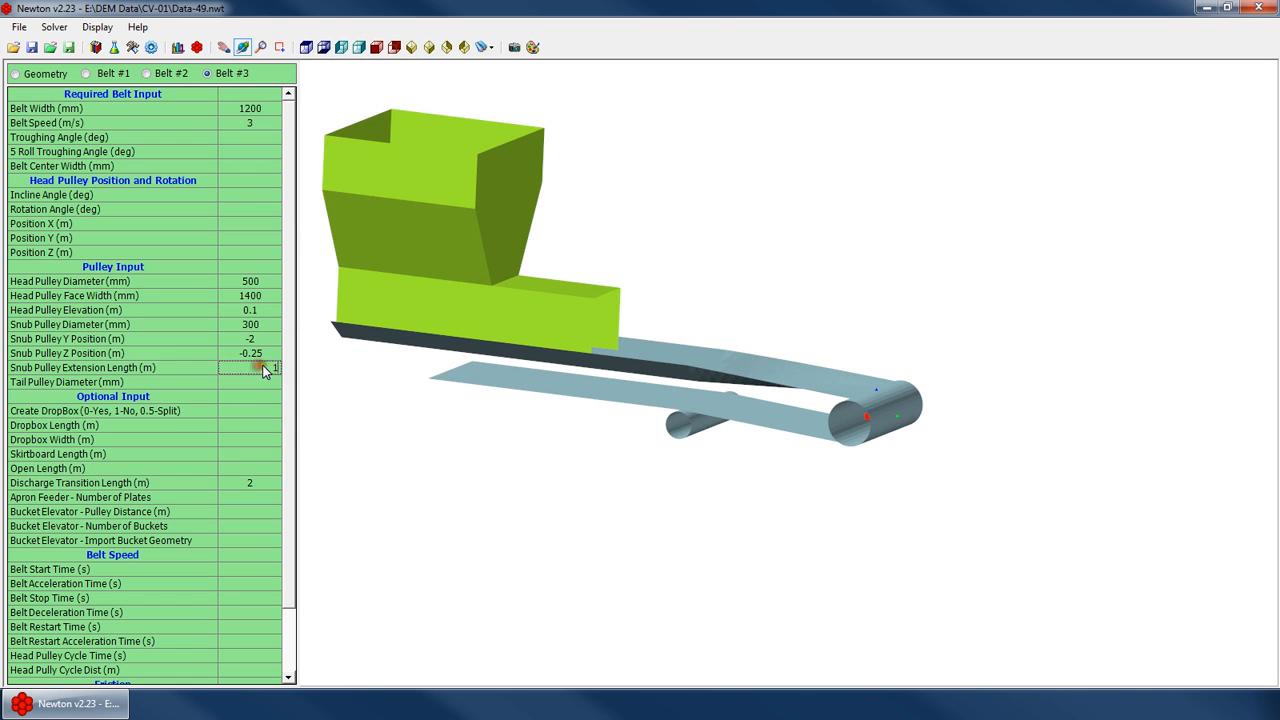
key(Return)
Switch the 3D view back to wireframe display
scroll(663, 377, down, 4)
mouse_move(723, 403)
middle_down()
mouse_move(614, 417)
mouse_move(700, 404)
middle_up()
scroll(838, 407, up, 4)
right_click(740, 402)
click(826, 611)
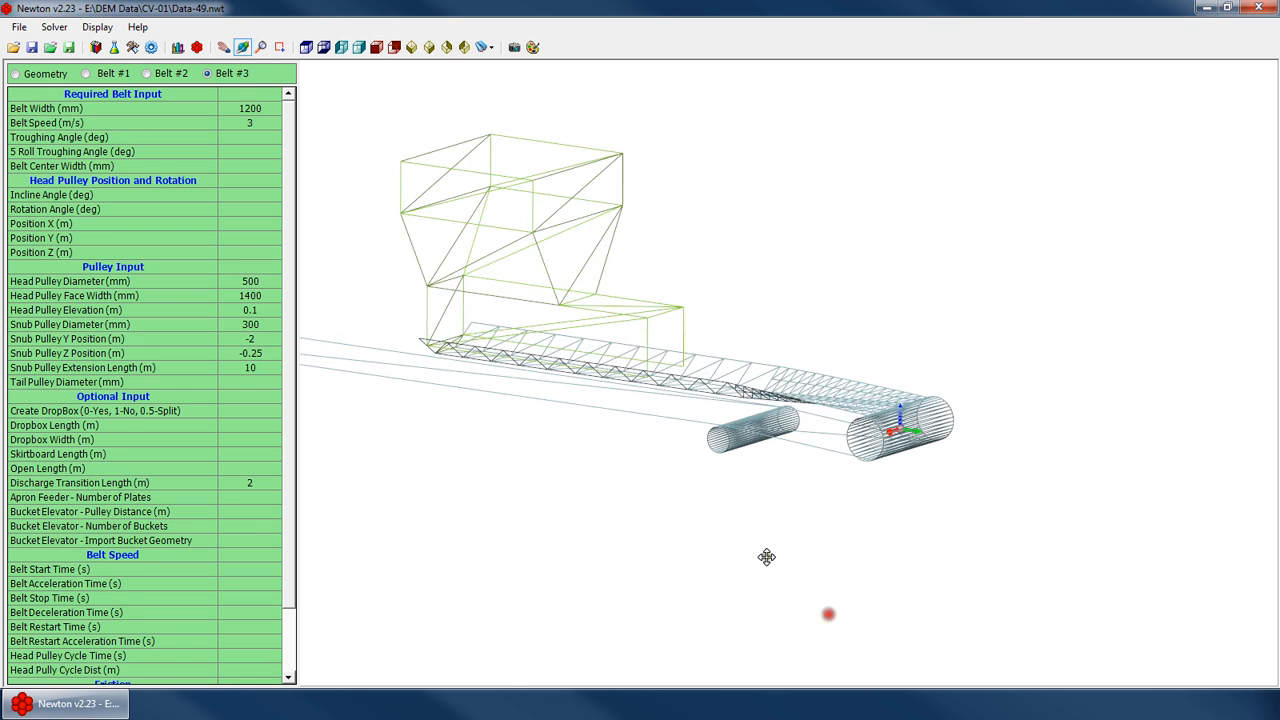
middle_drag(750, 464, 797, 438)
scroll(797, 438, up, 3)
drag(622, 394, 624, 390)
Clear the snub pulley diameter, Y position, Z position and extension length
click(262, 398)
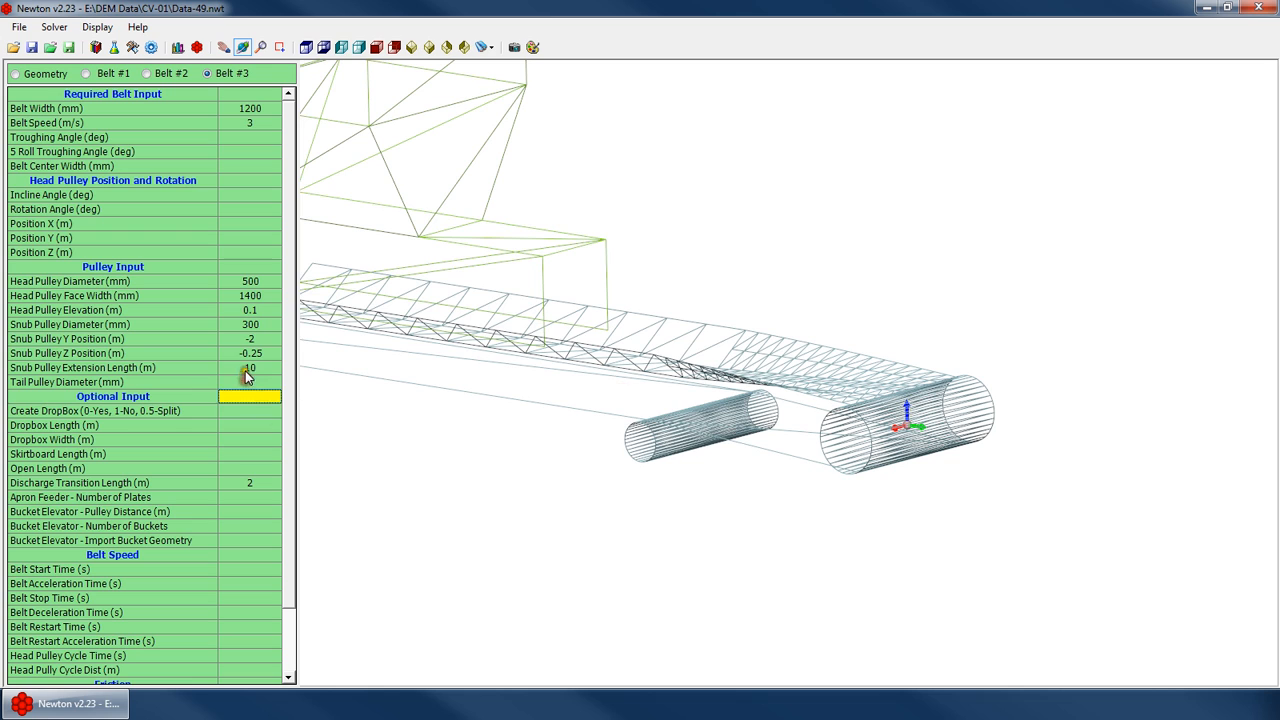
click(248, 369)
key(Delete)
click(252, 353)
key(Delete)
click(251, 340)
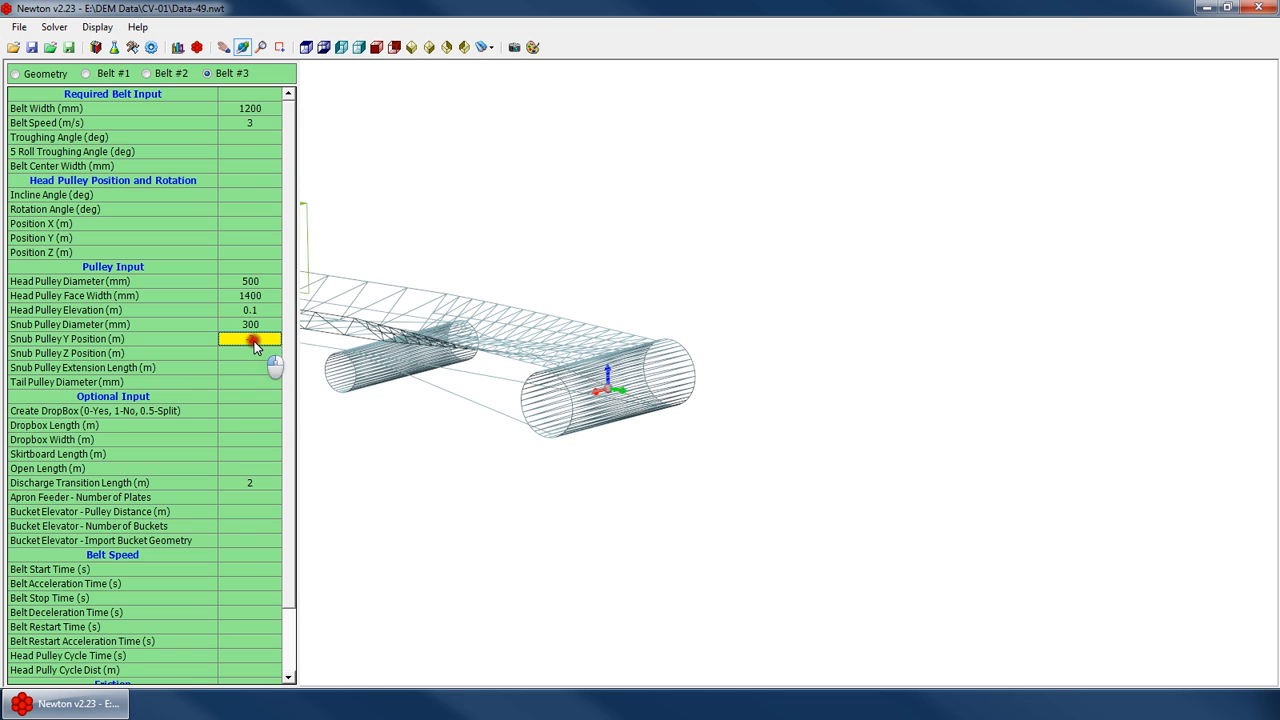
key(Delete)
click(232, 322)
key(Delete)
scroll(465, 334, down, 4)
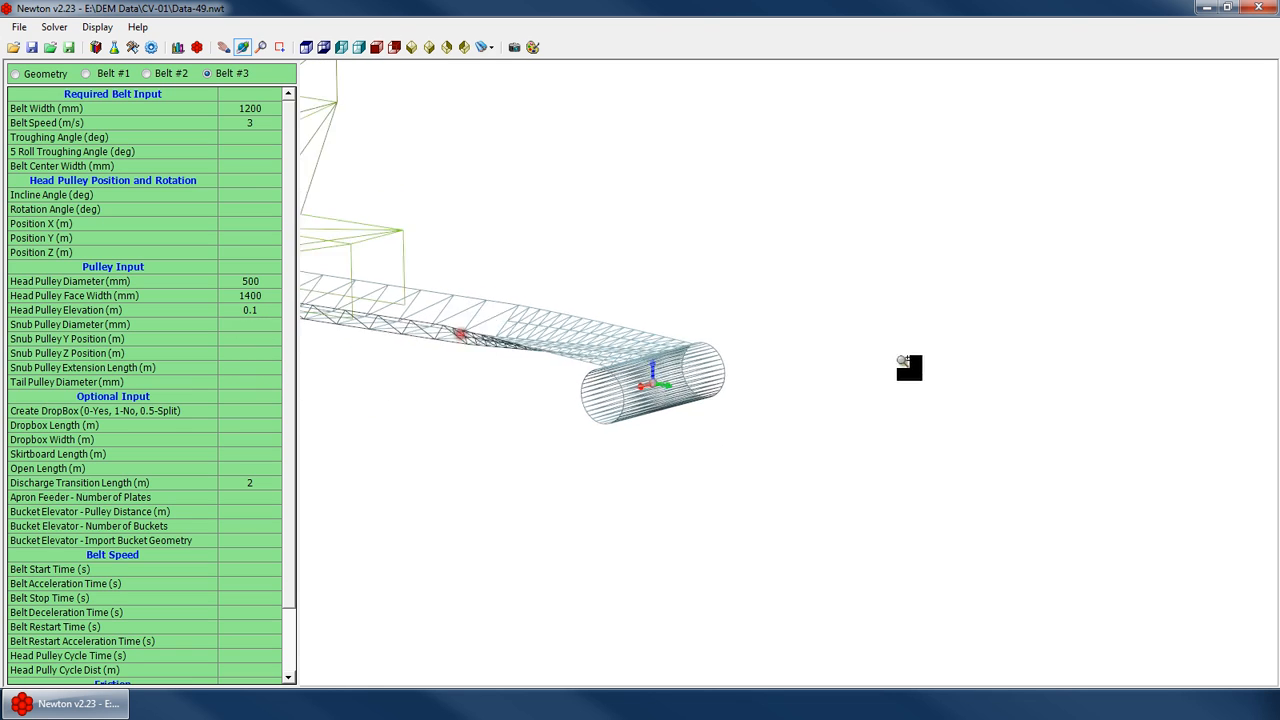
Set the tail pulley diameter to 500 mm
drag(460, 334, 646, 355)
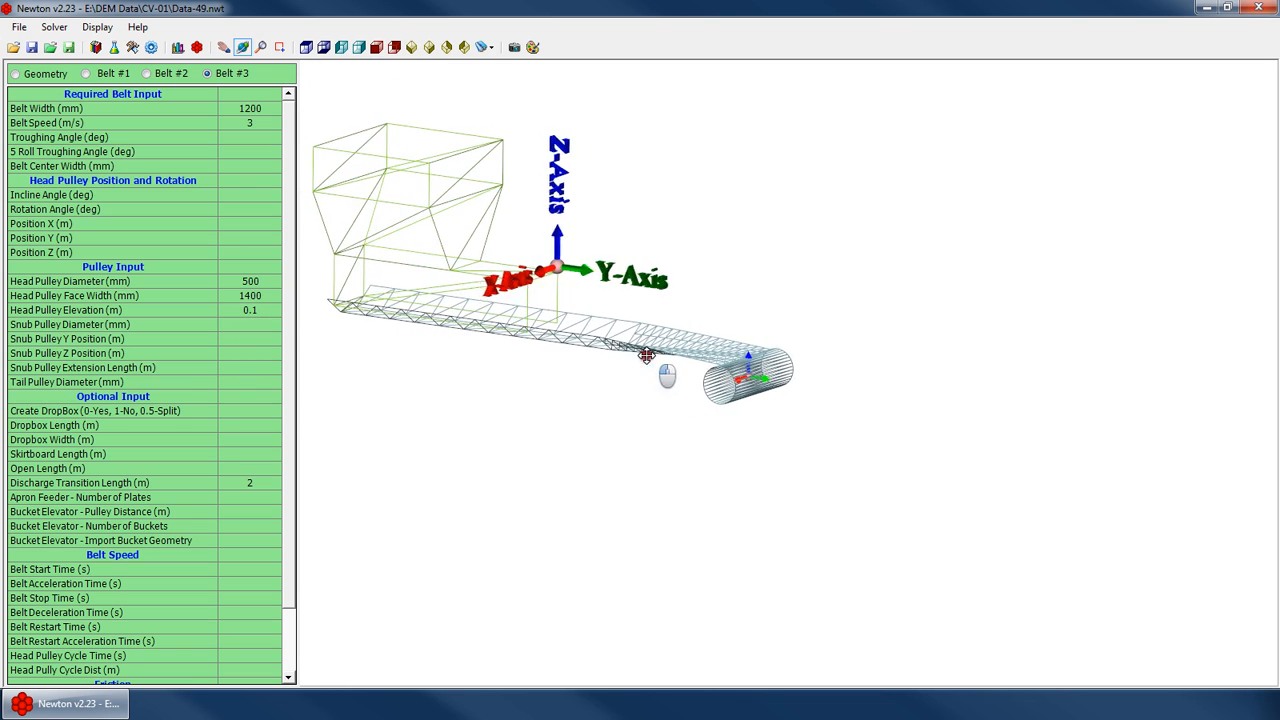
click(256, 382)
text(500)
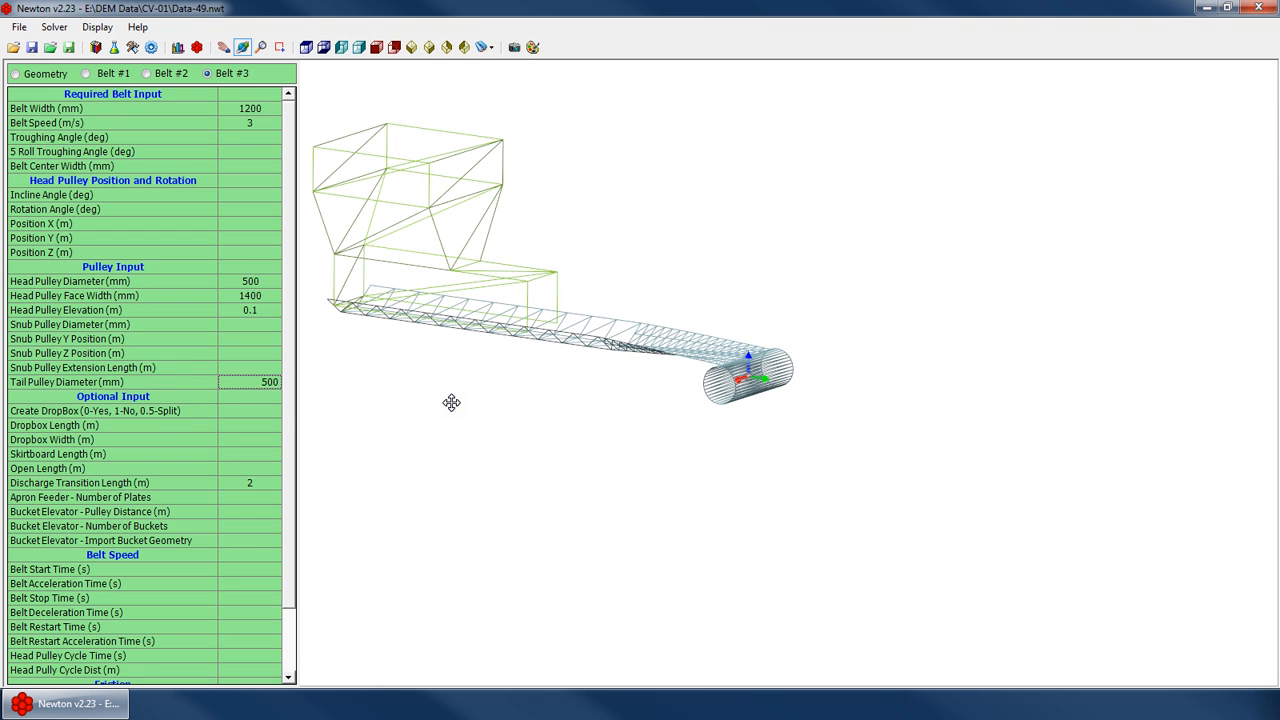
key(Return)
drag(658, 364, 811, 384)
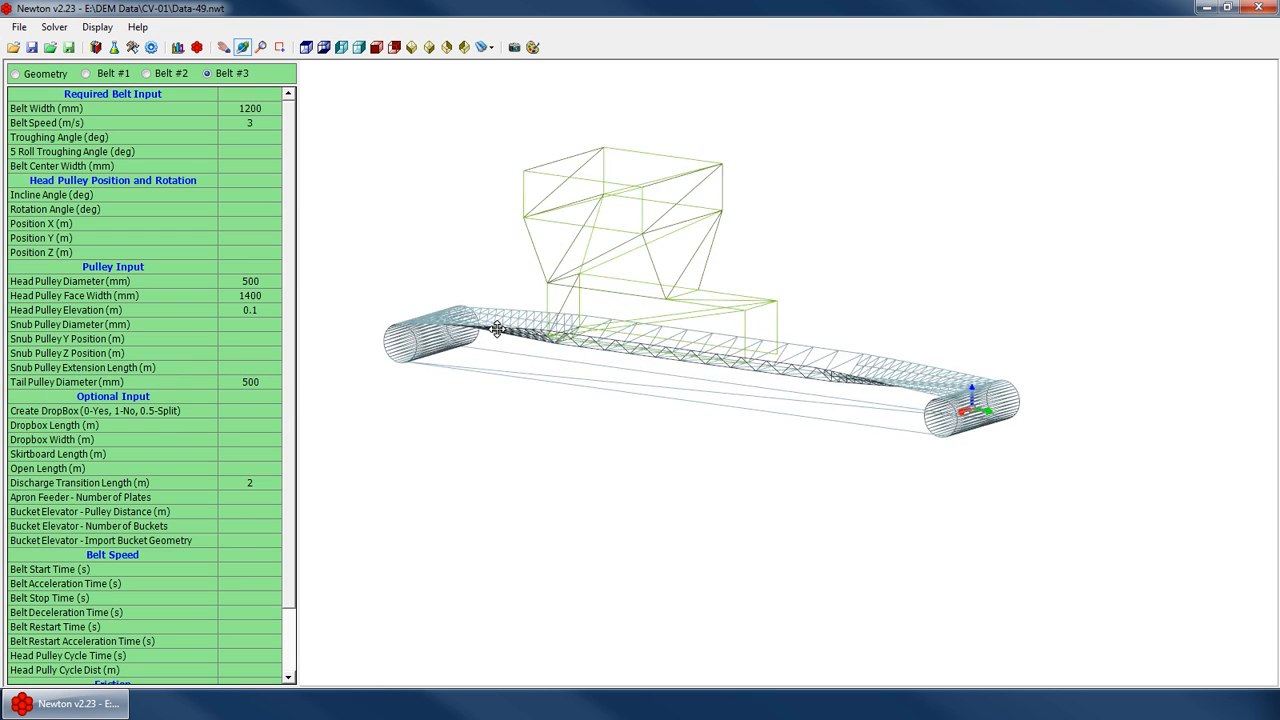
drag(497, 329, 360, 357)
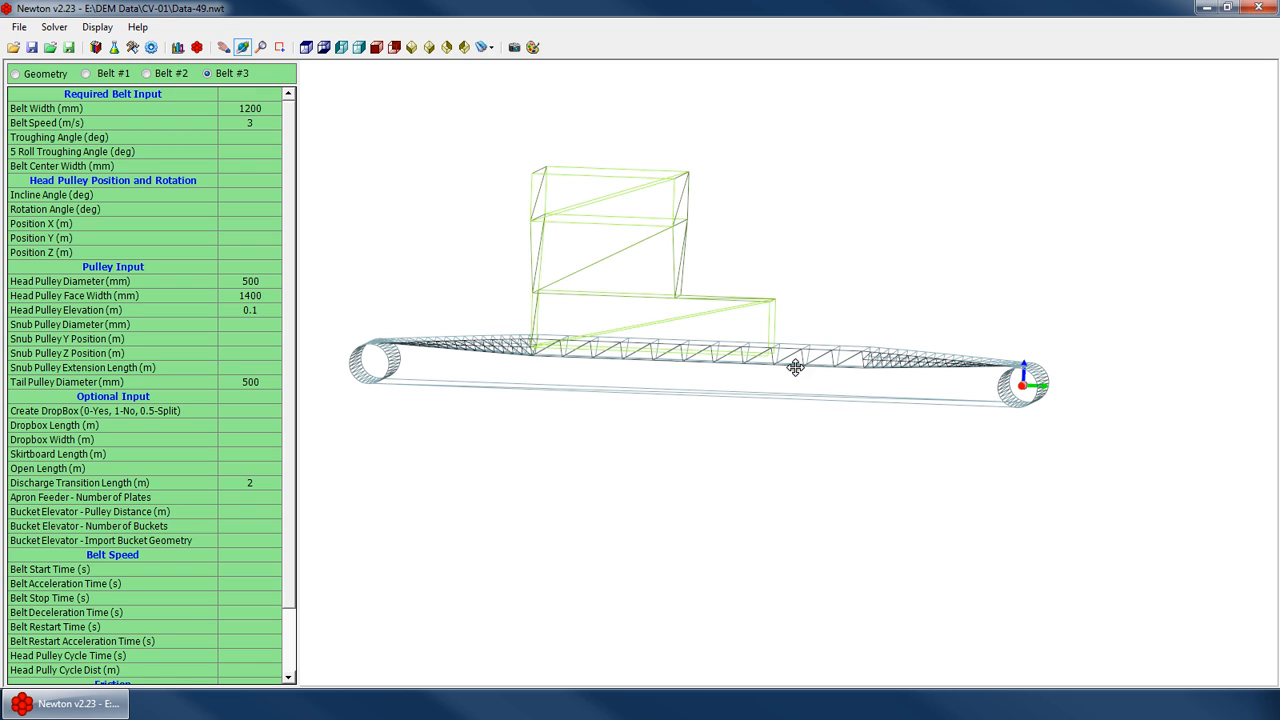
In a side view, try head pulley elevations of 0.2 m and 0.5 m
click(343, 47)
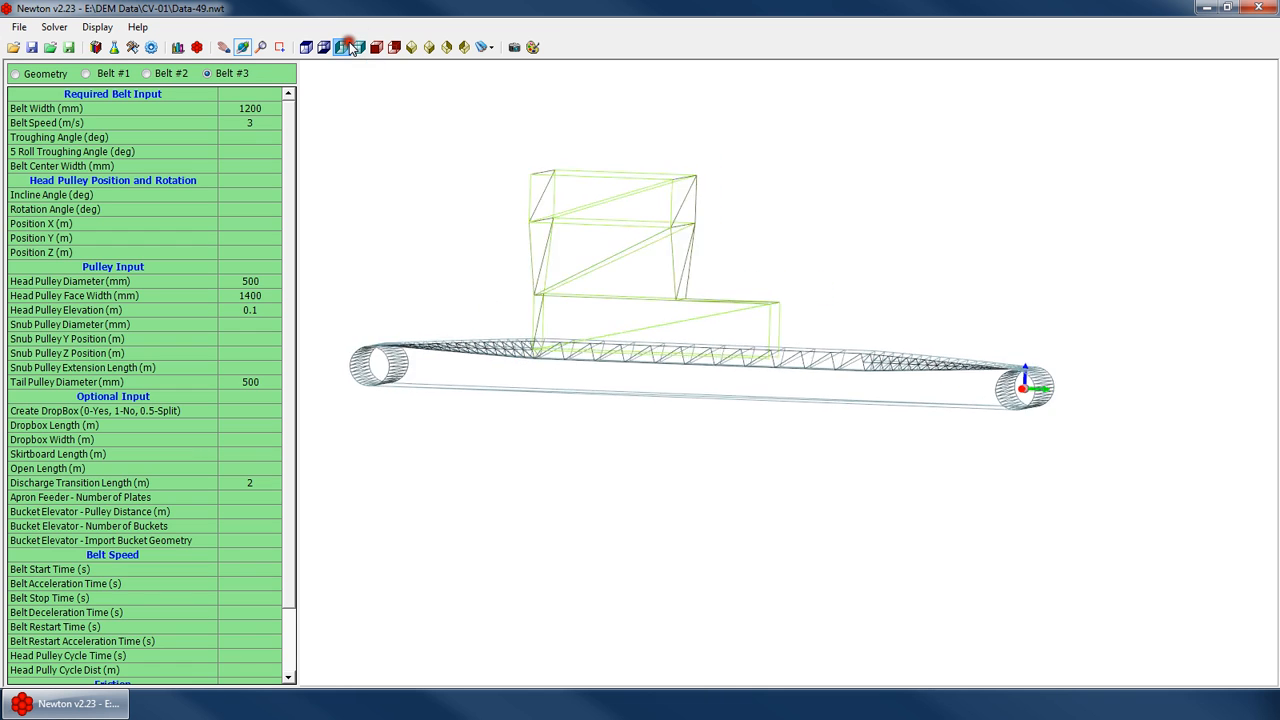
click(357, 47)
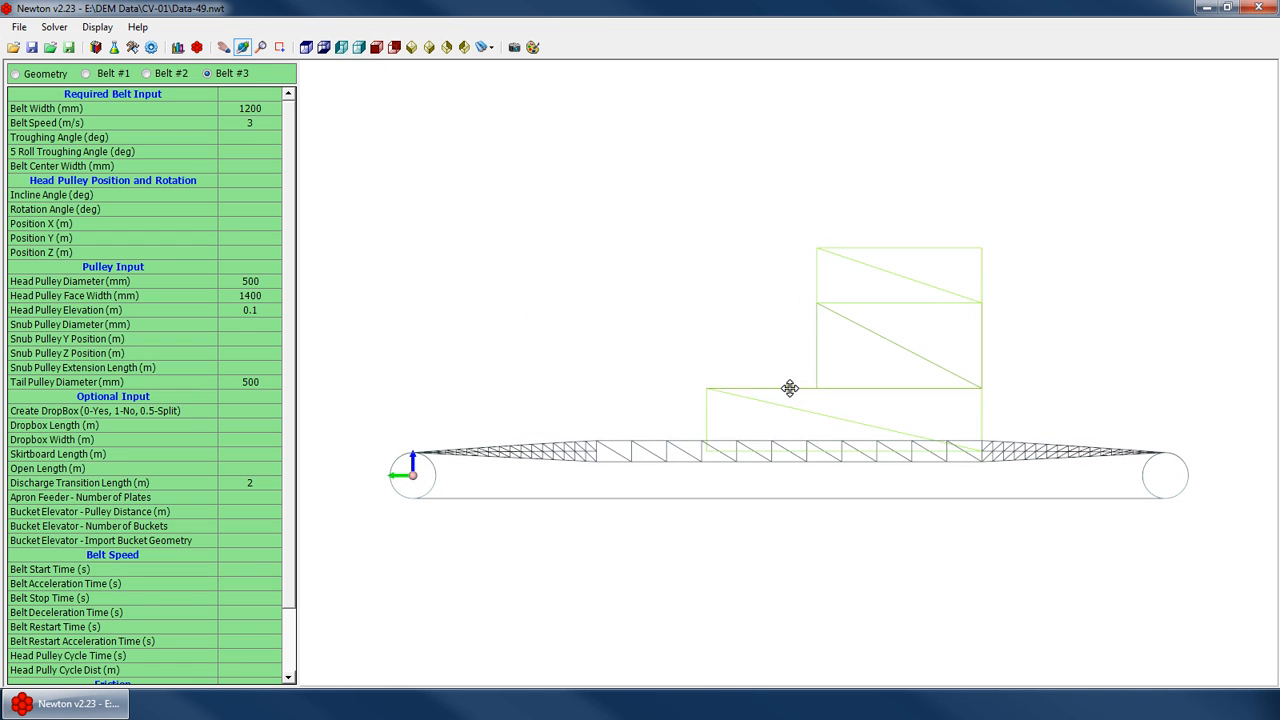
click(268, 330)
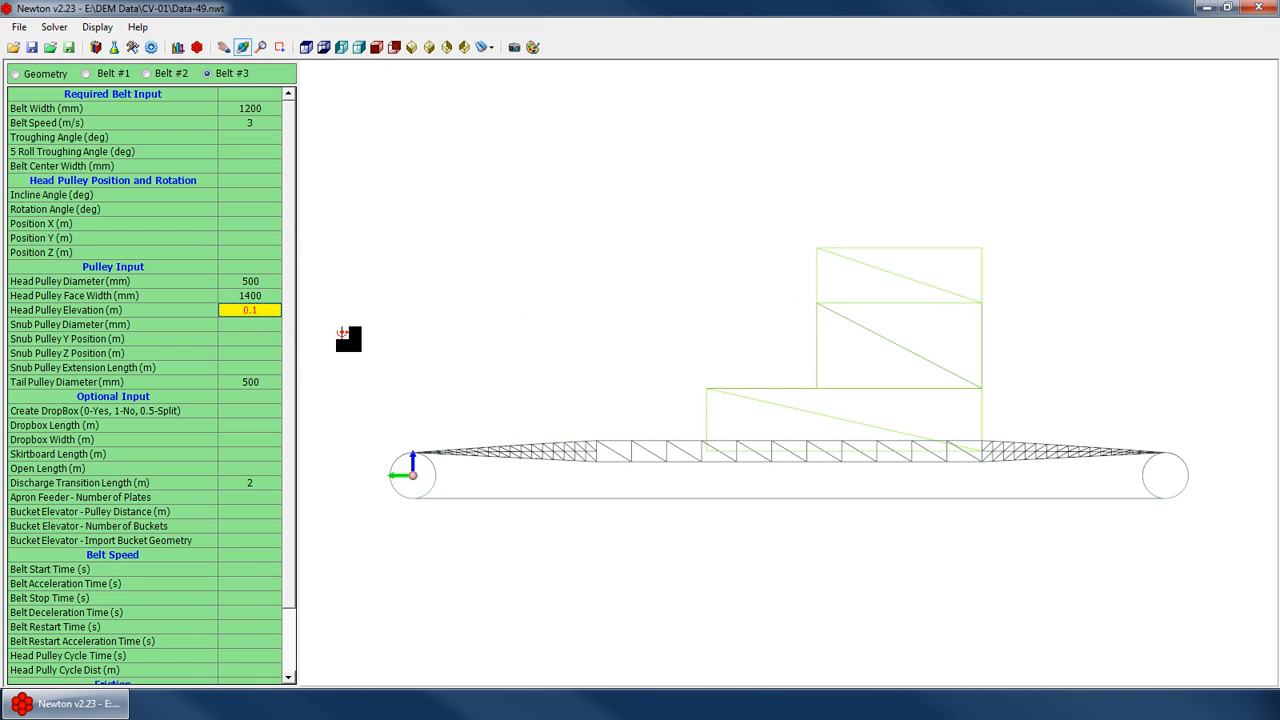
text(0.2)
key(Return)
text(0.5)
key(Return)
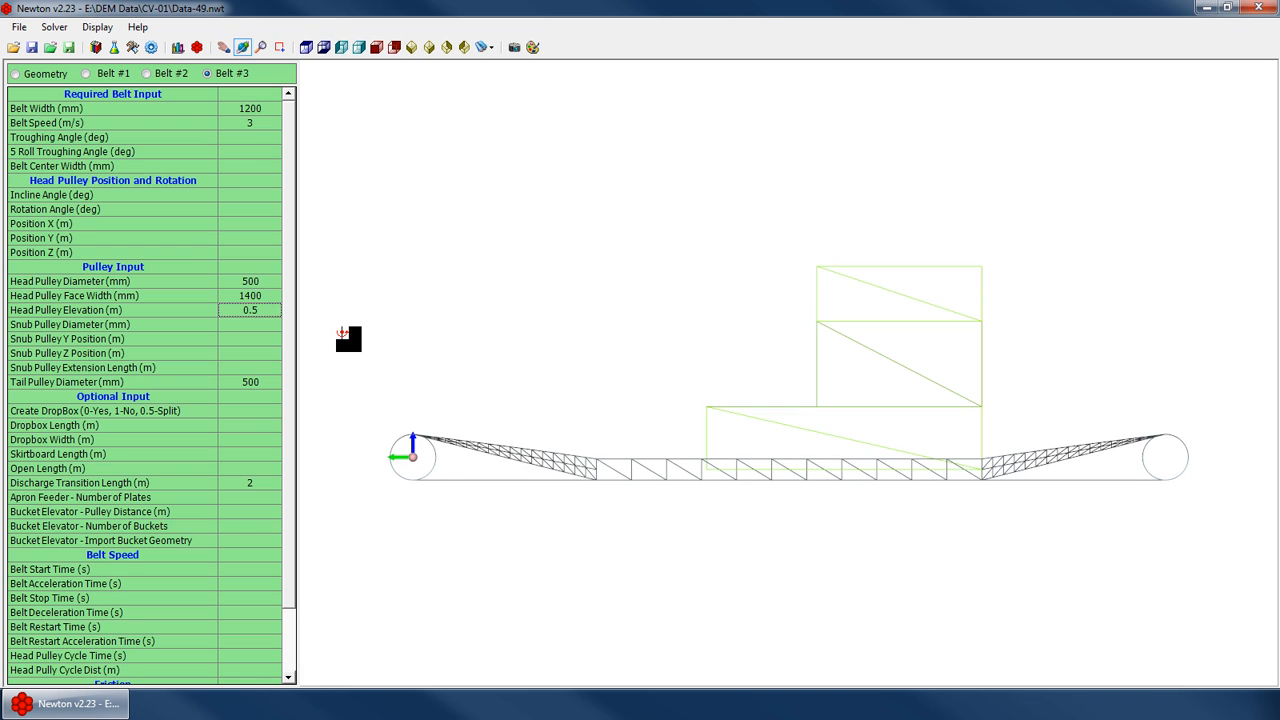
Try a head pulley elevation of -0.5 m
key(Delete)
text(-0.5)
key(Return)
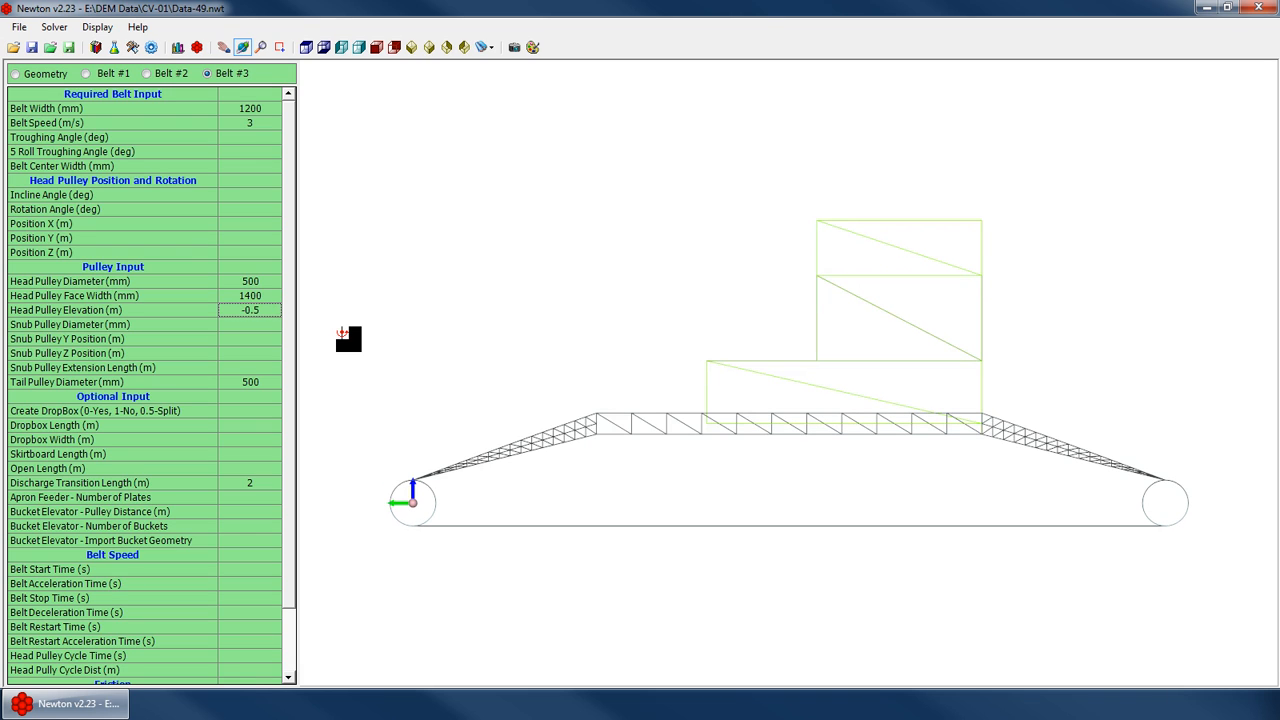
Set the head pulley elevation back to 0.1 m
key(Delete)
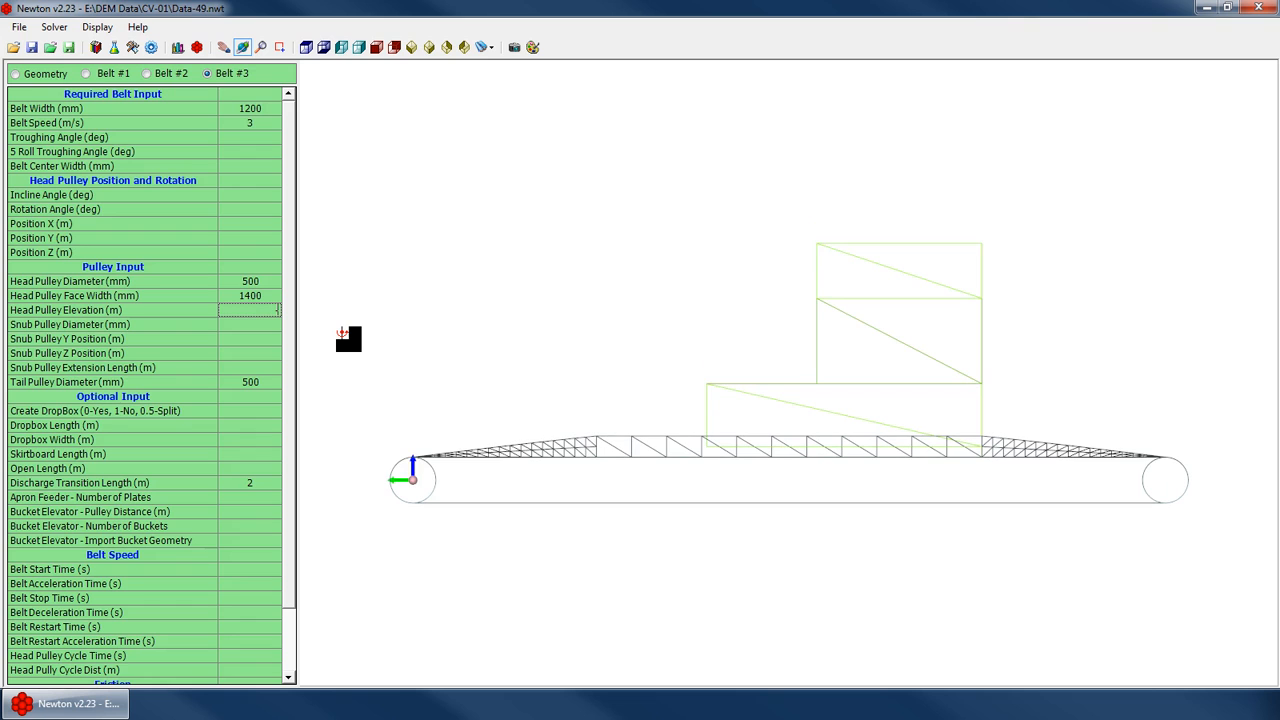
text(0.1)
key(Return)
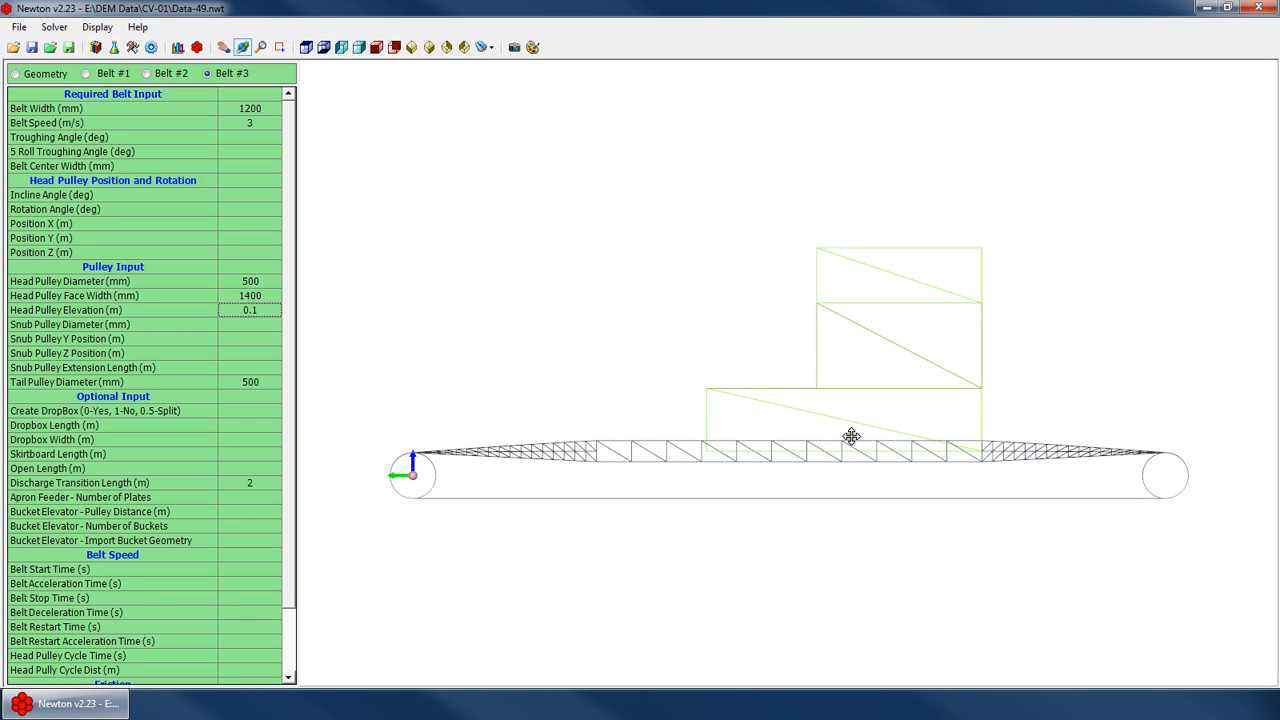
Clear the head pulley elevation
drag(852, 436, 673, 400)
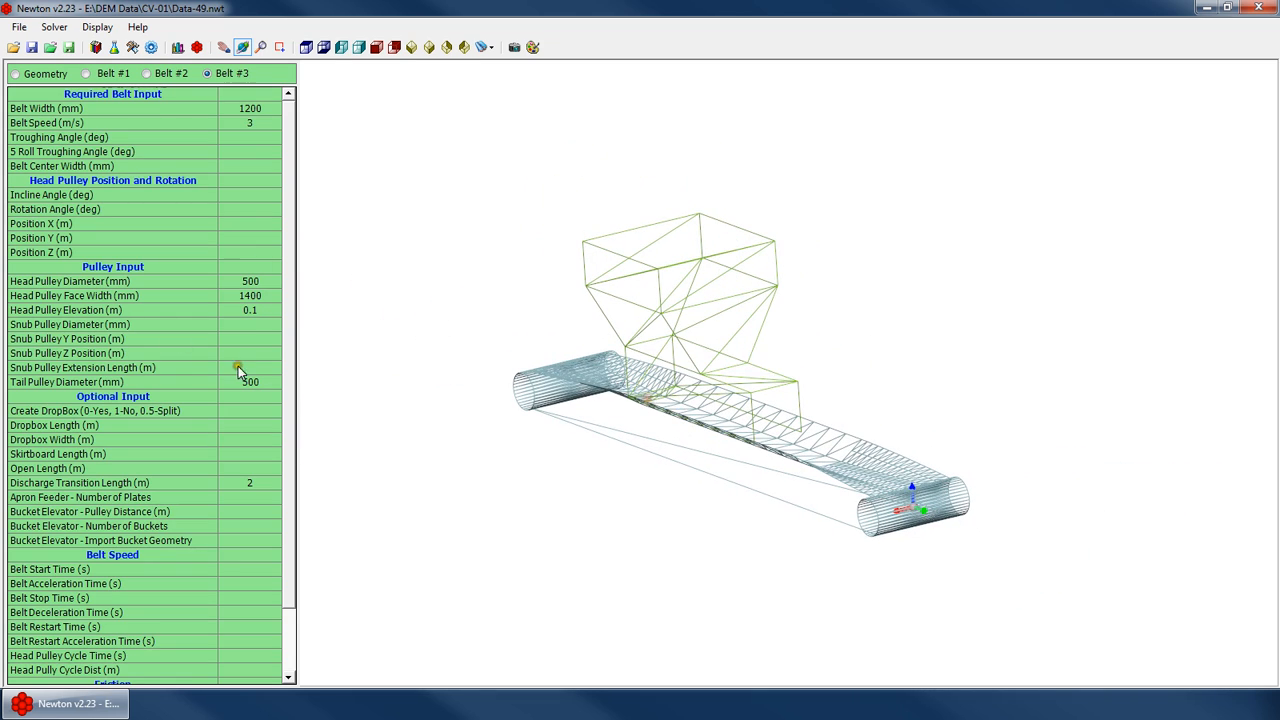
click(249, 340)
click(251, 312)
key(Delete)
key(Up)
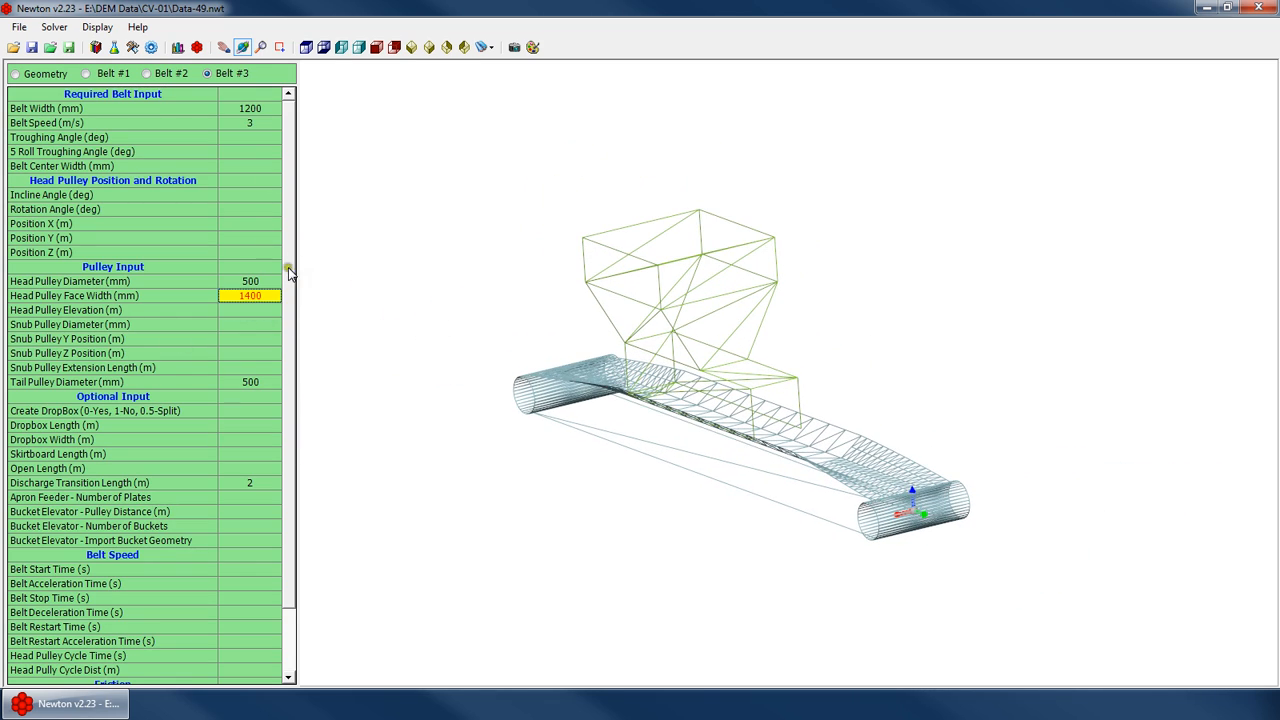
Set the belt center width to 850 mm
click(238, 137)
click(250, 168)
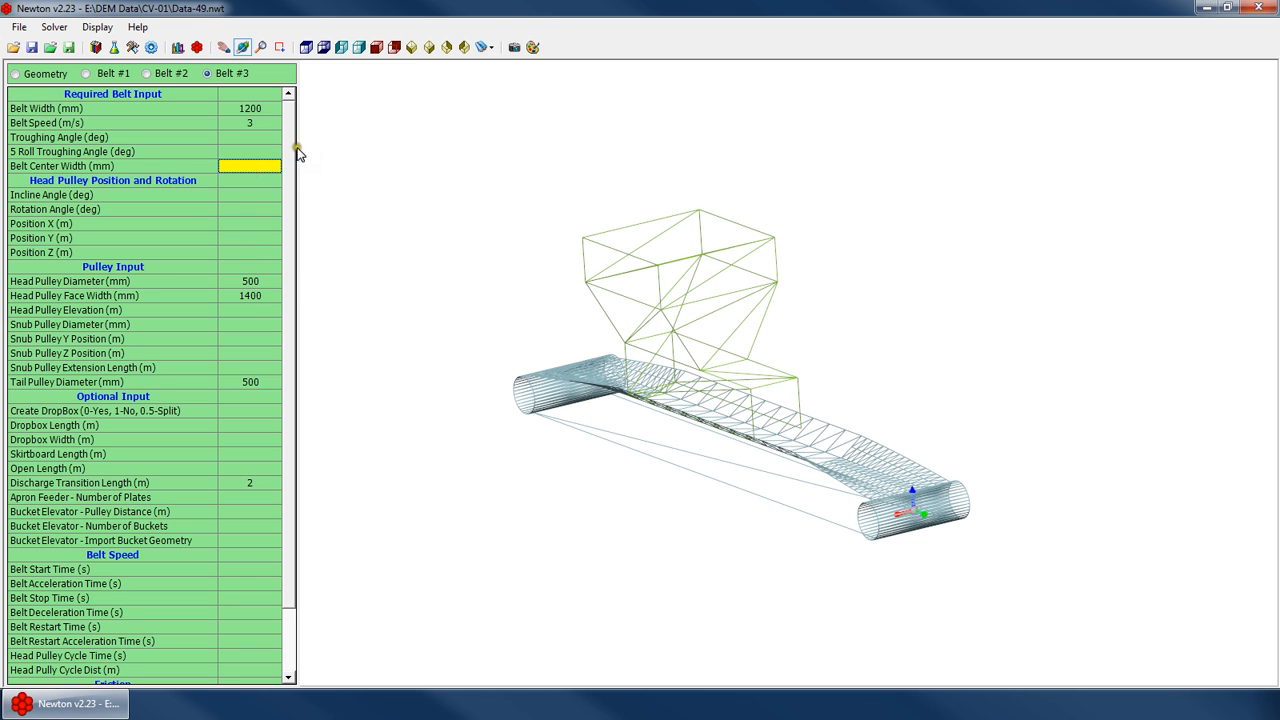
text(850)
key(Return)
scroll(777, 416, up, 5)
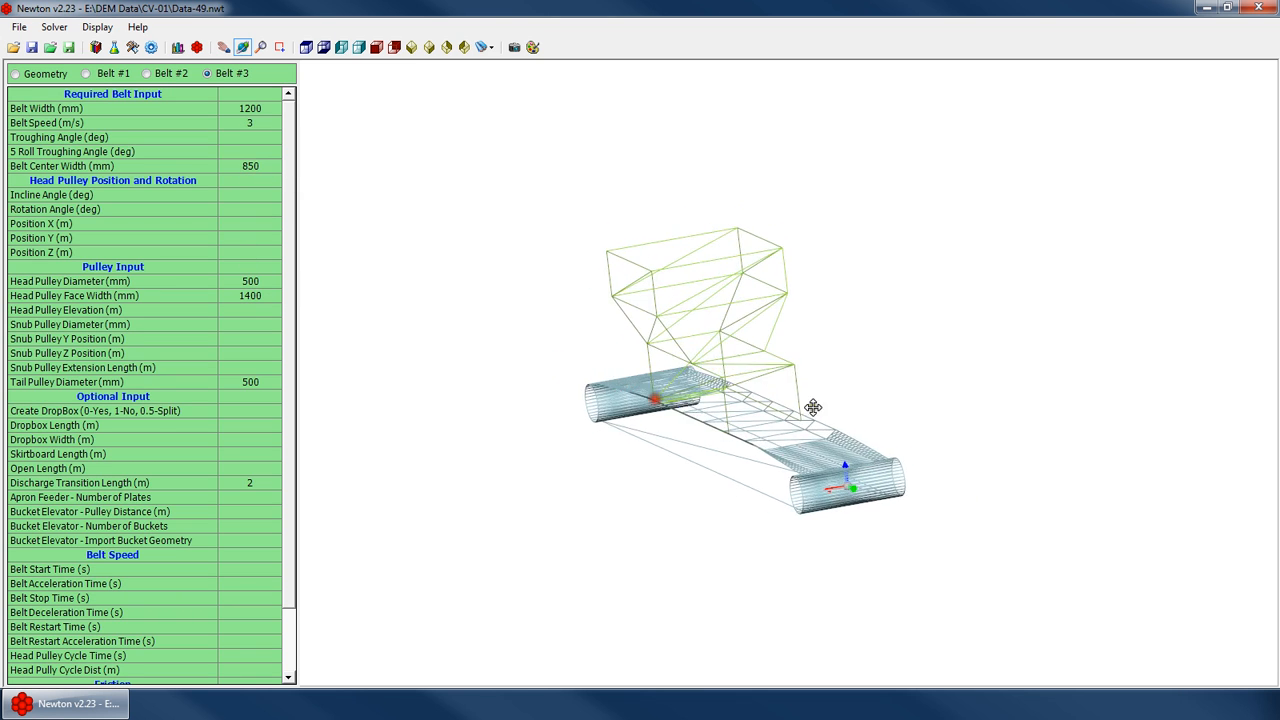
Switch the 3D view to solid display and inspect the belt with the narrower center
scroll(740, 413, down, 5)
drag(777, 416, 720, 520)
scroll(714, 367, up, 4)
scroll(789, 460, down, 3)
scroll(720, 520, up, 3)
scroll(720, 520, down, 4)
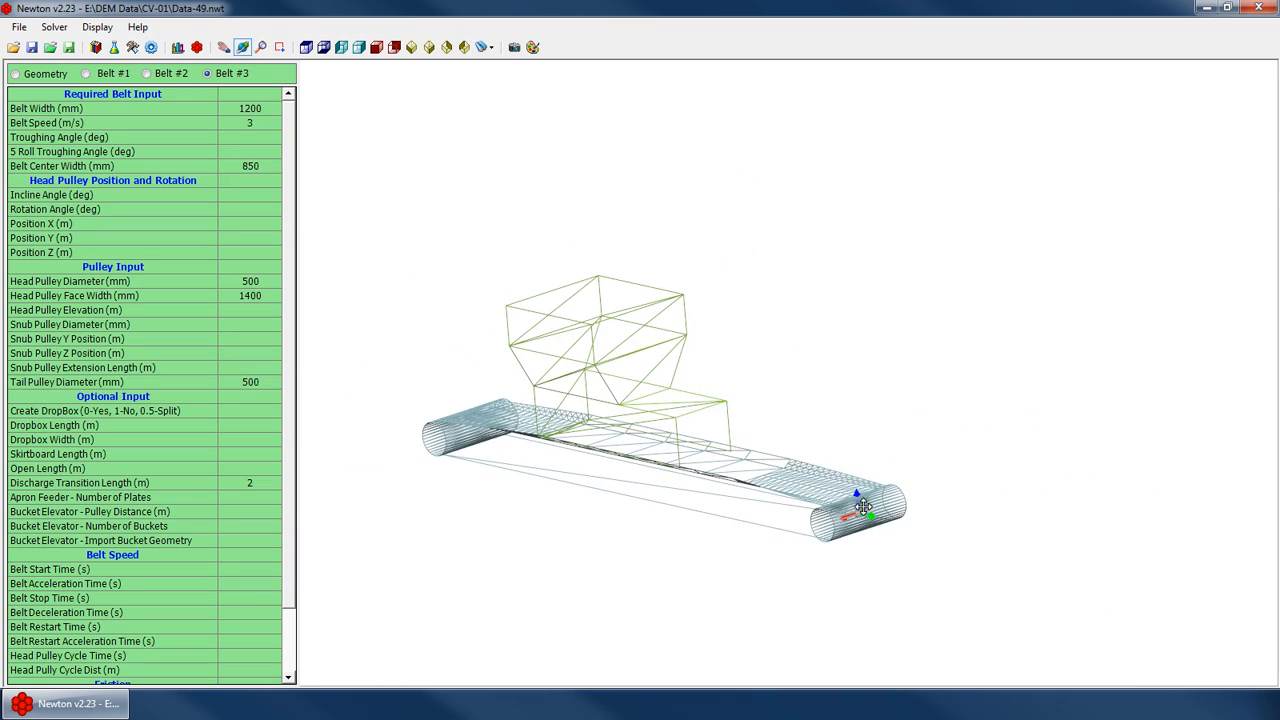
drag(470, 462, 529, 486)
right_click(736, 346)
click(826, 524)
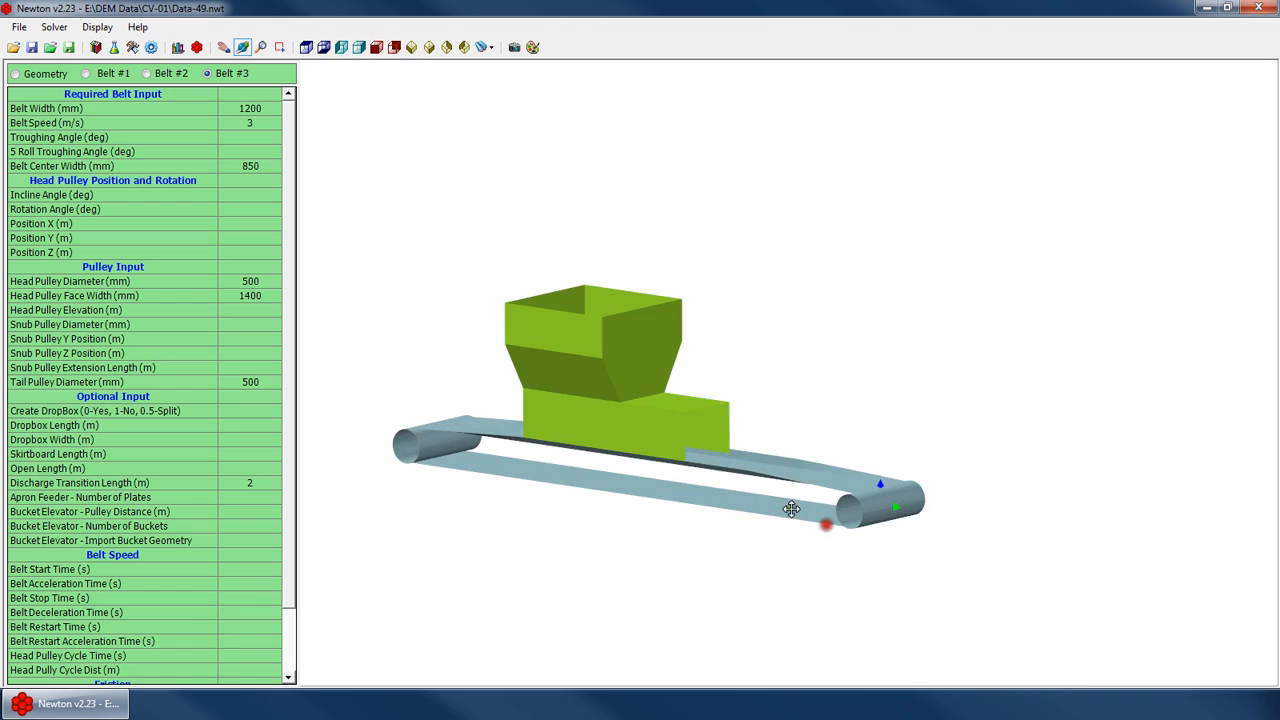
drag(791, 509, 638, 450)
scroll(682, 497, up, 4)
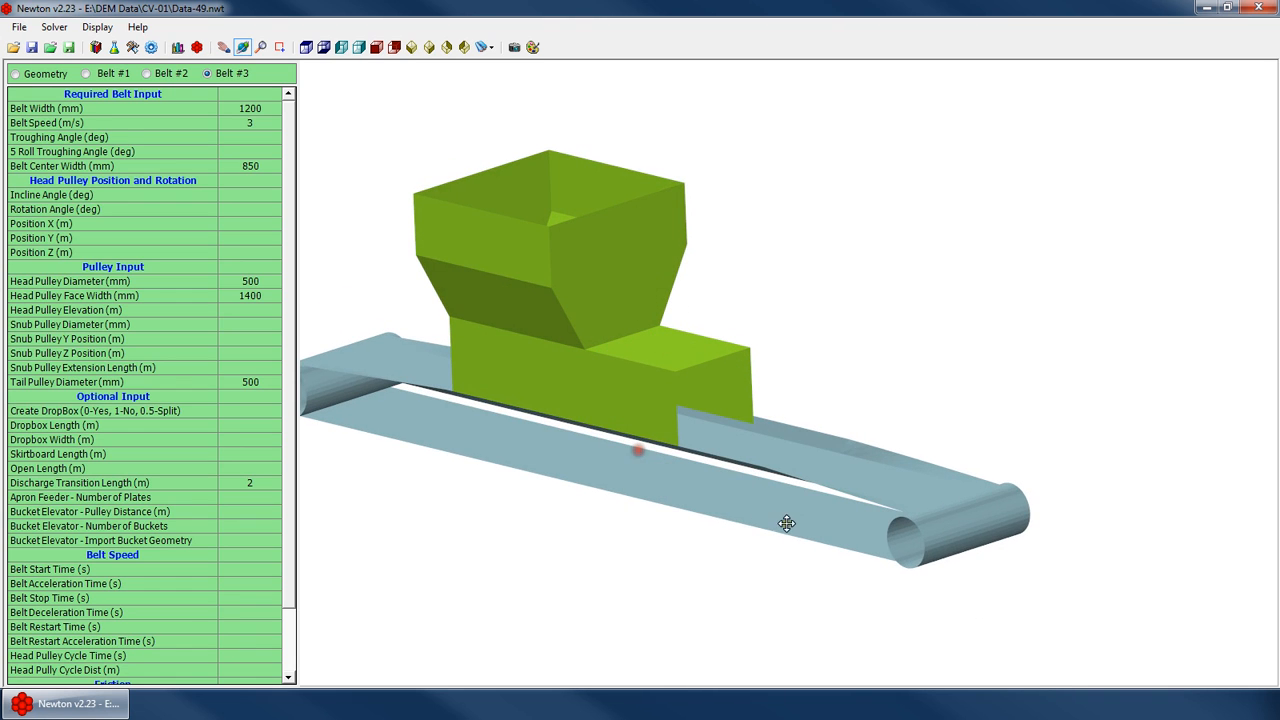
Clear the head pulley face width
click(254, 312)
click(248, 296)
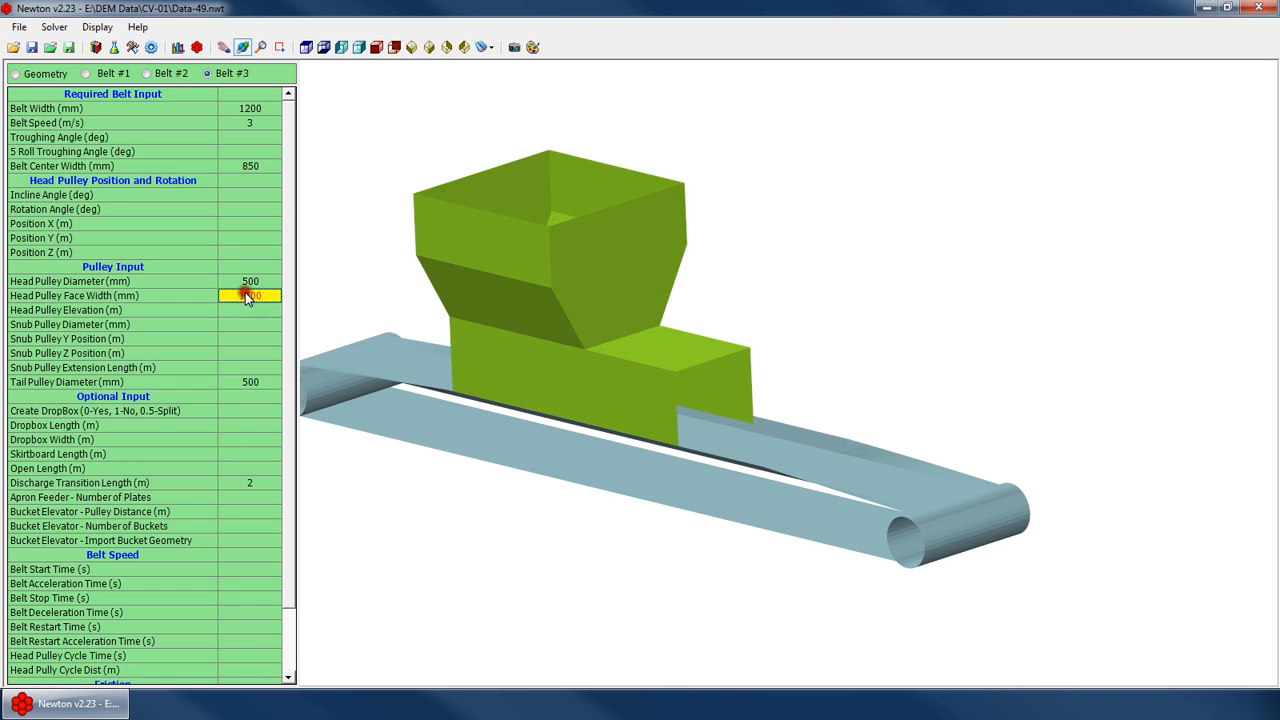
key(Delete)
drag(600, 322, 714, 321)
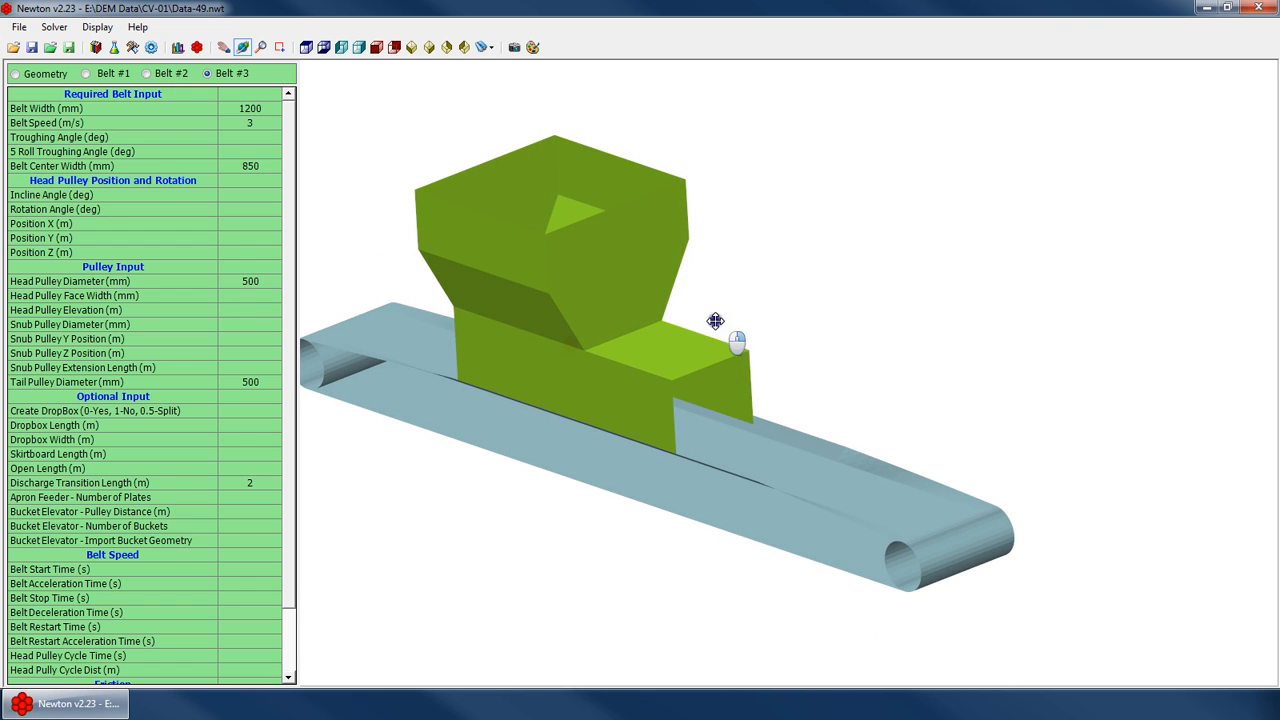
Switch the 3D view back to wireframe display
right_click(883, 323)
click(986, 529)
drag(760, 514, 335, 413)
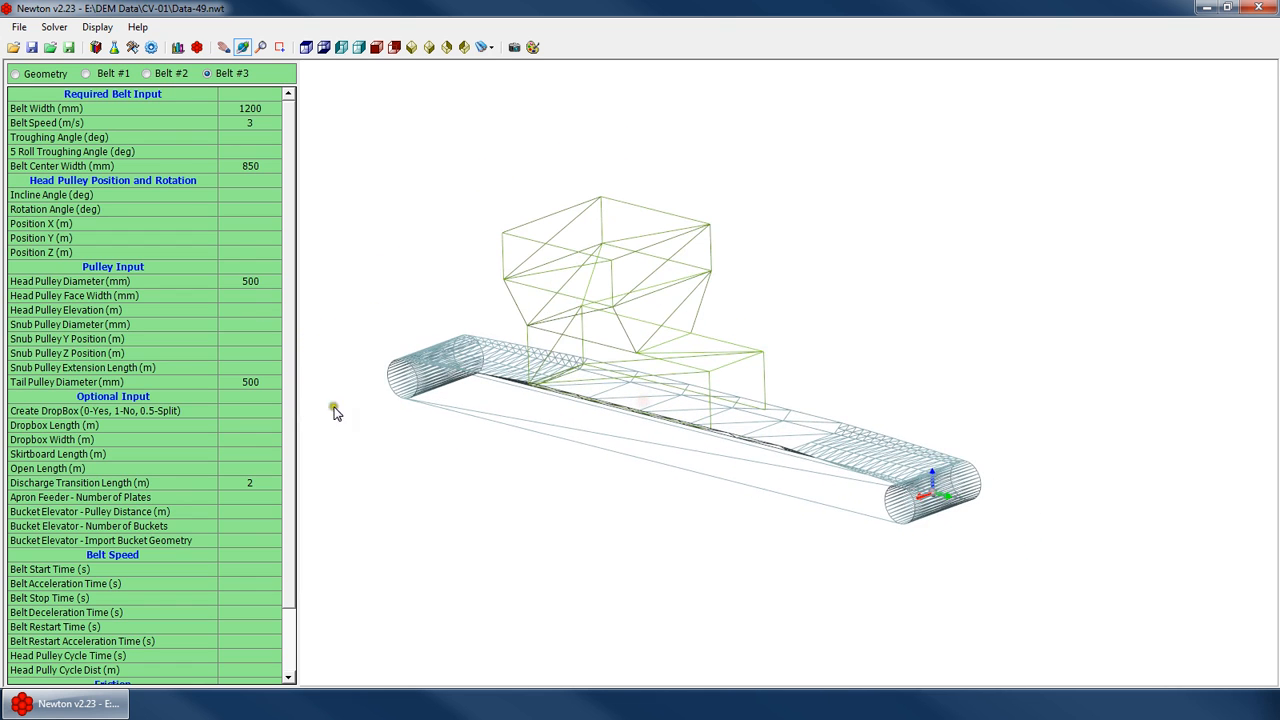
Clear the tail pulley diameter and the belt center width
click(249, 385)
key(Delete)
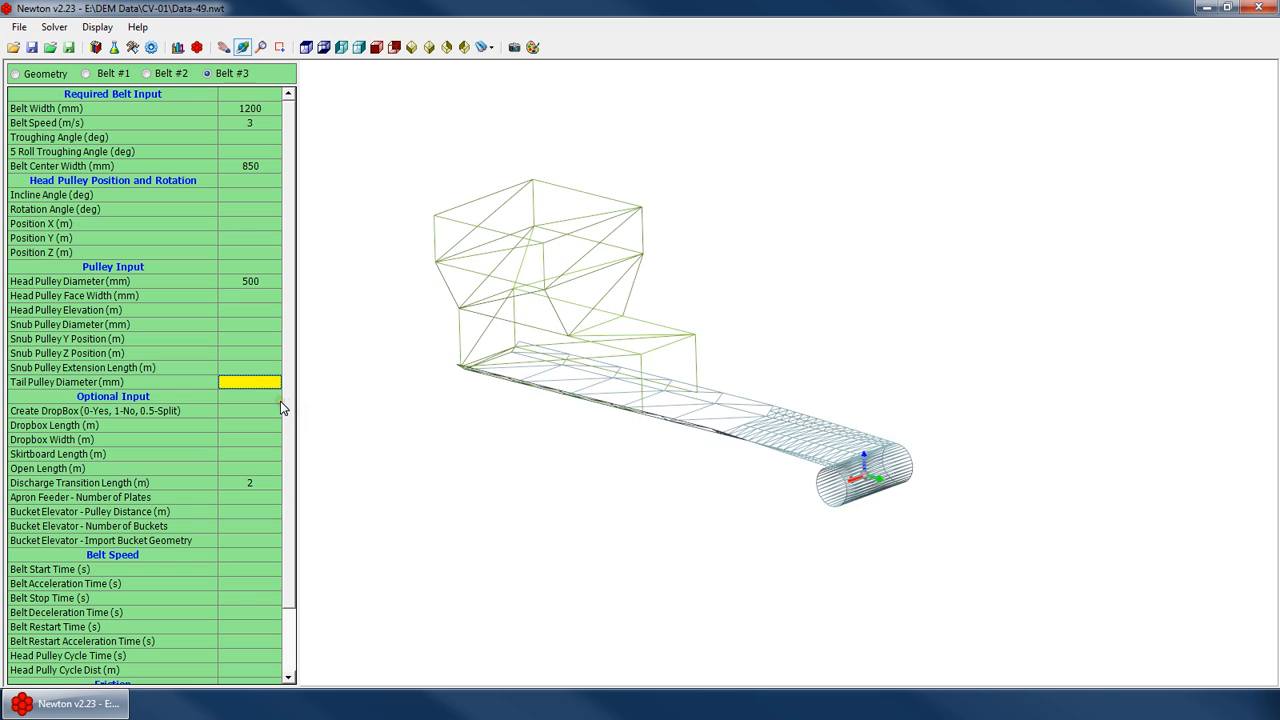
drag(605, 393, 569, 383)
click(249, 166)
key(Delete)
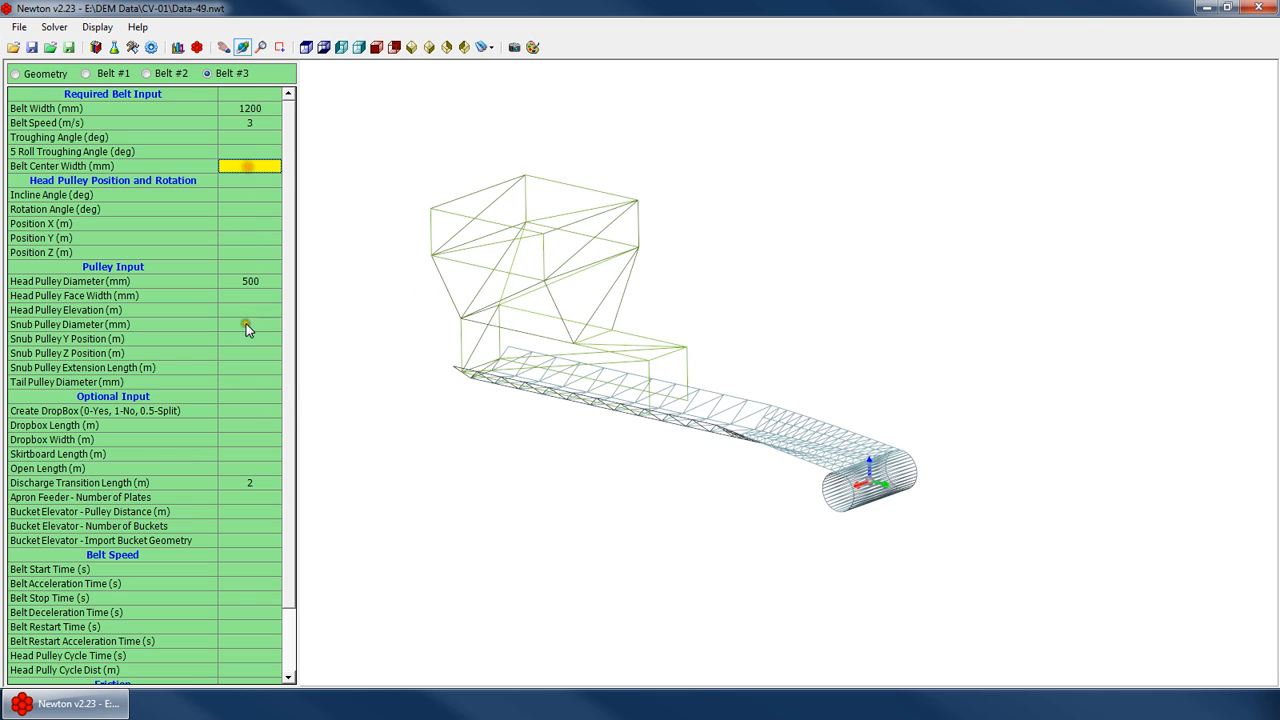
Set the Create DropBox option to 1 so no drop box is created
click(246, 410)
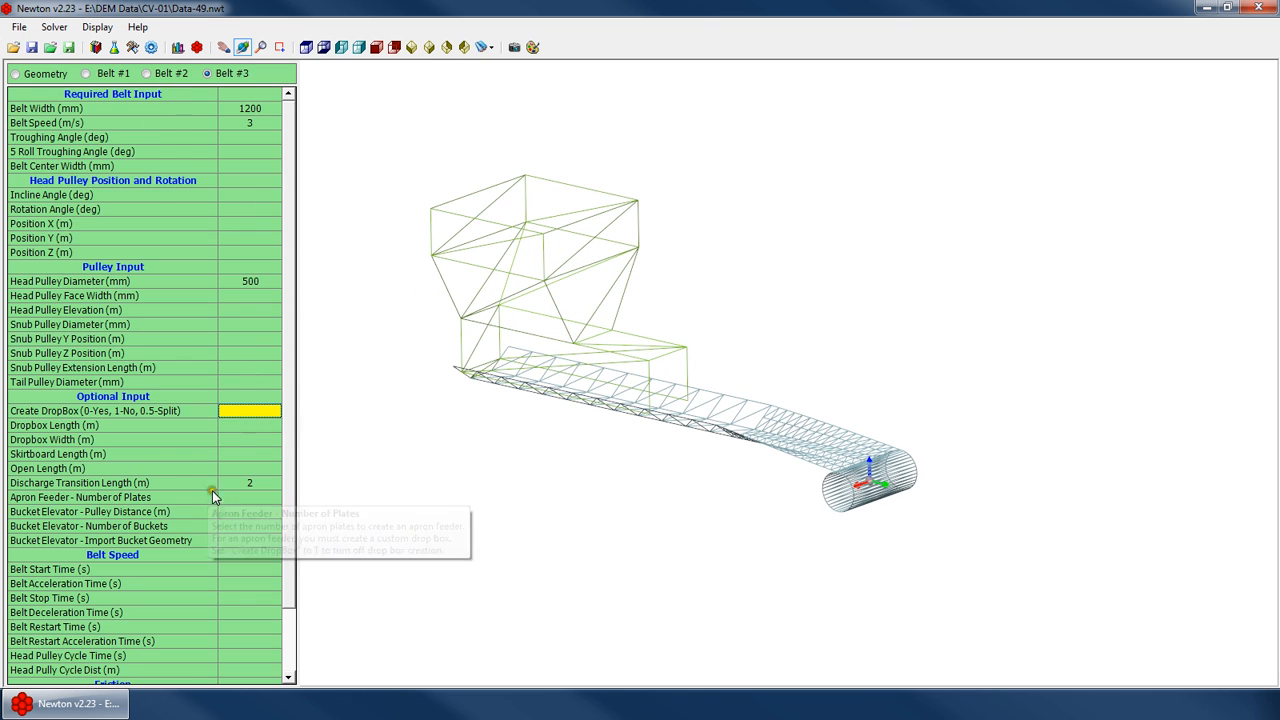
mouse_move(578, 303)
mouse_down()
mouse_move(543, 289)
mouse_move(573, 304)
mouse_up()
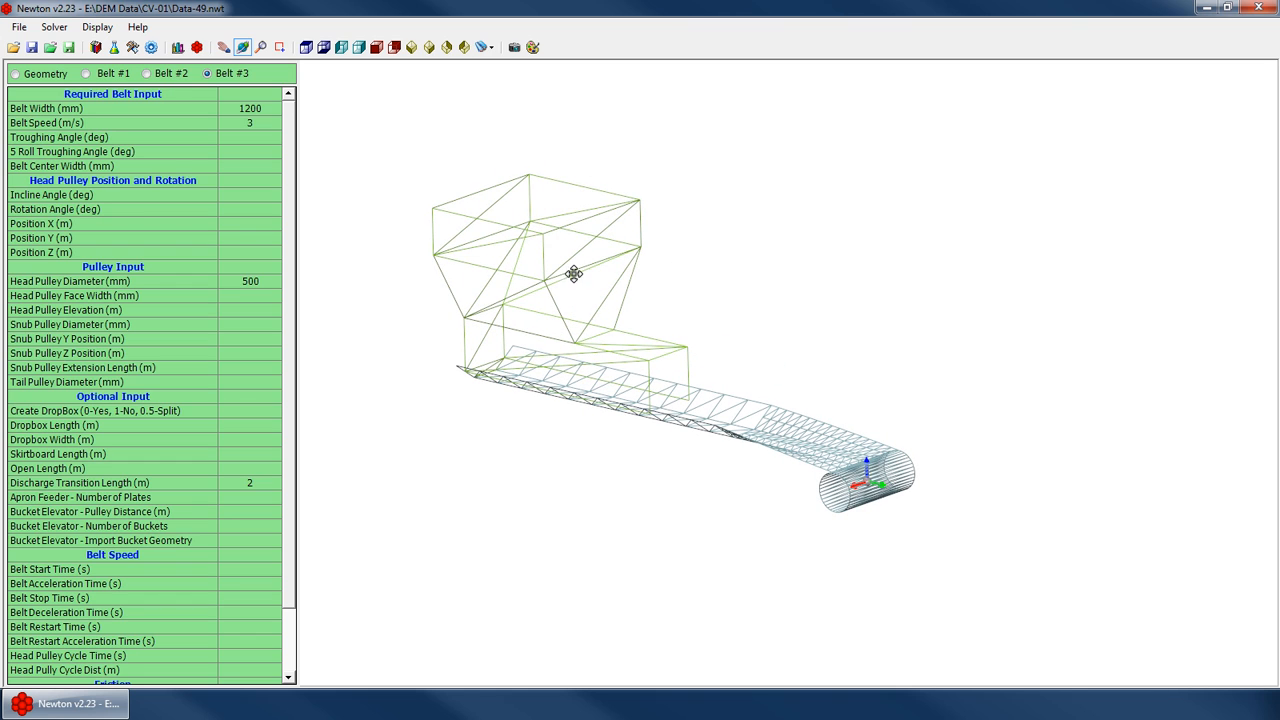
scroll(530, 355, up, 2)
click(262, 456)
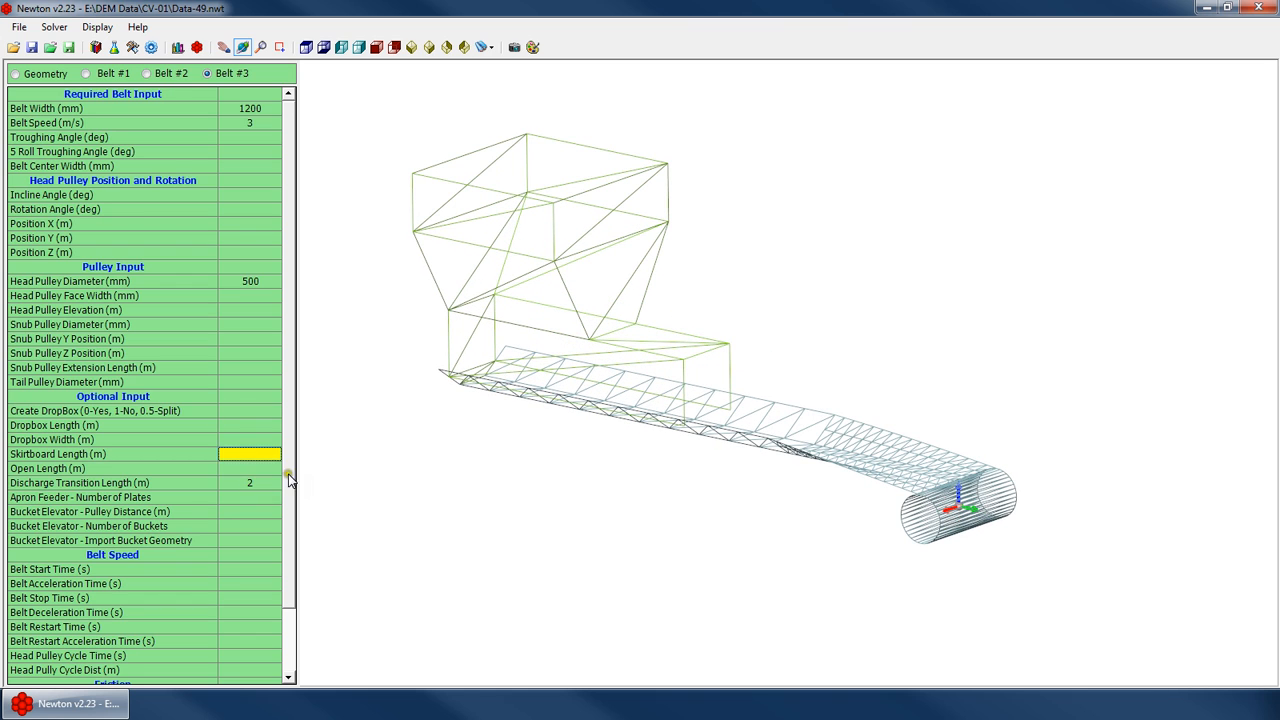
key(Up)
key(Up)
key(Up)
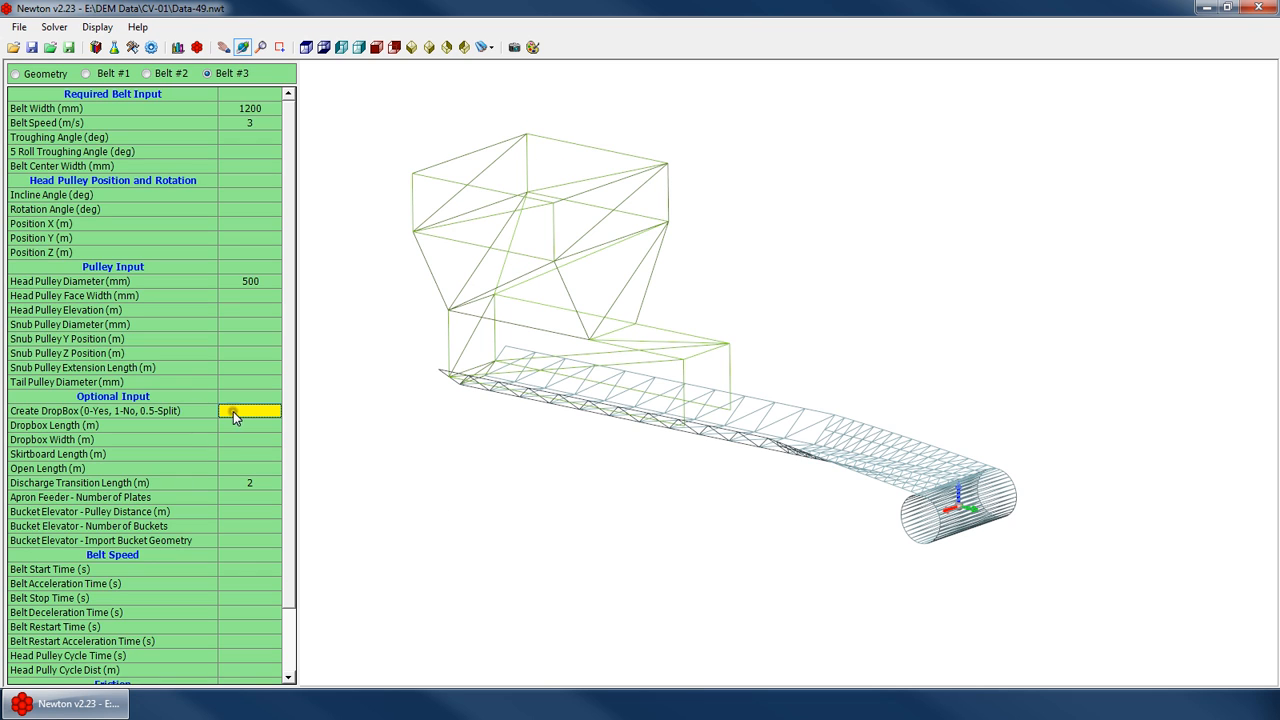
text(1)
key(Return)
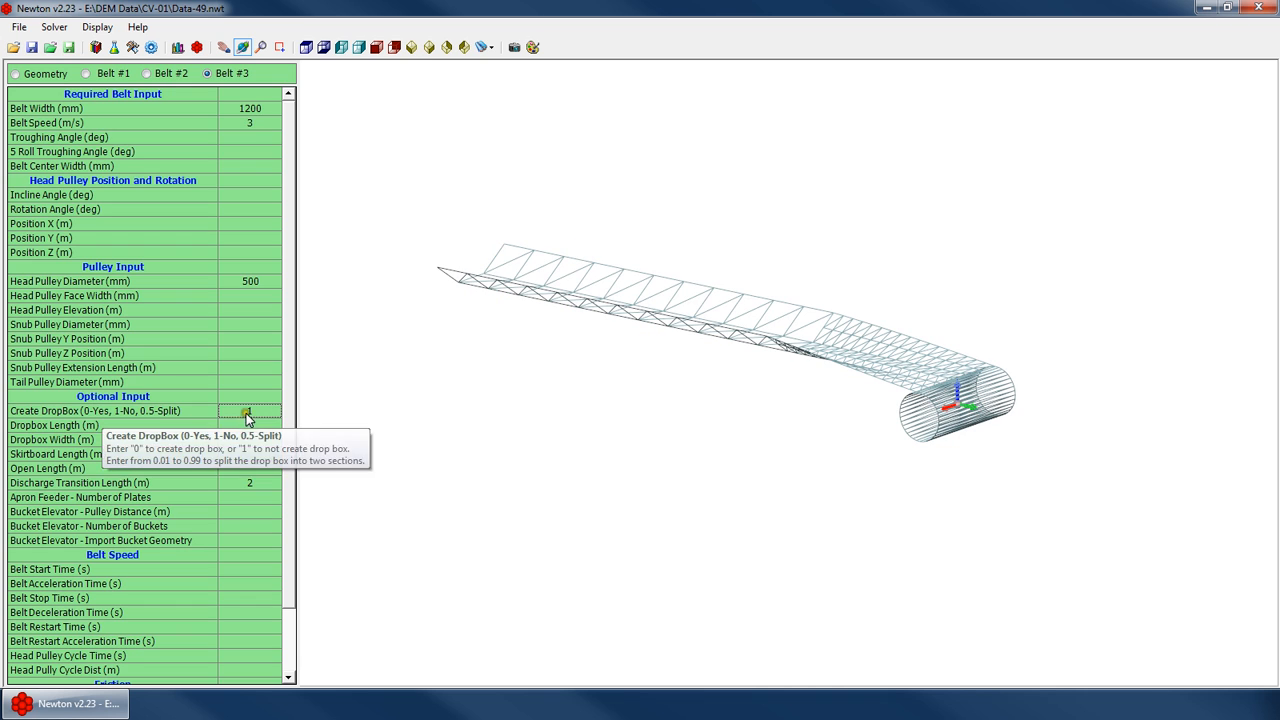
Clear the Create DropBox value to bring the drop box back
scroll(570, 348, up, 1)
scroll(628, 275, down, 5)
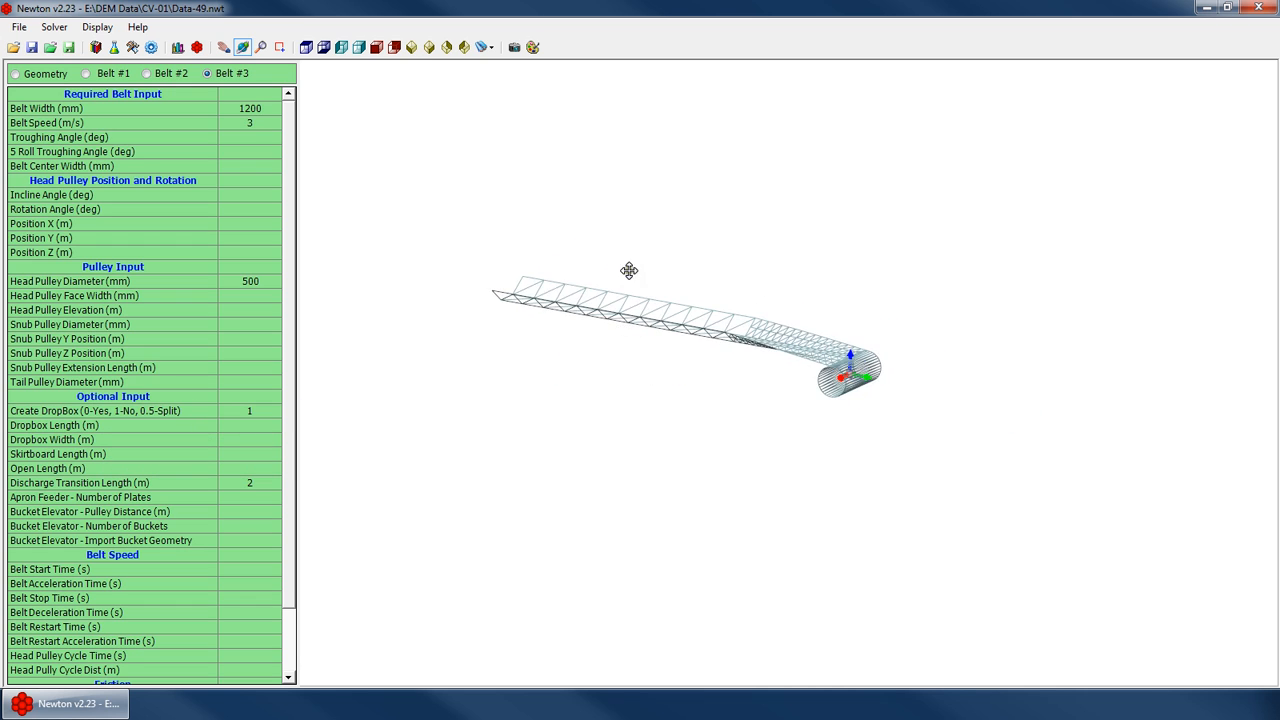
drag(630, 271, 697, 322)
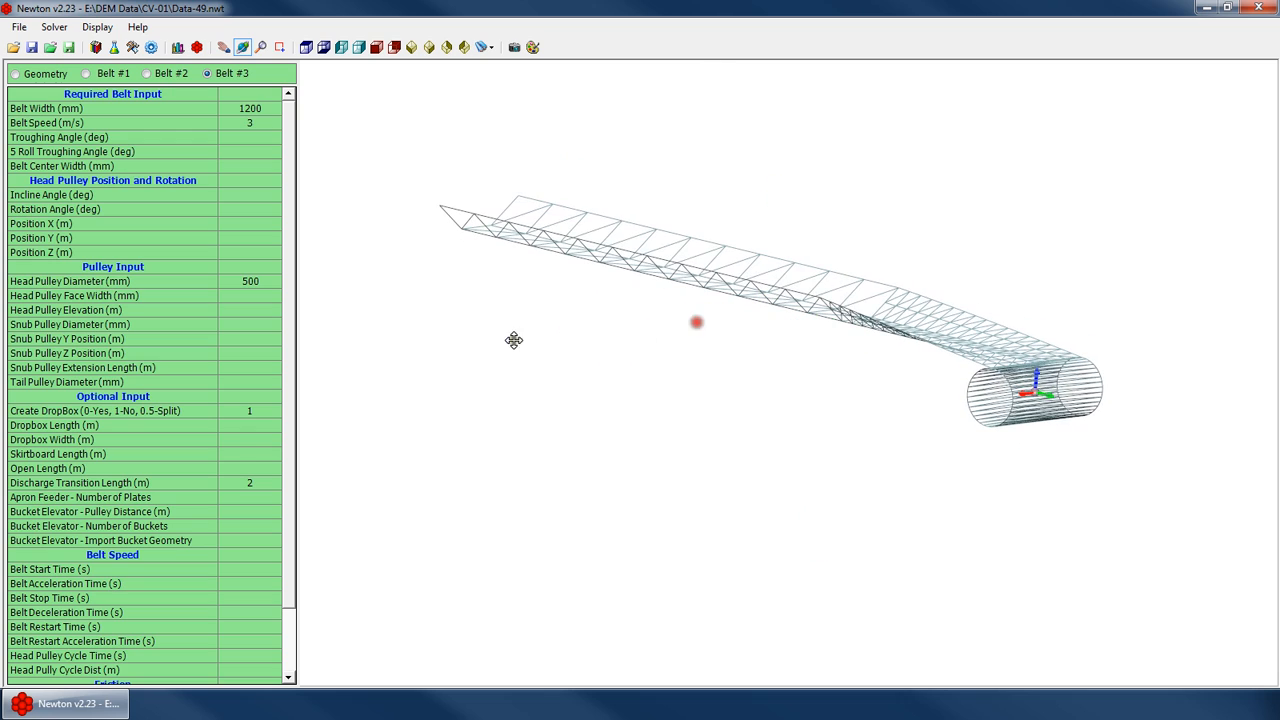
click(251, 433)
click(262, 400)
click(272, 415)
key(Delete)
drag(600, 314, 630, 266)
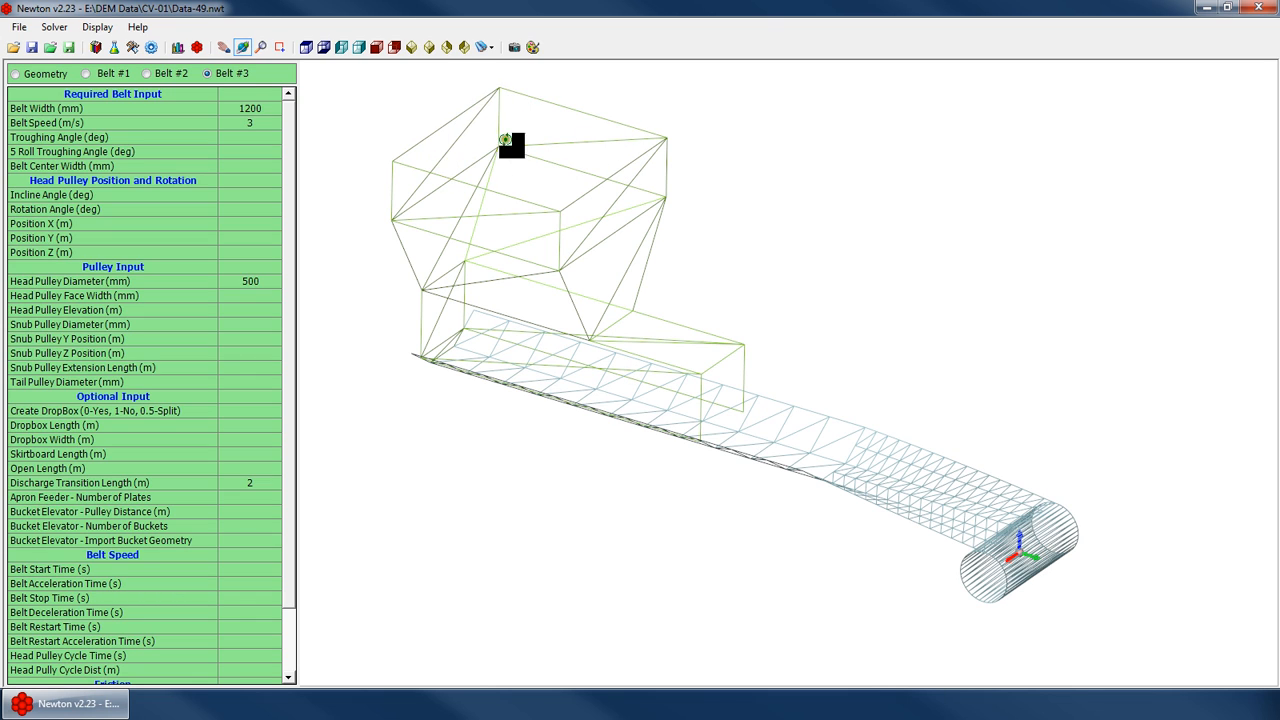
Set the Create DropBox value to 0.5 to split the drop box, and switch to solid display
click(258, 412)
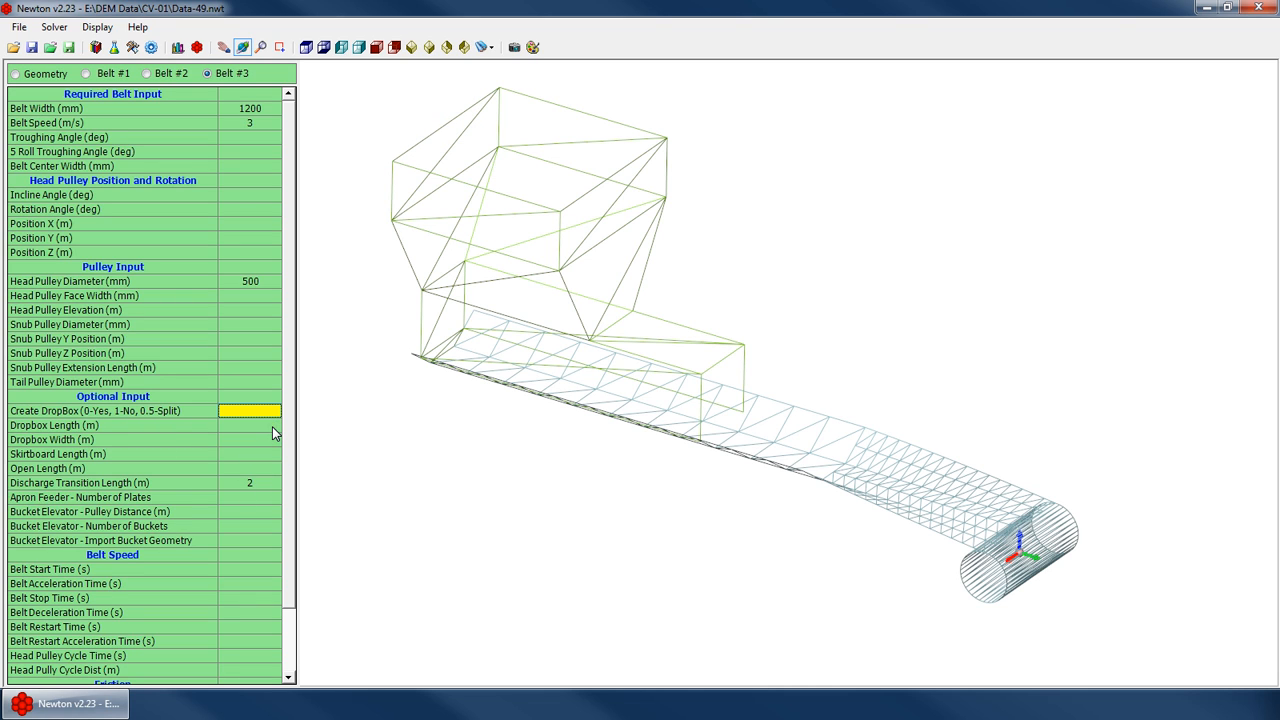
key(Return)
right_click(683, 234)
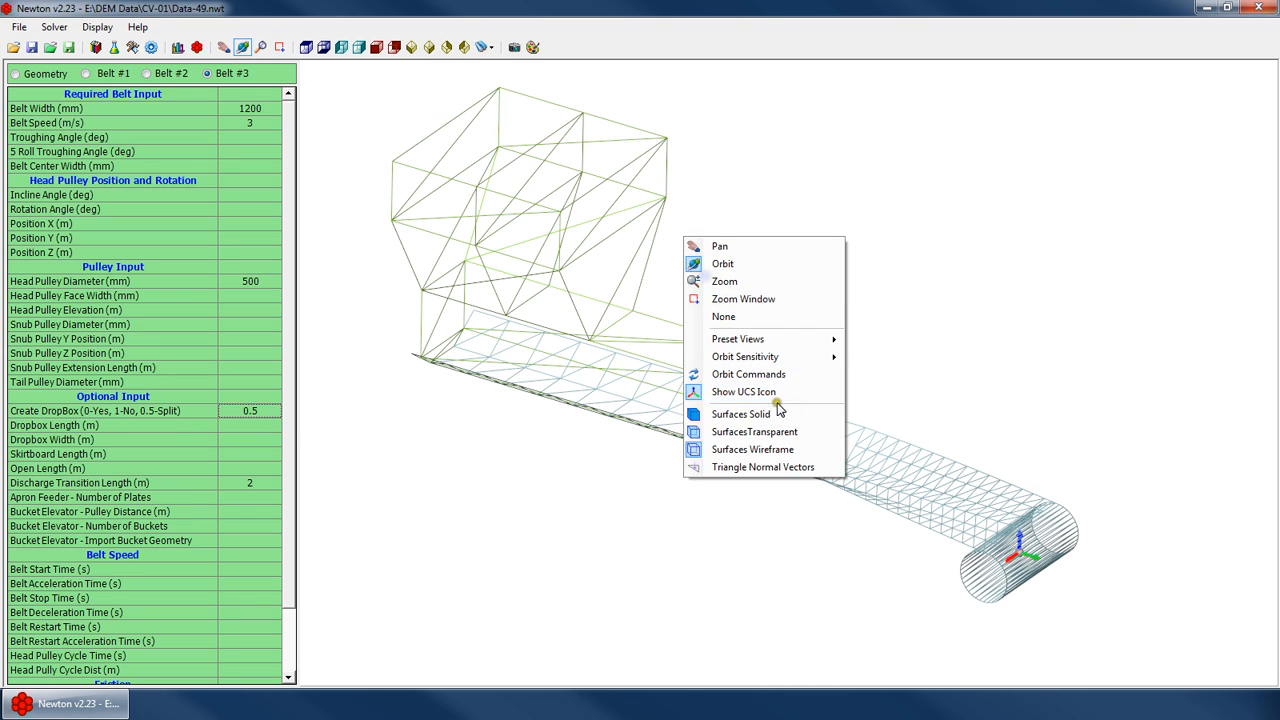
click(775, 413)
Change the drop box split value to 0.8
drag(603, 267, 453, 380)
key(Up)
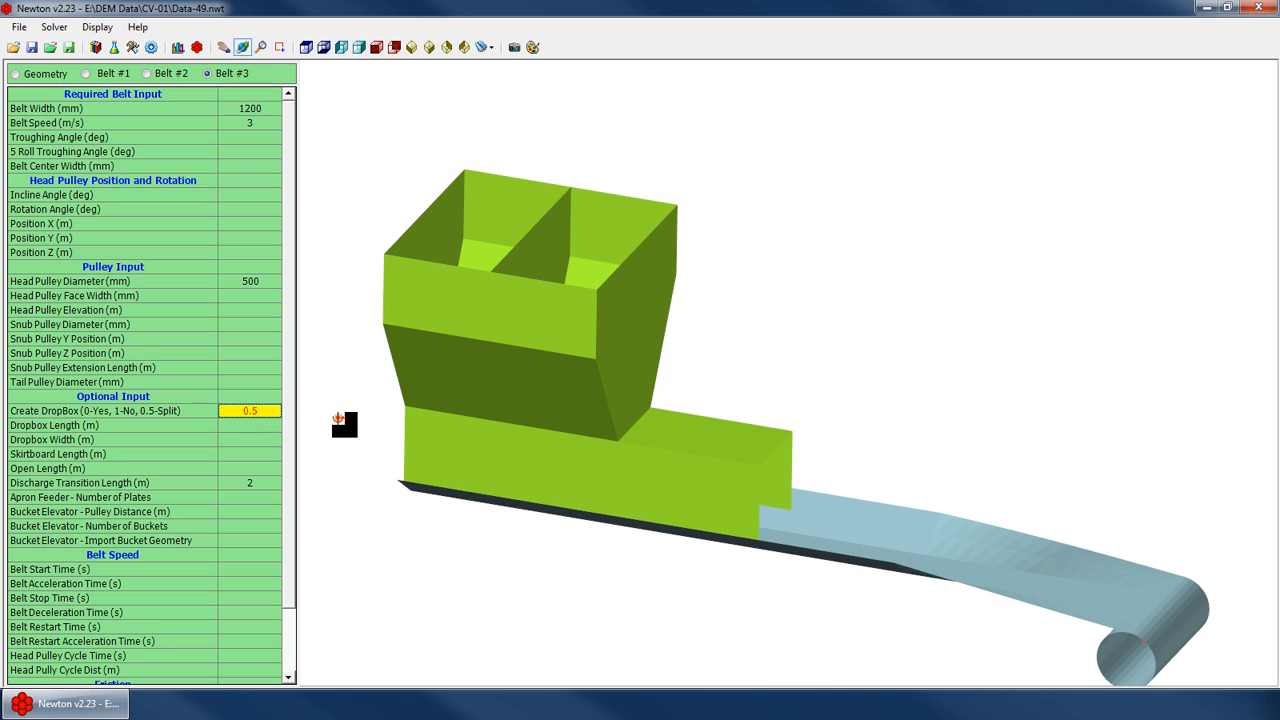
text(0.8)
key(Return)
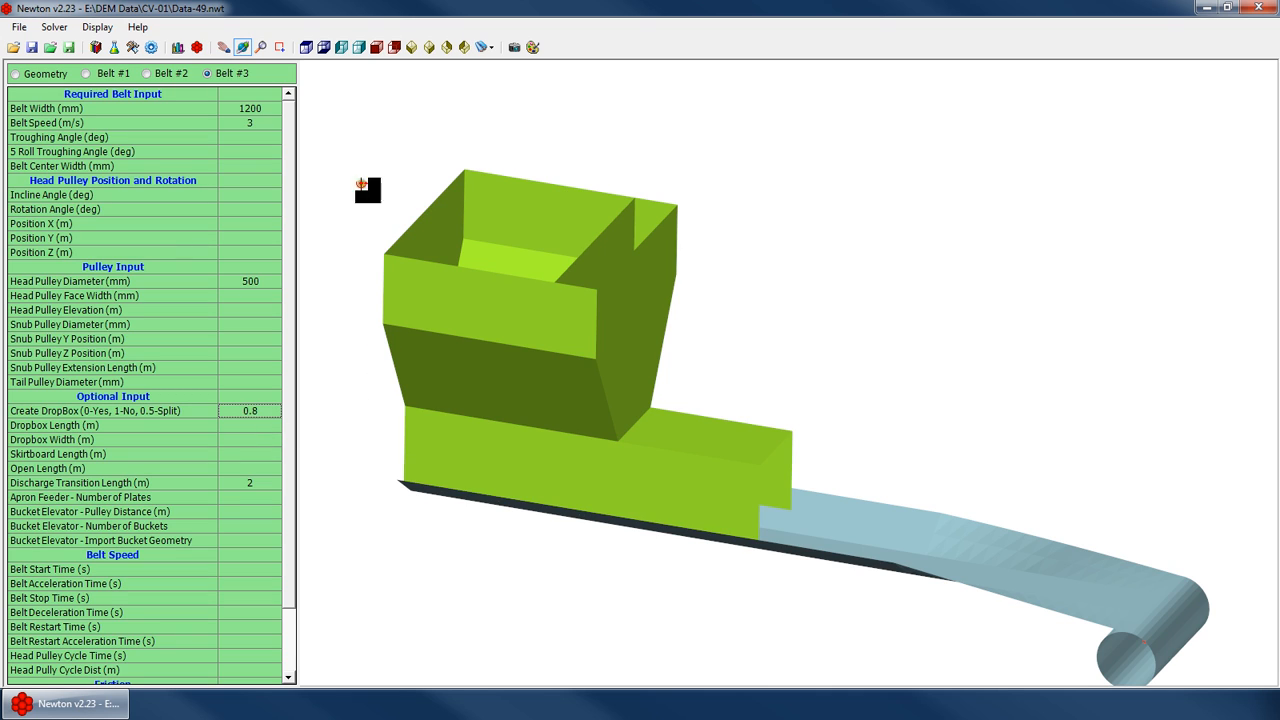
Change the drop box split value to 0.1
click(234, 424)
key(Up)
text(0.1)
key(Return)
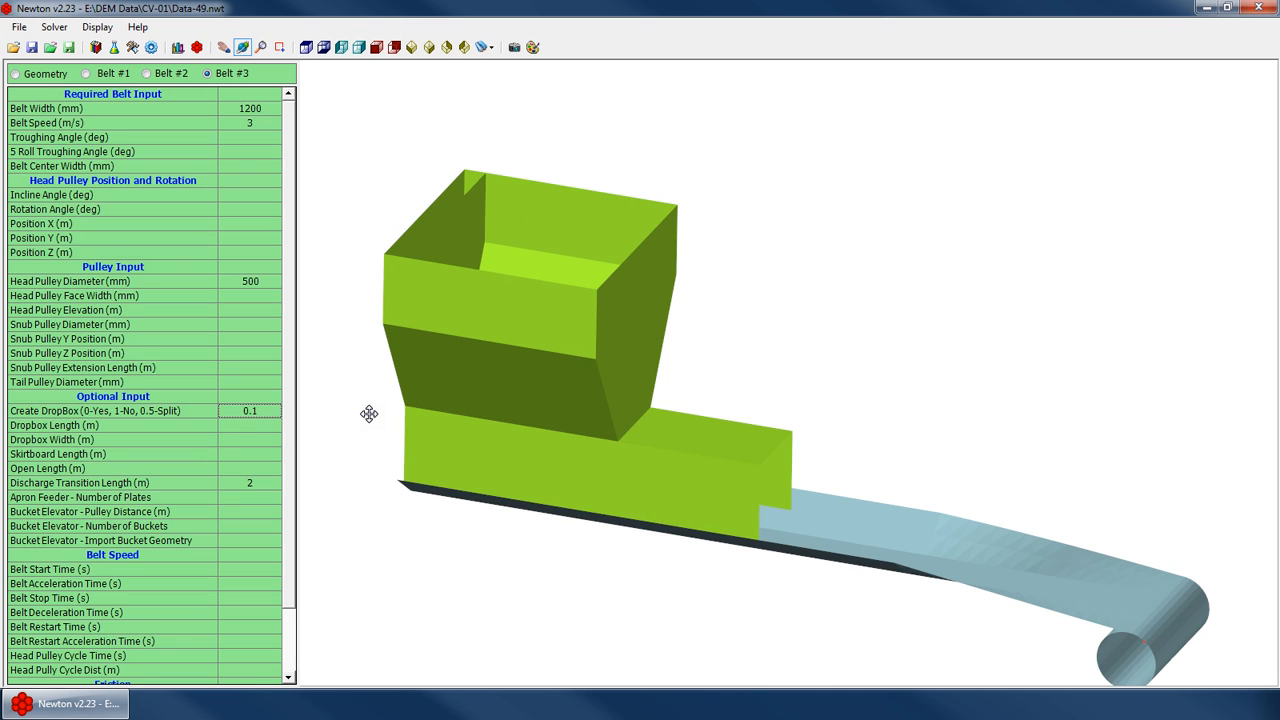
mouse_move(469, 298)
mouse_down()
mouse_move(577, 286)
mouse_move(519, 343)
mouse_move(631, 297)
mouse_move(480, 317)
mouse_up()
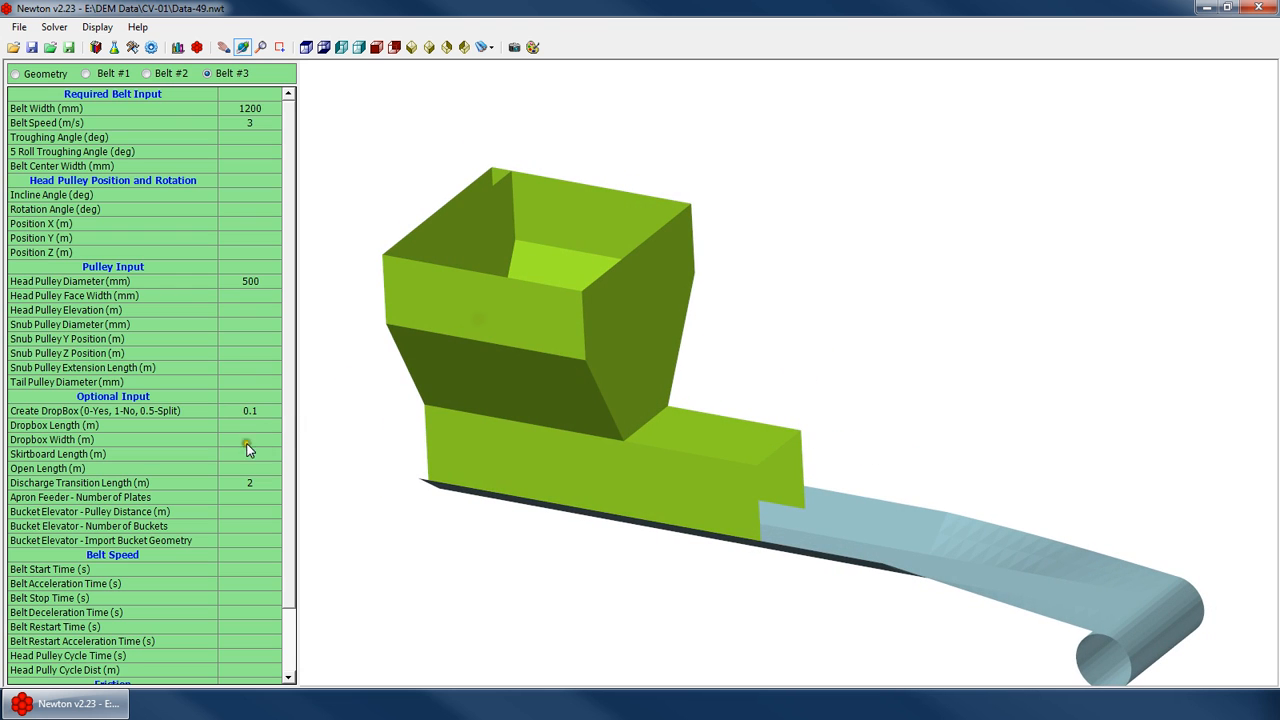
Clear the Create DropBox value and switch the 3D view back to wireframe display
click(253, 412)
right_click(680, 206)
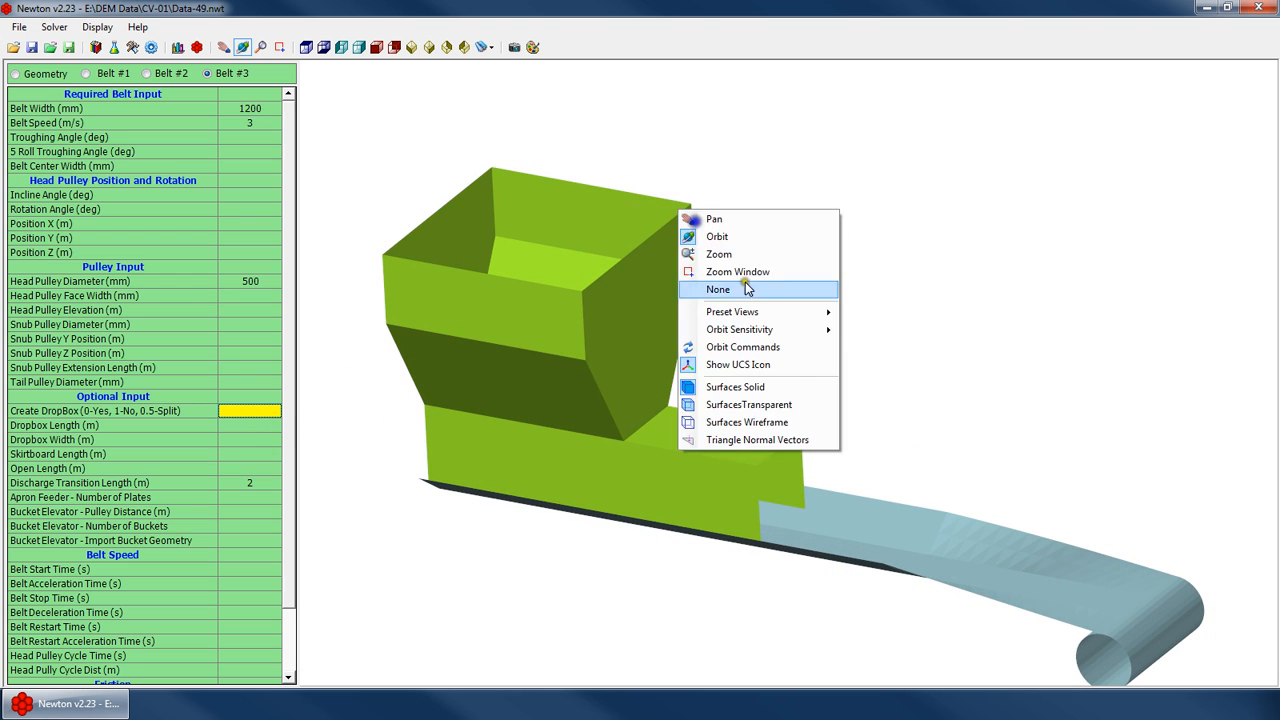
click(757, 424)
Set the dropbox length to 5 m
scroll(637, 299, down, 3)
drag(671, 392, 633, 367)
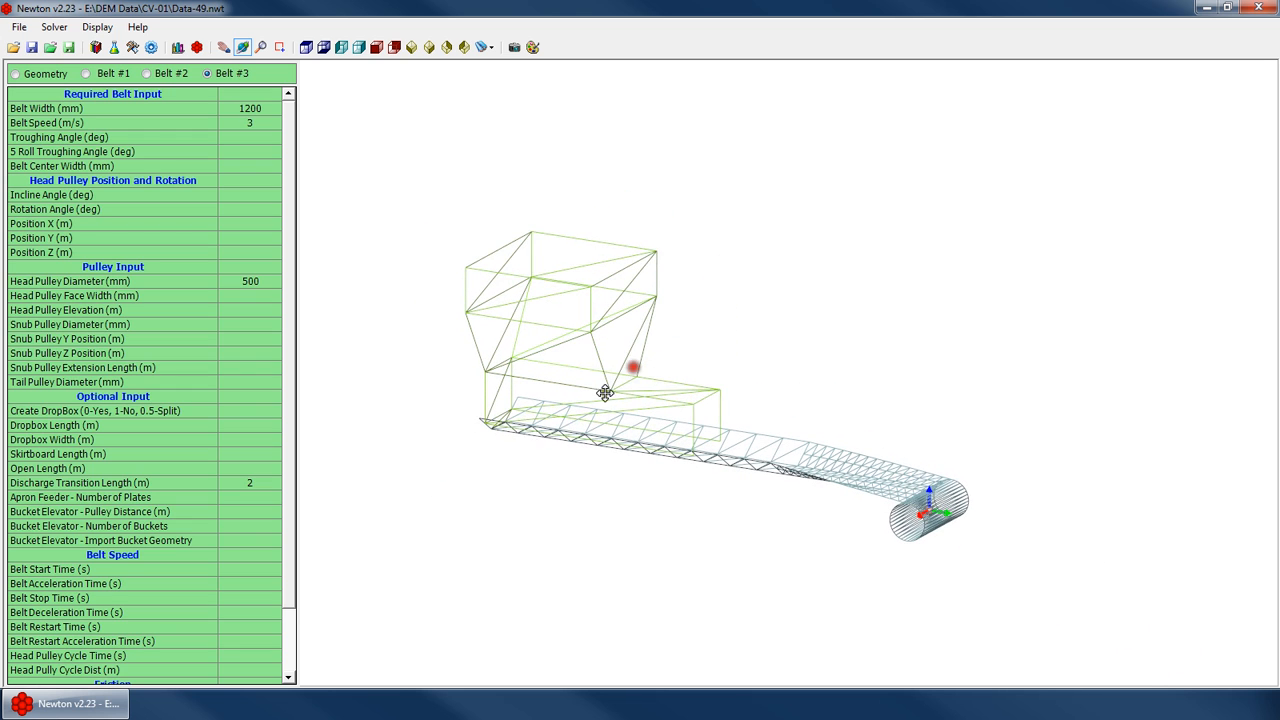
drag(558, 393, 567, 390)
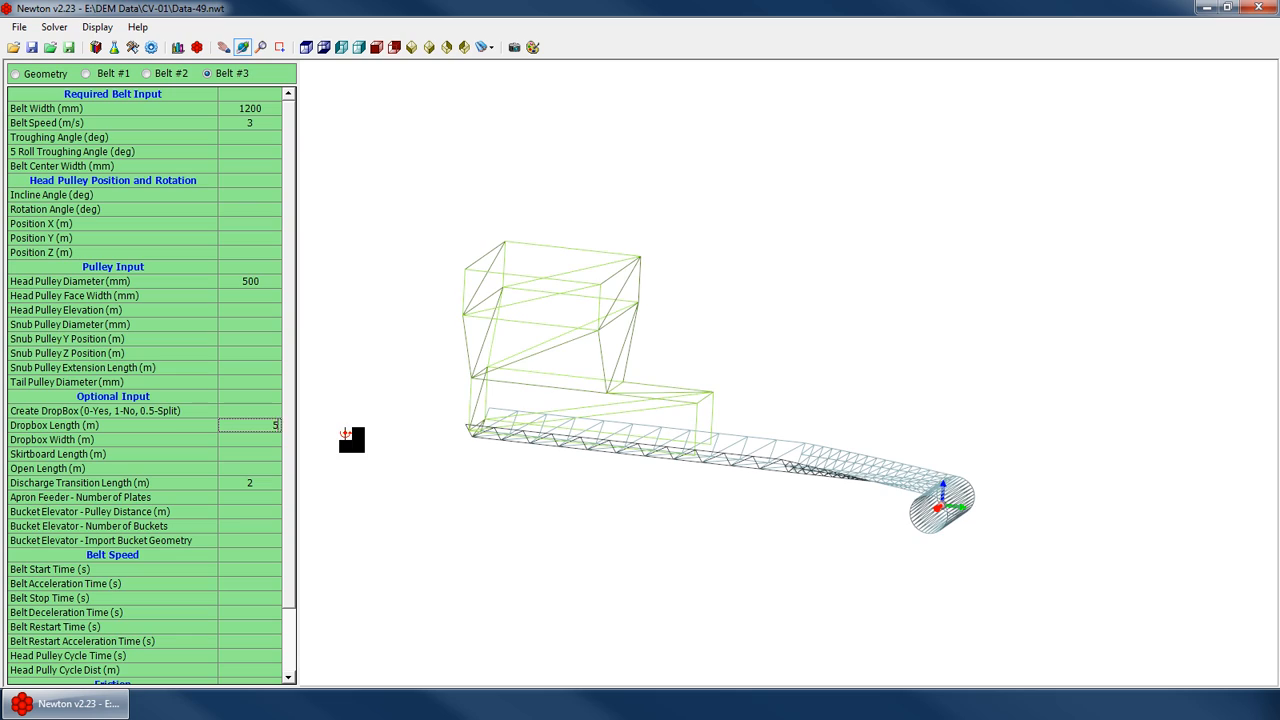
key(Return)
Clear the dropbox length value
right_click(505, 348)
drag(737, 322, 706, 357)
click(256, 438)
click(259, 426)
key(Delete)
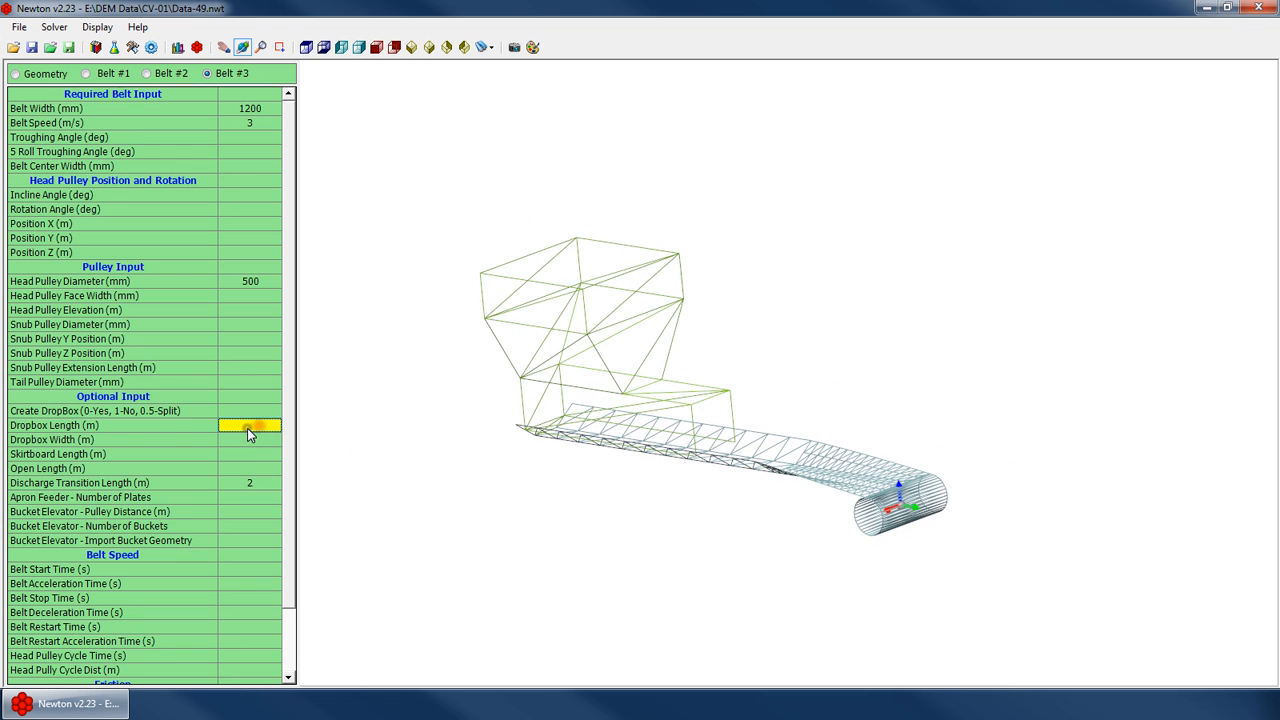
Set the dropbox width to 5 m and inspect the widened drop box from several angles
click(256, 439)
text(5)
key(Return)
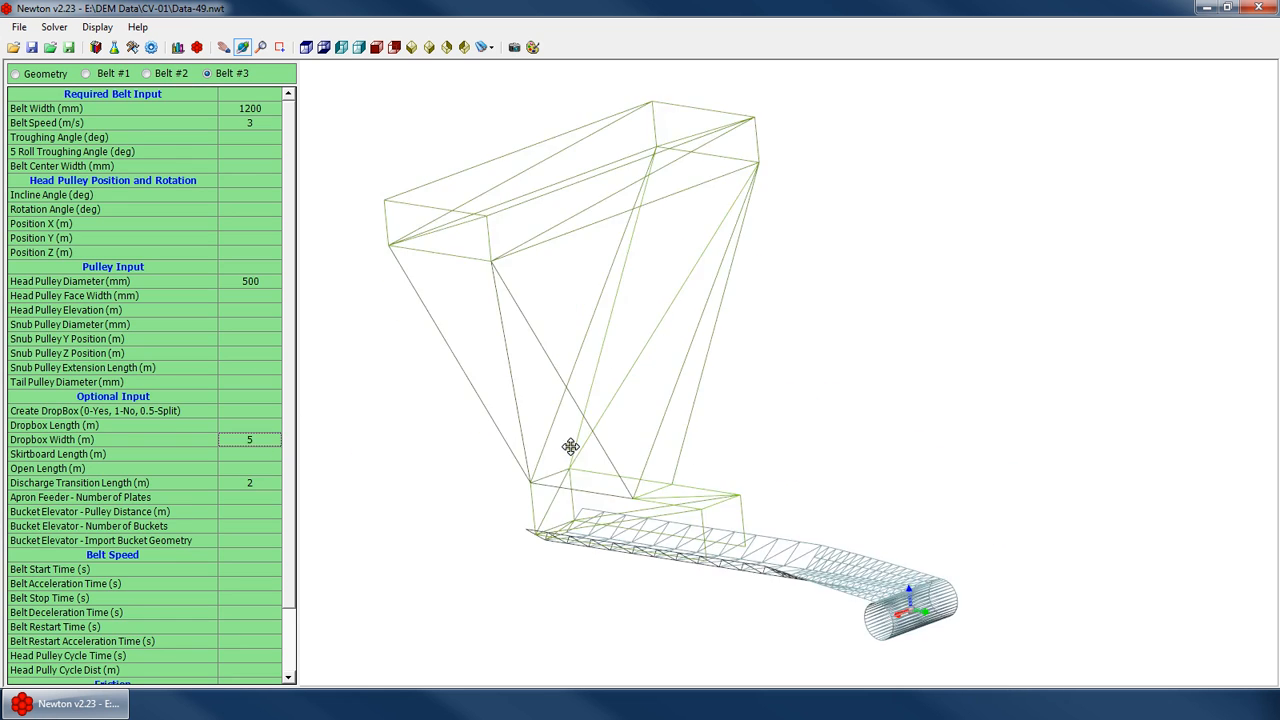
drag(518, 458, 572, 494)
scroll(509, 314, down, 4)
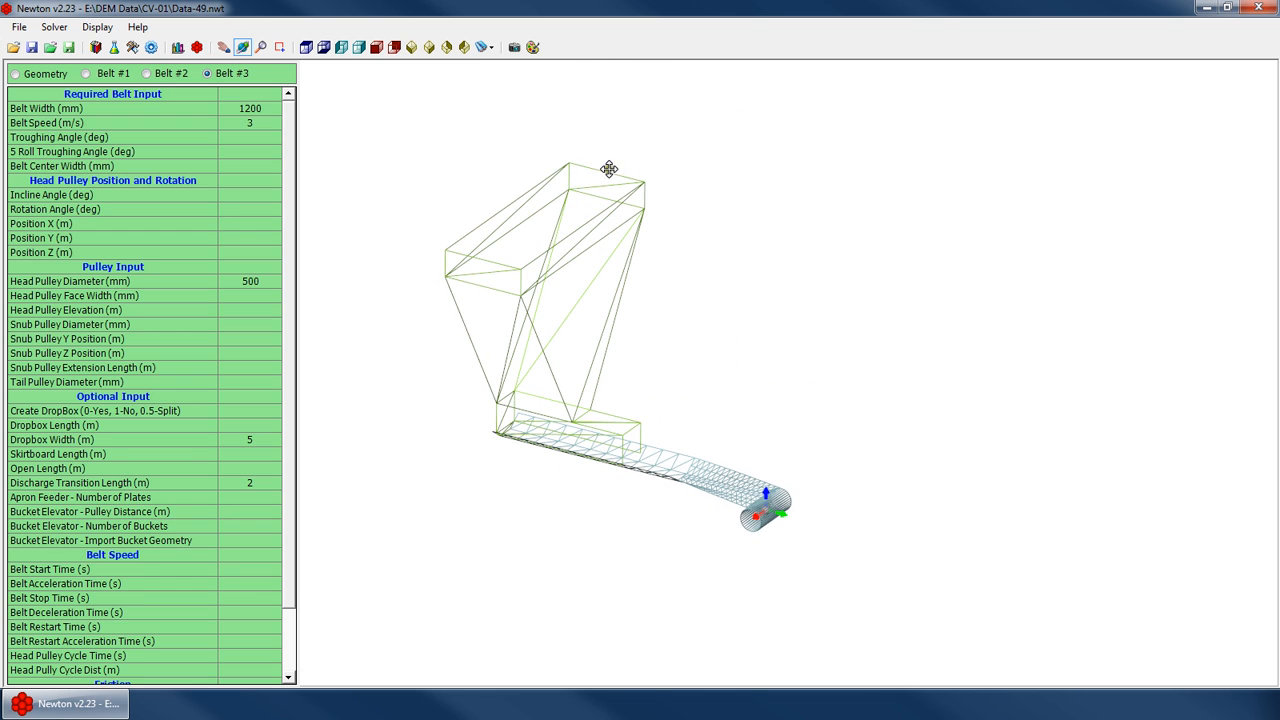
drag(620, 439, 465, 331)
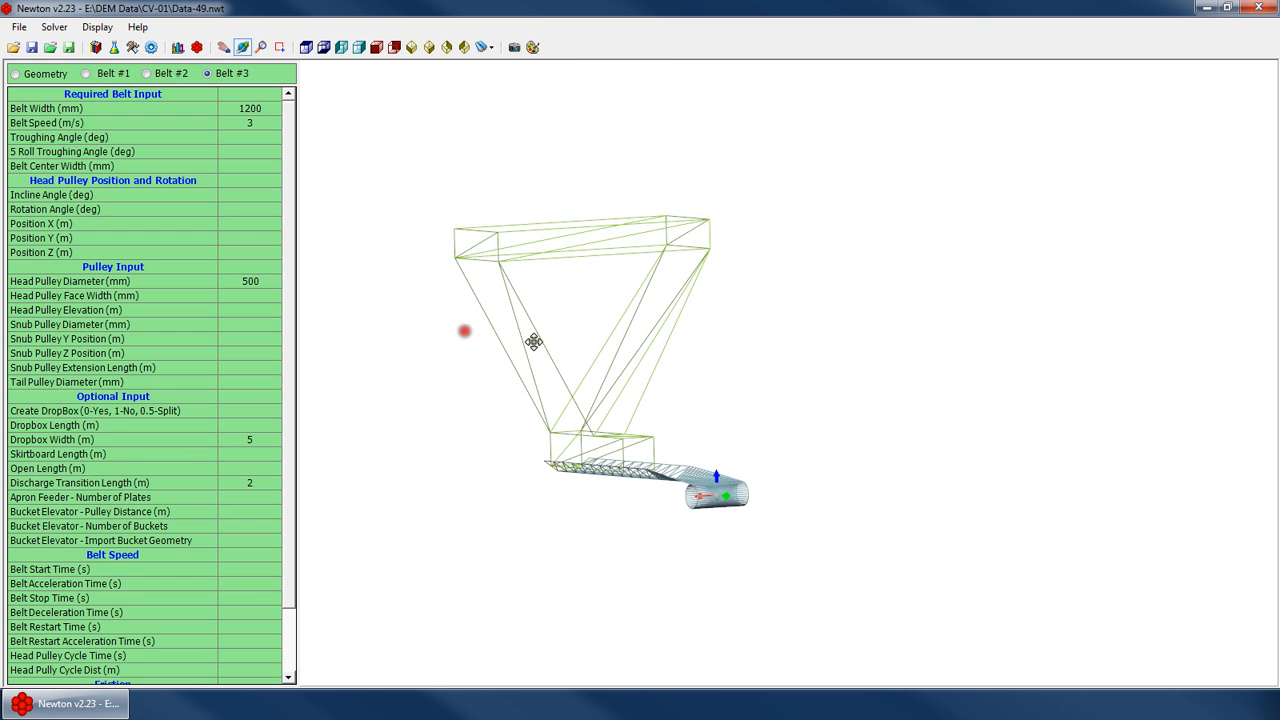
drag(602, 460, 575, 444)
scroll(711, 247, up, 4)
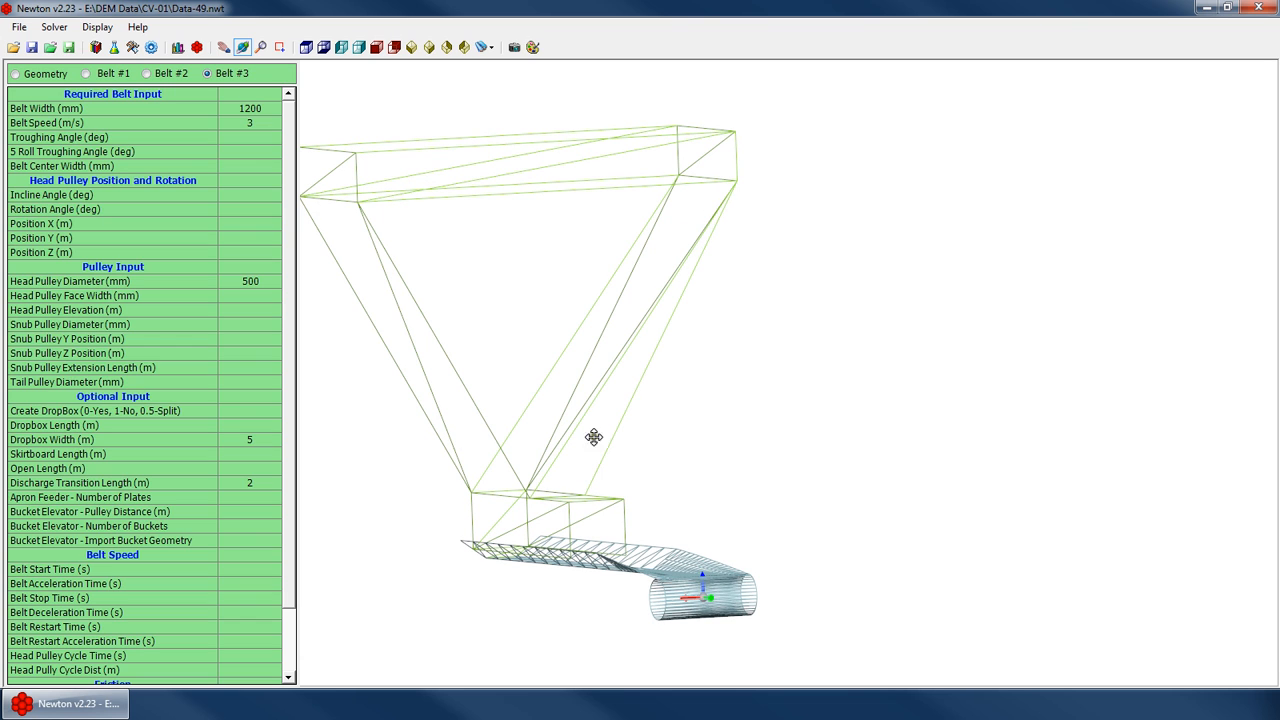
drag(591, 487, 590, 354)
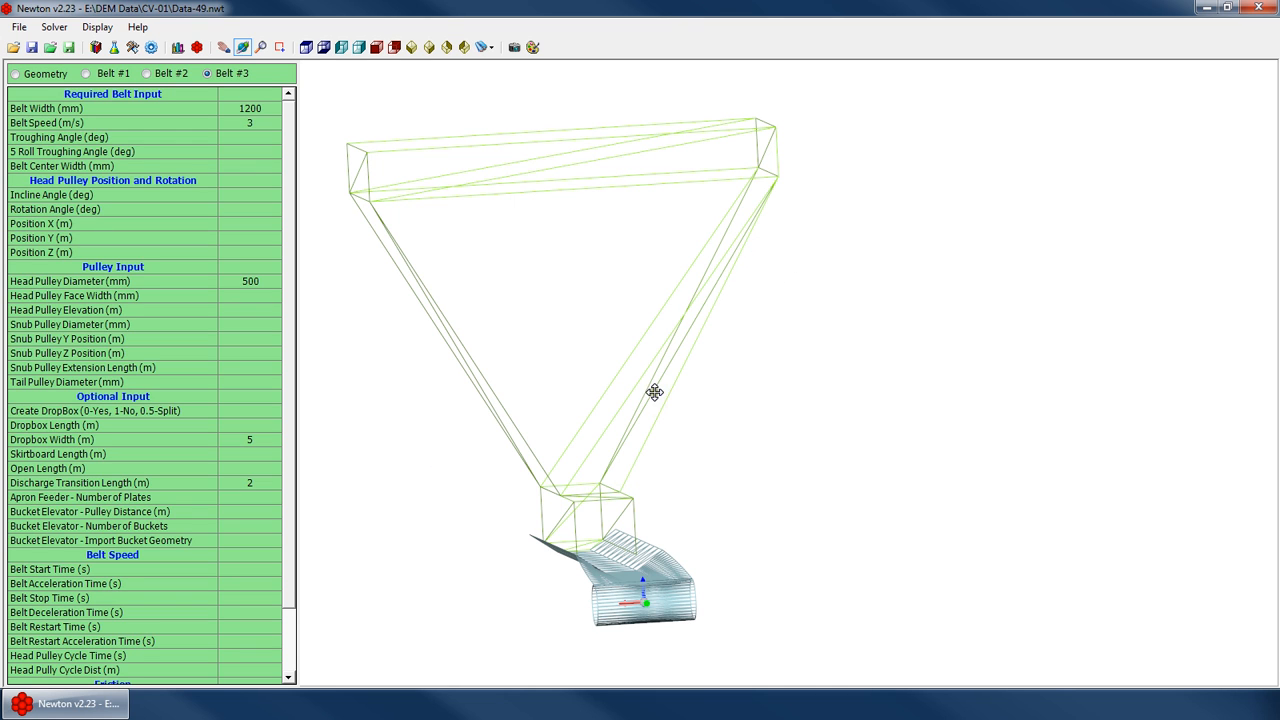
drag(595, 417, 682, 197)
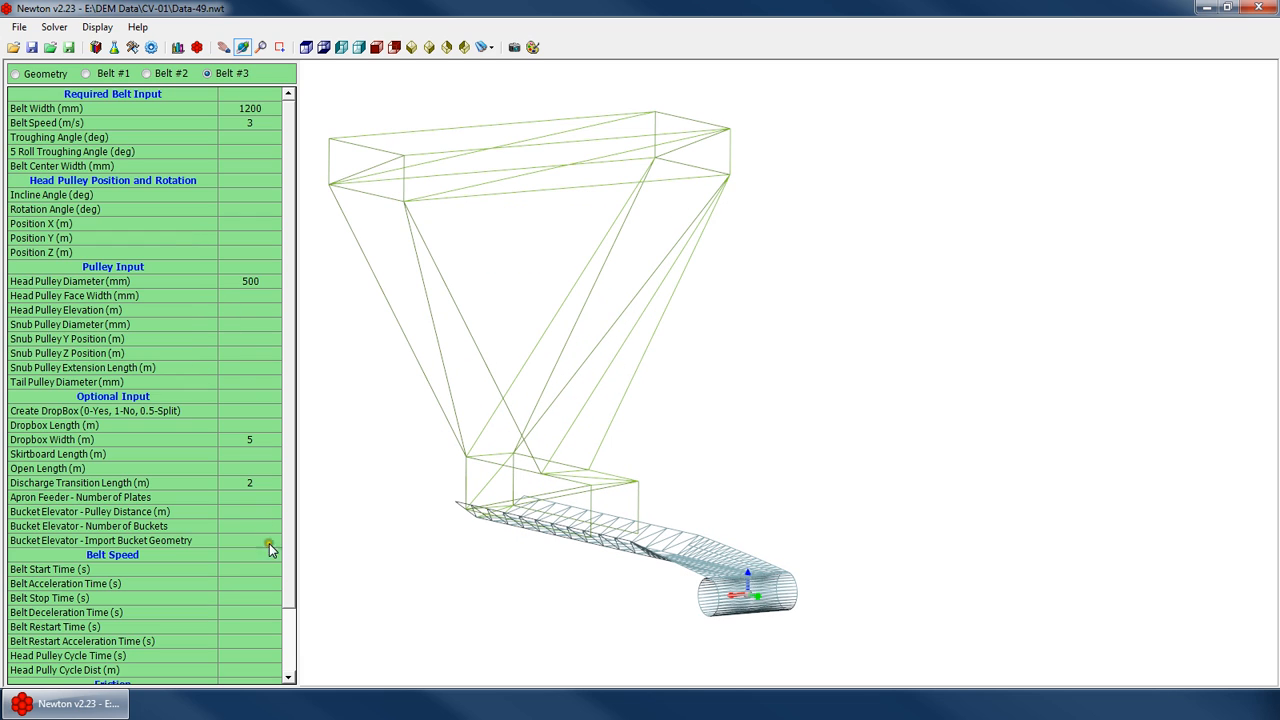
Clear the dropbox width and switch the 3D view to solid display
click(249, 441)
key(Delete)
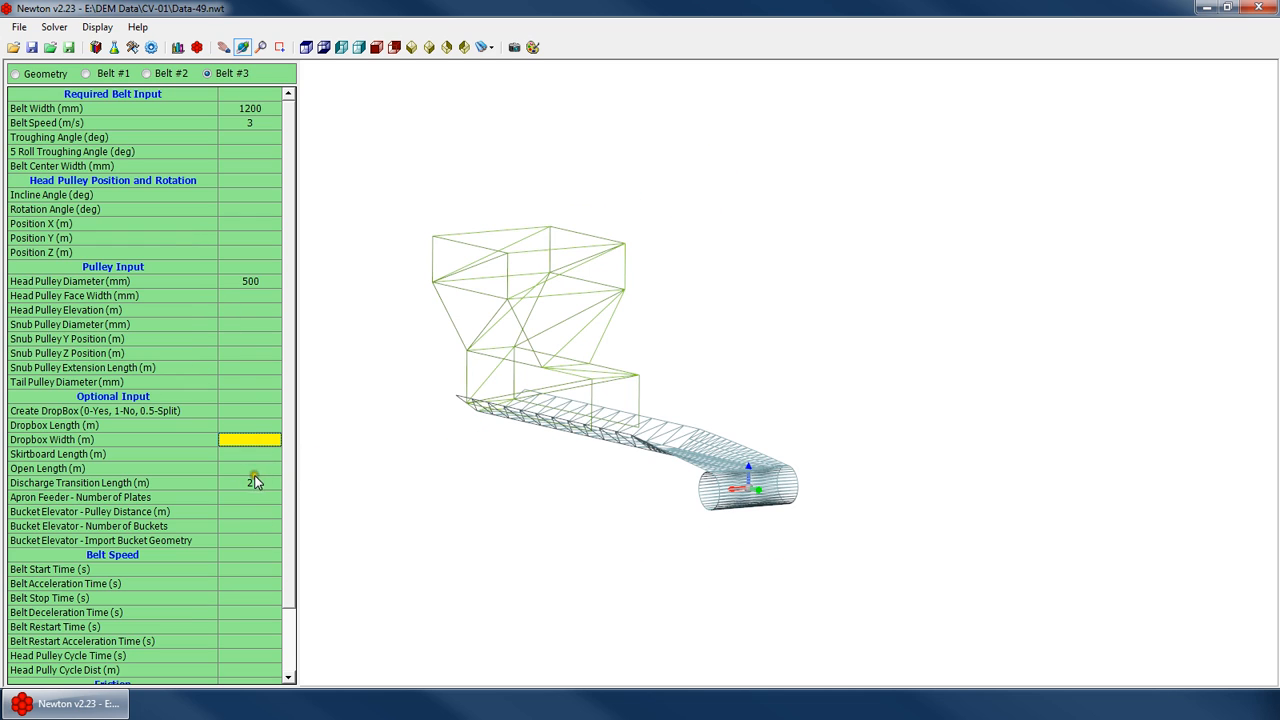
click(247, 463)
key(Up)
drag(480, 424, 571, 371)
right_click(662, 379)
click(720, 555)
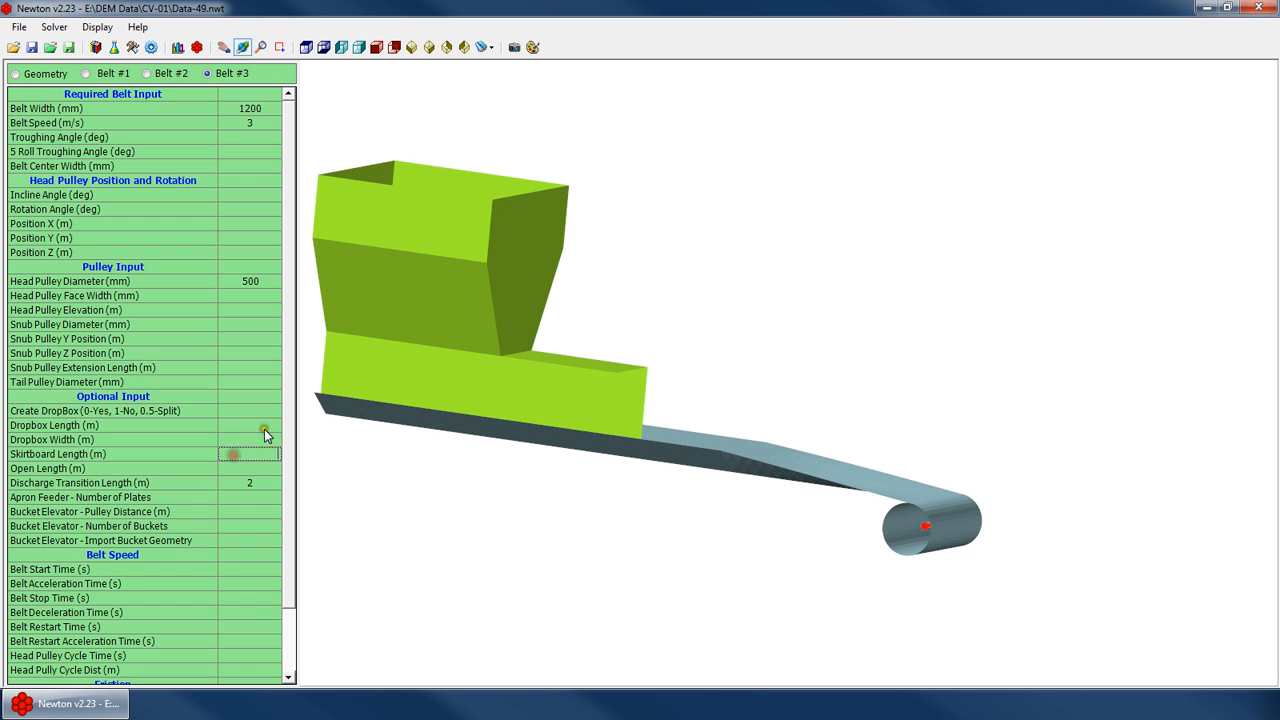
Set the skirtboard length to 10 m
click(243, 483)
click(236, 496)
click(245, 484)
click(240, 470)
click(250, 484)
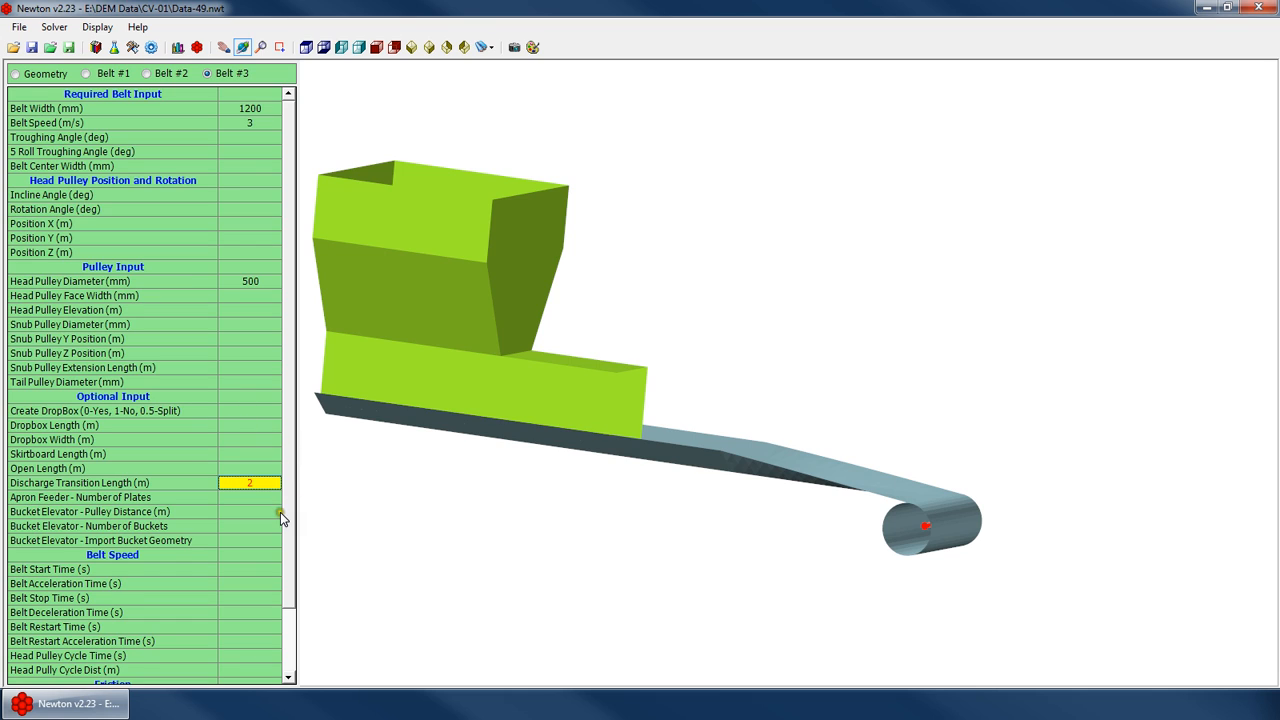
key(Up)
key(Up)
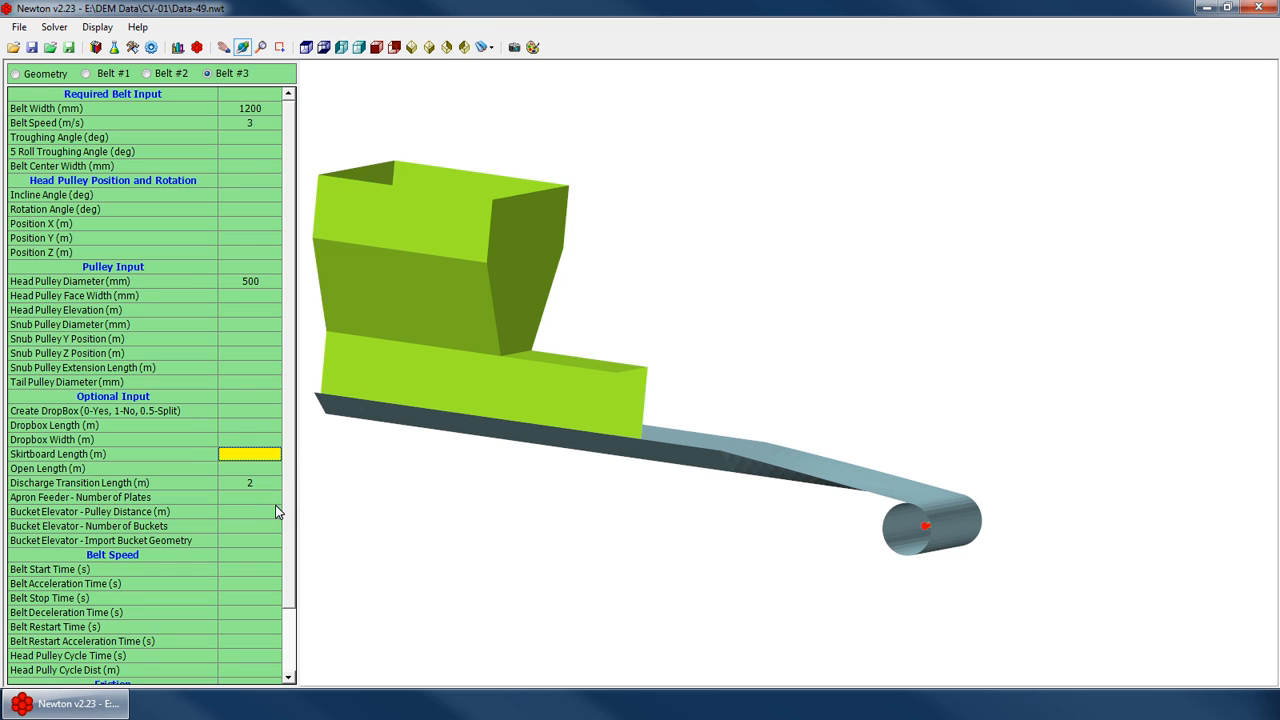
text(5)
key(Return)
key(Return)
drag(314, 463, 495, 336)
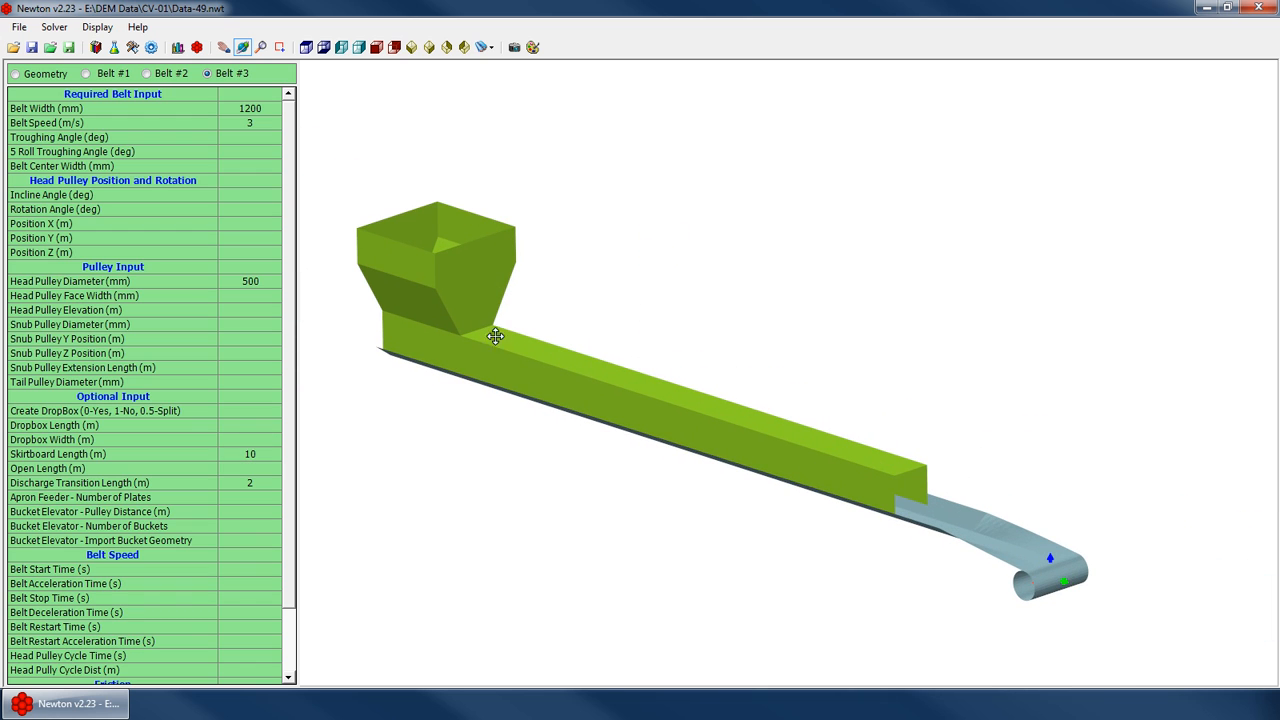
Switch the 3D view to wireframe display
right_click(784, 357)
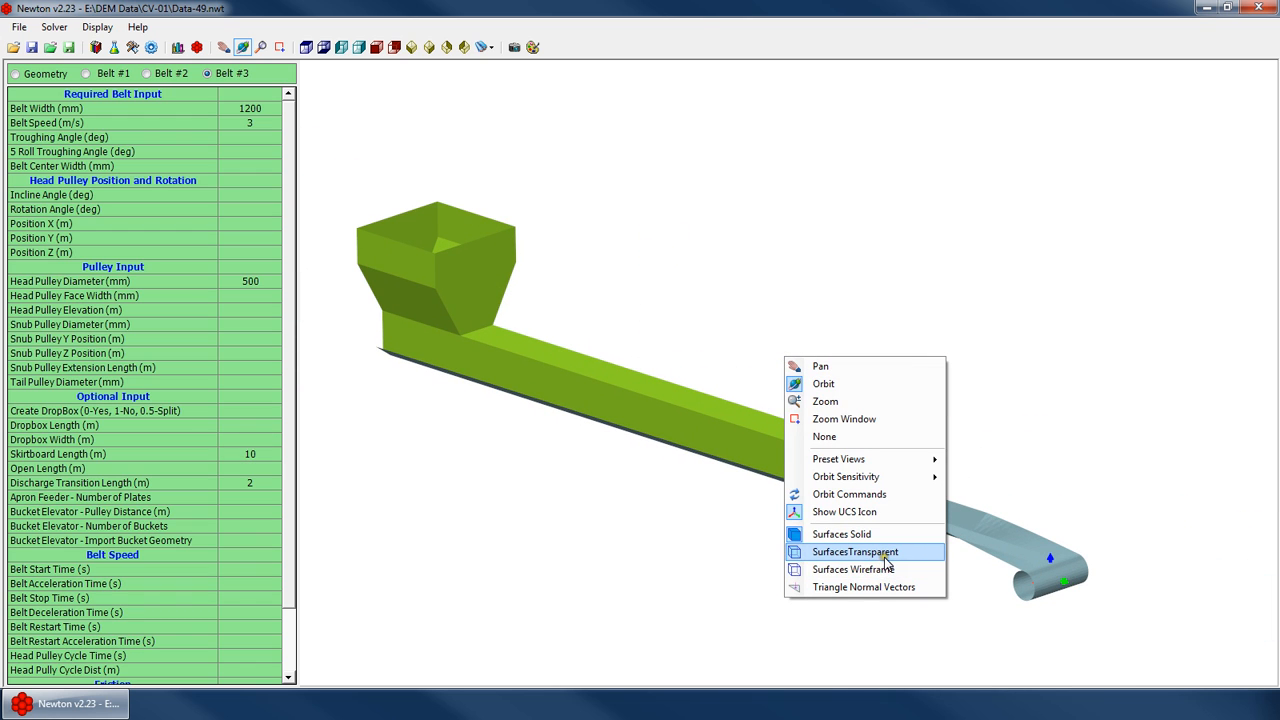
click(884, 568)
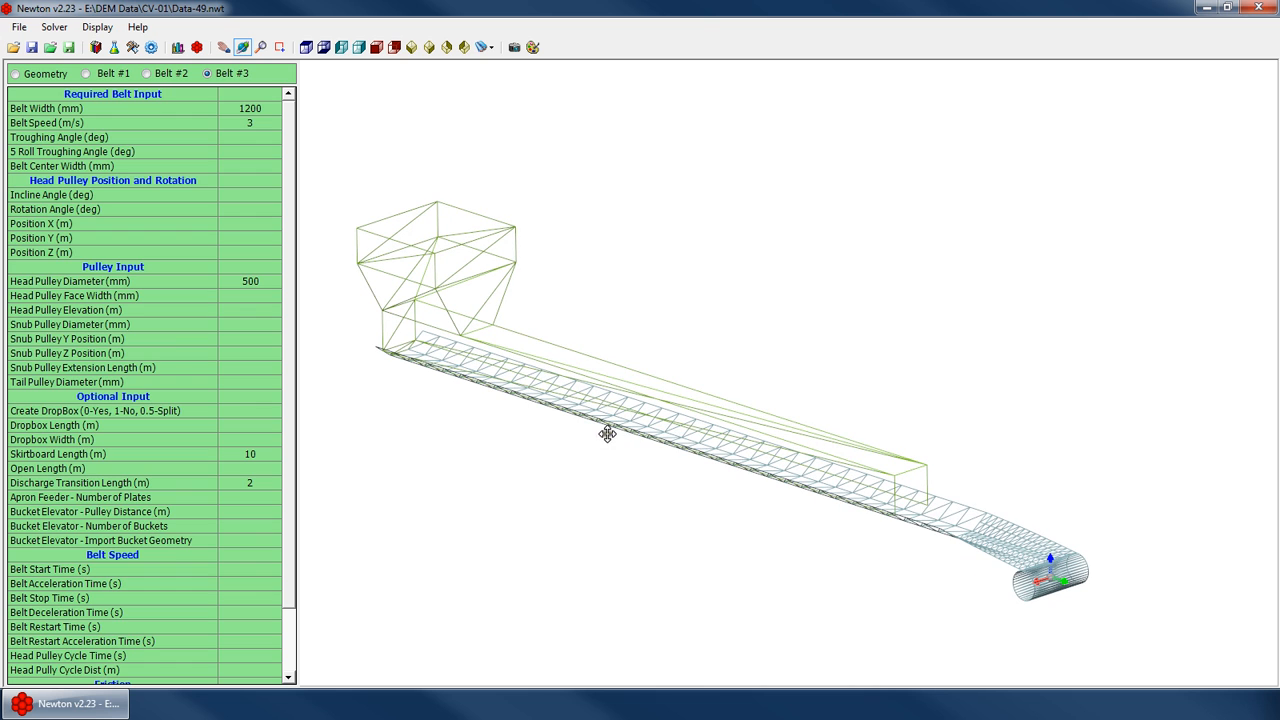
drag(957, 514, 586, 471)
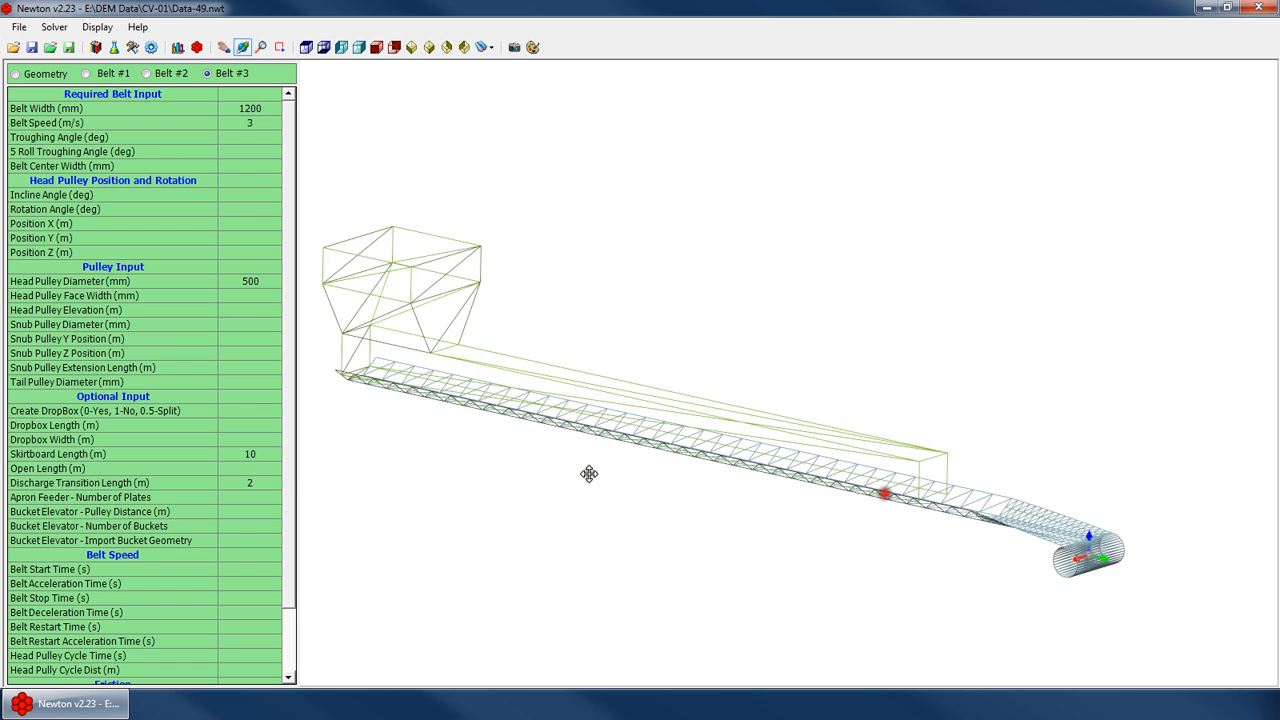
Clear the skirtboard length value
click(265, 468)
click(263, 456)
key(Delete)
Set the open length to 0.001 m
click(252, 469)
scroll(778, 486, up, 4)
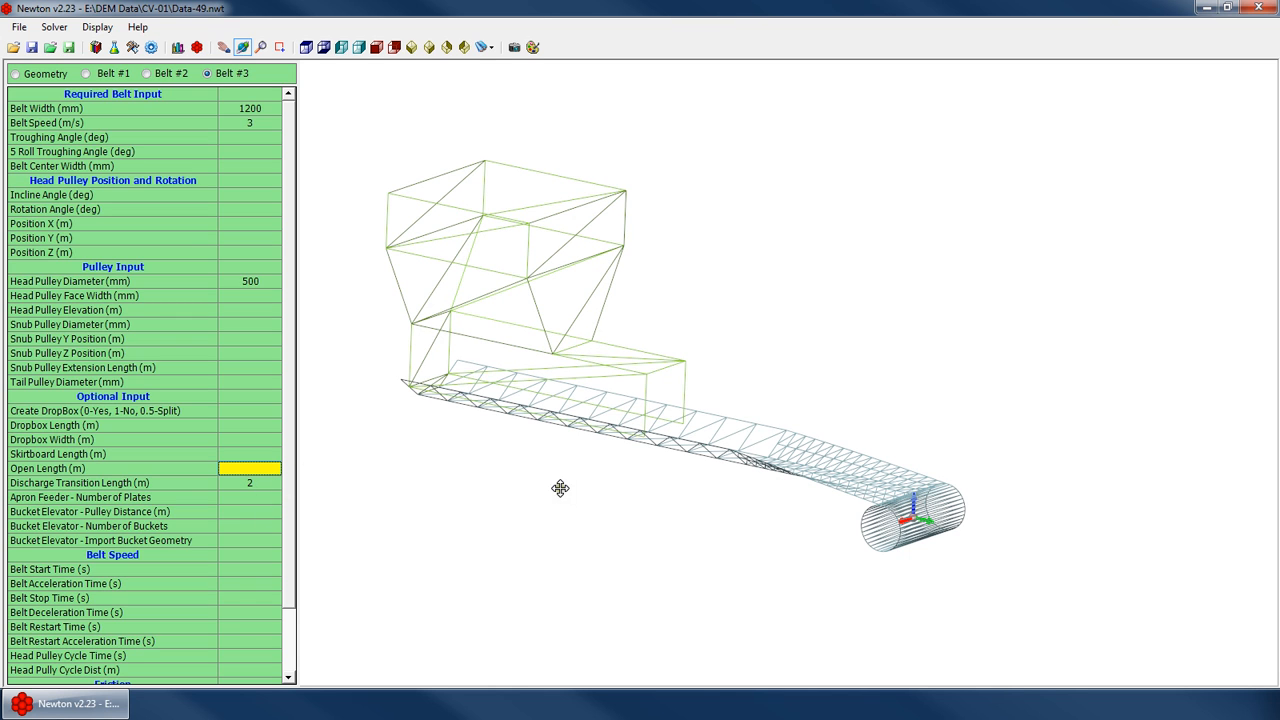
drag(735, 430, 671, 436)
scroll(845, 437, up, 4)
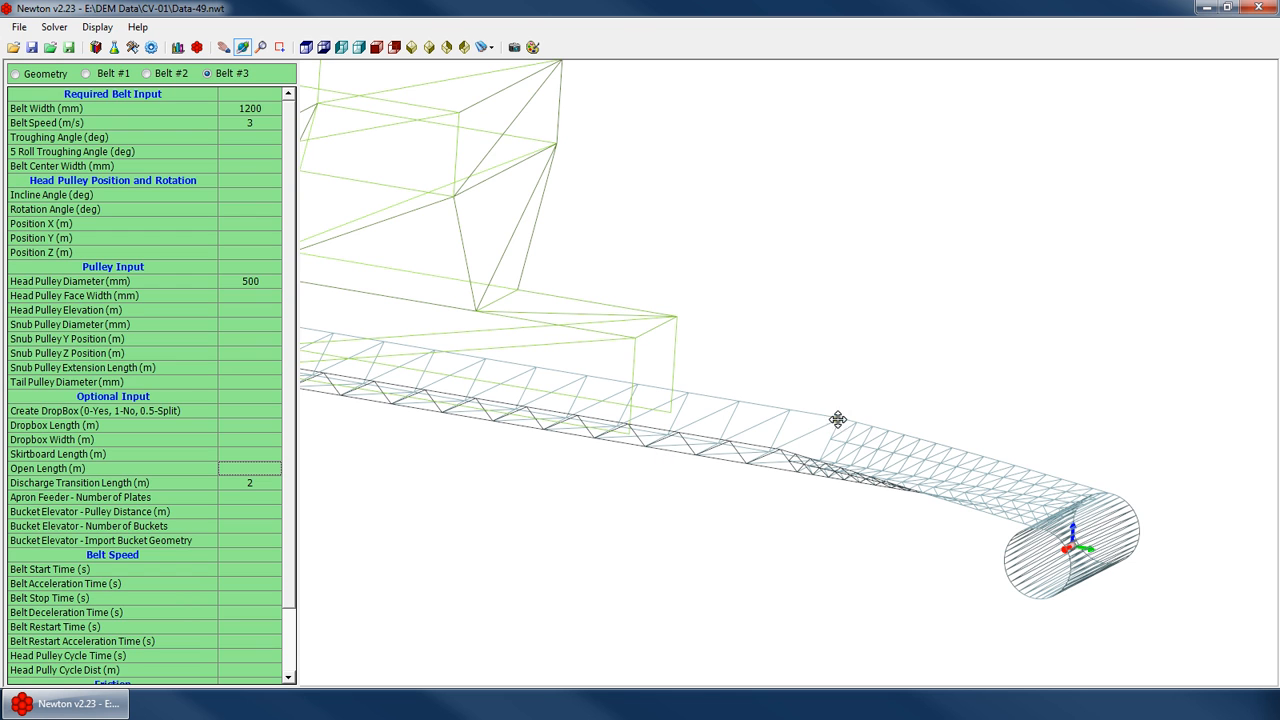
text(1)
key(Return)
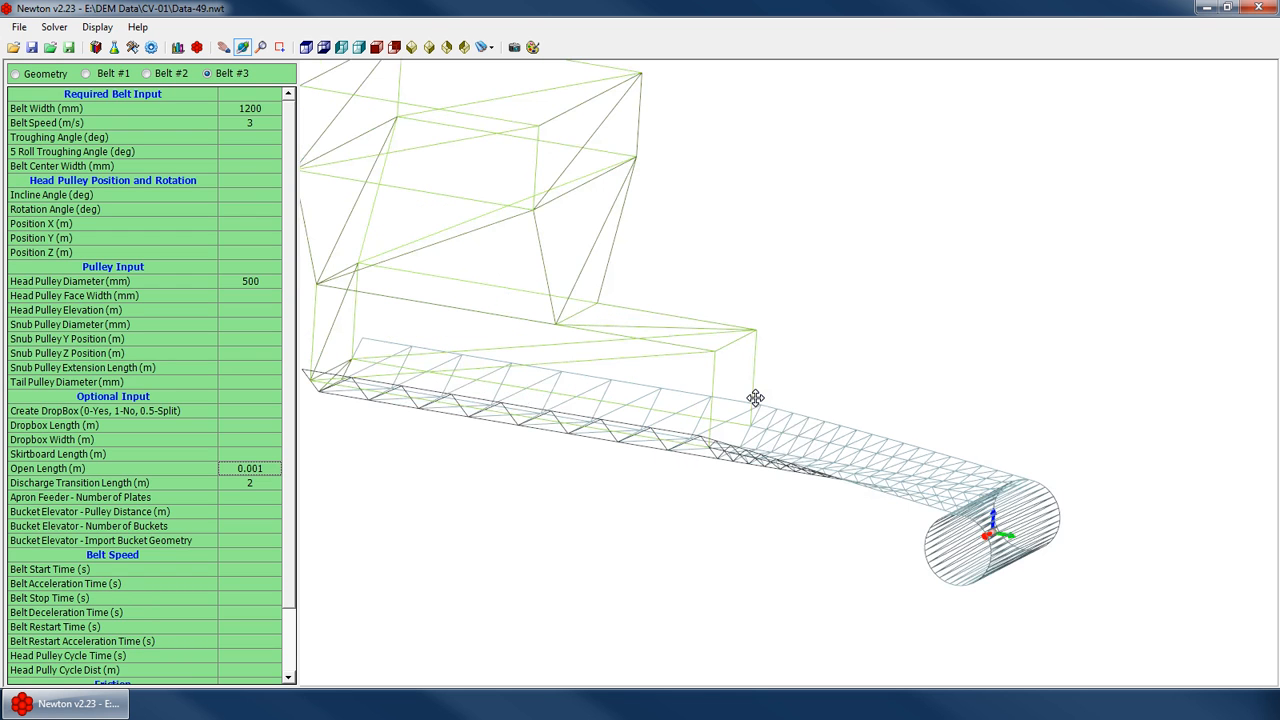
Switch the 3D view back to shaded display
drag(755, 398, 832, 376)
right_click(832, 376)
click(905, 551)
Set the open length to 20 m
mouse_move(785, 472)
mouse_down()
mouse_move(674, 474)
mouse_move(688, 458)
mouse_move(720, 491)
mouse_up()
scroll(720, 491, down, 2)
click(240, 500)
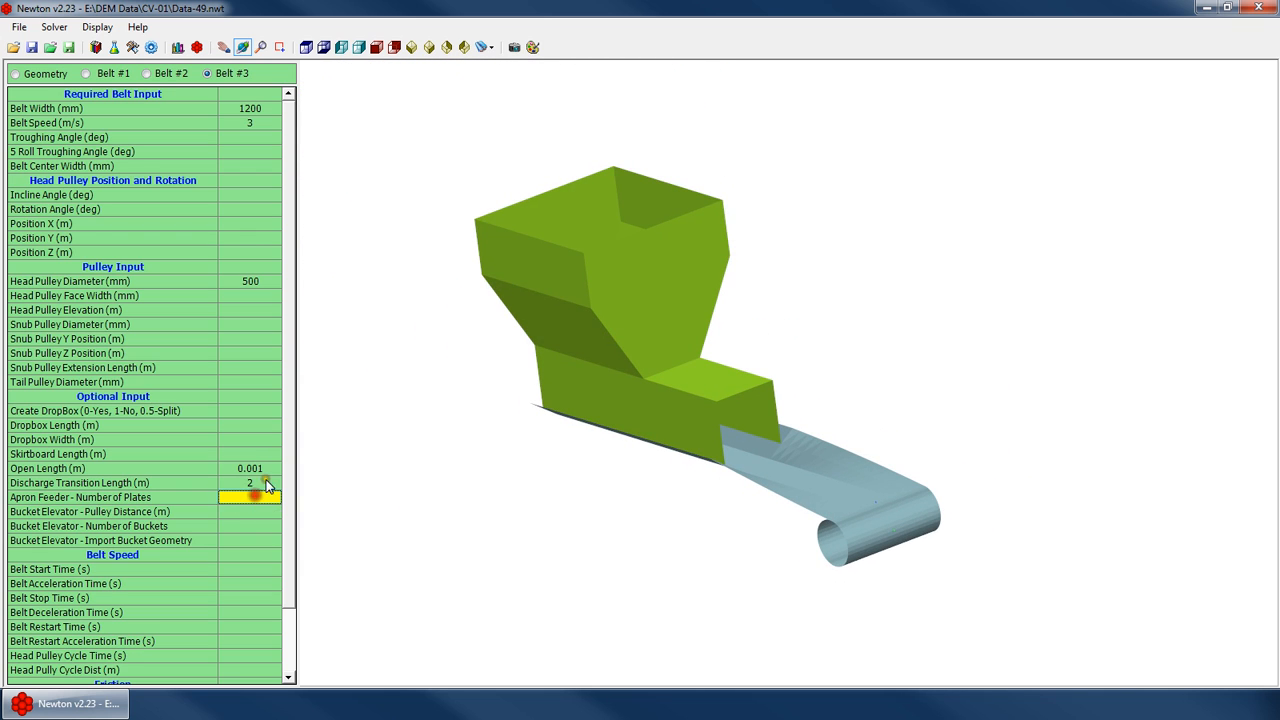
click(270, 468)
text(20)
key(Return)
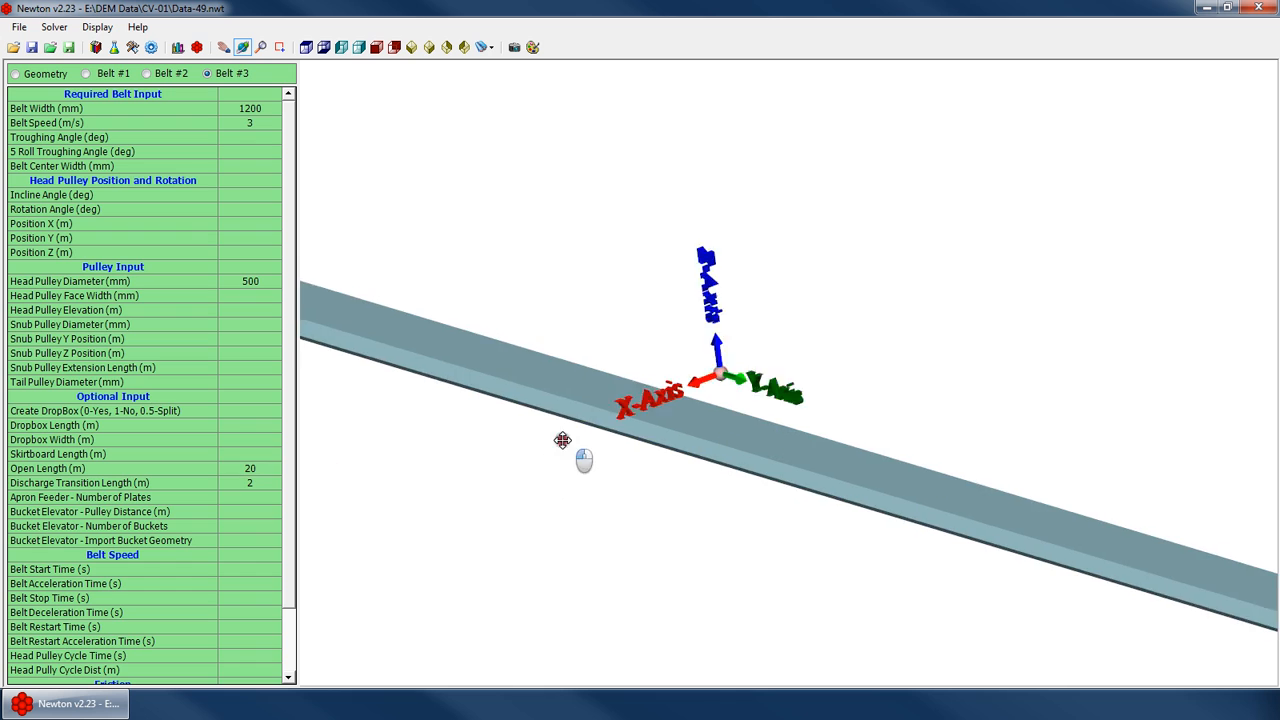
Clear the open length and discharge transition length values
mouse_move(681, 368)
mouse_down()
mouse_move(769, 367)
mouse_move(704, 391)
mouse_up()
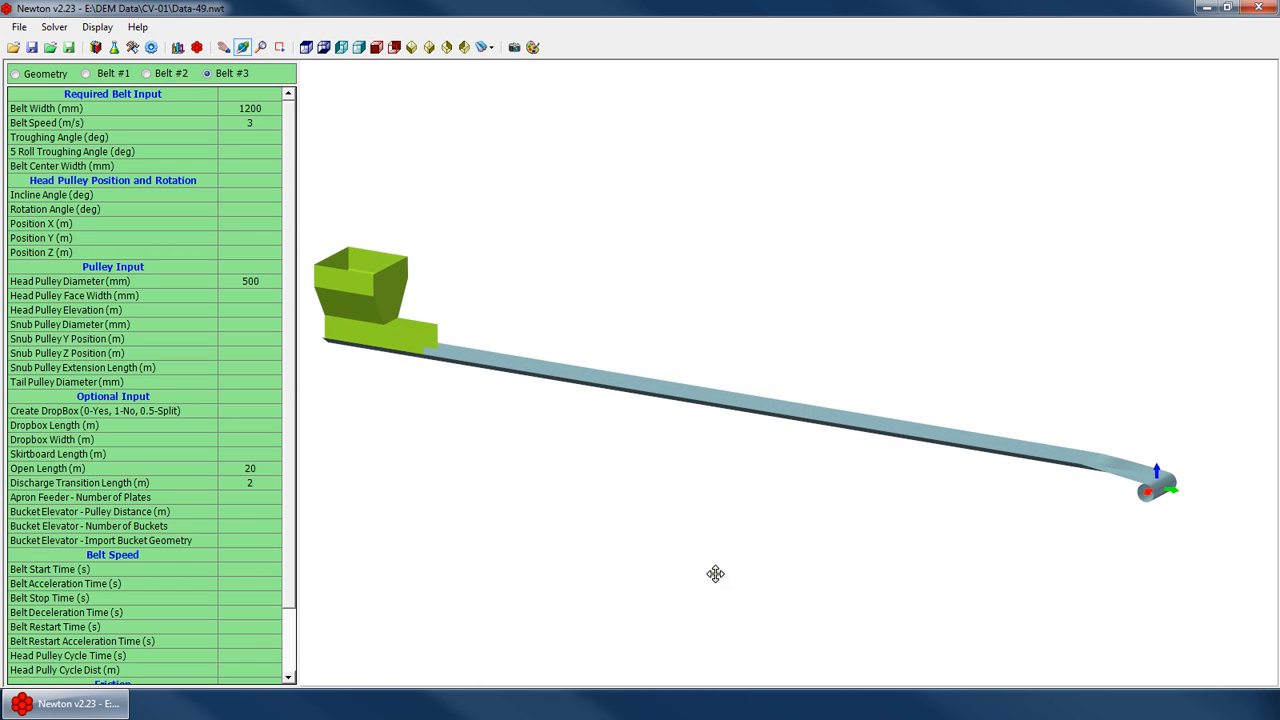
drag(715, 573, 549, 494)
click(263, 472)
key(Delete)
click(257, 483)
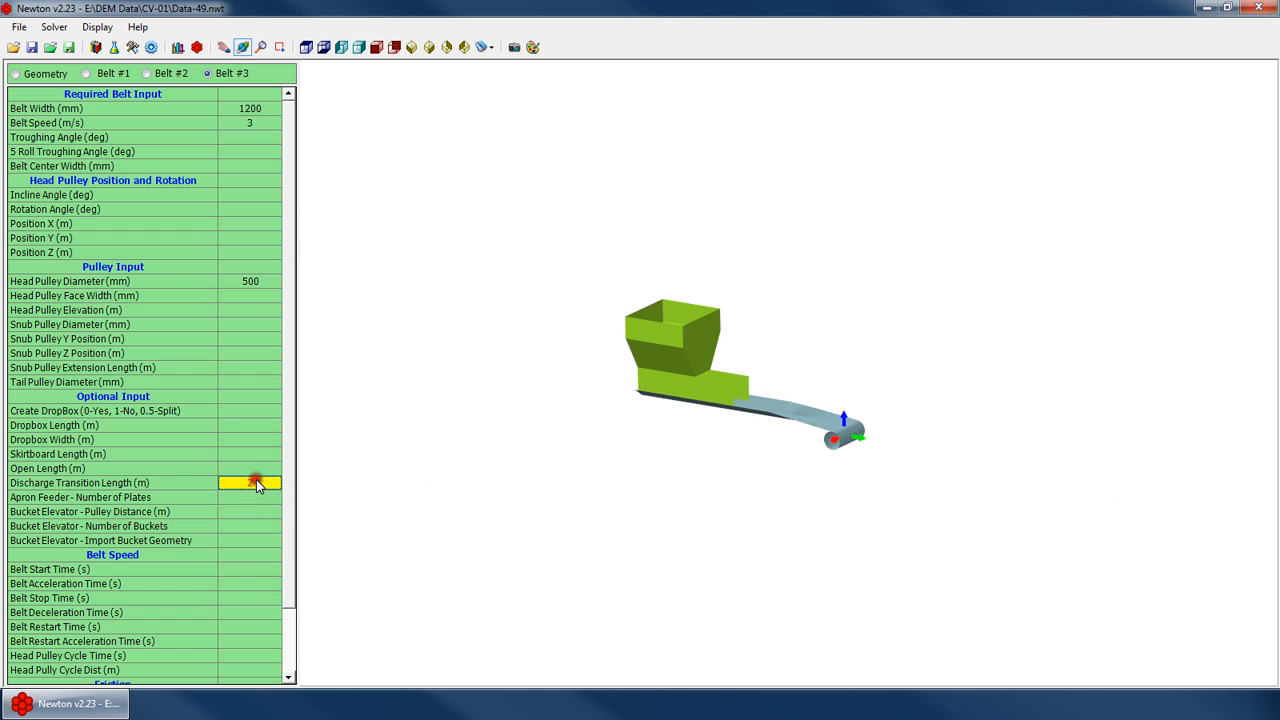
key(Delete)
Set the discharge transition length to 2 m
drag(766, 436, 804, 418)
scroll(920, 405, up, 3)
scroll(900, 404, up, 2)
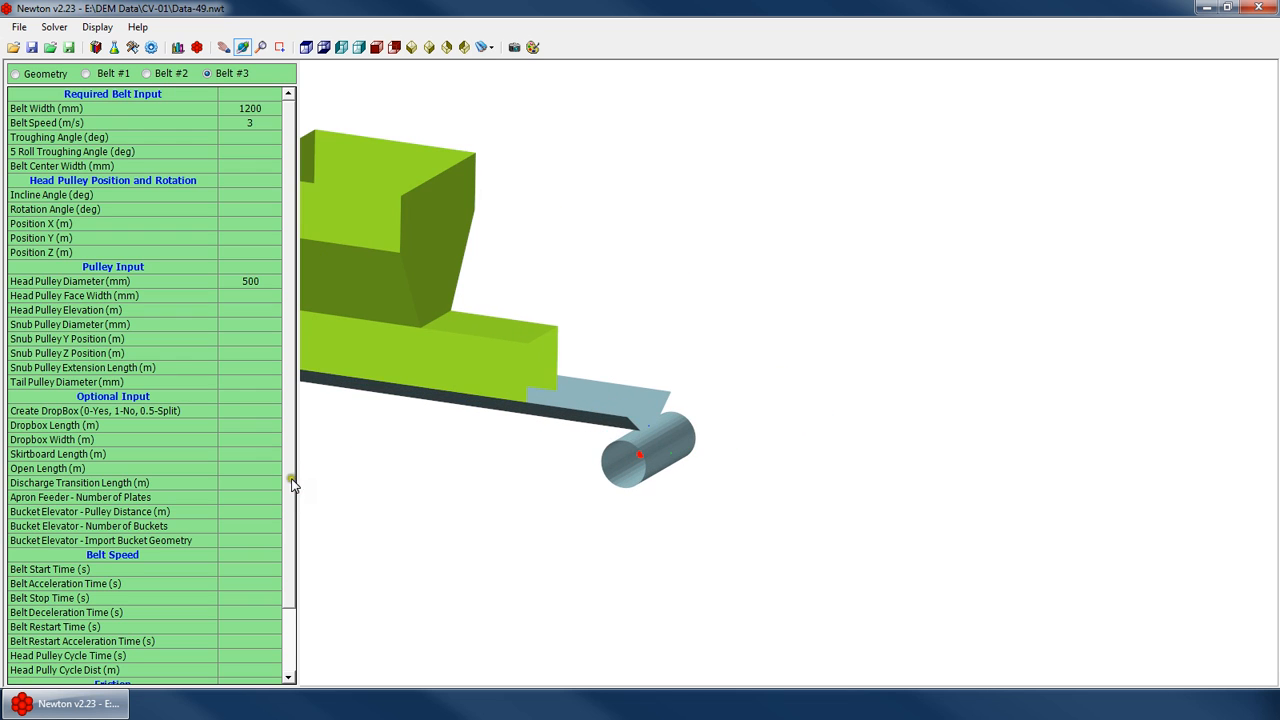
click(263, 485)
text(2)
key(Return)
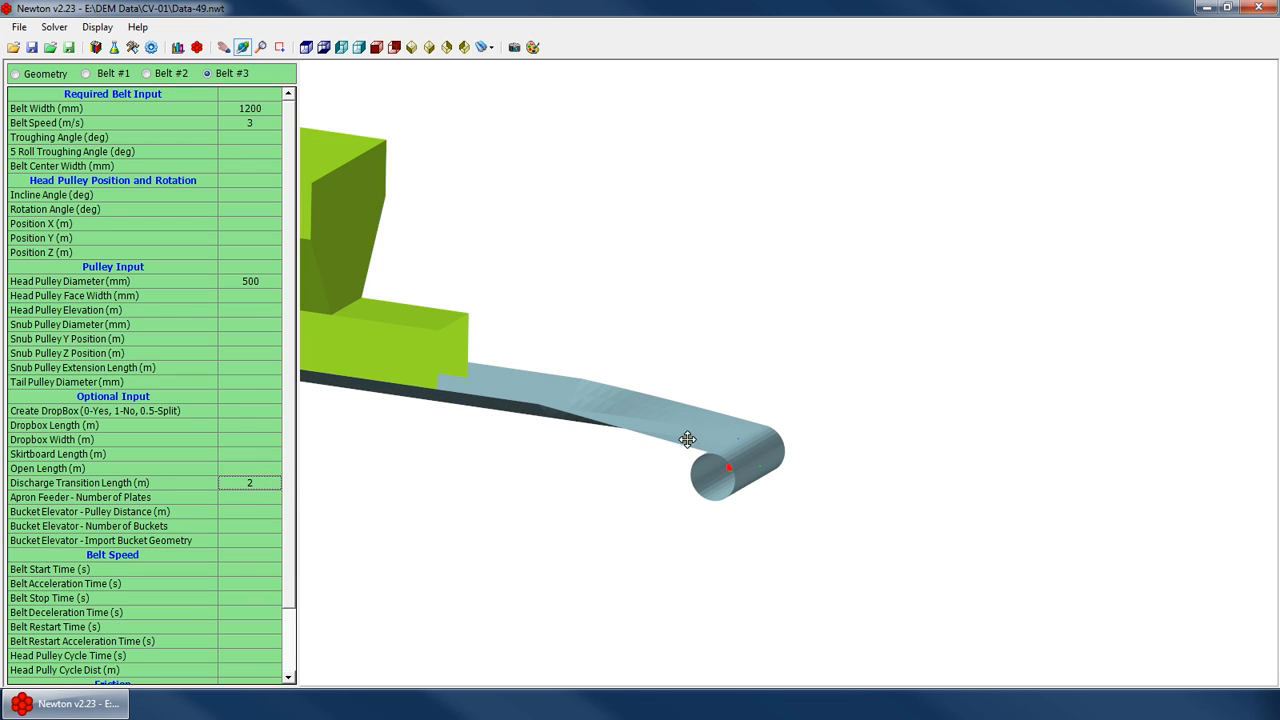
Switch the 3D view to wireframe display
right_click(742, 367)
click(812, 589)
scroll(617, 406, up, 3)
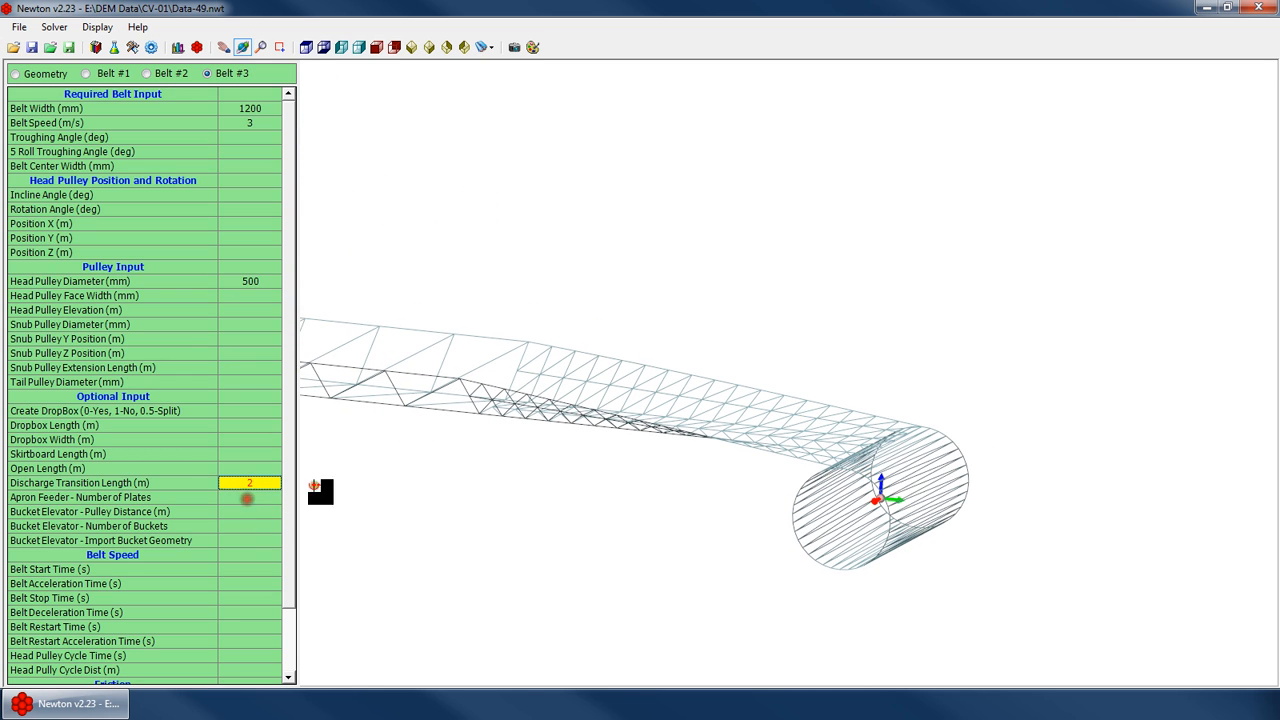
Set the discharge transition length to 2.5 m
text(.5)
key(Return)
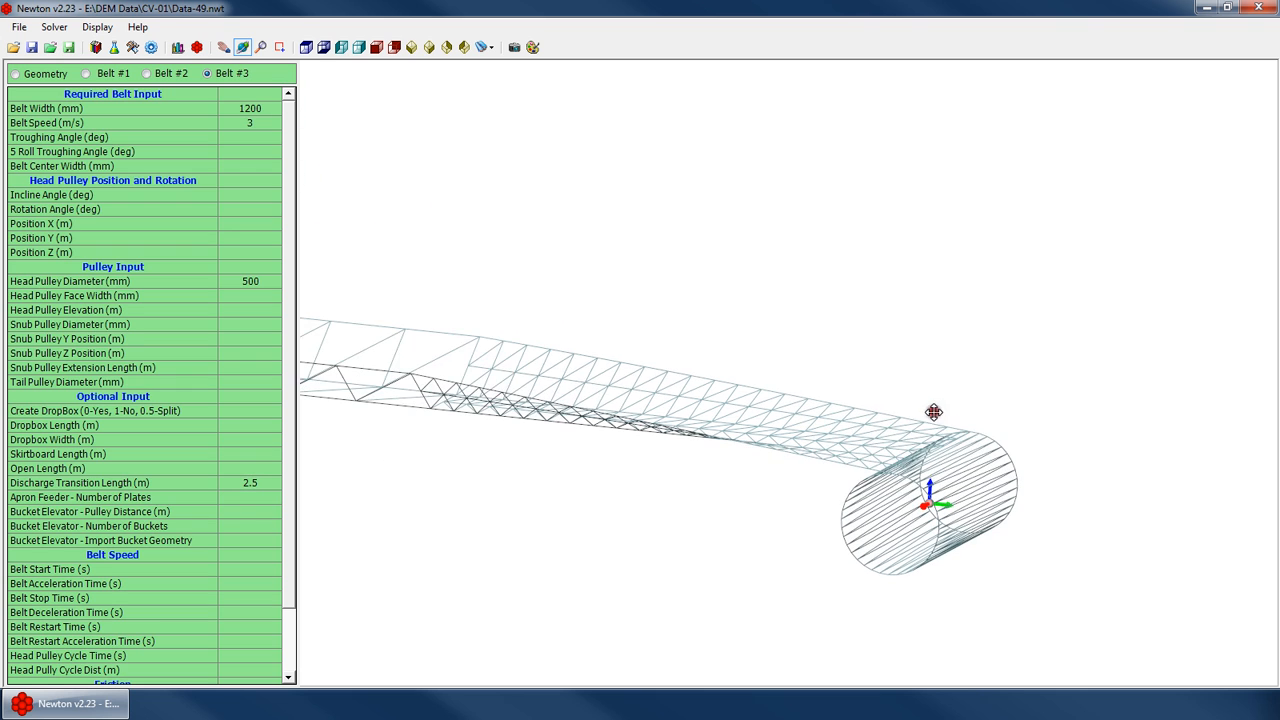
Set the discharge transition length to 3 m, viewing the belt from the side
scroll(932, 412, down, 5)
drag(734, 457, 797, 412)
click(341, 47)
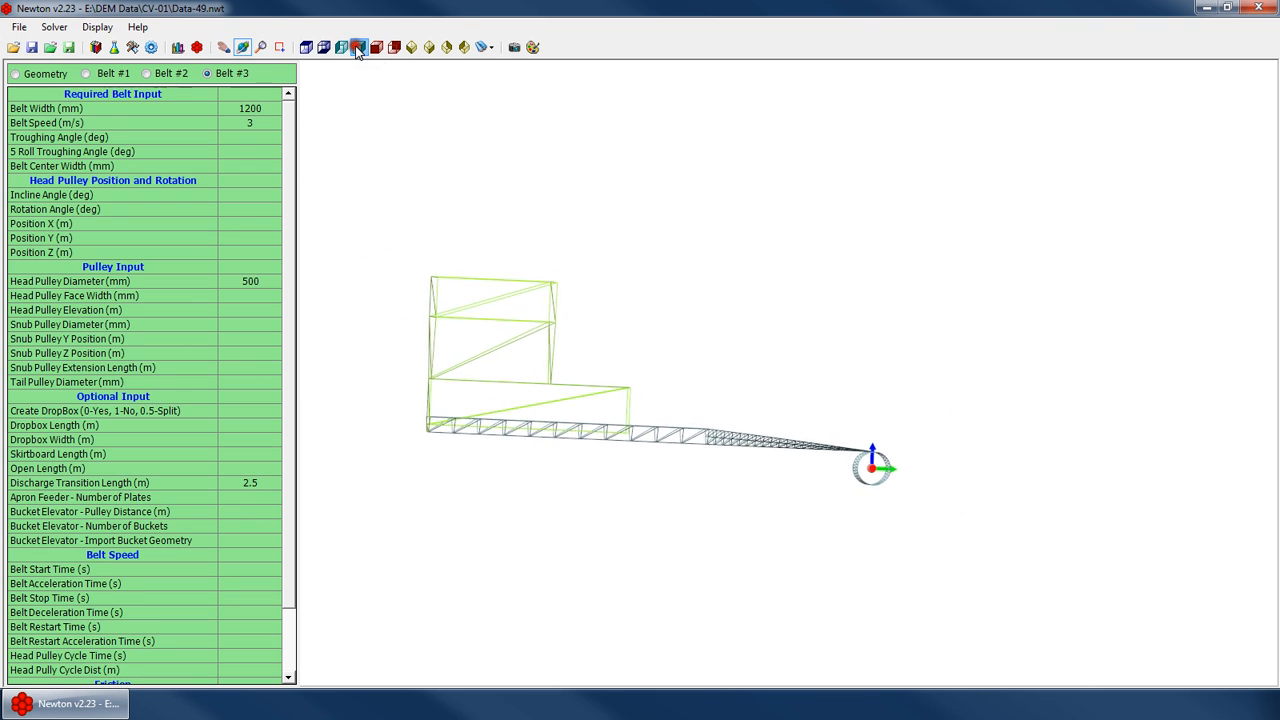
click(262, 483)
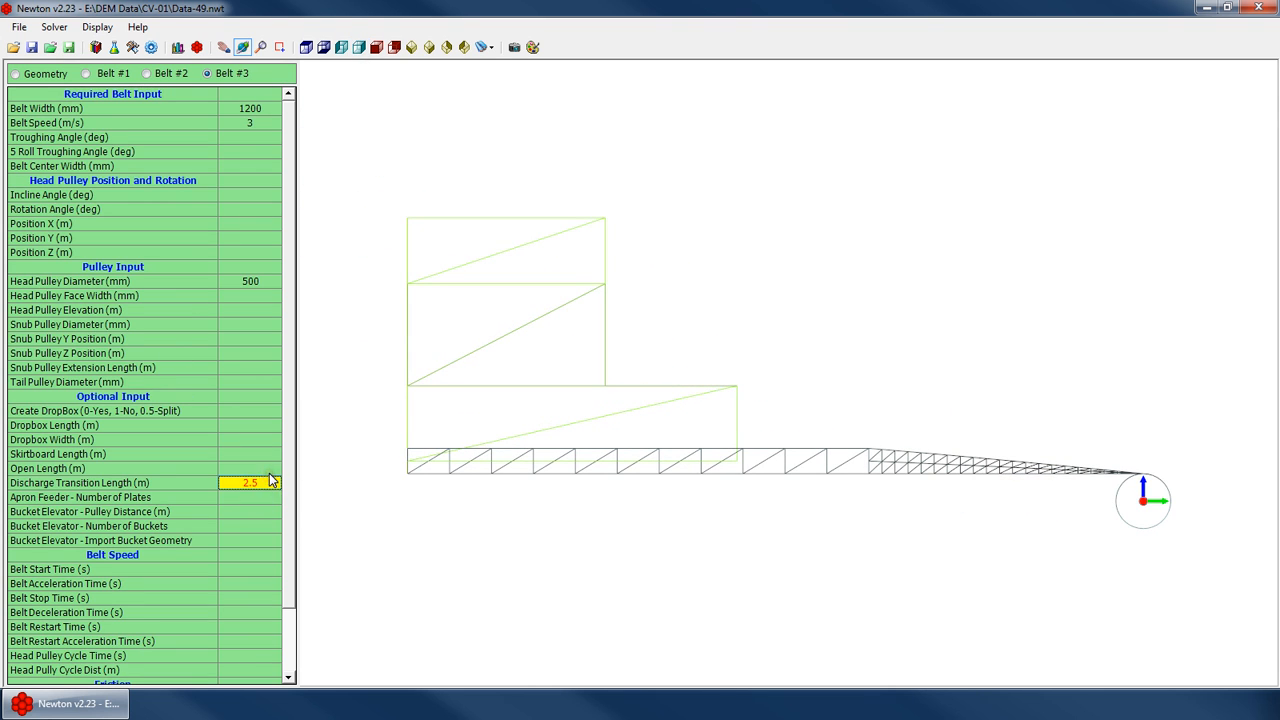
text(3)
key(Return)
Set the discharge transition length to 4 m
text(4)
key(Return)
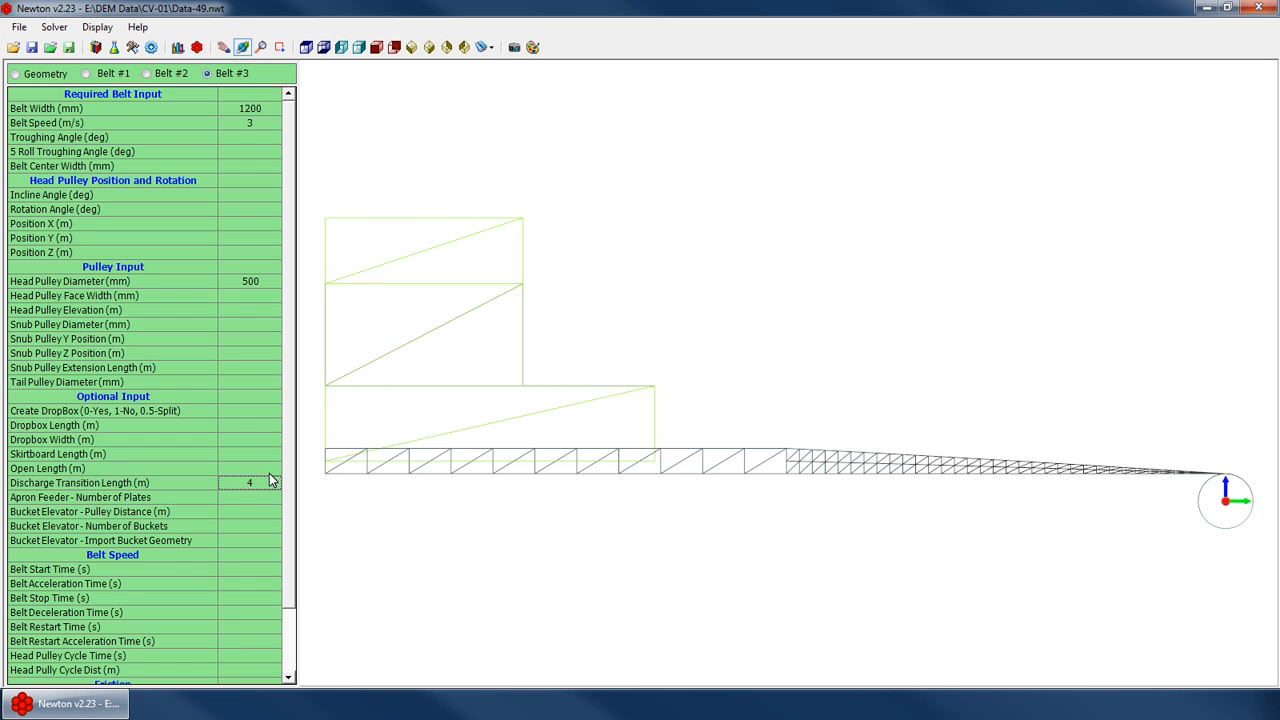
drag(857, 483, 636, 431)
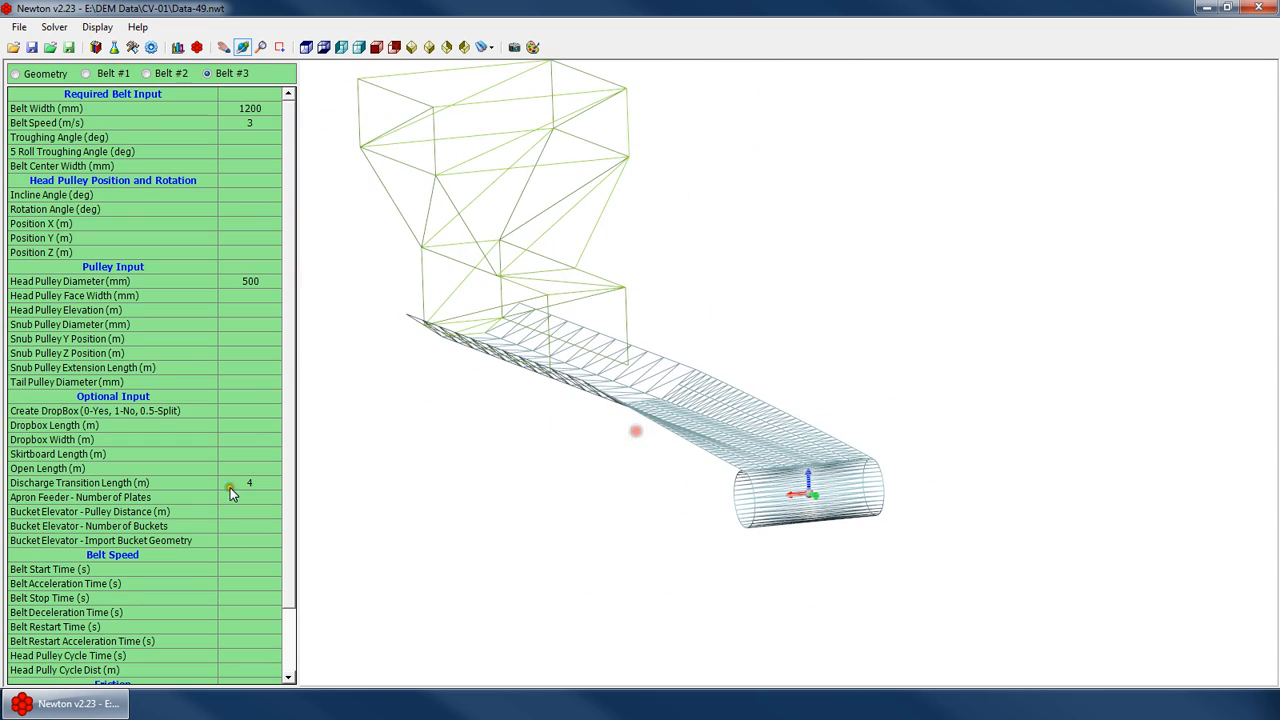
drag(766, 466, 653, 377)
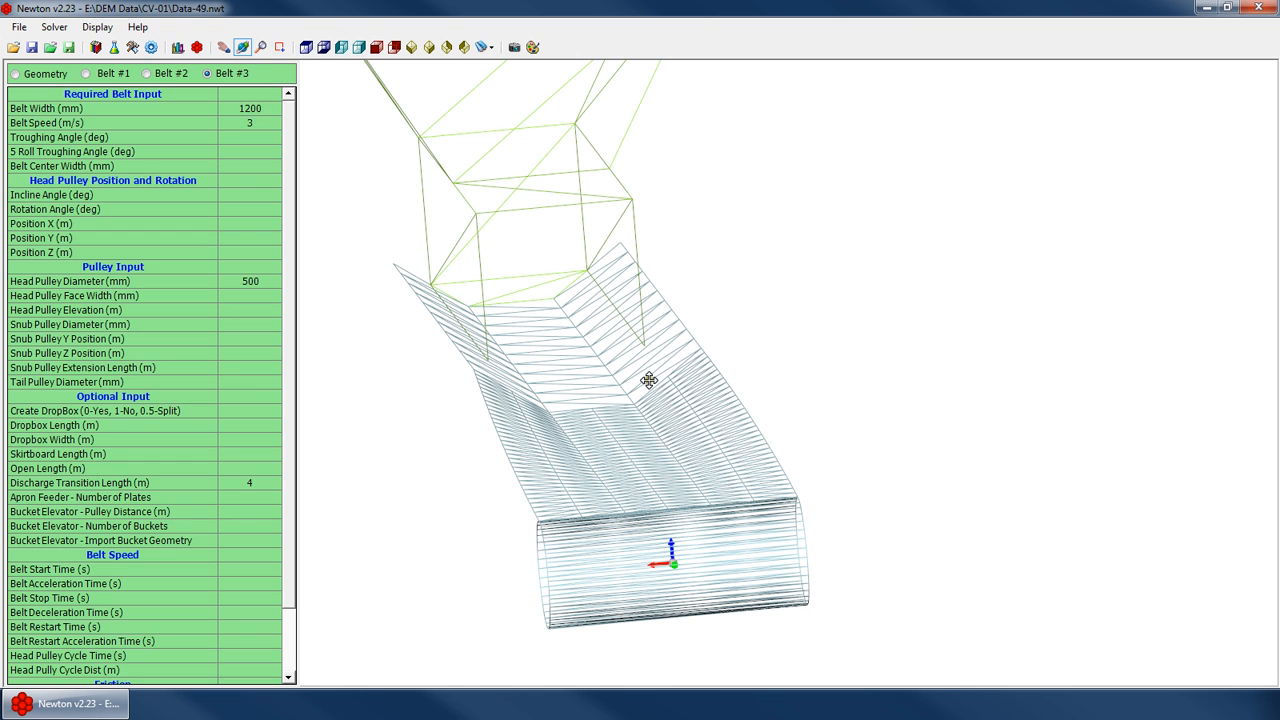
Set the discharge transition length to 0.25 m
drag(651, 379, 670, 407)
click(249, 500)
click(254, 482)
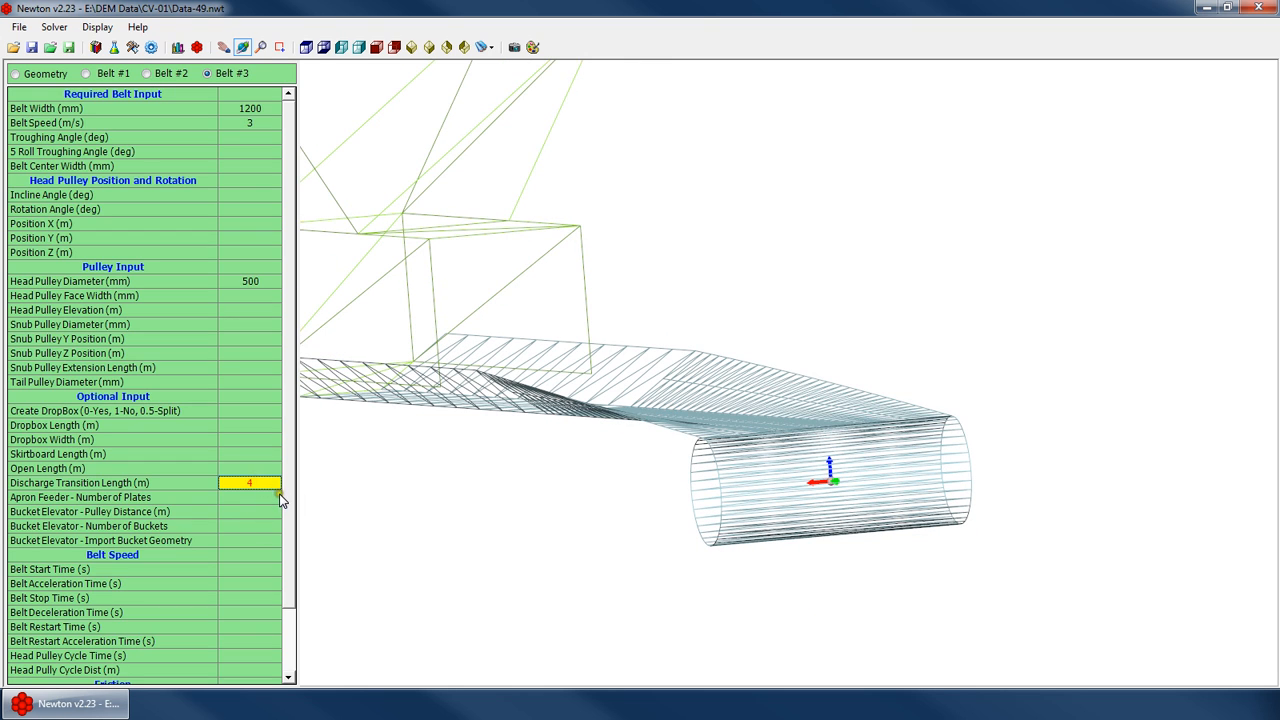
text(0.25)
drag(750, 428, 780, 471)
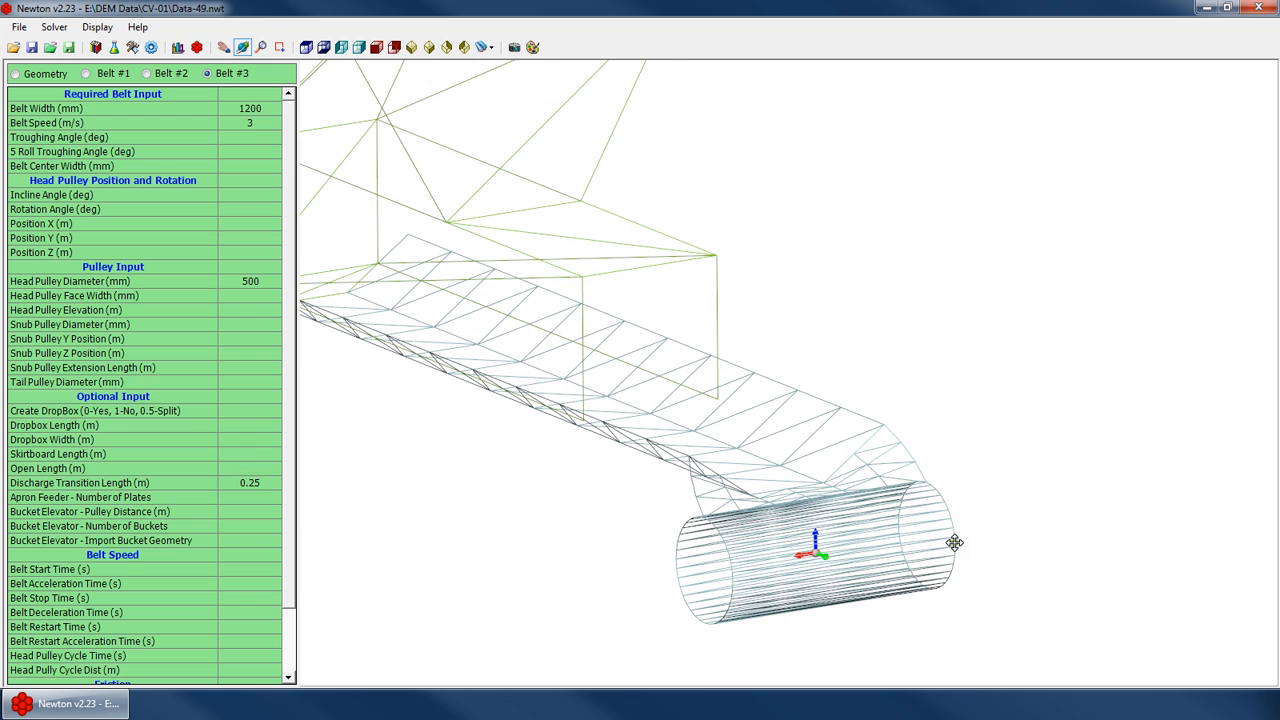
scroll(830, 456, down, 5)
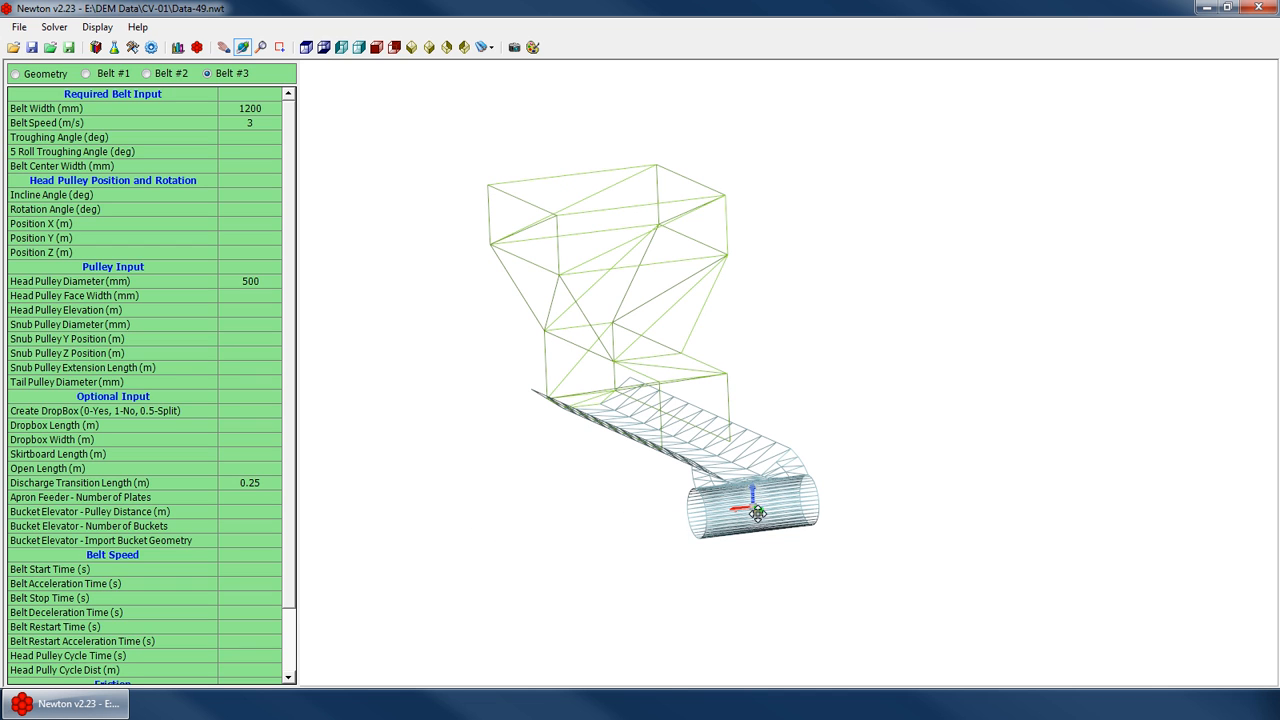
drag(517, 523, 726, 523)
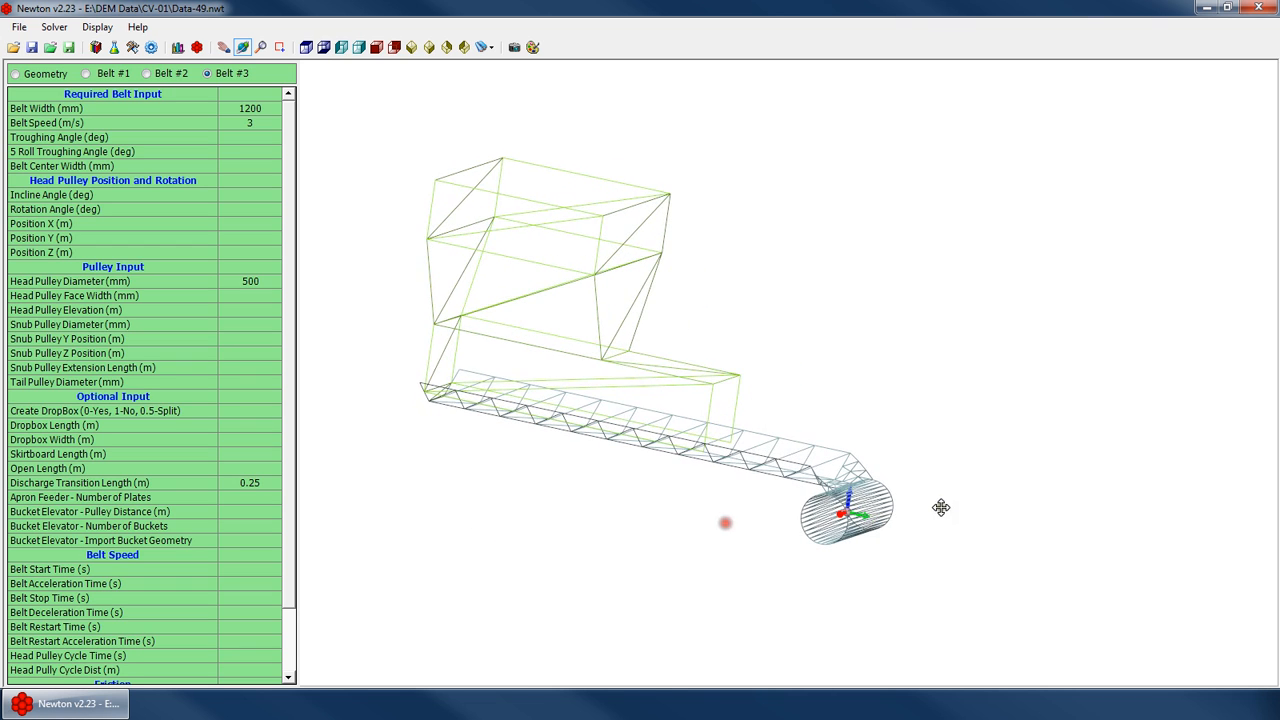
drag(940, 508, 883, 517)
scroll(870, 518, up, 3)
Set the discharge transition length to 2 m
drag(800, 528, 770, 505)
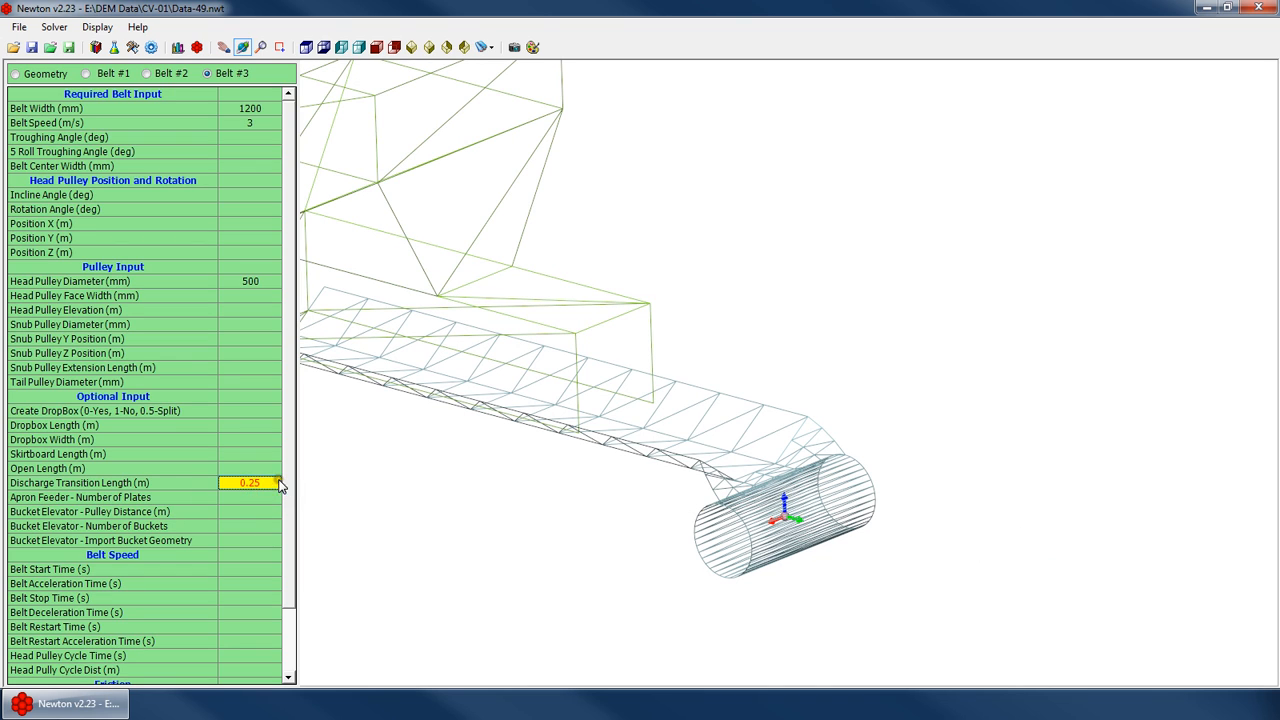
key(Return)
drag(916, 486, 757, 484)
scroll(938, 428, down, 3)
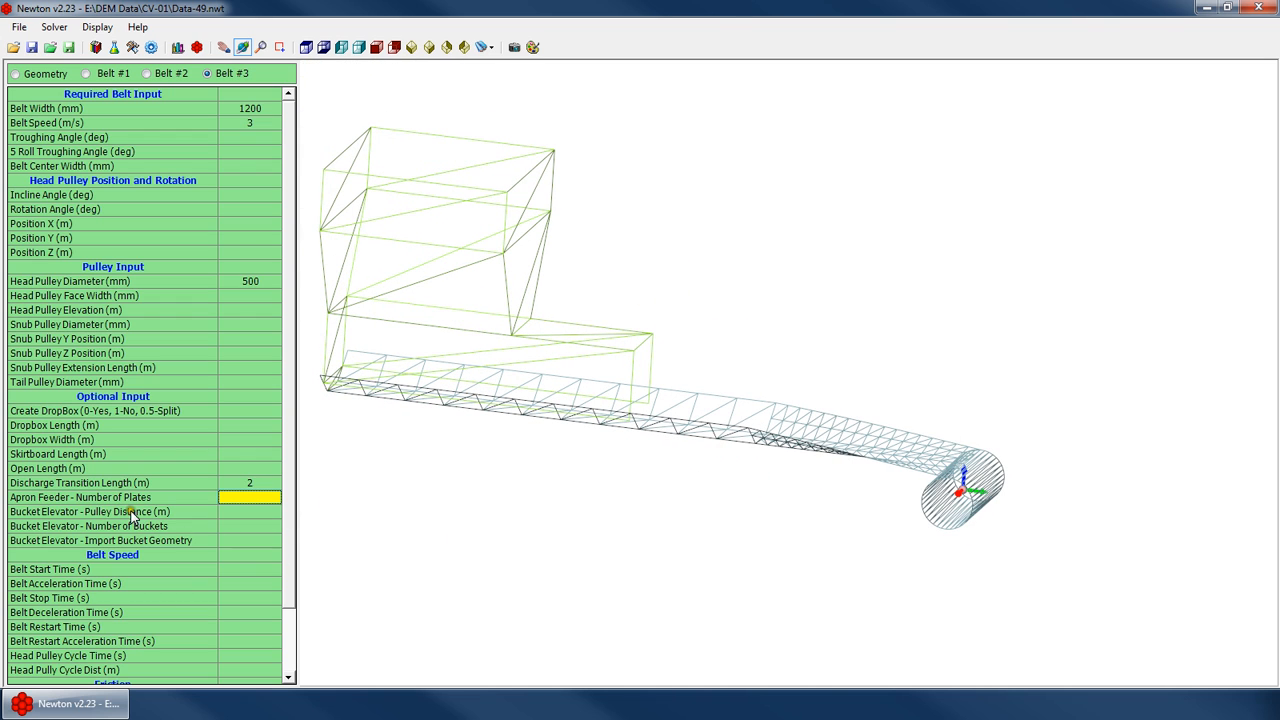
Step through the belt input fields down to the belt speed section
key(Down)
key(Down)
key(Down)
key(Up)
key(Up)
key(Up)
key(Down)
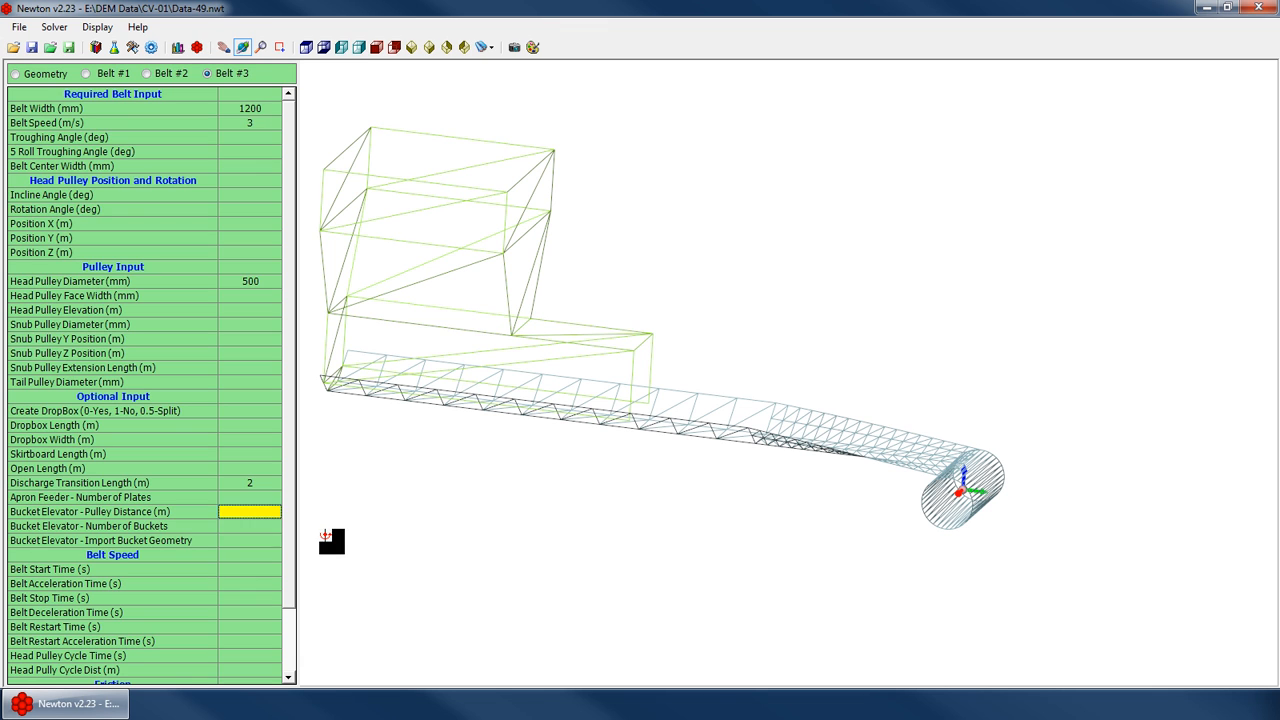
key(Down)
key(Down)
key(Down)
key(Up)
key(Up)
key(Down)
key(Down)
key(Down)
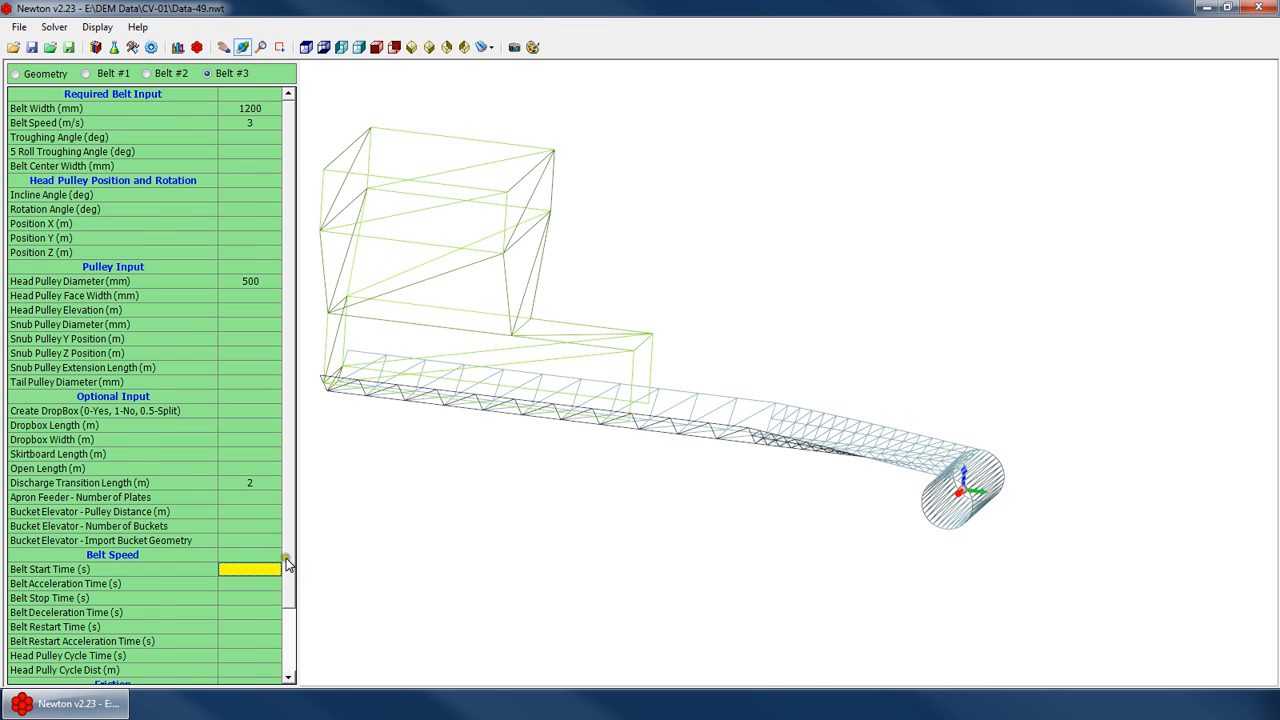
drag(286, 563, 292, 641)
key(Down)
key(Down)
key(Down)
key(Up)
key(Up)
key(Up)
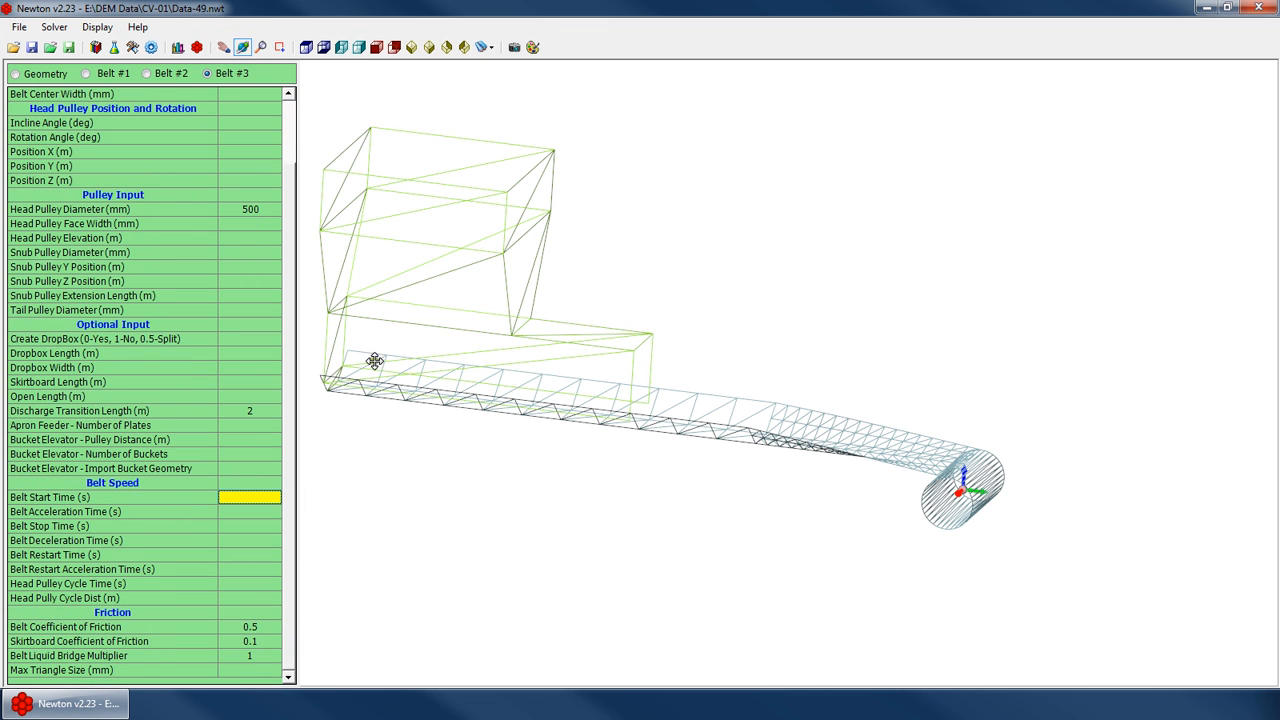
Examine the velocity control cells of the Geometry input table
click(45, 74)
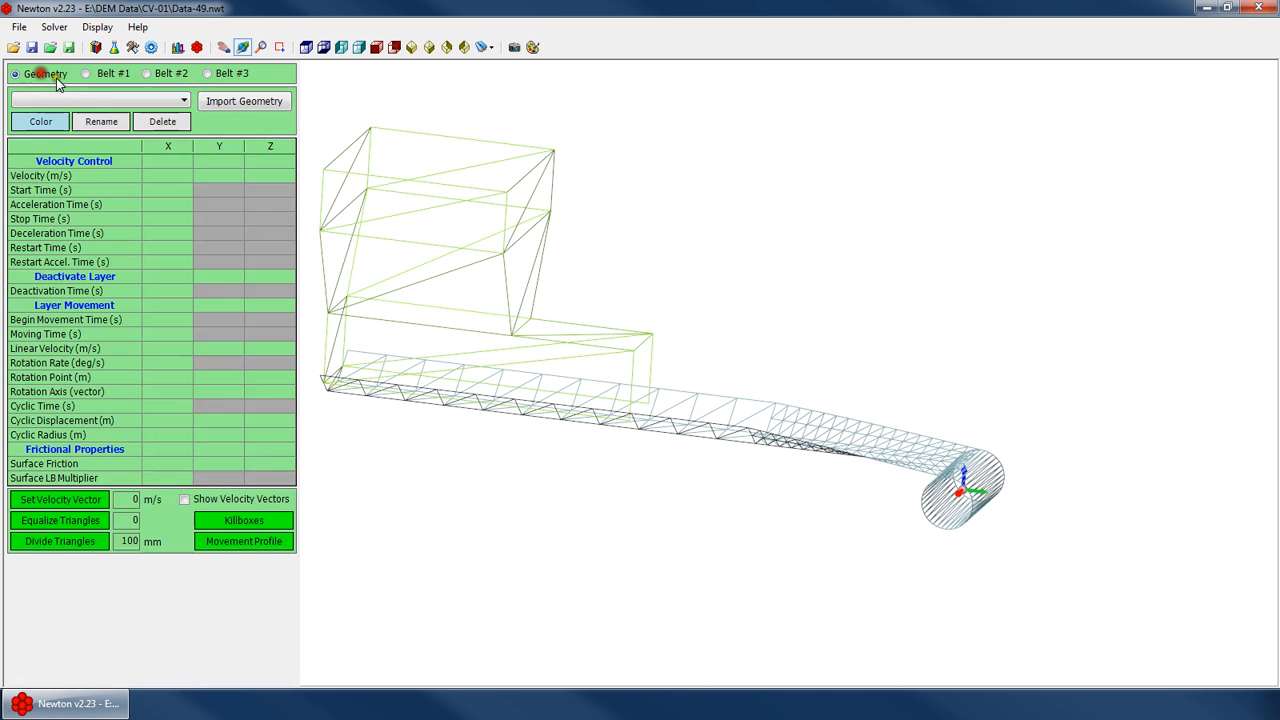
click(154, 178)
click(166, 262)
click(166, 177)
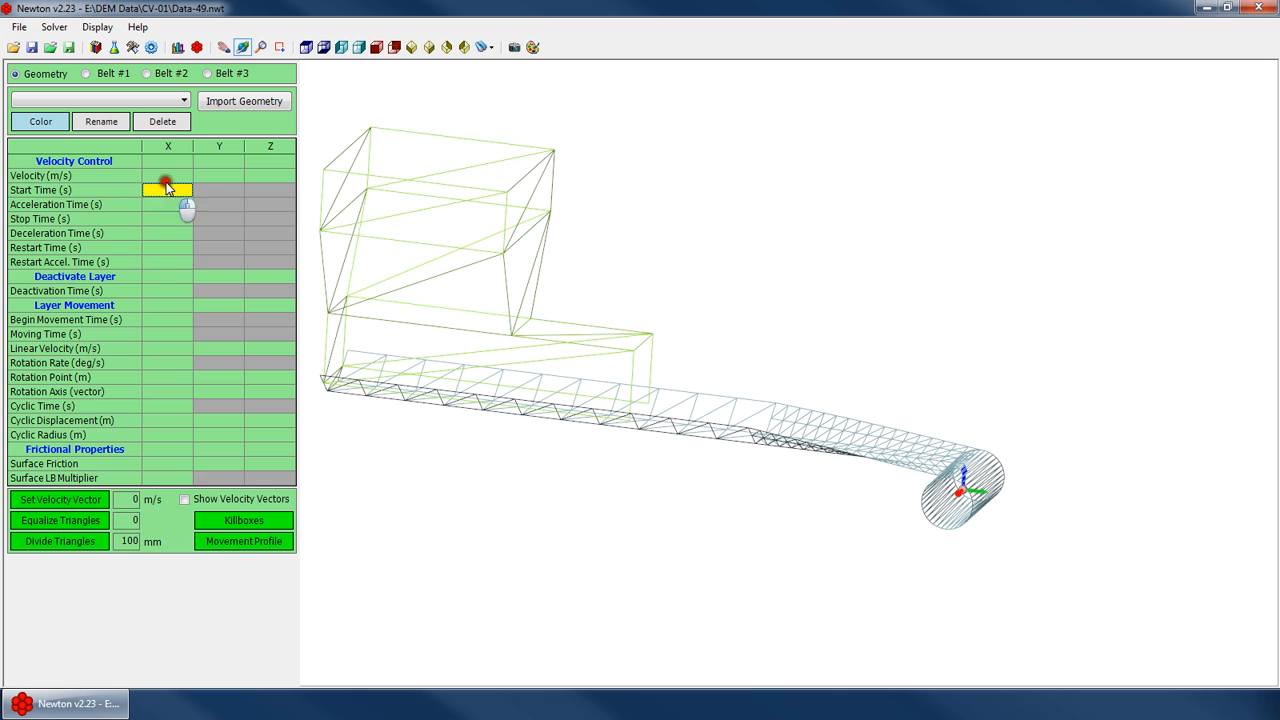
click(237, 176)
click(160, 180)
click(170, 262)
key(Down)
Browse the Belt #1 belt speed fields
click(105, 75)
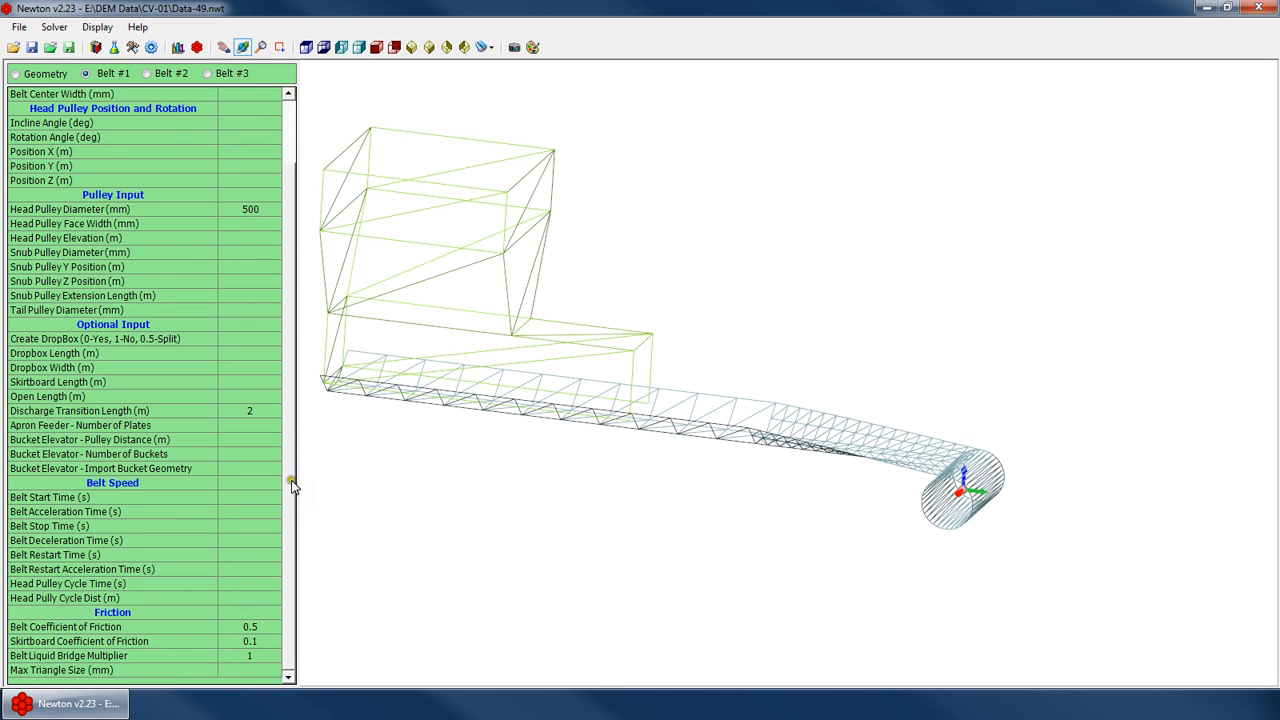
drag(291, 480, 291, 518)
key(Up)
drag(735, 466, 774, 394)
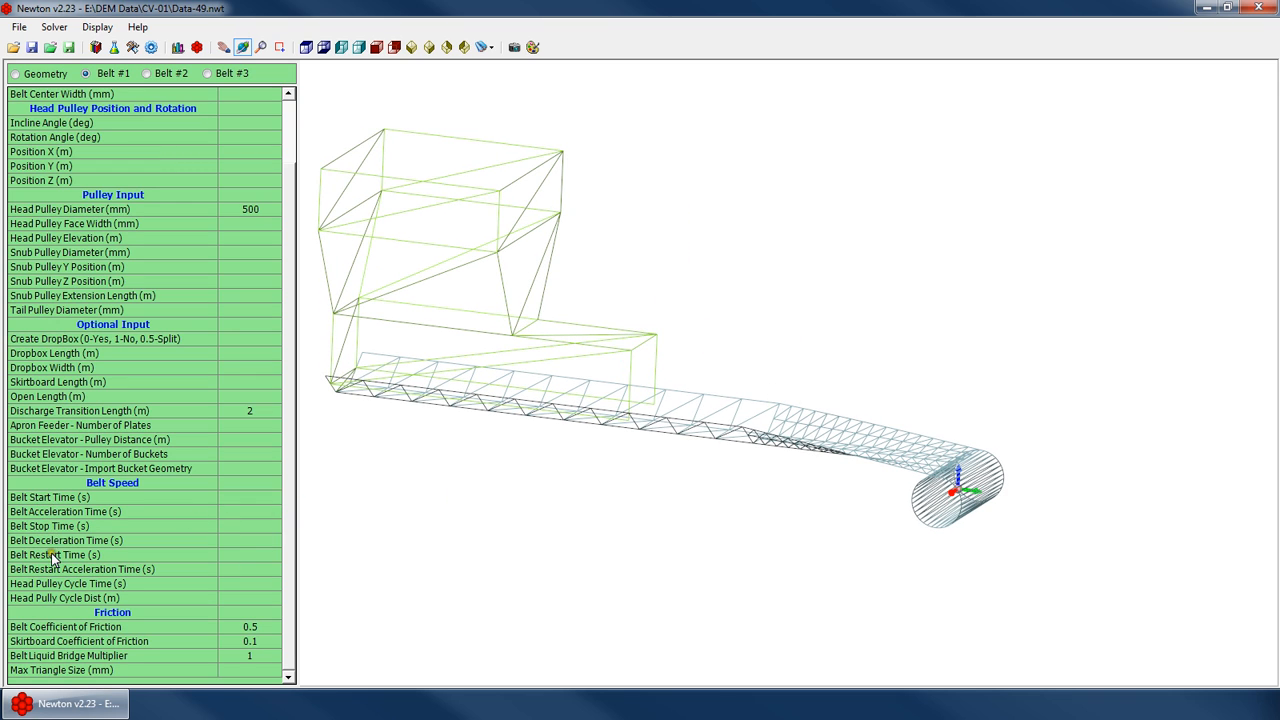
click(244, 508)
key(Down)
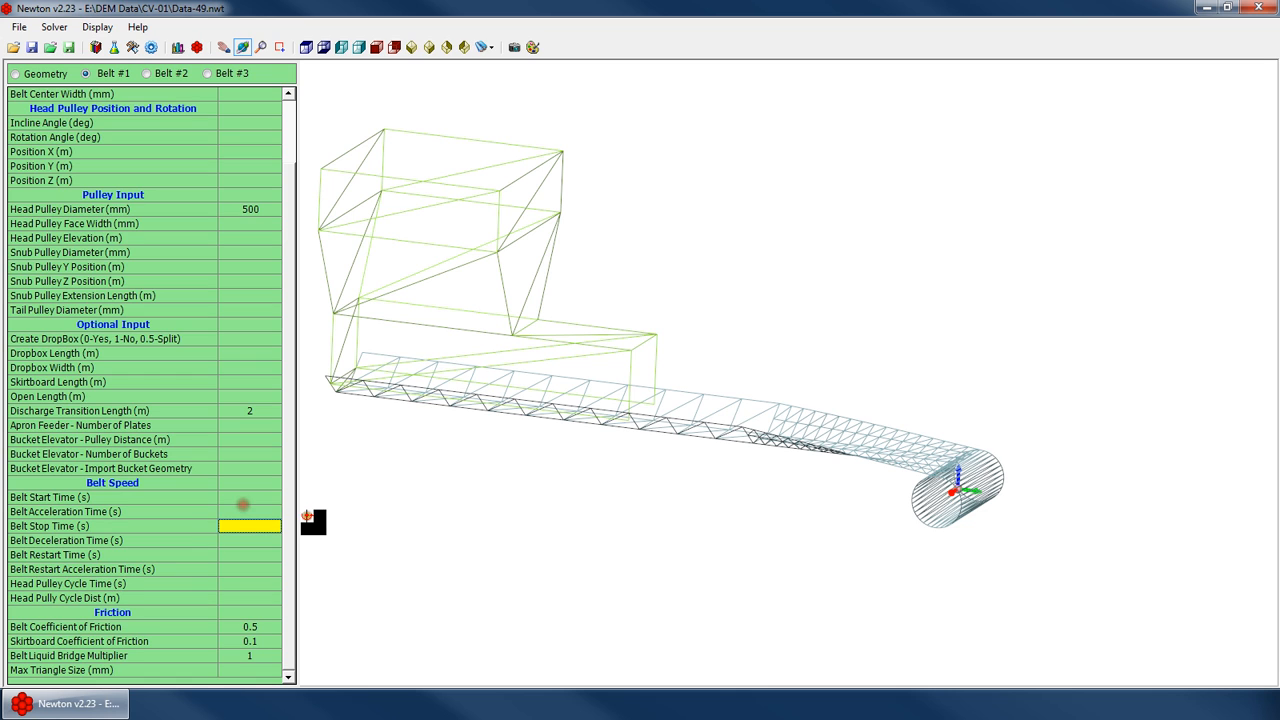
key(Up)
key(Down)
key(Down)
key(Down)
key(Down)
key(Down)
key(Up)
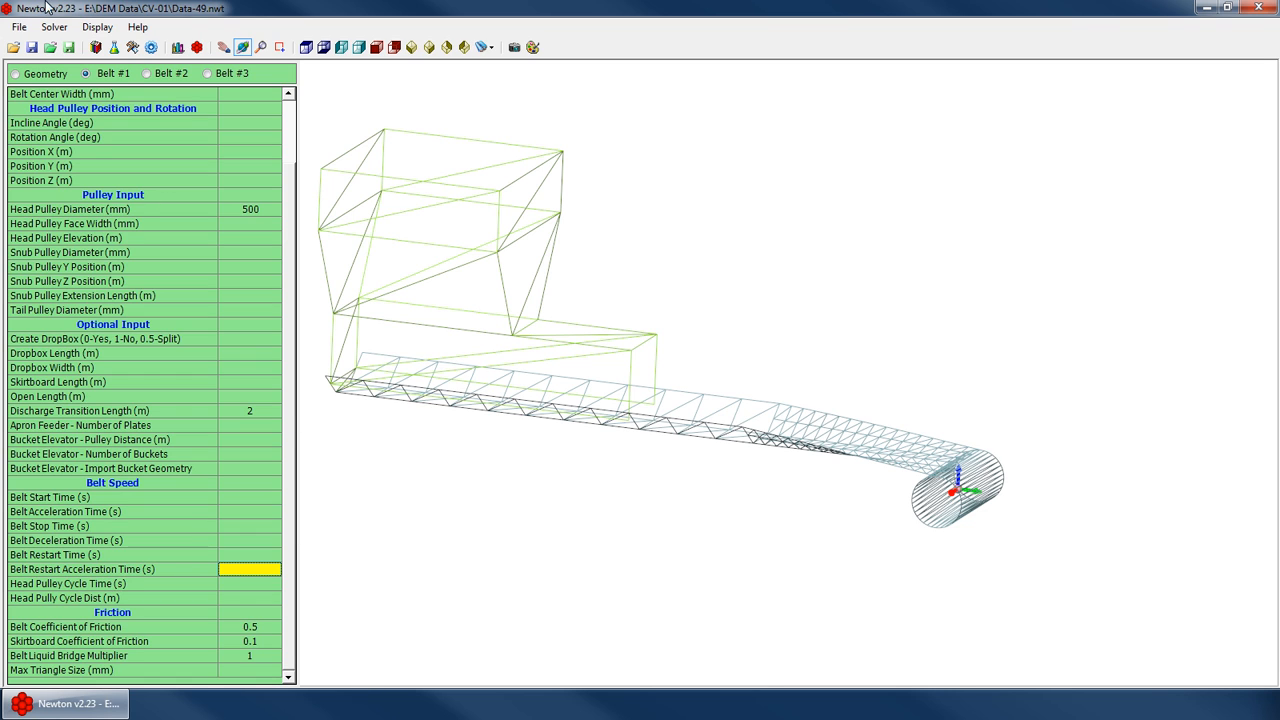
click(40, 73)
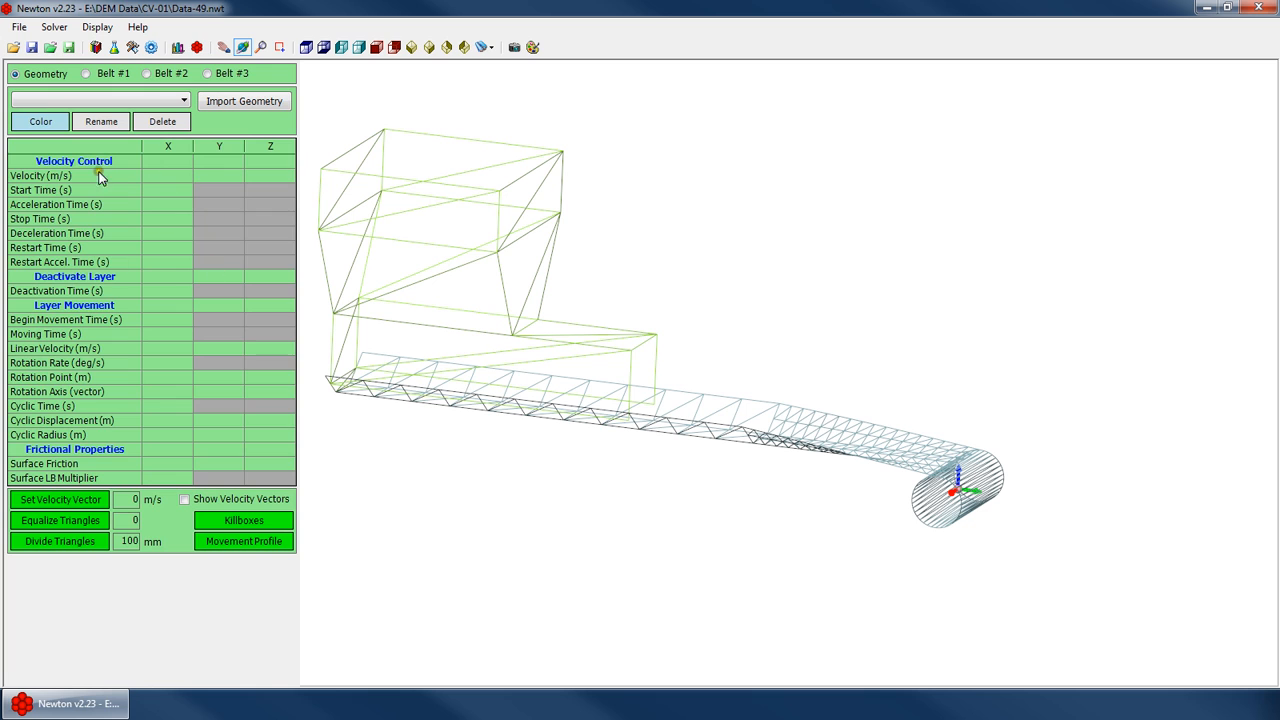
click(122, 72)
scroll(290, 560, up, 1)
Enter Belt #1 speed times: start 10, acceleration 5, stop 20, deceleration 5, restart 30, restart acceleration 10 s
click(255, 500)
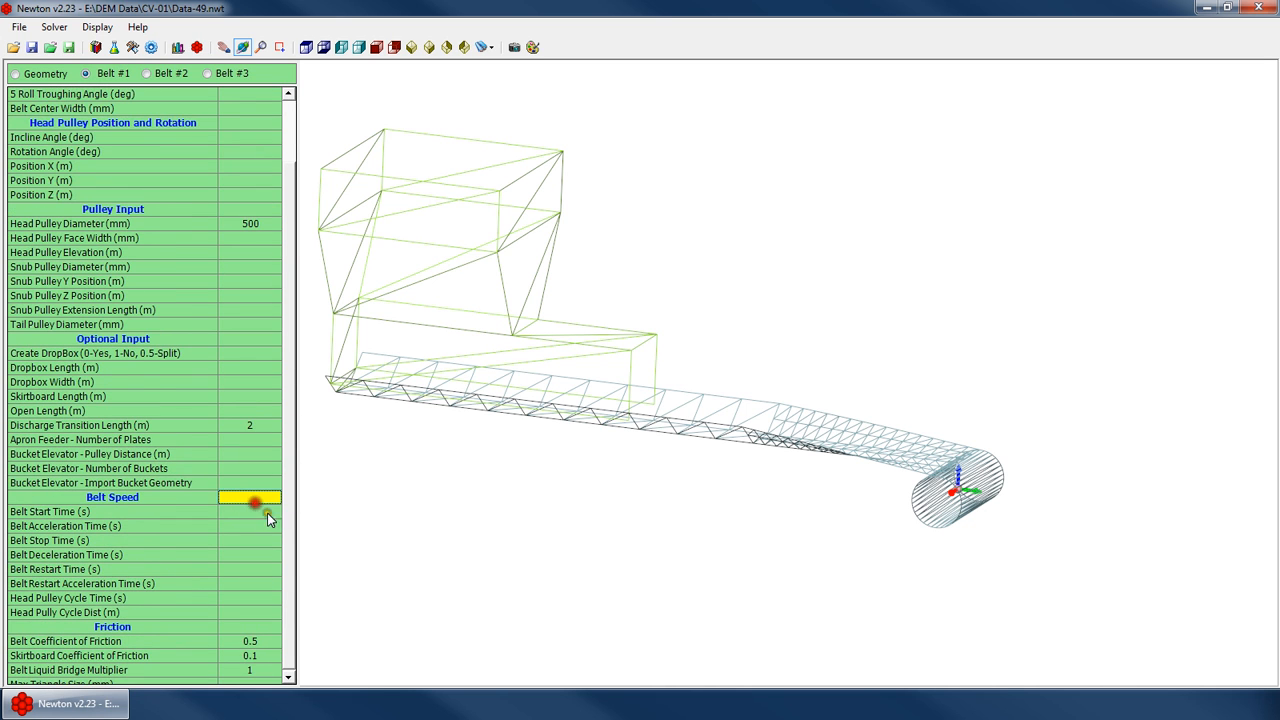
click(267, 513)
text(10)
key(Return)
text(5)
key(Return)
text(20)
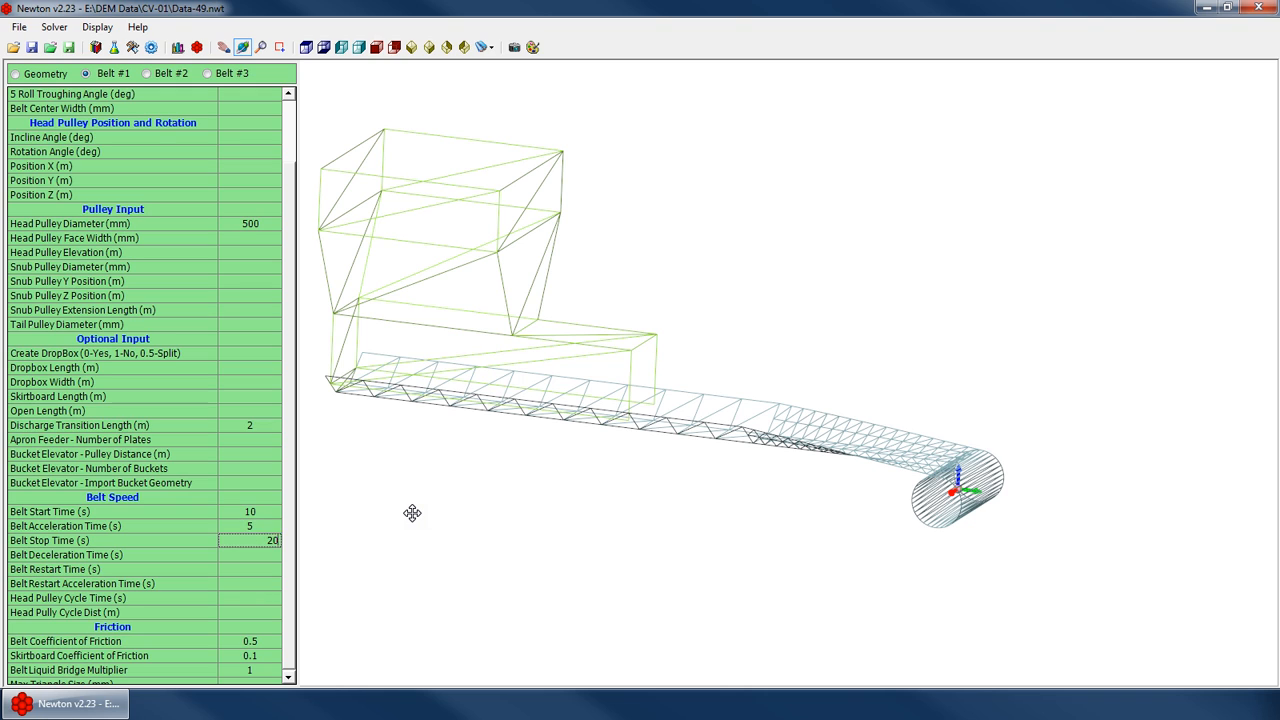
key(Return)
text(5)
key(Return)
text(30)
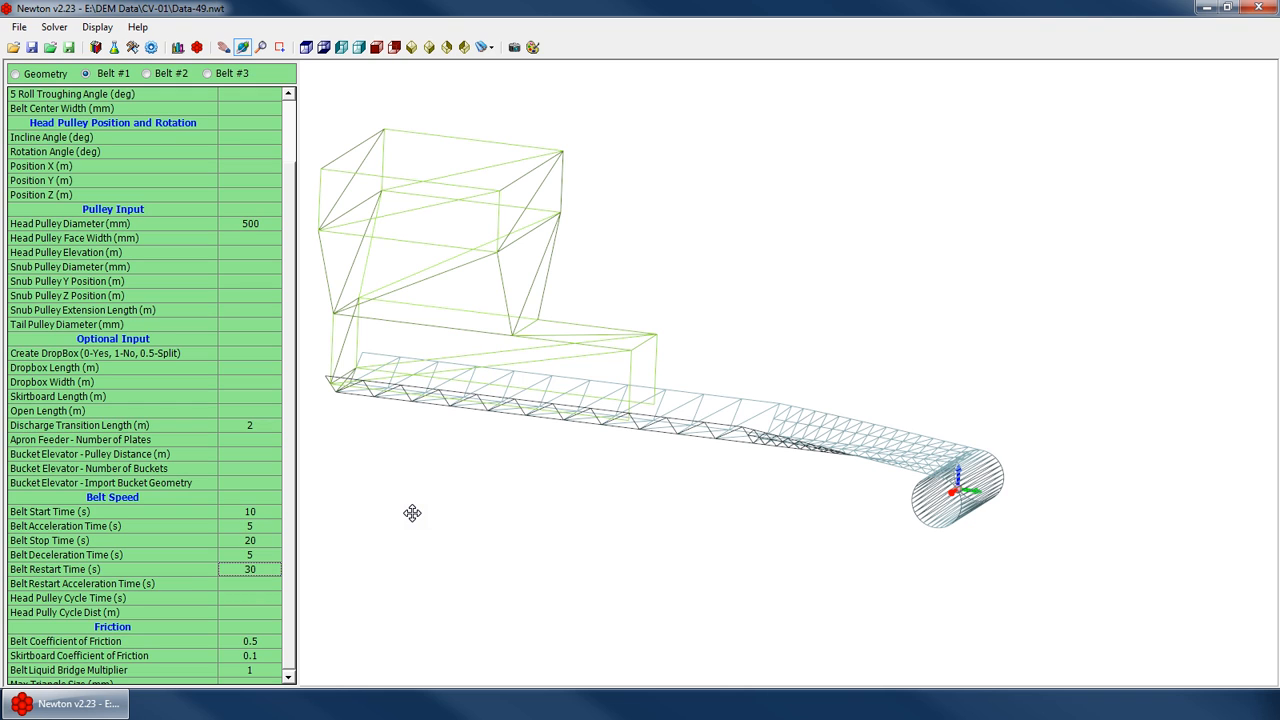
key(Return)
text(10)
Review each of the entered belt speed time fields in turn
key(Up)
key(Up)
key(Up)
key(Up)
key(Up)
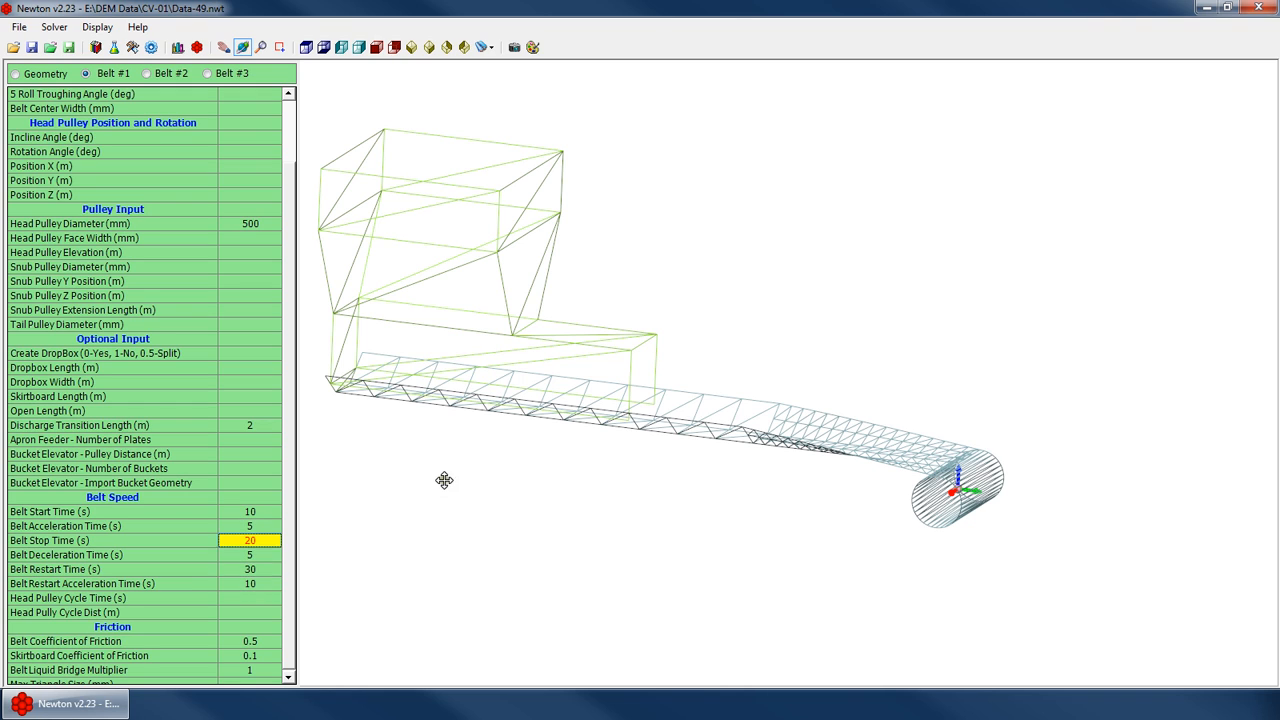
click(269, 528)
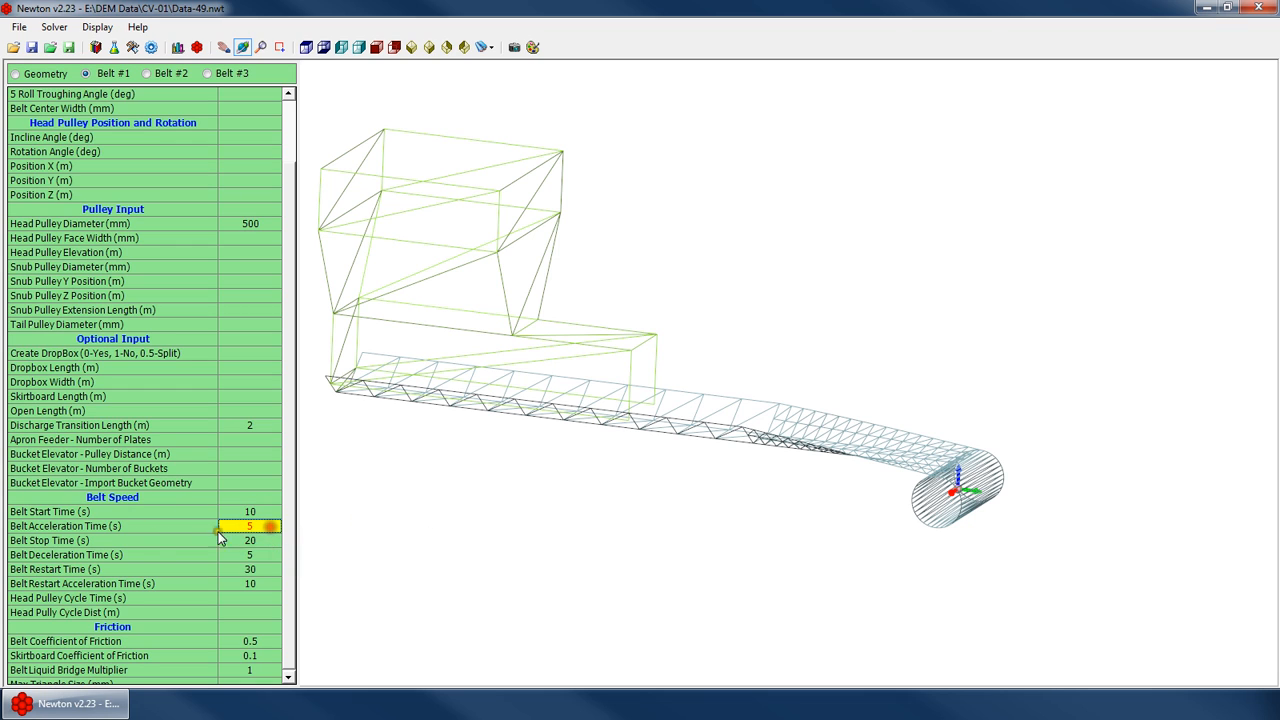
click(277, 529)
click(269, 543)
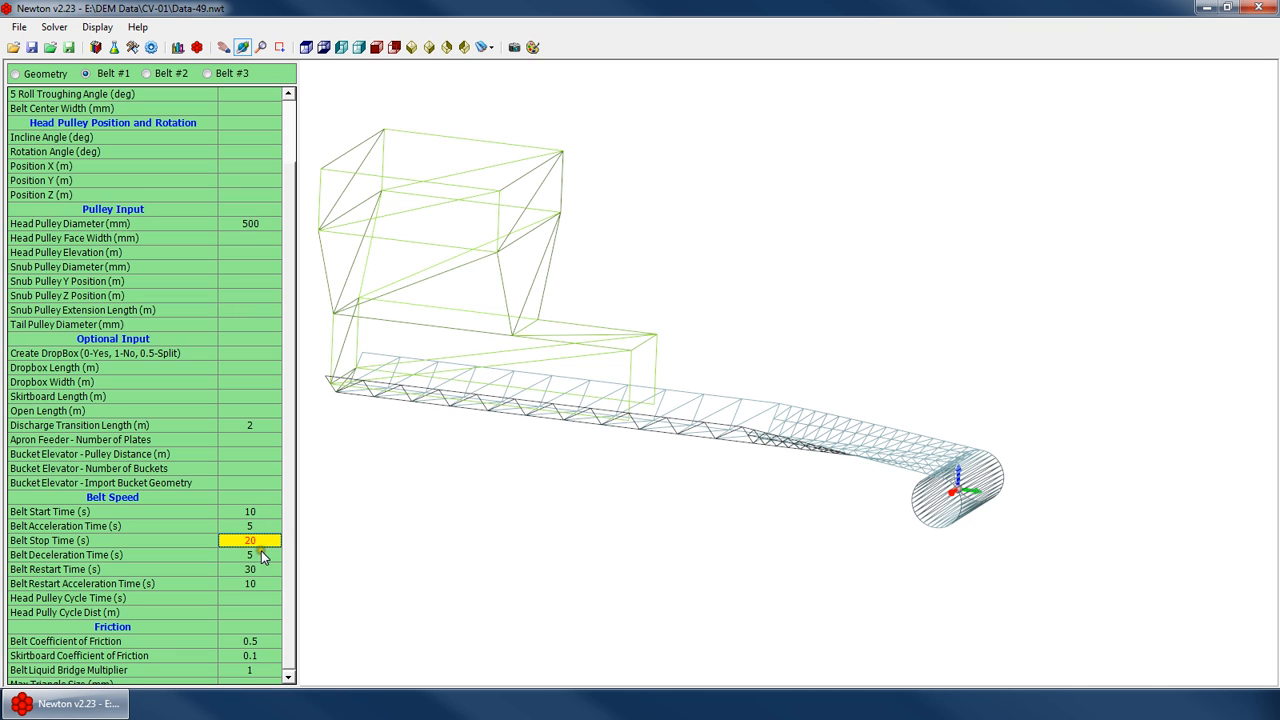
click(274, 552)
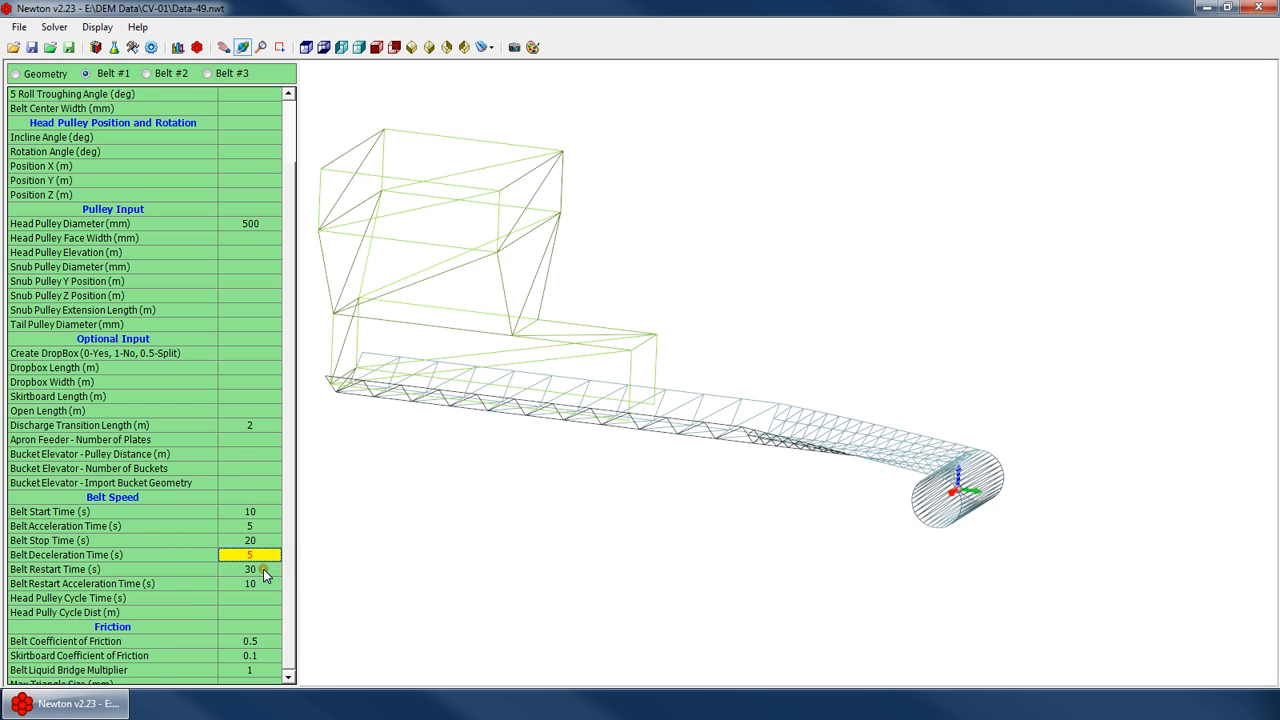
click(264, 570)
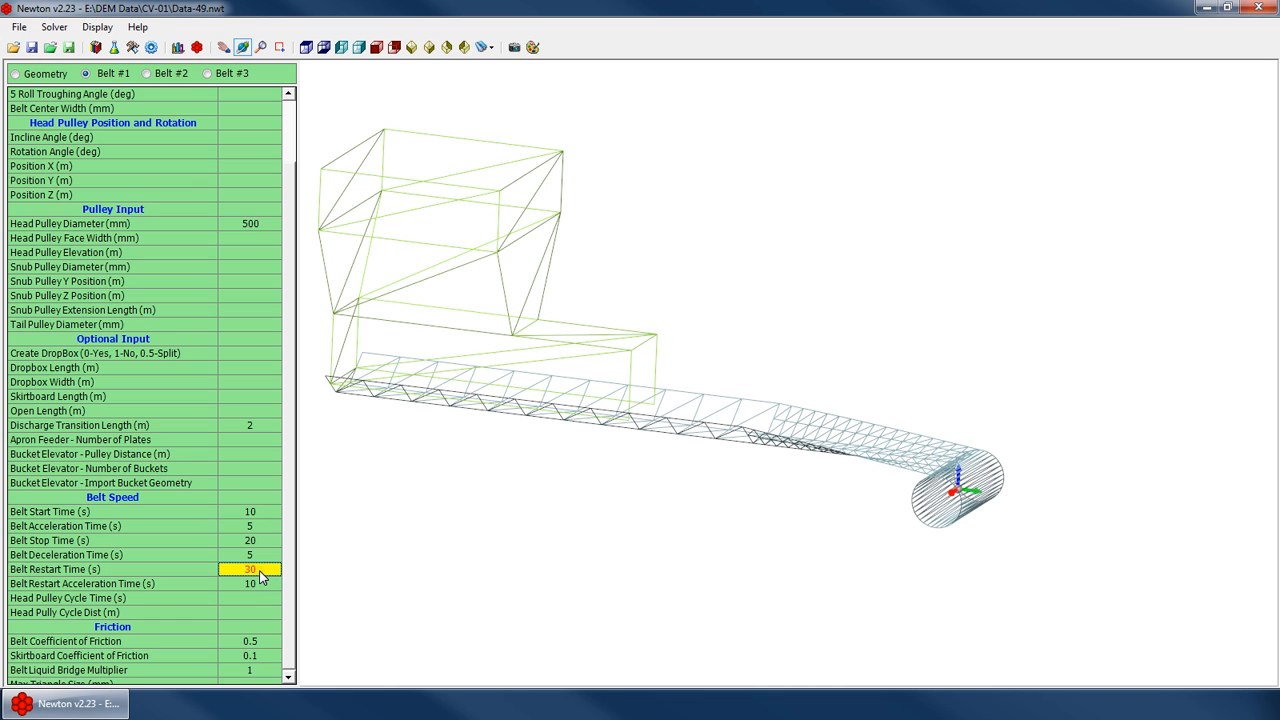
click(262, 584)
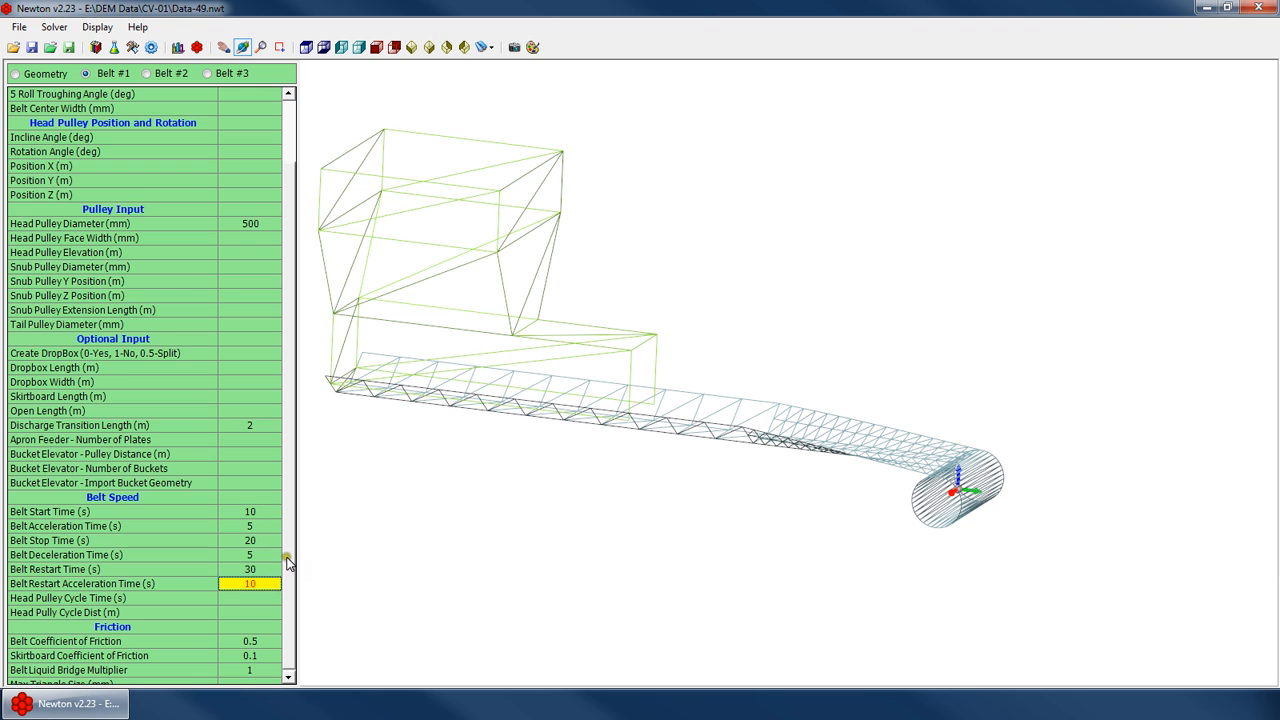
Clear all the Belt #1 belt speed time values
key(Delete)
key(Up)
key(Delete)
key(Up)
key(Delete)
key(Up)
key(Delete)
key(Up)
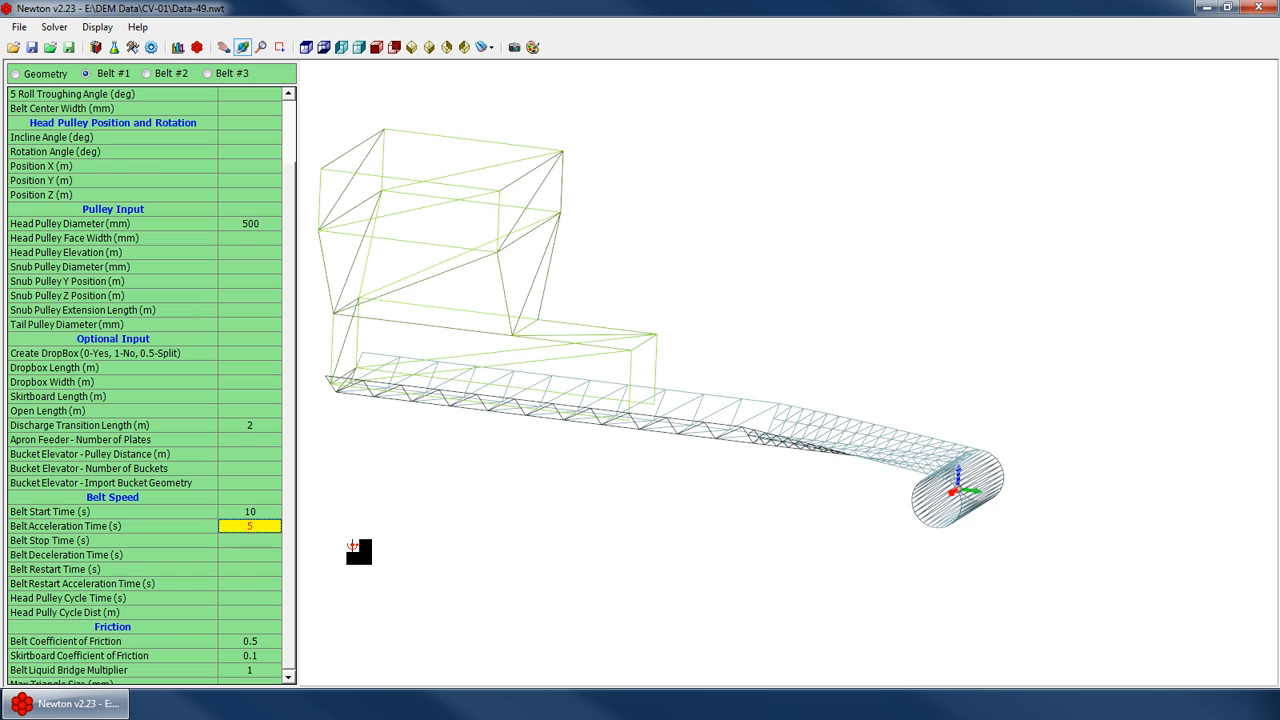
key(Delete)
key(Up)
key(Delete)
key(Down)
key(Down)
Examine the Belt #1 cycle, friction and maximum triangle size fields
click(44, 74)
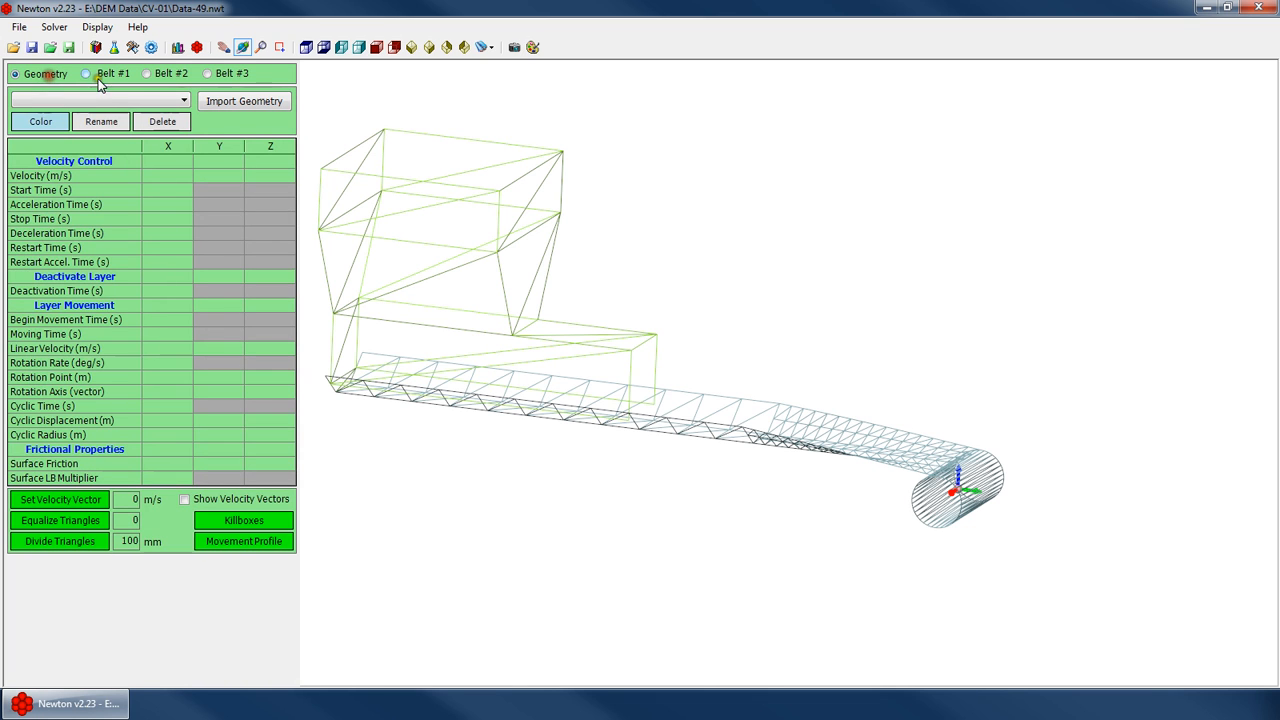
click(102, 76)
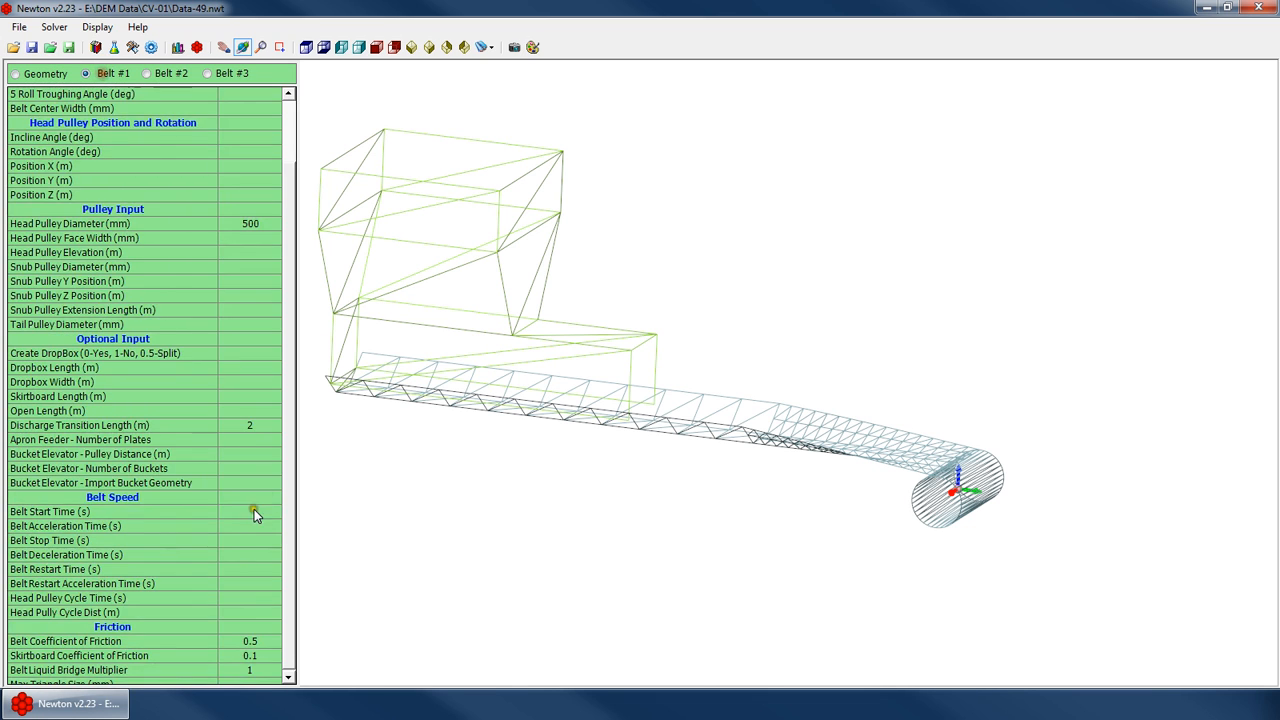
click(240, 612)
scroll(290, 565, down, 1)
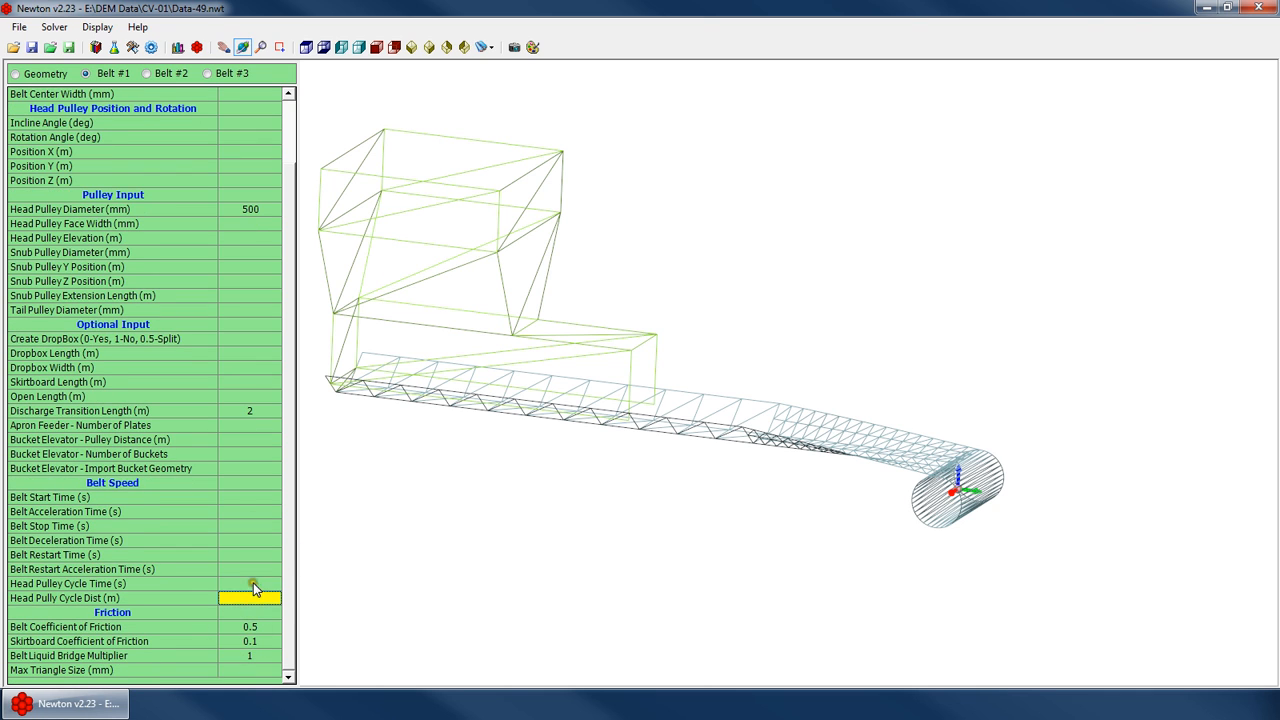
click(245, 586)
click(258, 583)
click(243, 641)
click(245, 671)
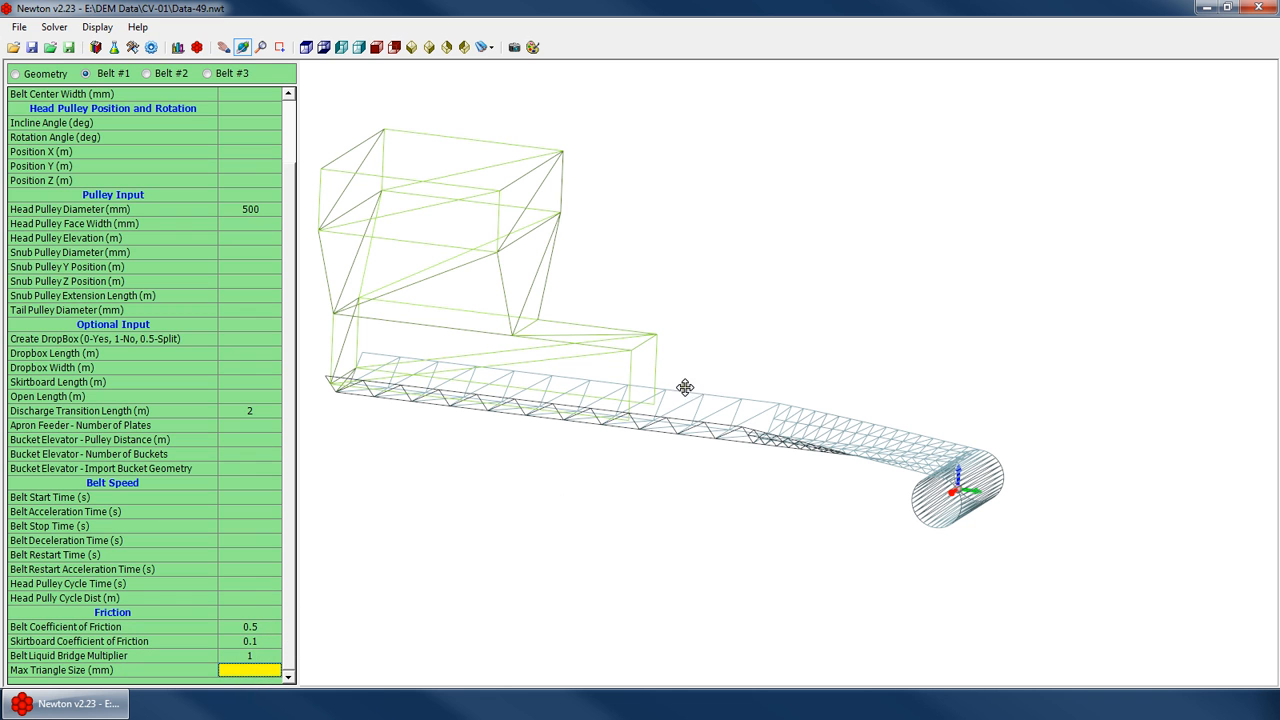
drag(652, 415, 600, 420)
scroll(744, 387, up, 3)
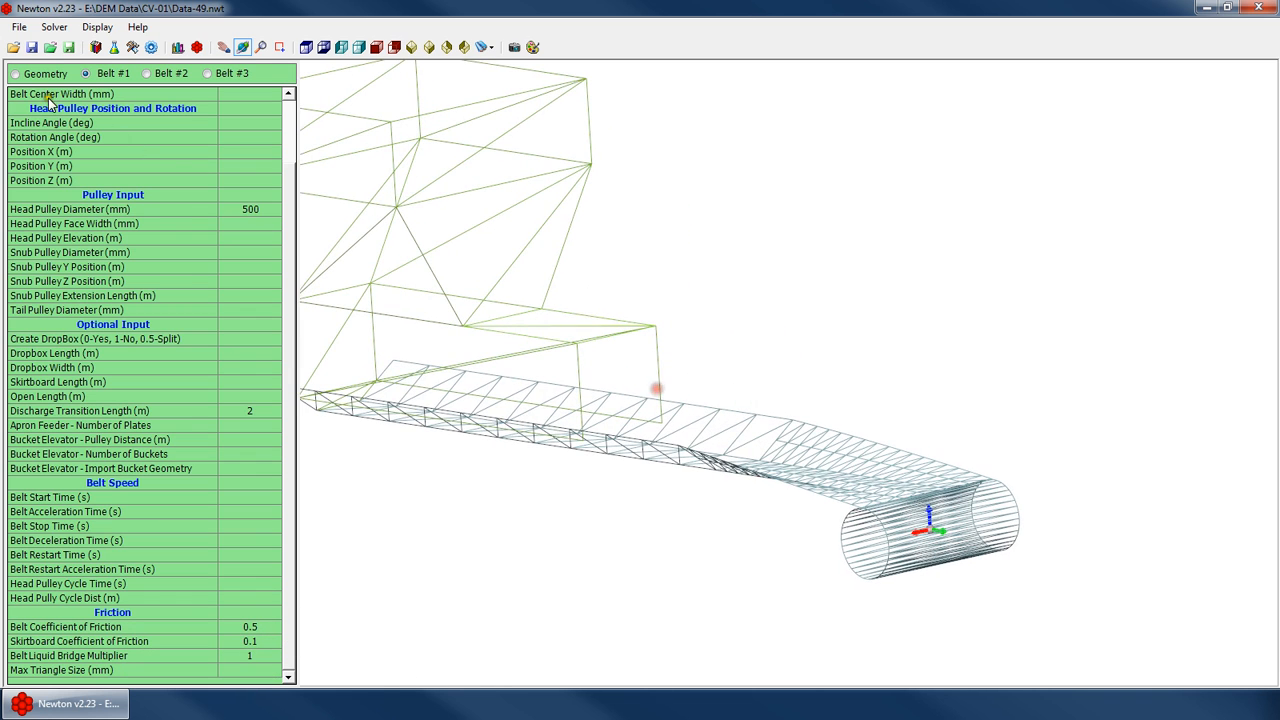
Examine the surface friction and surface LB multiplier cells of the Geometry table
click(45, 73)
click(175, 463)
click(222, 466)
click(265, 465)
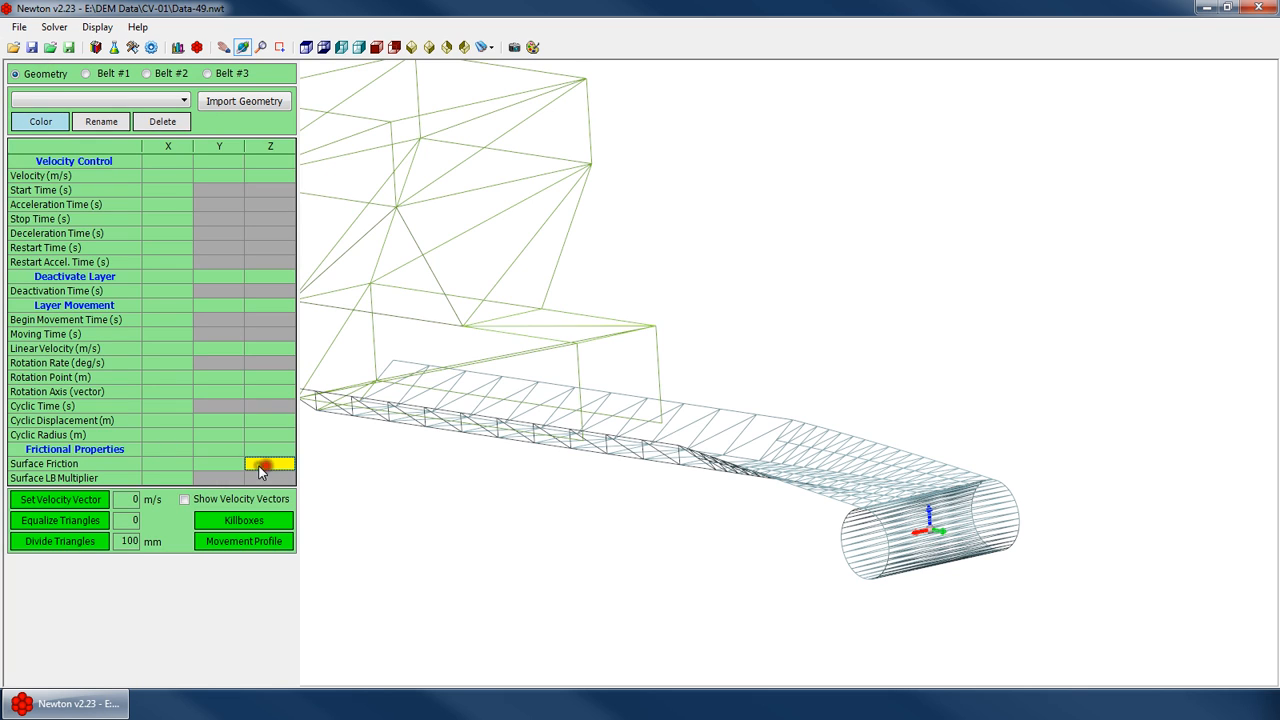
click(224, 465)
click(169, 463)
click(224, 461)
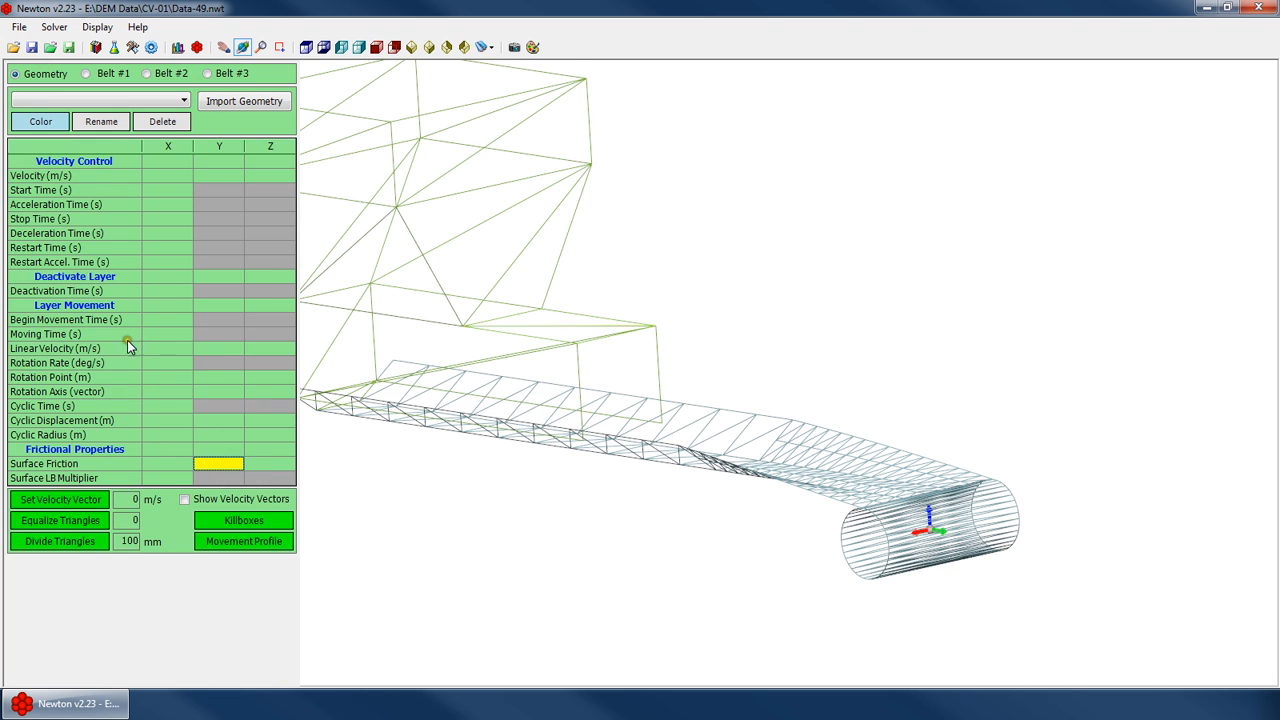
click(152, 480)
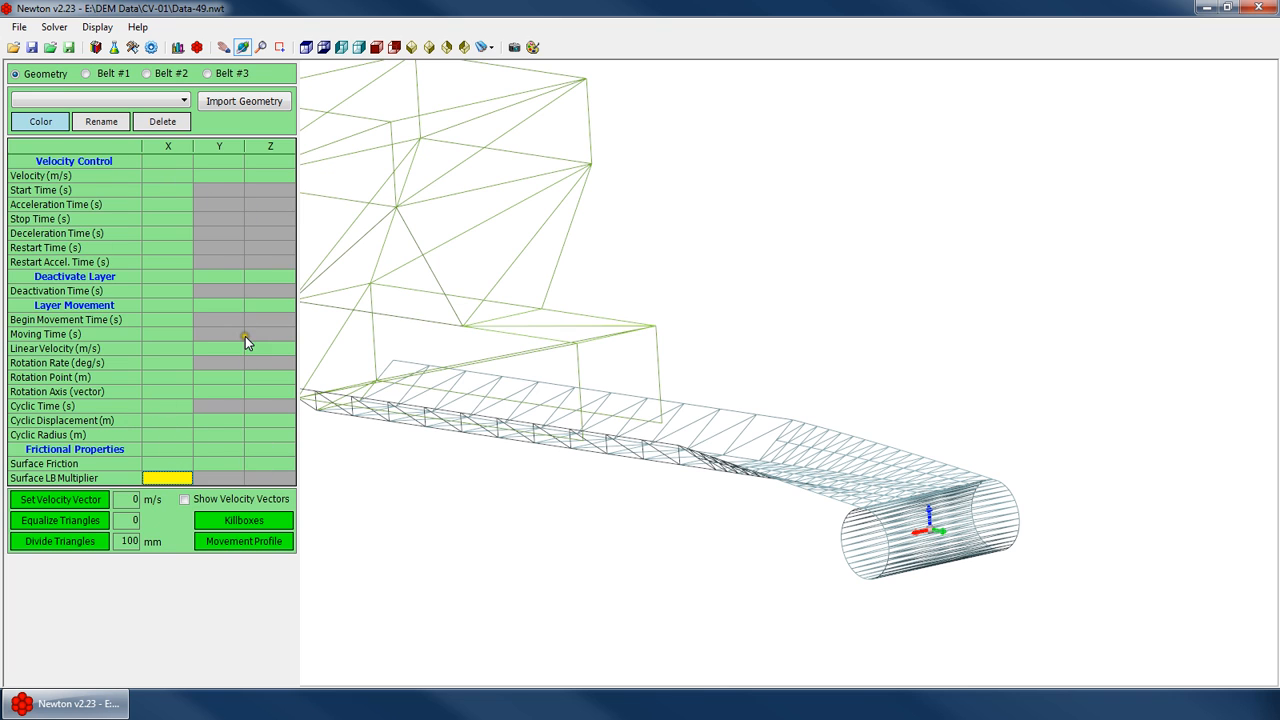
Set the Belt #1 belt coefficient of friction to 0.65
click(110, 73)
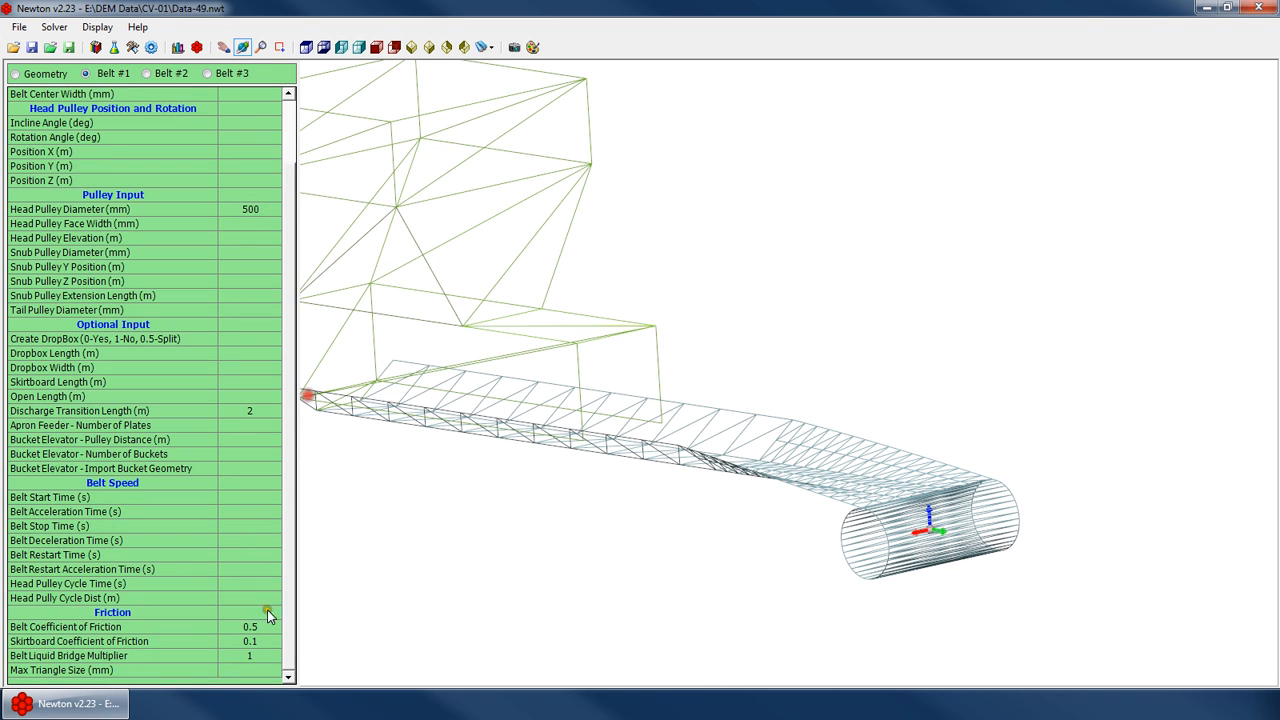
click(245, 644)
click(247, 627)
key(Down)
key(Down)
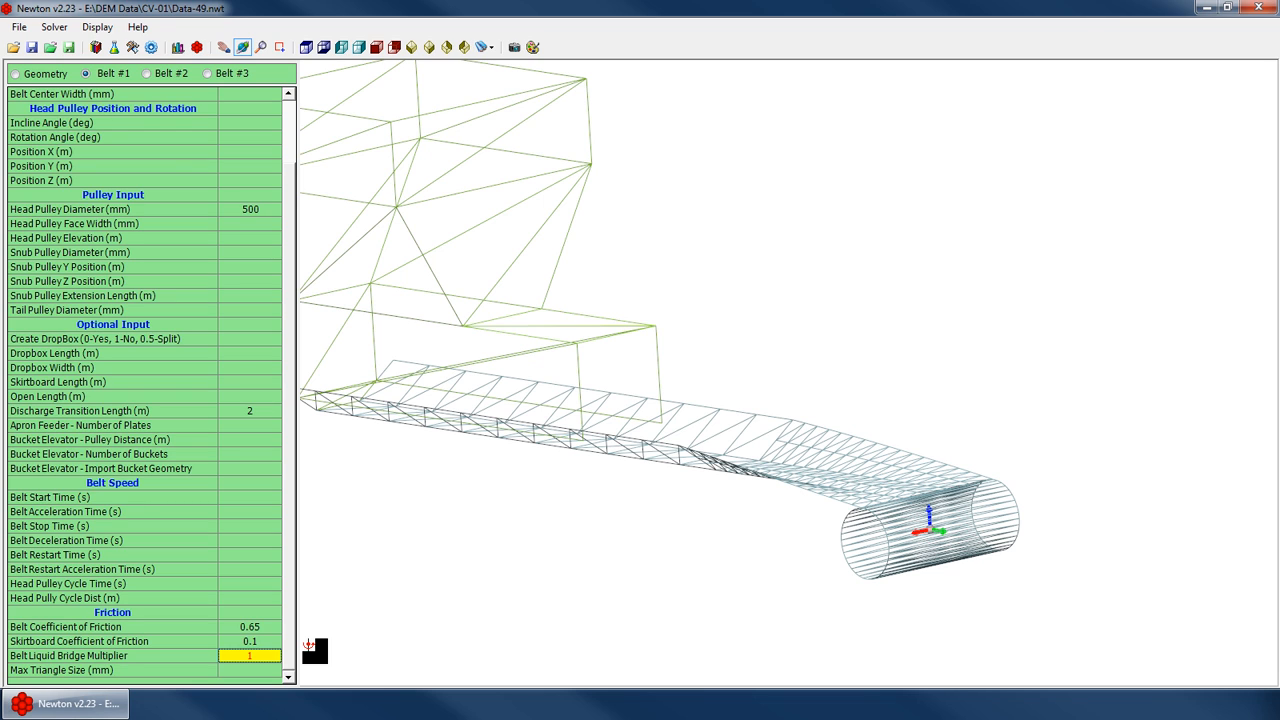
Examine the default material properties table, including friction coefficients and liquid bridge fields
click(115, 47)
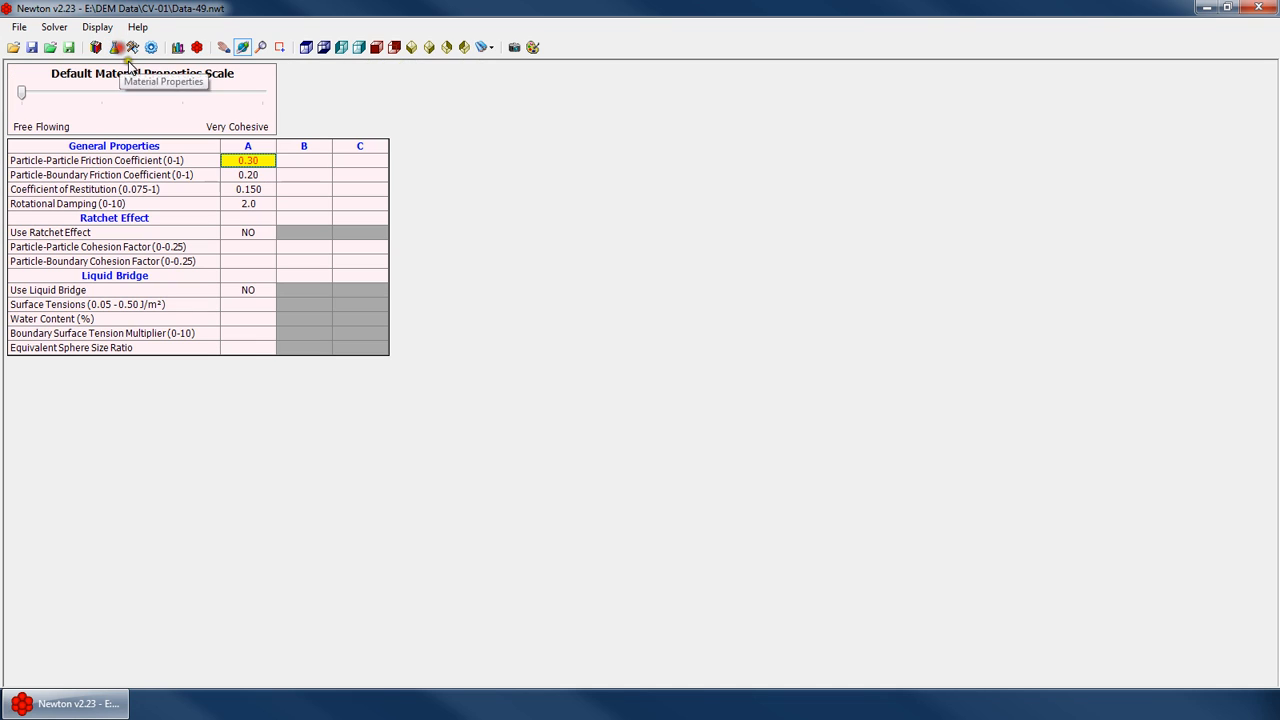
click(250, 333)
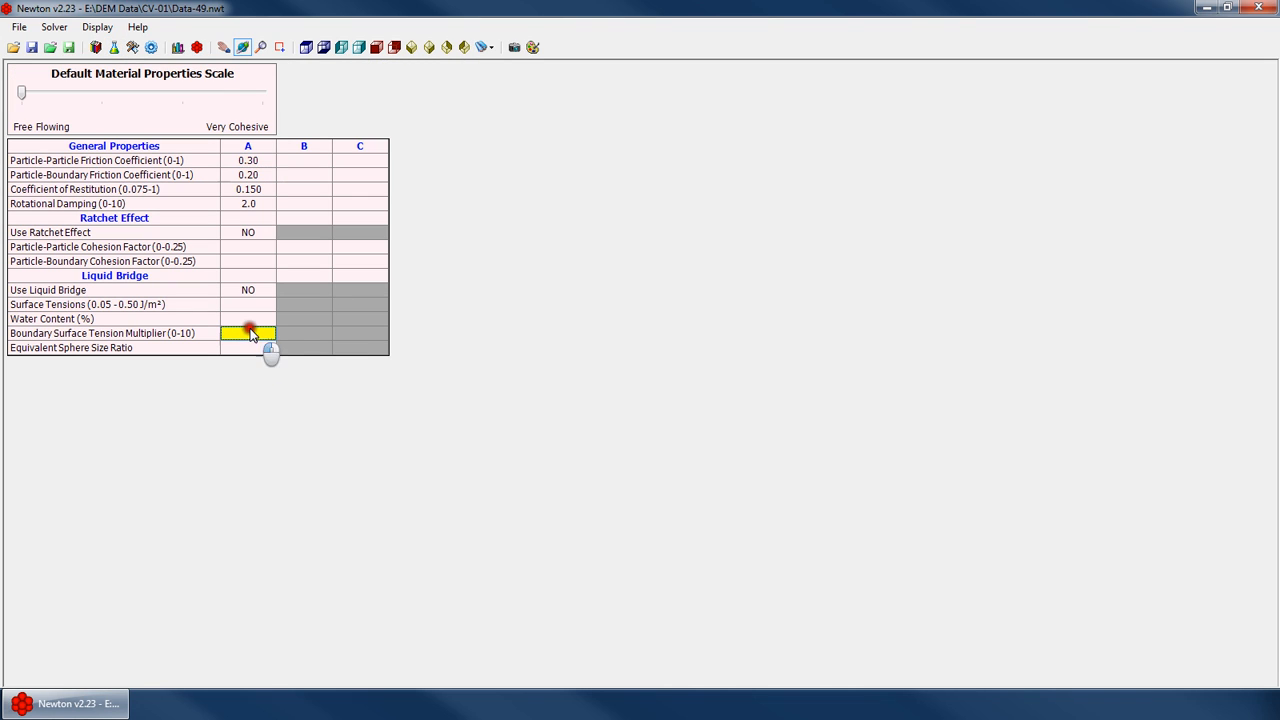
click(247, 174)
click(292, 174)
click(356, 174)
click(311, 173)
click(250, 174)
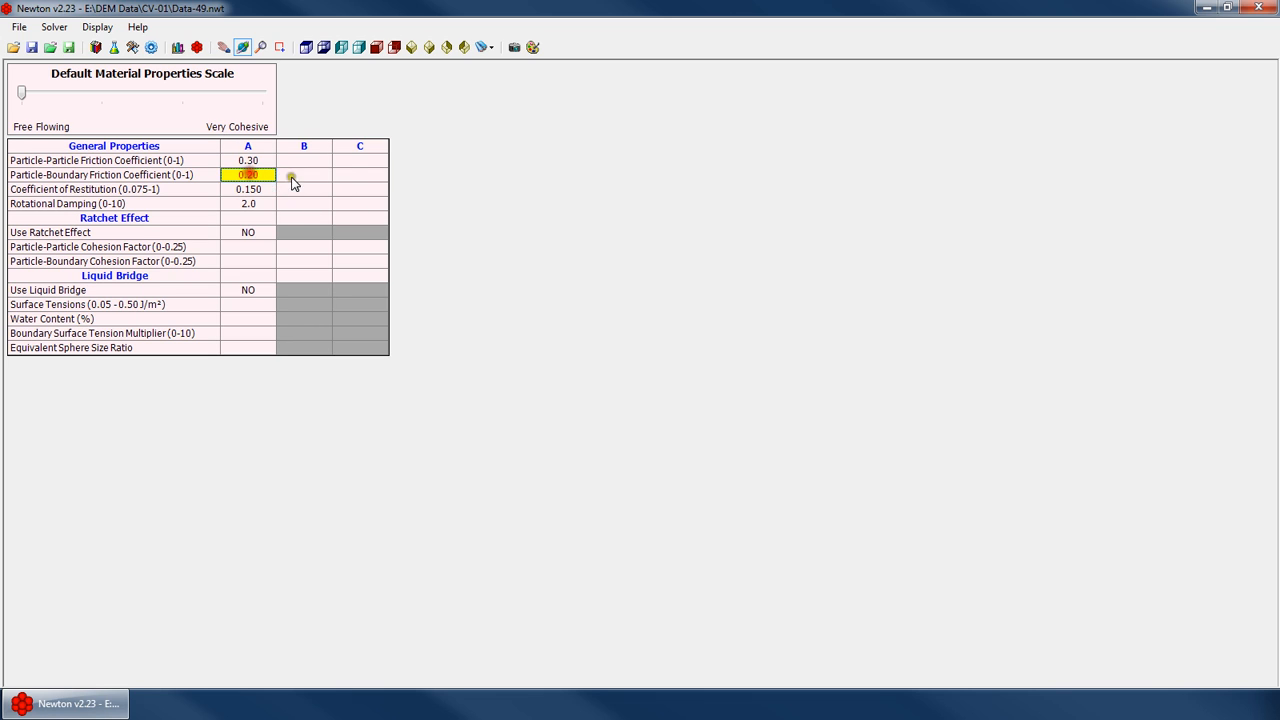
click(291, 177)
click(354, 175)
click(245, 334)
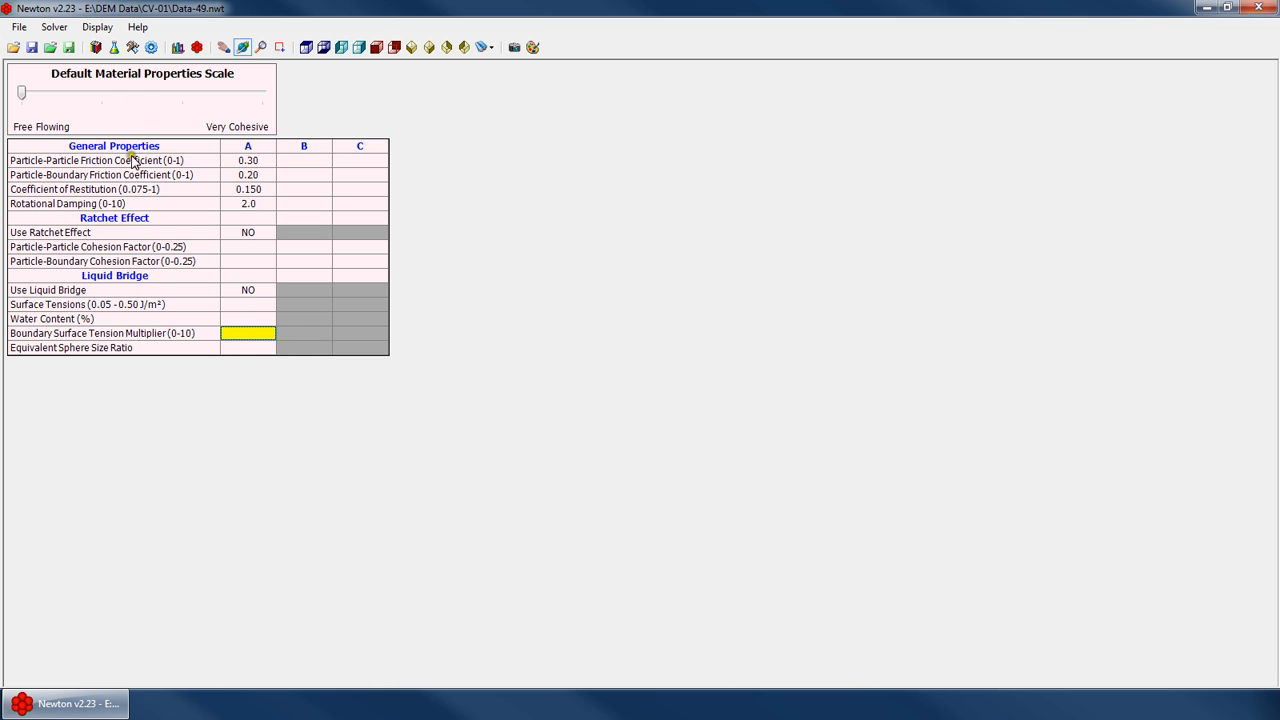
click(132, 47)
Examine the Belt #1 friction, liquid bridge multiplier and maximum triangle size fields
click(252, 627)
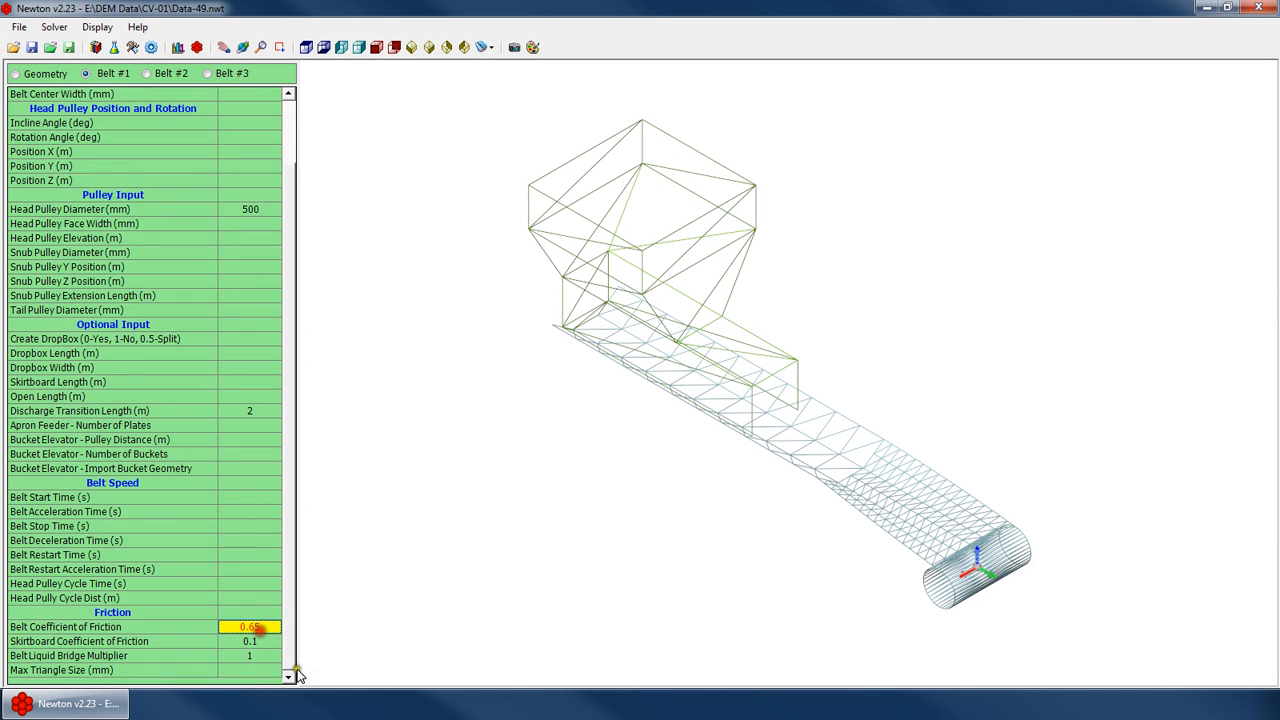
click(255, 655)
click(255, 627)
click(257, 655)
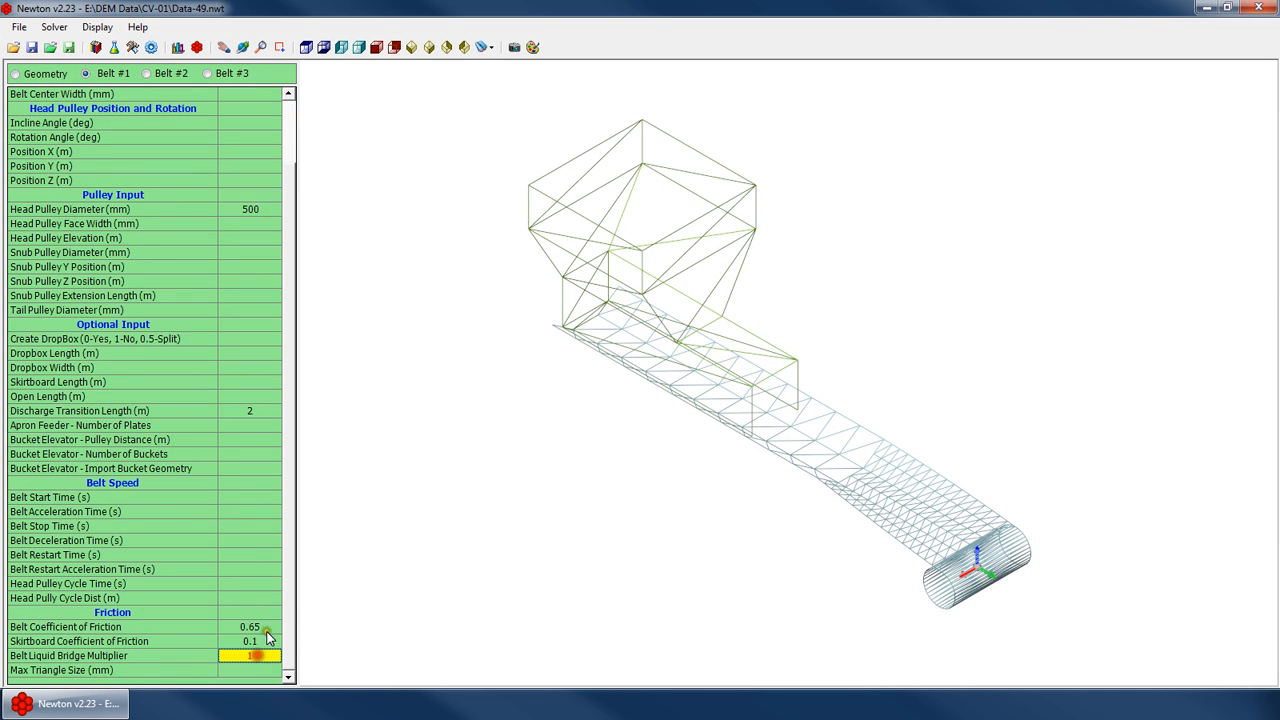
click(258, 627)
click(259, 669)
click(260, 655)
click(263, 627)
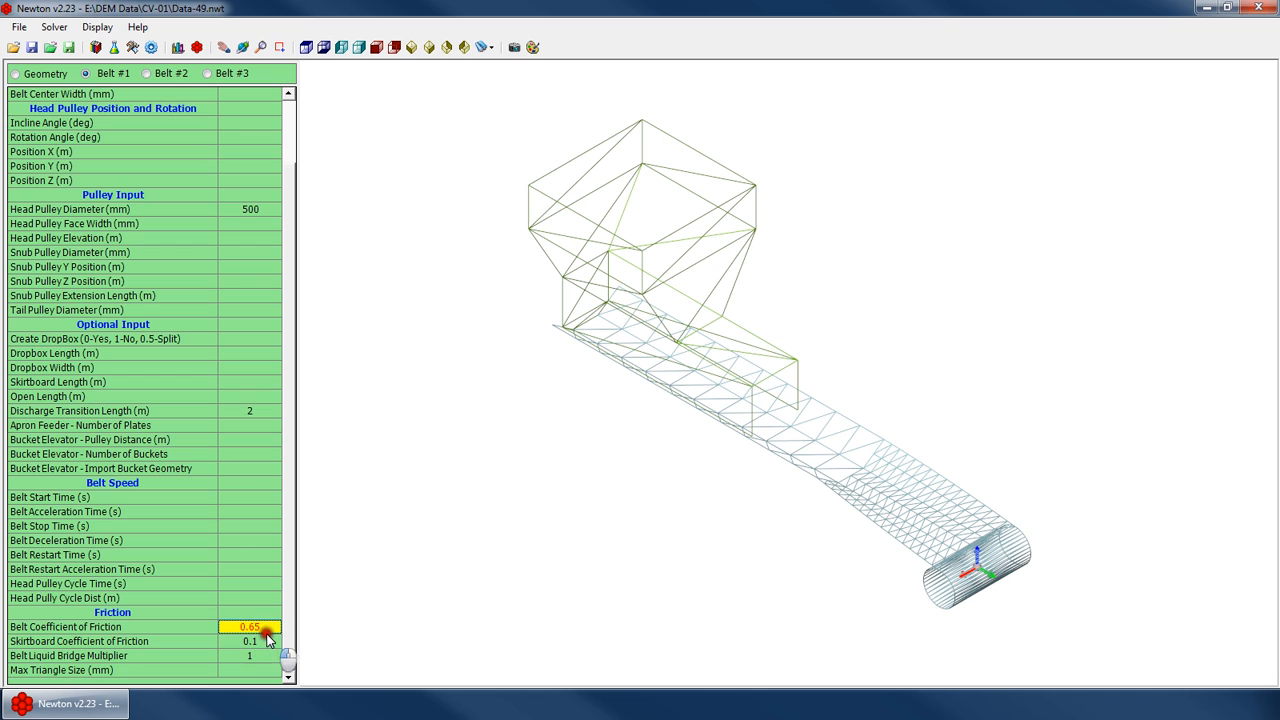
click(258, 641)
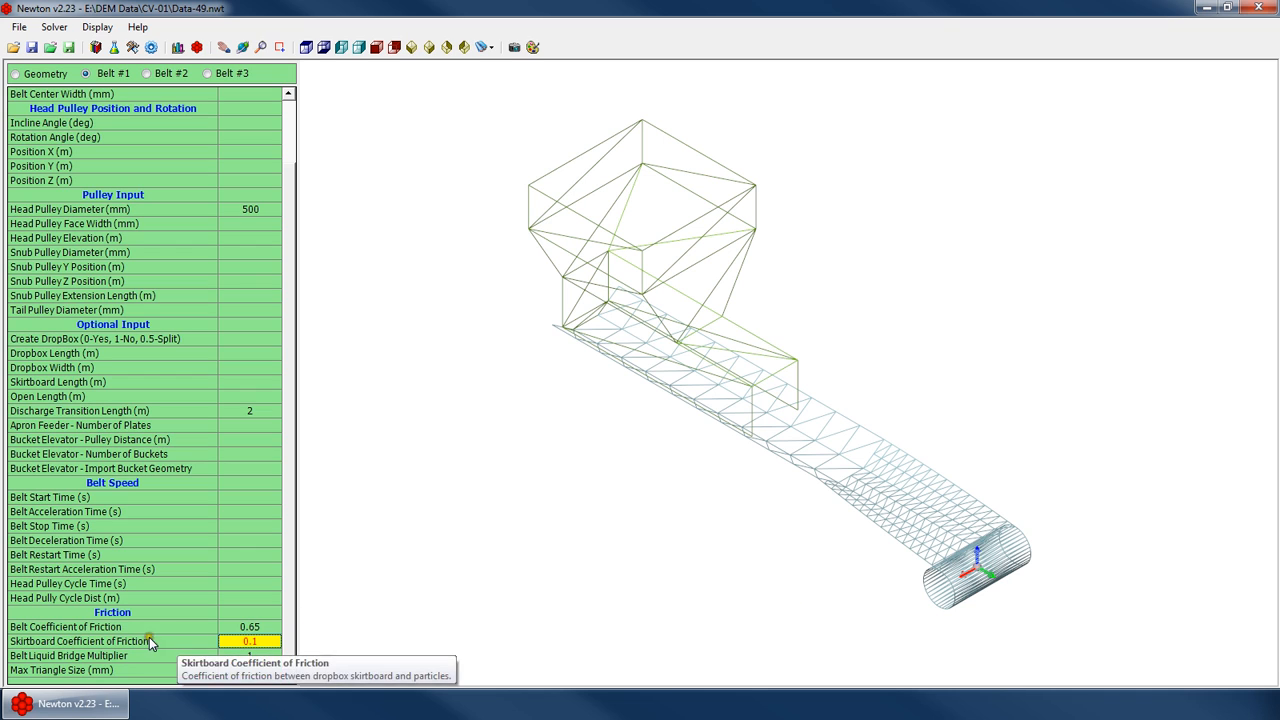
View the conveyor model with solid surfaces and orbit around the hopper and belt
right_click(690, 272)
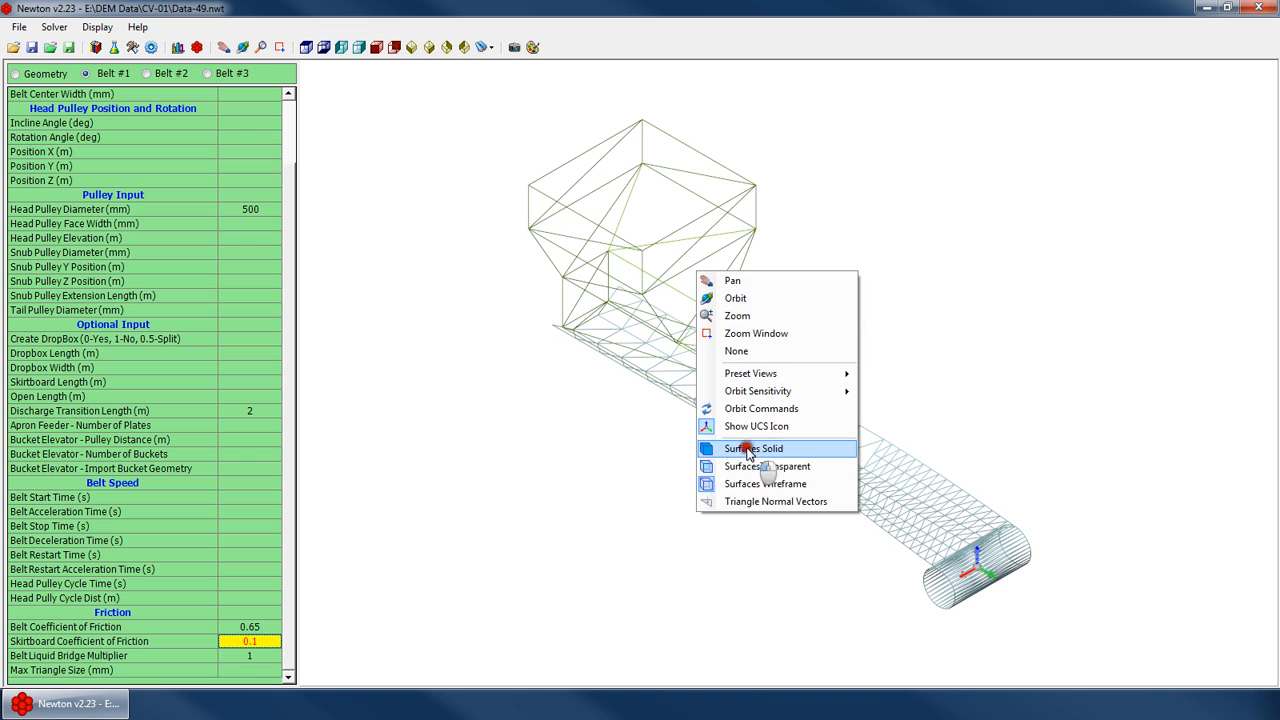
click(745, 450)
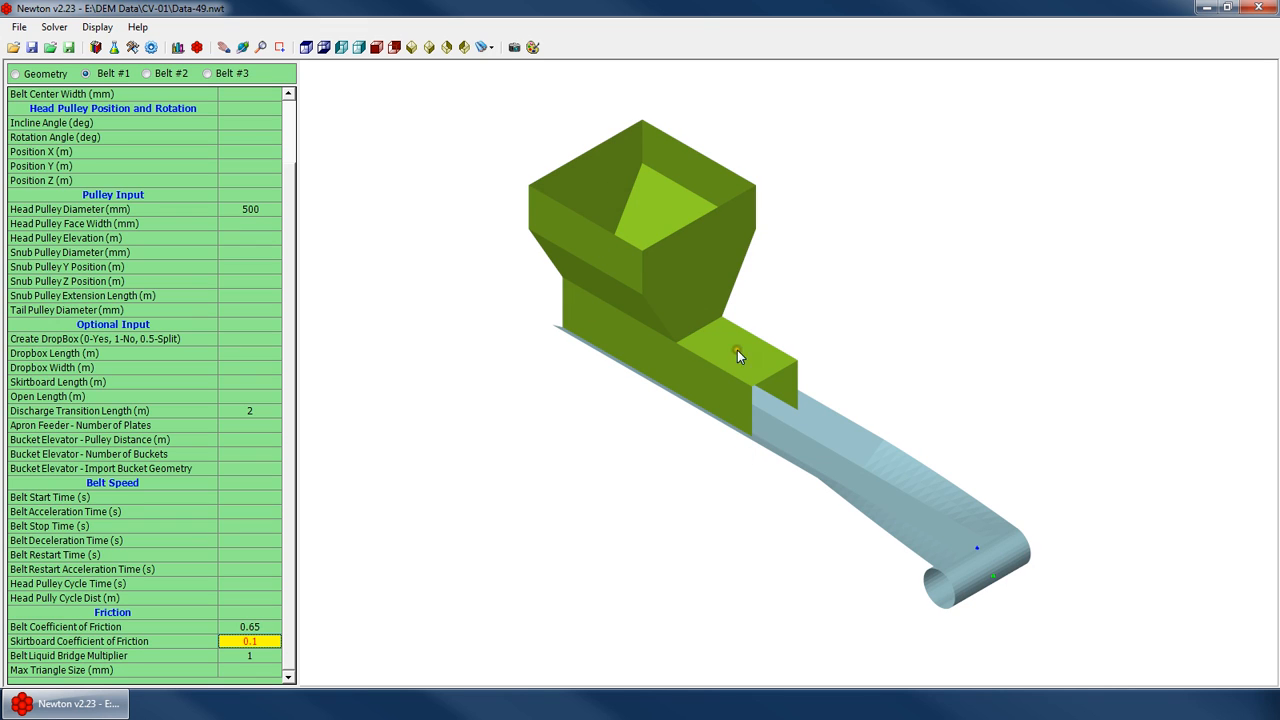
right_click(760, 256)
click(780, 287)
drag(777, 374, 654, 354)
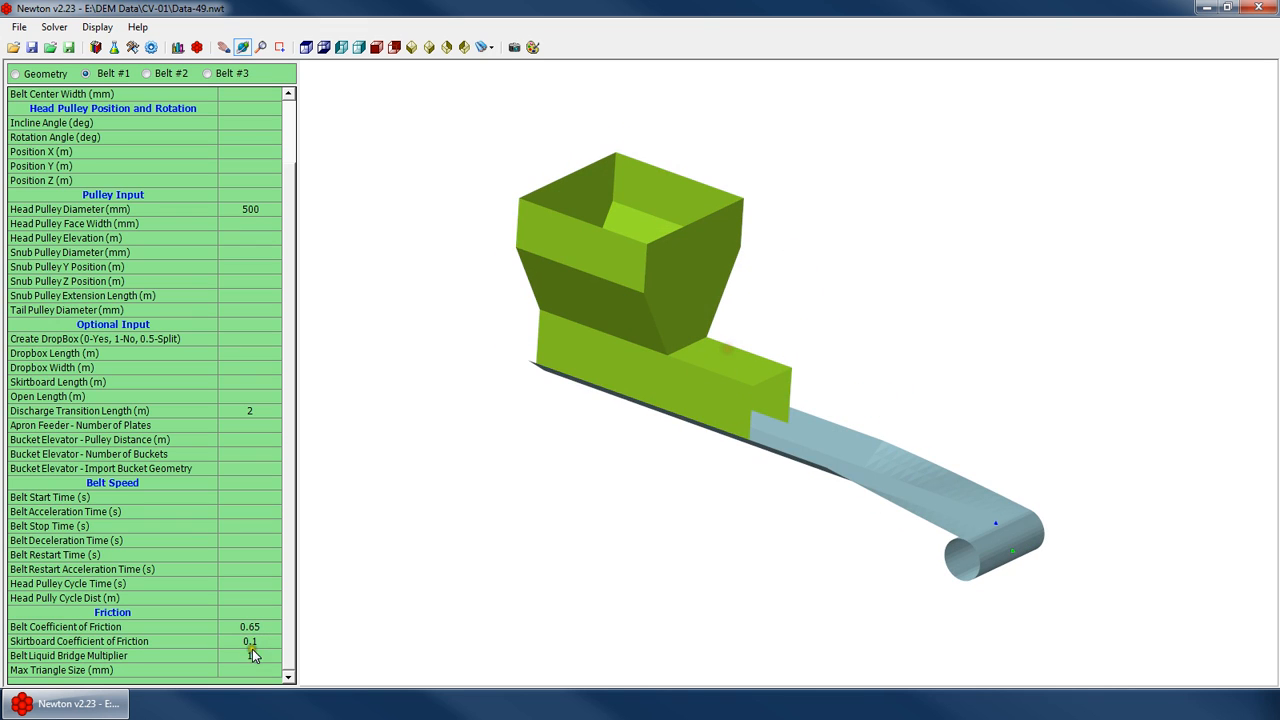
click(250, 641)
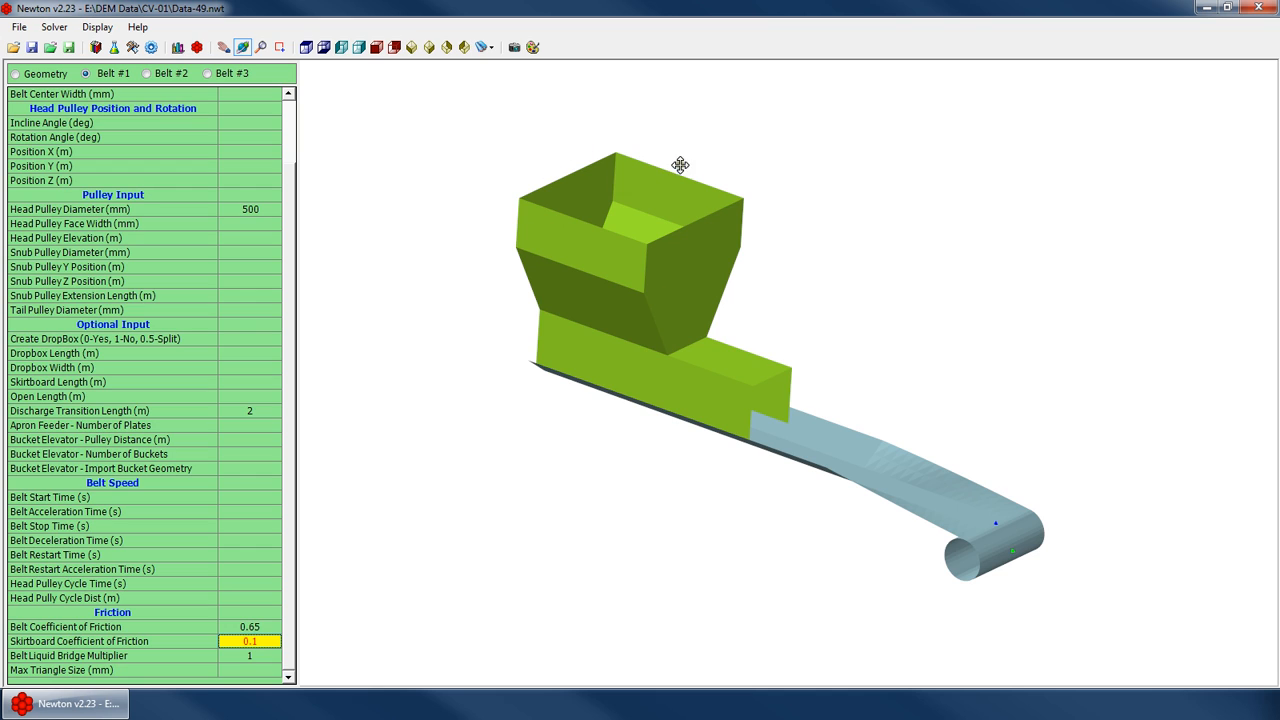
drag(706, 248, 726, 254)
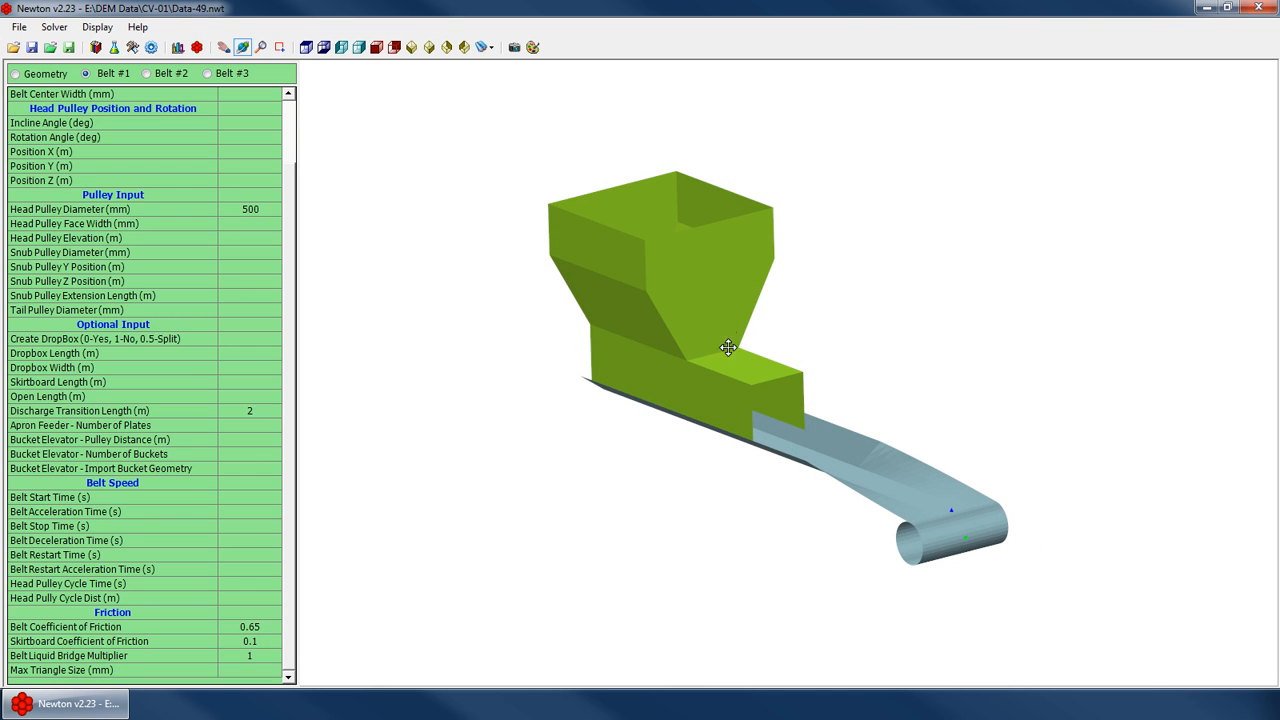
drag(728, 347, 668, 330)
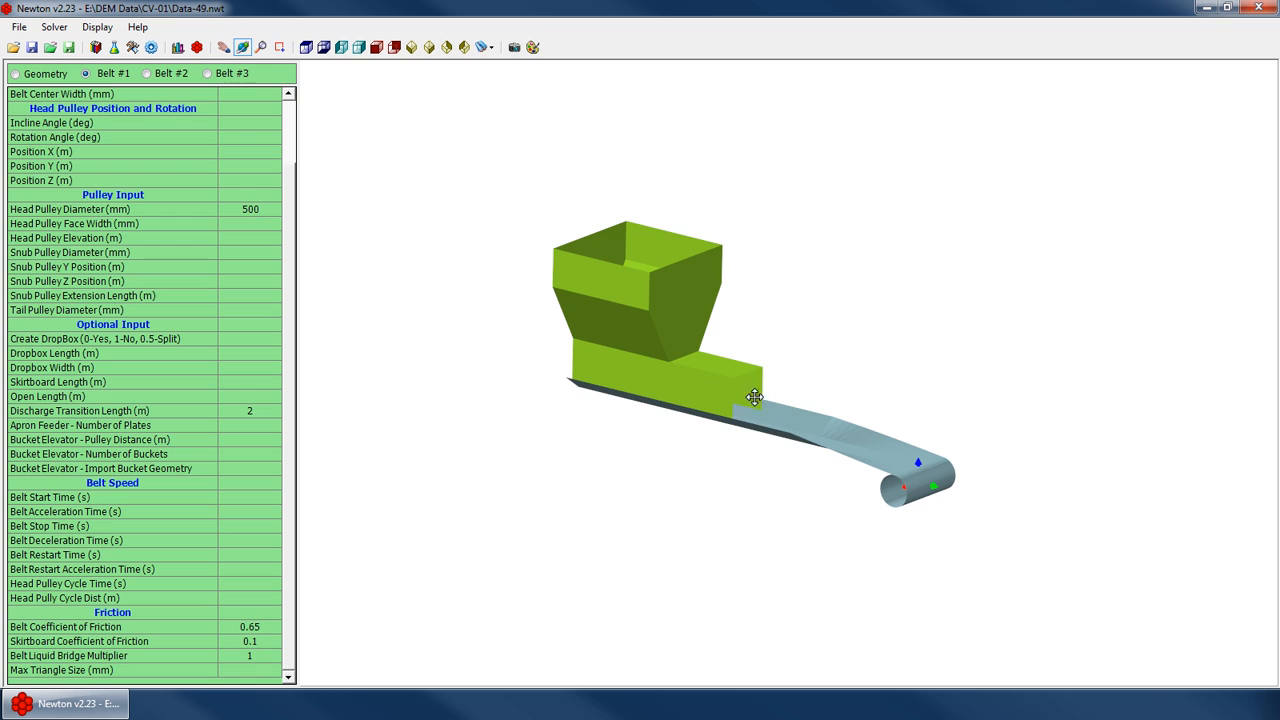
drag(911, 451, 890, 460)
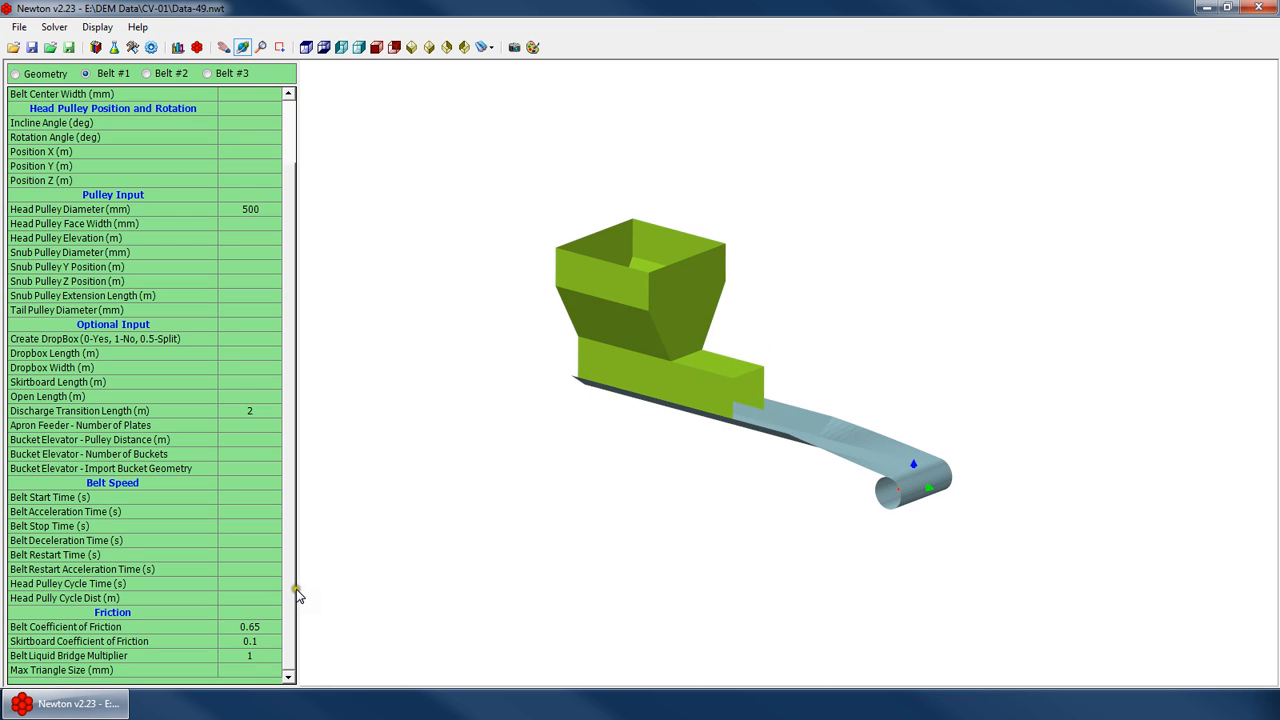
Return the model display to wireframe surfaces and zoom in on the belt mesh
click(267, 656)
click(248, 671)
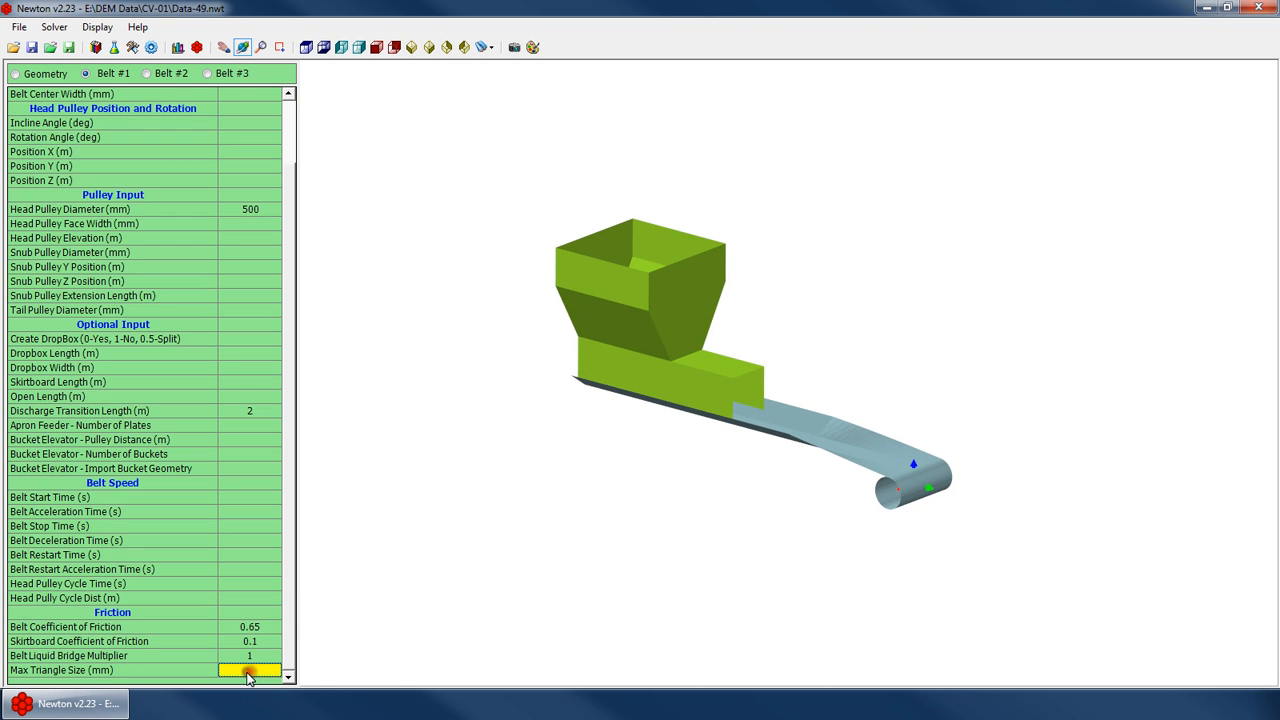
right_click(814, 219)
click(905, 514)
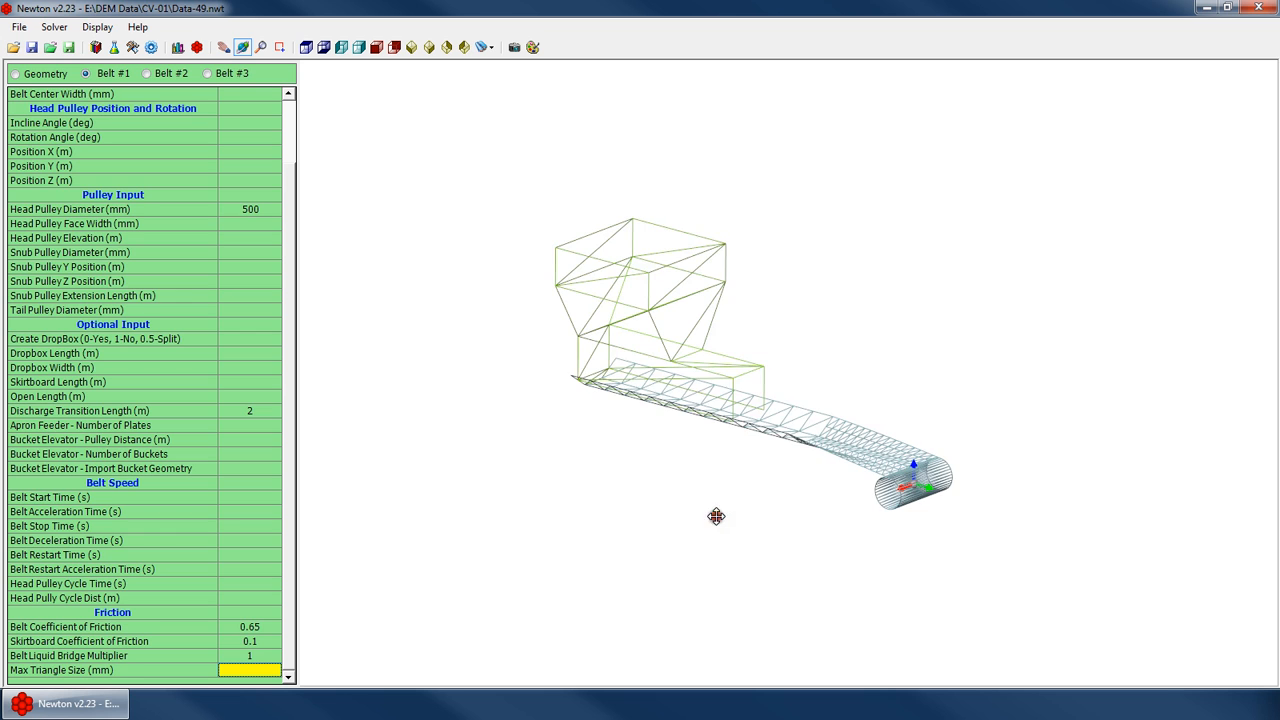
scroll(850, 456, up, 3)
drag(796, 486, 860, 443)
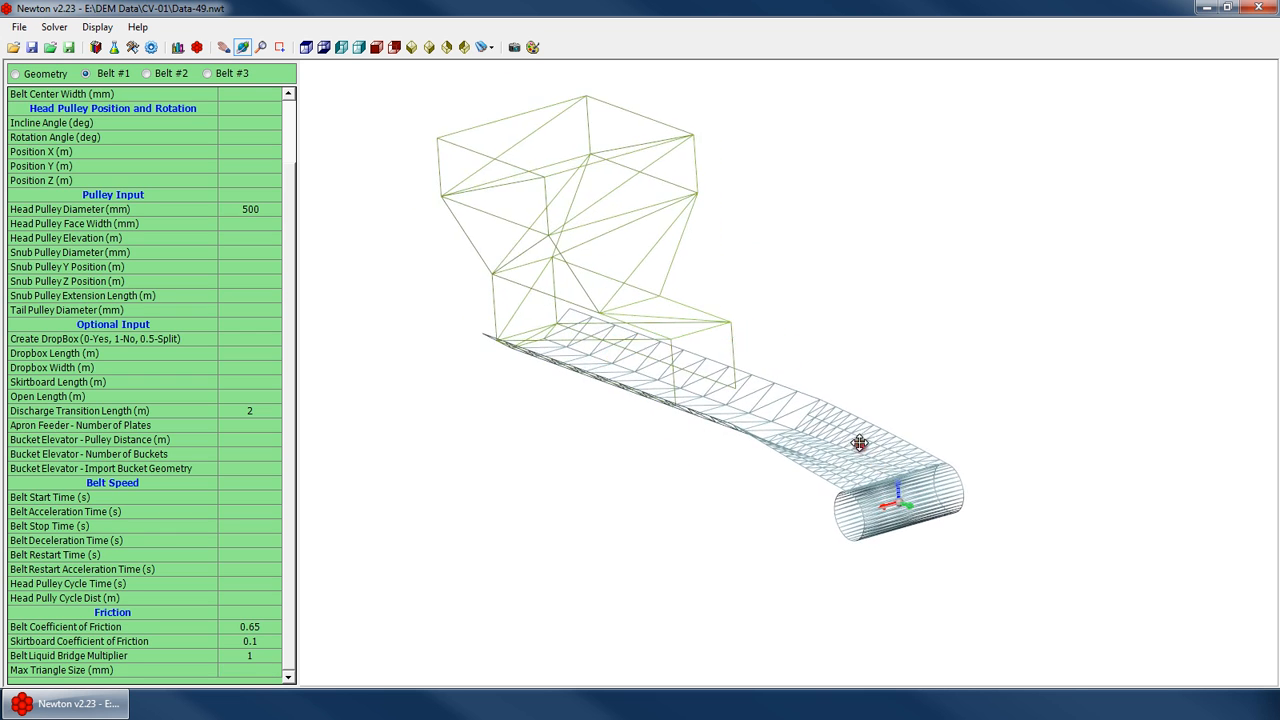
scroll(784, 350, down, 4)
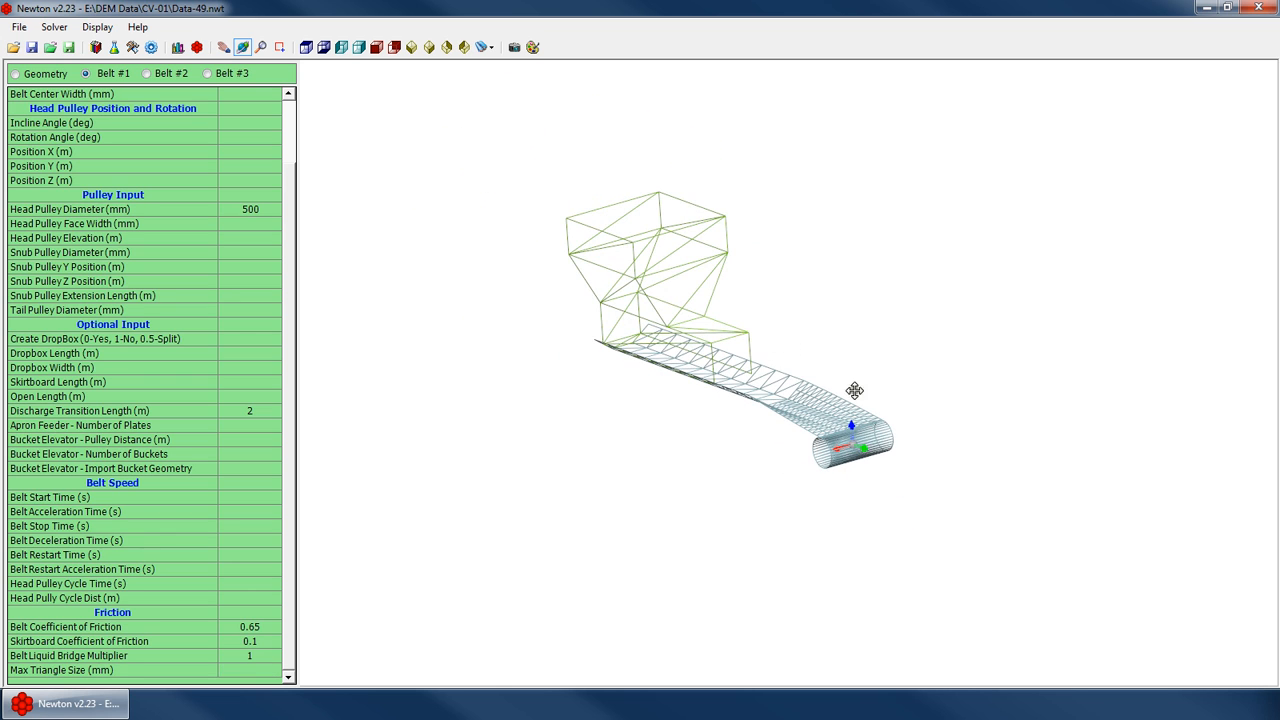
drag(912, 470, 926, 478)
scroll(764, 393, up, 3)
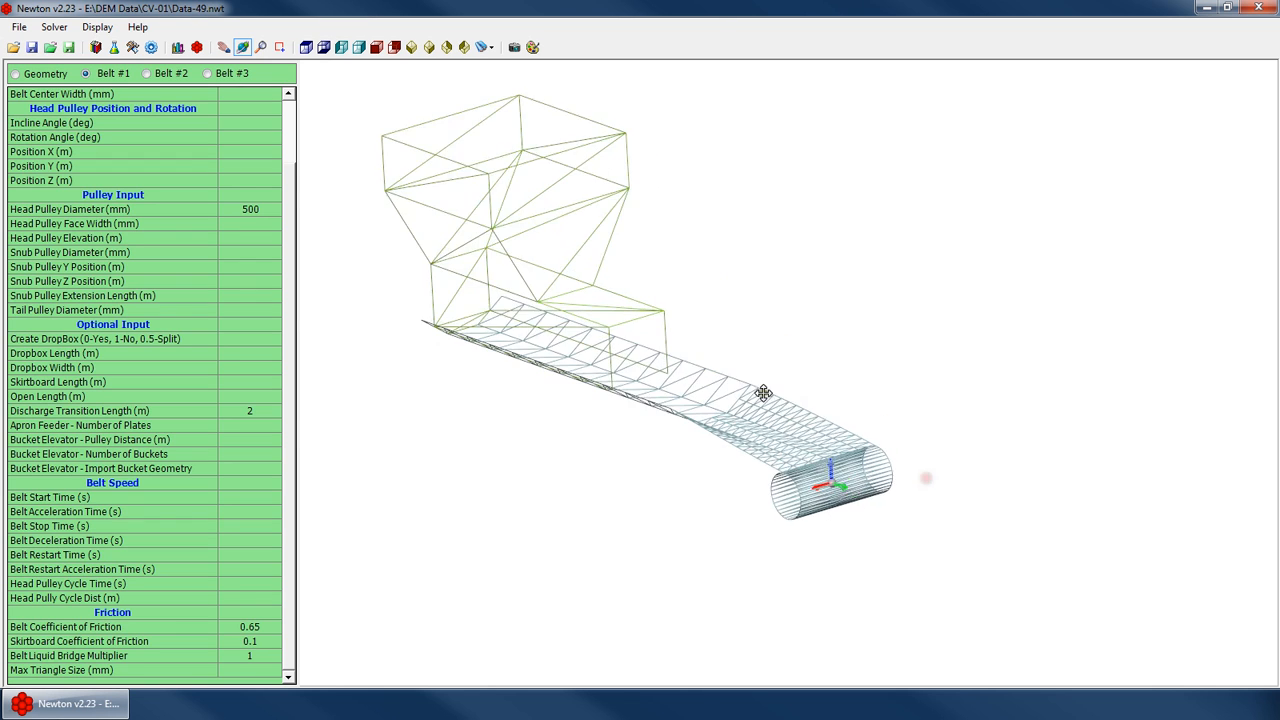
scroll(763, 393, up, 2)
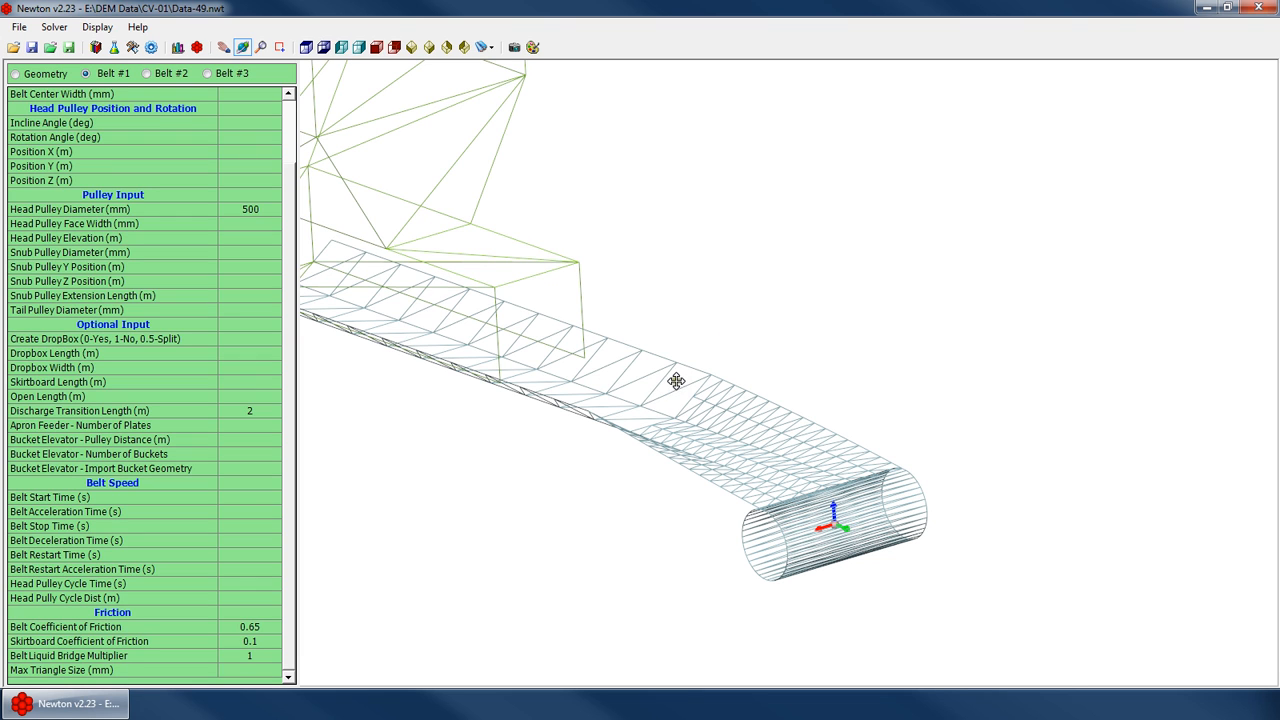
drag(688, 384, 586, 374)
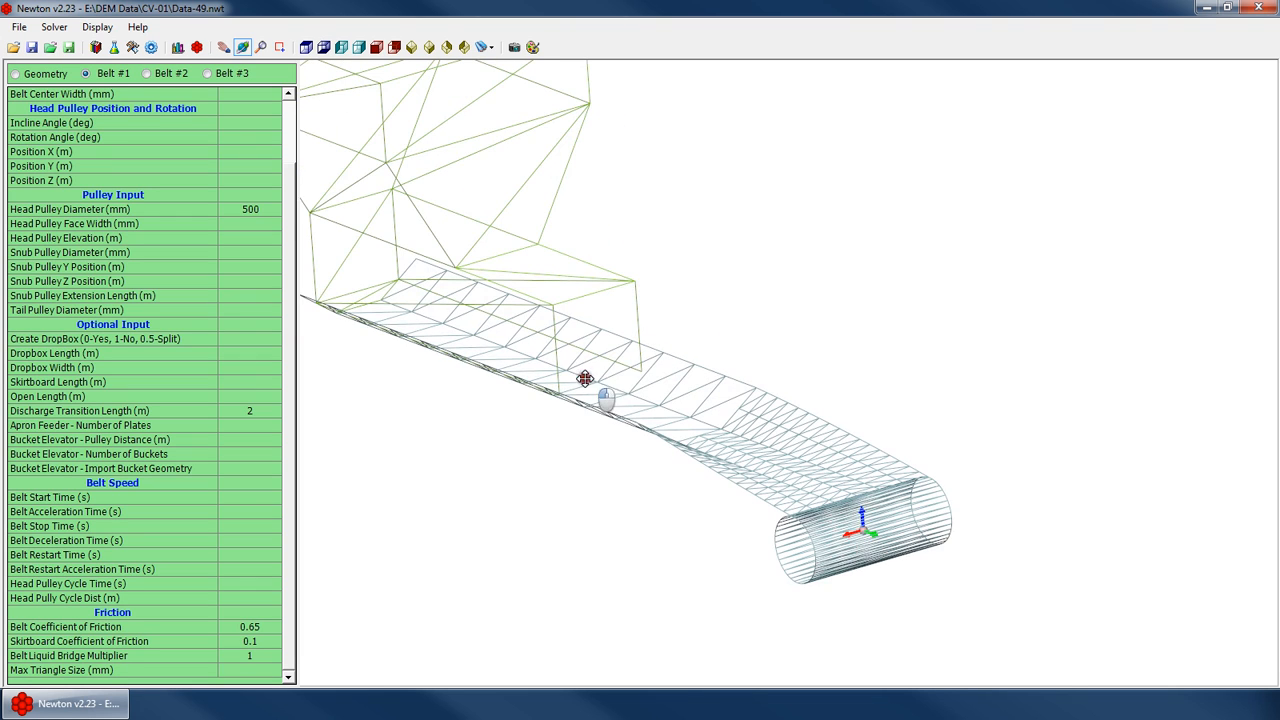
Set the Belt #1 maximum triangle size to 100 mm
click(251, 670)
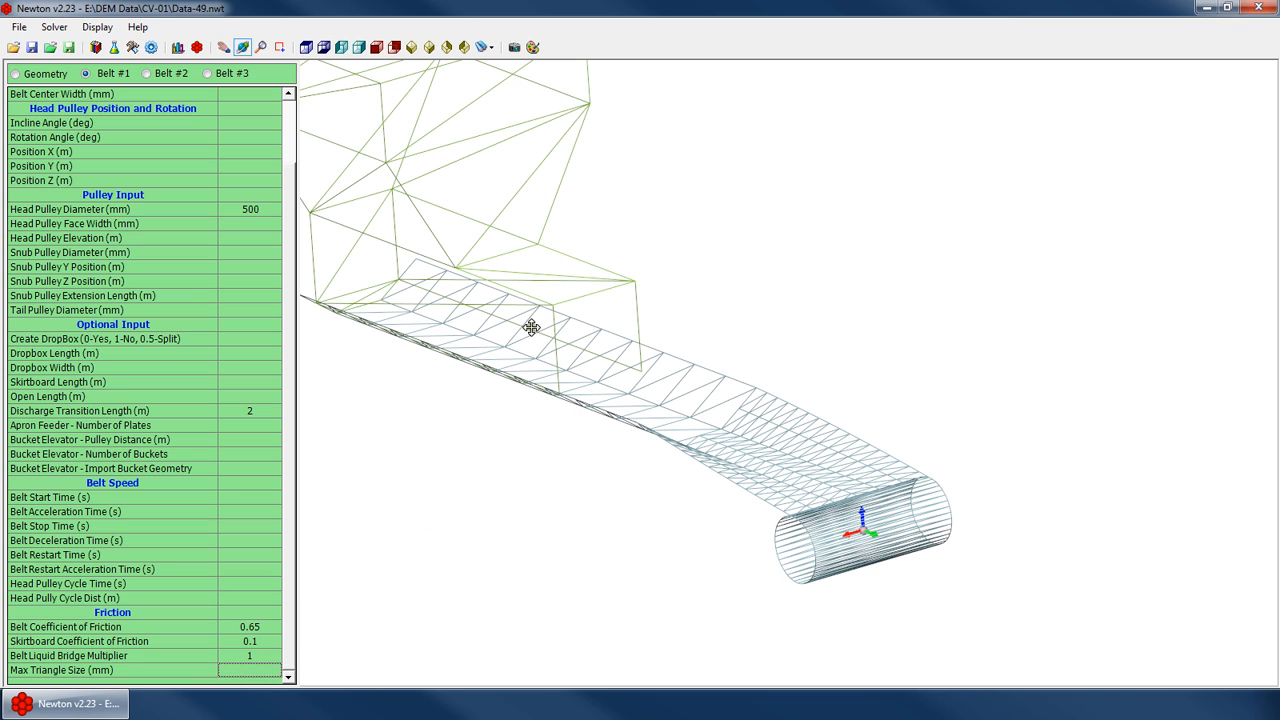
double_click(257, 655)
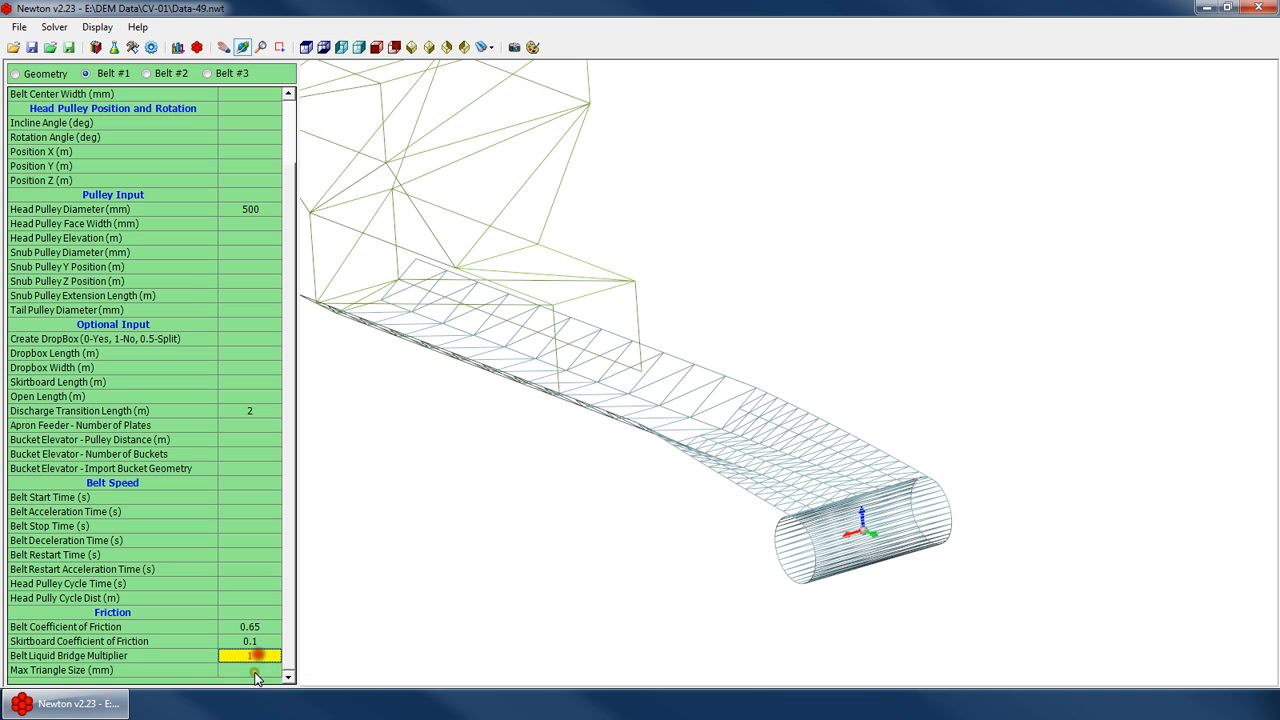
double_click(253, 671)
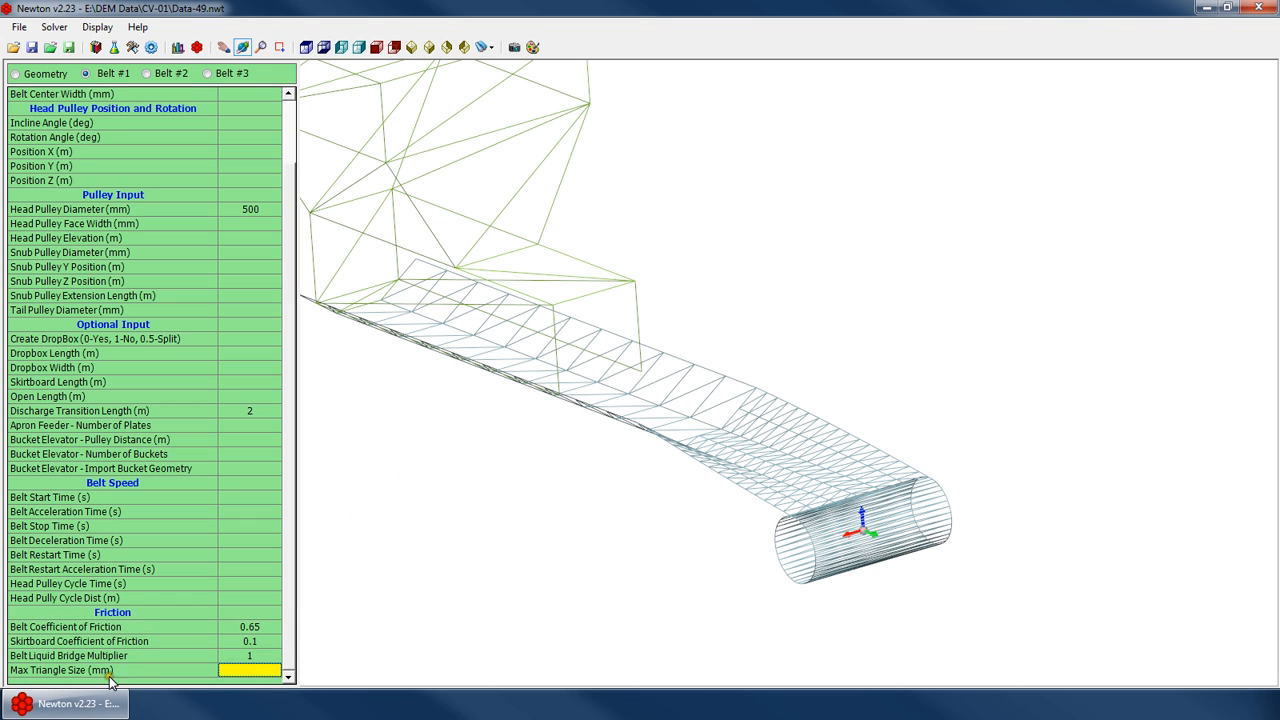
text(100)
key(Return)
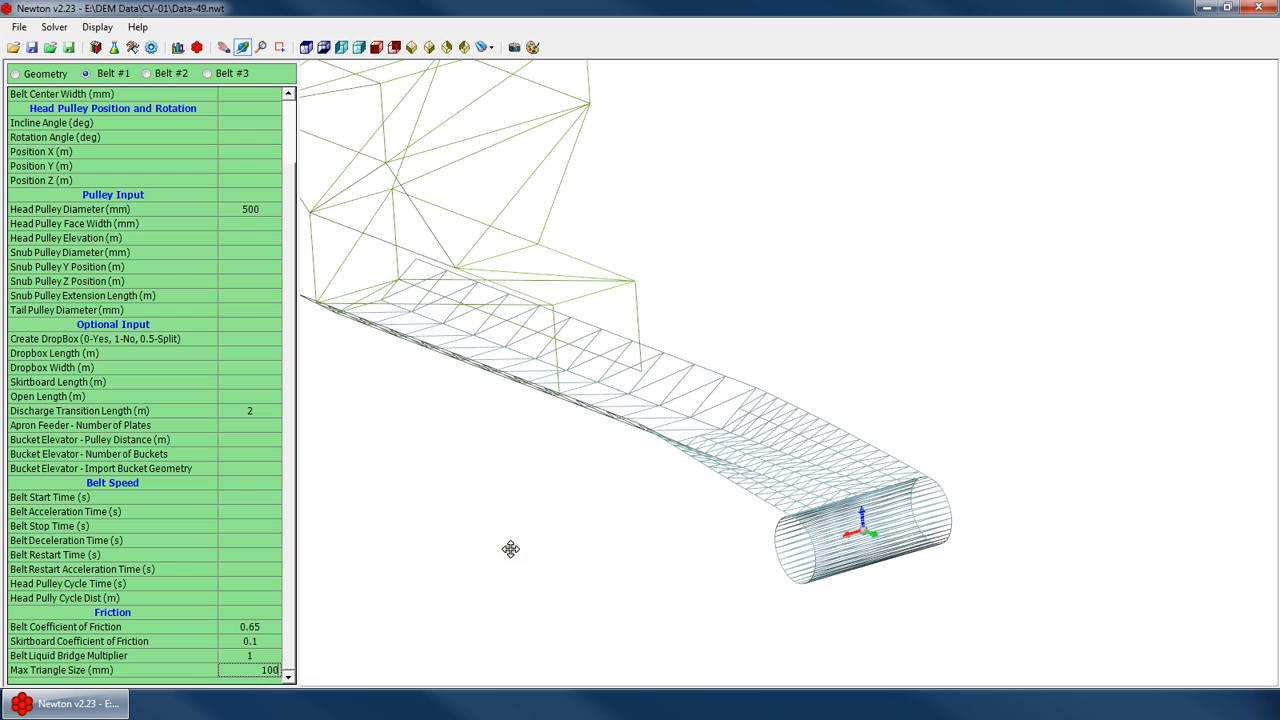
drag(550, 494, 670, 414)
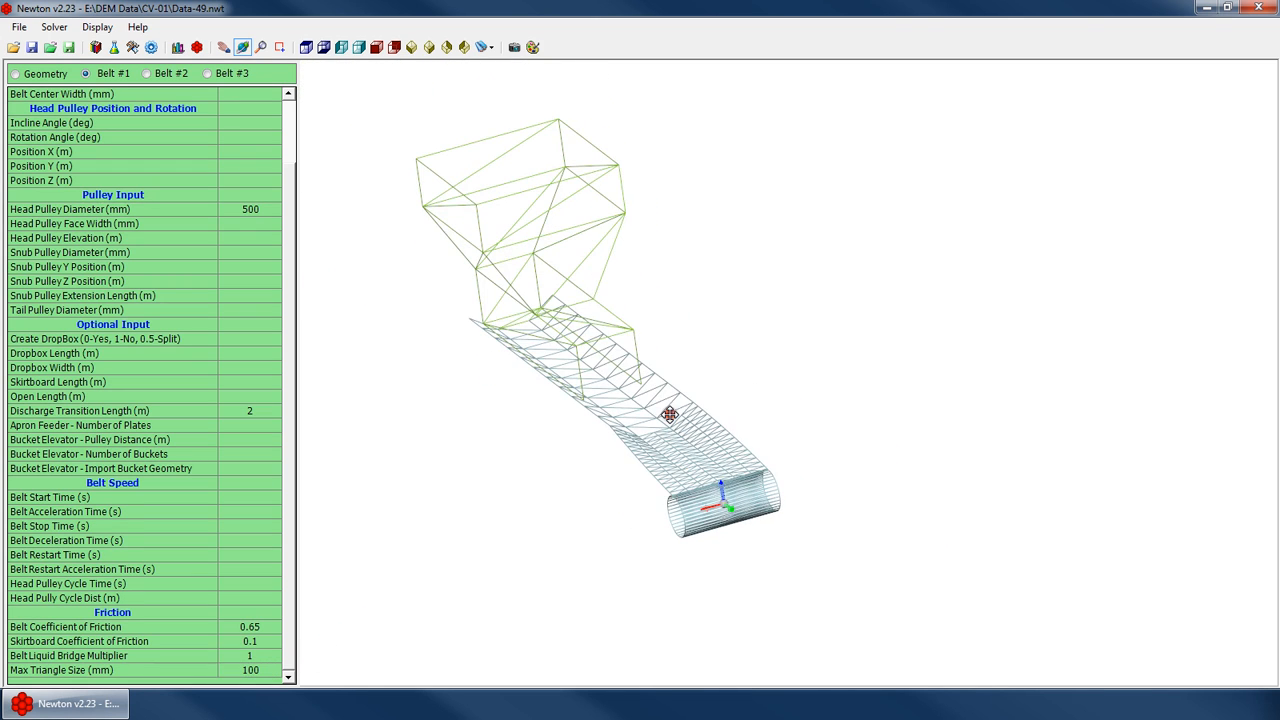
Switch to Belt #3 and set its maximum triangle size to 100 mm
click(280, 125)
click(289, 126)
click(223, 72)
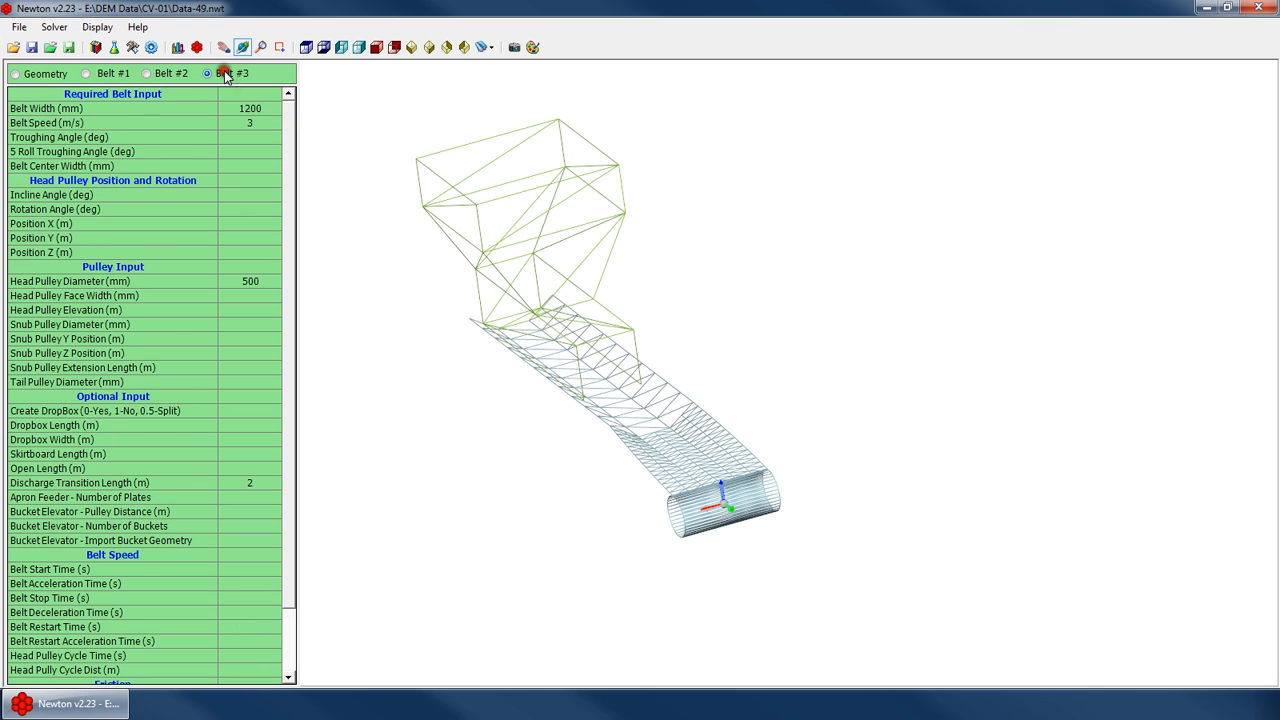
scroll(290, 155, down, 2)
click(250, 655)
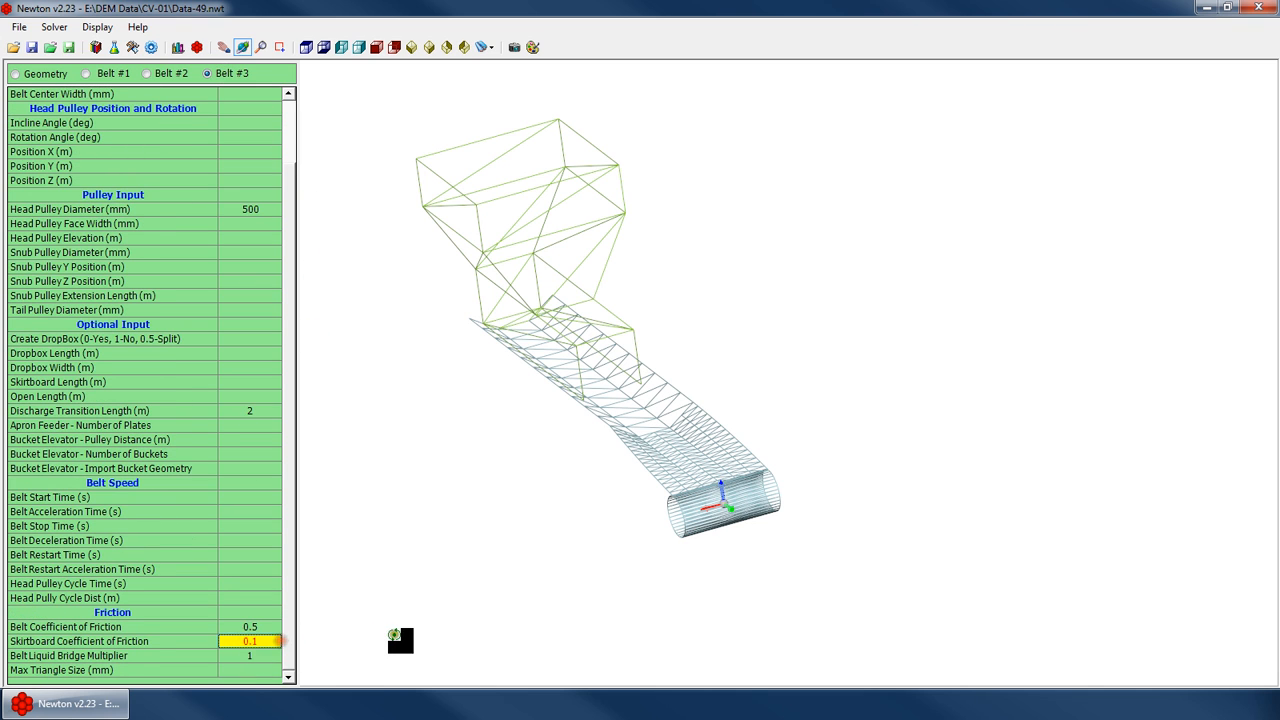
click(281, 669)
text(100)
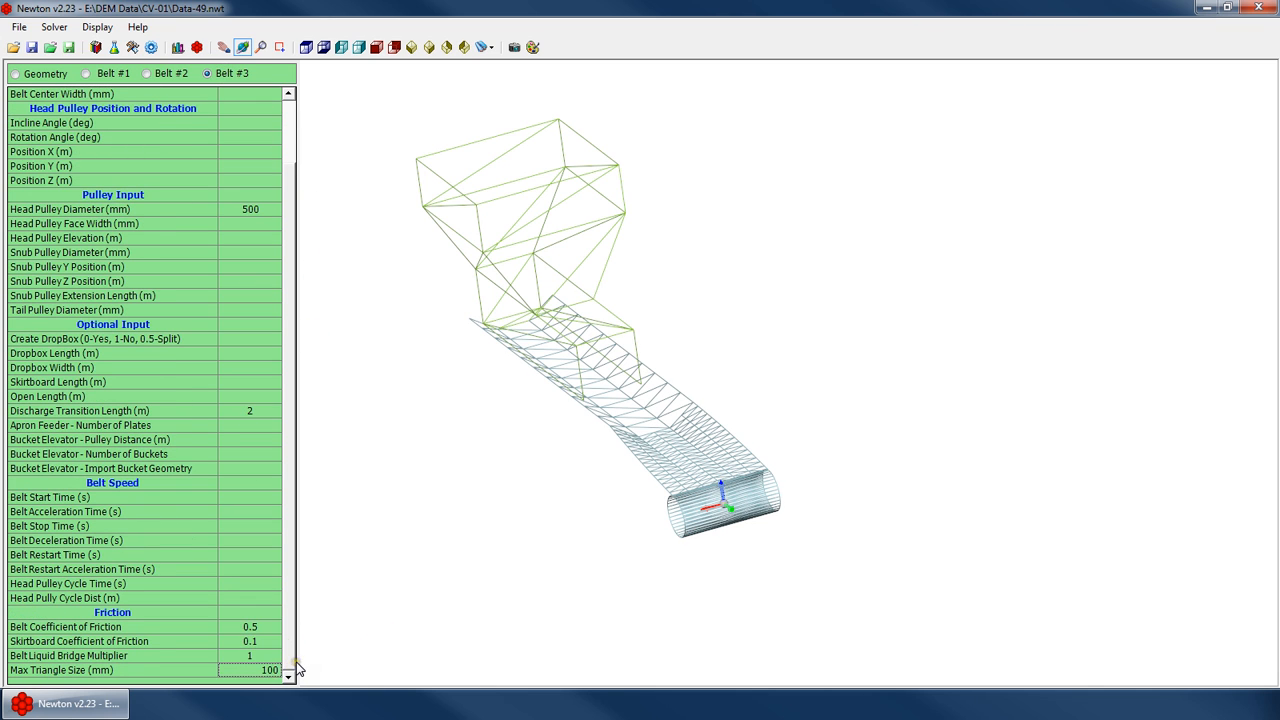
key(Return)
Set the Belt #3 maximum triangle size to 50 mm
drag(708, 391, 762, 412)
scroll(762, 414, up, 4)
drag(603, 440, 609, 346)
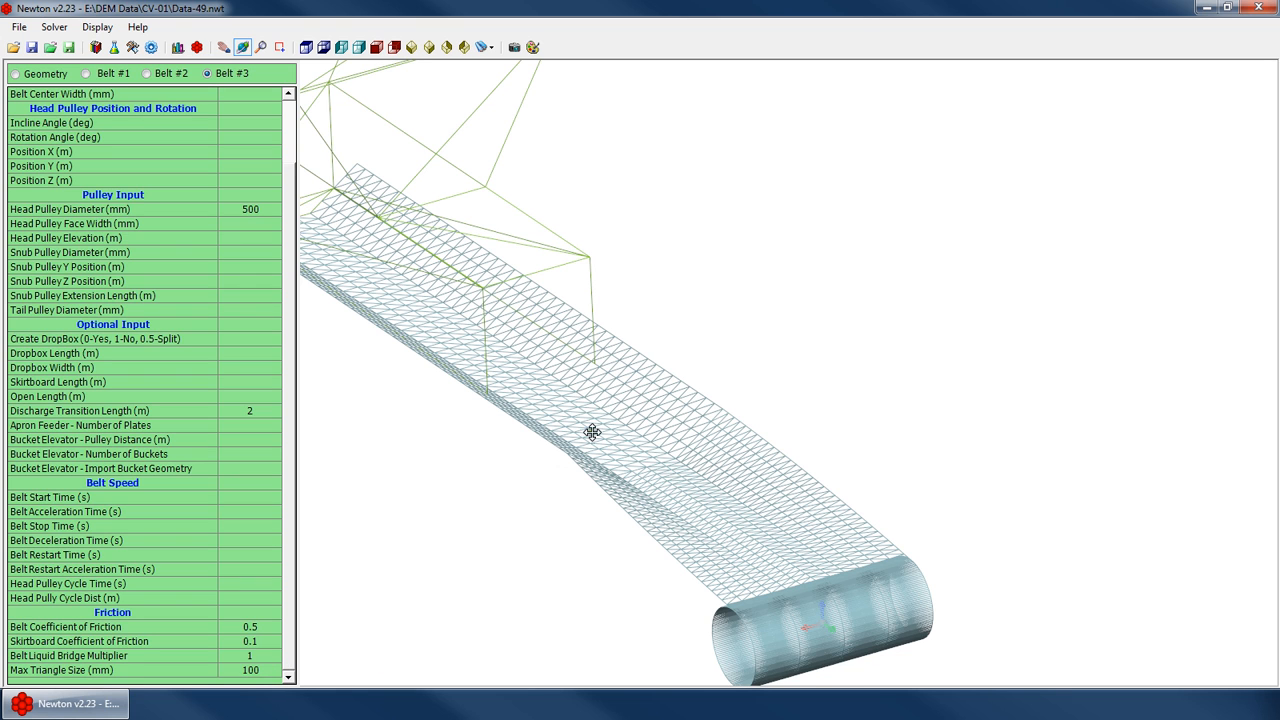
mouse_move(592, 432)
mouse_down()
mouse_move(603, 503)
mouse_move(598, 418)
mouse_up()
click(262, 668)
text(50)
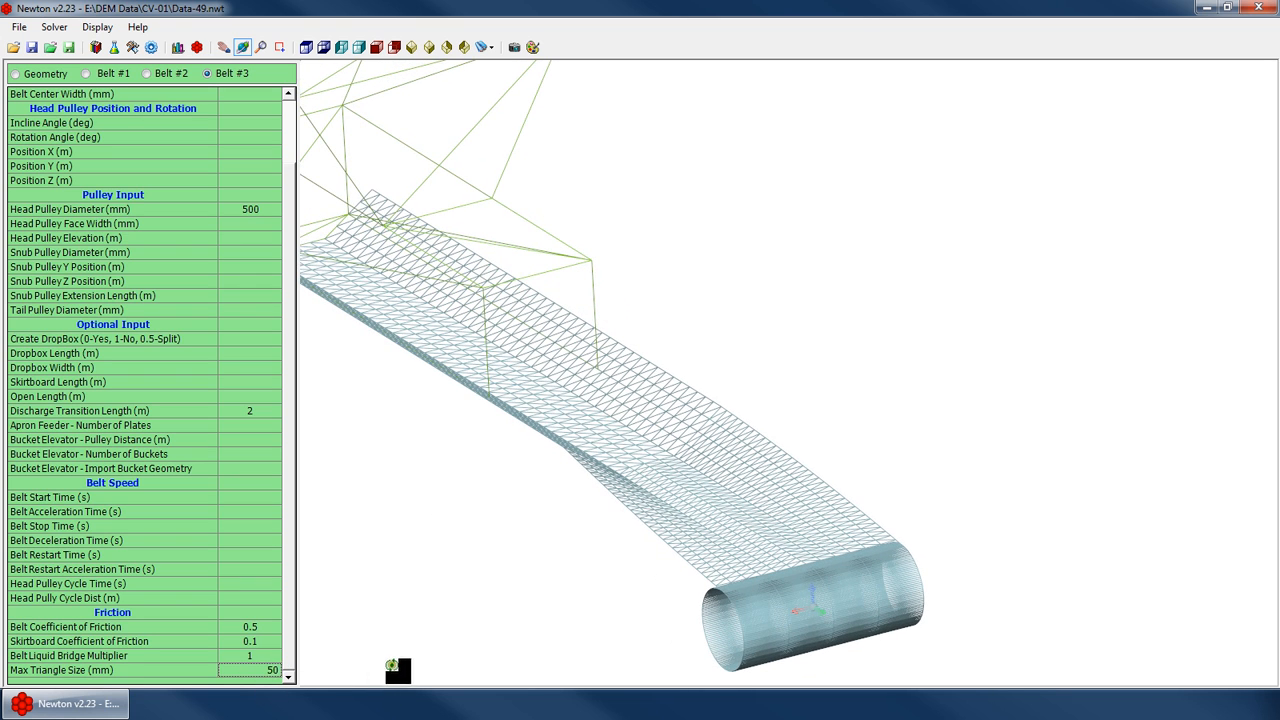
key(Return)
drag(548, 490, 626, 401)
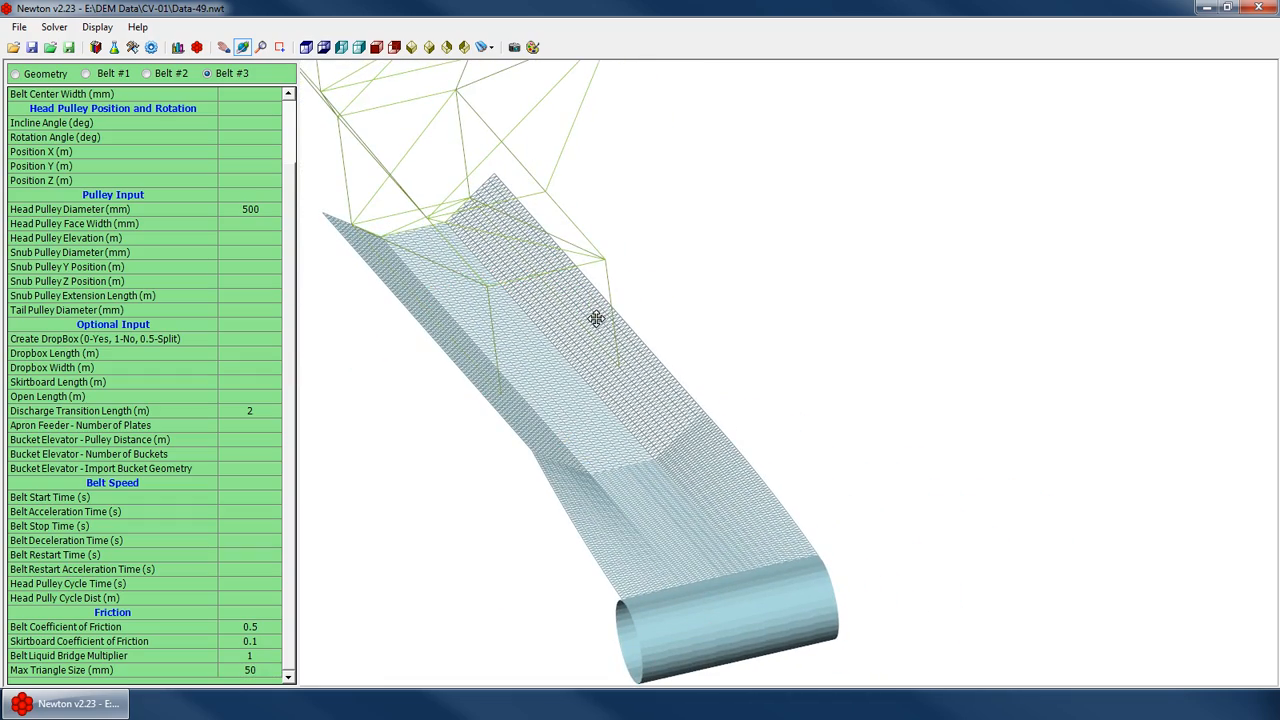
drag(558, 318, 553, 386)
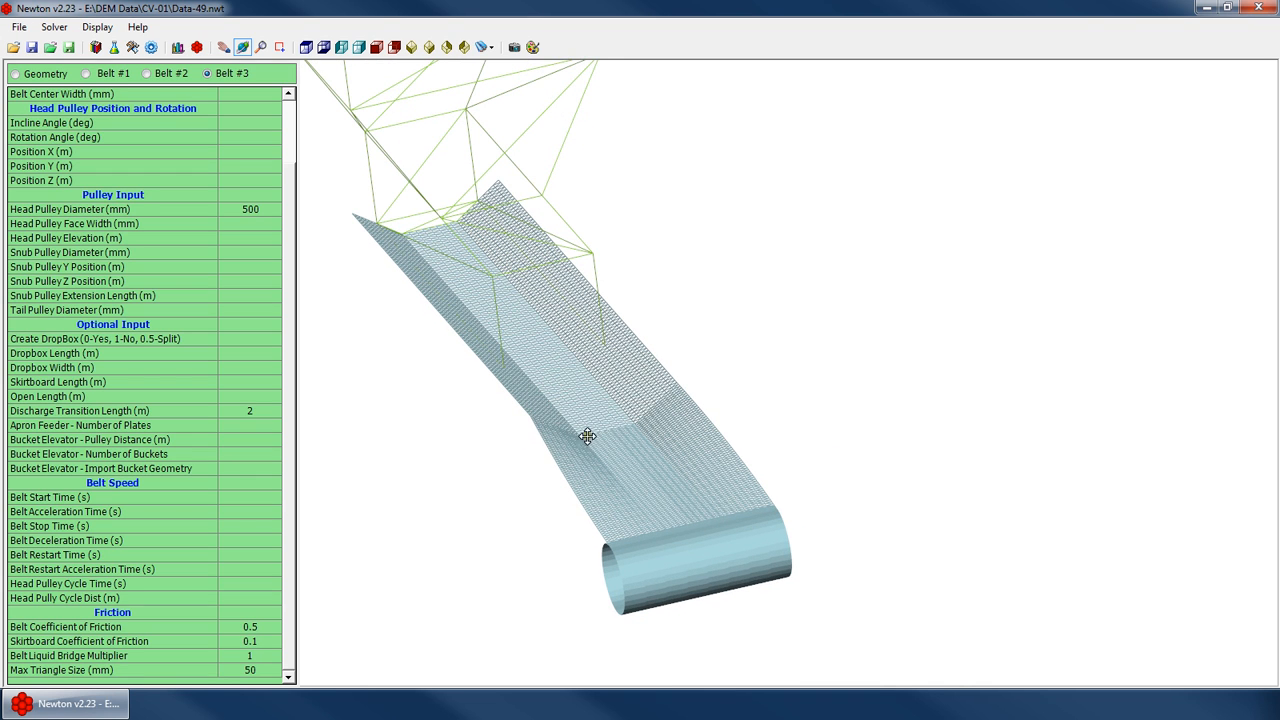
drag(587, 436, 687, 430)
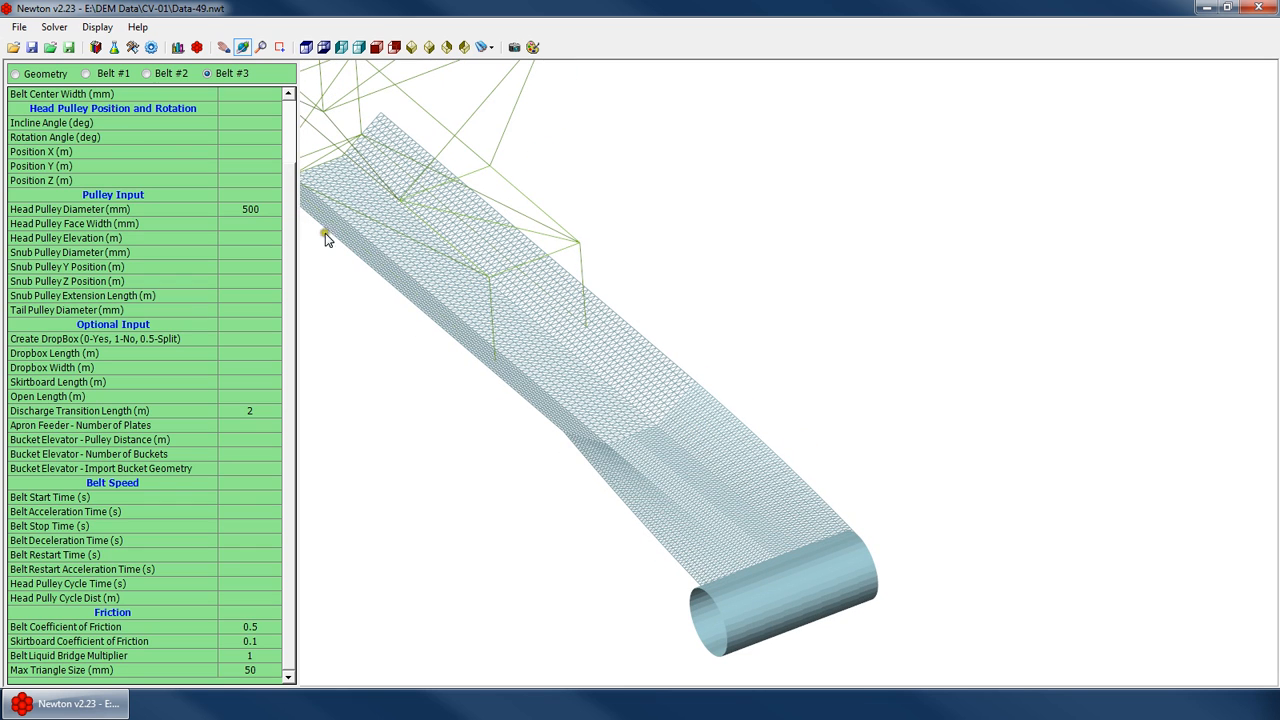
Generate feed particles using the Spheres Only 200mm material group set
click(151, 47)
click(210, 98)
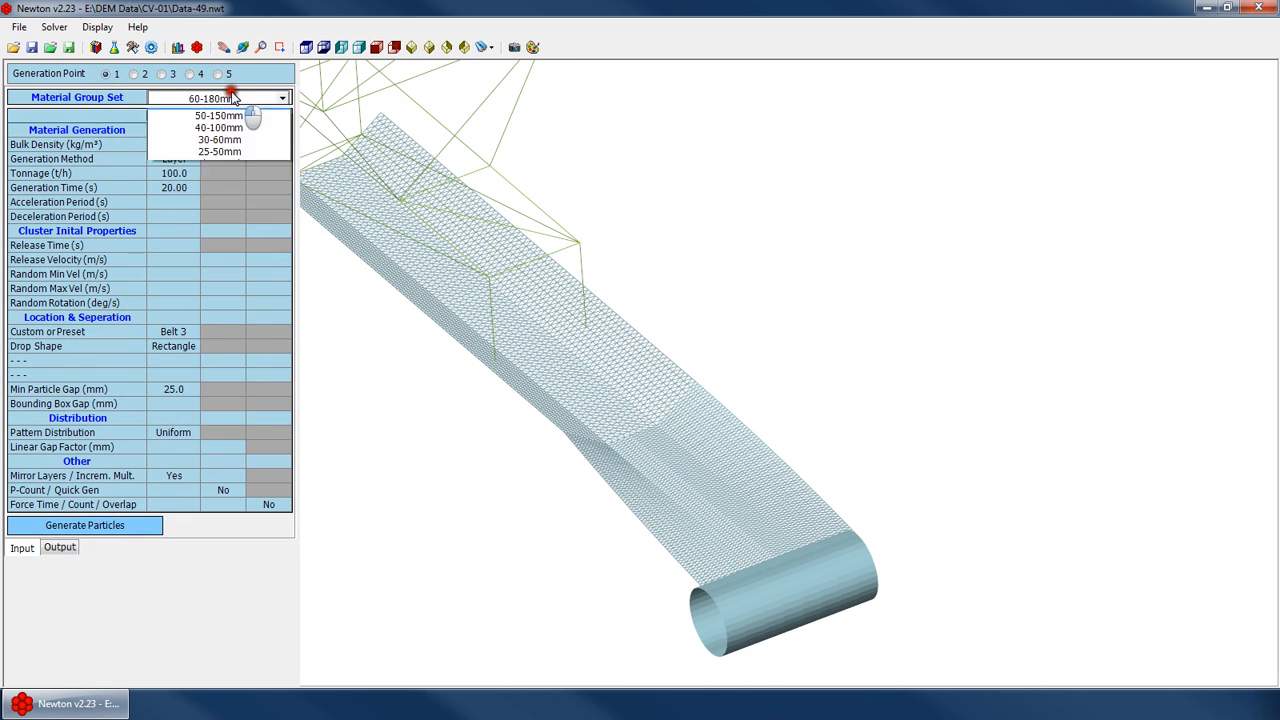
click(239, 126)
click(187, 256)
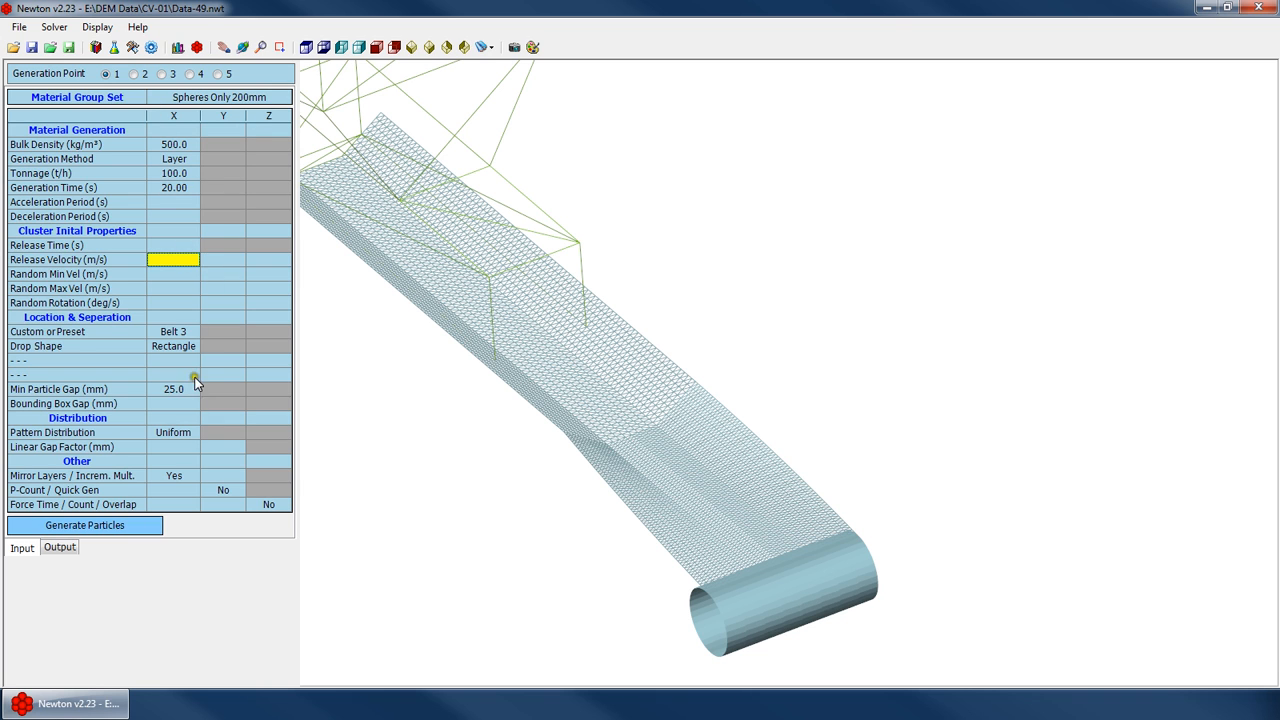
click(143, 526)
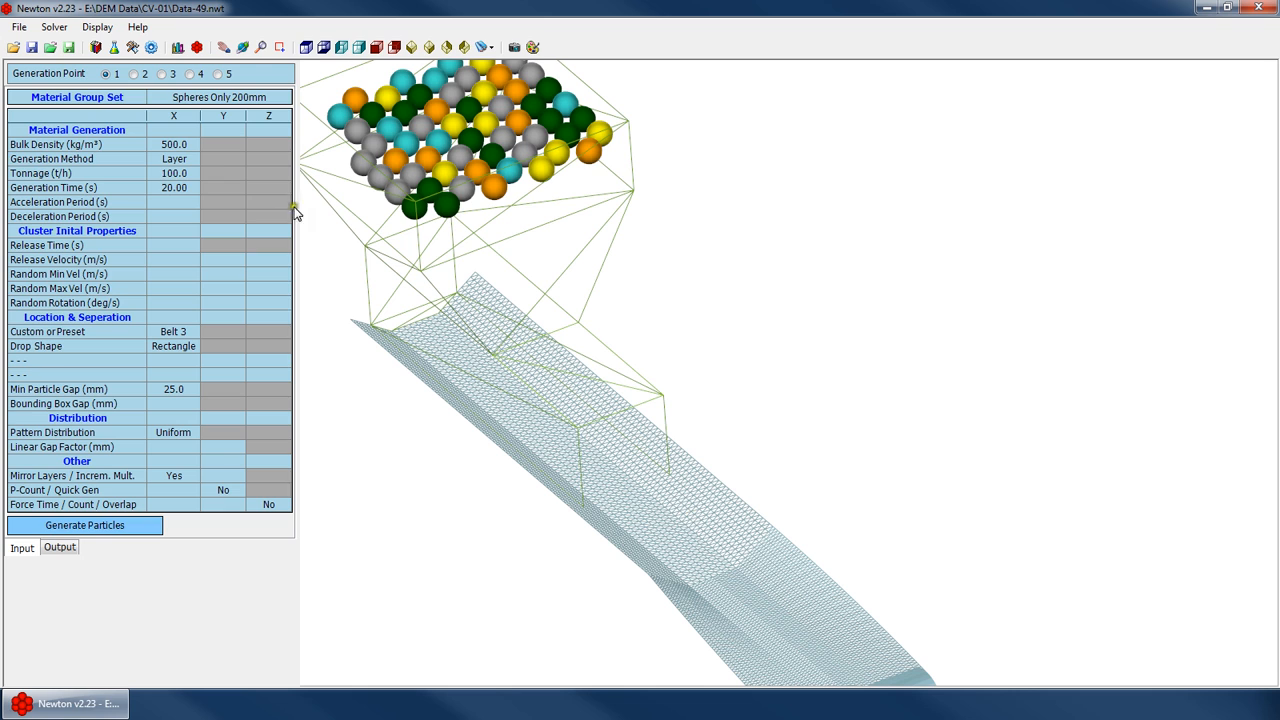
Regenerate the feed particles using the 60-180mm material group set
click(218, 97)
click(200, 158)
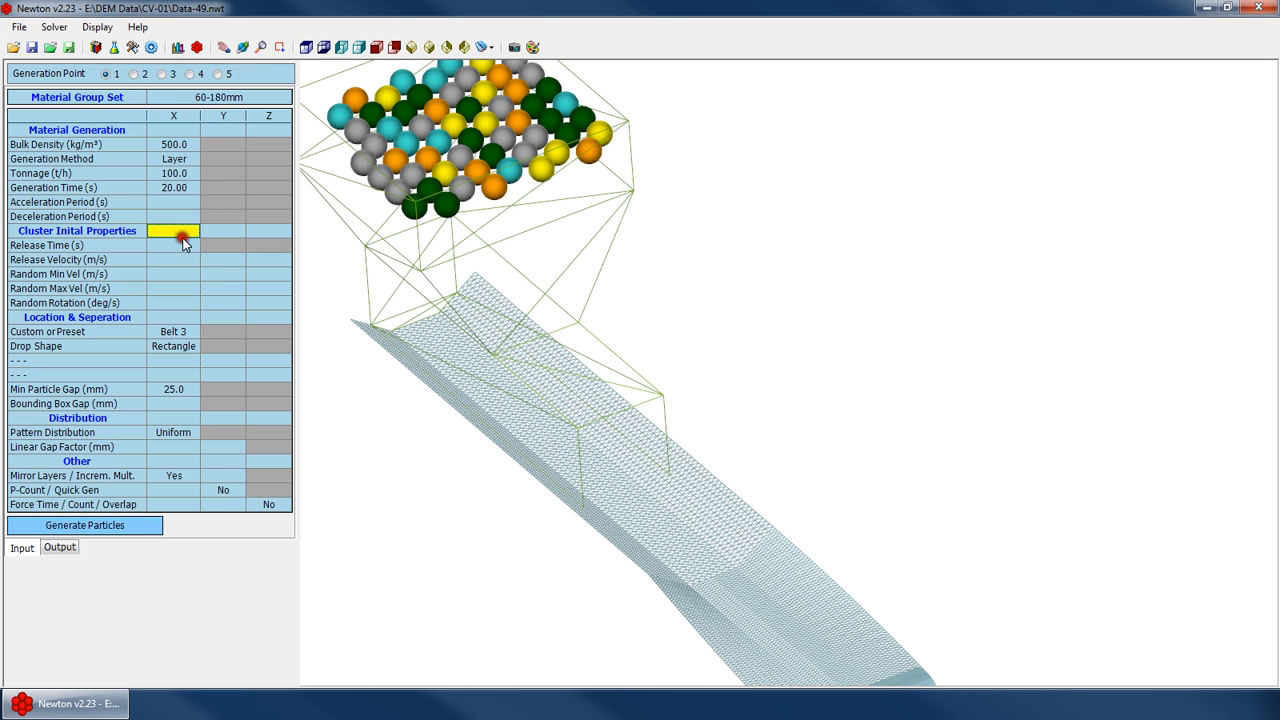
click(115, 527)
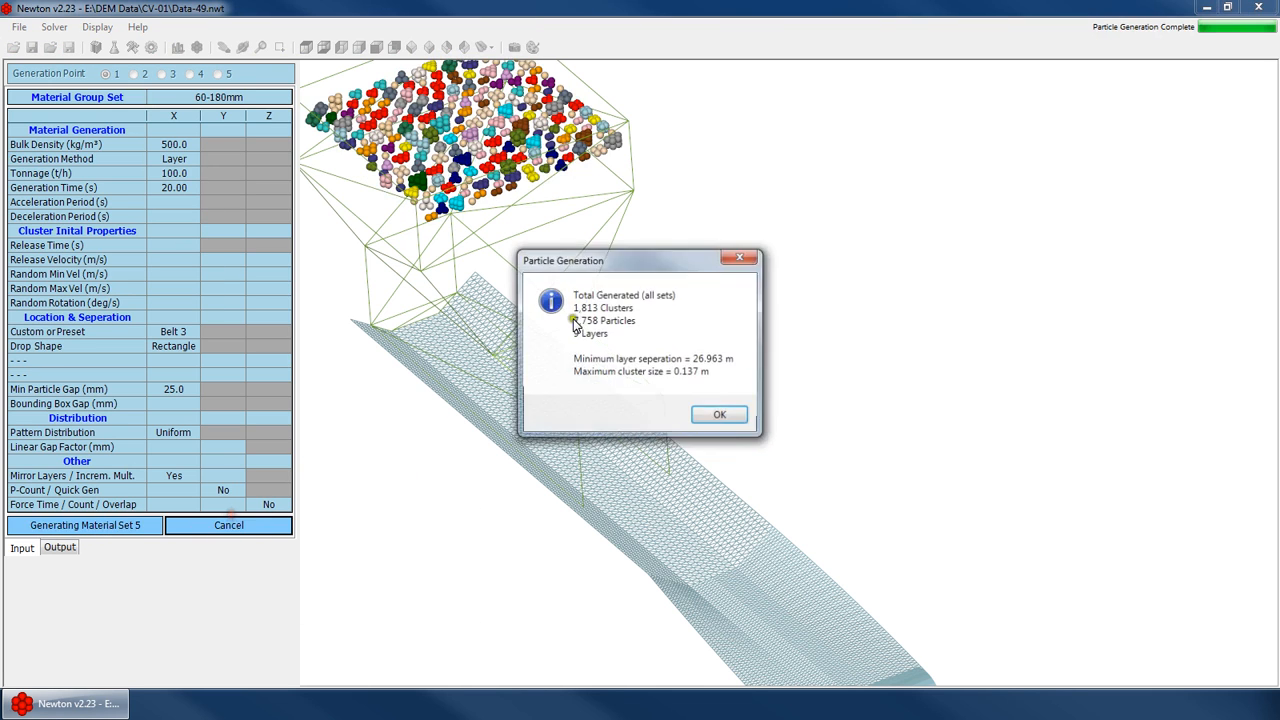
key(Return)
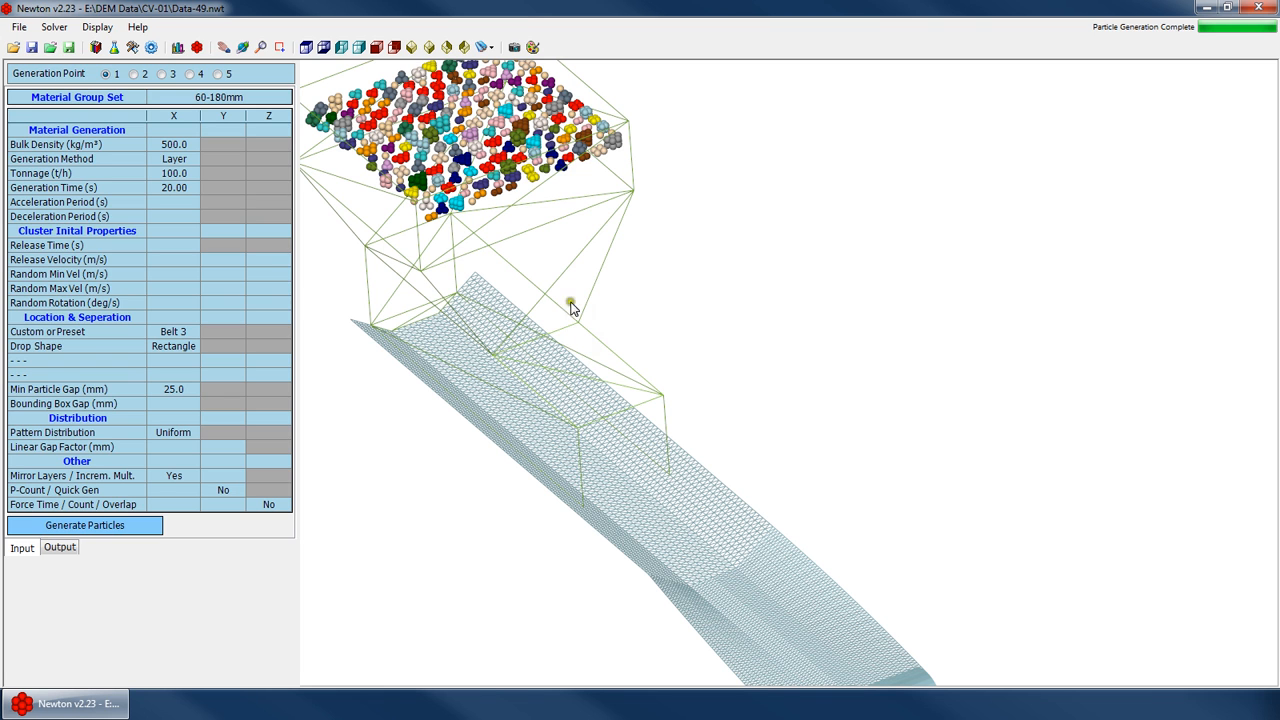
Try to set the Belt #3 maximum triangle size to 10 mm, declining the small-triangle confirmation
click(694, 517)
scroll(697, 576, up, 3)
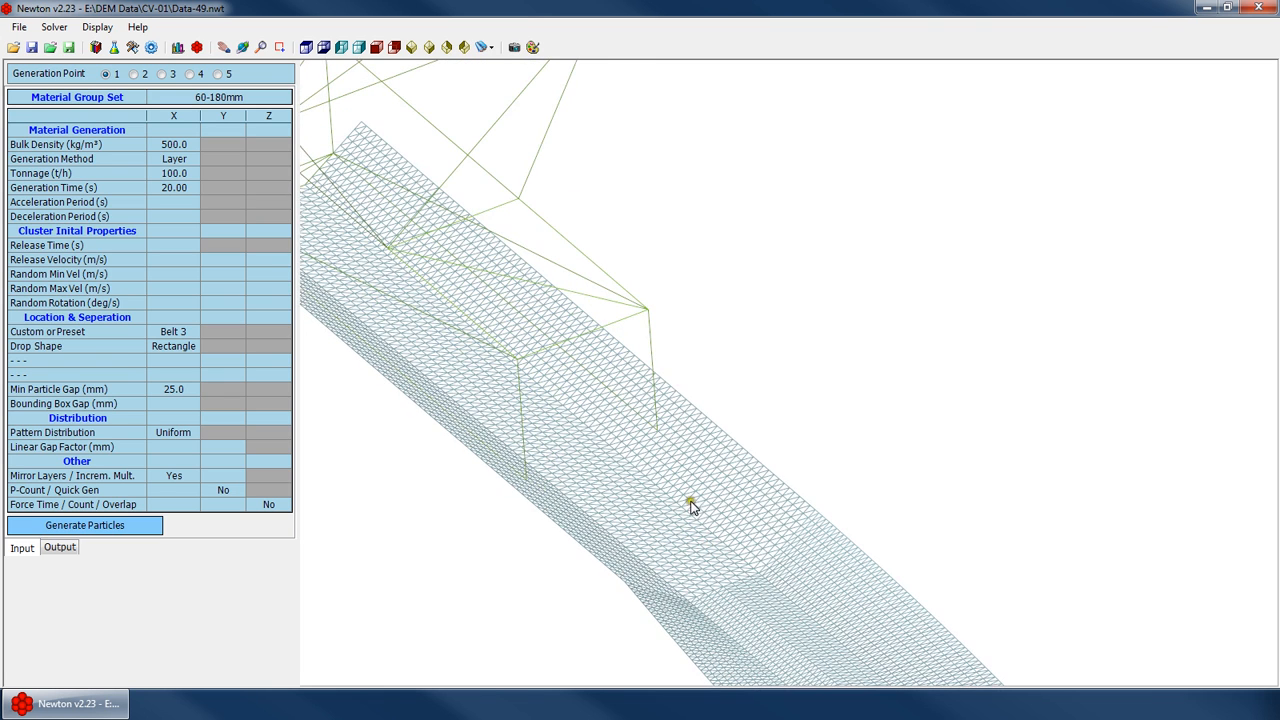
scroll(697, 513, down, 3)
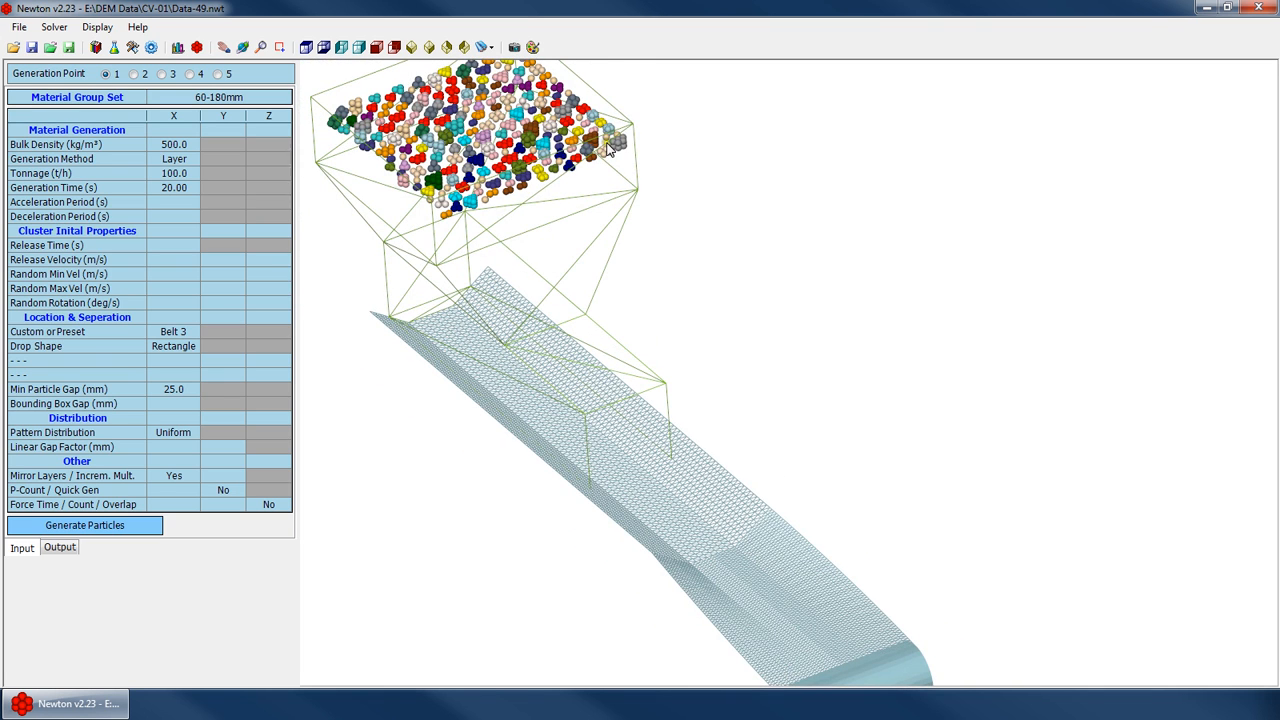
scroll(784, 606, up, 4)
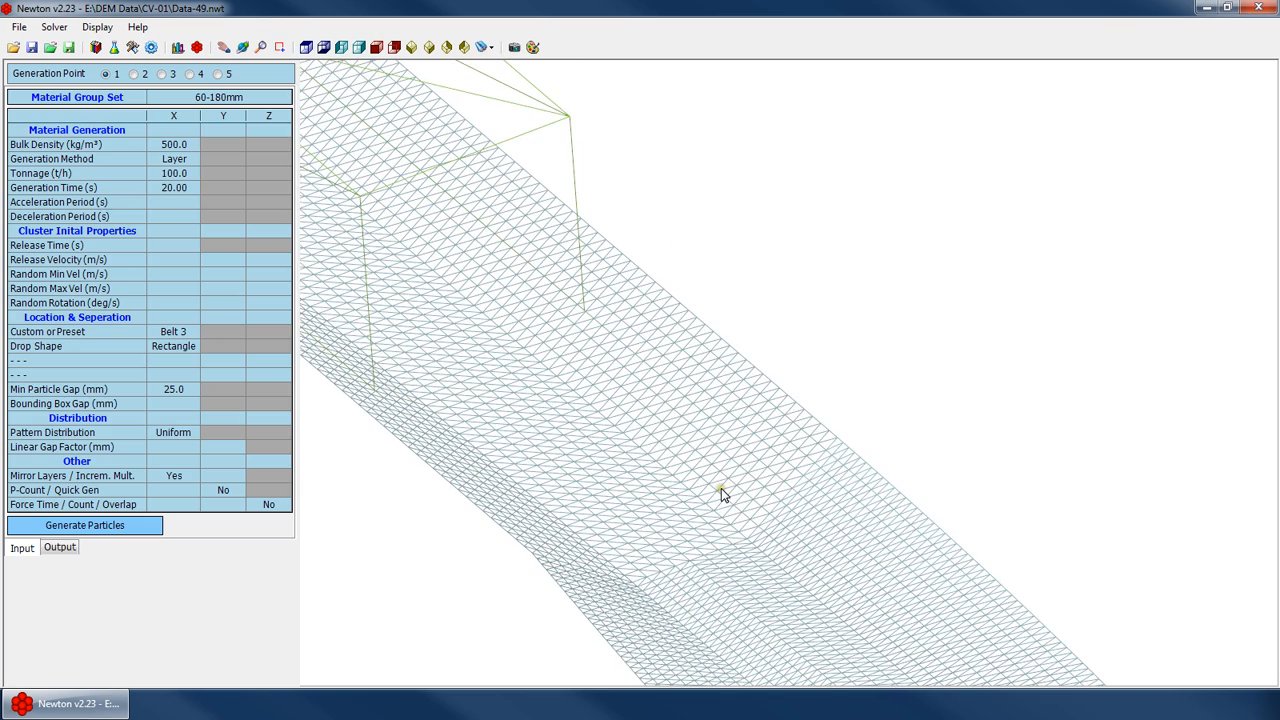
scroll(664, 457, down, 1)
click(132, 47)
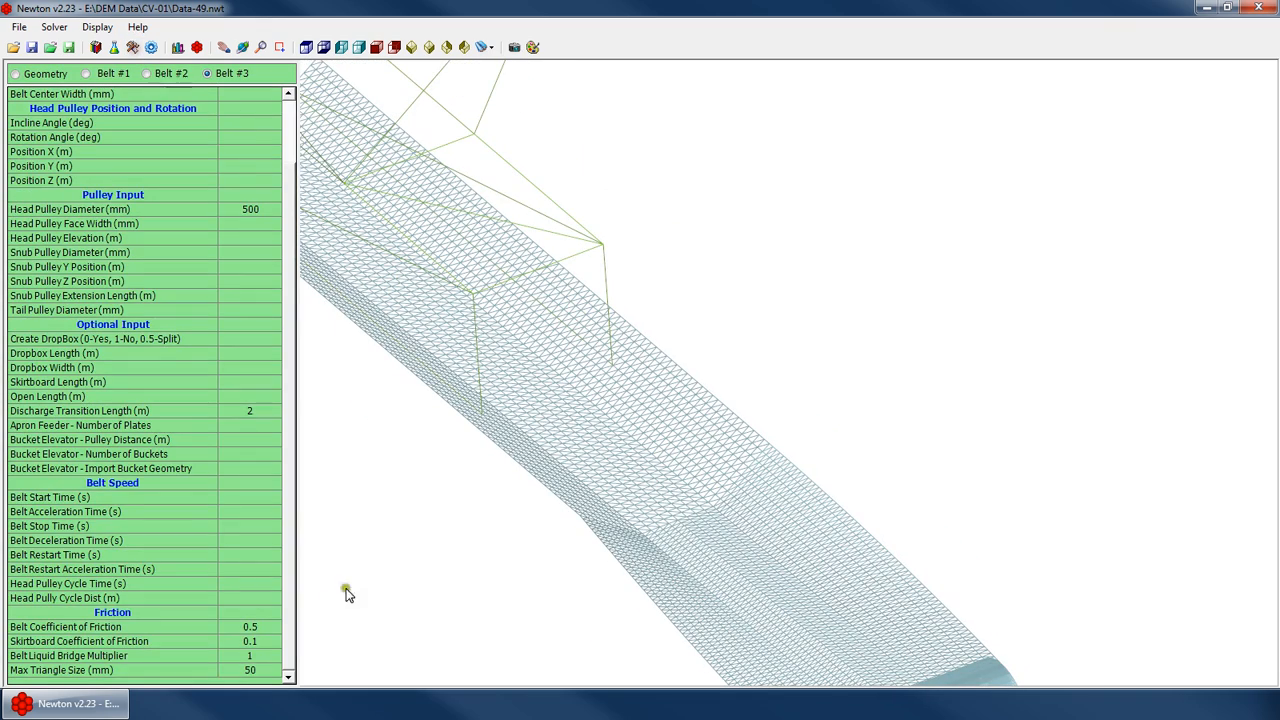
right_click(672, 388)
click(726, 417)
drag(726, 417, 503, 491)
click(263, 673)
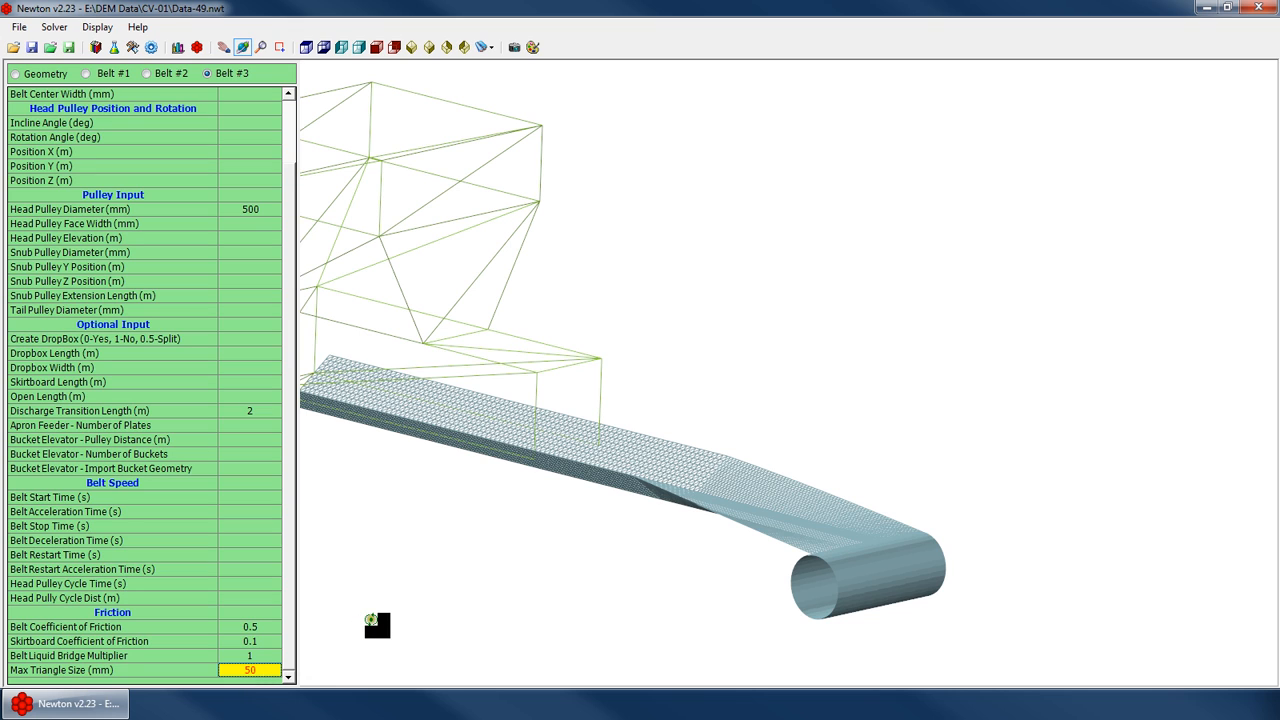
text(75)
key(Return)
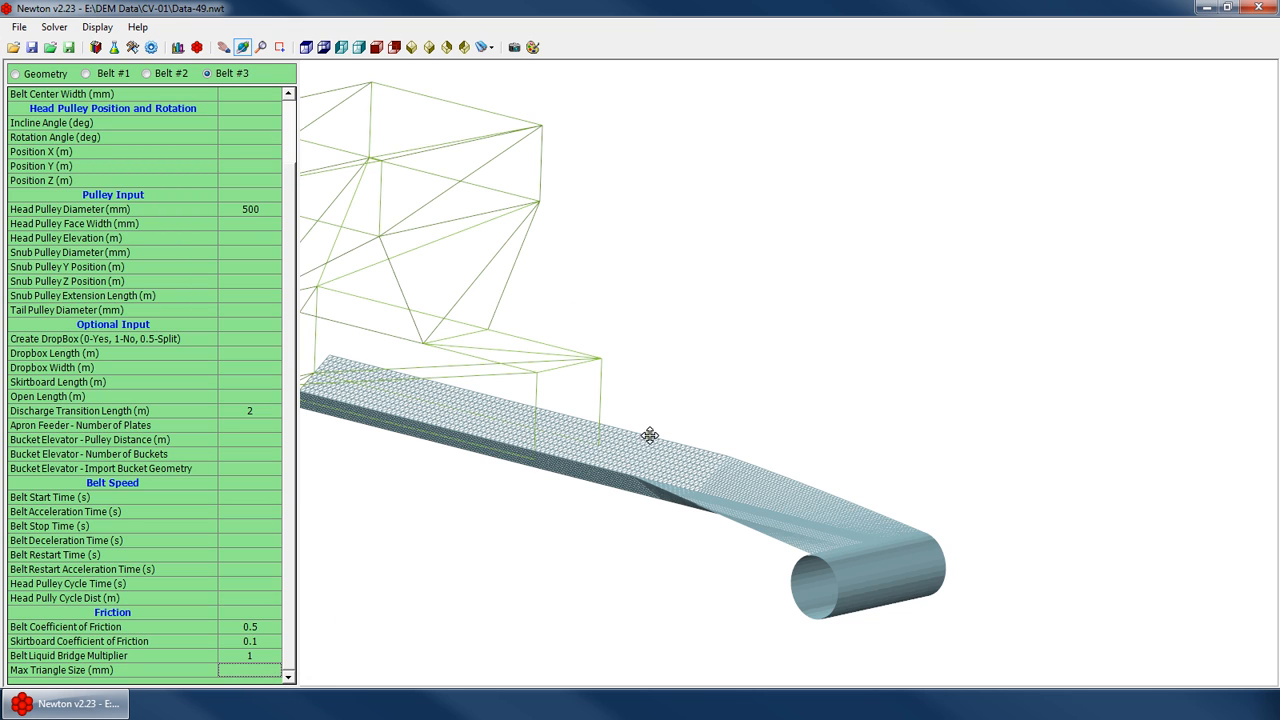
click(287, 126)
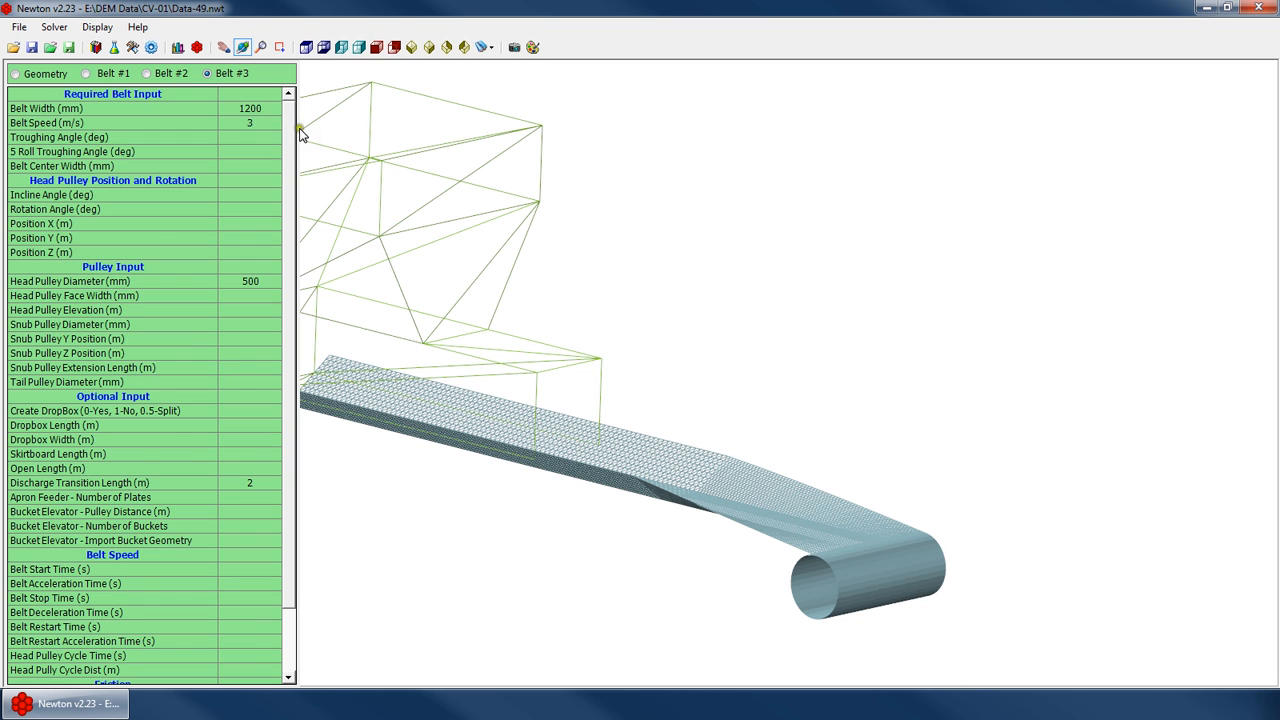
drag(288, 139, 245, 191)
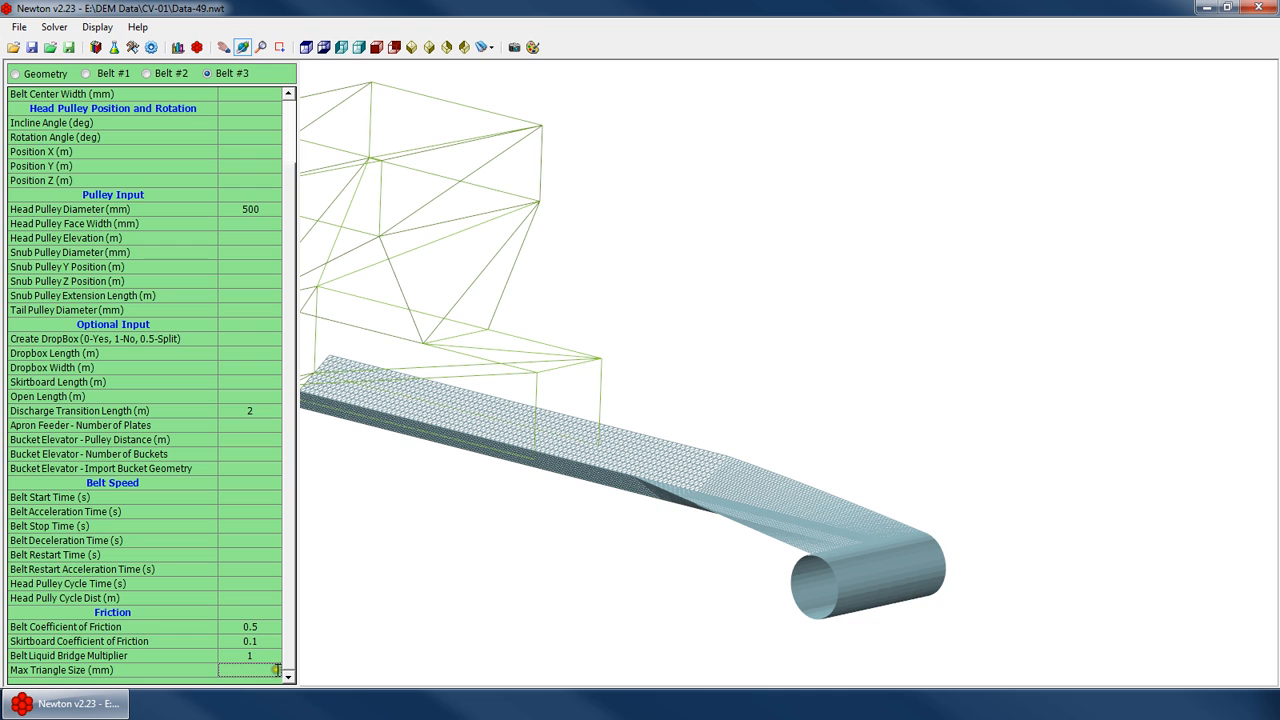
key(Return)
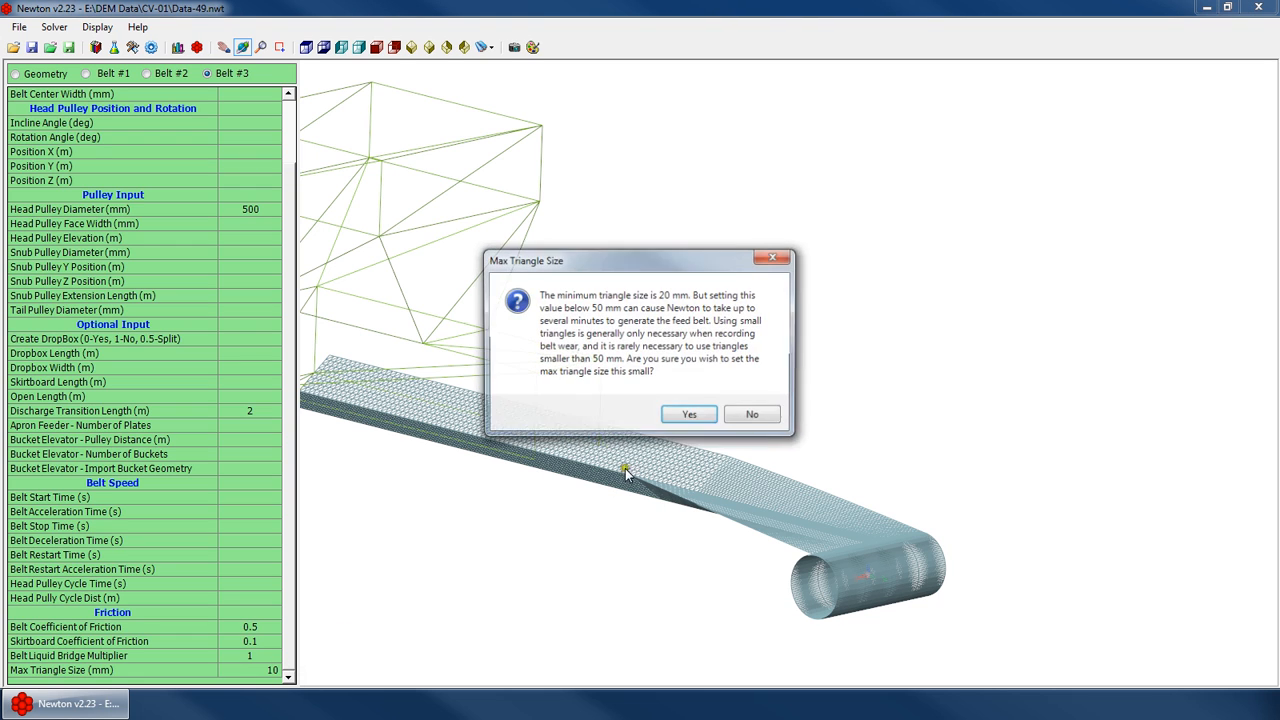
click(766, 418)
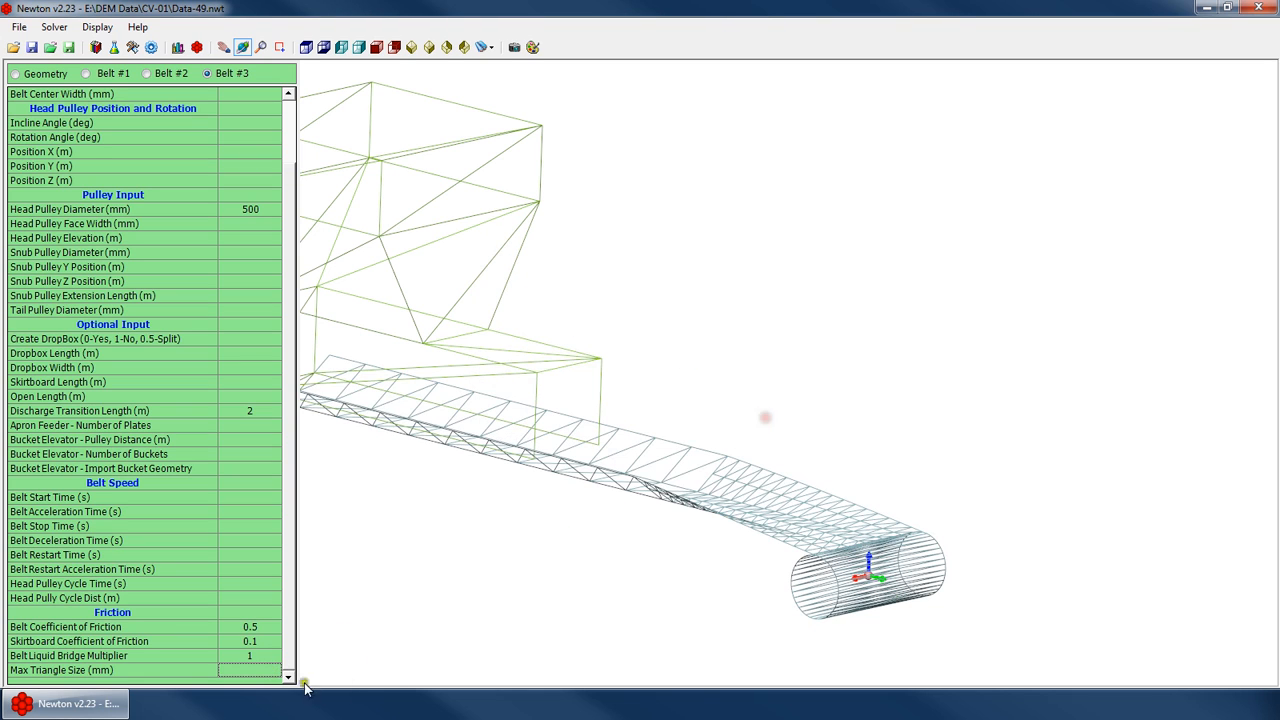
Set the Belt #3 maximum triangle size to 100 mm
text(100)
key(Return)
drag(640, 526, 722, 480)
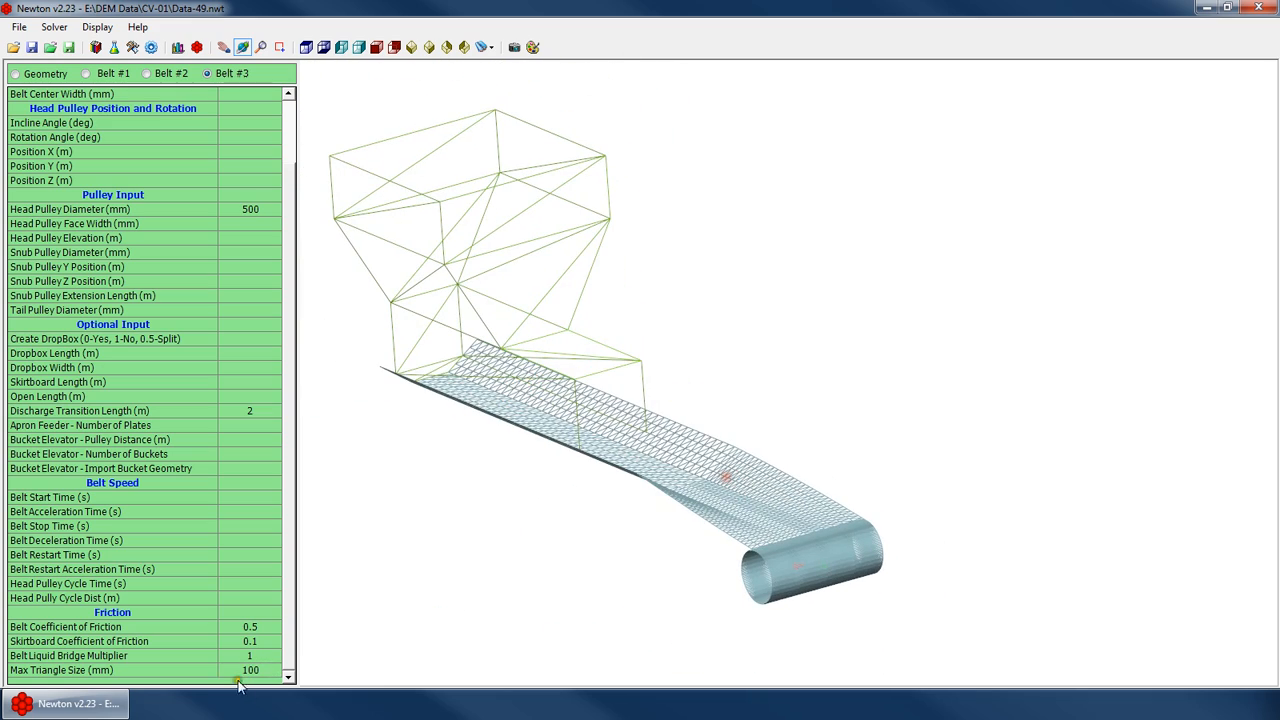
Review the belt speed inputs and the geometry velocity control fields for Belt #3 and Belt #1
click(232, 598)
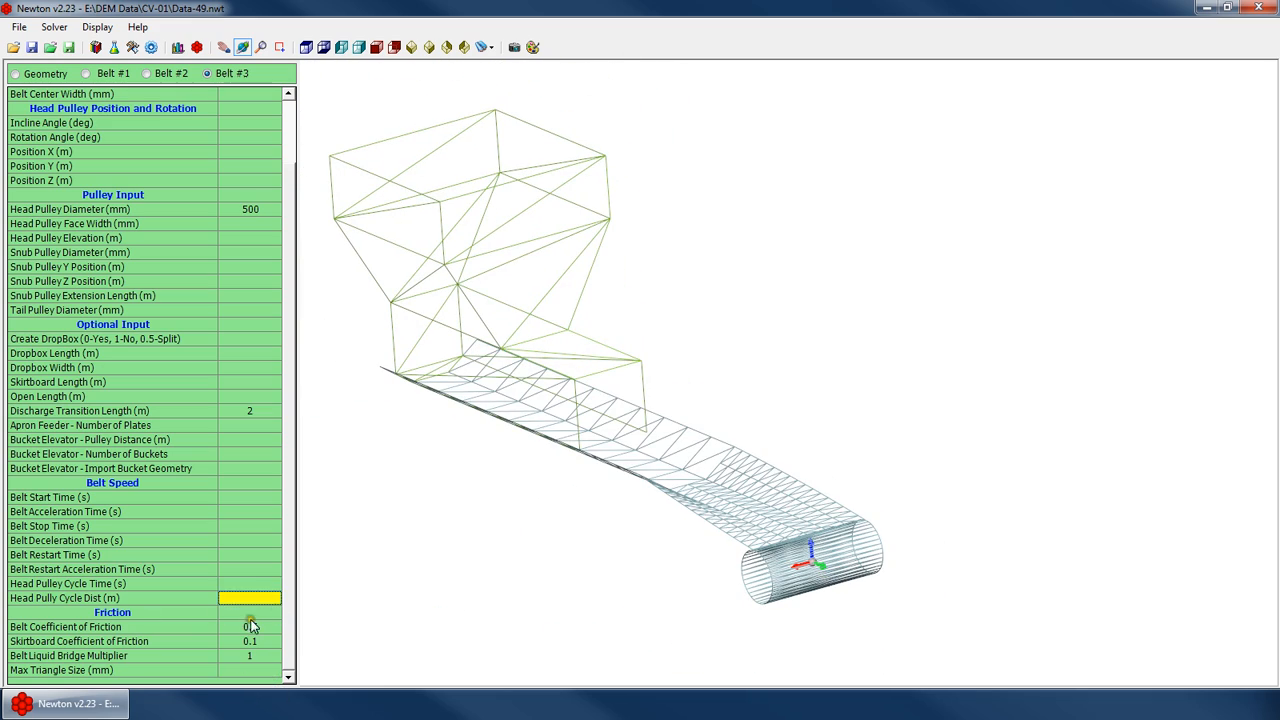
drag(400, 606, 694, 460)
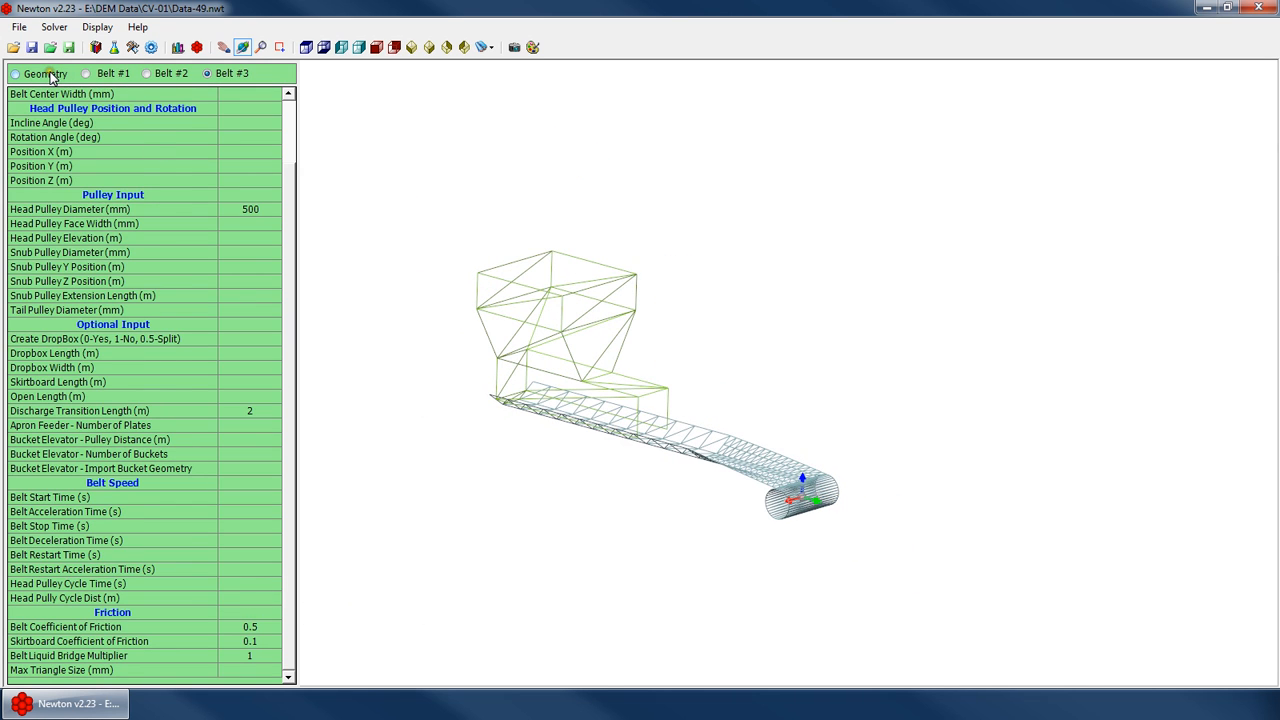
click(48, 74)
click(167, 206)
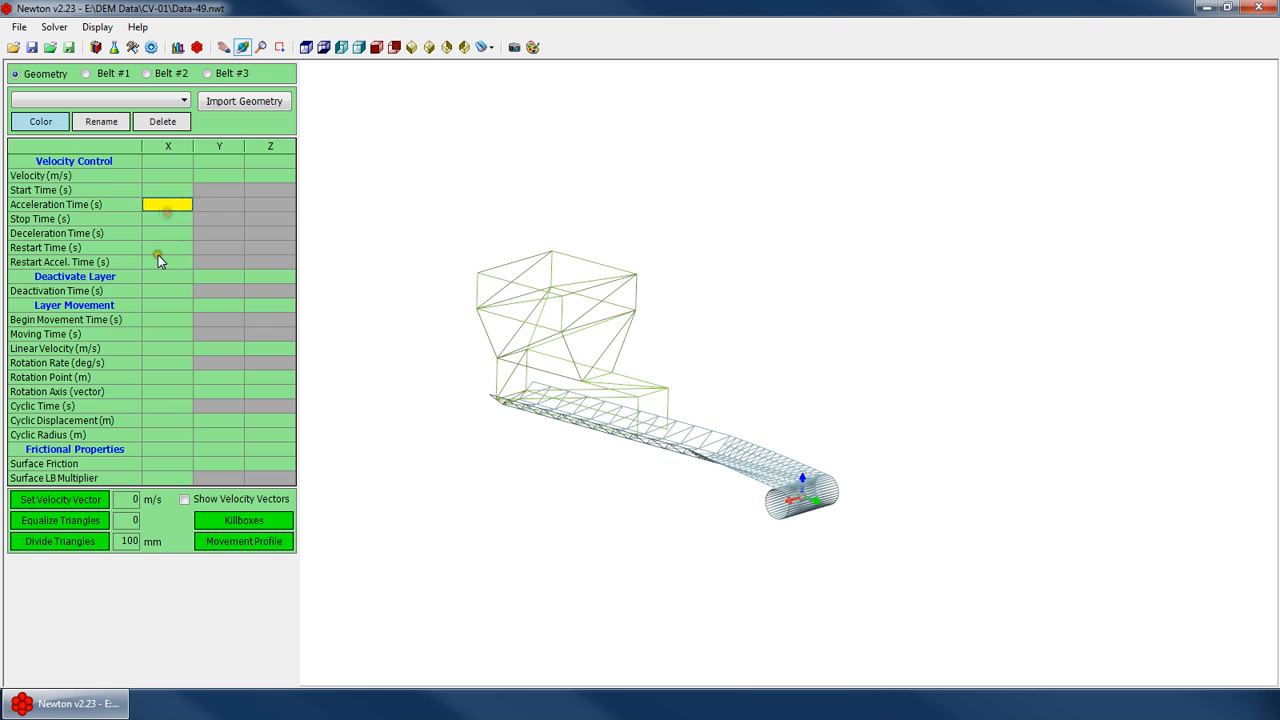
click(158, 248)
click(158, 262)
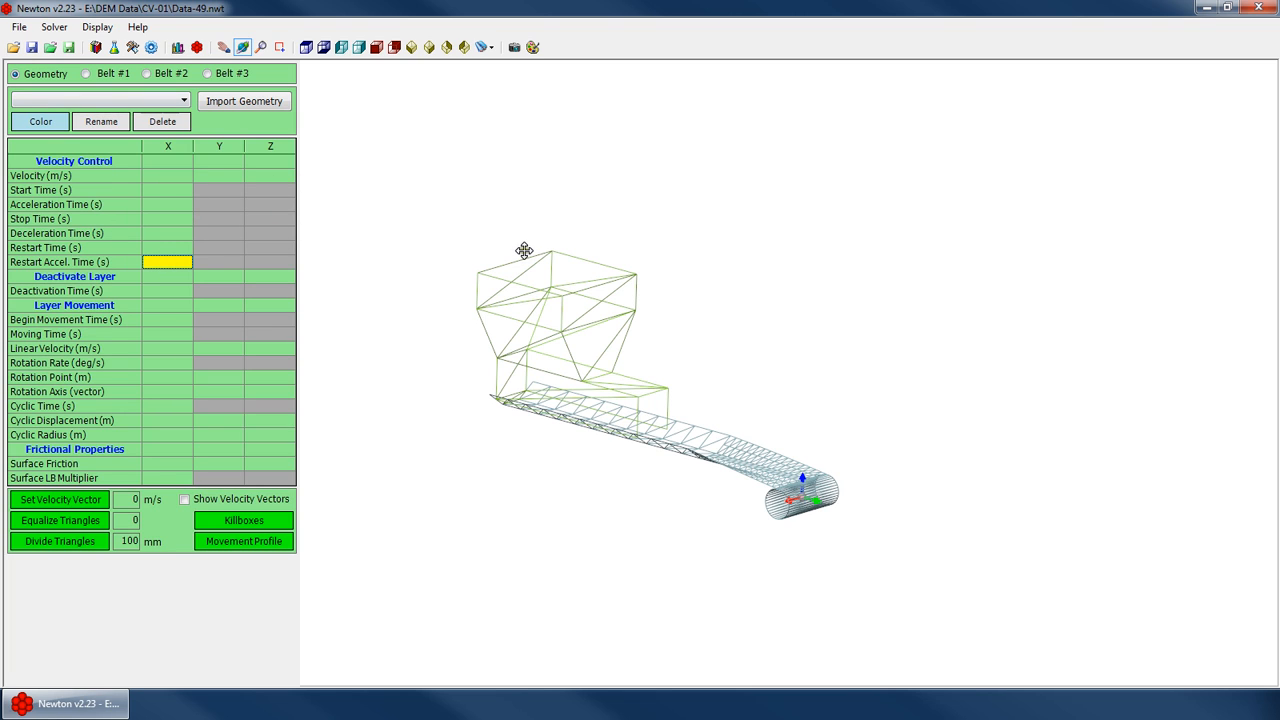
click(113, 74)
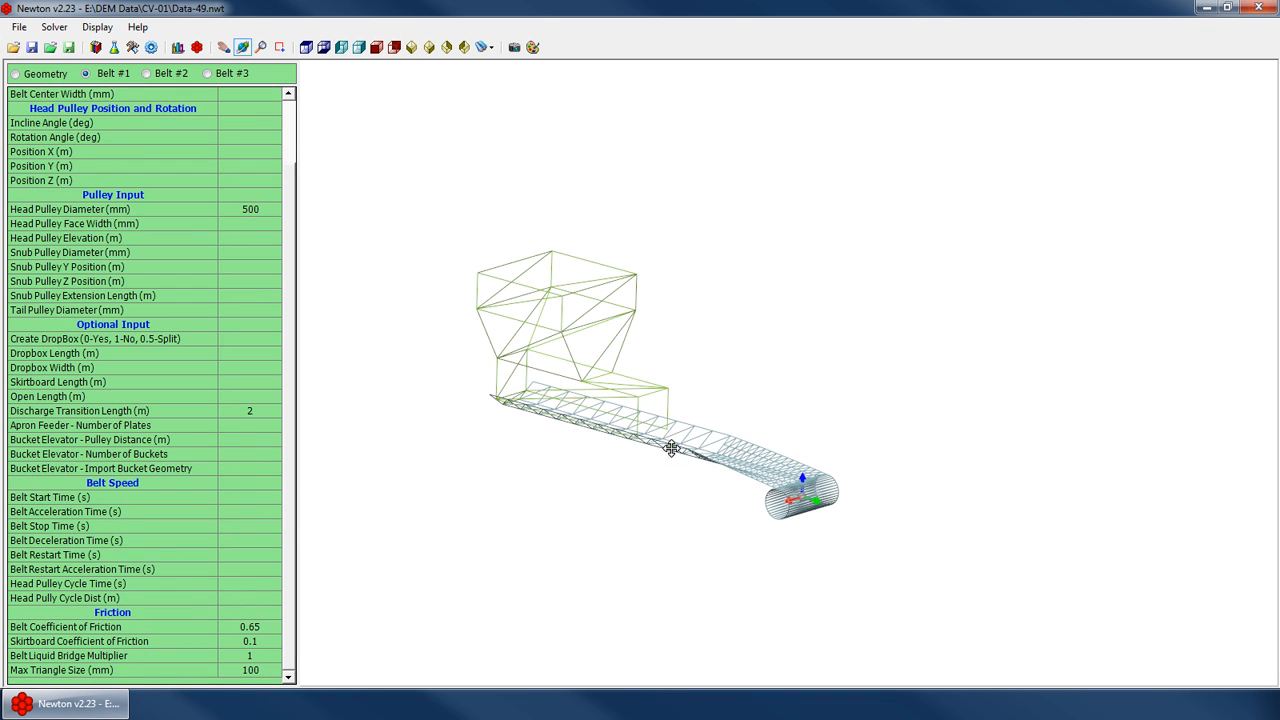
scroll(740, 462, up, 5)
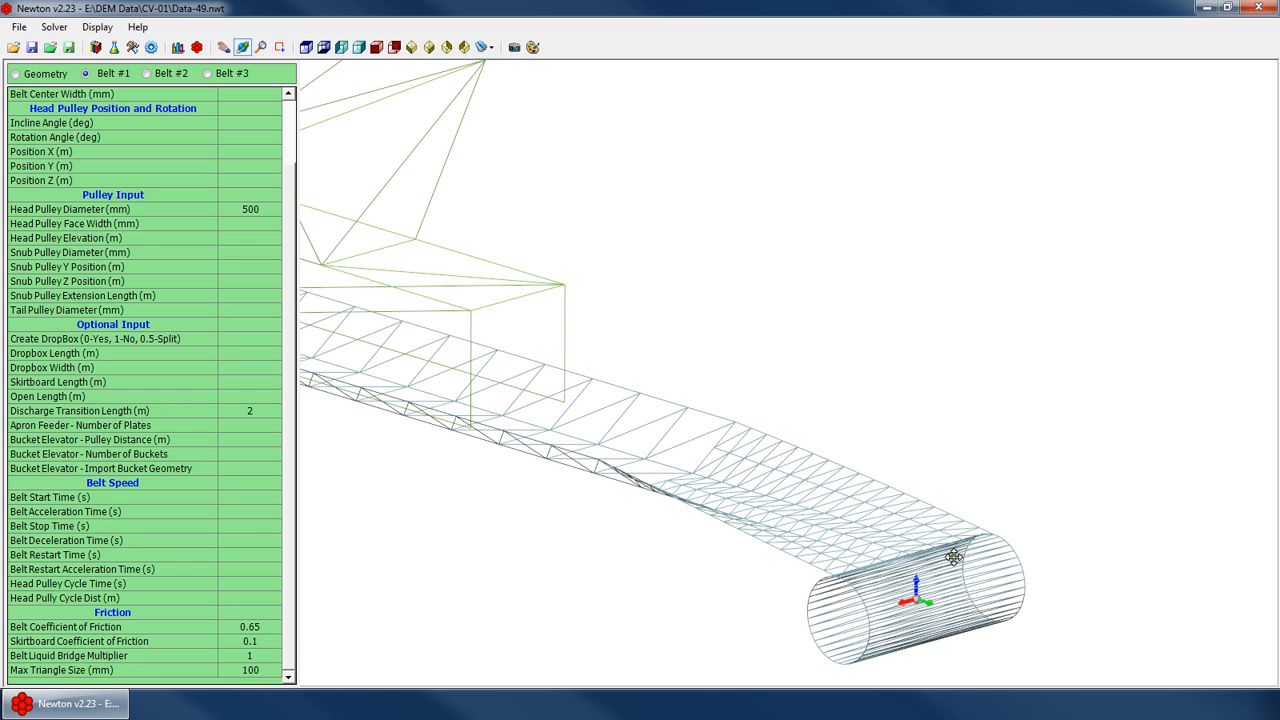
click(241, 583)
scroll(663, 420, down, 5)
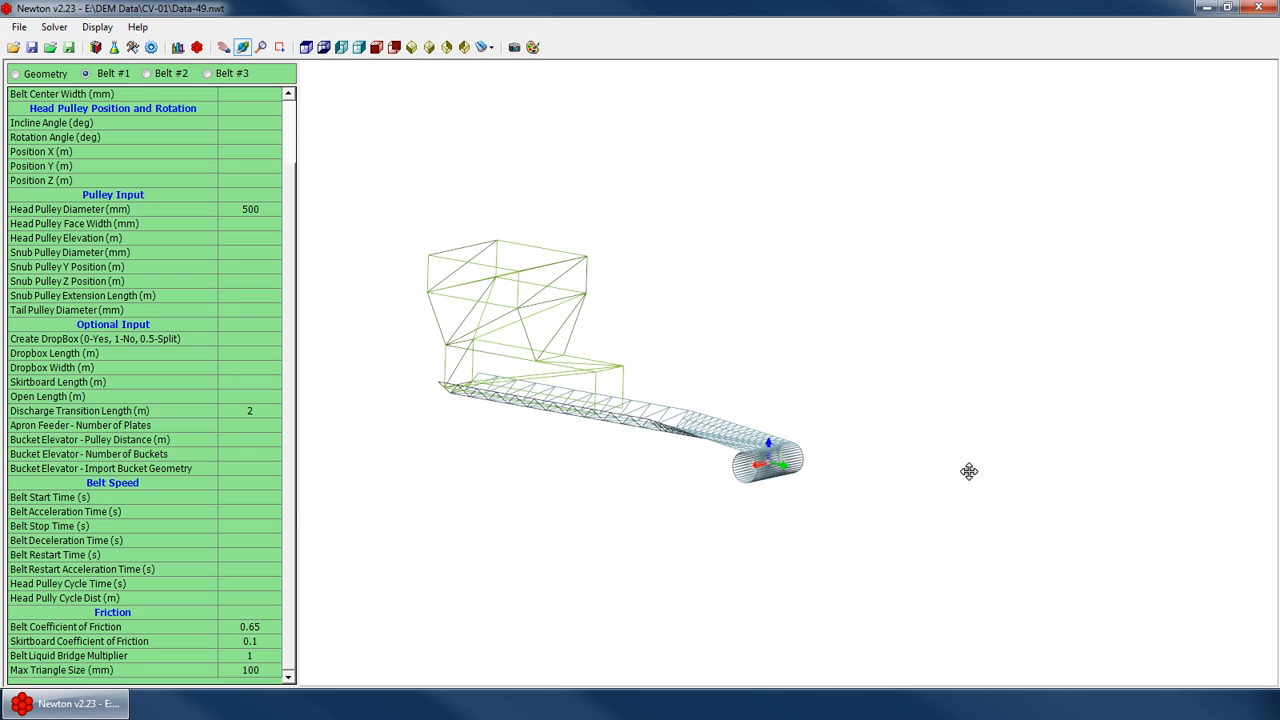
click(216, 361)
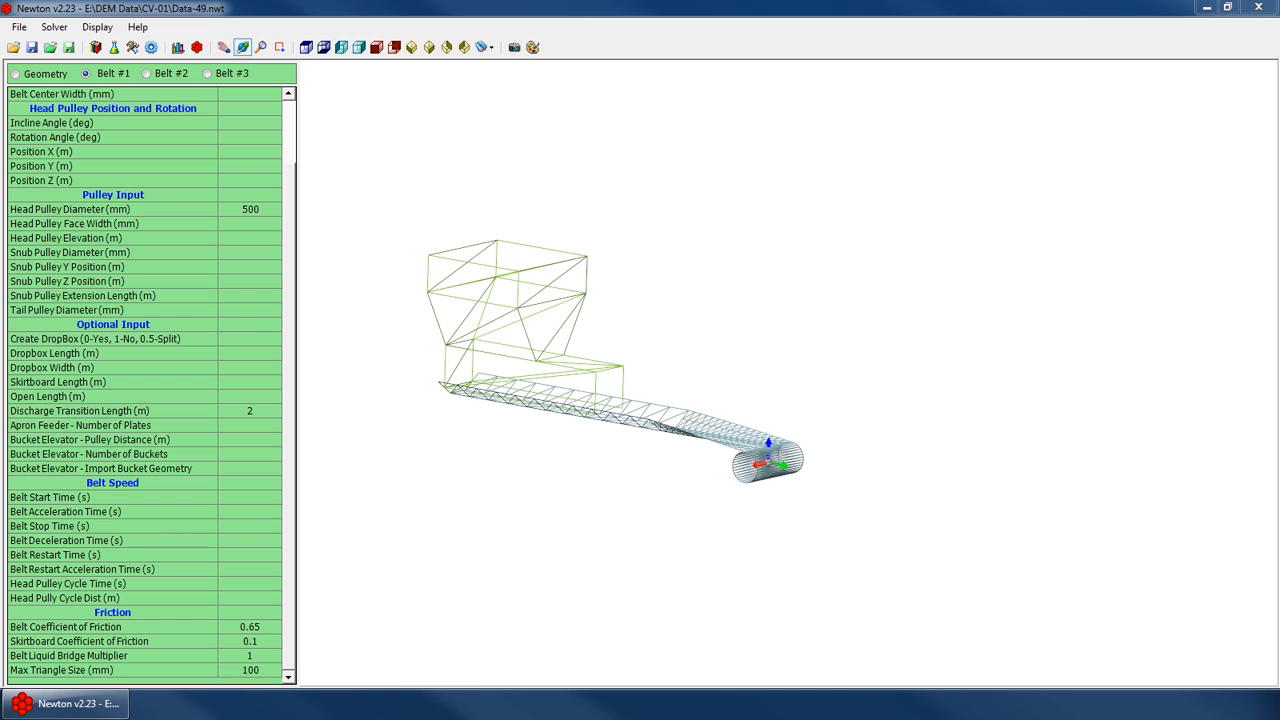
Switch to Windows Media Player and watch the Pellet Feeder example simulation video
double_click(266, 37)
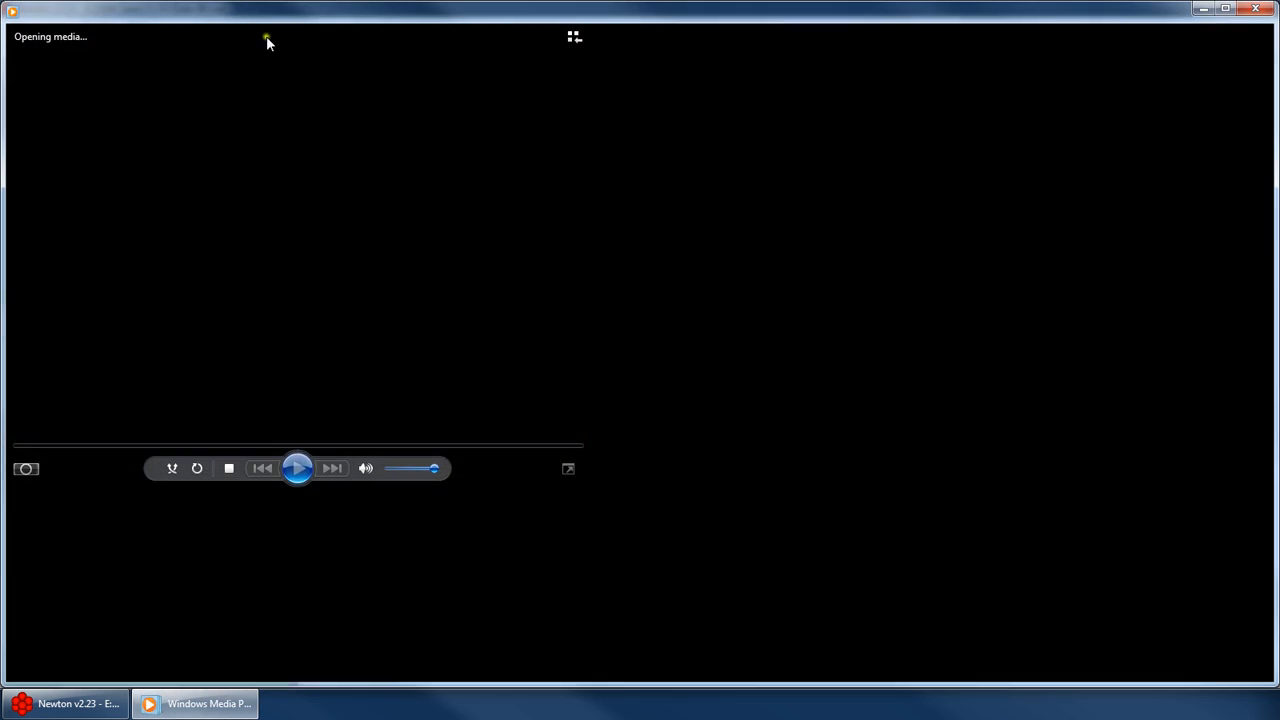
double_click(390, 280)
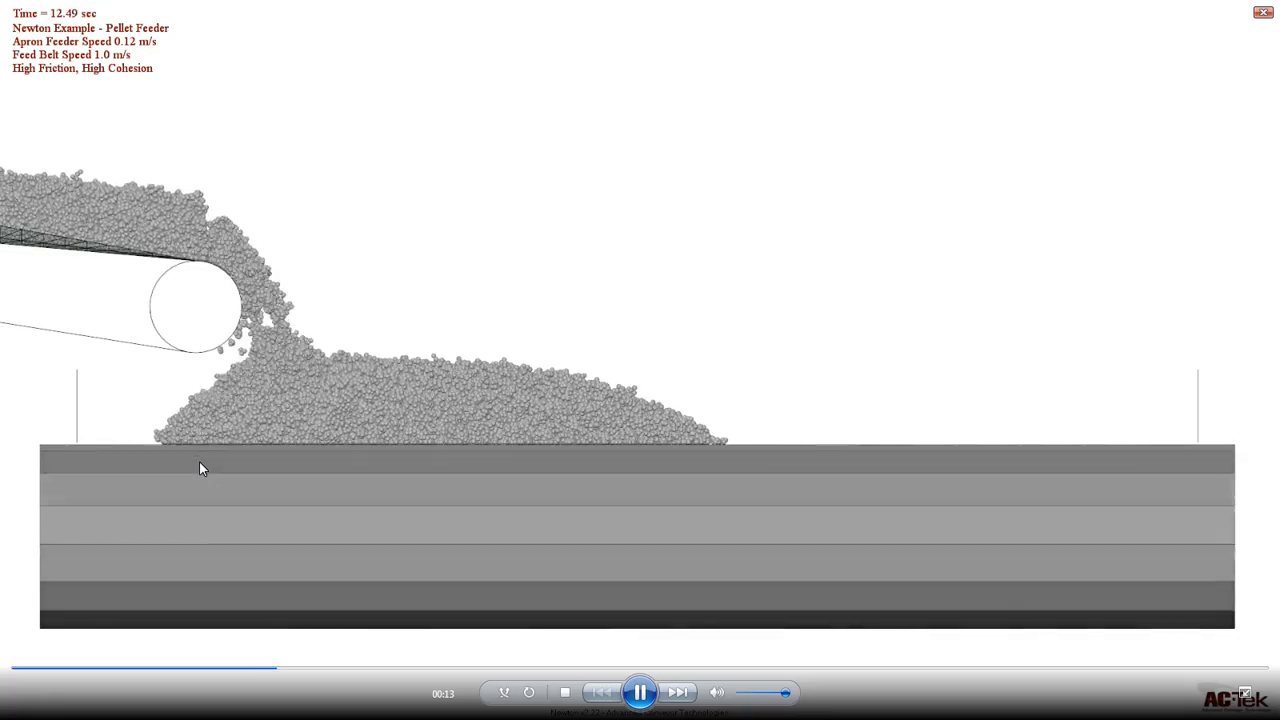
double_click(709, 257)
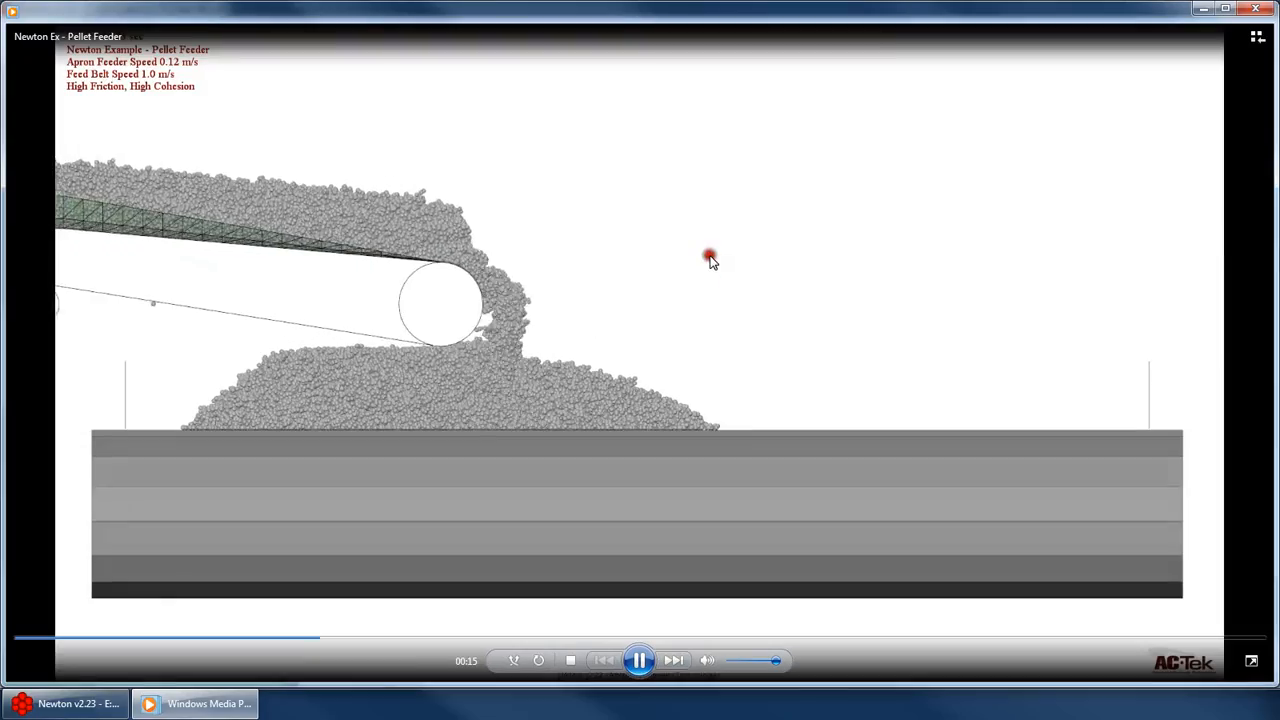
click(643, 661)
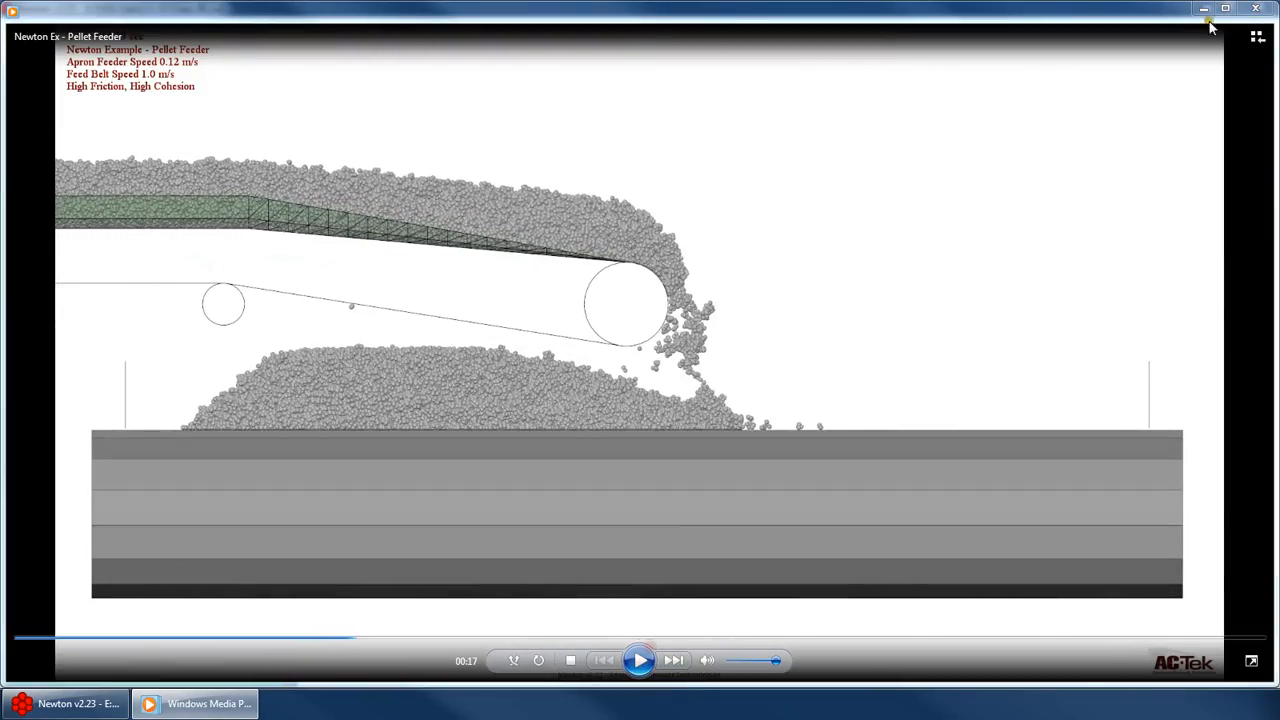
click(1204, 9)
Set the Belt #1 head pulley cycle time to 10 s
drag(795, 394, 597, 377)
scroll(720, 411, up, 3)
scroll(517, 417, down, 2)
scroll(517, 417, down, 2)
click(212, 509)
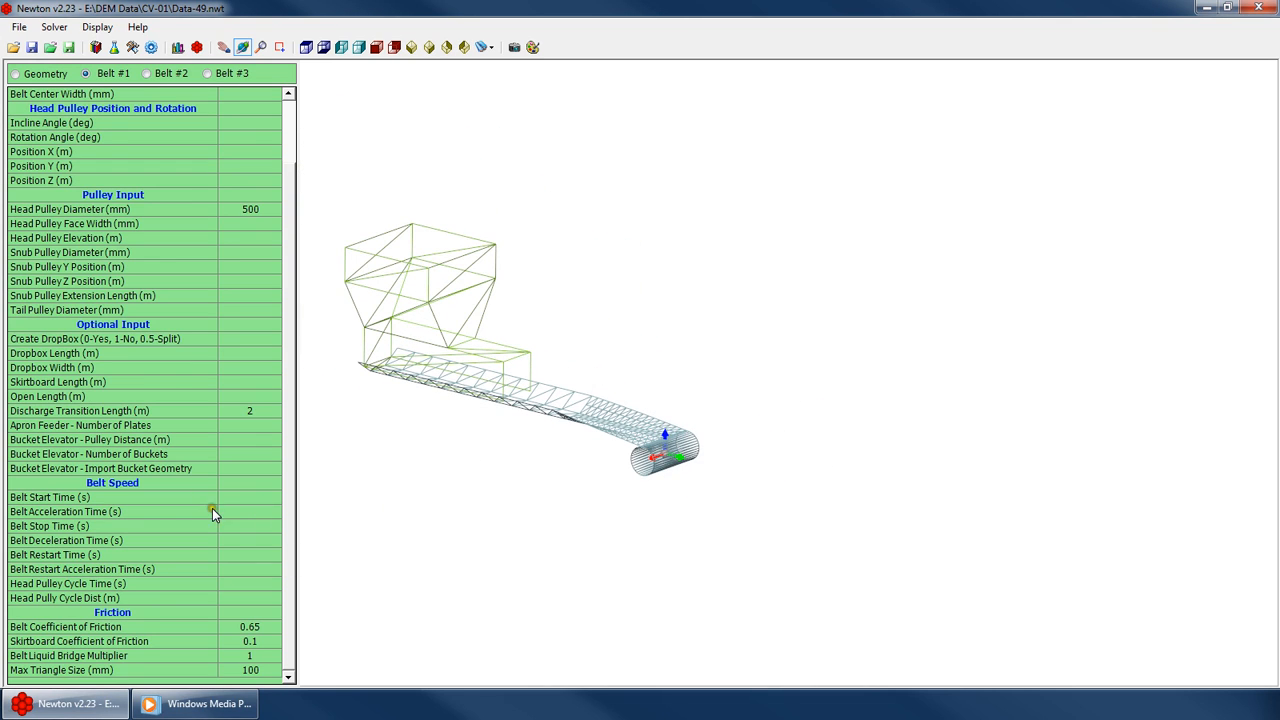
click(251, 585)
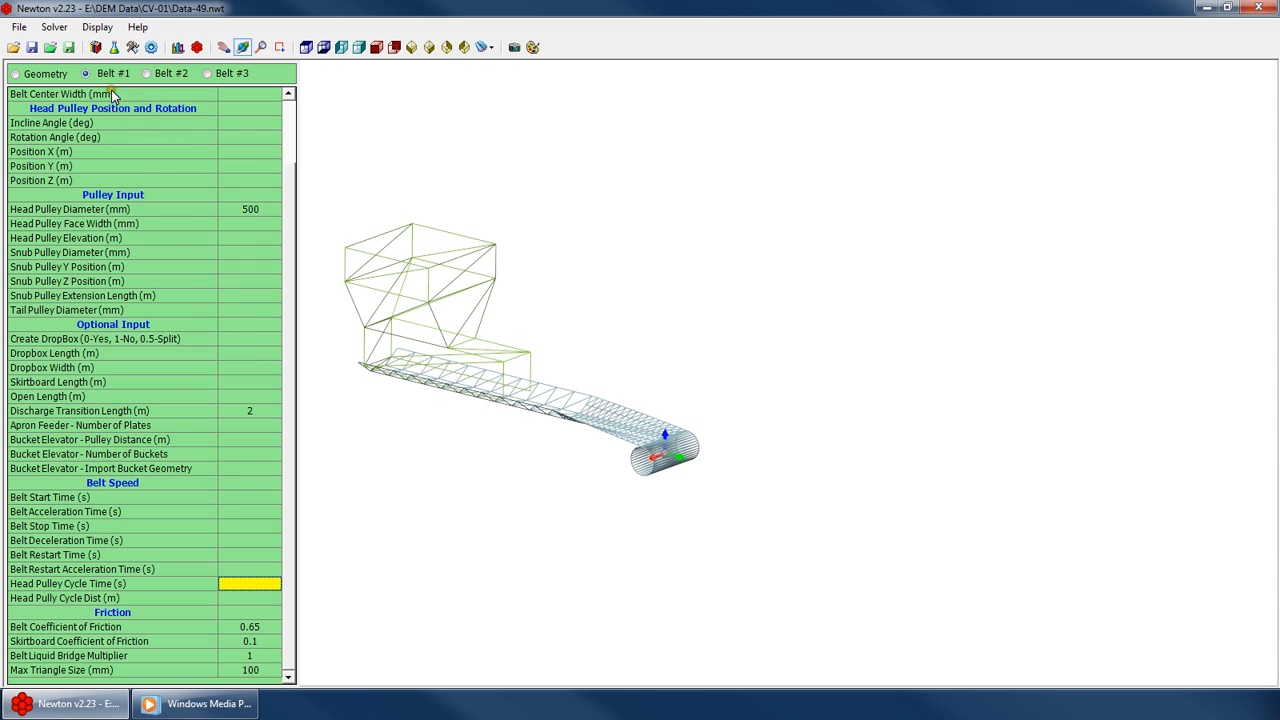
click(46, 74)
click(220, 421)
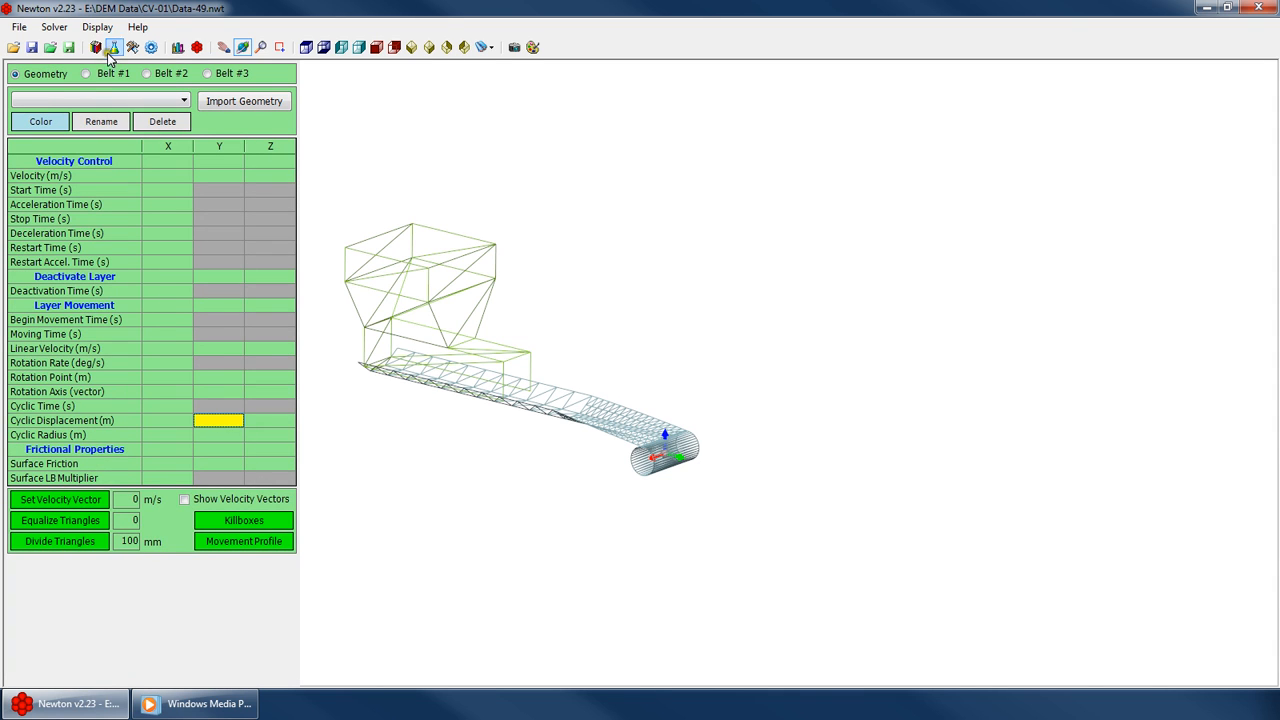
click(186, 406)
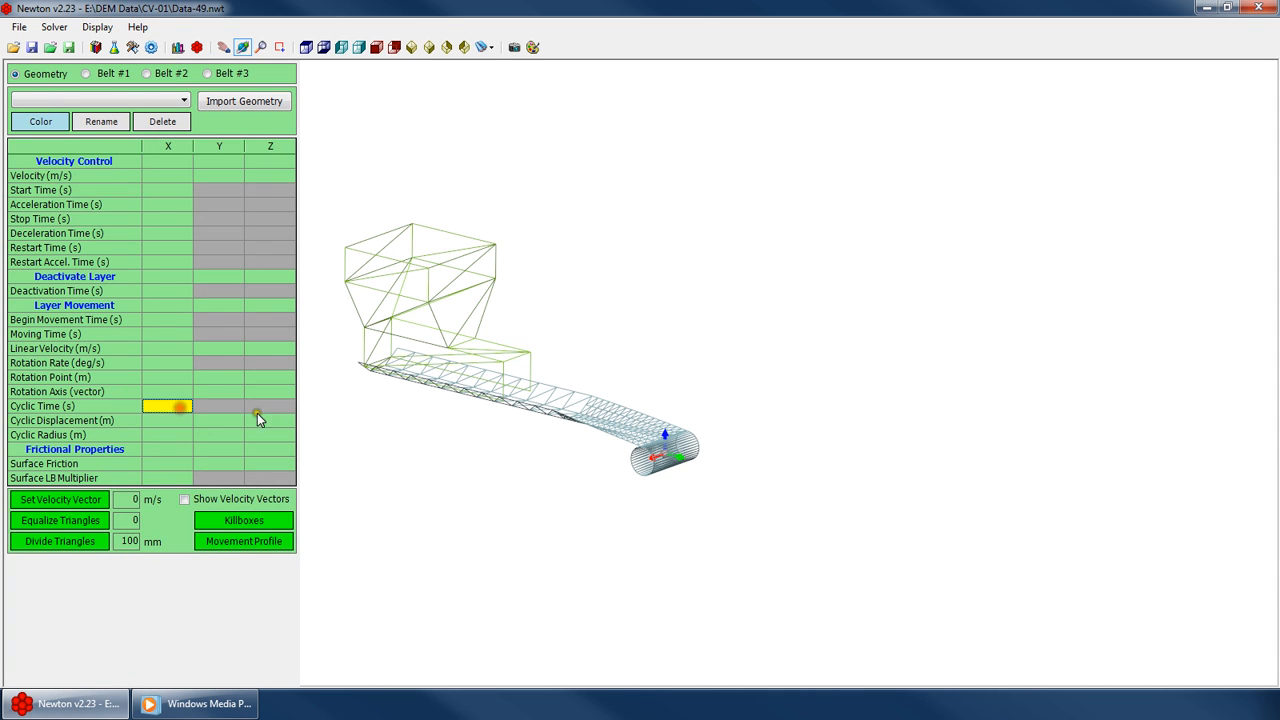
click(108, 75)
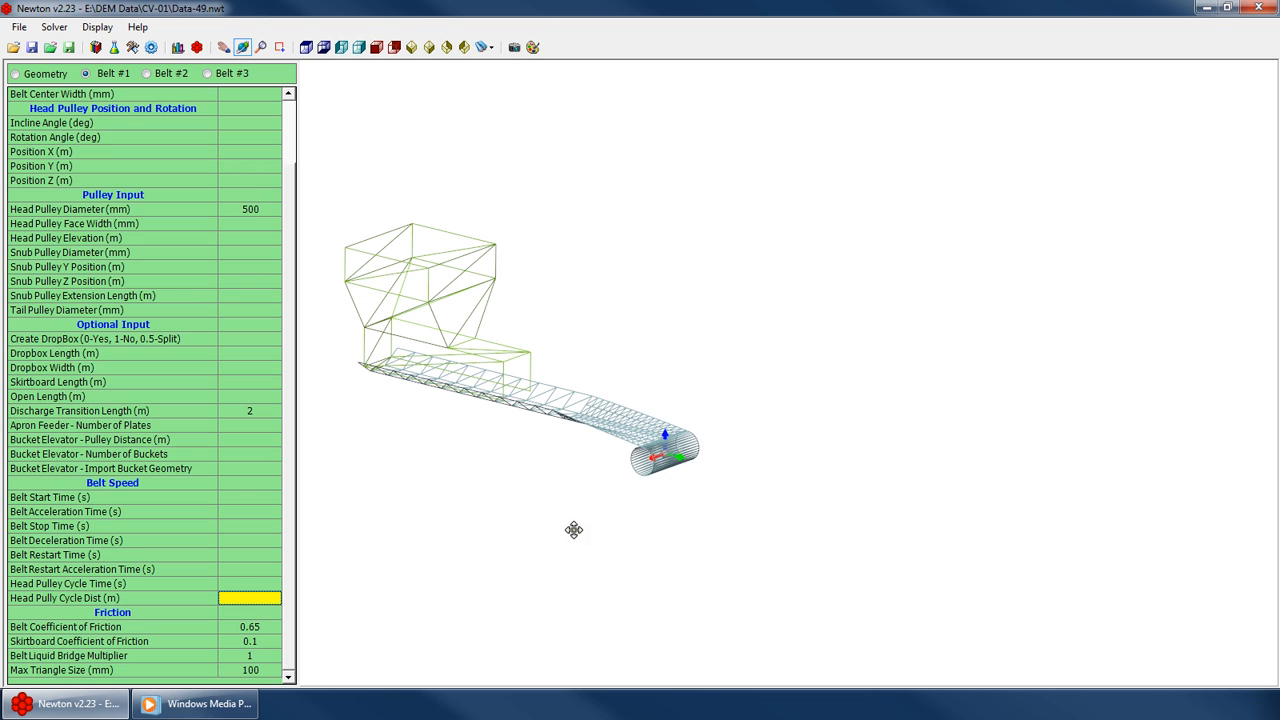
click(209, 598)
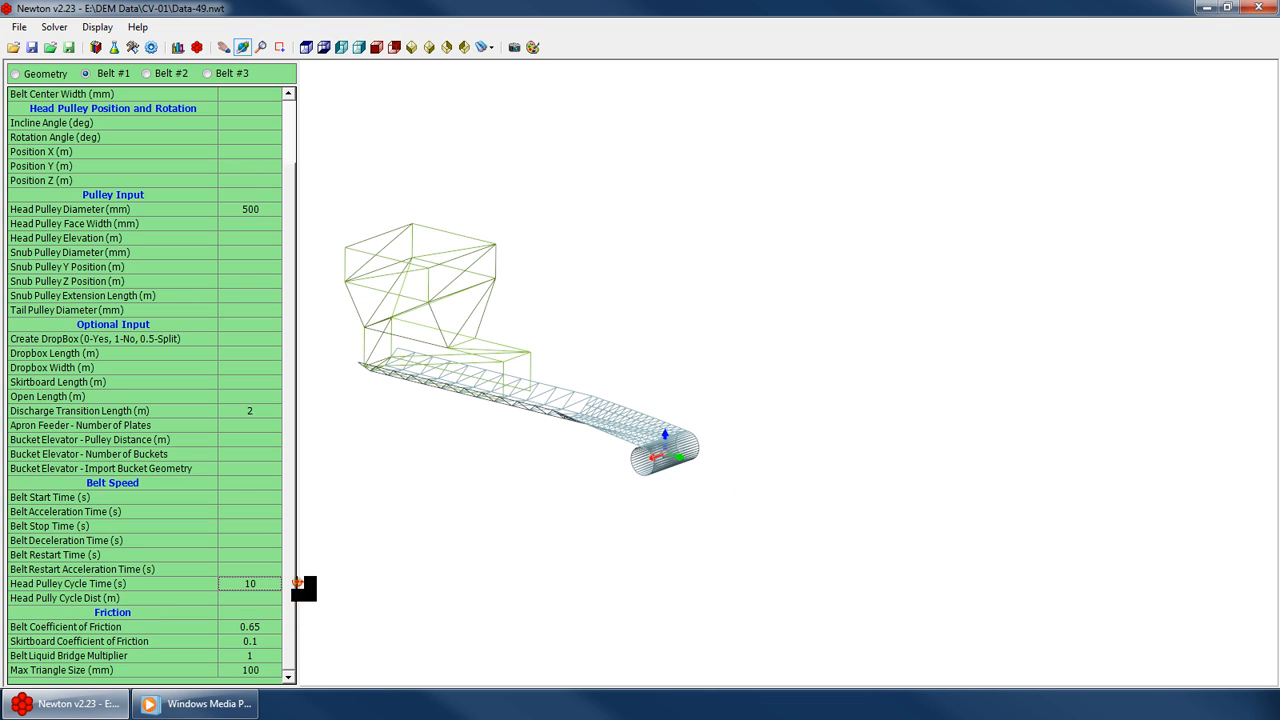
Set the Belt #1 head pulley cycle distance to 5 m
key(Return)
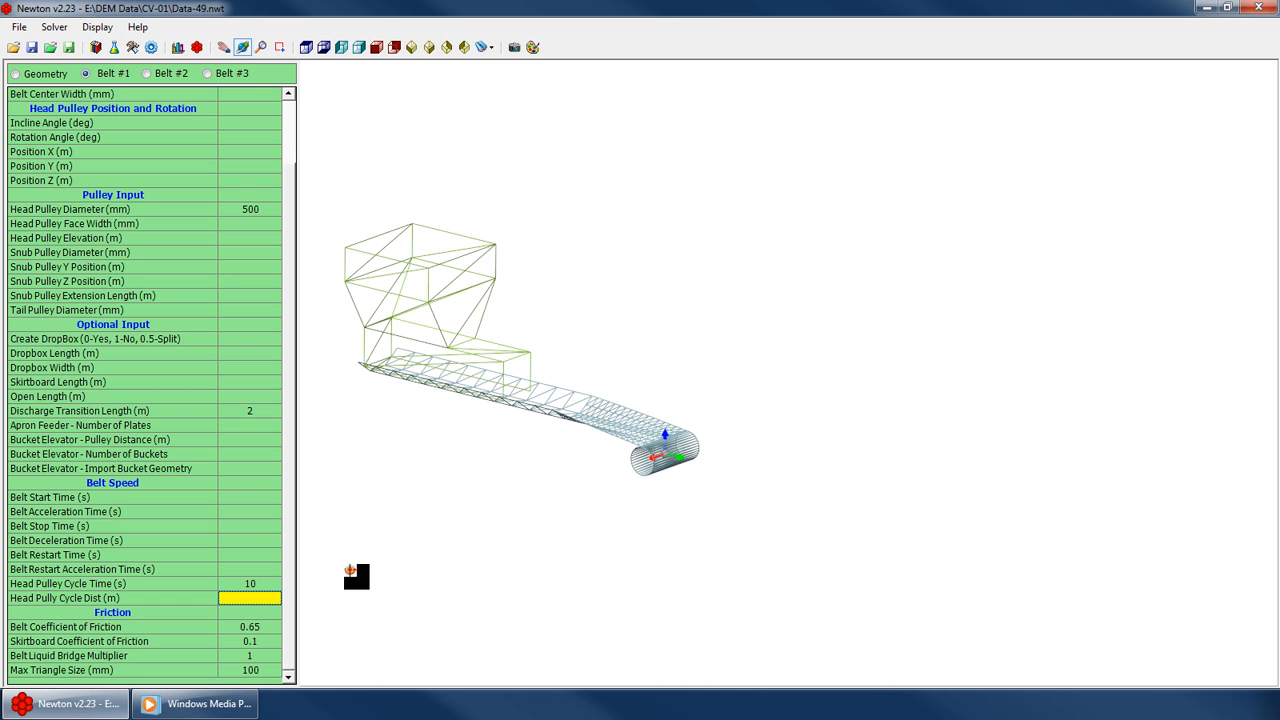
mouse_move(528, 443)
mouse_down()
mouse_move(597, 397)
mouse_move(531, 456)
mouse_up()
click(256, 602)
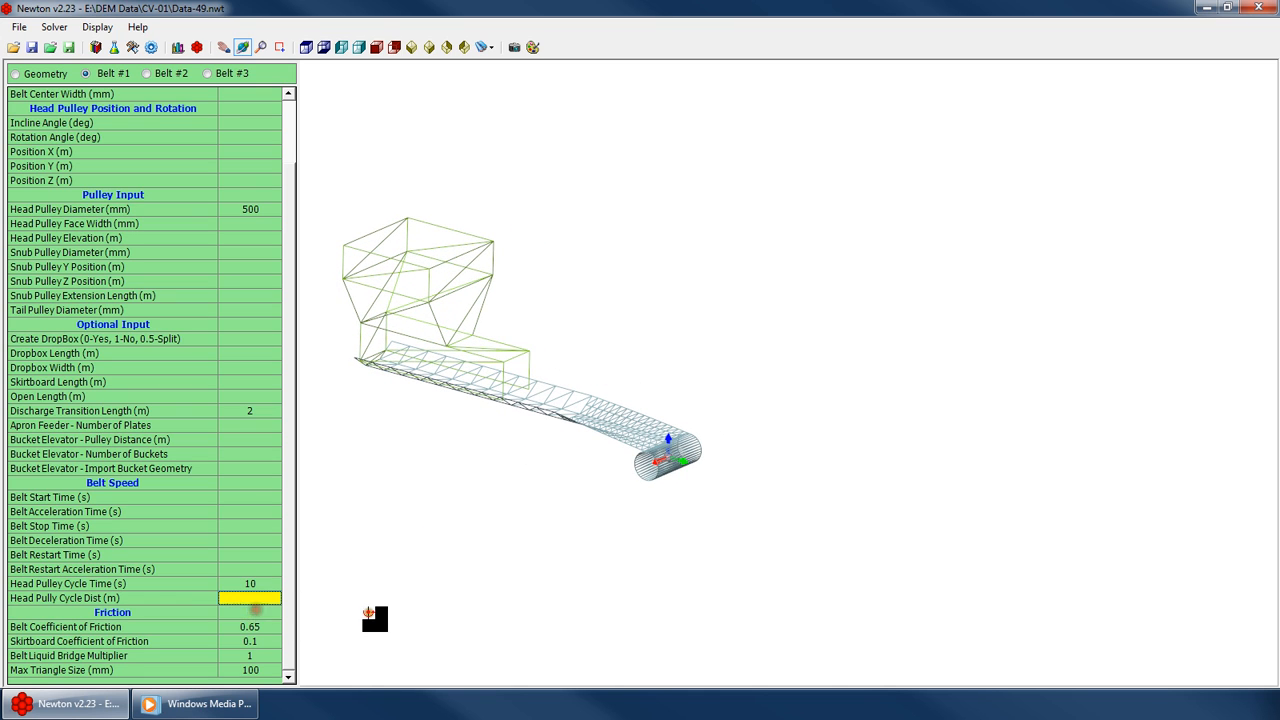
text(5)
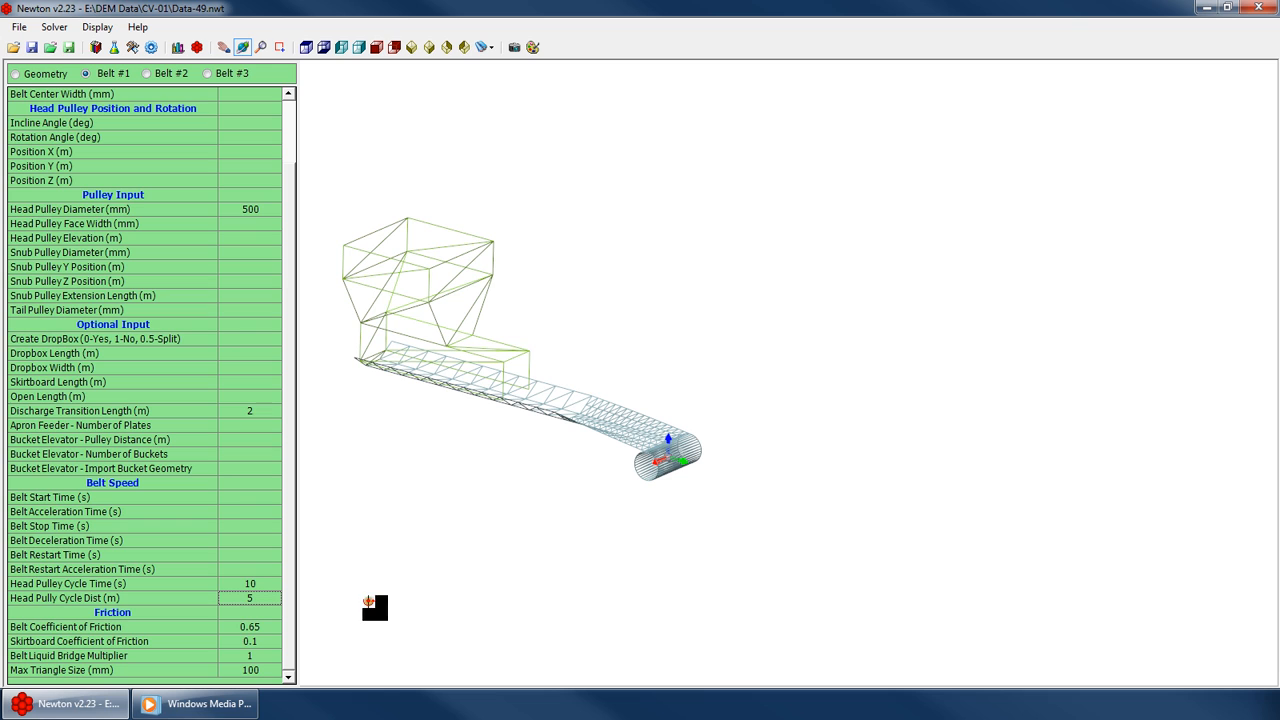
drag(379, 568, 505, 516)
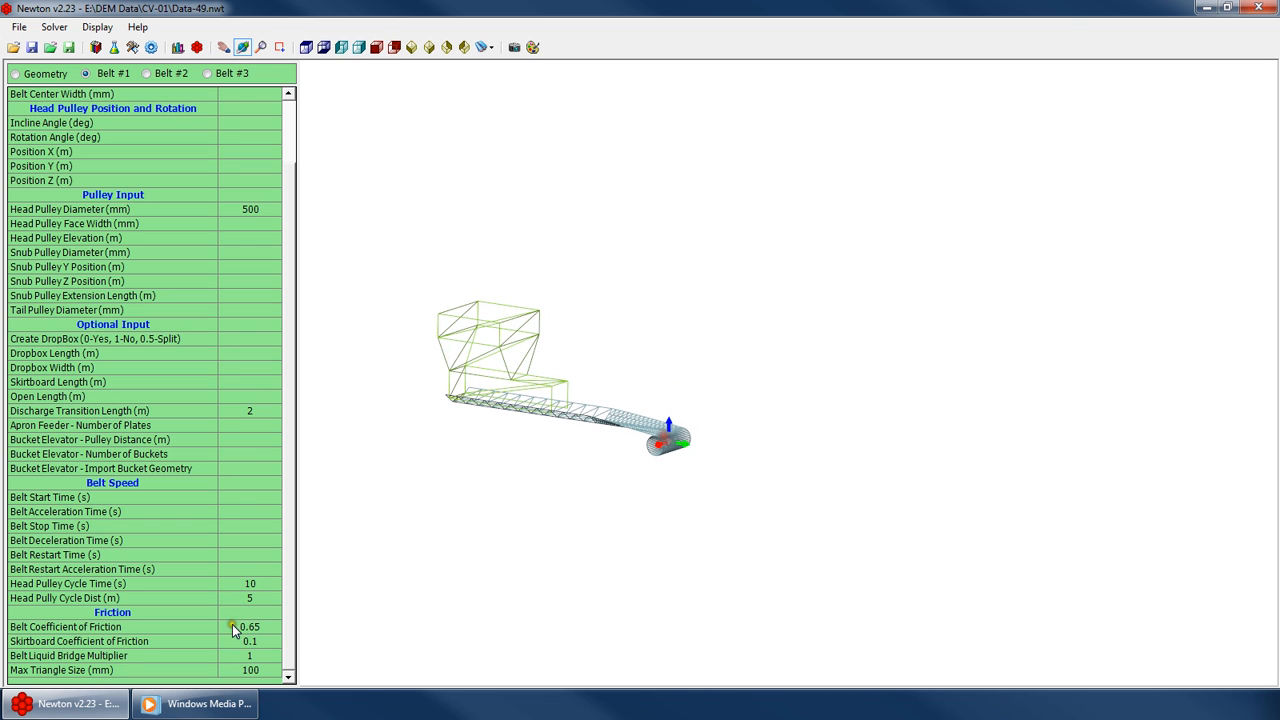
click(252, 609)
drag(620, 406, 592, 461)
scroll(616, 462, up, 4)
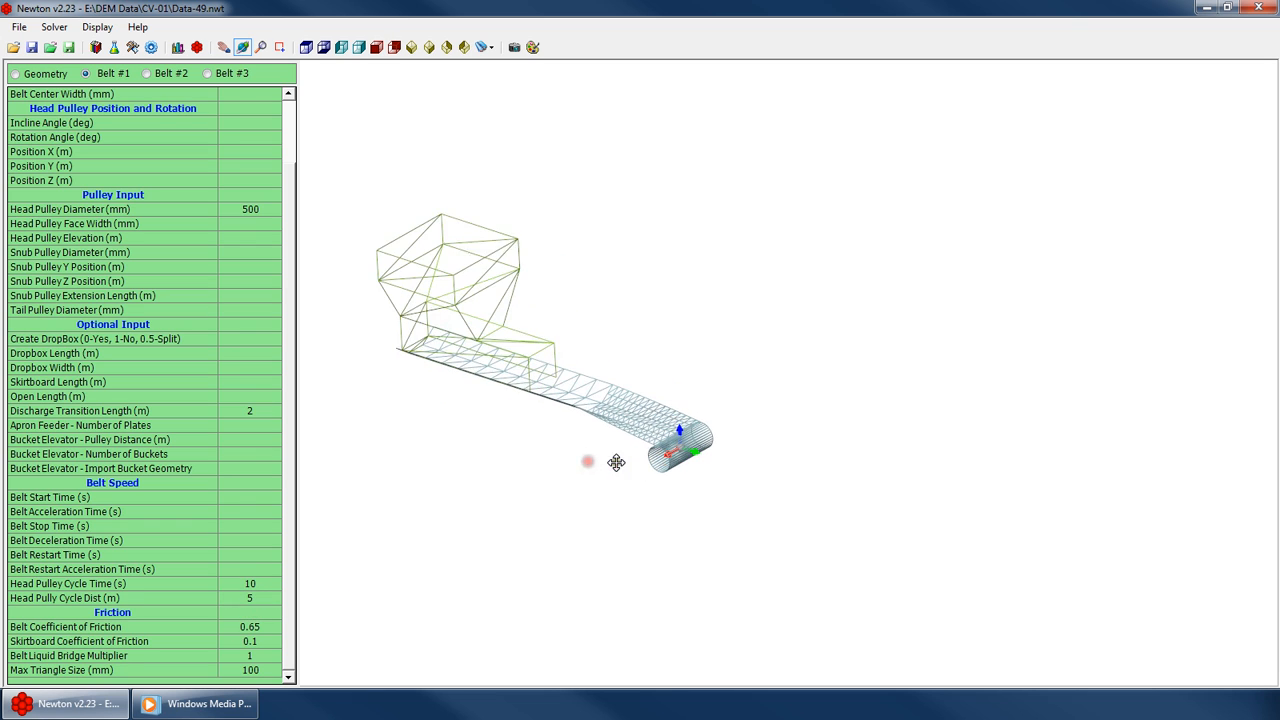
click(250, 598)
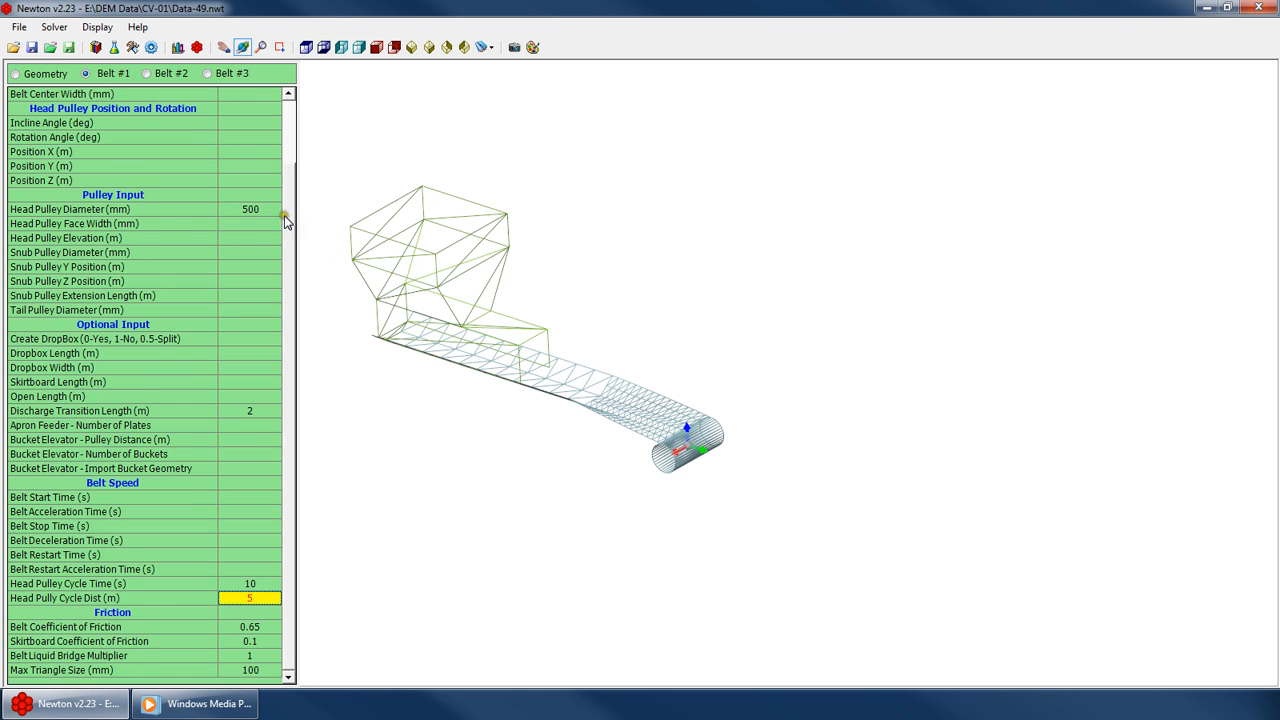
Switch to Belt #3 and set its head pulley cycle time to 10 s and cycle distance to 5 m
drag(286, 217, 274, 347)
click(209, 74)
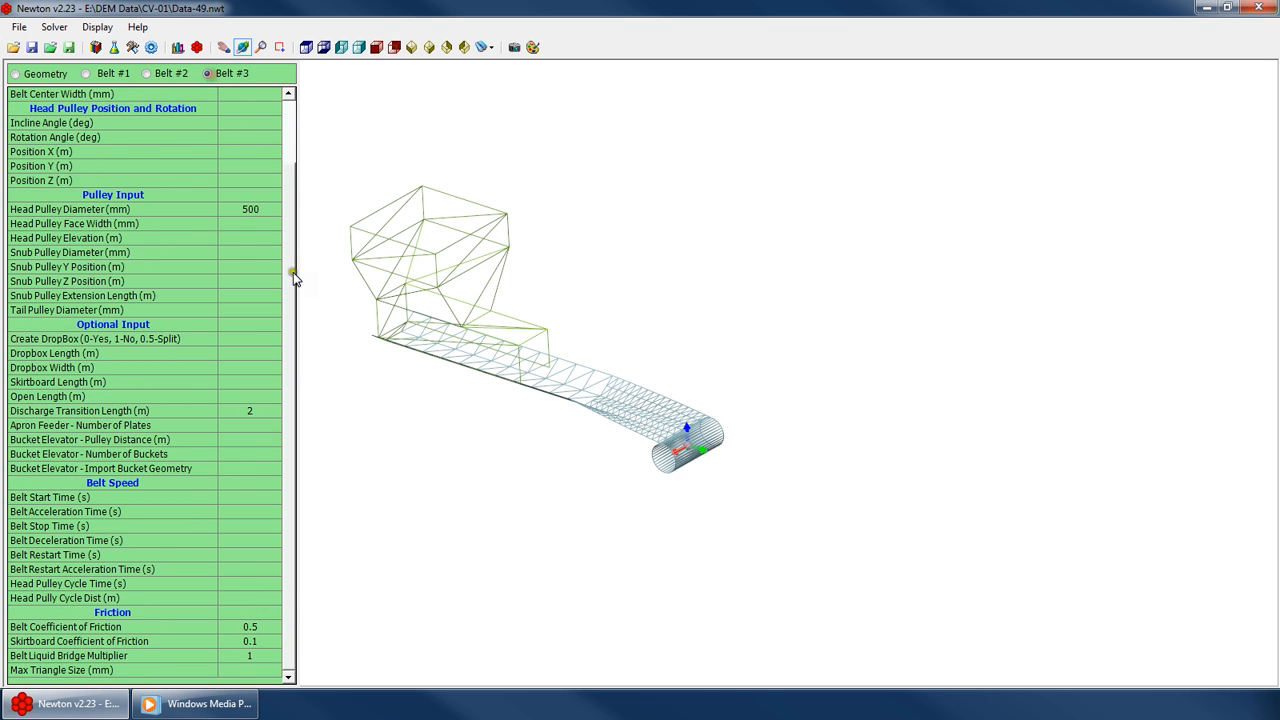
drag(293, 278, 318, 568)
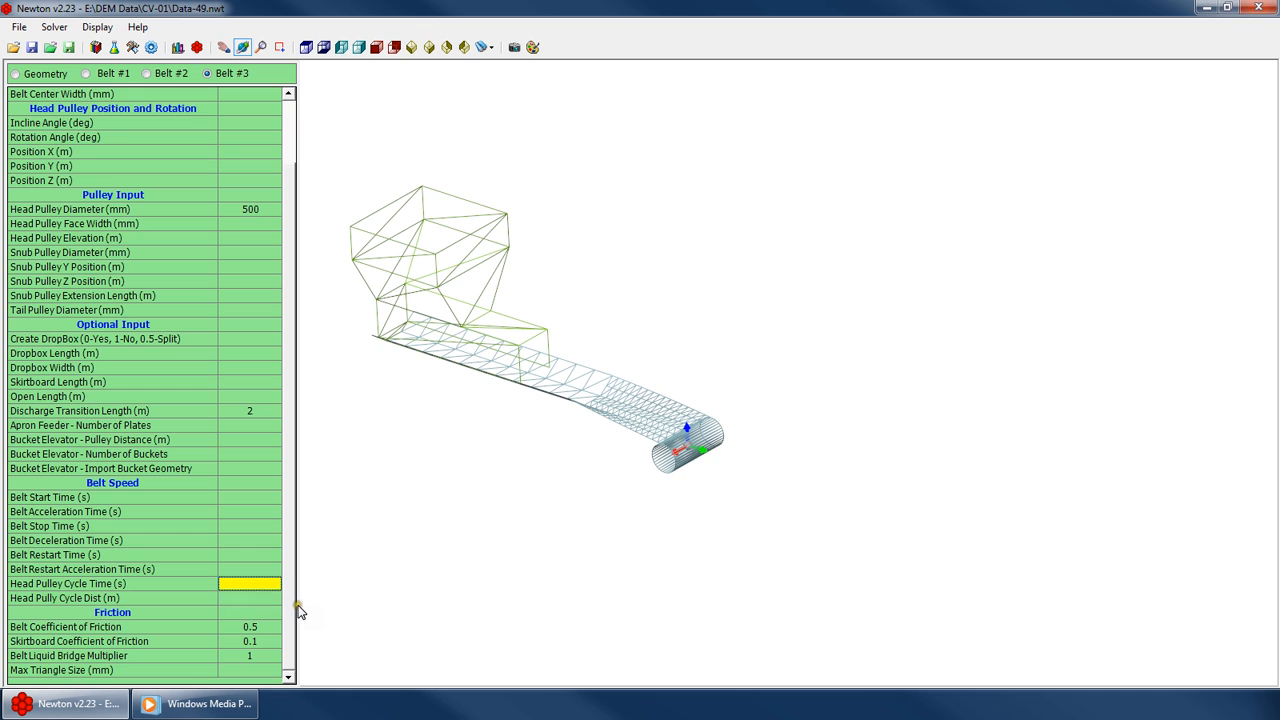
text(10)
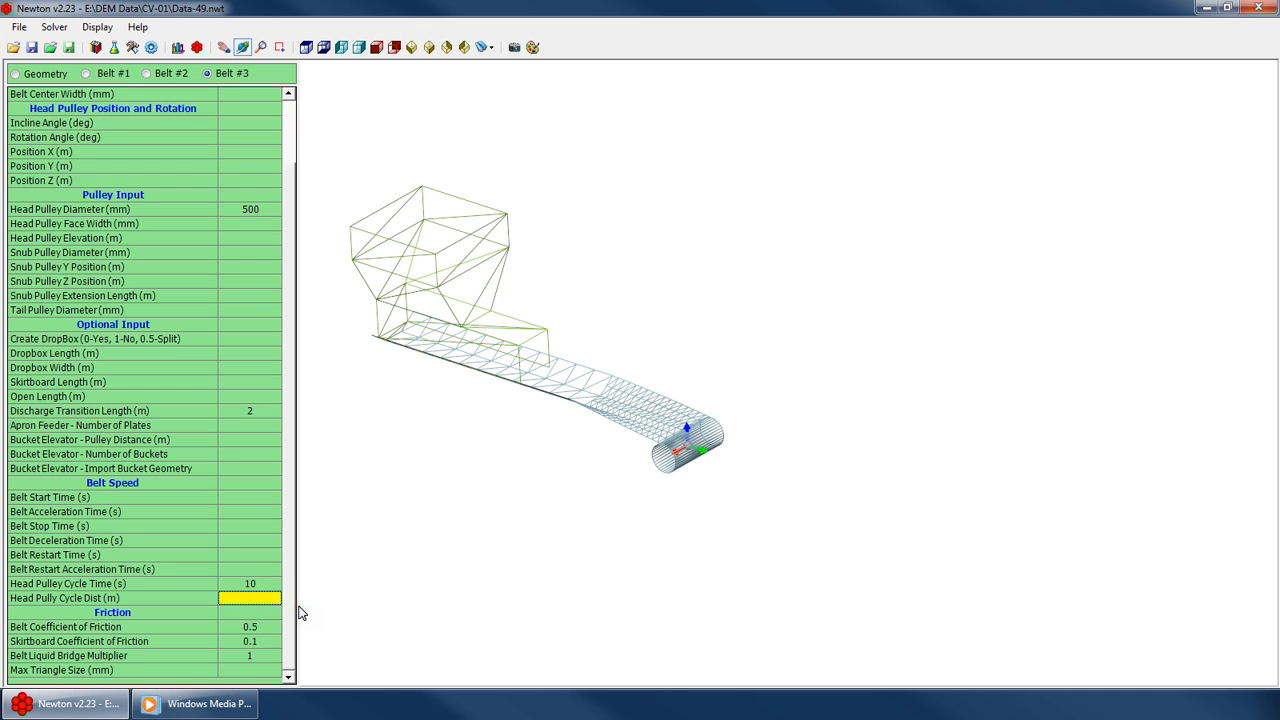
text(5)
key(Return)
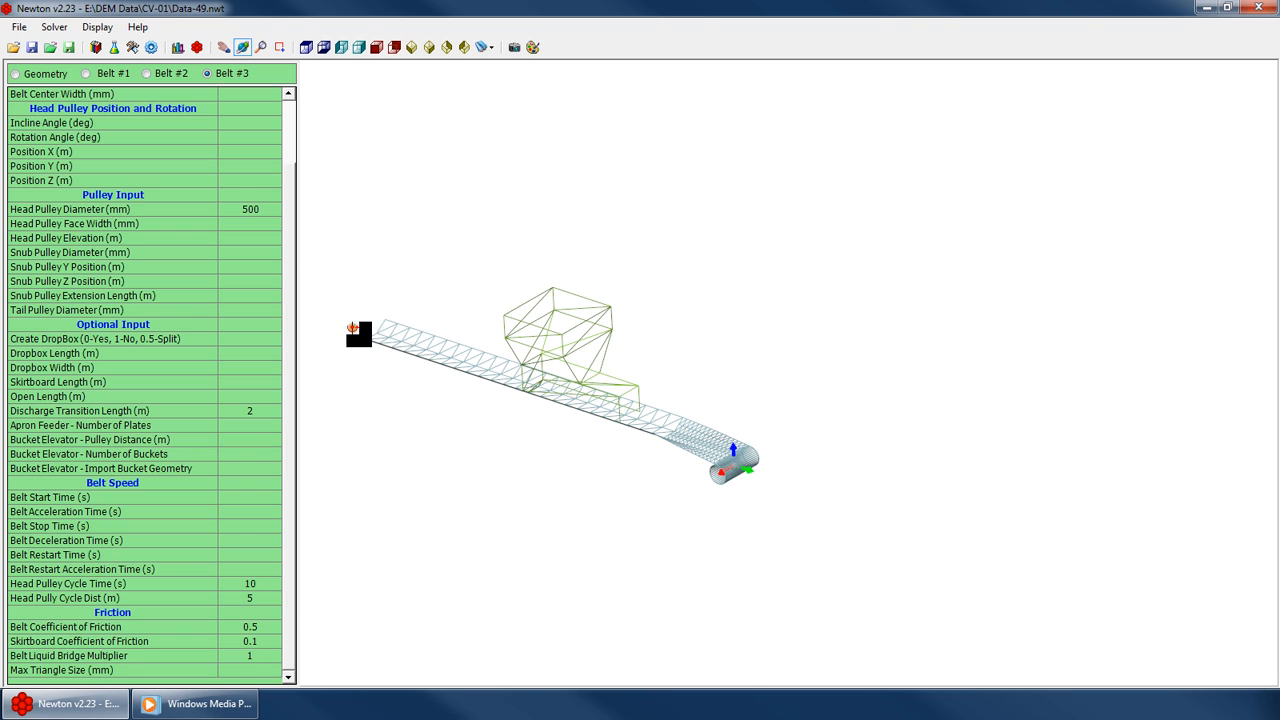
Set the Belt #3 head pulley cycle distance to -5 m
click(591, 421)
drag(591, 421, 603, 418)
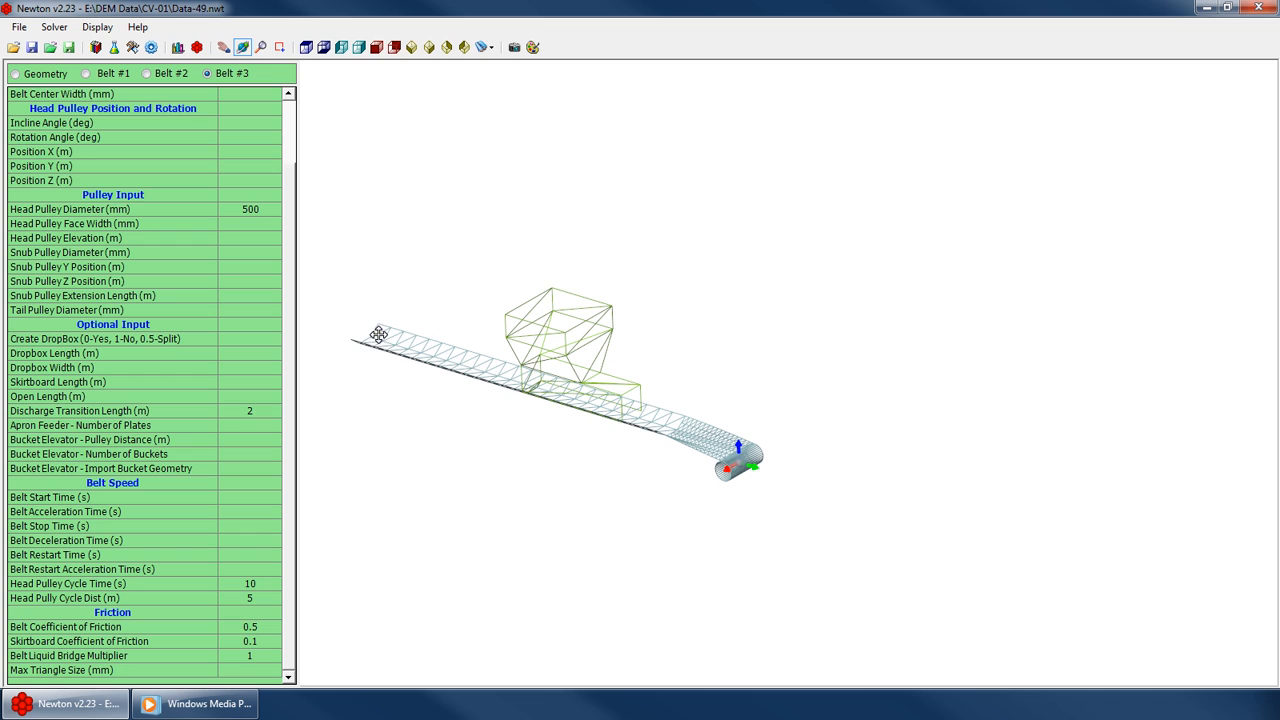
drag(722, 468, 726, 454)
click(252, 642)
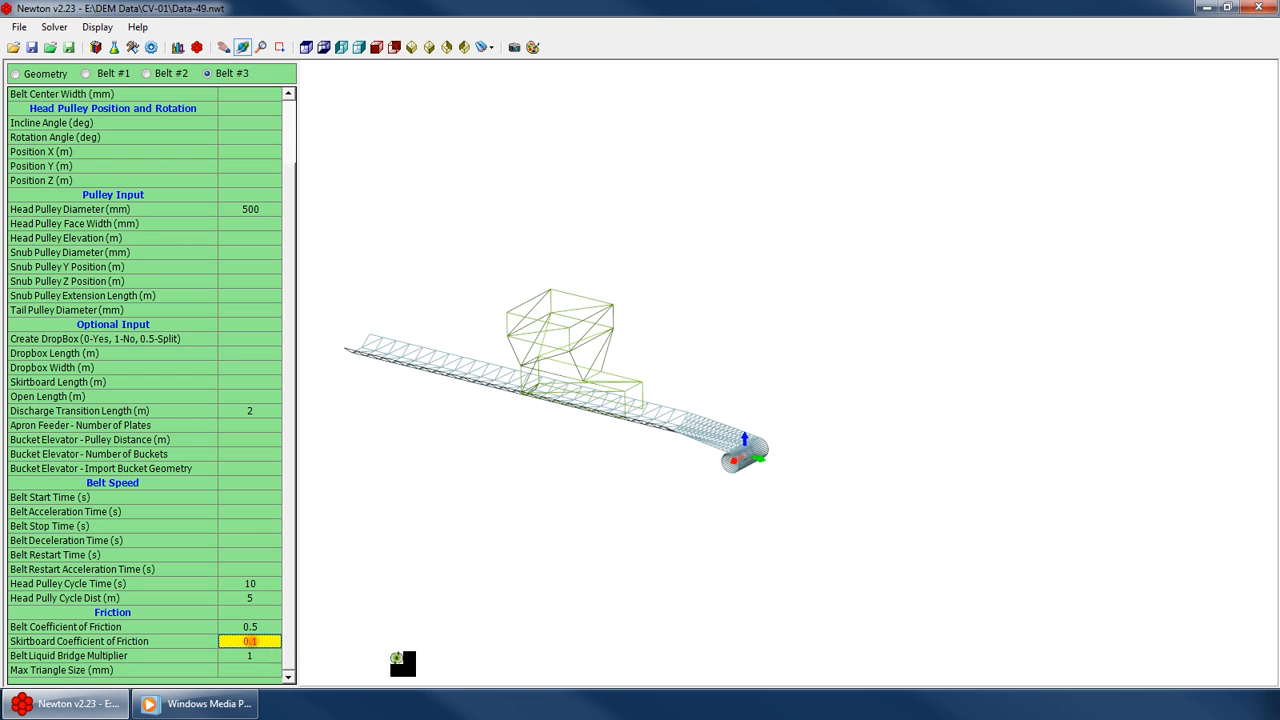
key(Up)
key(Up)
key(Up)
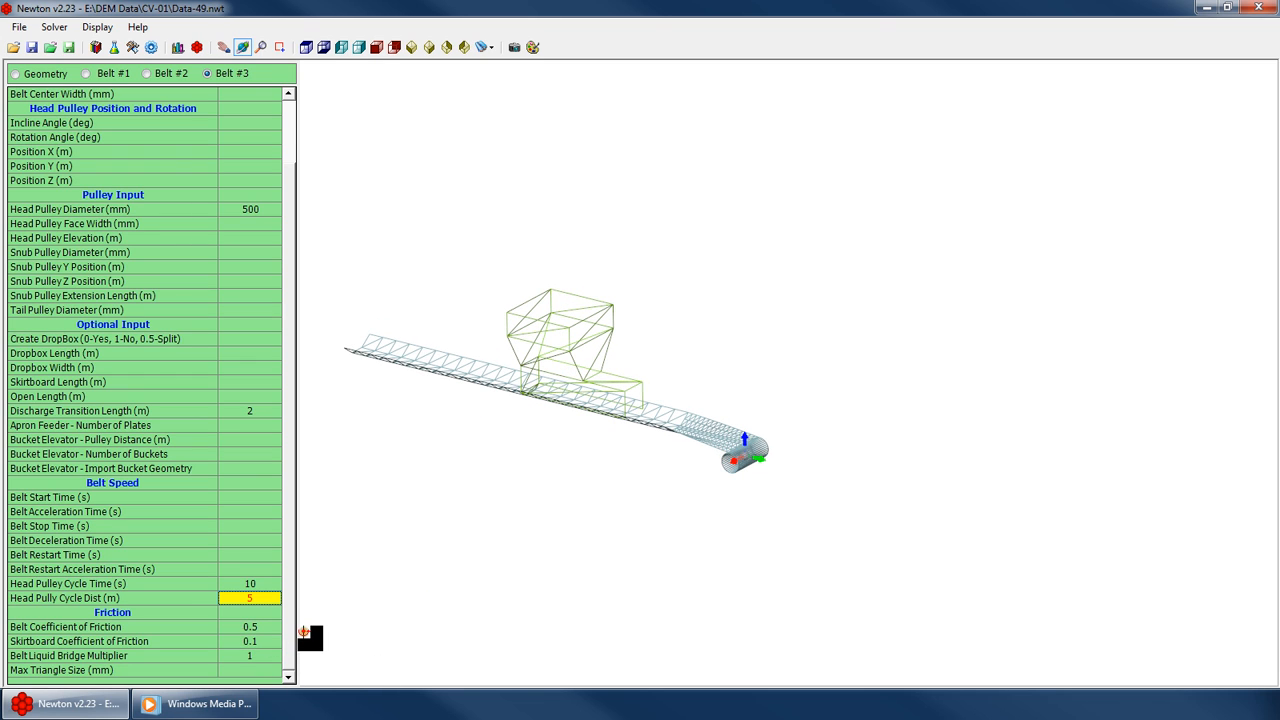
text(-)
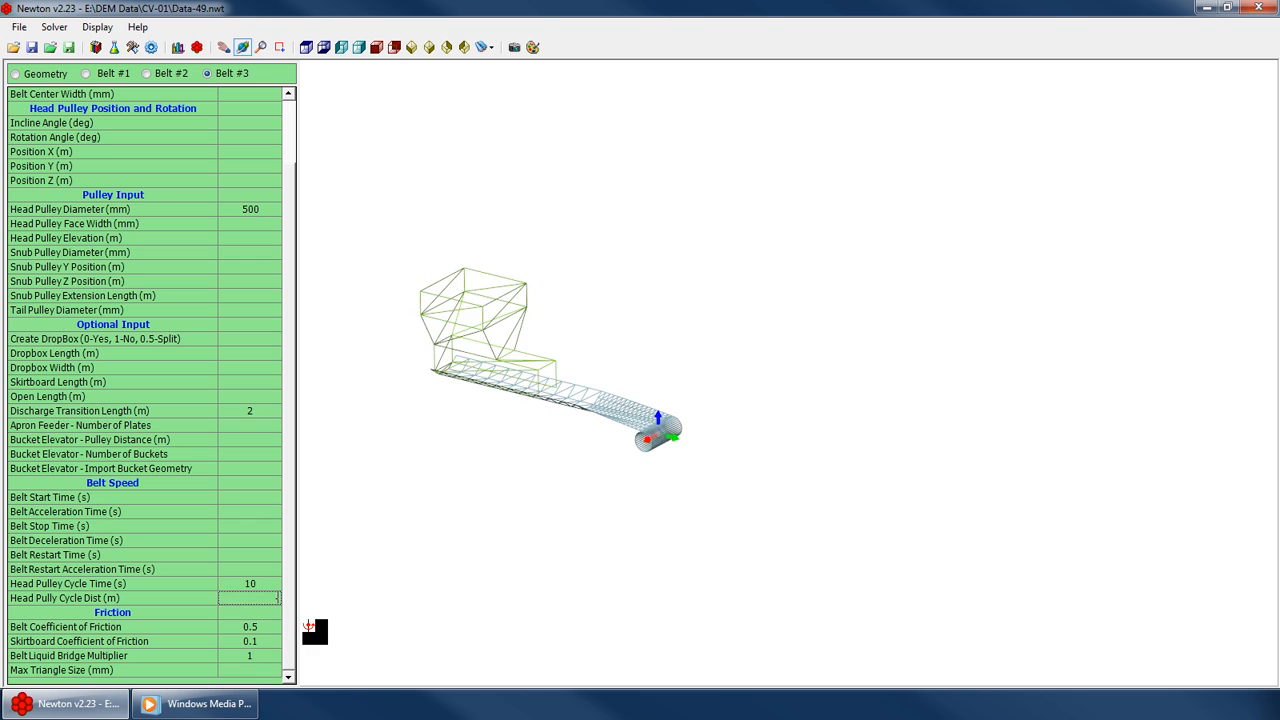
text(5)
key(Return)
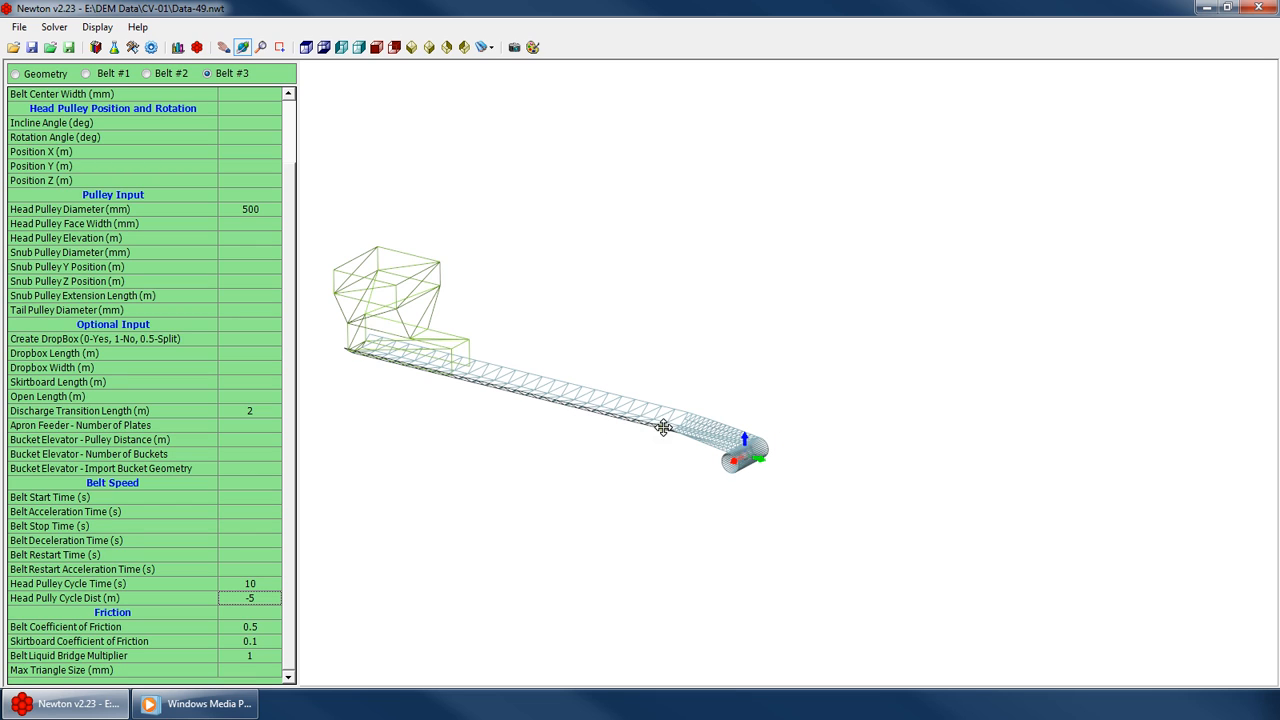
Try a Belt #3 head pulley cycle distance of 5 m, then restore it to -5 m
click(244, 612)
click(256, 599)
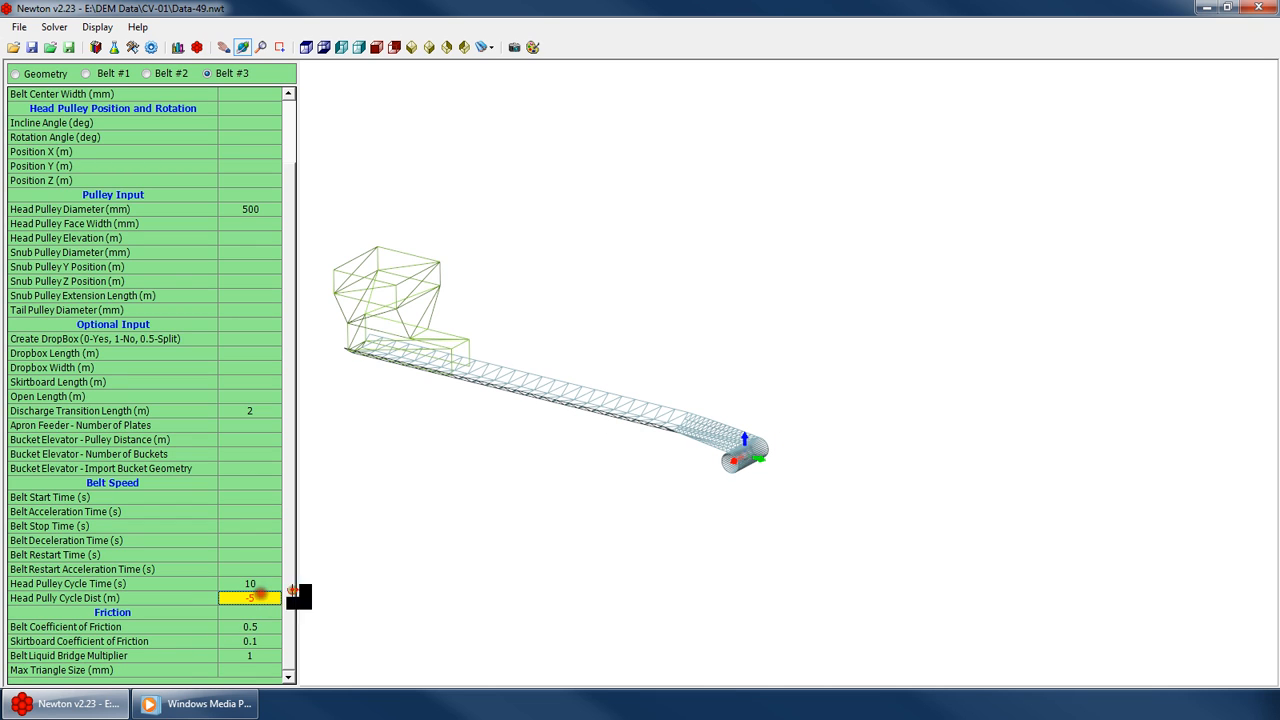
text(5)
key(Return)
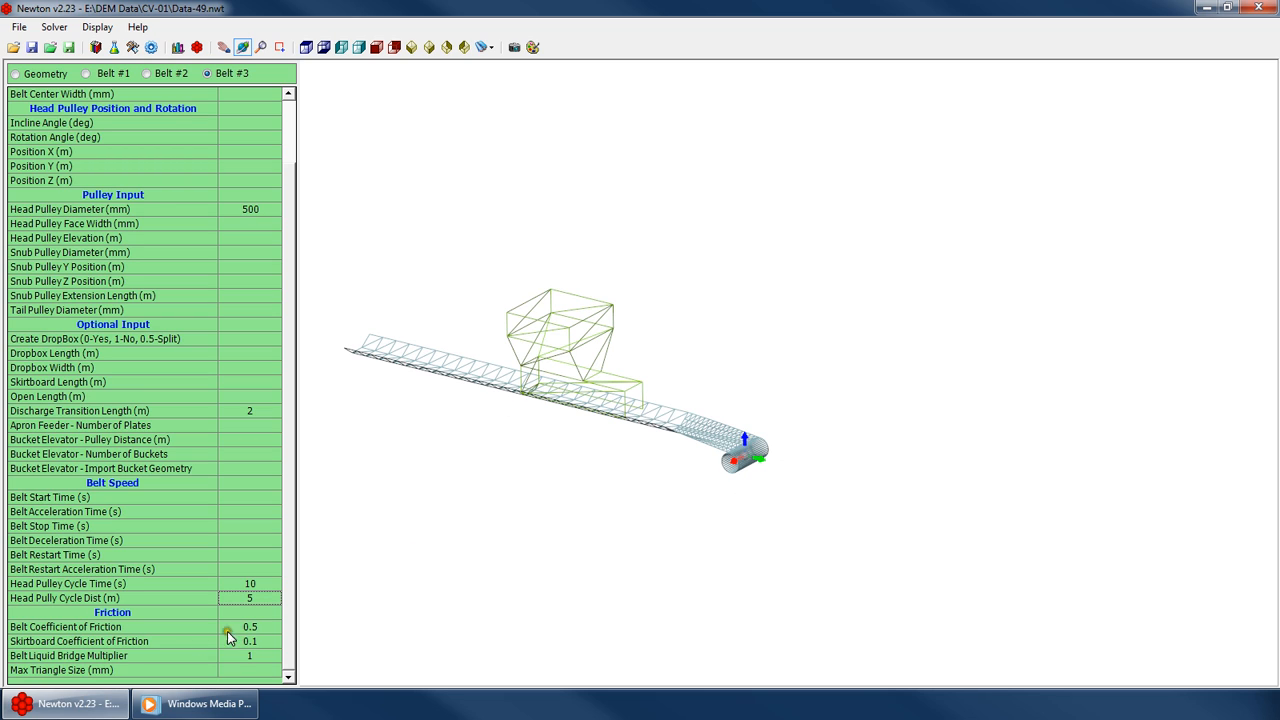
click(272, 600)
text(-5)
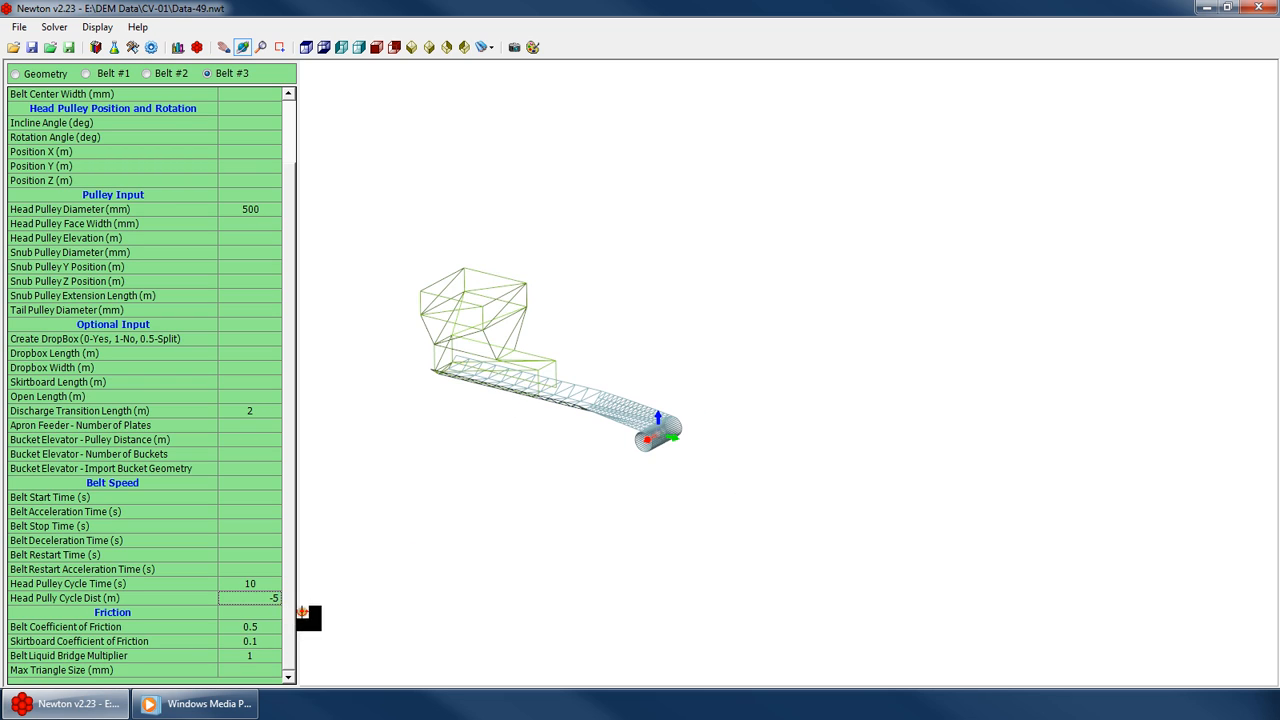
key(Return)
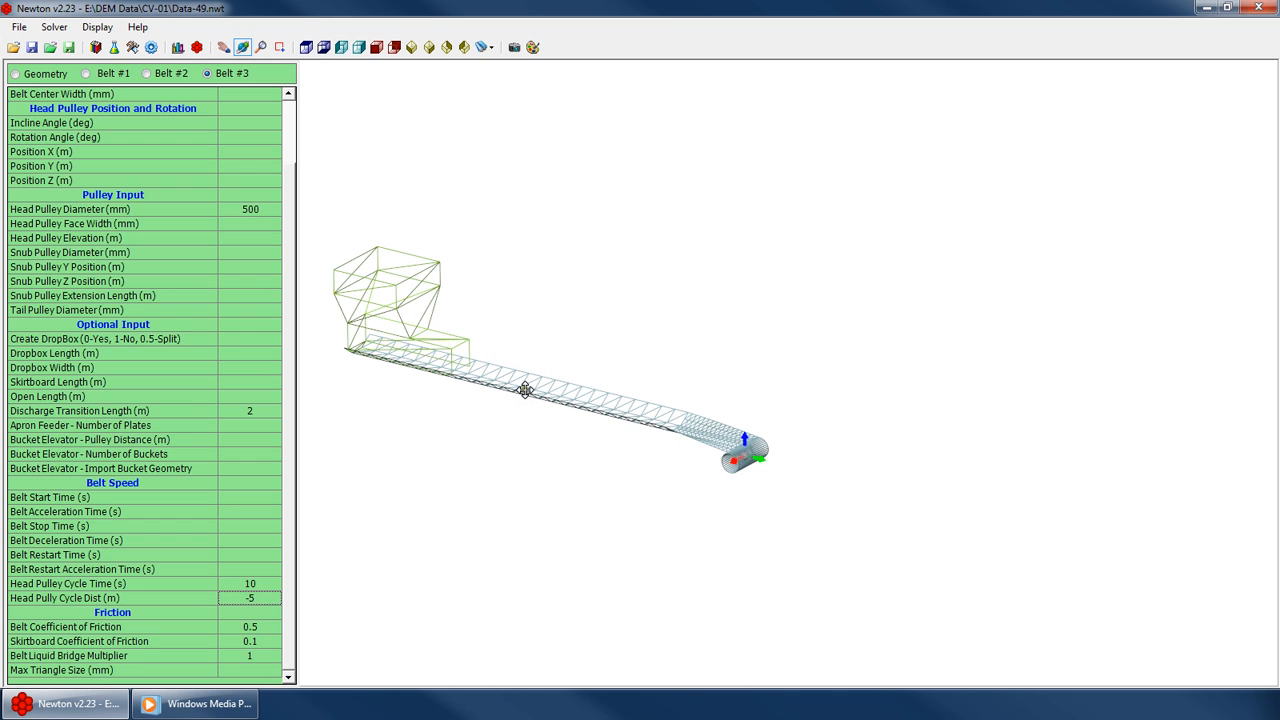
Examine the belt's discharge end and head pulley in the 3D view from several angles
drag(692, 478, 674, 443)
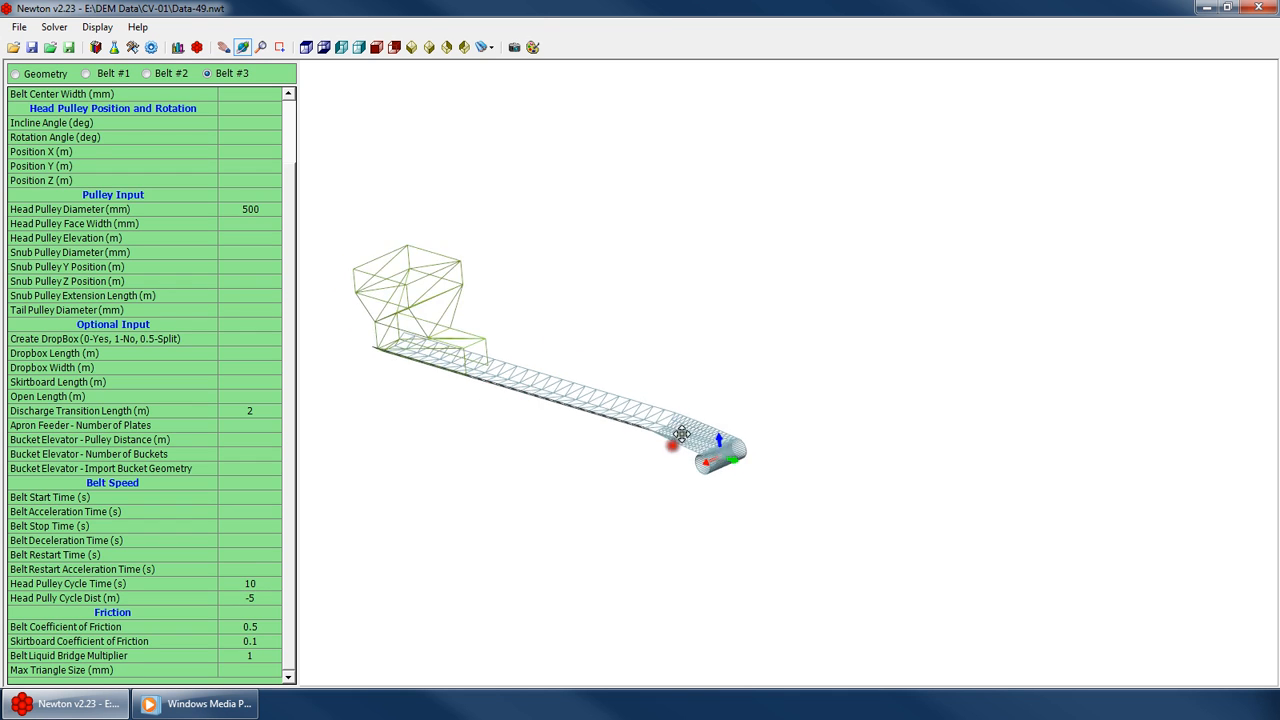
scroll(686, 388, up, 5)
scroll(517, 546, down, 5)
drag(508, 490, 570, 455)
scroll(553, 463, up, 4)
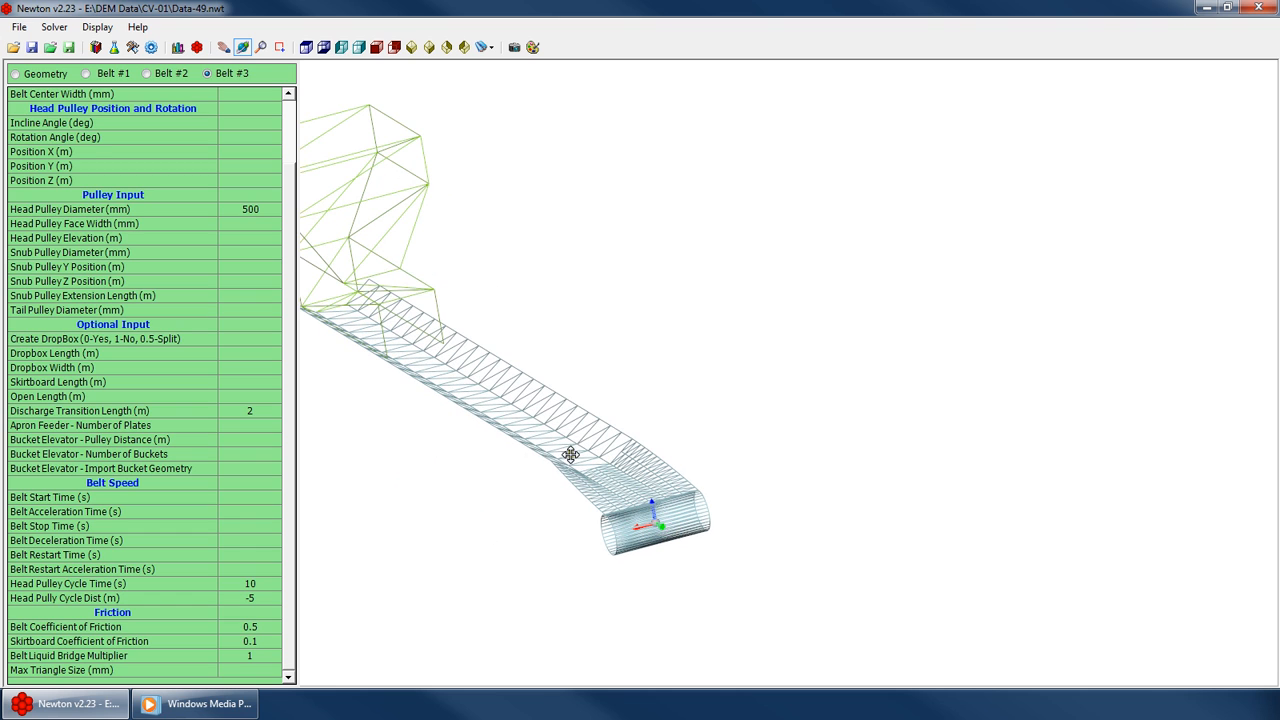
drag(468, 337, 672, 458)
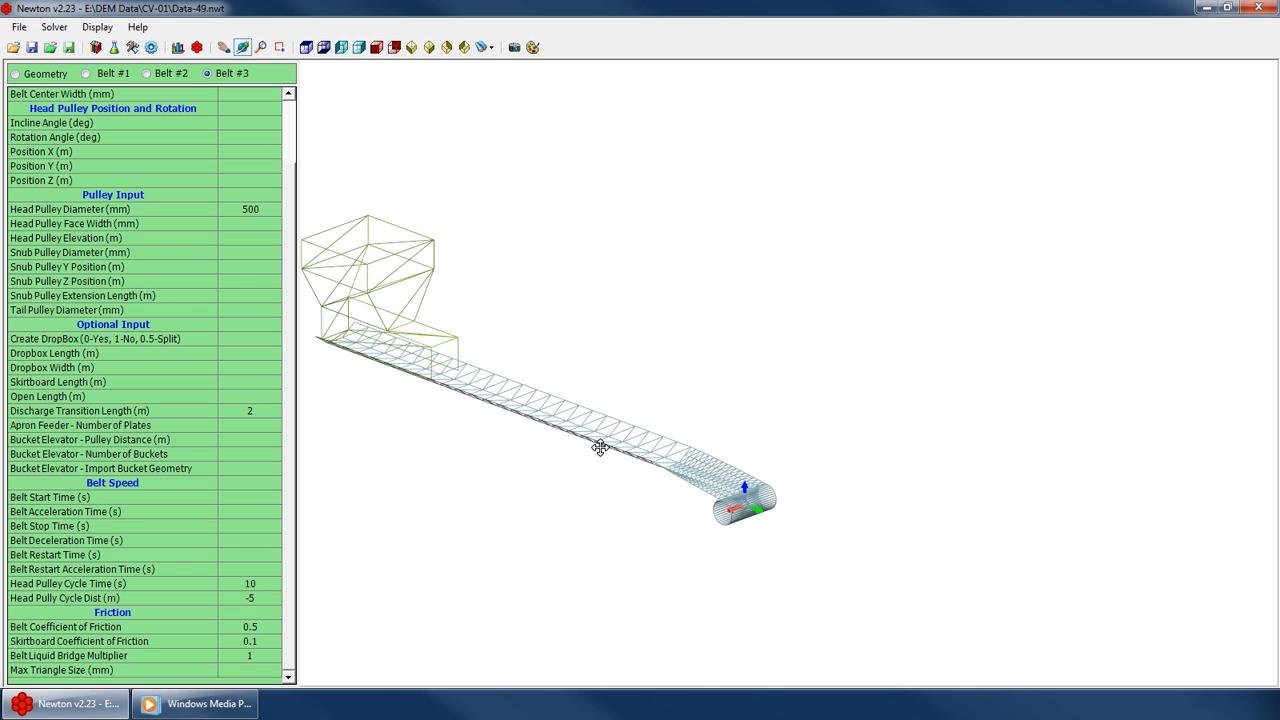
drag(596, 448, 750, 452)
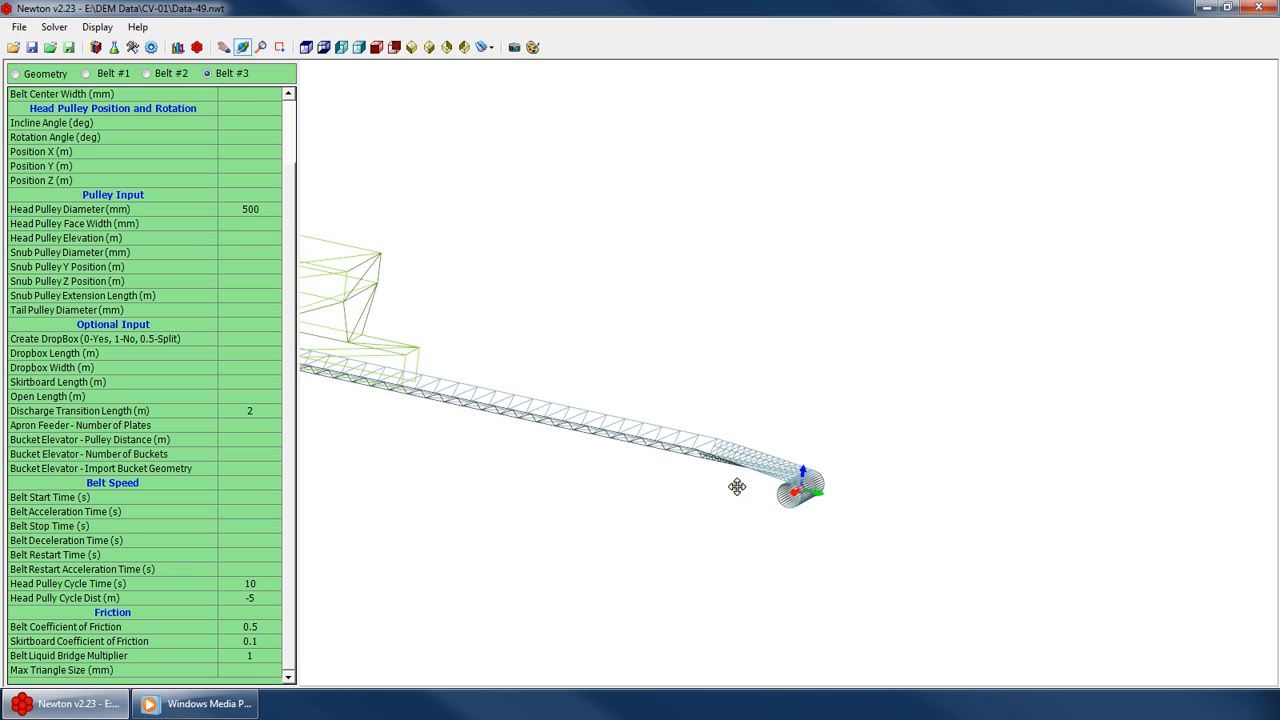
scroll(765, 478, down, 4)
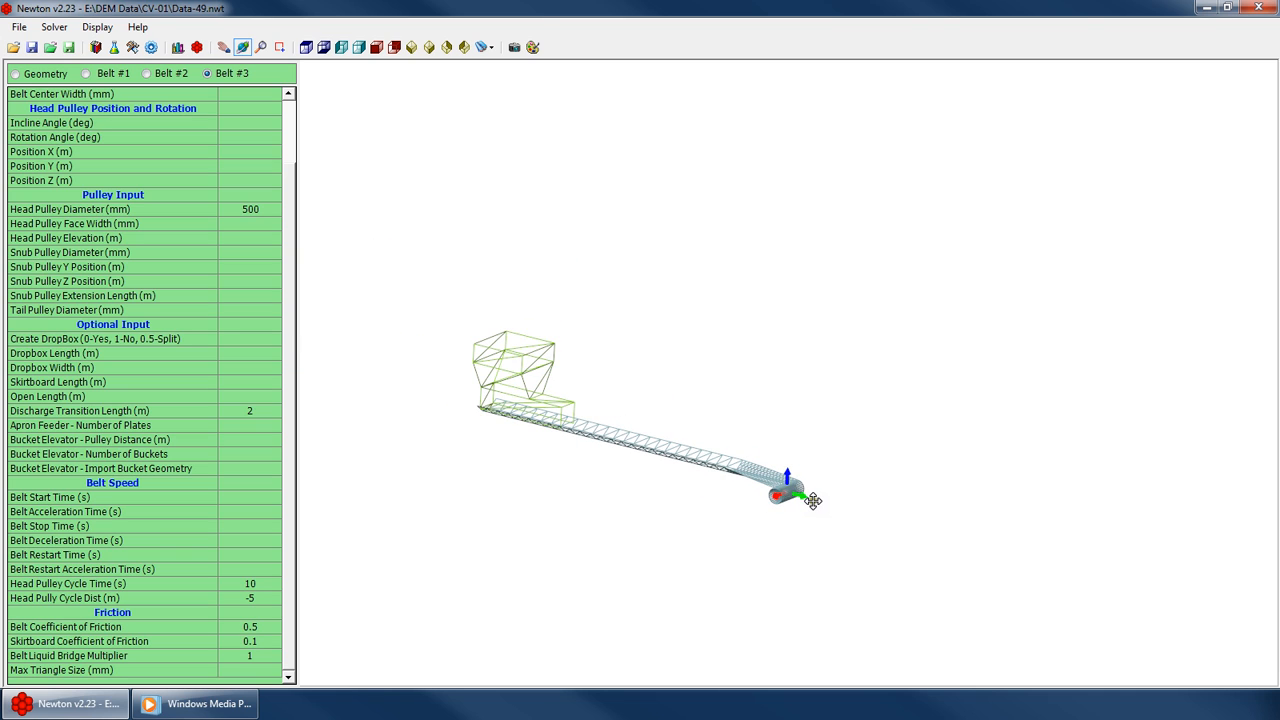
scroll(775, 491, up, 3)
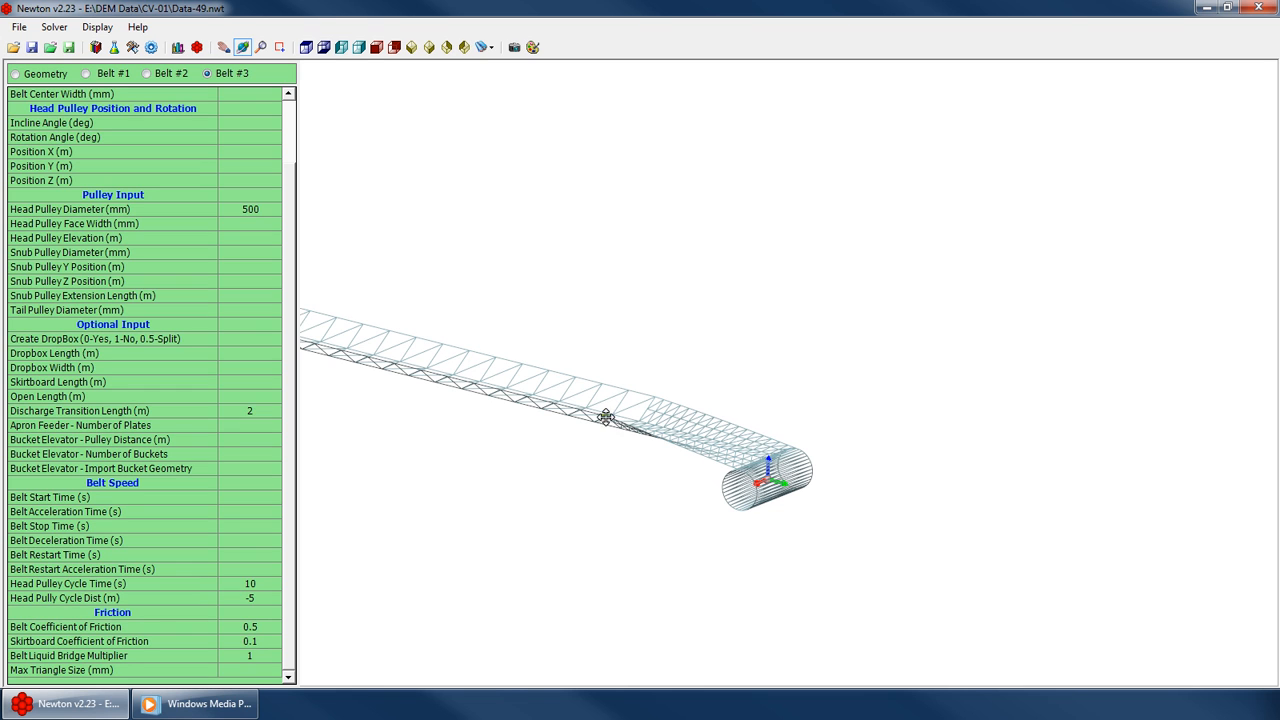
drag(648, 418, 654, 466)
scroll(632, 430, down, 2)
Open the user manual and jump to the Head Pulley Cycling section
click(137, 27)
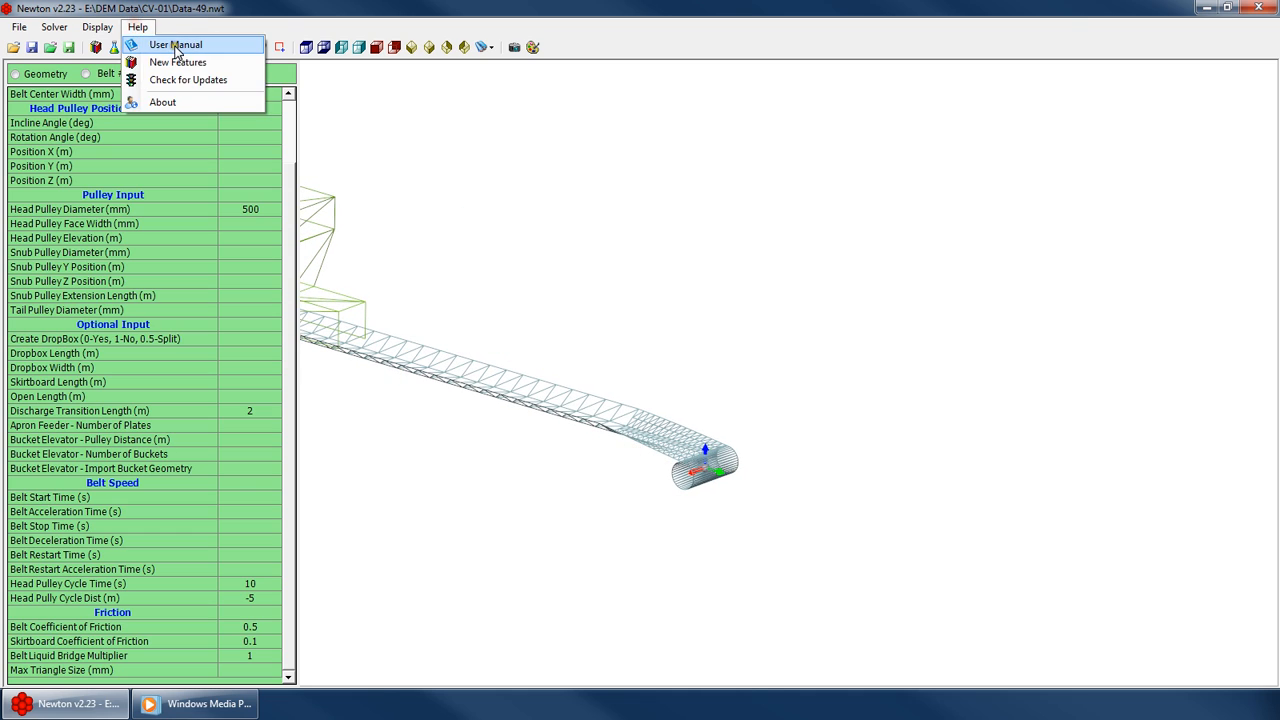
click(175, 45)
scroll(815, 335, down, 15)
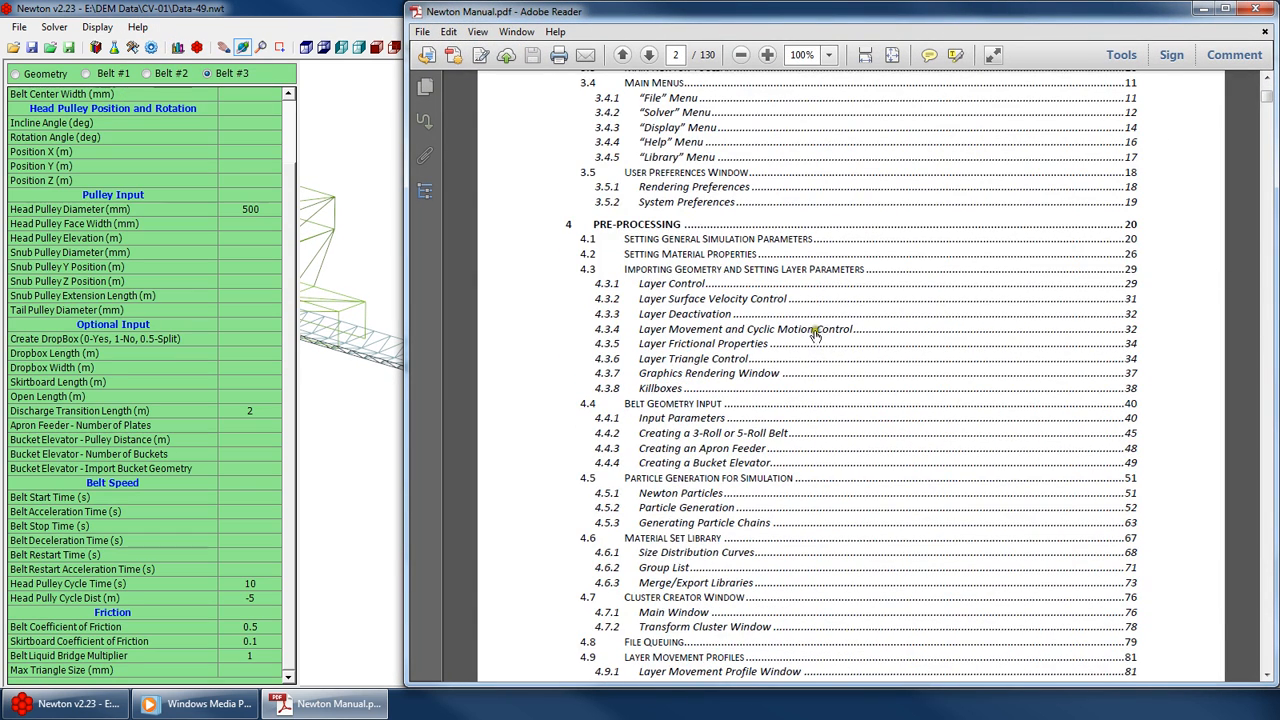
scroll(760, 342, down, 1)
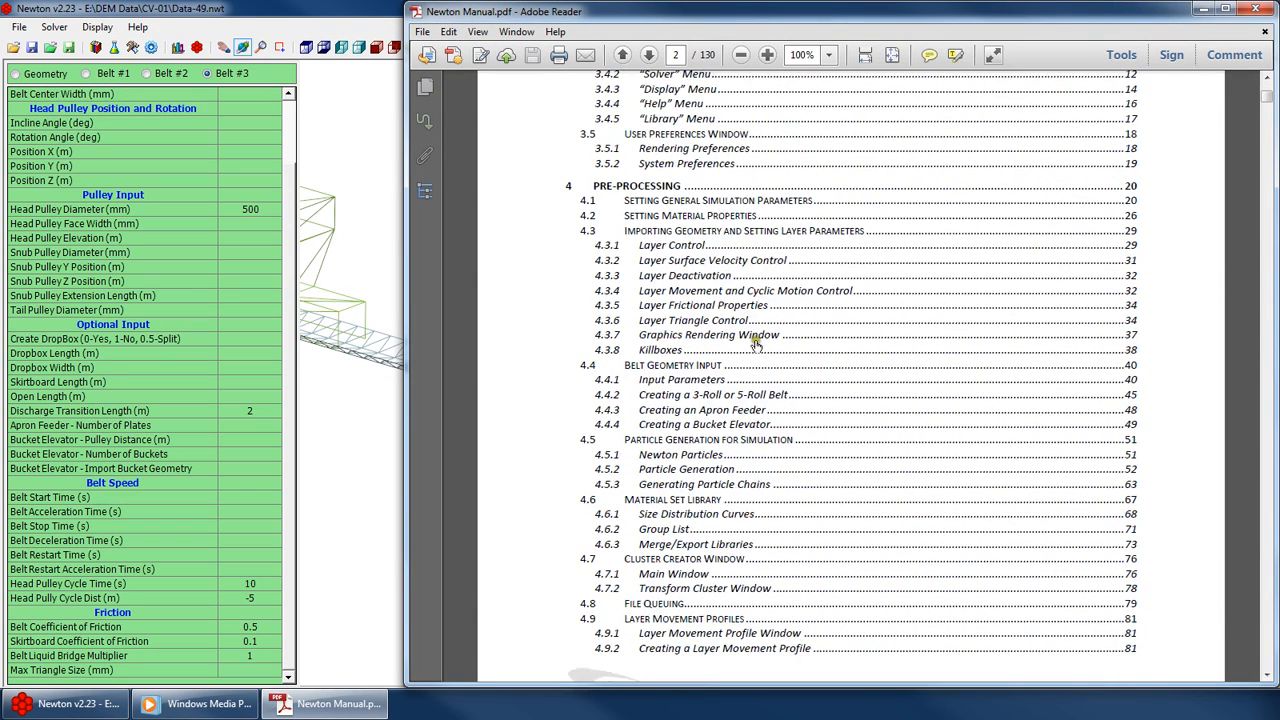
click(707, 394)
scroll(815, 345, down, 20)
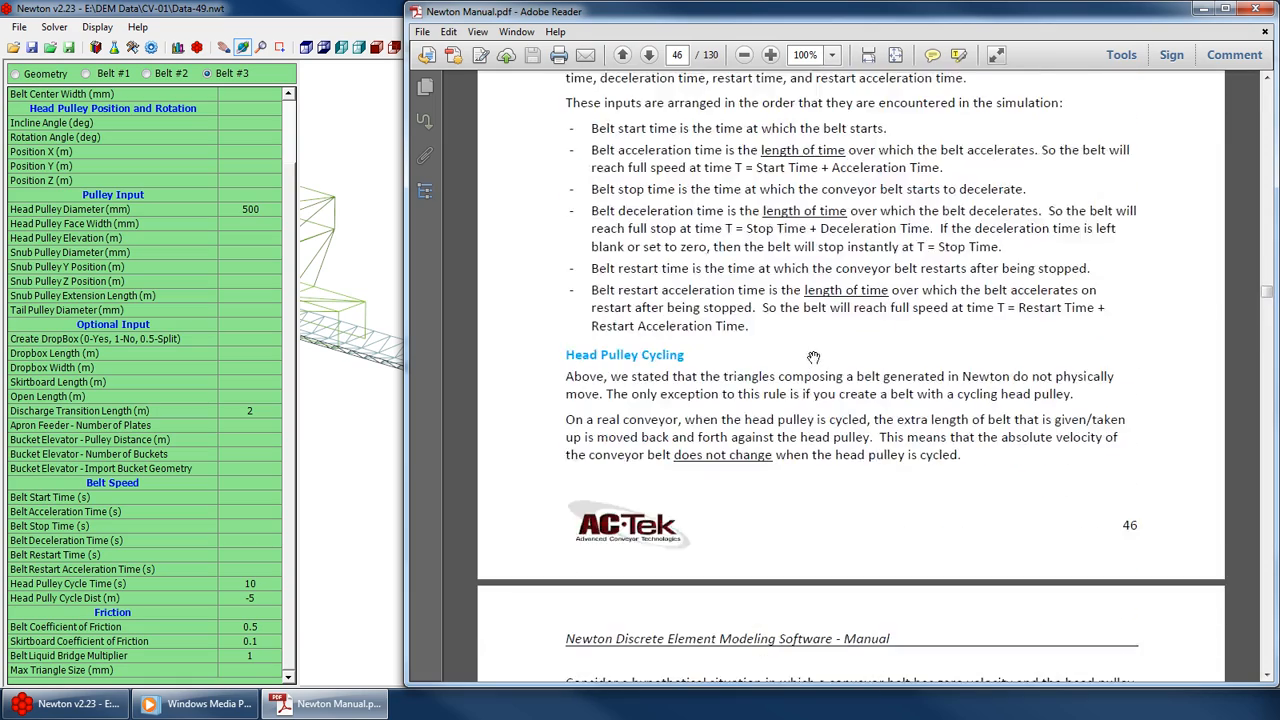
Browse the manual's Belt Geometry Input section on belt input parameters
scroll(815, 345, down, 20)
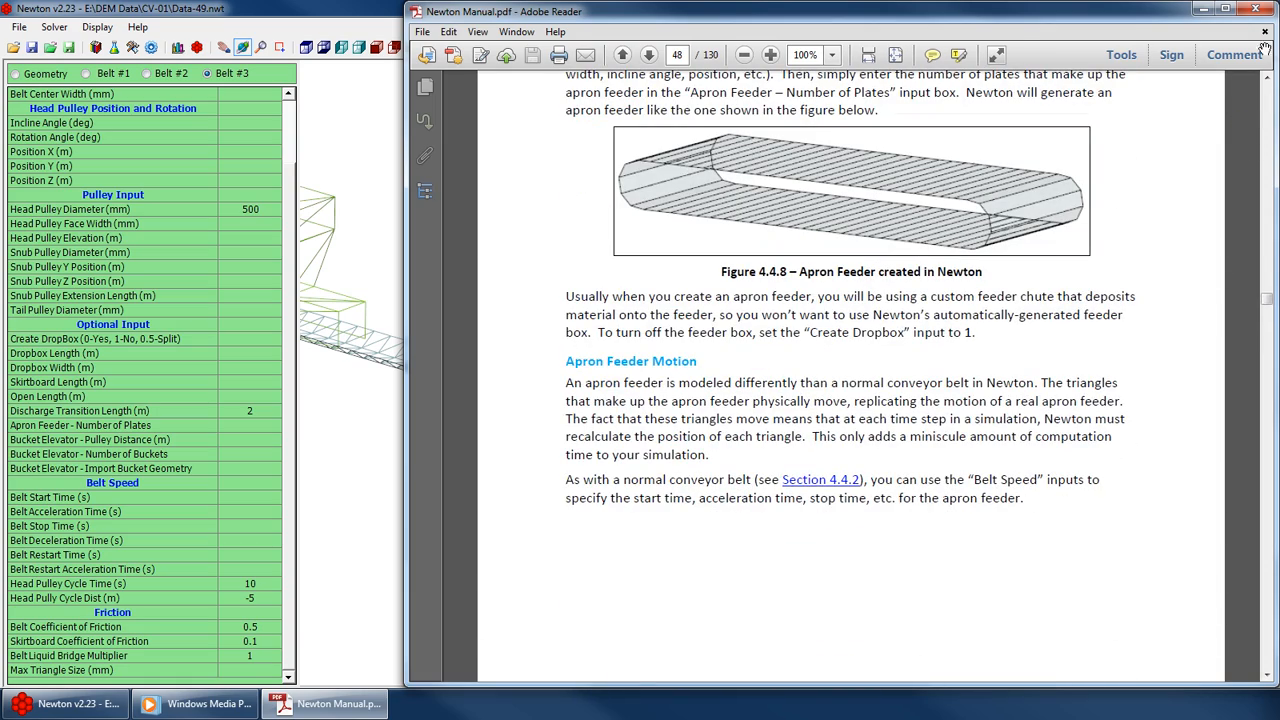
drag(1267, 293, 1265, 82)
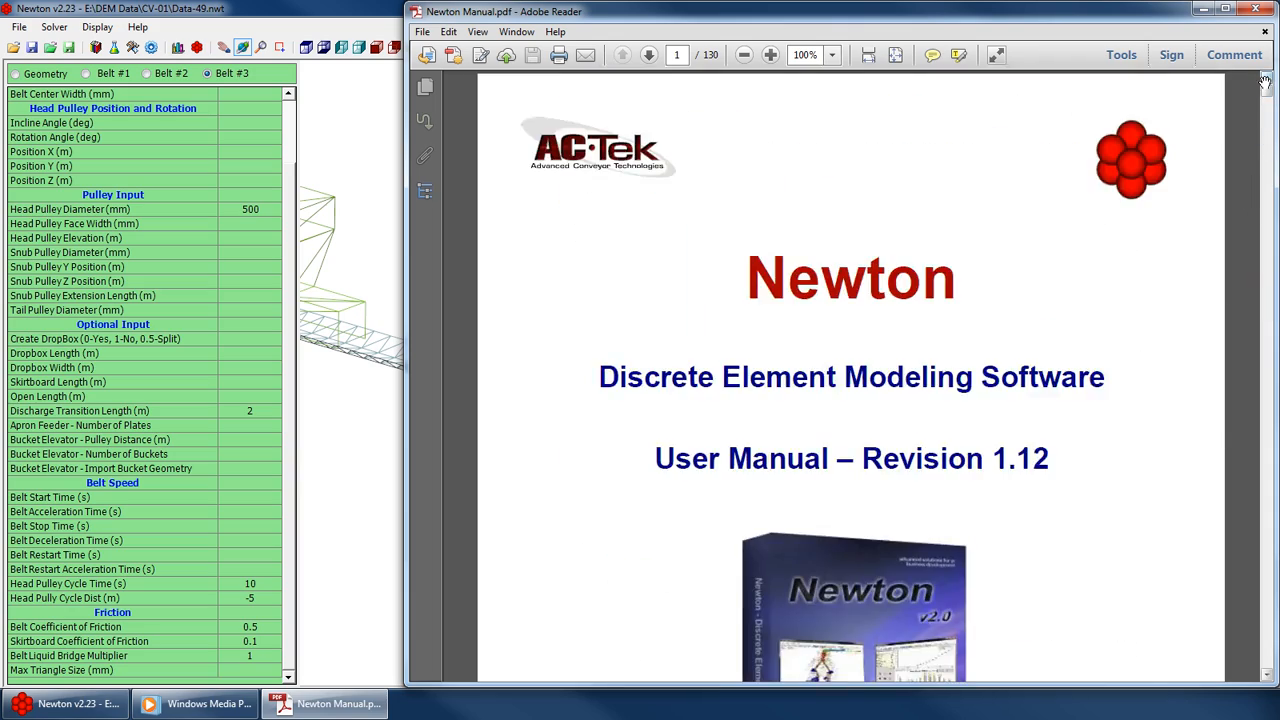
scroll(887, 369, down, 15)
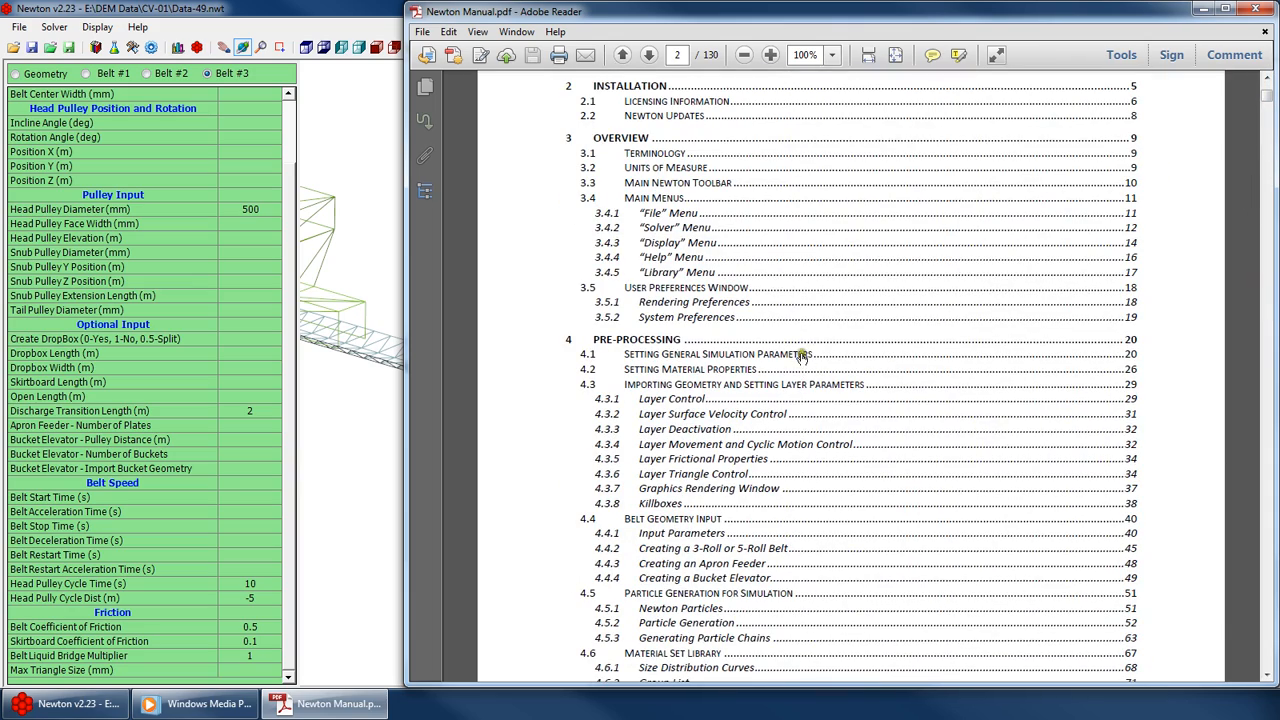
scroll(800, 365, down, 2)
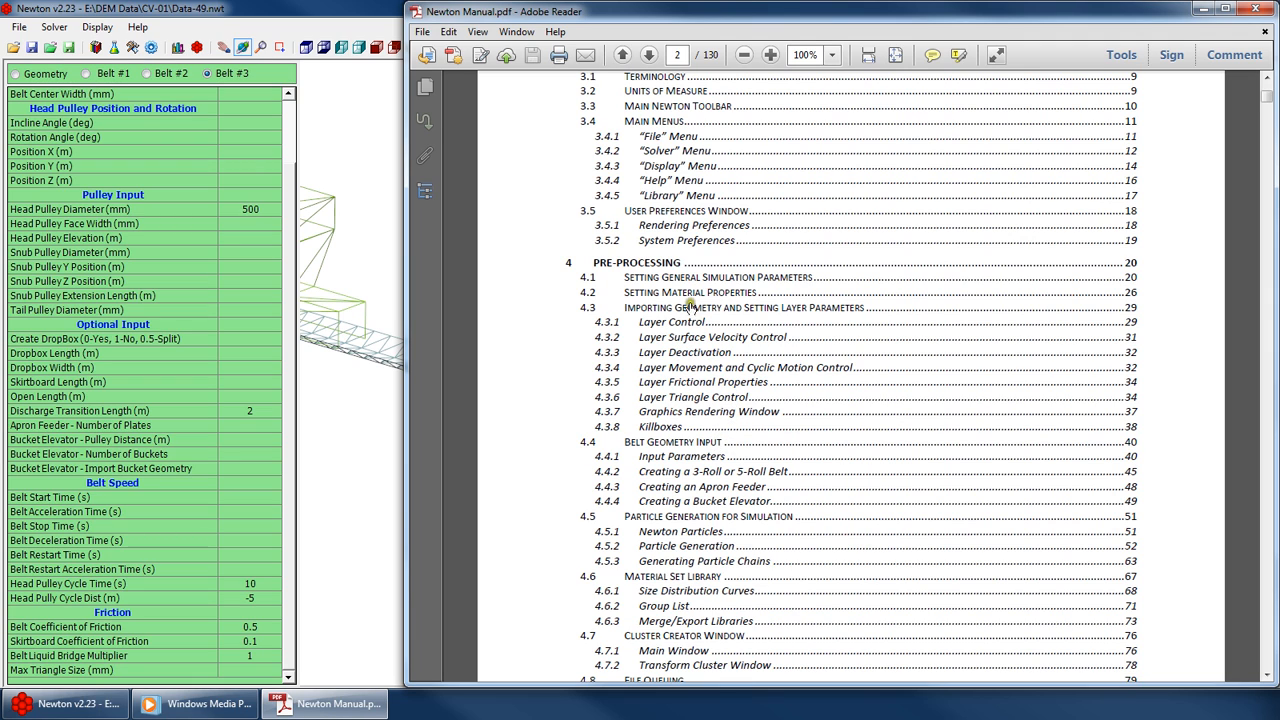
click(686, 441)
scroll(753, 330, down, 15)
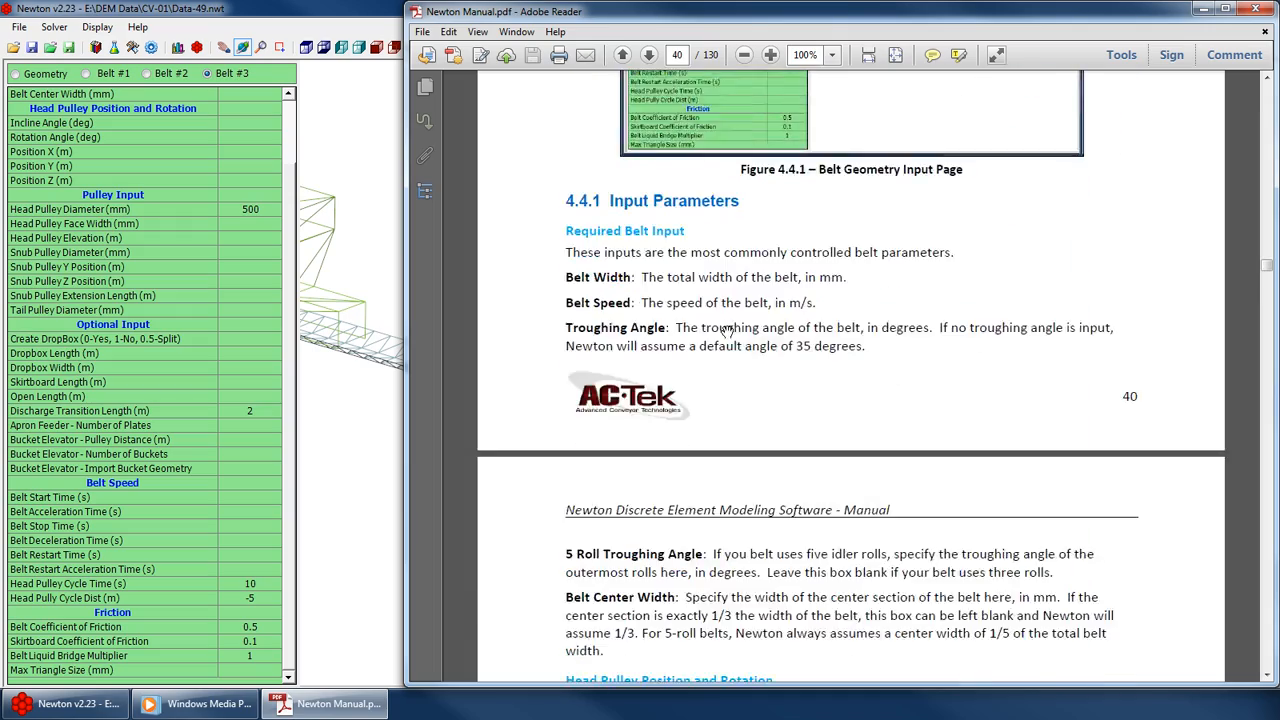
scroll(753, 330, down, 20)
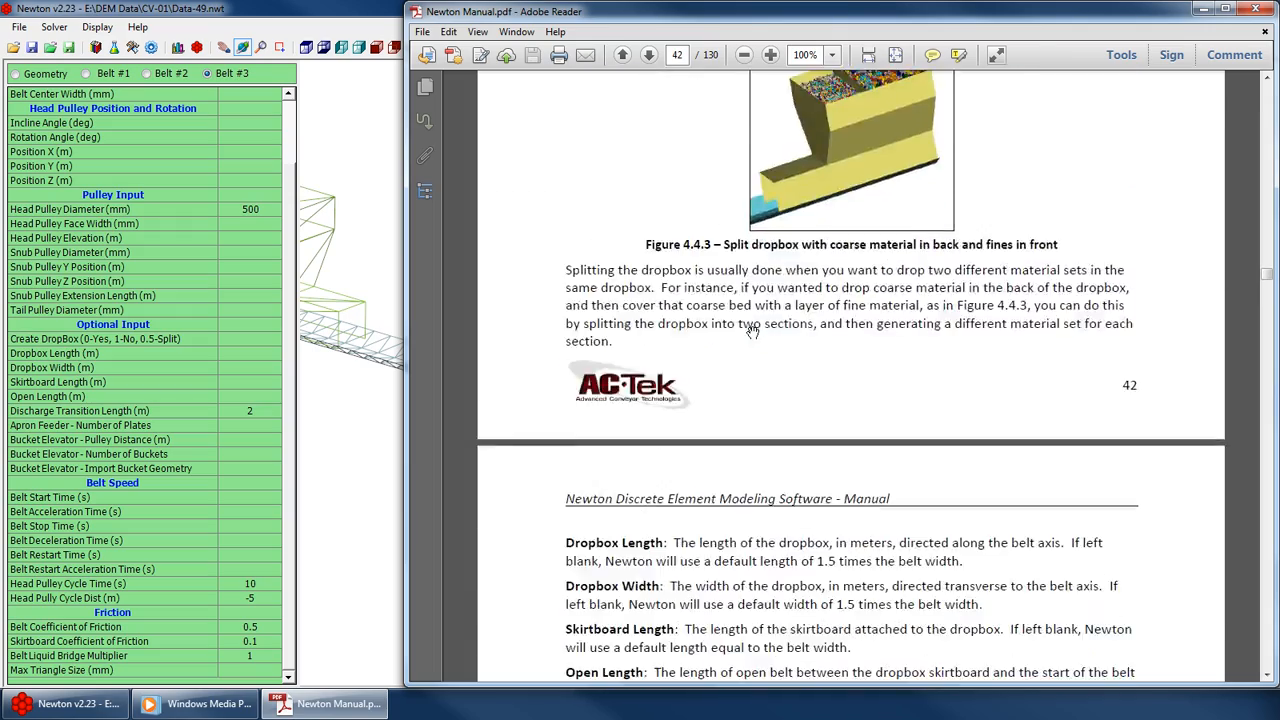
Read the manual's frictional properties and max triangle size entries, then close the manual
scroll(751, 333, down, 20)
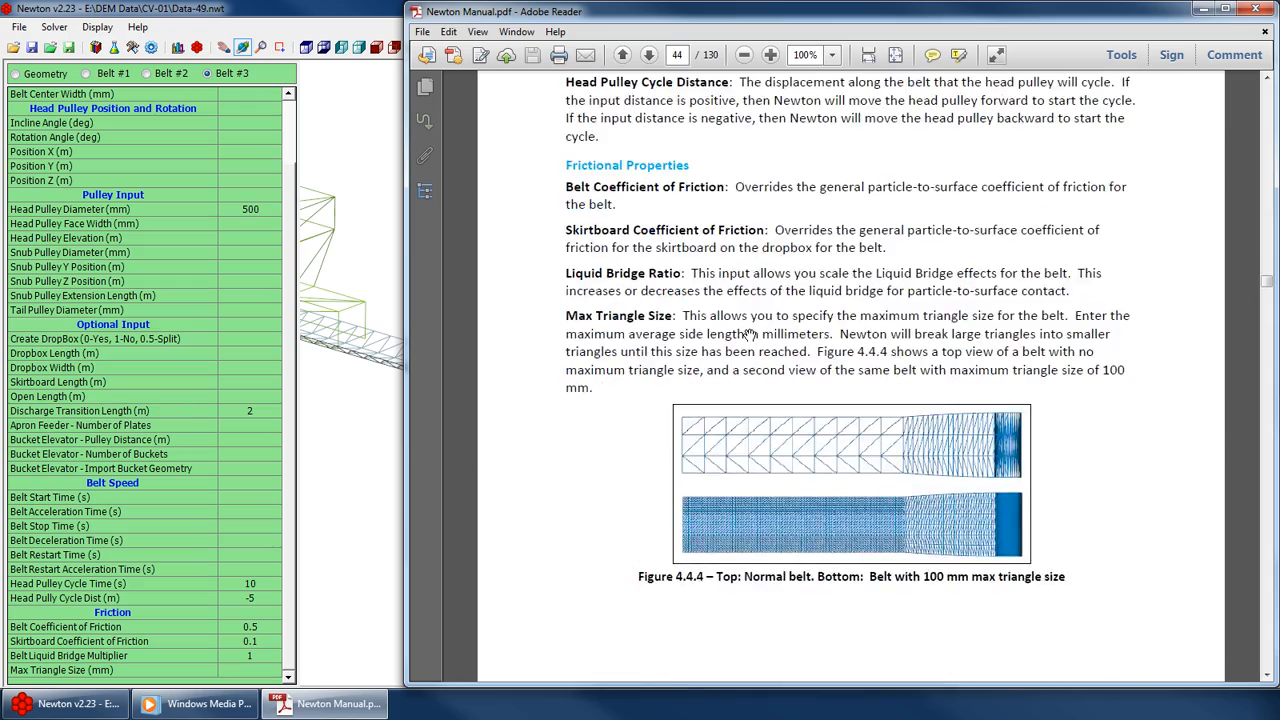
scroll(751, 334, up, 20)
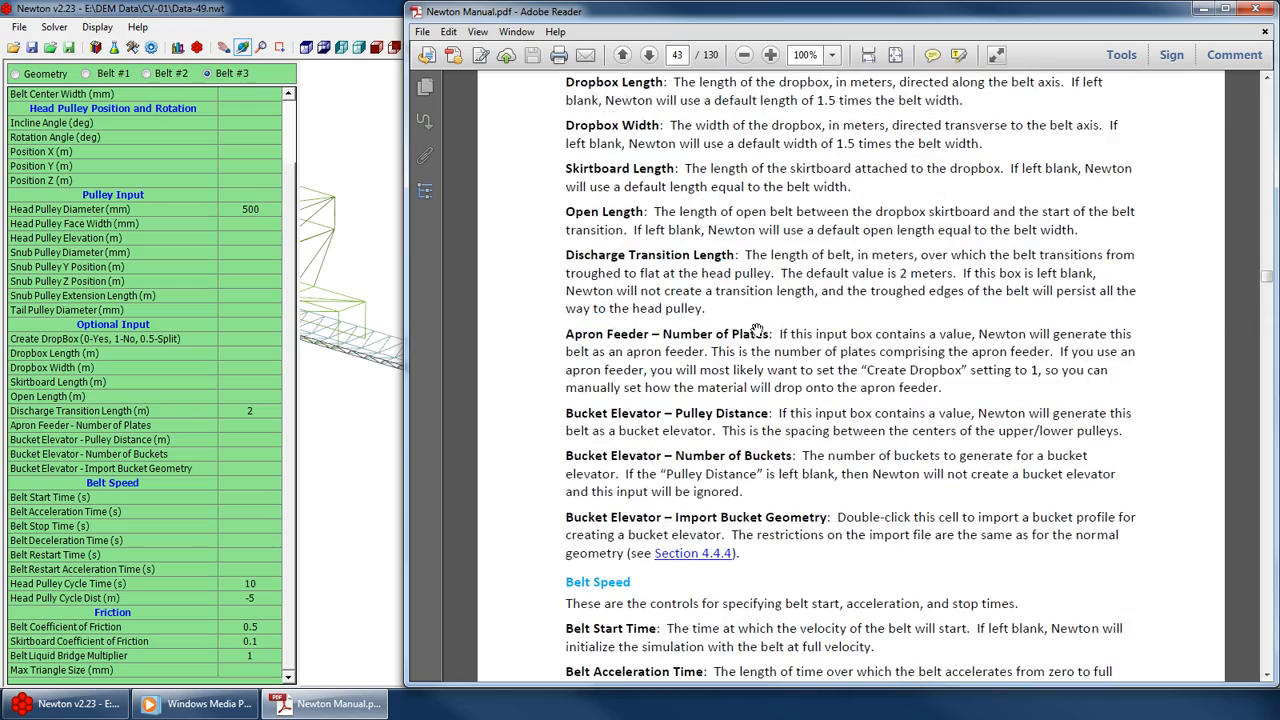
click(1258, 9)
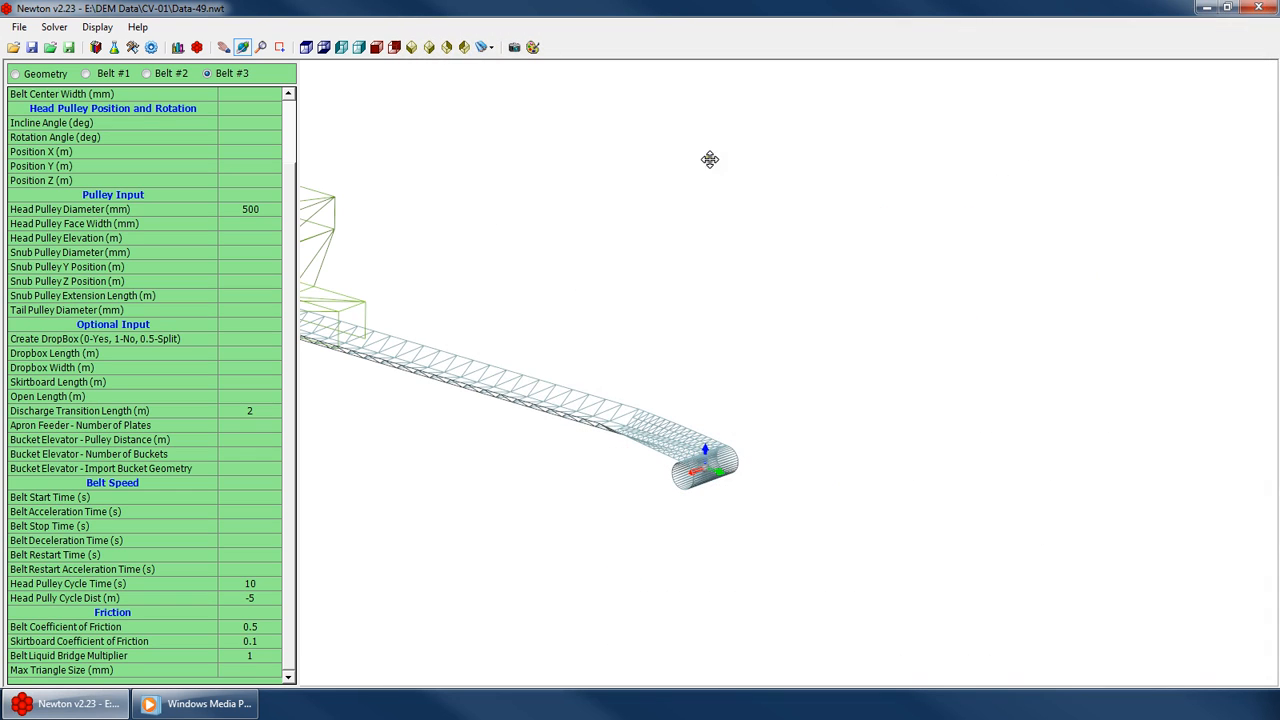
Inspect Belt #3's head pulley cycle inputs and the discharge end of the belt in the 3D view
click(250, 583)
click(252, 598)
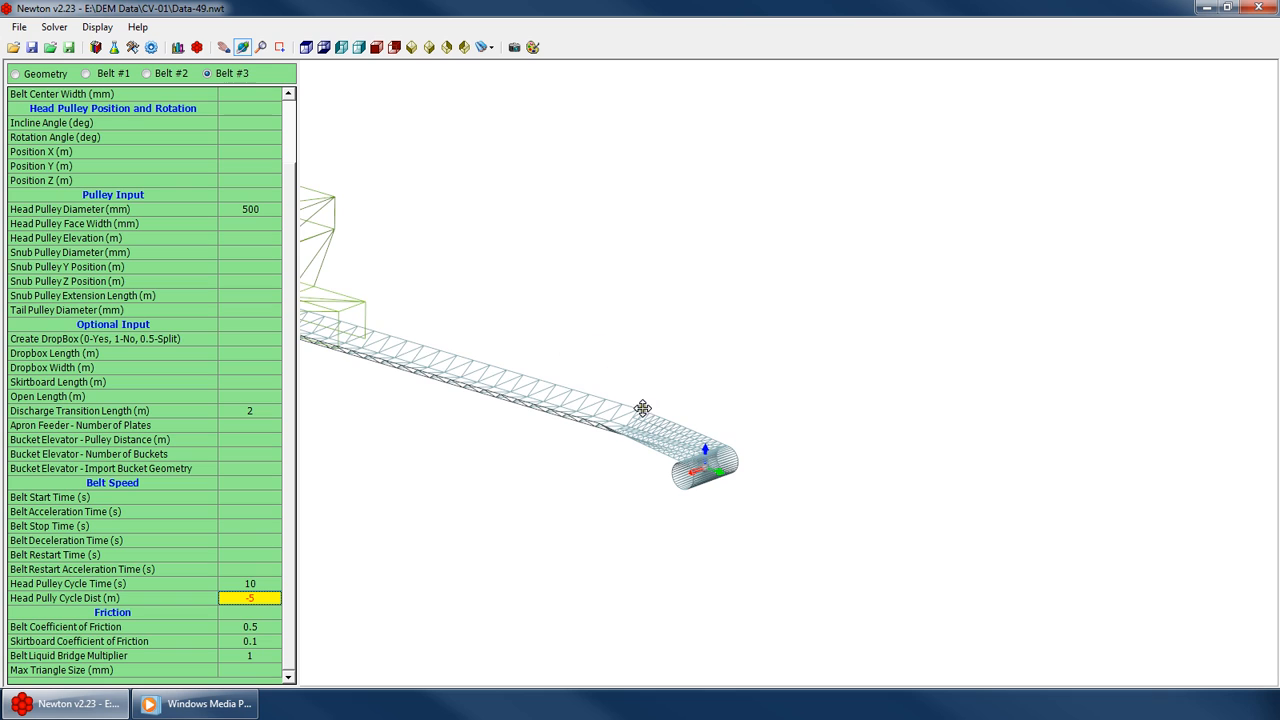
drag(642, 408, 451, 351)
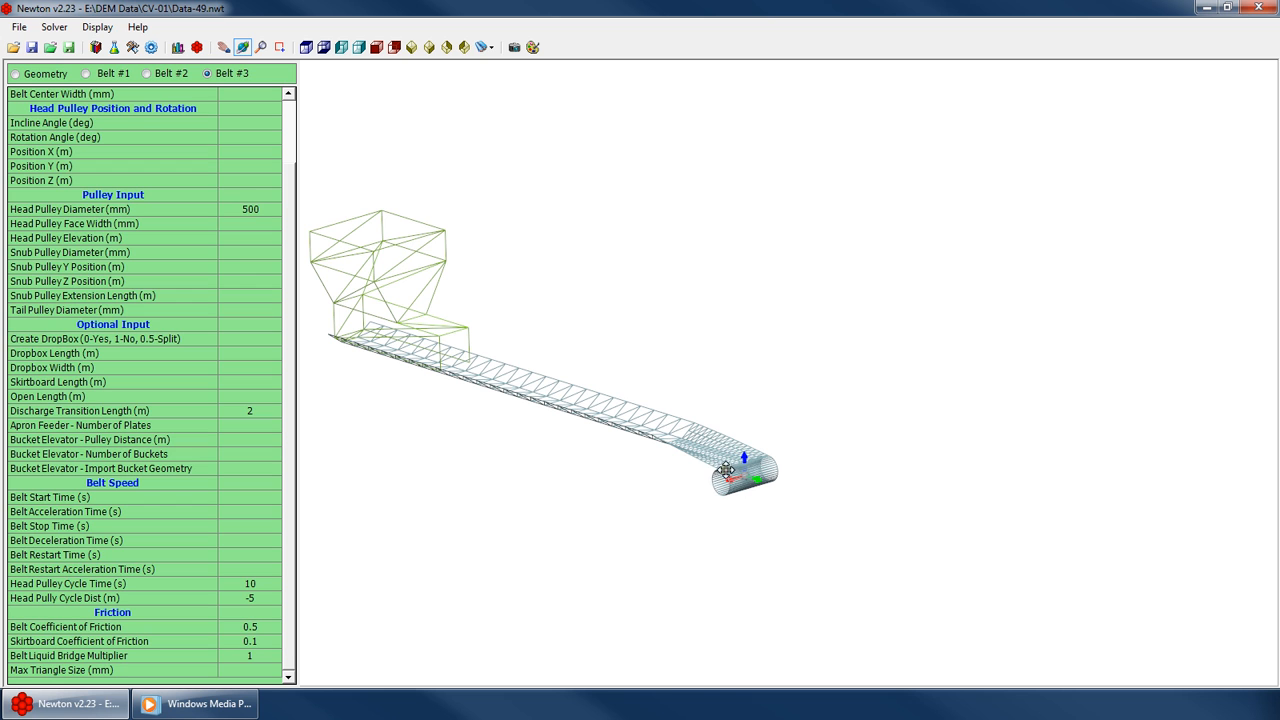
scroll(838, 503, down, 3)
drag(838, 503, 634, 486)
scroll(686, 477, up, 5)
scroll(657, 528, up, 3)
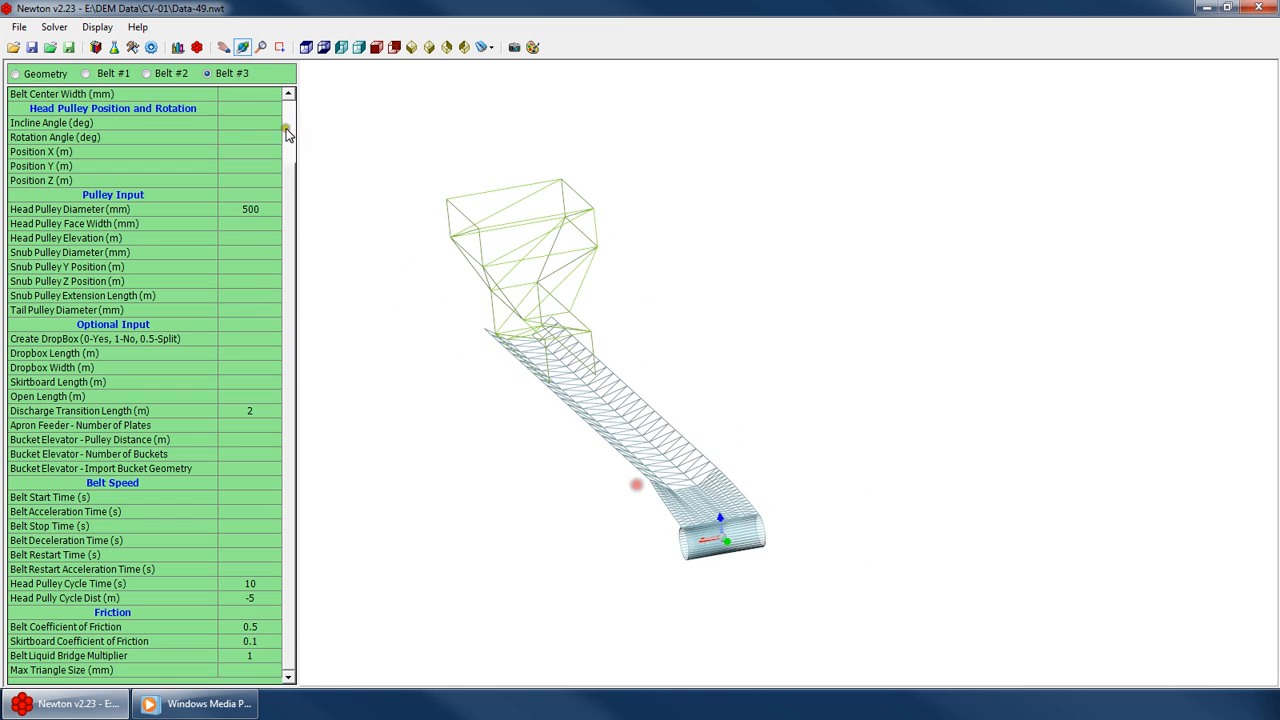
drag(713, 513, 640, 486)
scroll(723, 514, up, 4)
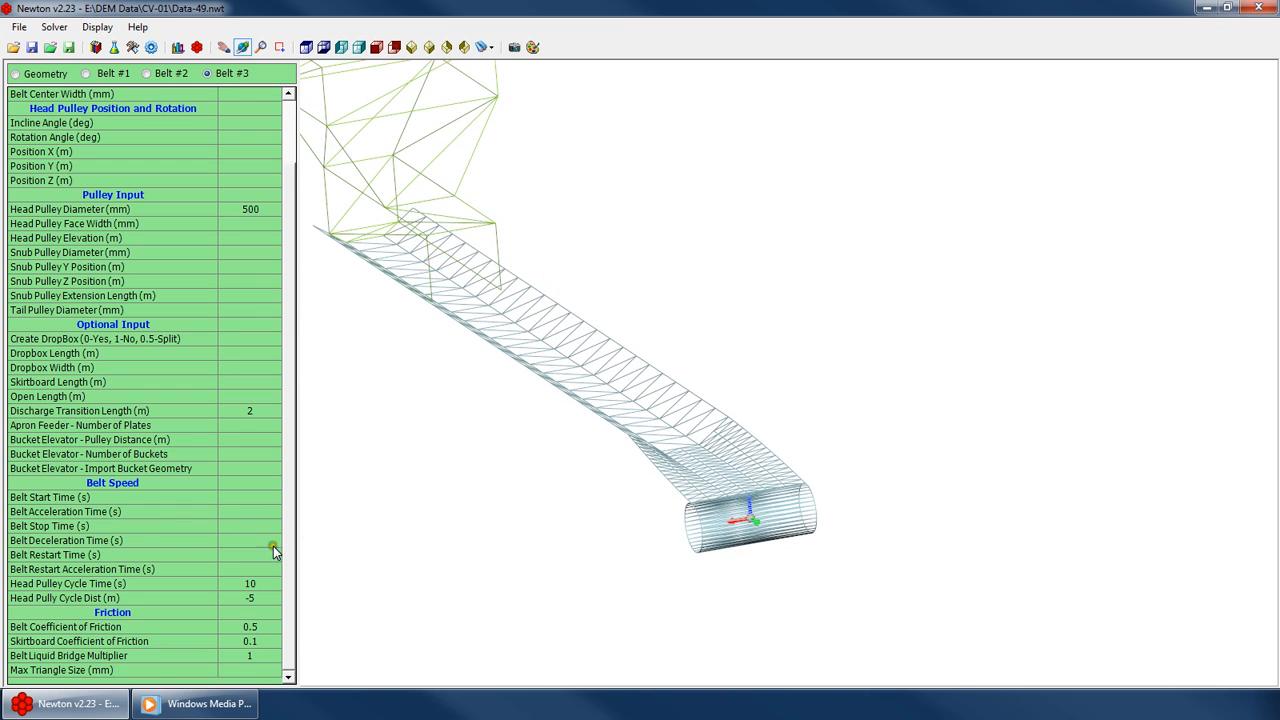
Re-enter -5 m as Belt #3's head pulley cycle distance
click(250, 526)
click(245, 584)
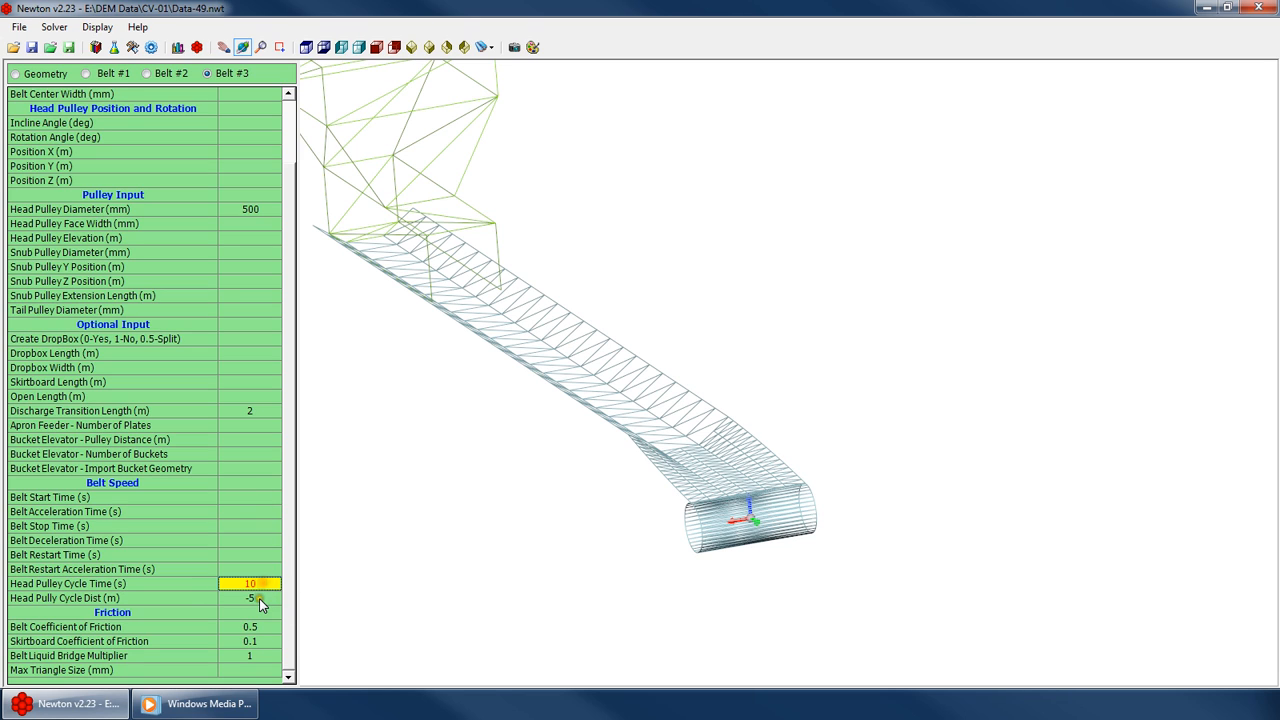
click(258, 598)
text(-5)
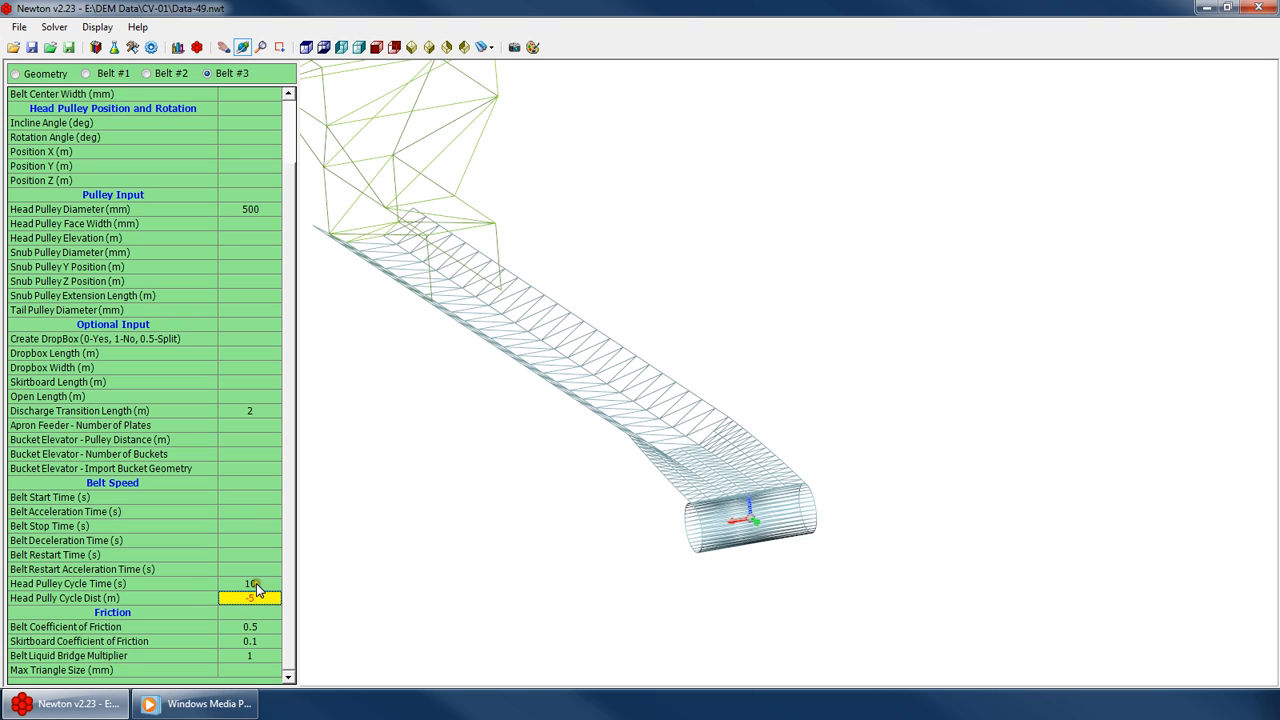
key(Up)
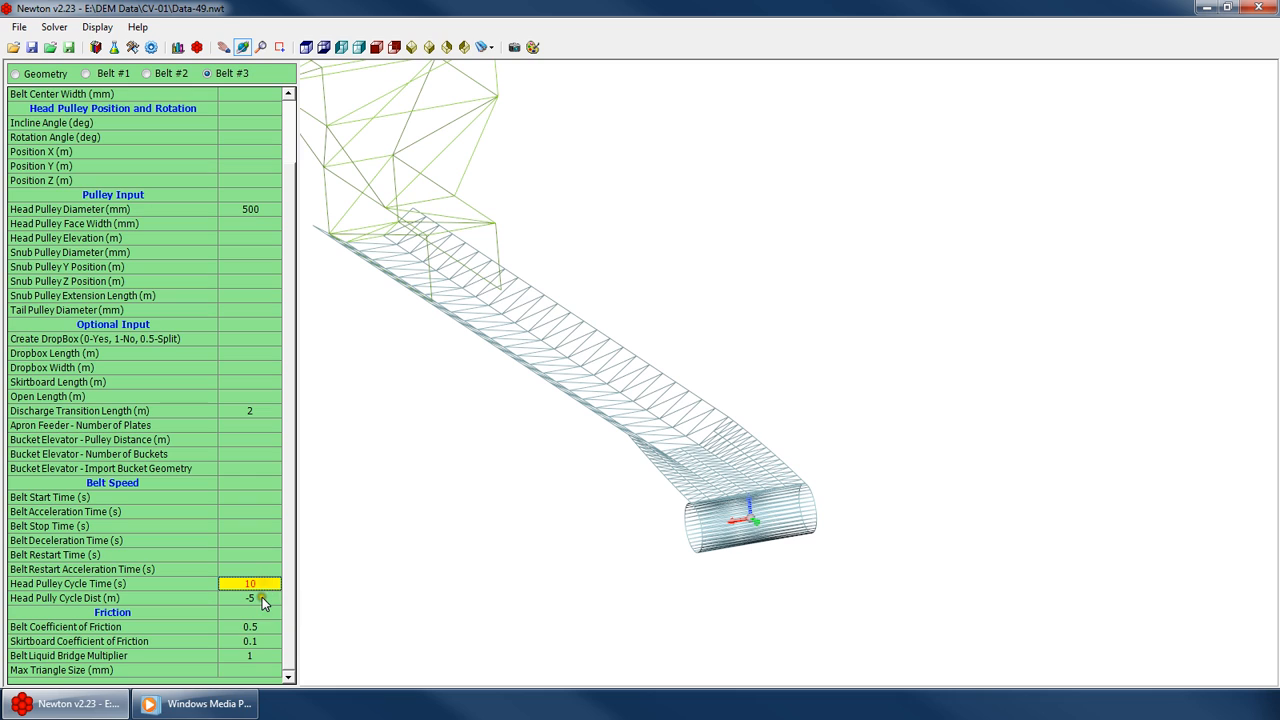
click(250, 598)
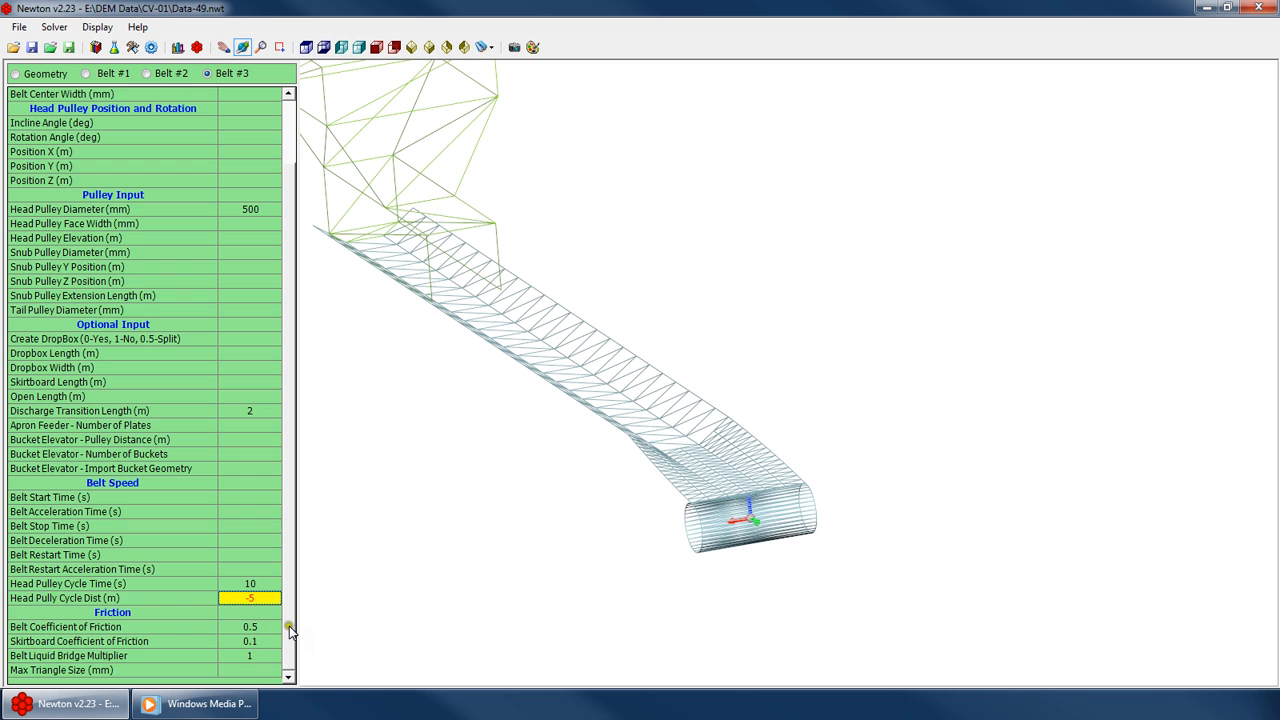
Rotate and zoom the 3D view to examine the whole Belt #3 conveyor and its dropbox
click(273, 500)
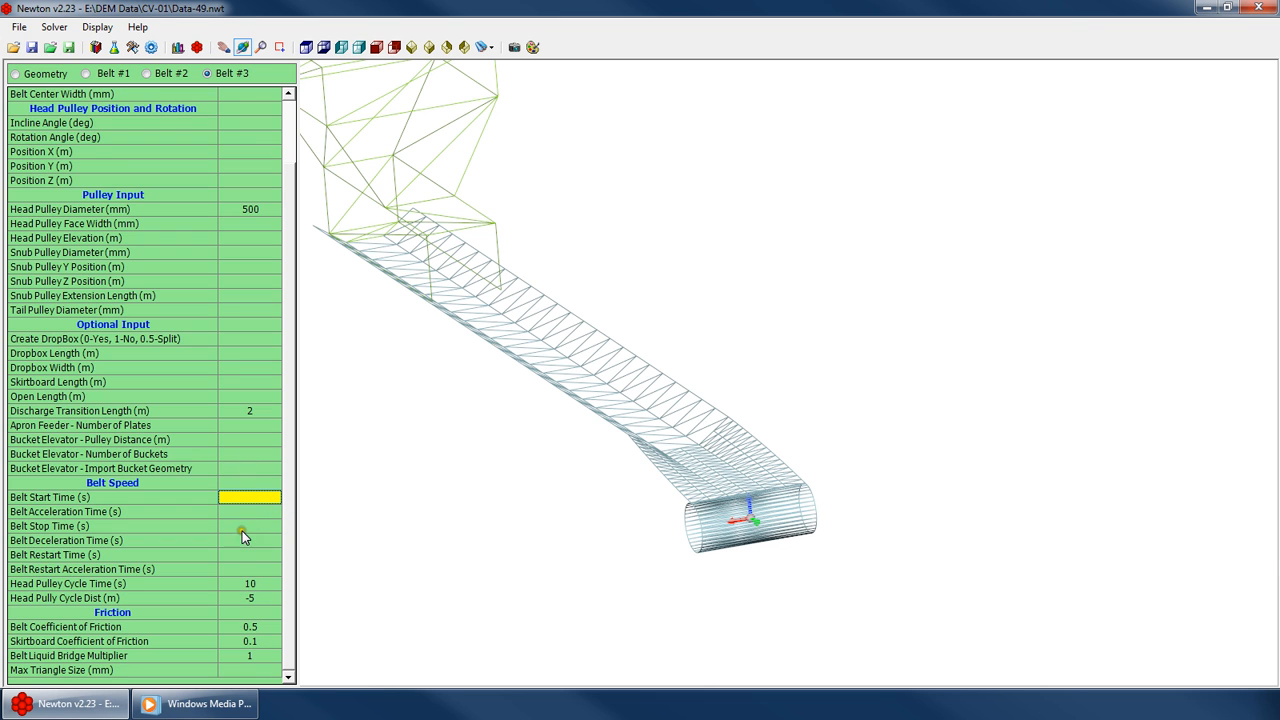
drag(506, 438, 589, 409)
scroll(678, 447, down, 4)
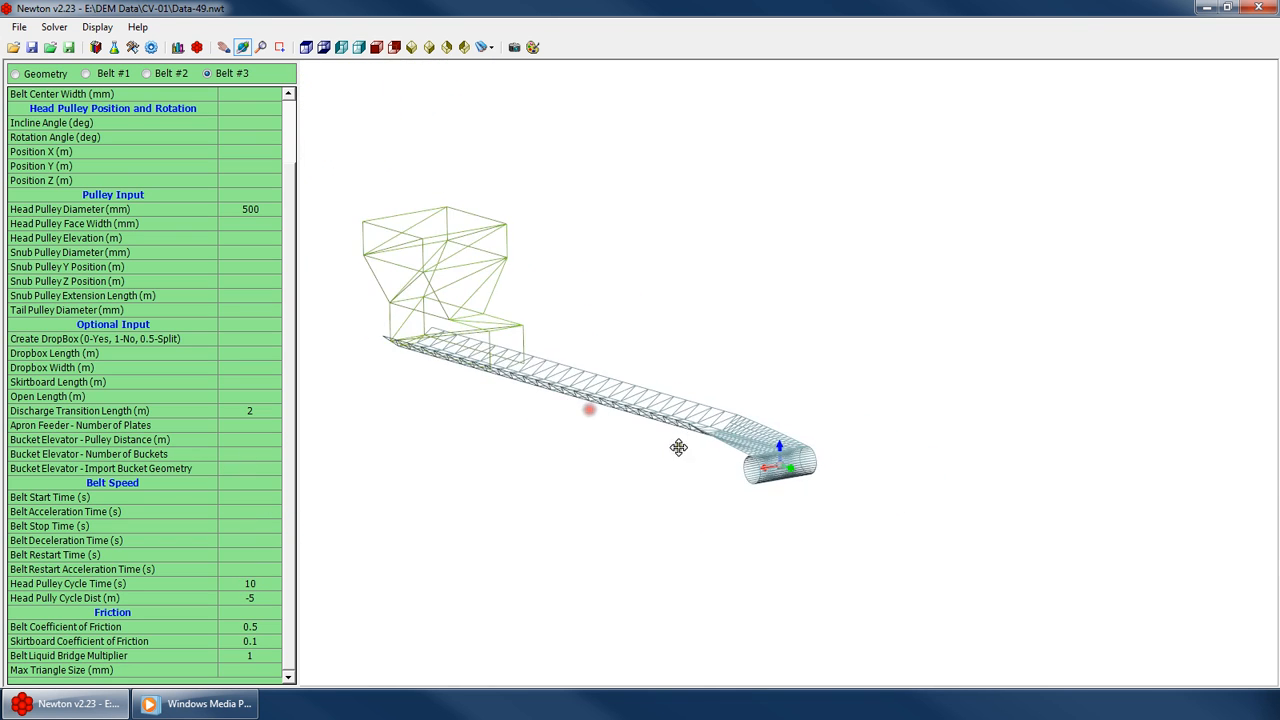
scroll(678, 447, down, 1)
scroll(298, 122, up, 2)
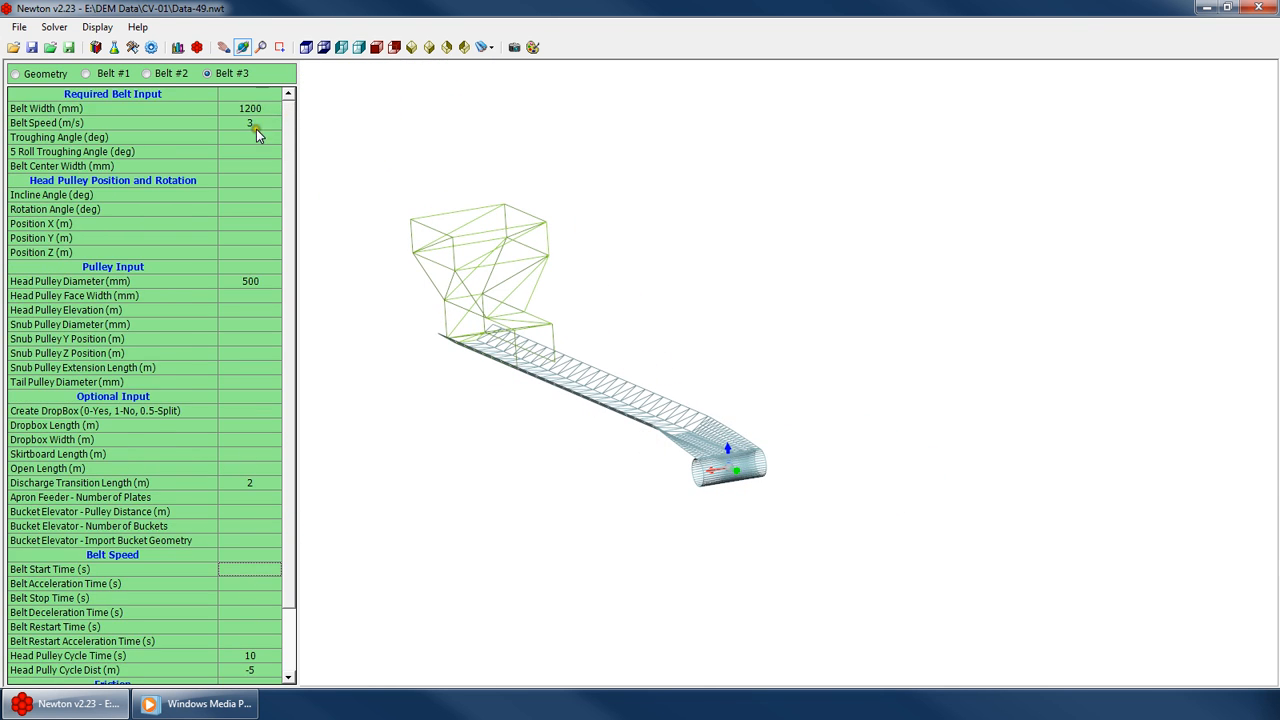
scroll(302, 200, down, 2)
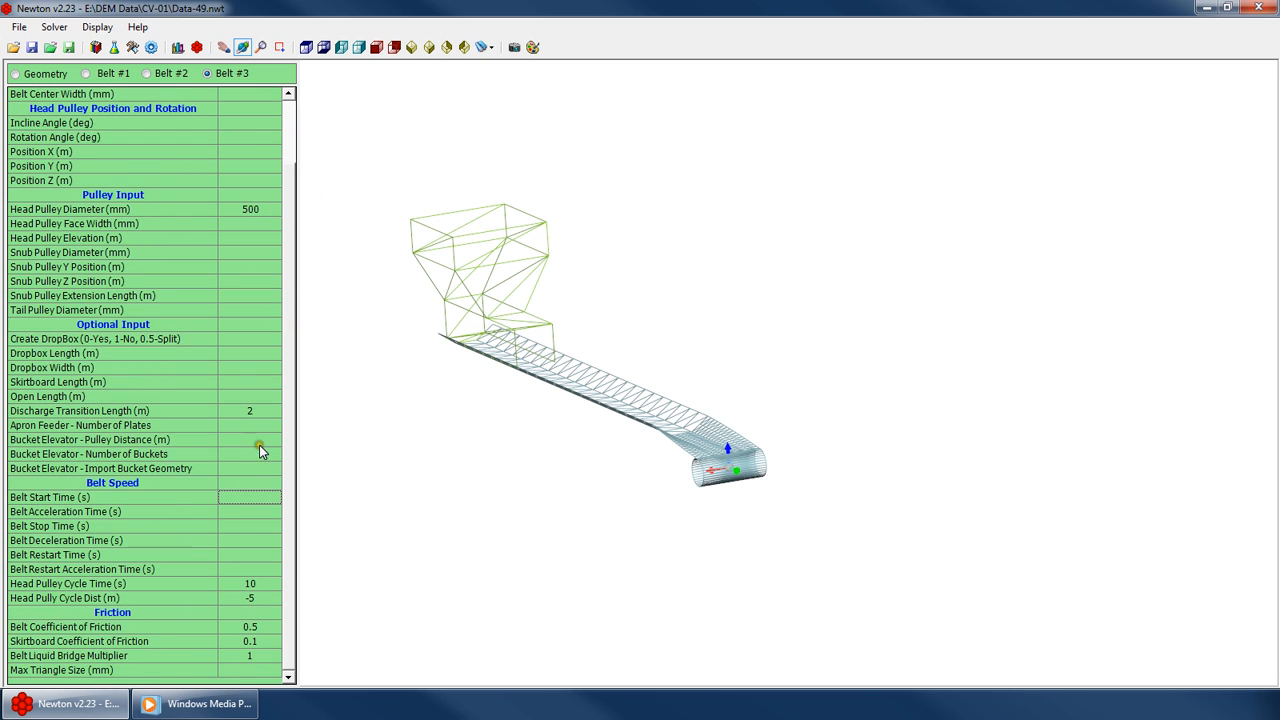
click(247, 440)
click(252, 427)
drag(503, 335, 580, 355)
Clear Belt #3's belt width value
click(291, 130)
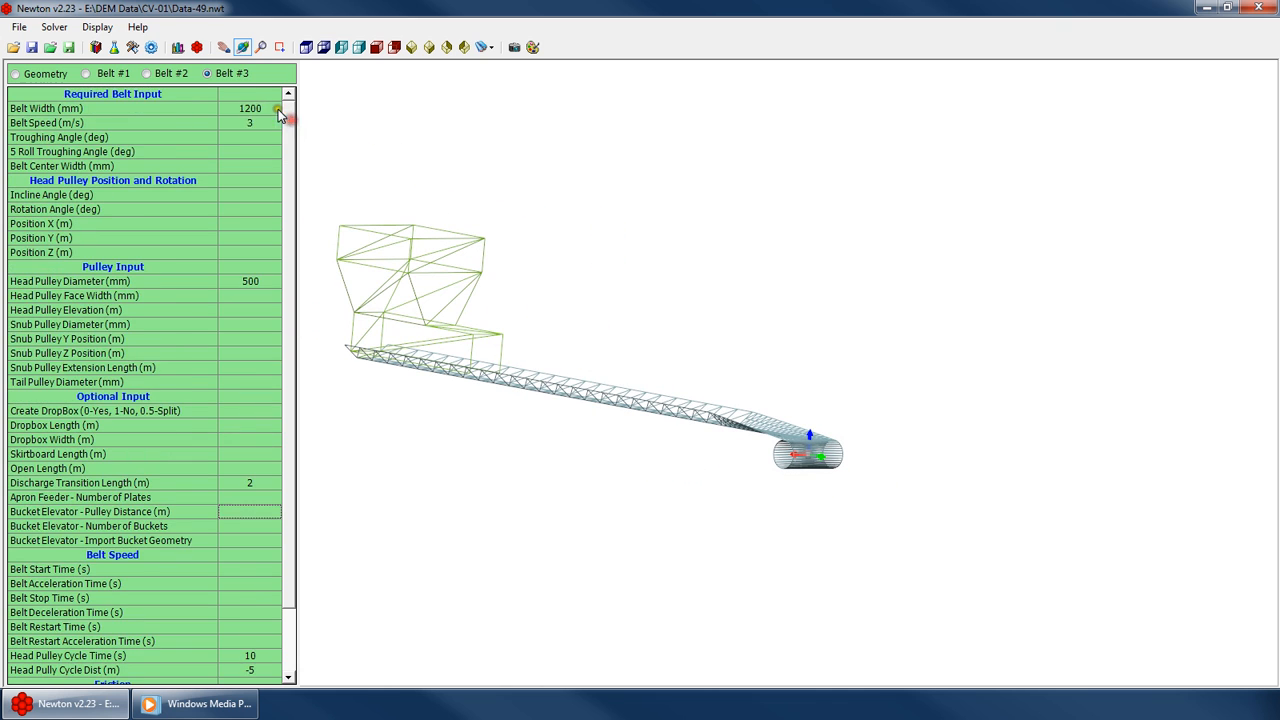
click(273, 110)
key(Delete)
Switch to Belt #1 and set its belt width to 1200 mm
click(111, 73)
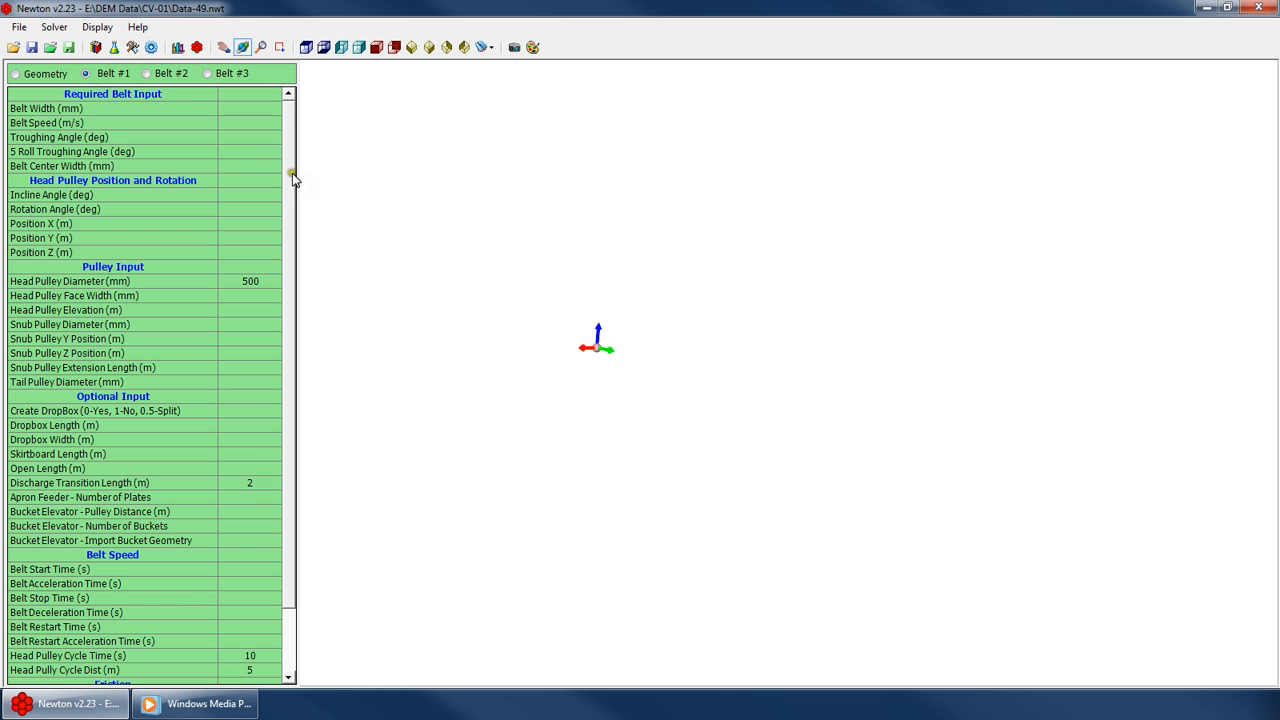
mouse_move(617, 228)
mouse_down()
mouse_move(557, 311)
mouse_move(643, 323)
mouse_move(551, 314)
mouse_move(311, 224)
mouse_up()
click(235, 166)
click(250, 101)
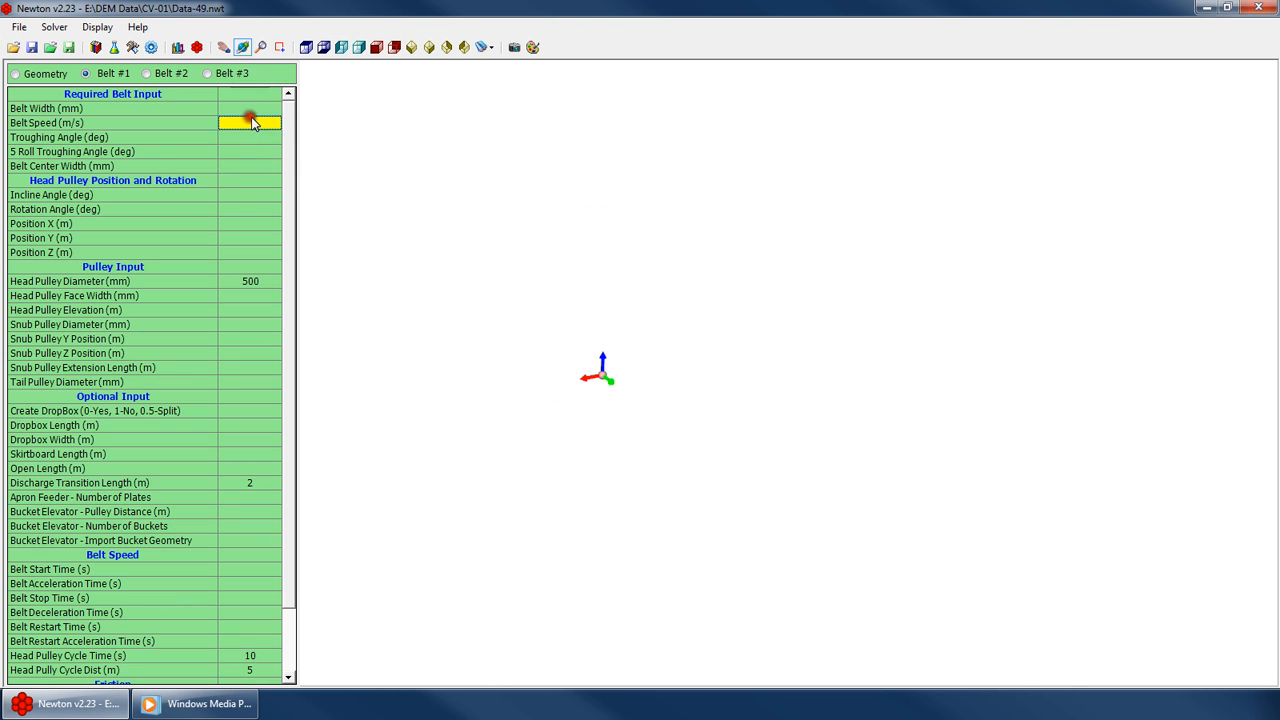
drag(290, 196, 288, 357)
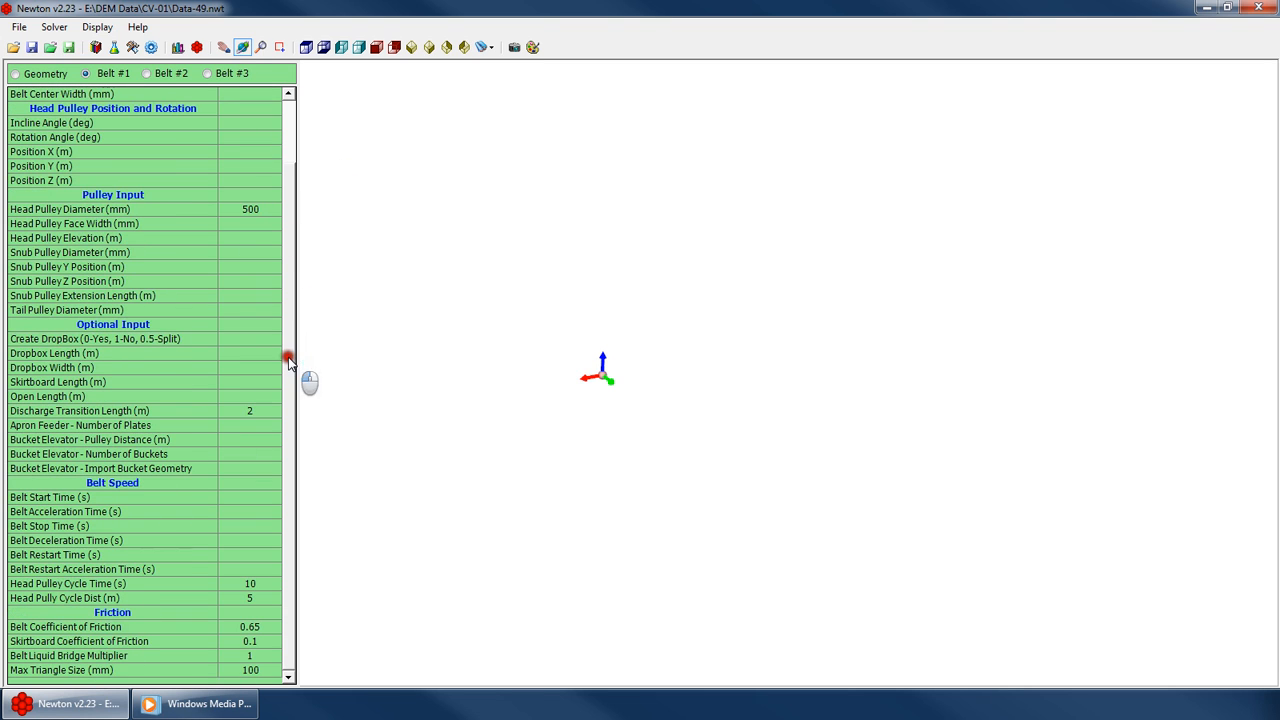
click(233, 441)
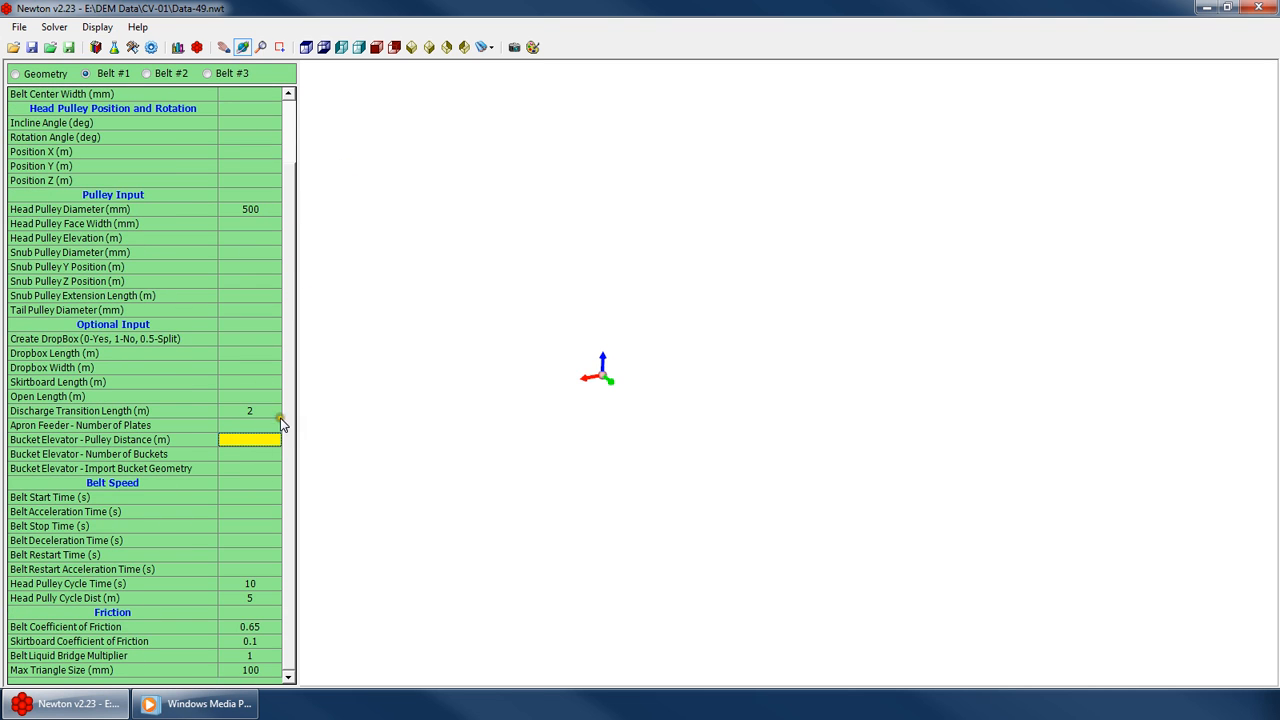
click(245, 425)
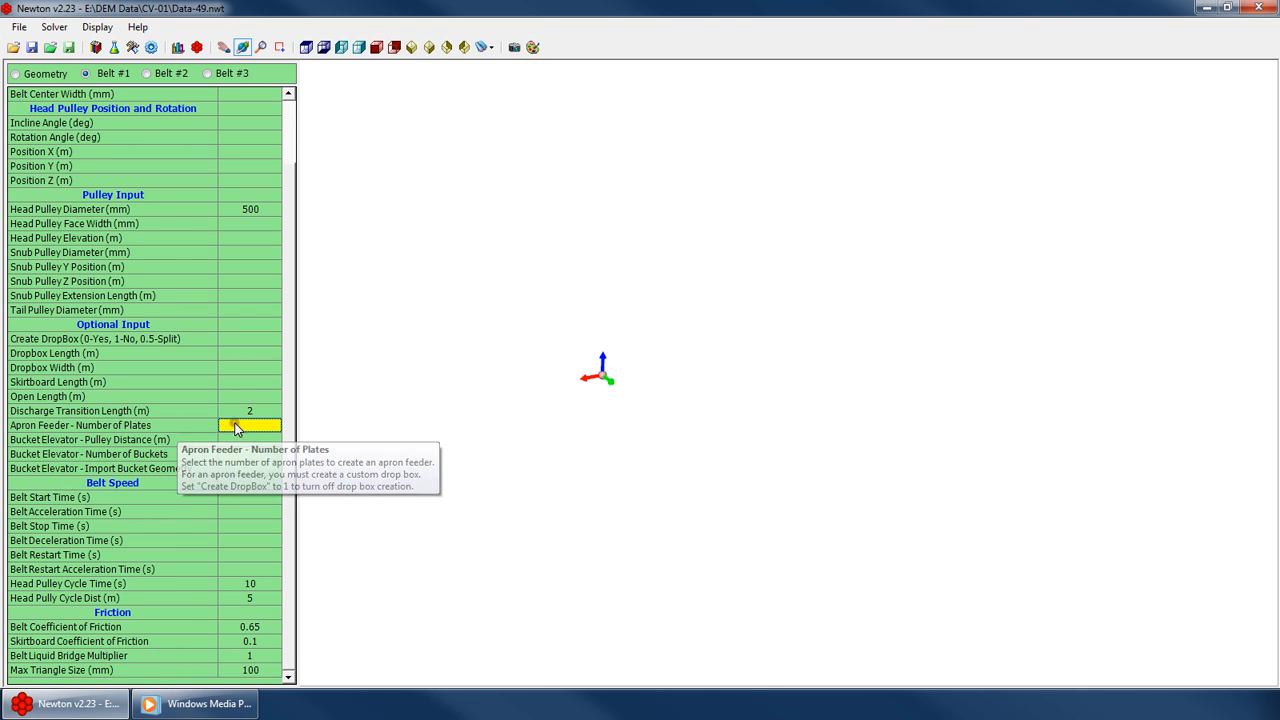
scroll(290, 403, up, 2)
click(266, 111)
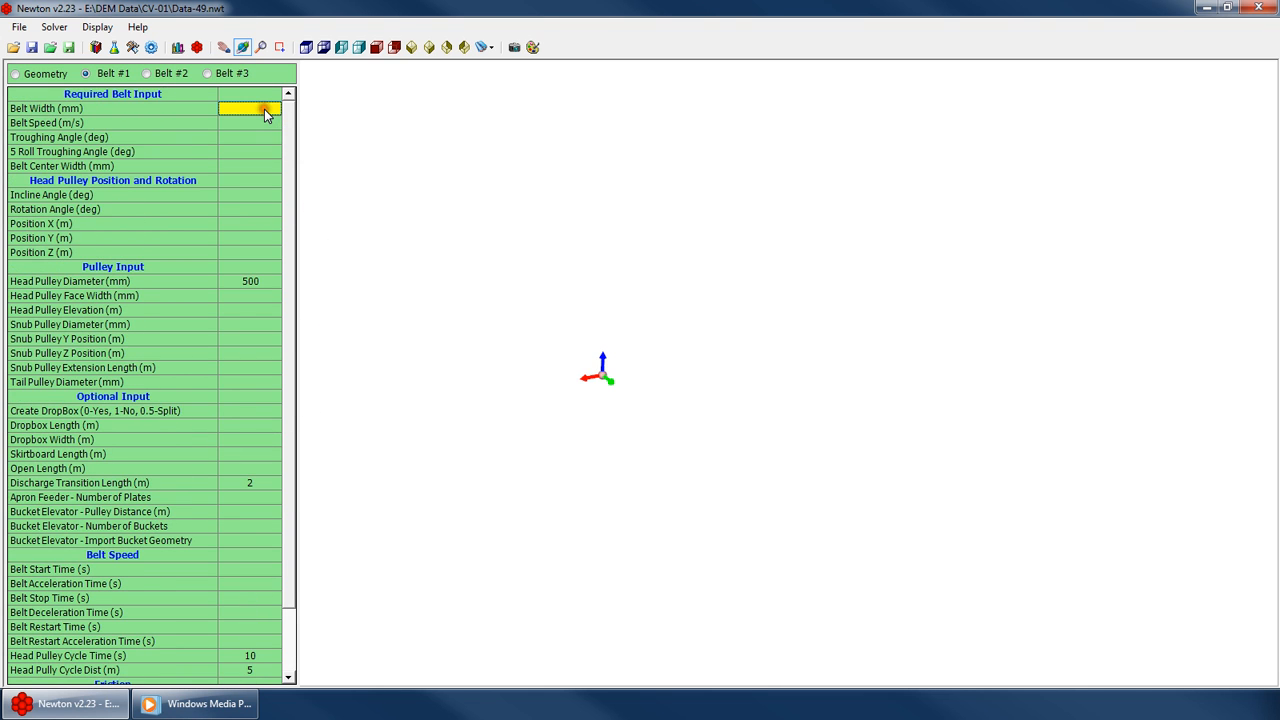
text(1200)
key(Return)
Clear Belt #1's head pulley cycle distance and head pulley cycle time
drag(480, 292, 484, 411)
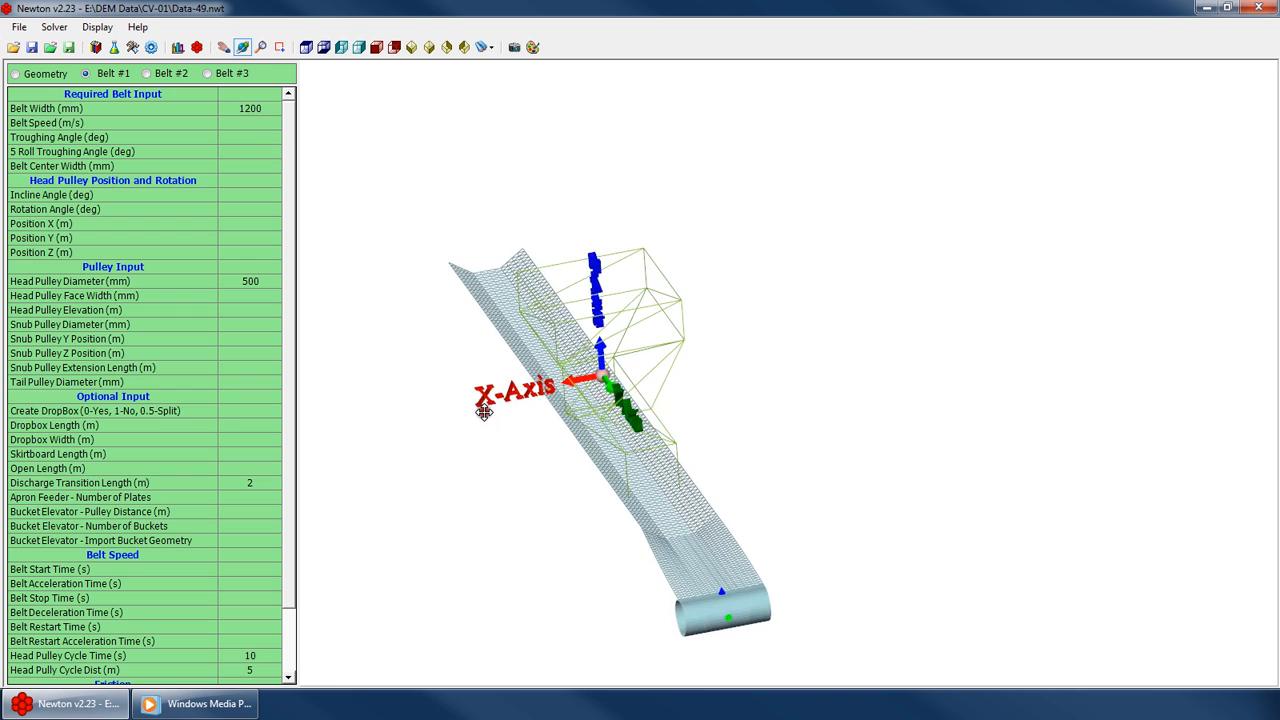
scroll(508, 388, down, 3)
drag(291, 534, 291, 614)
click(257, 600)
key(Delete)
click(261, 587)
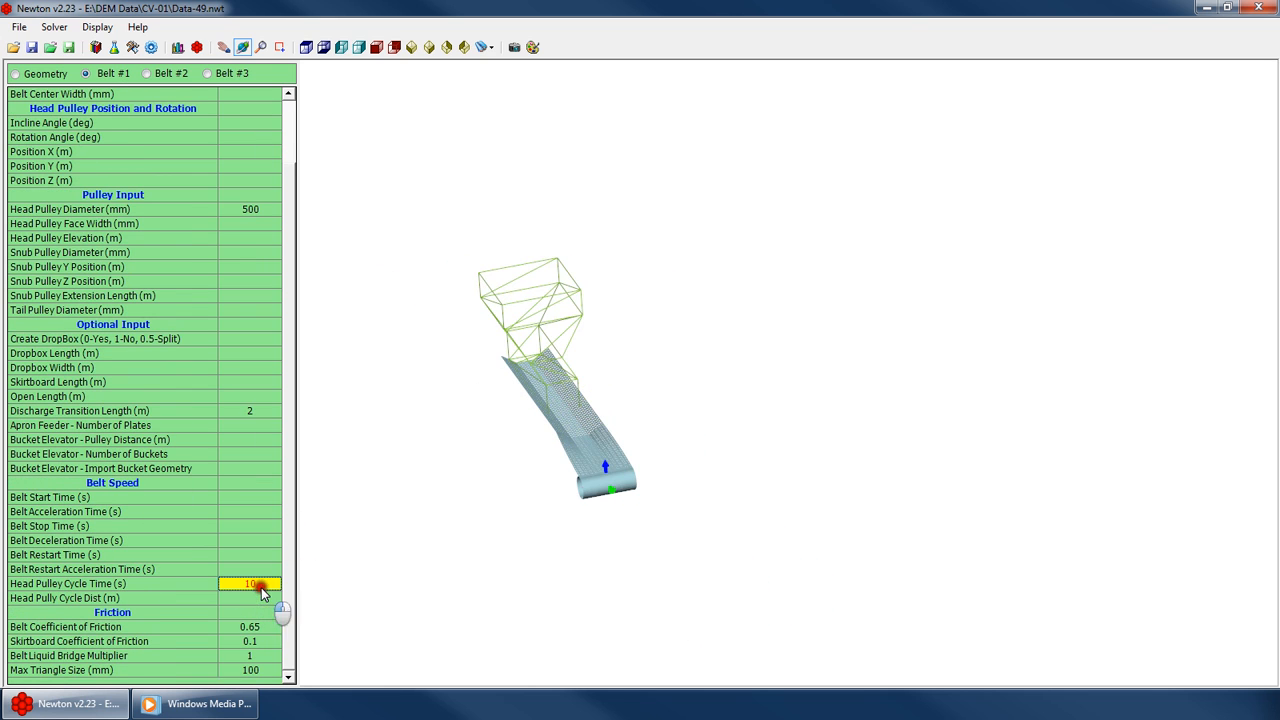
key(Delete)
Change Belt #1's belt width to 5000 mm
drag(570, 404, 606, 369)
scroll(286, 114, up, 2)
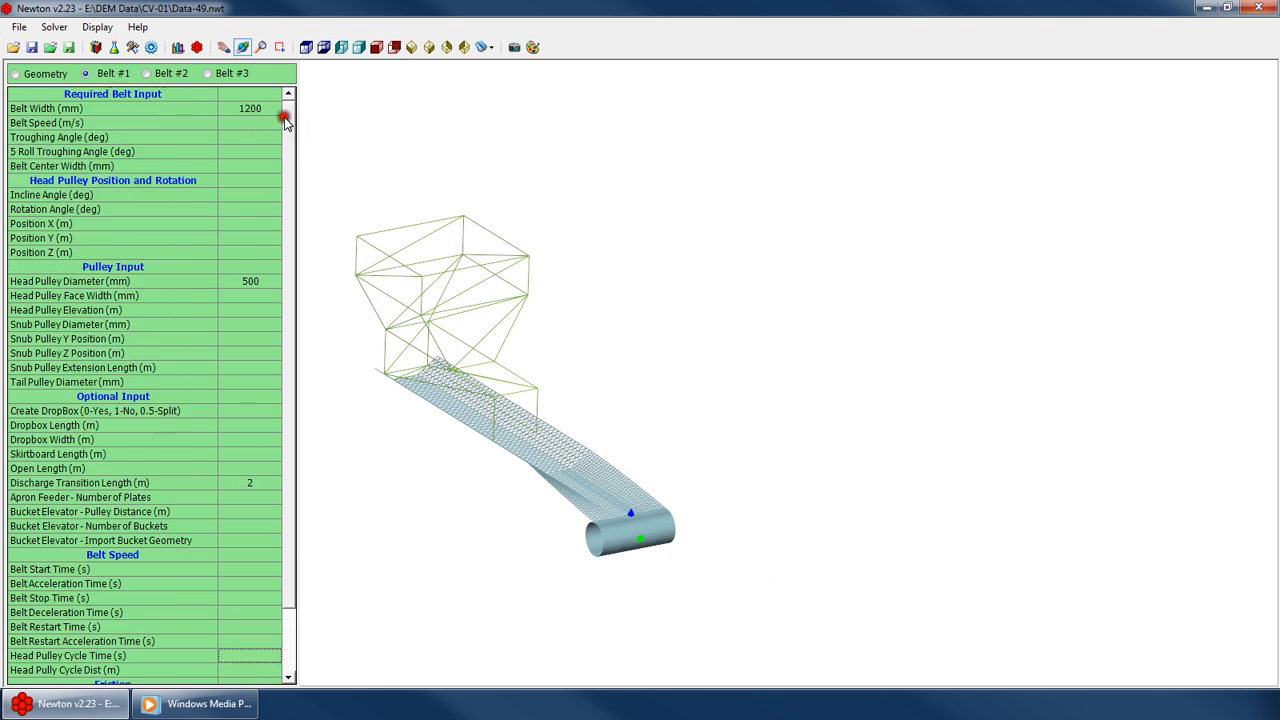
click(258, 117)
click(258, 117)
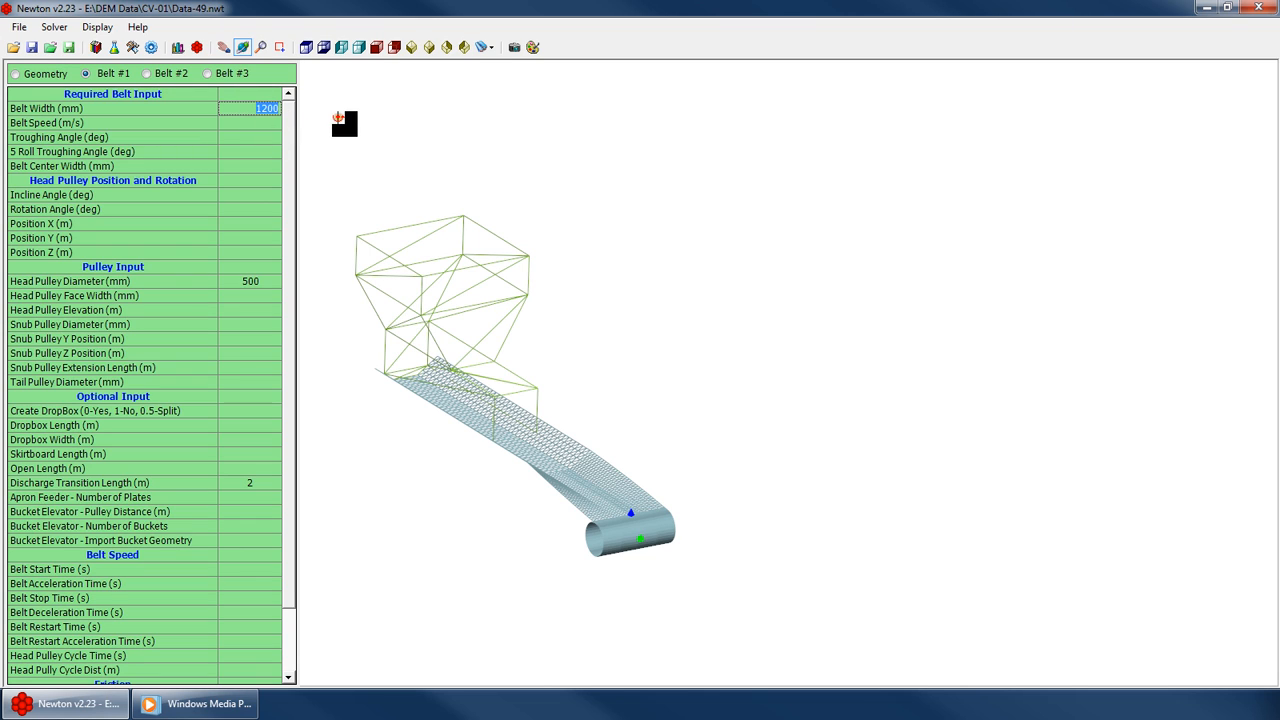
text(5000)
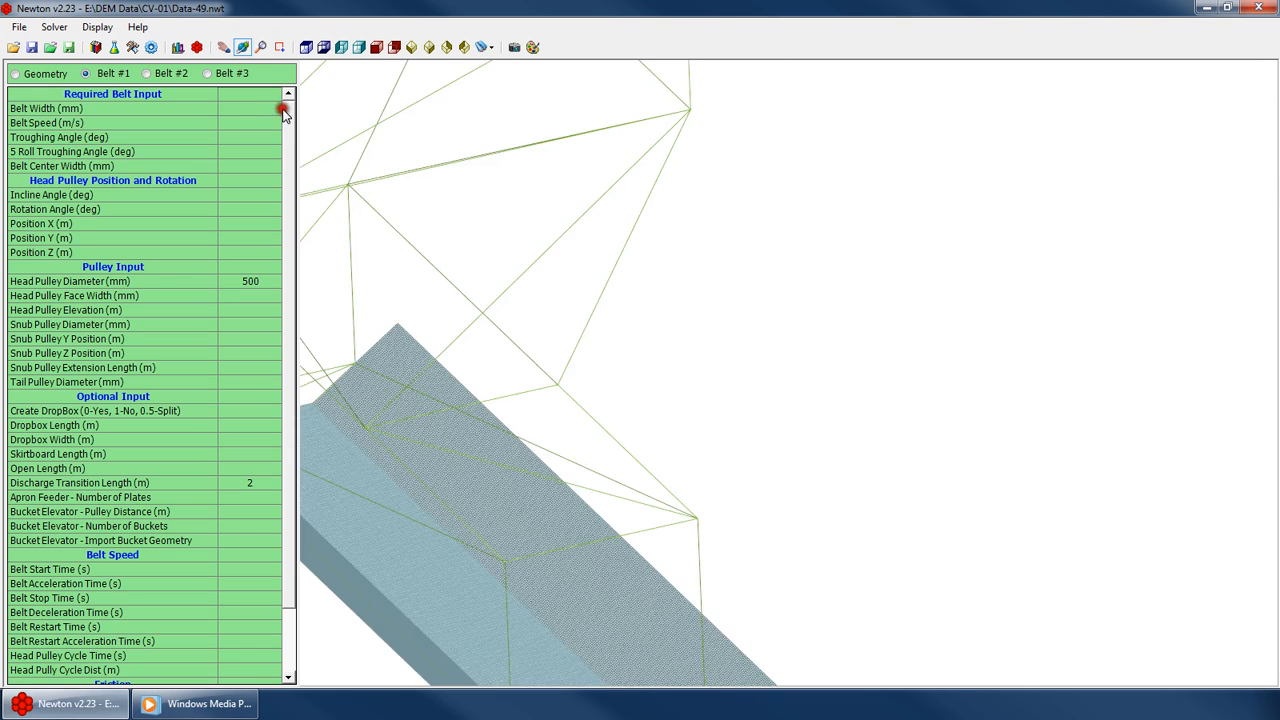
scroll(608, 237, down, 8)
scroll(590, 284, up, 4)
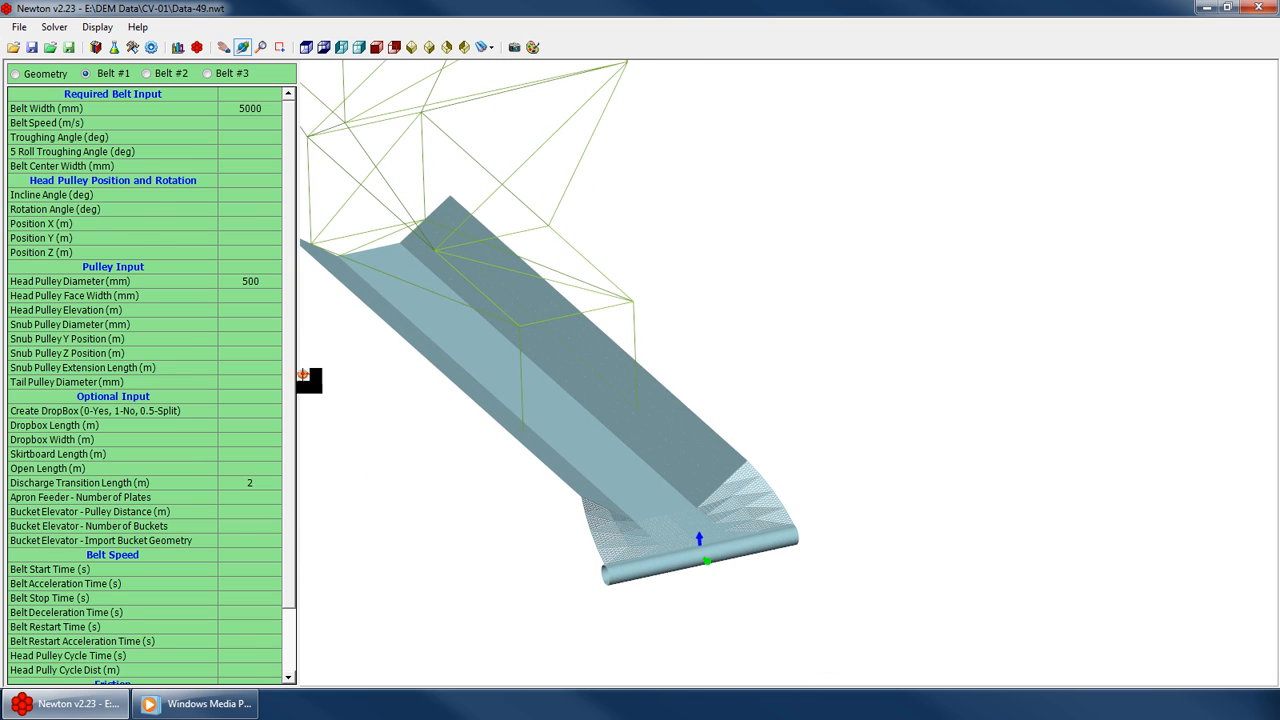
Clear Belt #1's max triangle size value
drag(288, 376, 285, 432)
click(250, 670)
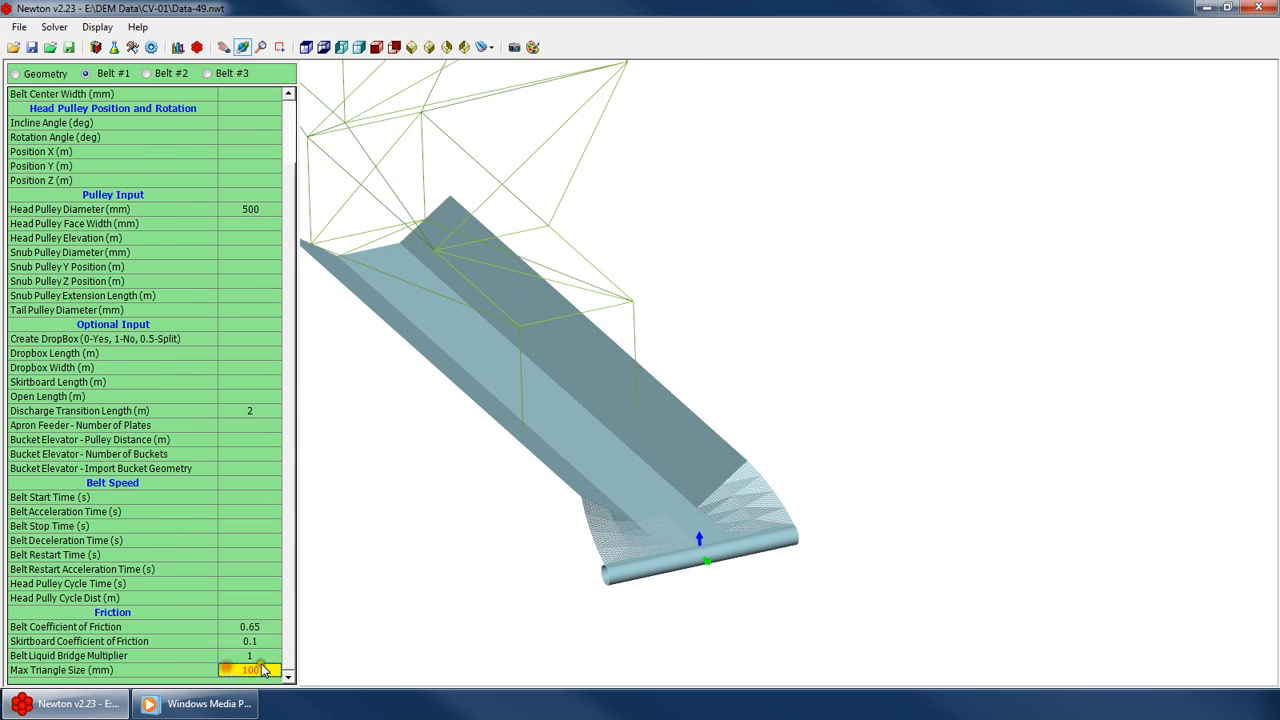
key(Return)
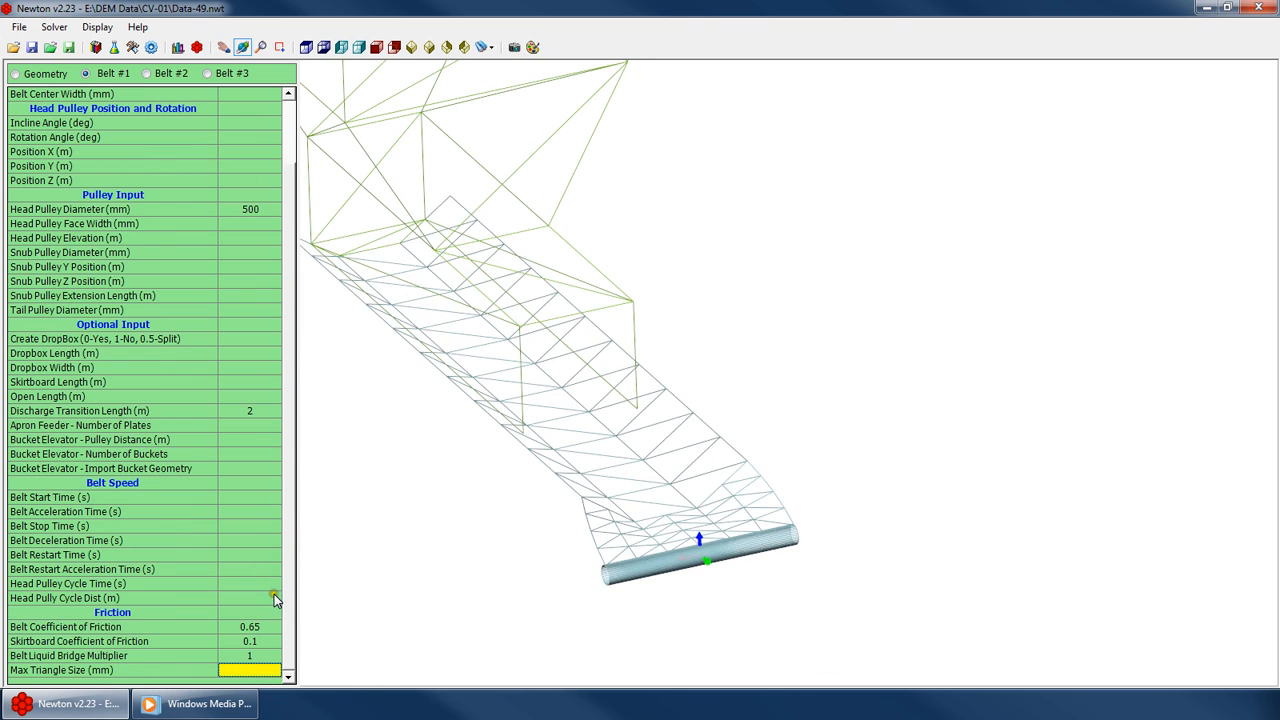
Set Belt #1's apron feeder number of plates to 50
click(279, 209)
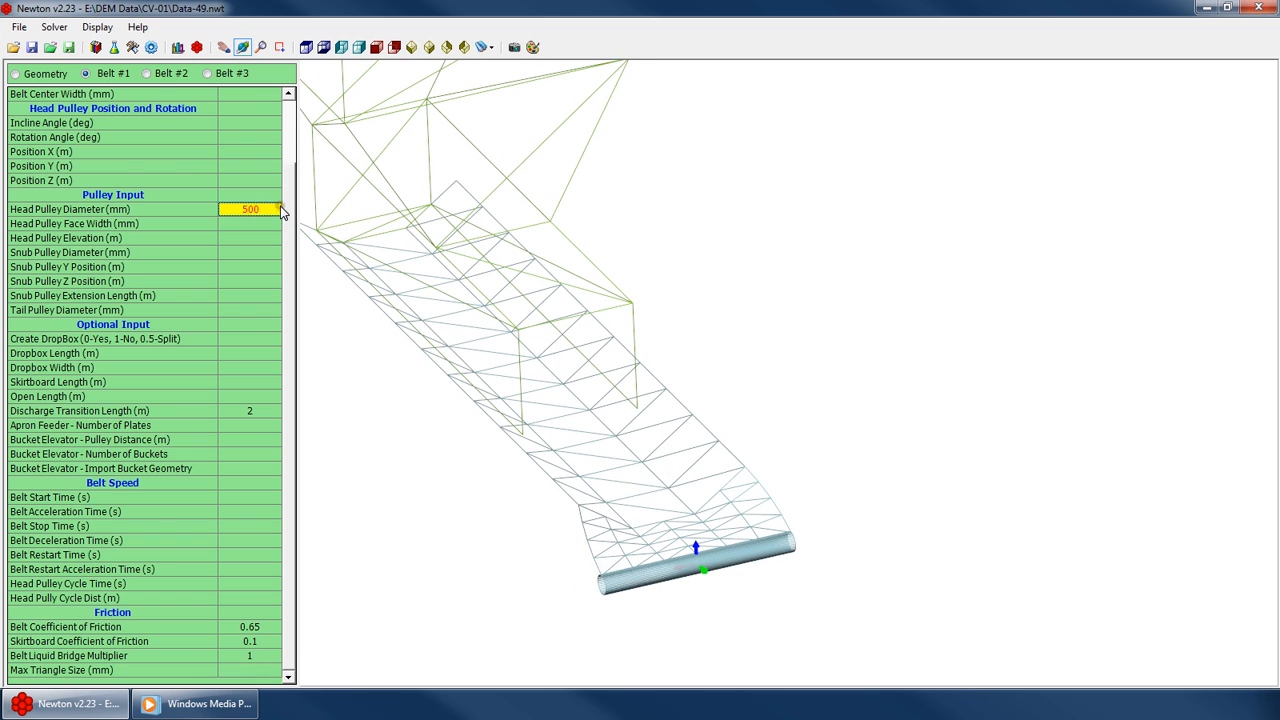
click(286, 128)
click(258, 110)
scroll(287, 140, down, 2)
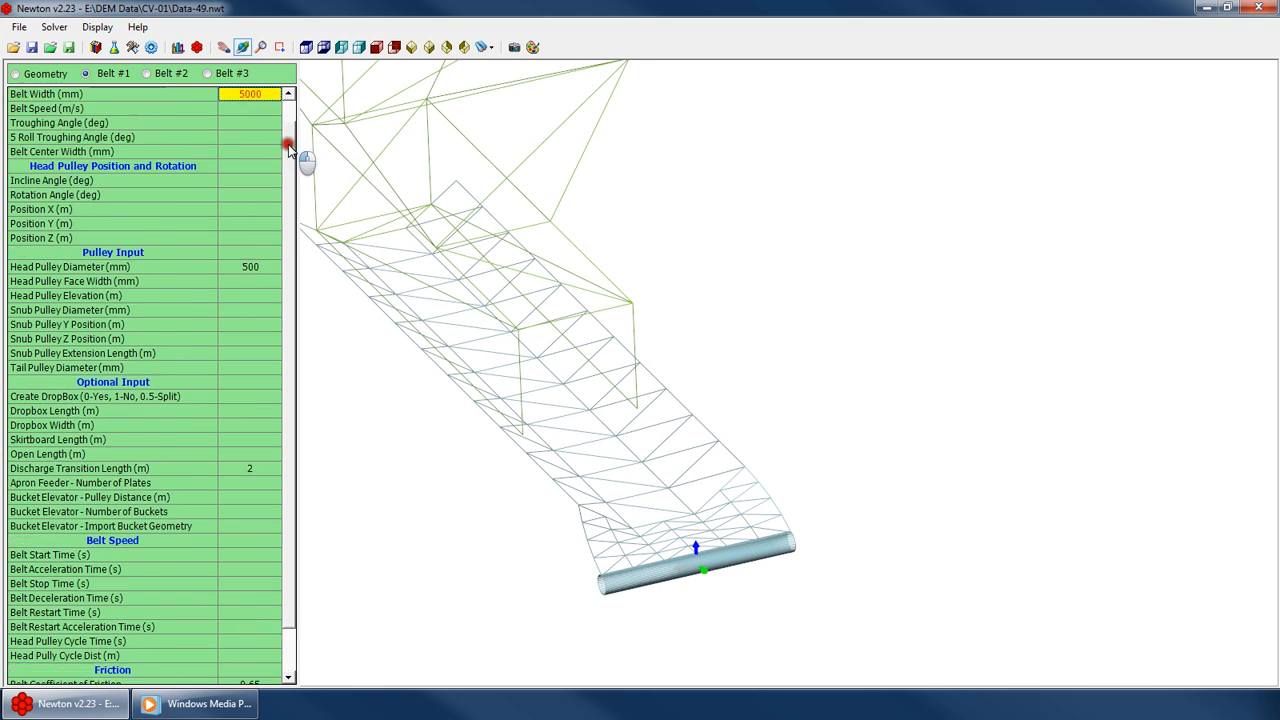
click(250, 425)
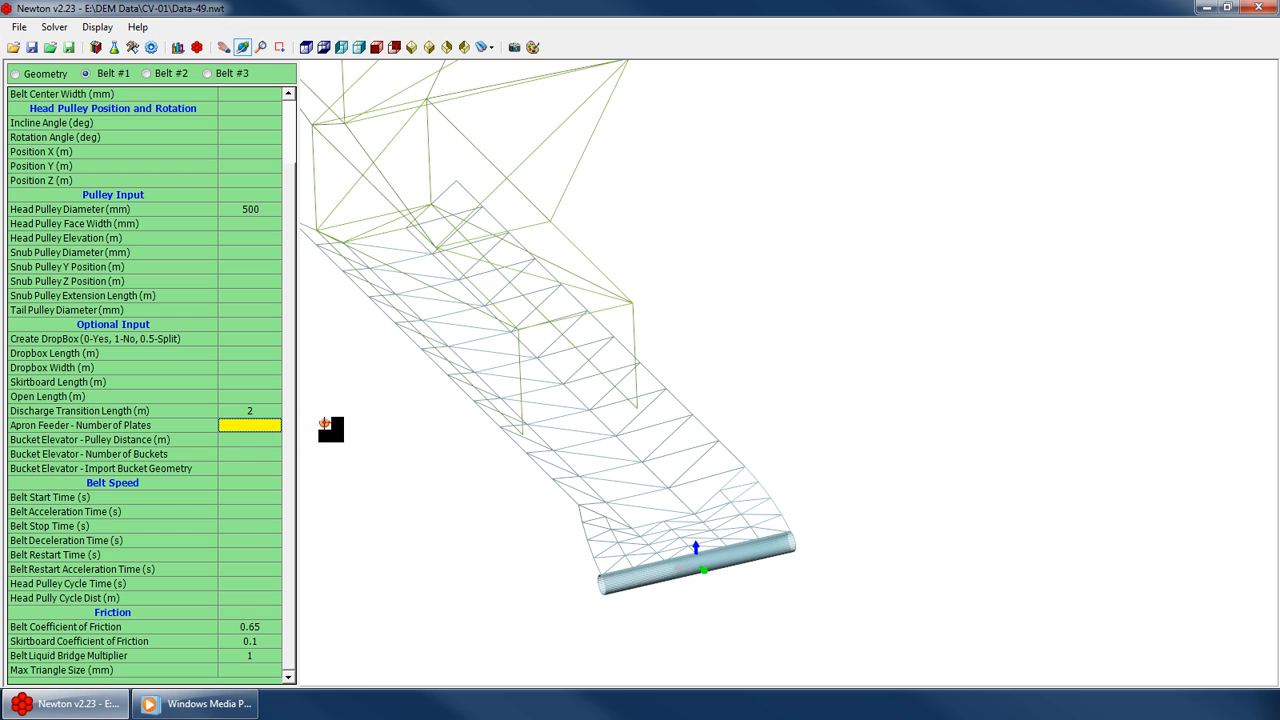
text(50)
key(Return)
drag(523, 397, 566, 364)
Set Belt #1's apron feeder number of plates to 100
click(255, 442)
click(265, 426)
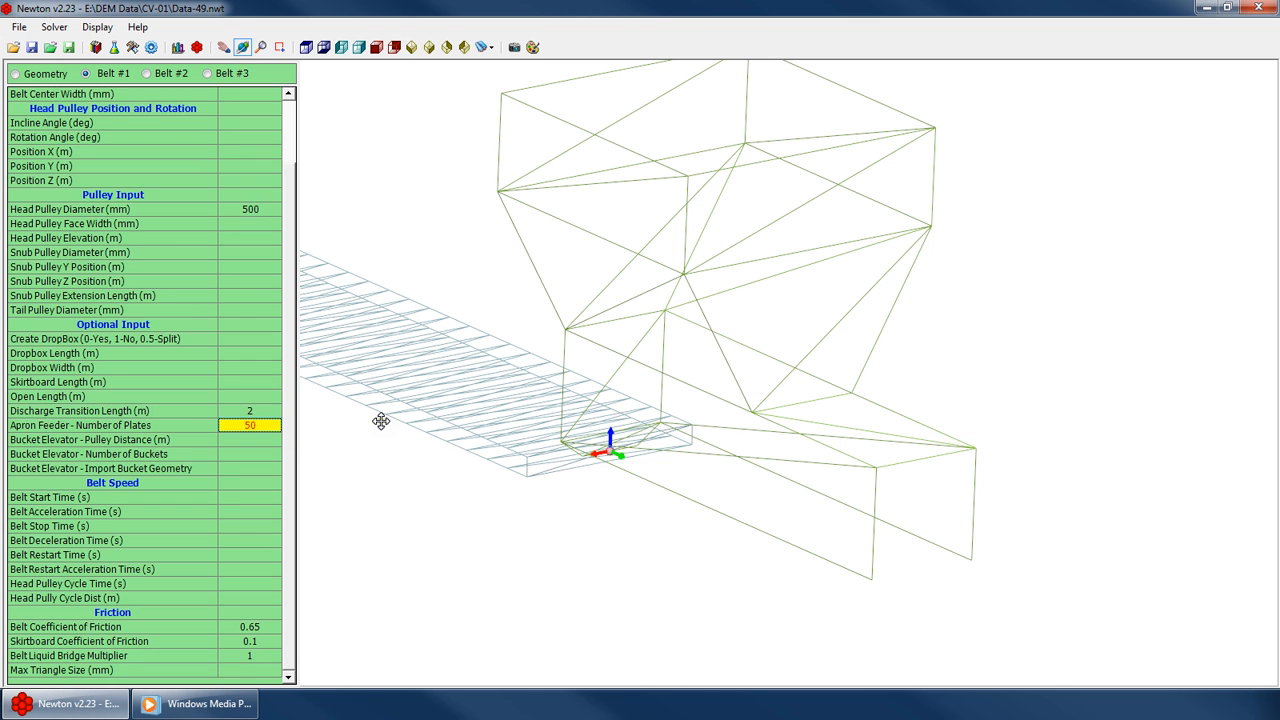
text(100)
key(Return)
drag(586, 418, 286, 286)
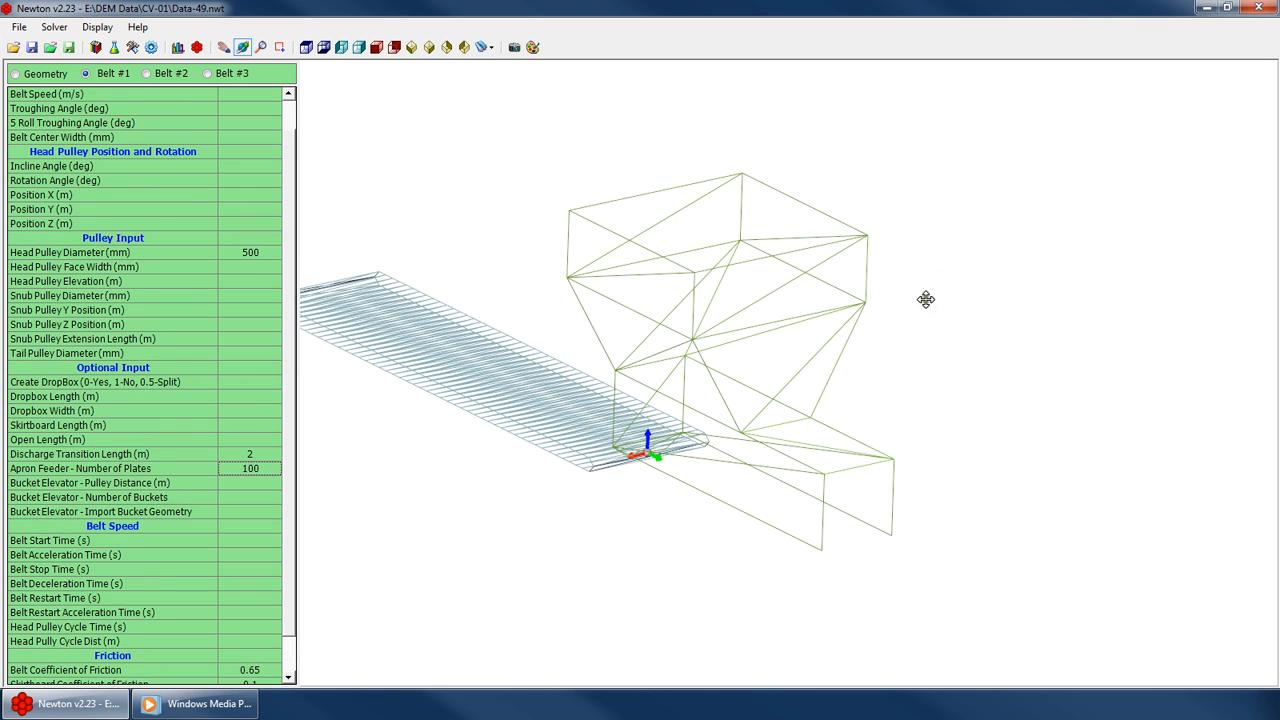
Set Belt #1's Create DropBox option to 1
drag(926, 299, 731, 349)
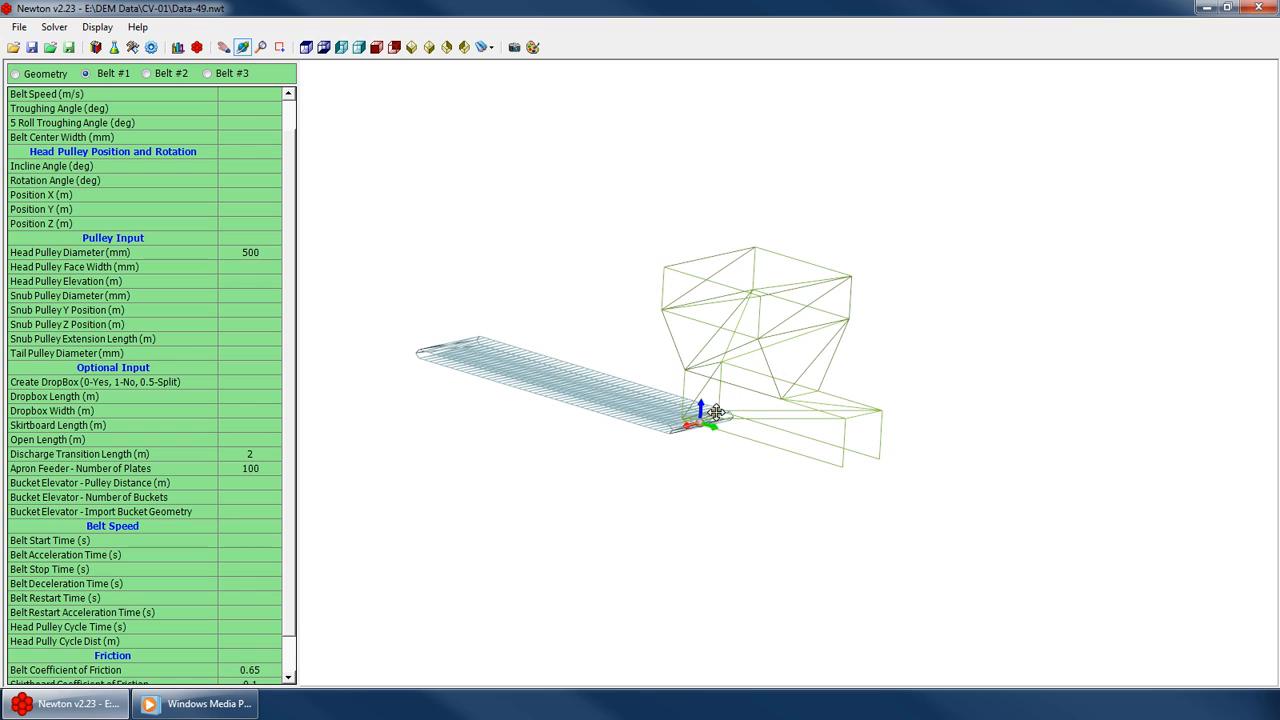
drag(716, 412, 617, 431)
scroll(729, 338, up, 4)
drag(758, 366, 790, 385)
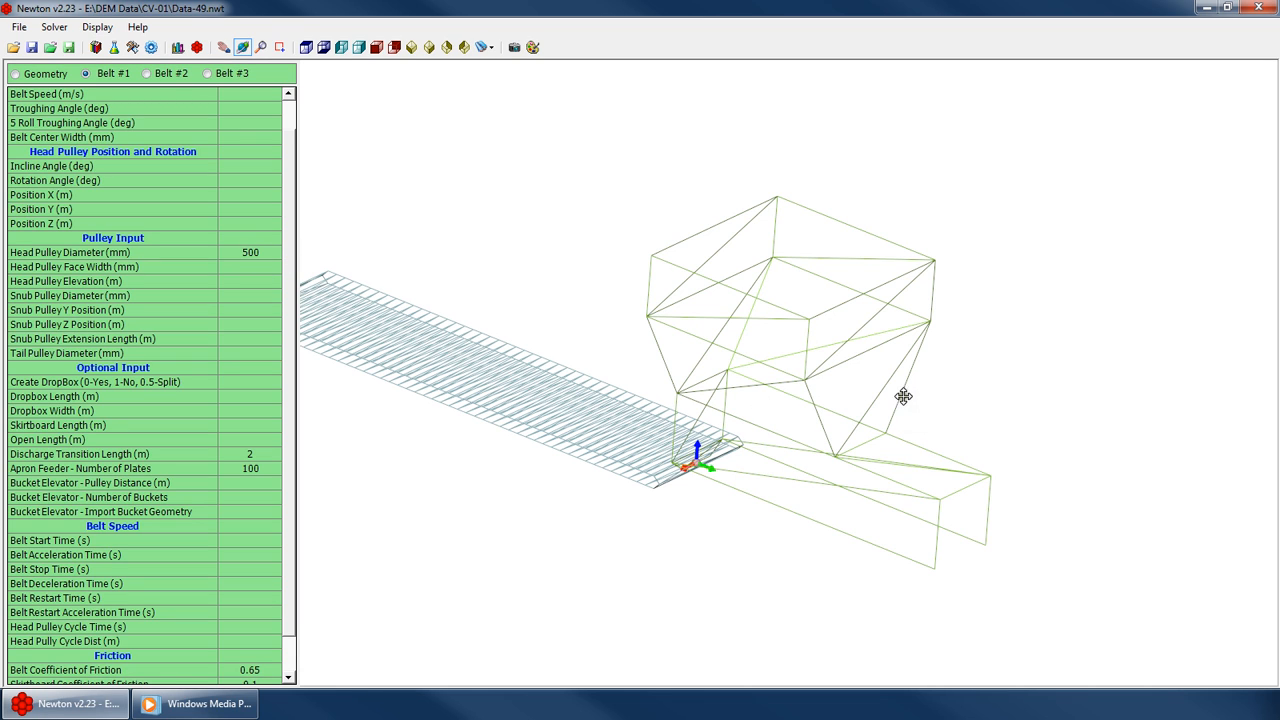
click(266, 386)
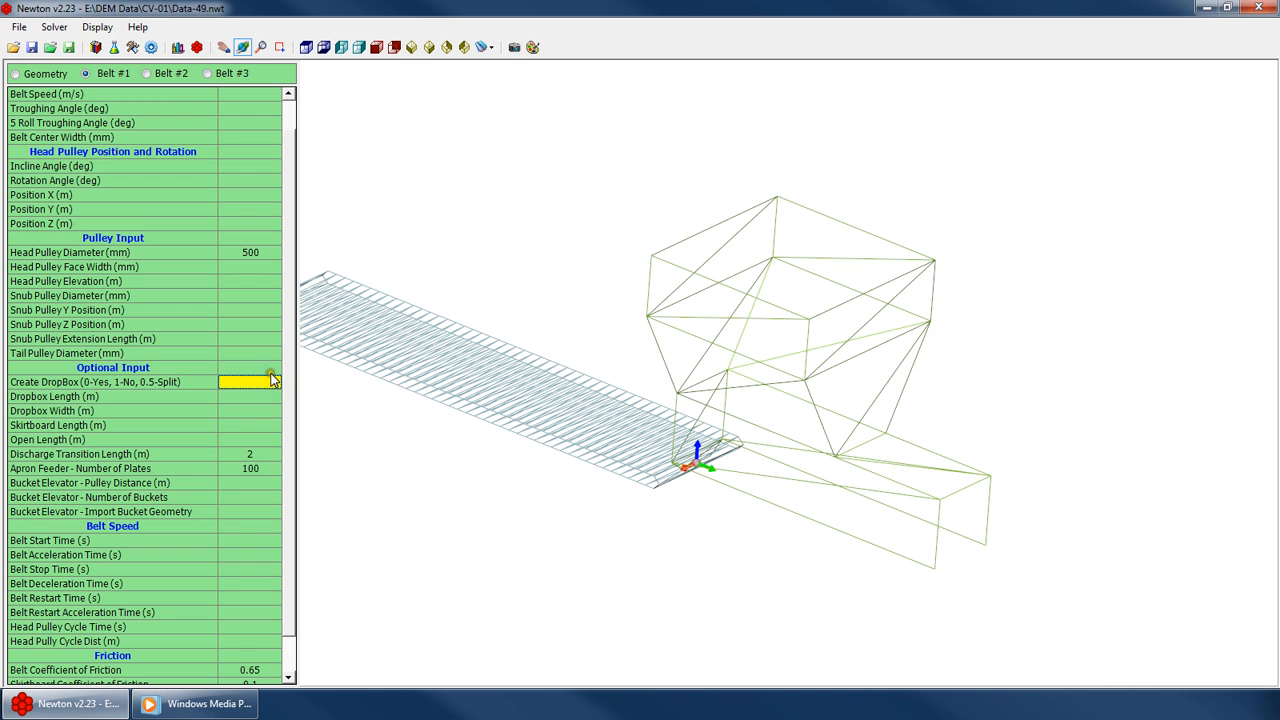
text(1)
key(Return)
Set Belt #1's head pulley diameter to 1000 mm
drag(694, 374, 674, 371)
scroll(711, 366, up, 3)
mouse_move(642, 442)
mouse_down()
mouse_move(768, 419)
mouse_move(929, 363)
mouse_move(889, 357)
mouse_move(1171, 334)
mouse_move(968, 335)
mouse_move(1023, 349)
mouse_move(997, 386)
mouse_move(900, 390)
mouse_up()
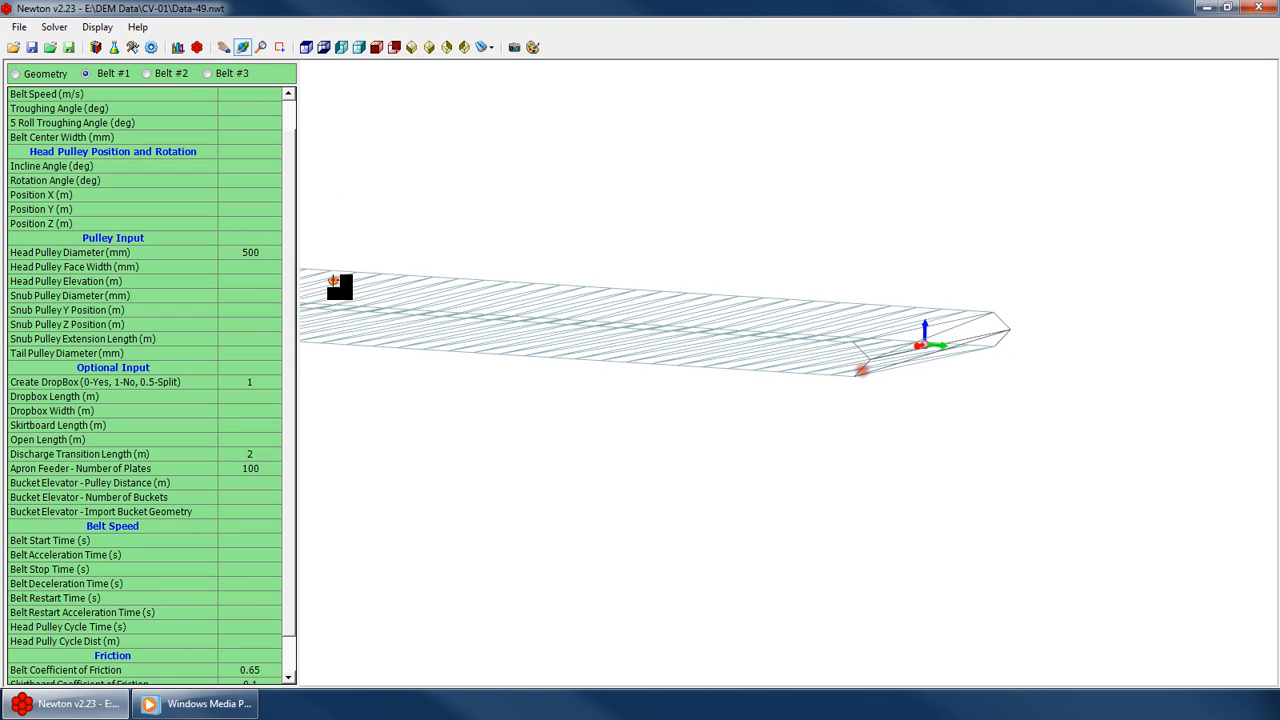
click(243, 271)
click(251, 255)
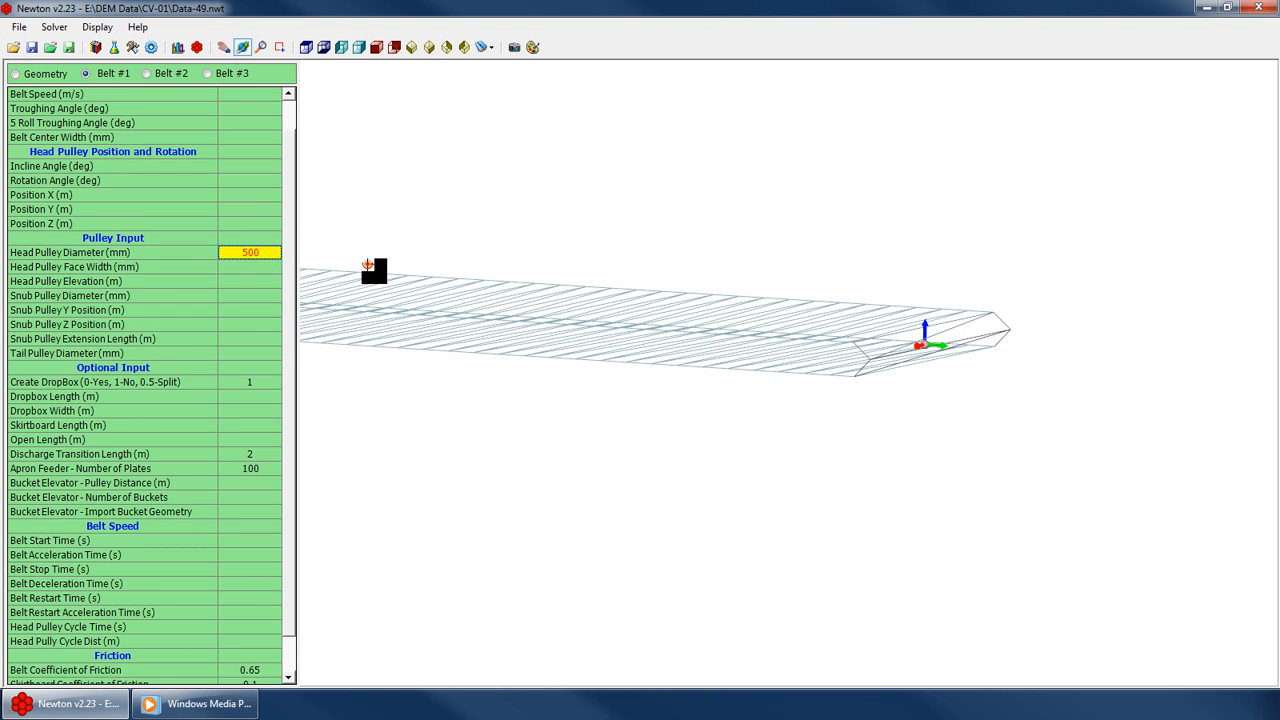
text(1000)
key(Return)
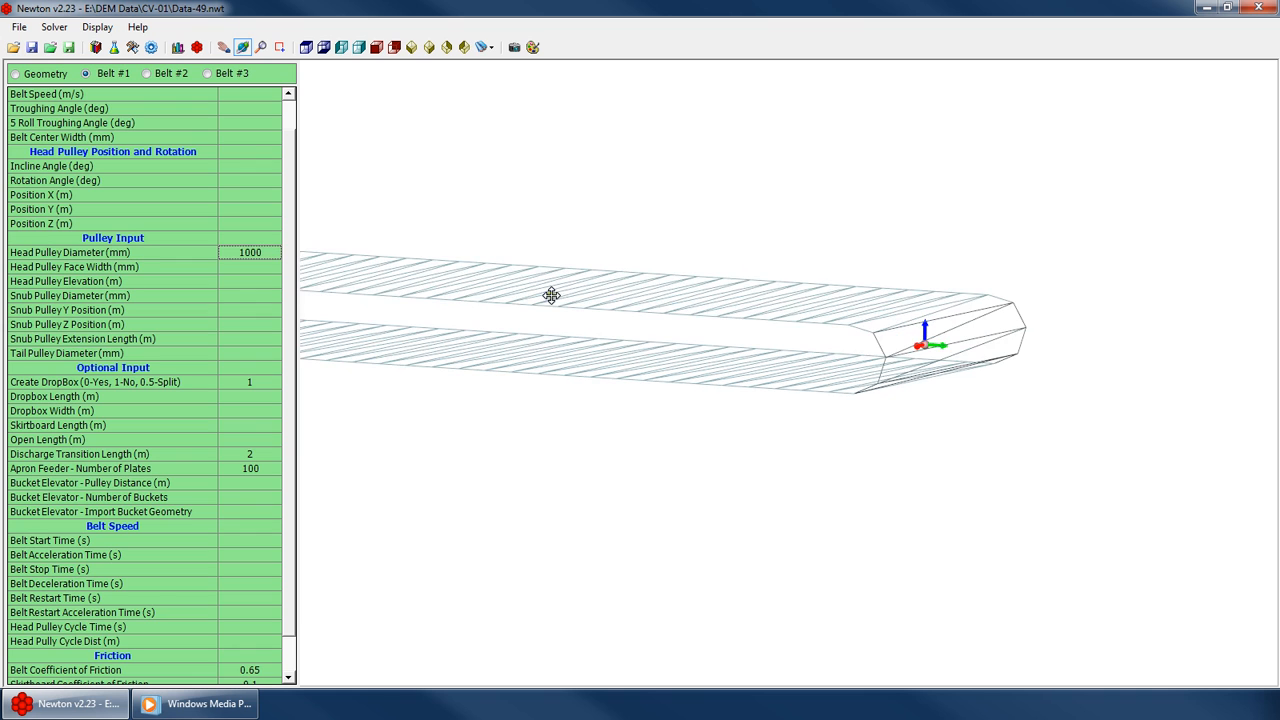
Set Belt #1's head pulley diameter to 1200 mm
drag(826, 350, 748, 332)
click(256, 265)
click(252, 251)
text(1200)
key(Return)
Set Belt #1's belt speed to 0.25 m/s
click(287, 118)
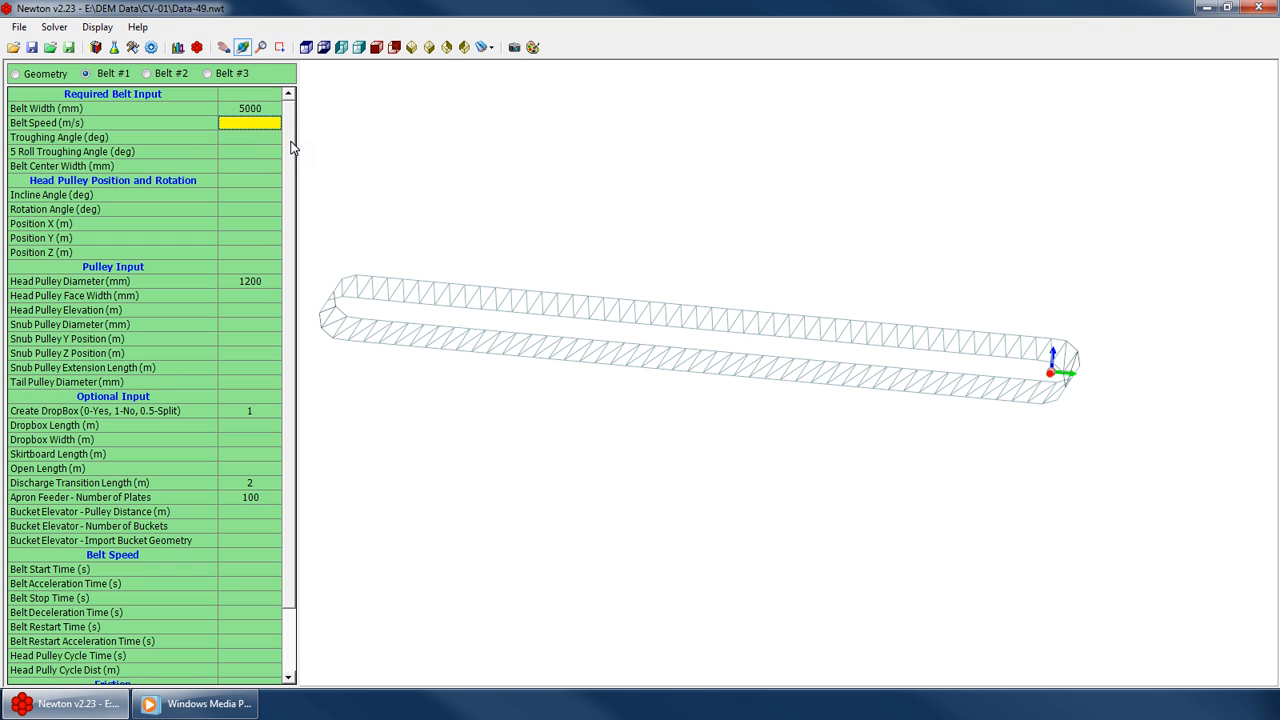
drag(659, 244, 584, 270)
click(255, 140)
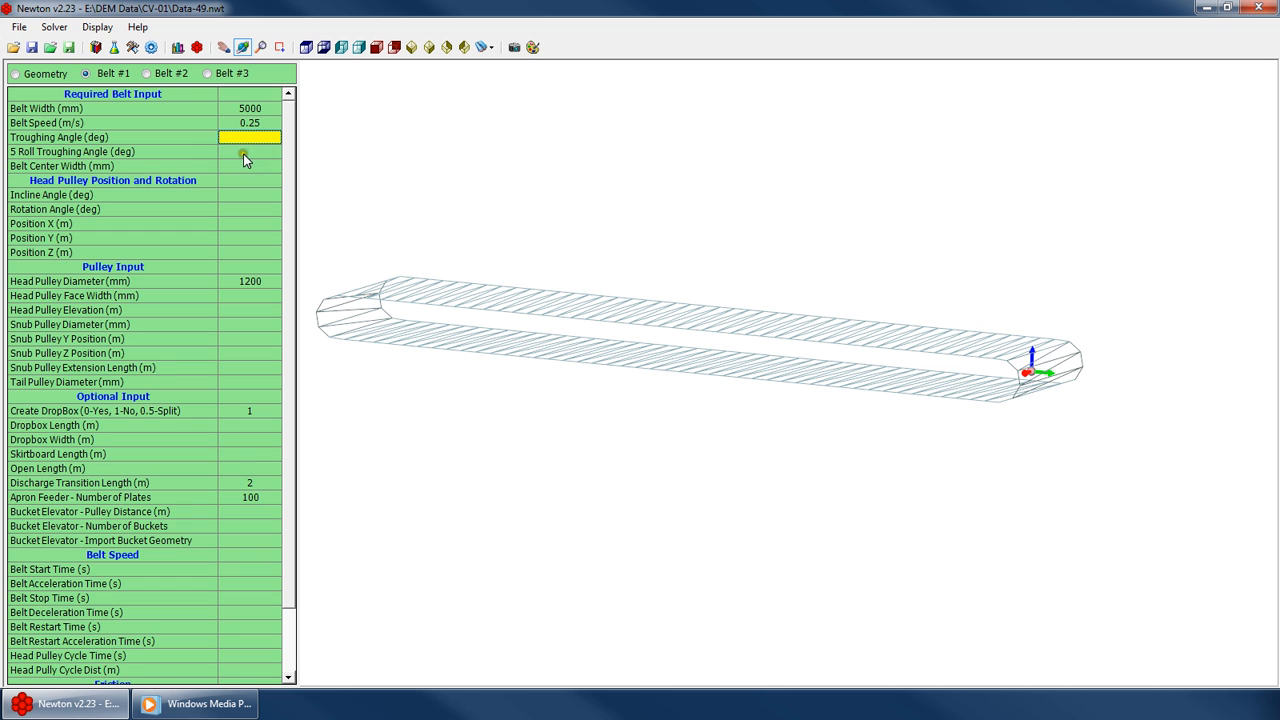
click(246, 168)
Set the head pulley incline angle to 10 degrees
mouse_move(801, 358)
mouse_down()
mouse_move(851, 343)
mouse_move(695, 434)
mouse_move(757, 389)
mouse_up()
click(244, 221)
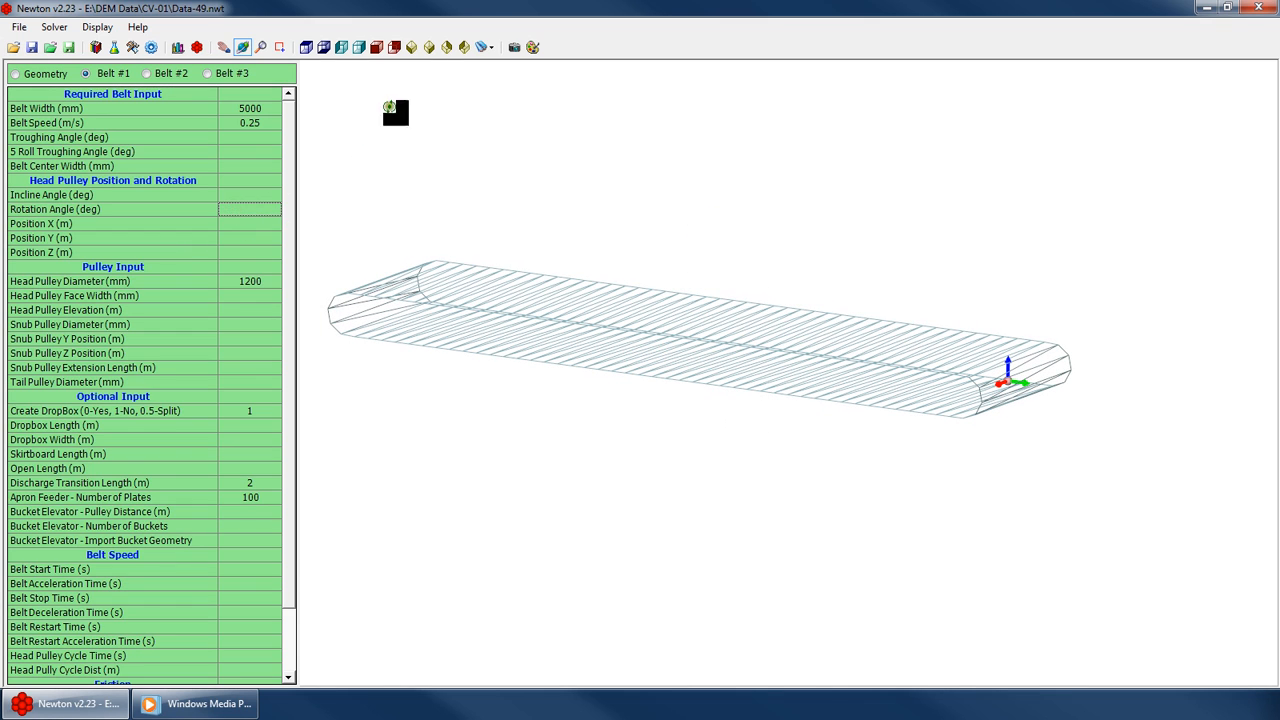
mouse_move(642, 336)
mouse_down()
mouse_move(694, 298)
mouse_move(716, 437)
mouse_up()
click(252, 232)
click(250, 196)
text(10)
key(Return)
Set the head pulley rotation angle to 35 degrees in top view
click(306, 47)
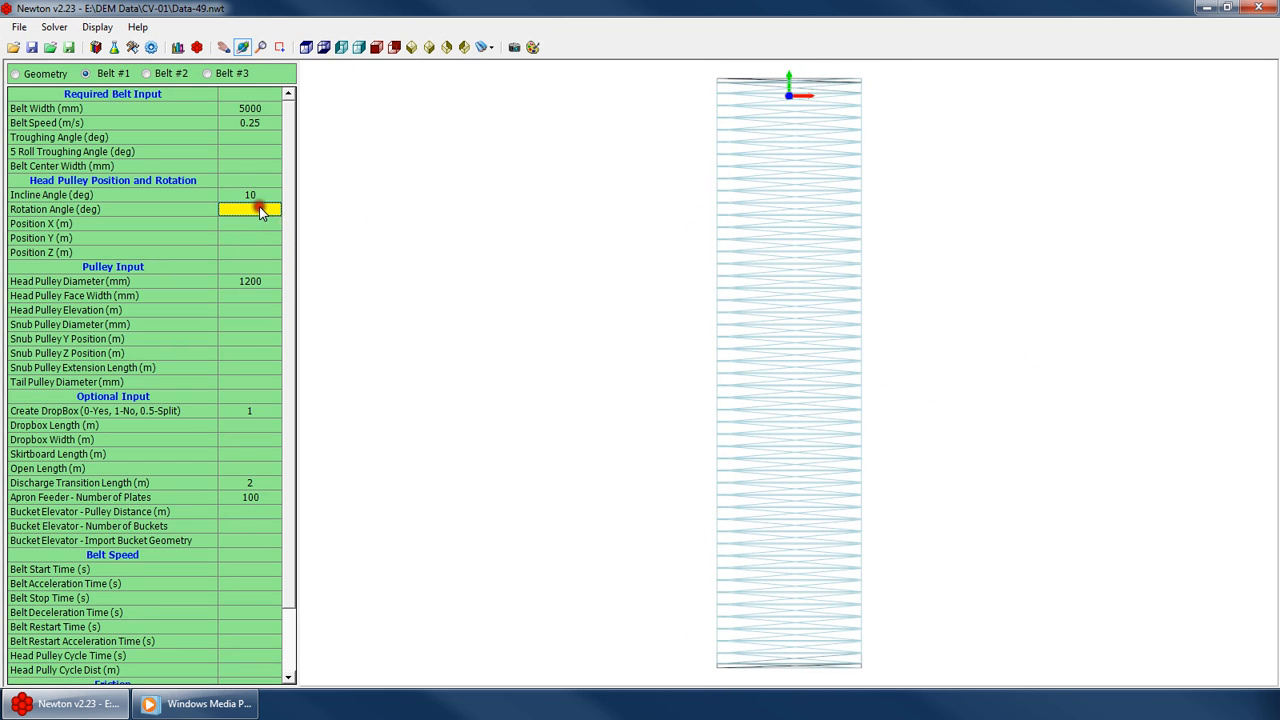
text(35)
key(Return)
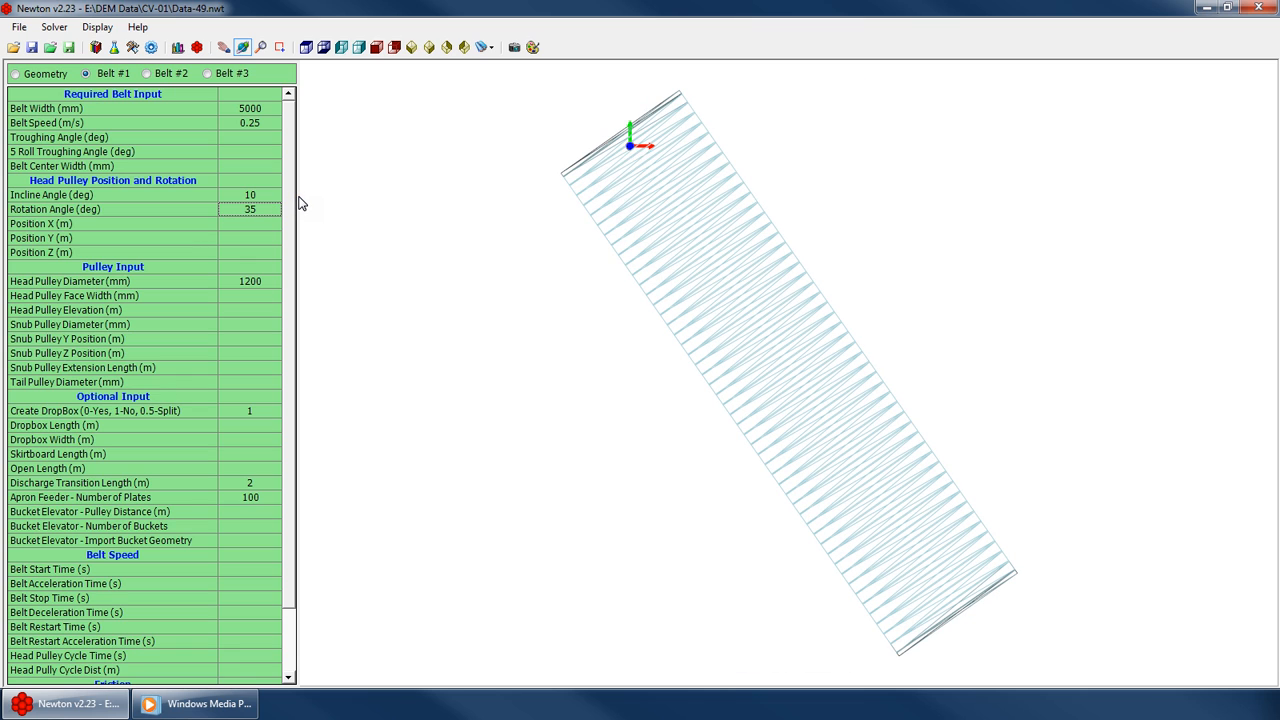
Clear the head pulley incline and rotation angle values
click(250, 224)
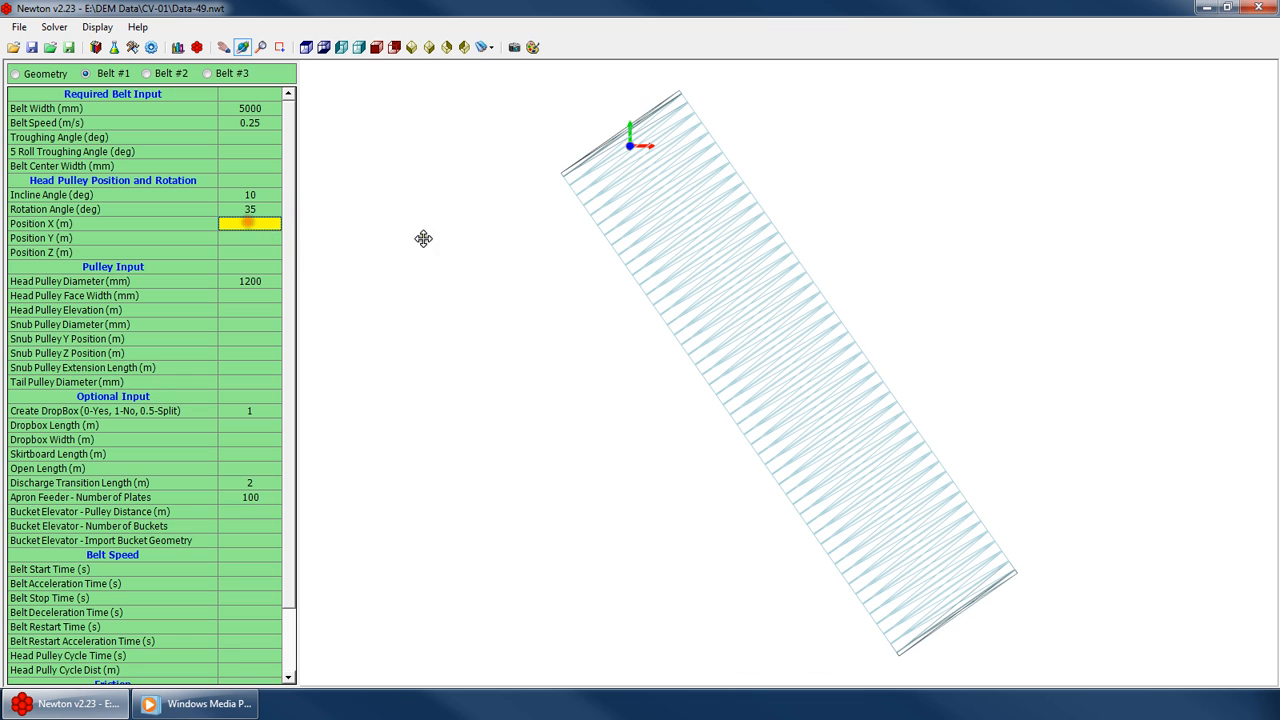
click(430, 48)
click(252, 196)
key(Delete)
click(259, 209)
key(Delete)
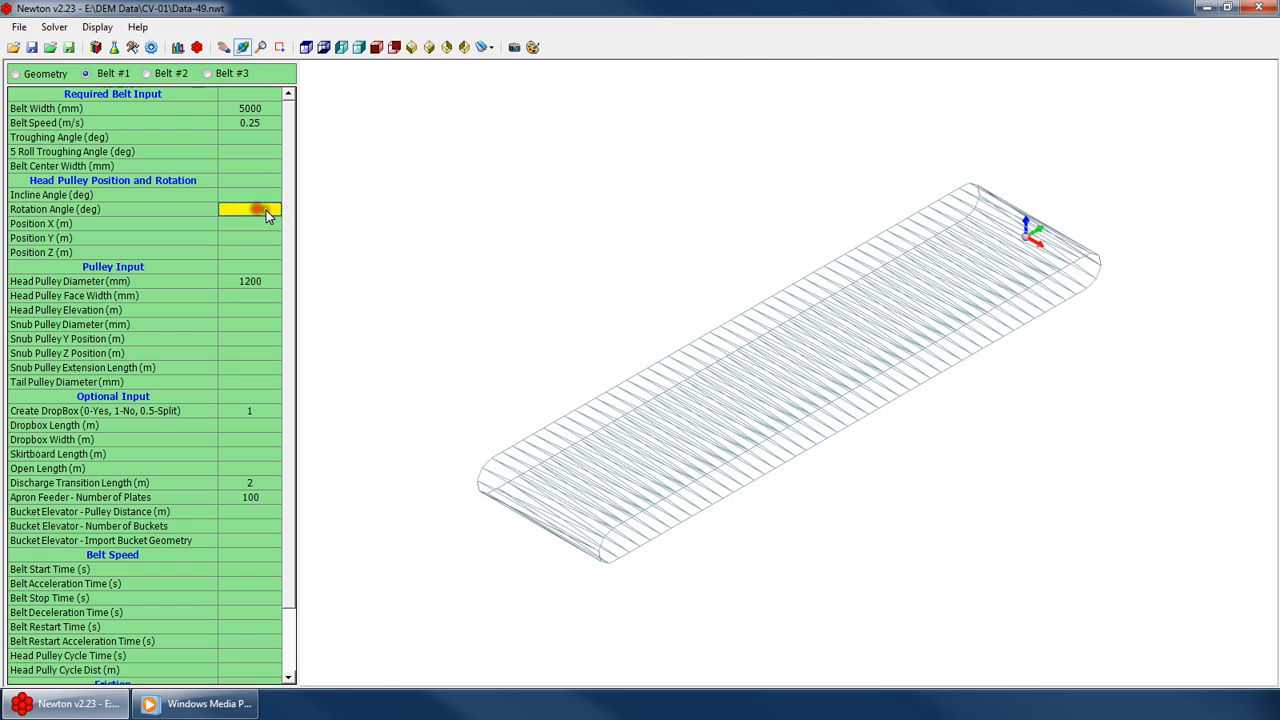
Set the head pulley position X to 1 m, Y to 2 m and Z to 3 m
click(255, 227)
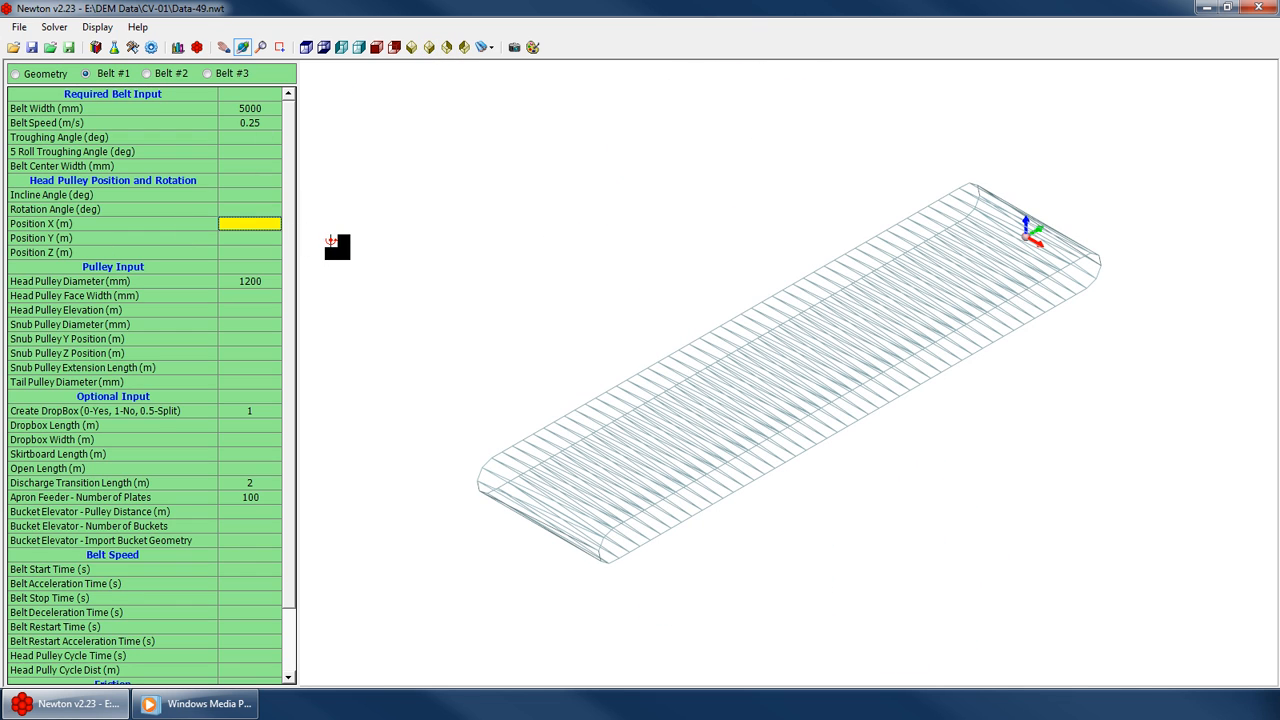
text(1)
key(Return)
text(2)
key(Return)
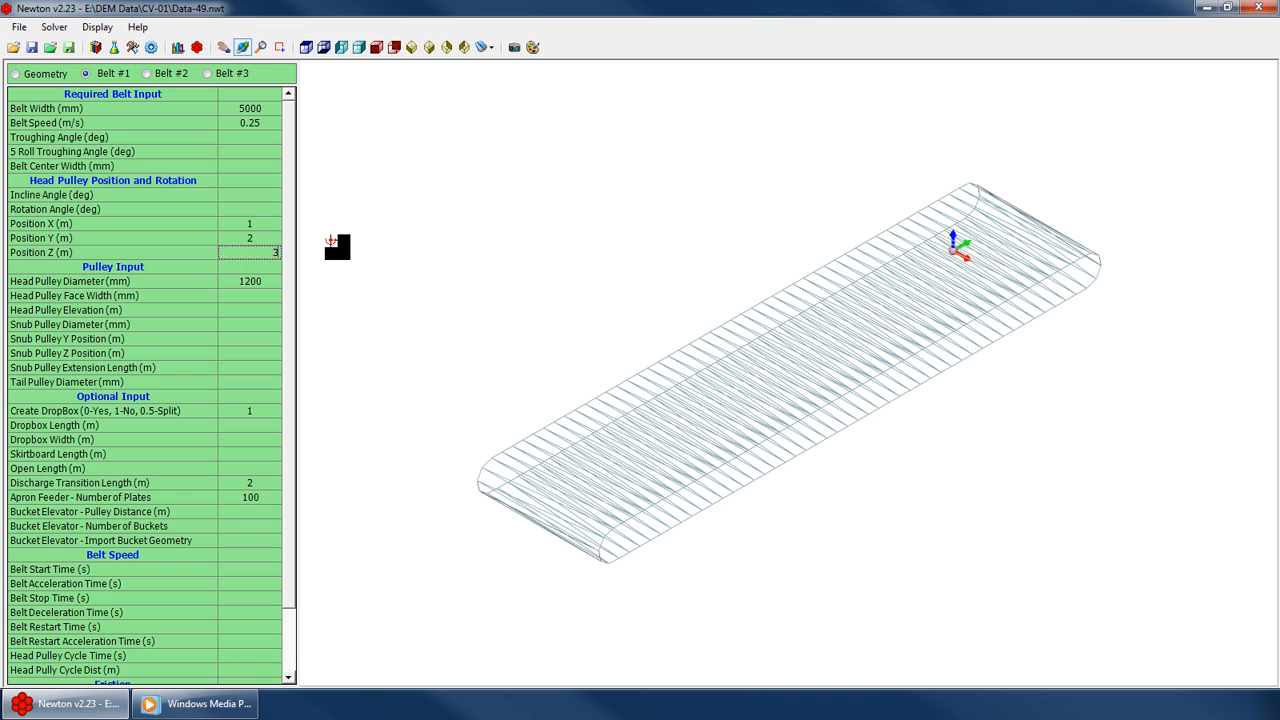
Clear the head pulley position X, Y and Z values
drag(840, 349, 918, 324)
click(257, 240)
key(Delete)
click(259, 255)
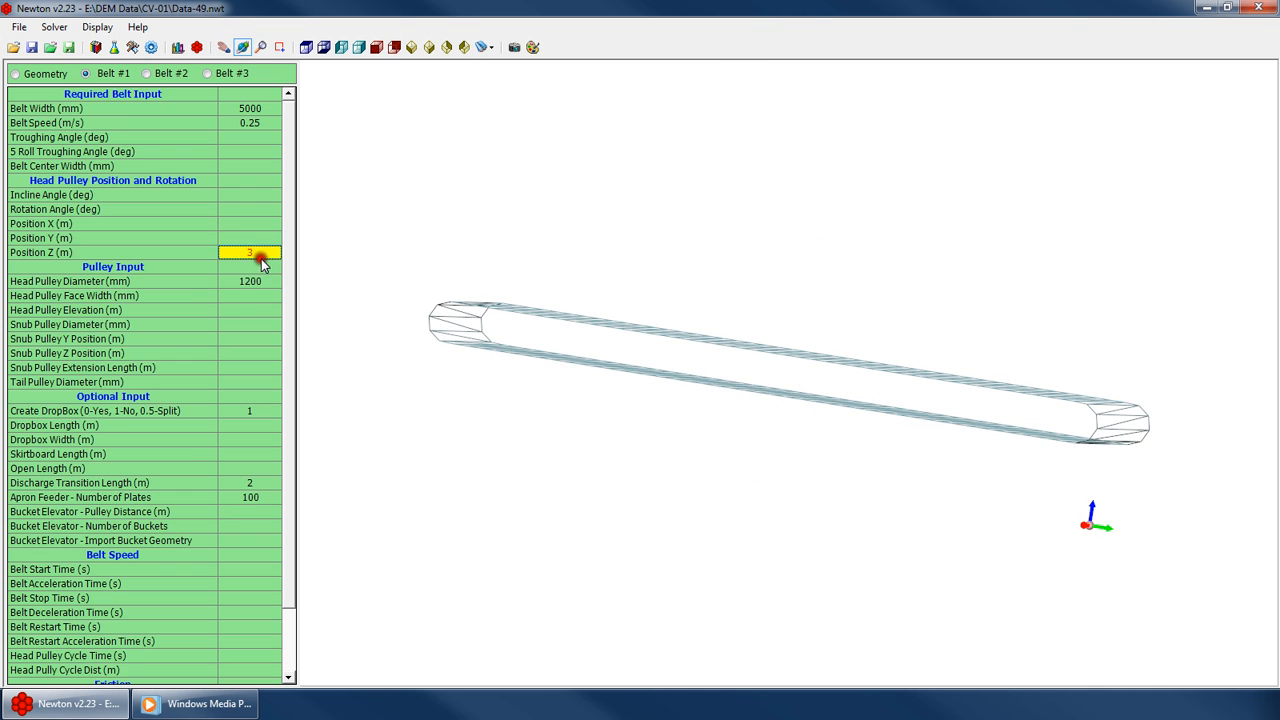
key(Delete)
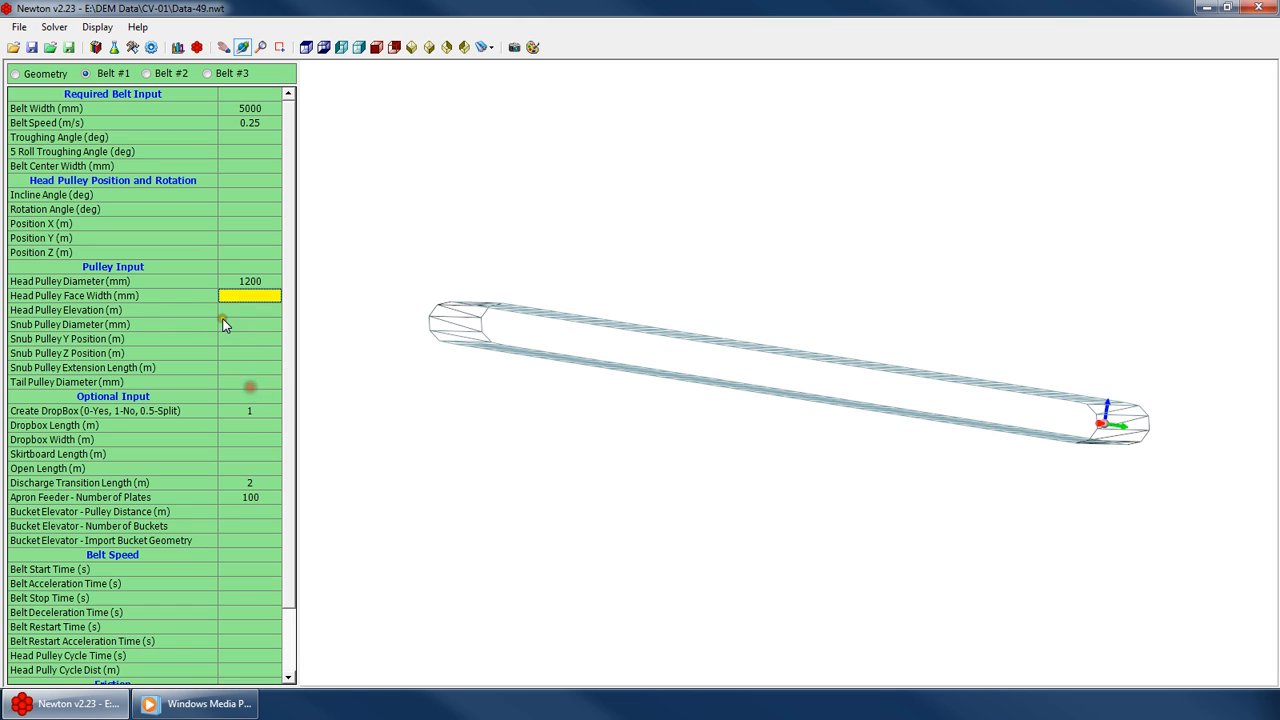
key(Down)
key(Down)
key(Down)
key(Down)
click(236, 296)
click(240, 310)
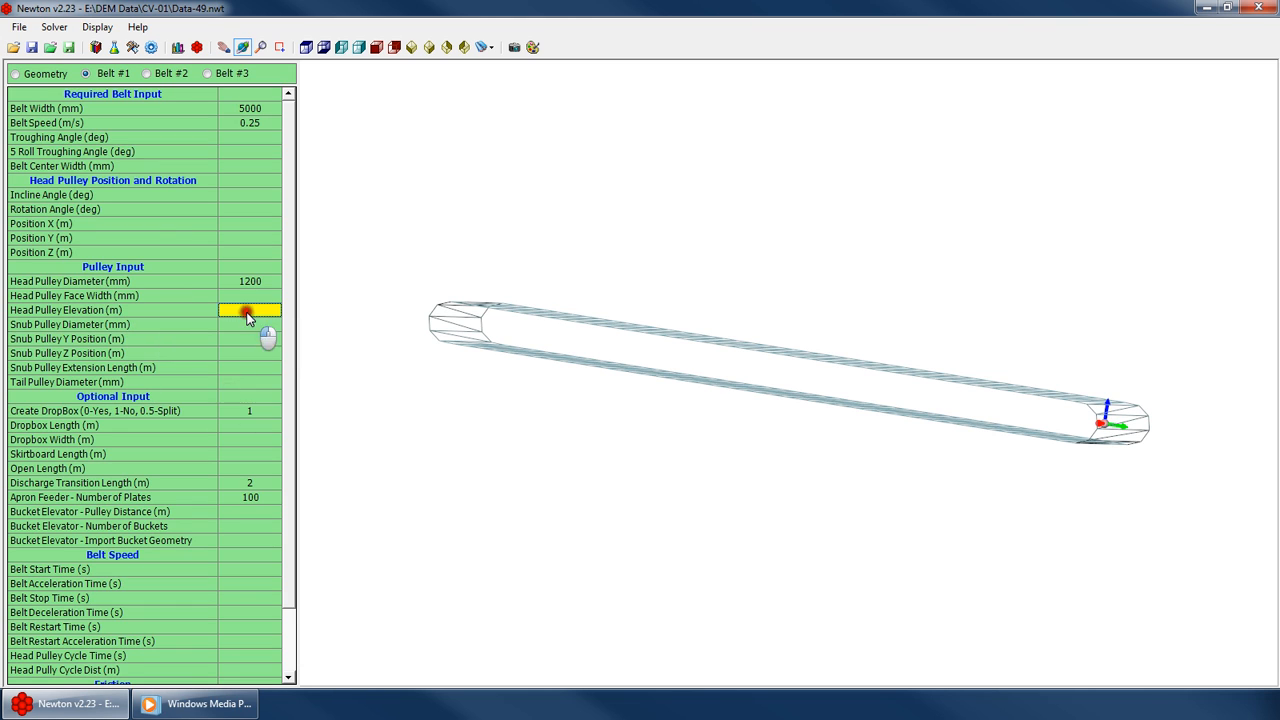
click(238, 296)
click(272, 285)
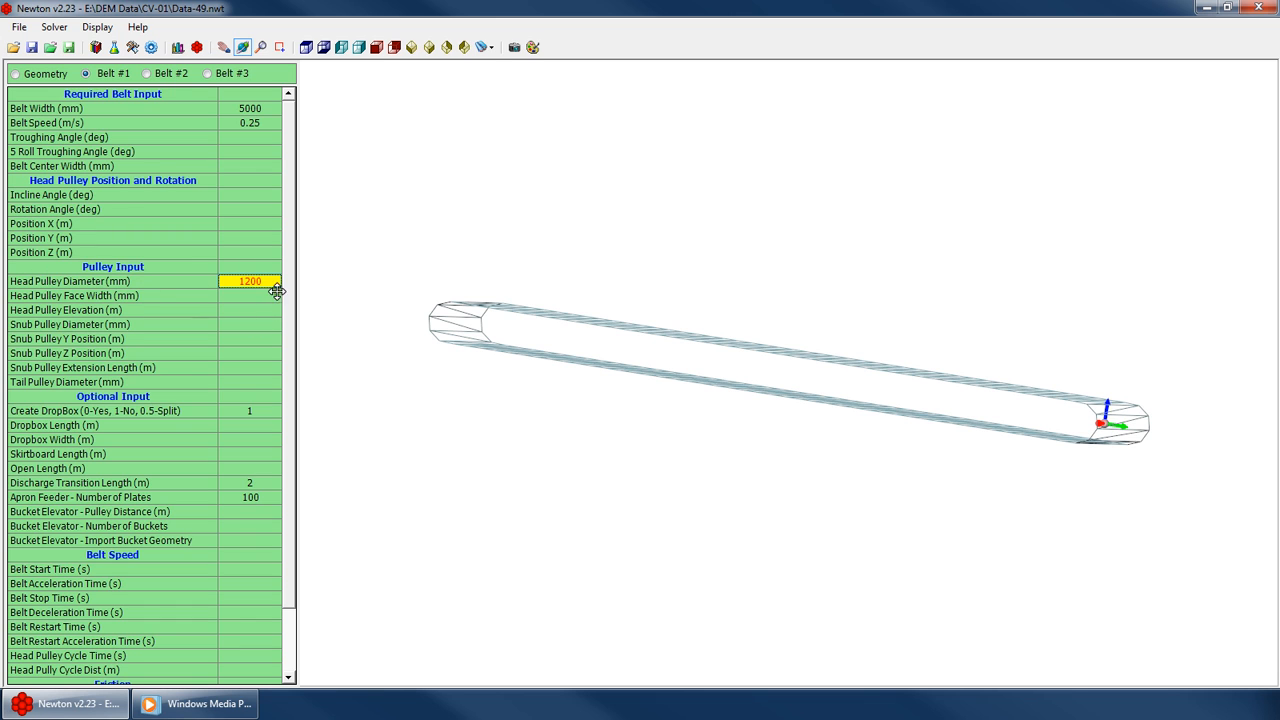
mouse_move(966, 386)
mouse_down()
mouse_move(974, 417)
mouse_move(974, 378)
mouse_up()
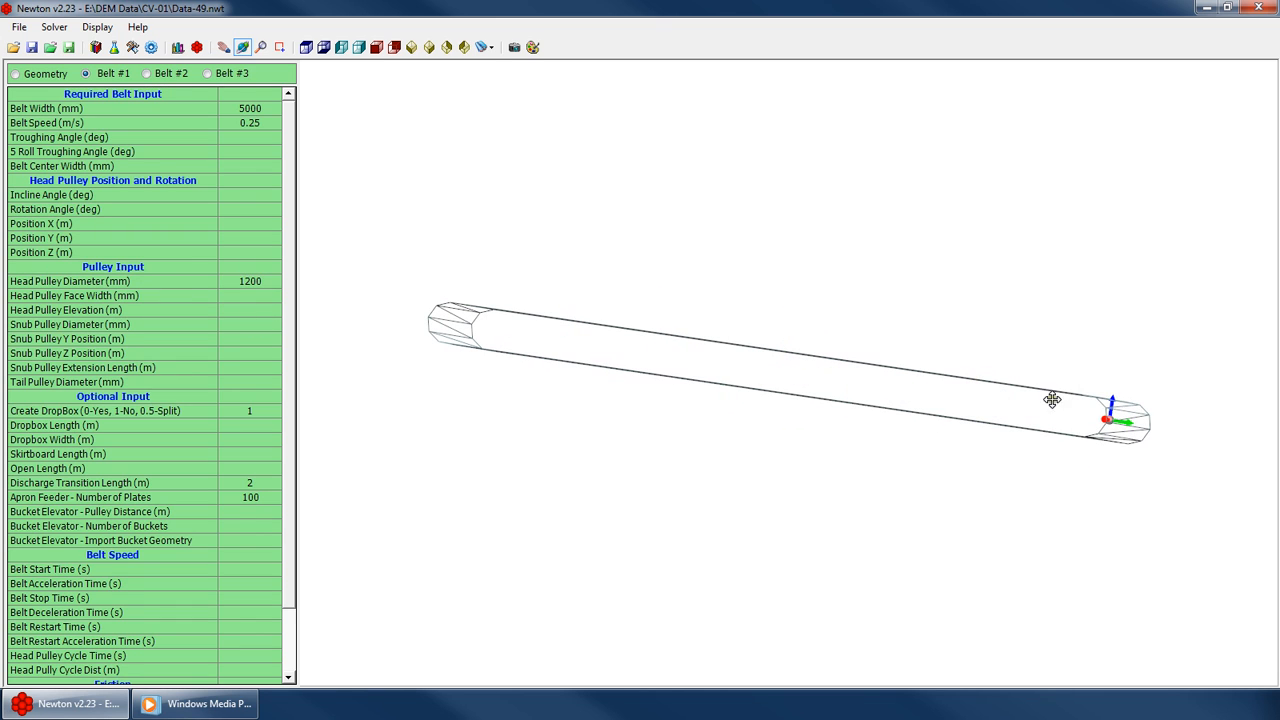
drag(778, 329, 641, 403)
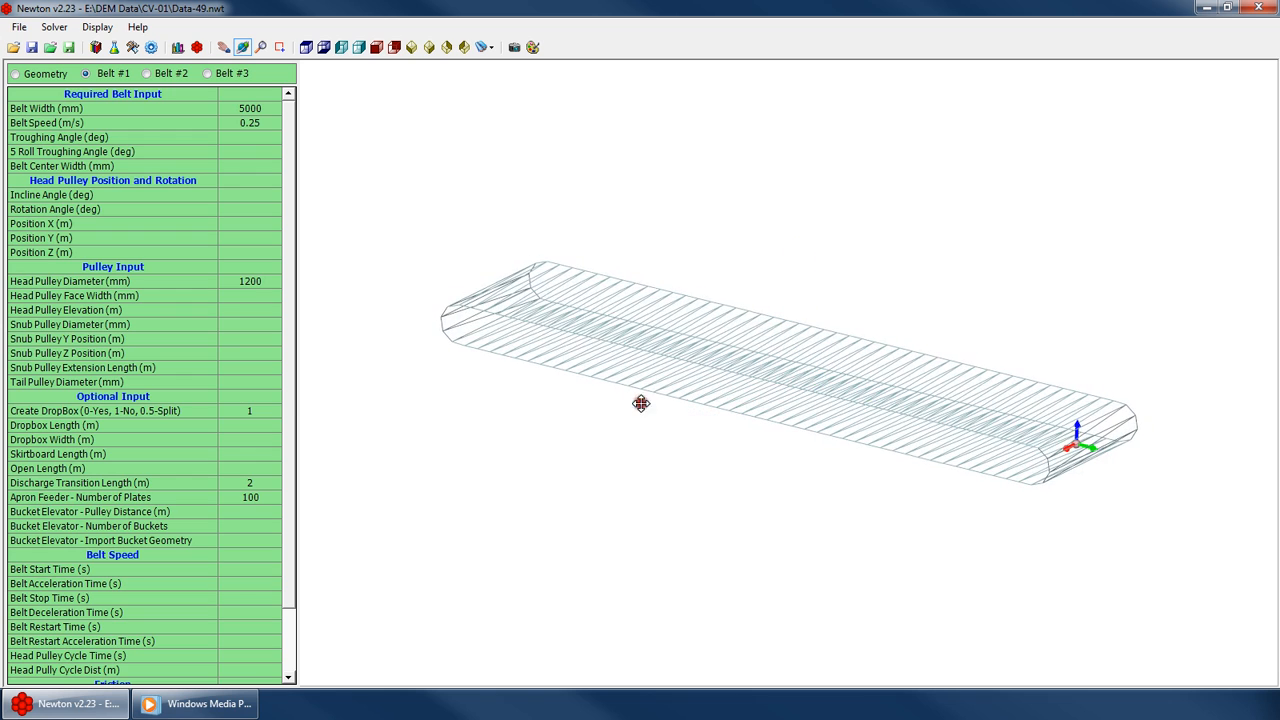
Examine the dropbox, skirtboard and open length input cells under Optional Input
drag(294, 326, 294, 406)
click(244, 352)
key(Up)
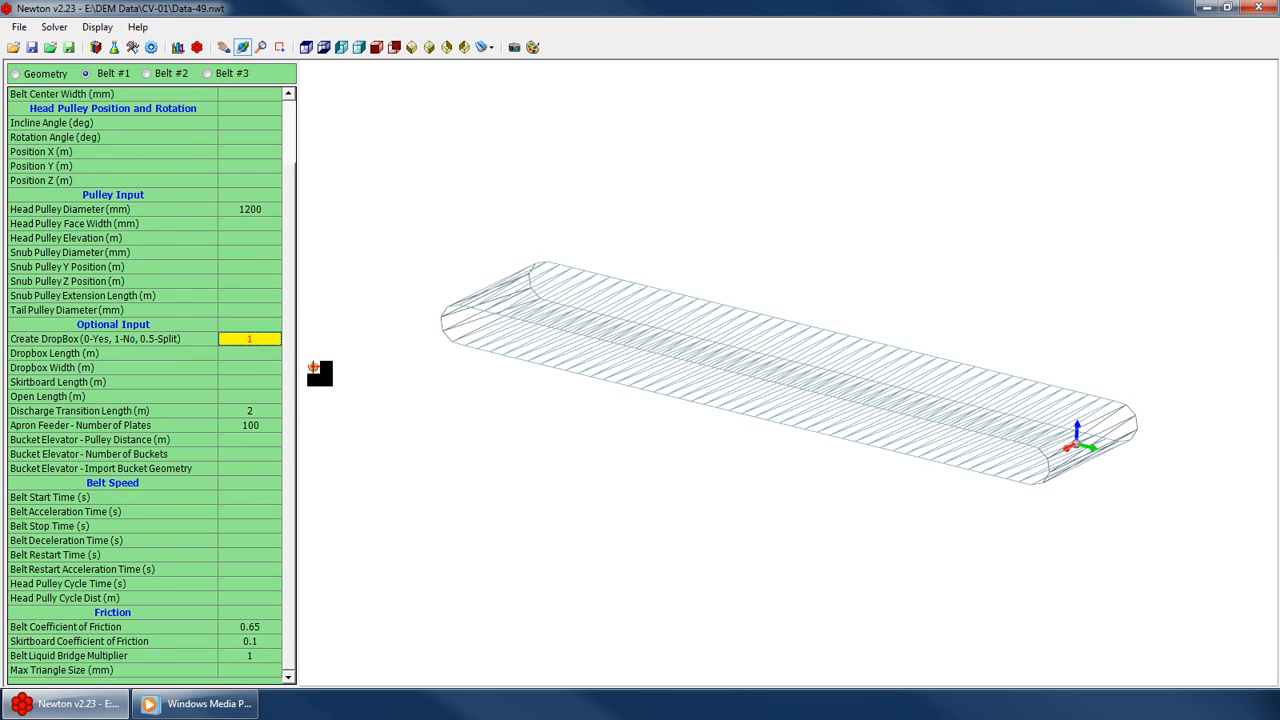
key(Down)
key(Down)
click(256, 379)
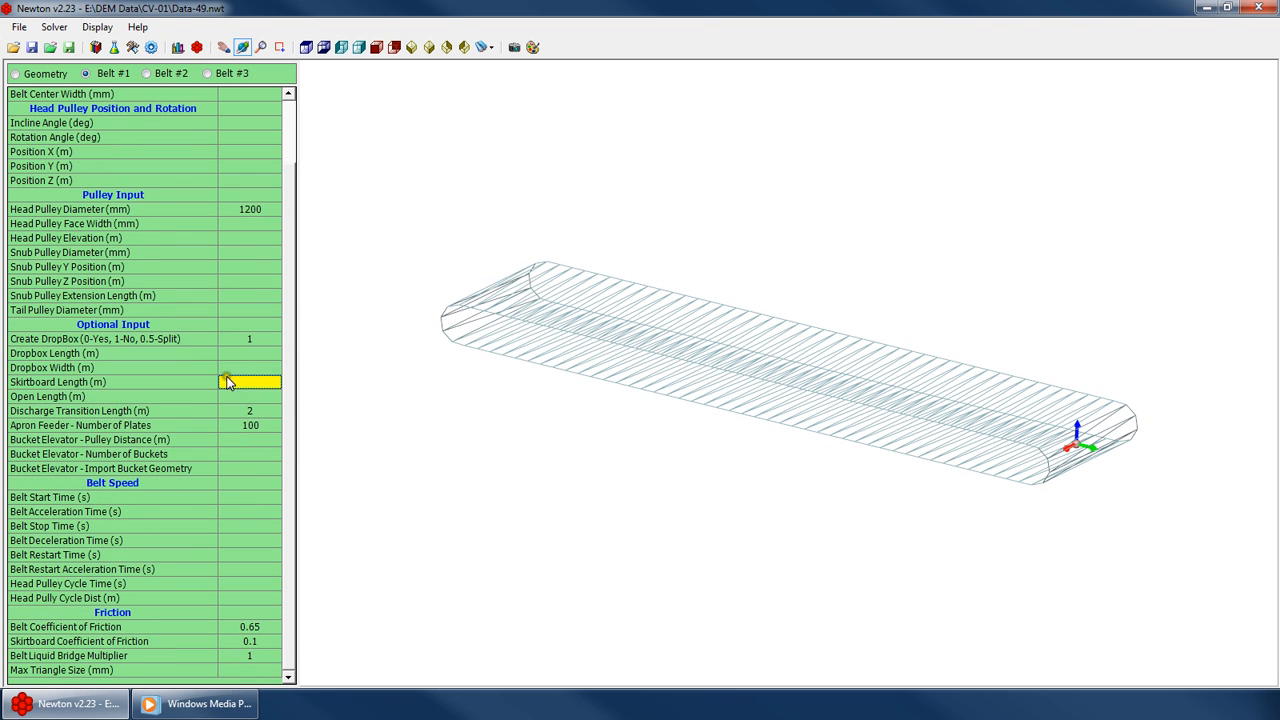
click(250, 355)
click(272, 368)
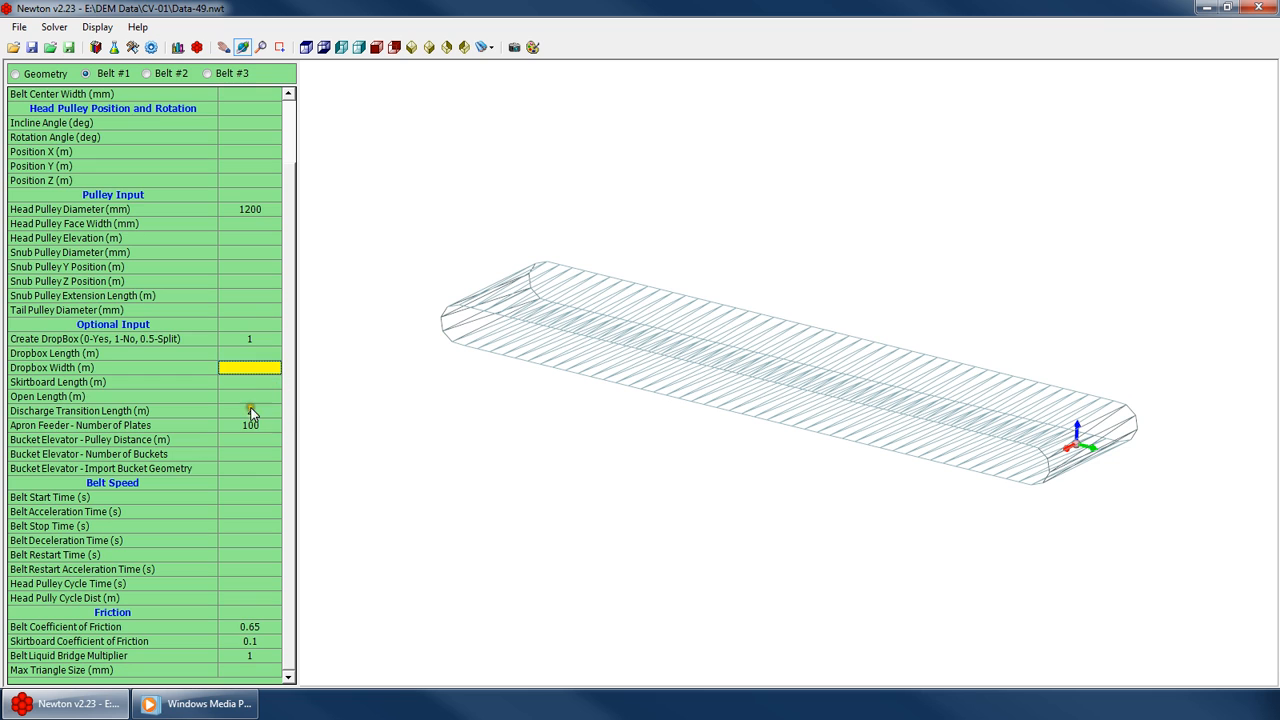
click(270, 382)
click(270, 397)
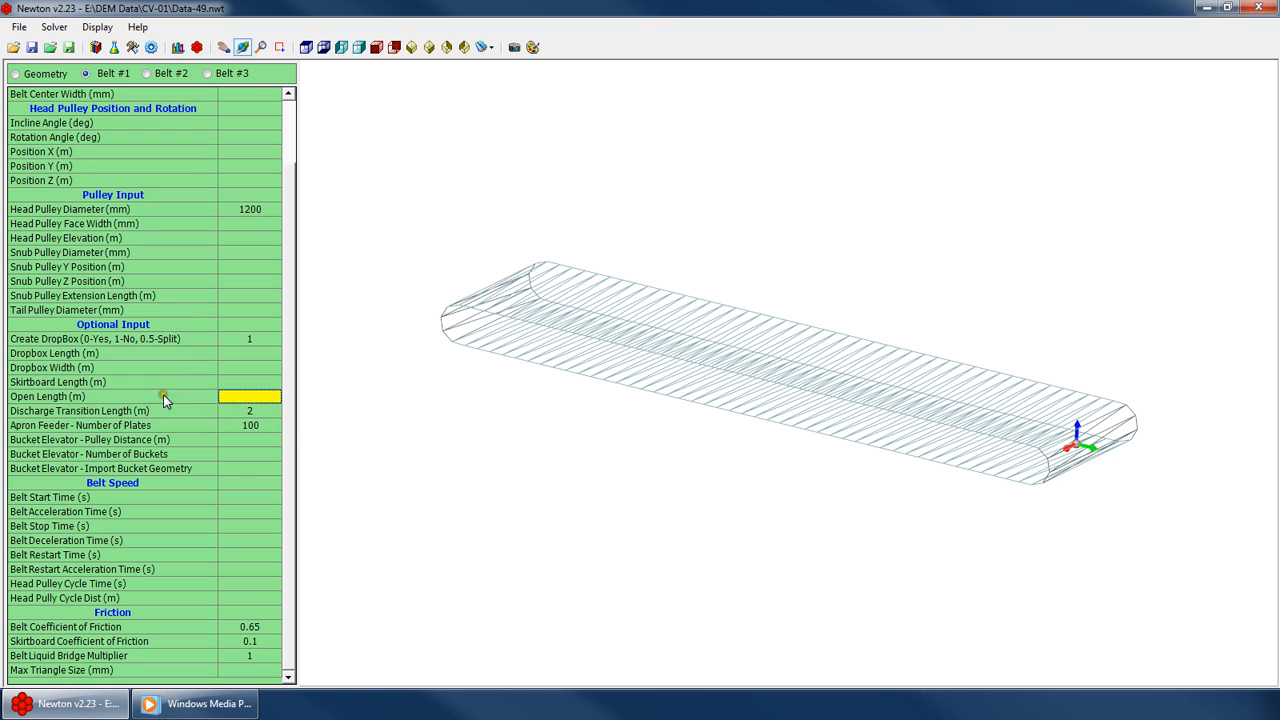
drag(833, 372, 697, 383)
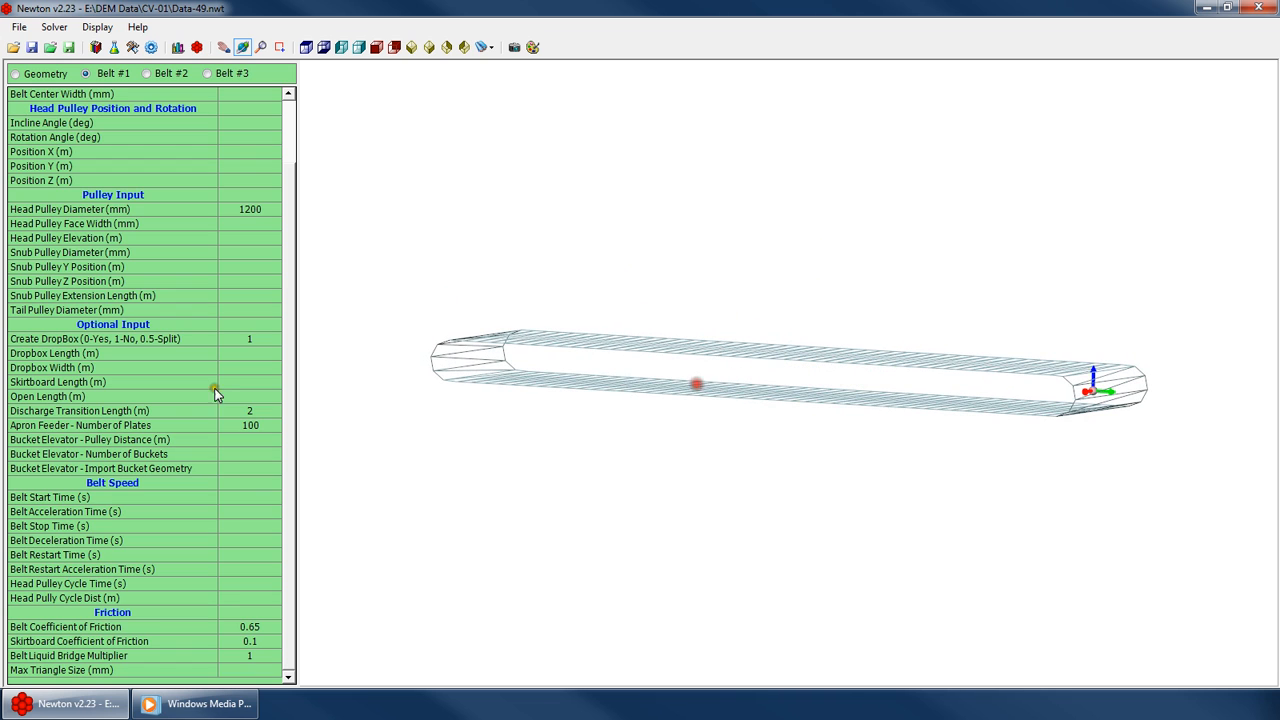
click(257, 408)
key(Up)
key(Up)
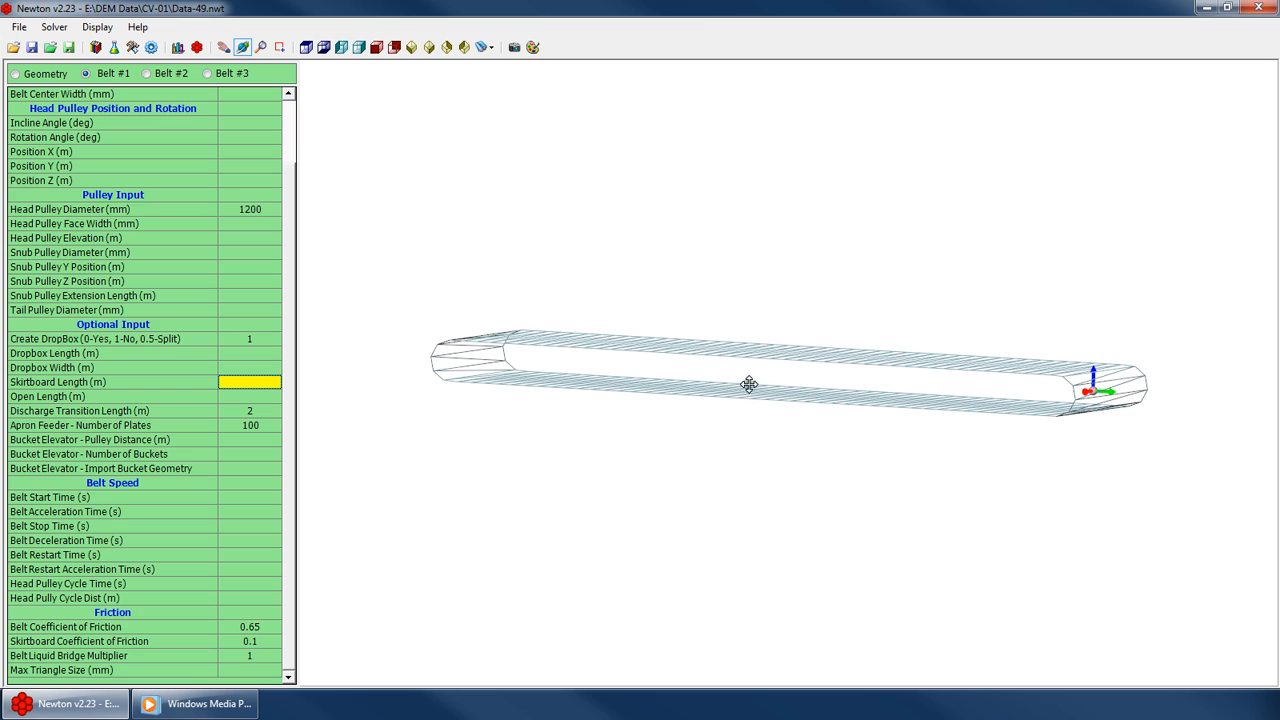
key(Up)
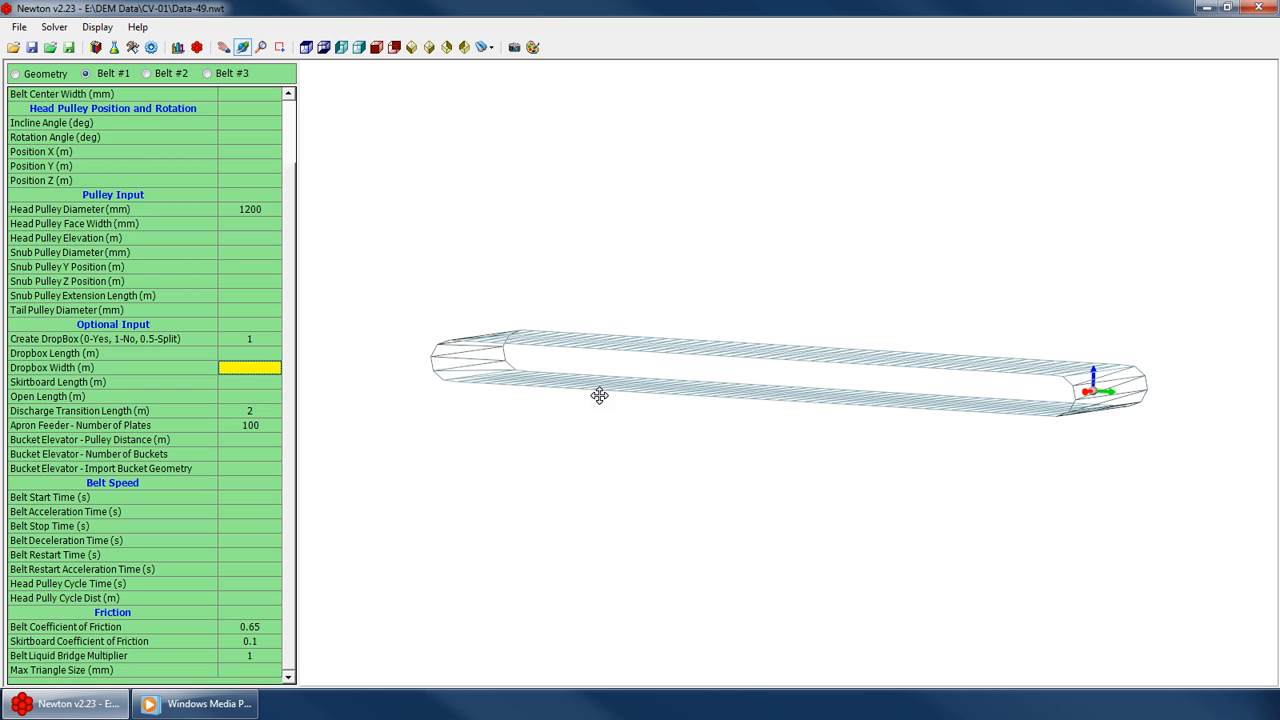
key(Up)
key(Down)
key(Up)
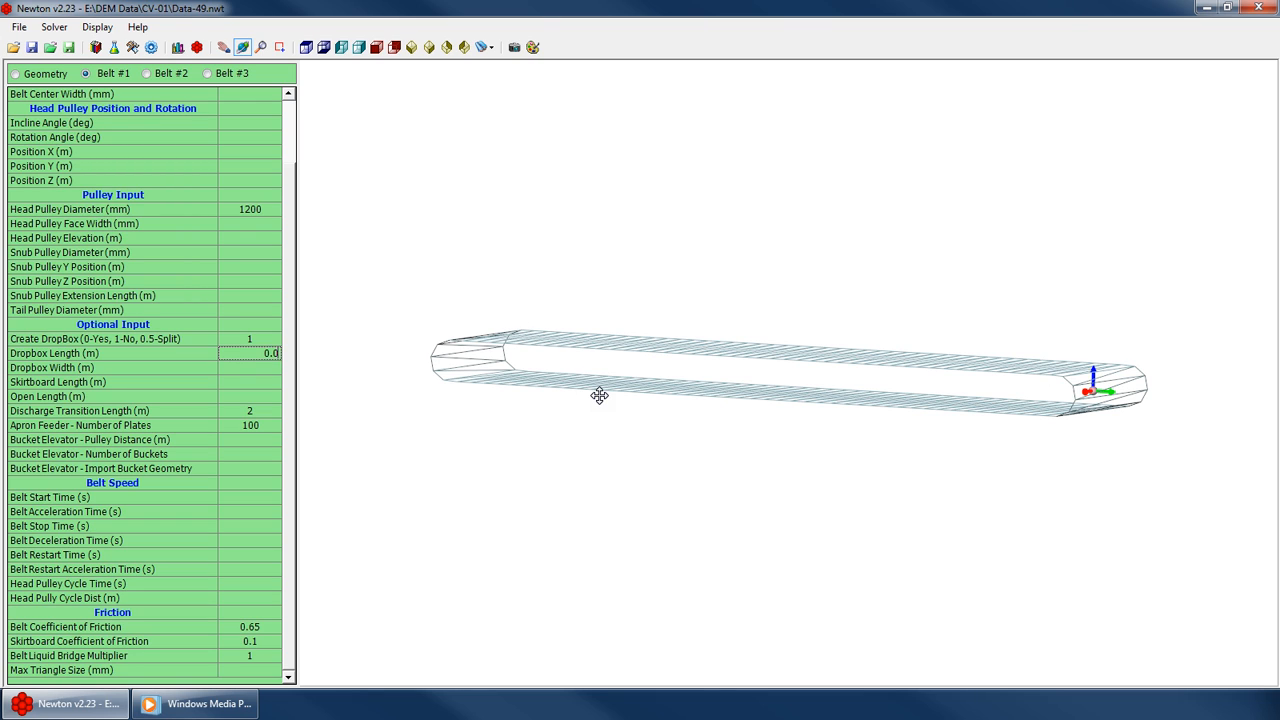
Set the dropbox length and dropbox width to 0.0001 m
text(0.001)
key(Return)
key(Down)
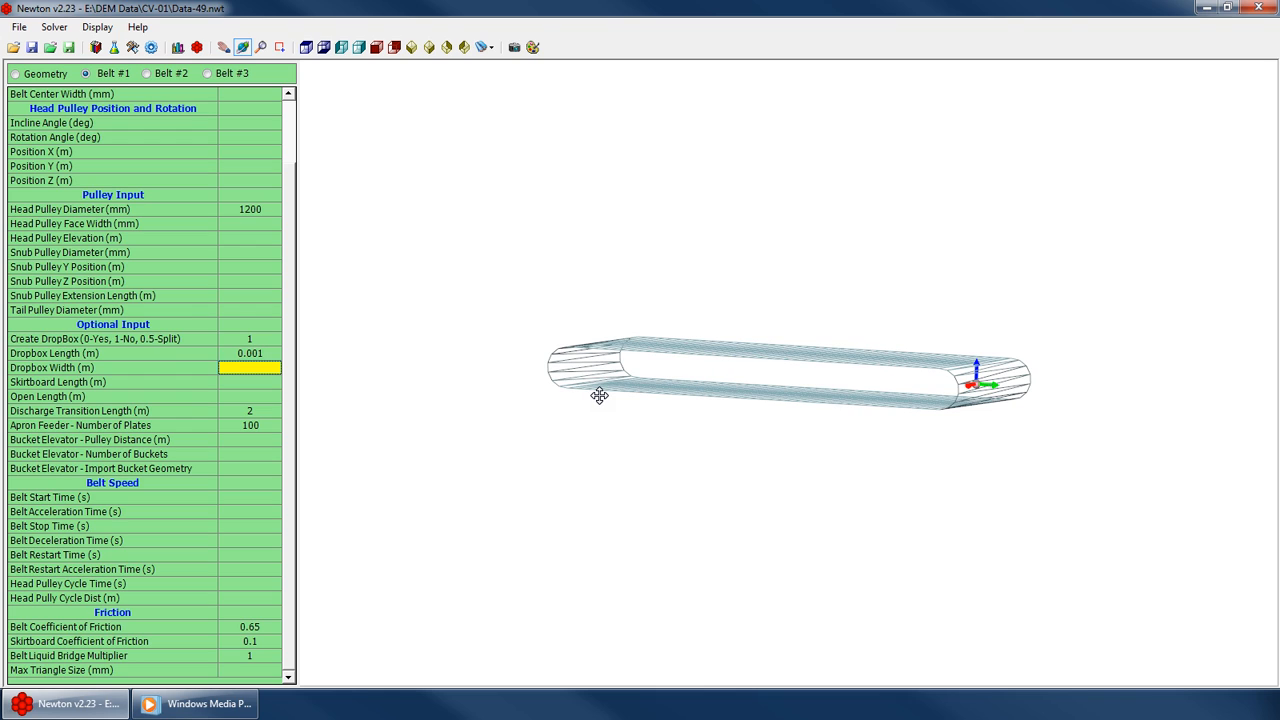
text(0.0001)
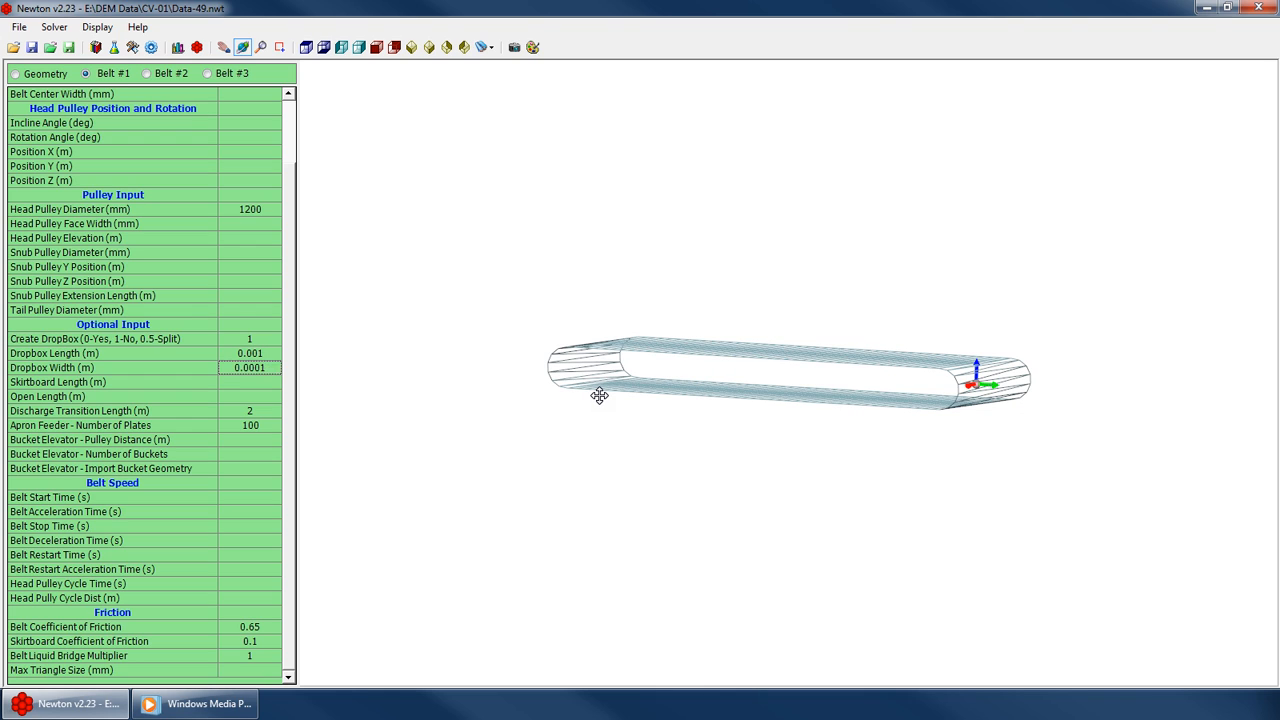
key(Up)
text(0.)
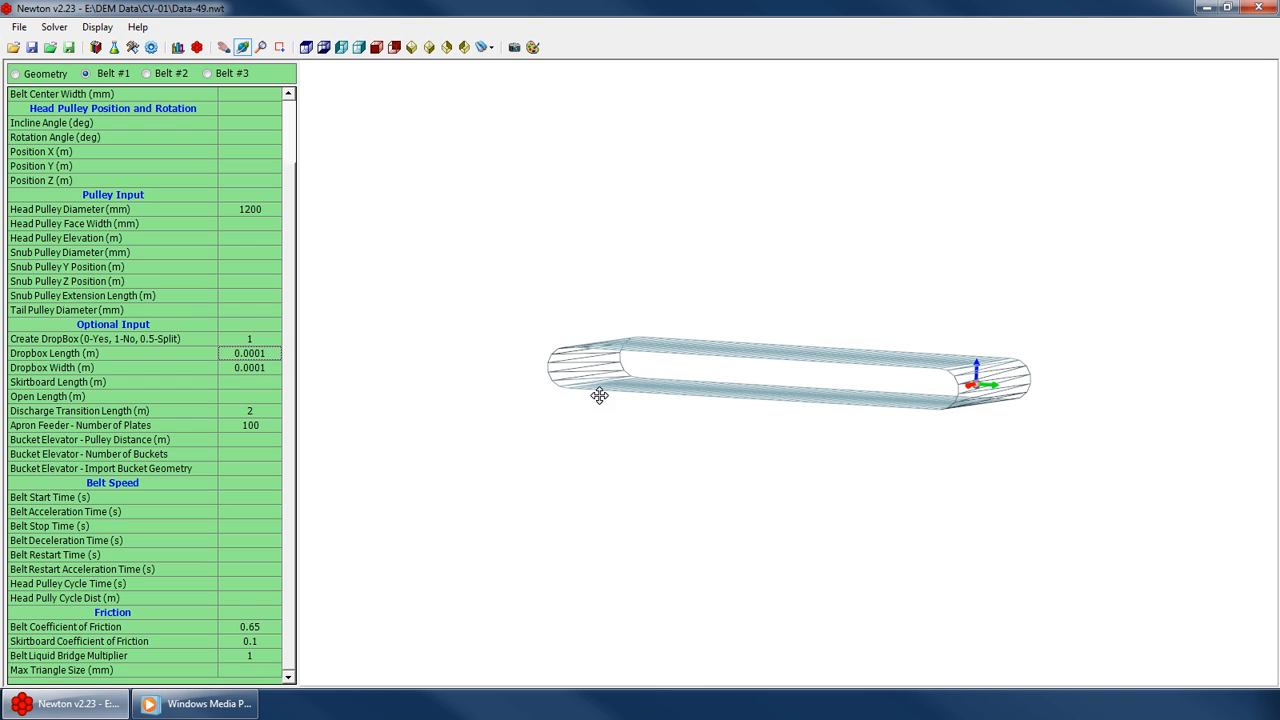
Set the skirtboard length and open length to 0.0001 m
key(Down)
key(Down)
text(00.0001)
key(Return)
key(Down)
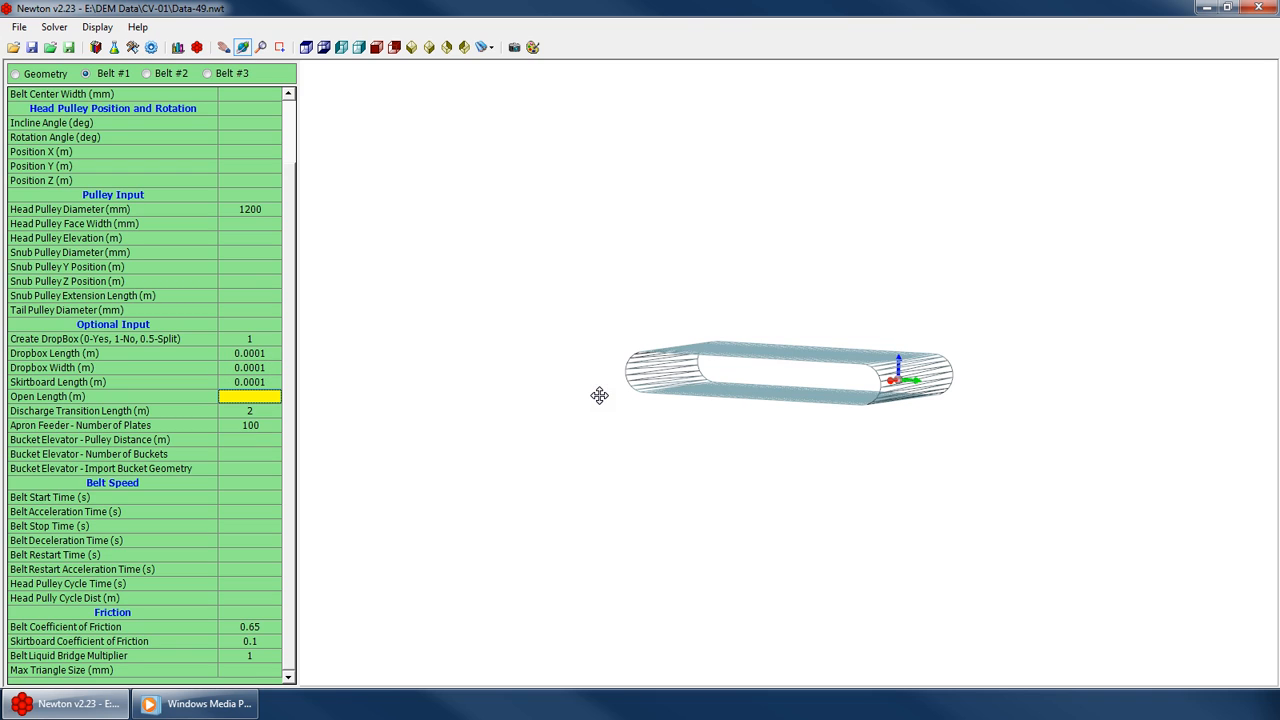
text(0.0001)
key(Return)
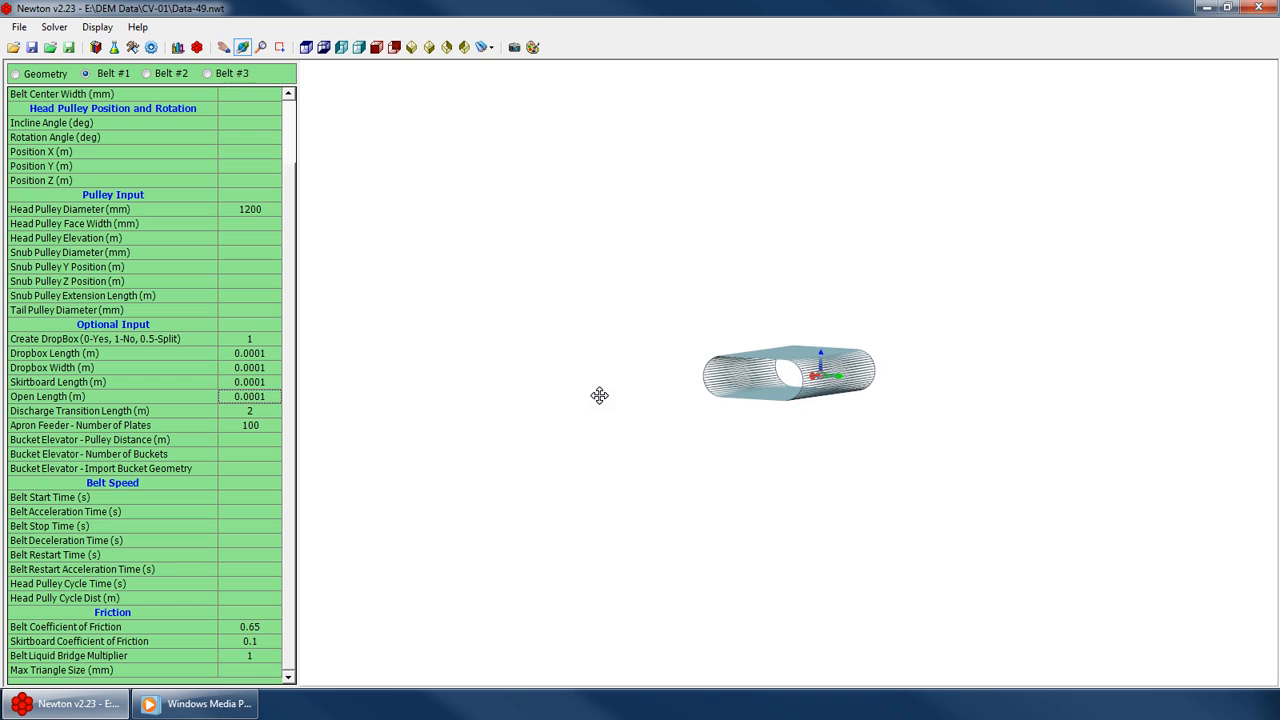
Set the discharge transition length to 0.0001 m
key(Down)
text(0.0001)
key(Return)
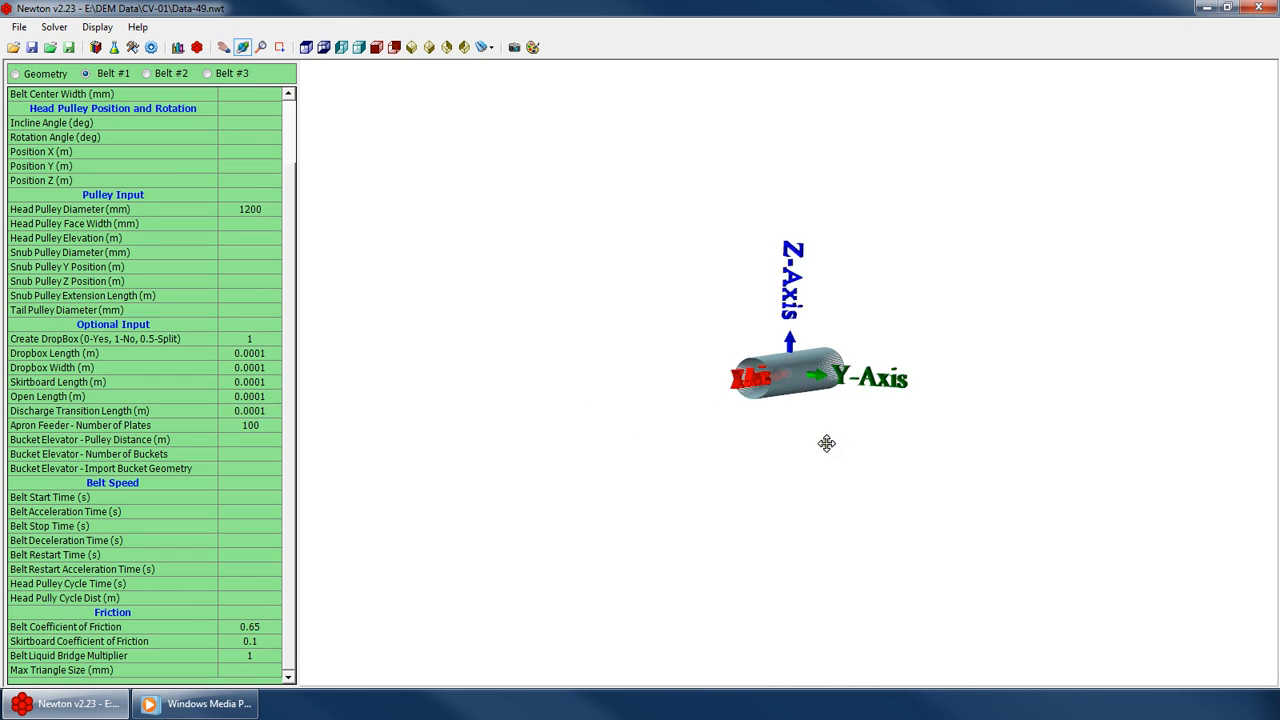
Set Belt #1's open length to 10 m, stepping through 5, 6 and 7 m first
drag(889, 443, 774, 369)
scroll(726, 331, up, 8)
mouse_move(730, 305)
mouse_down()
mouse_move(614, 334)
mouse_move(651, 337)
mouse_move(717, 297)
mouse_up()
scroll(783, 338, down, 5)
drag(783, 338, 713, 348)
scroll(702, 320, down, 3)
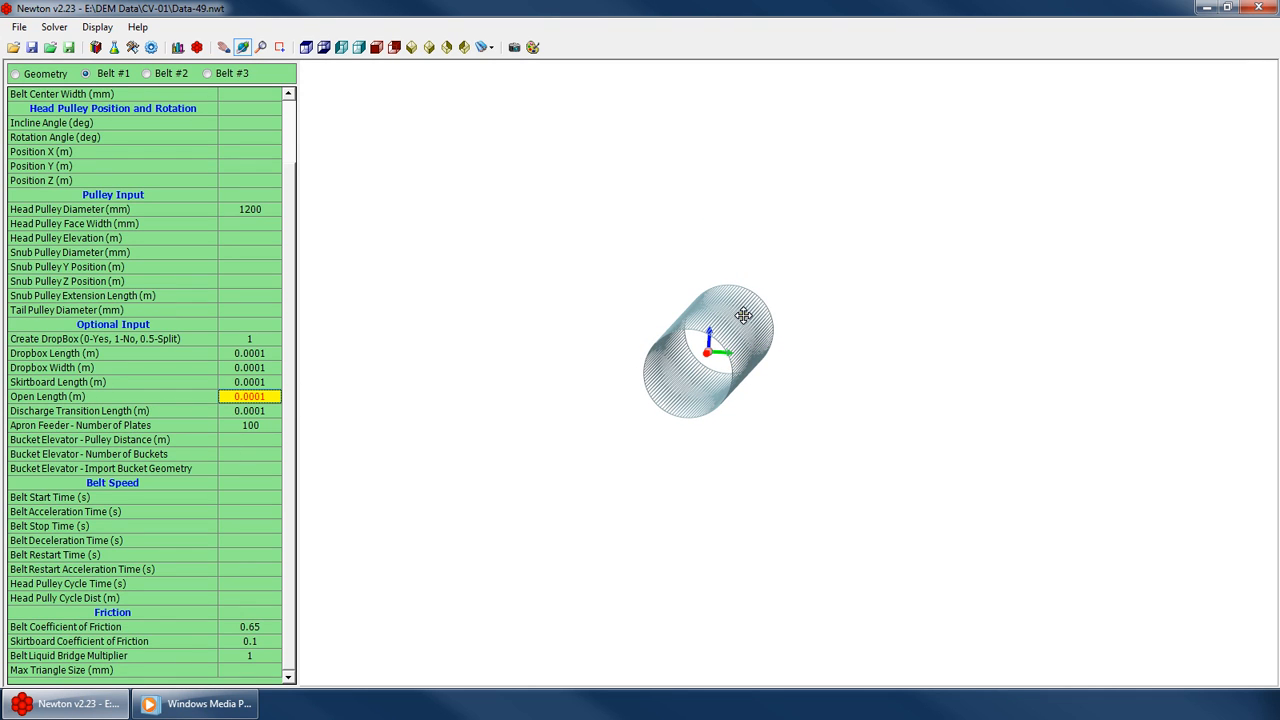
text(5)
key(Return)
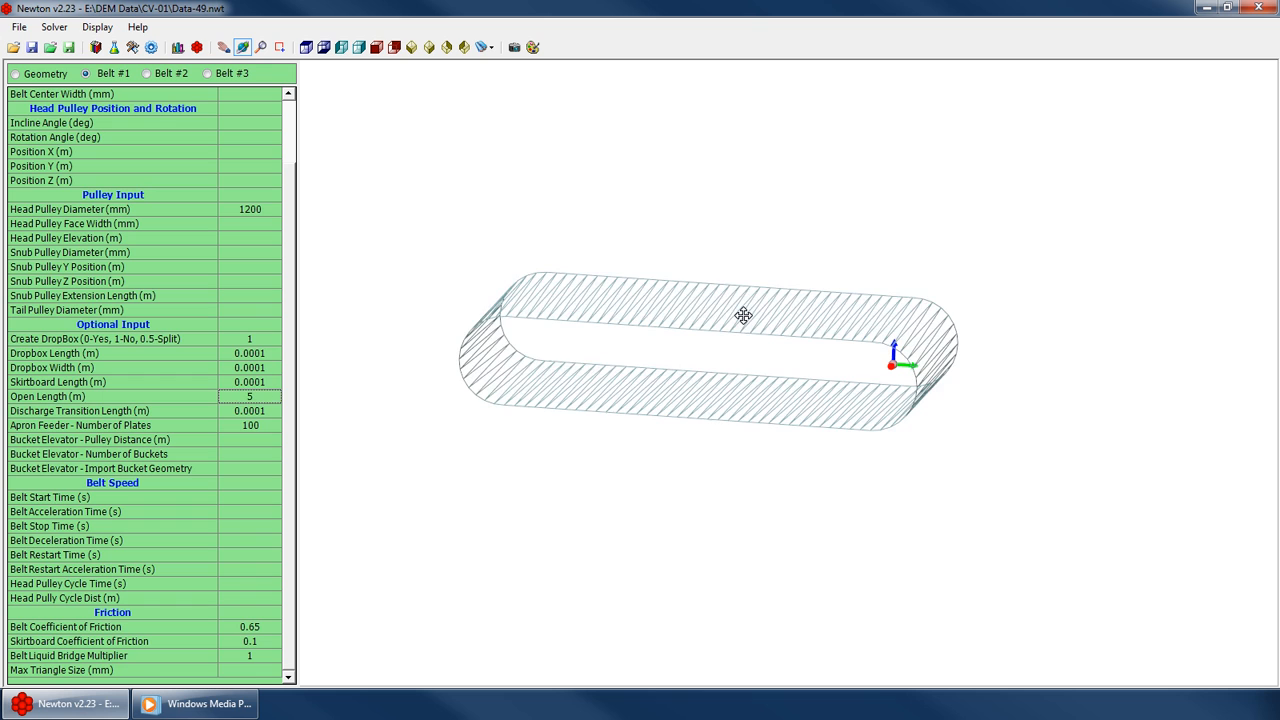
text(6)
key(Return)
text(7)
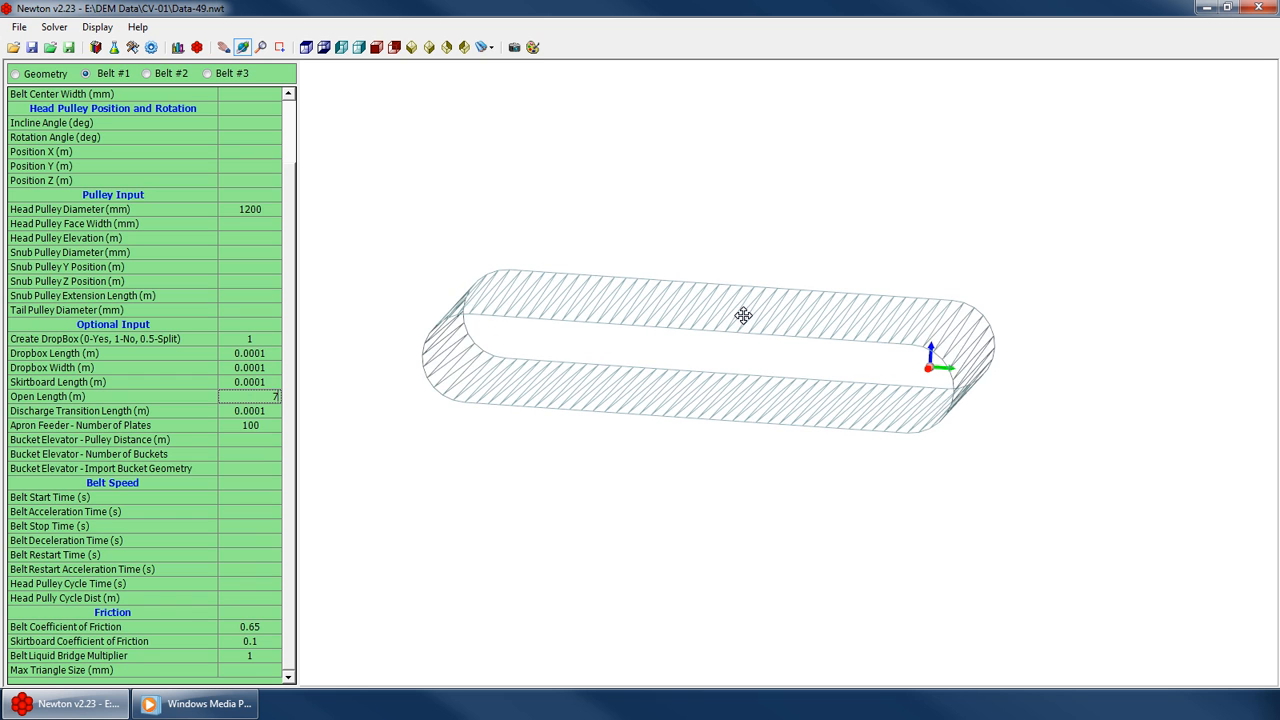
key(Return)
text(10)
key(Return)
Orbit the belt model and step through the Belt Speed input cells to examine them
drag(743, 315, 585, 423)
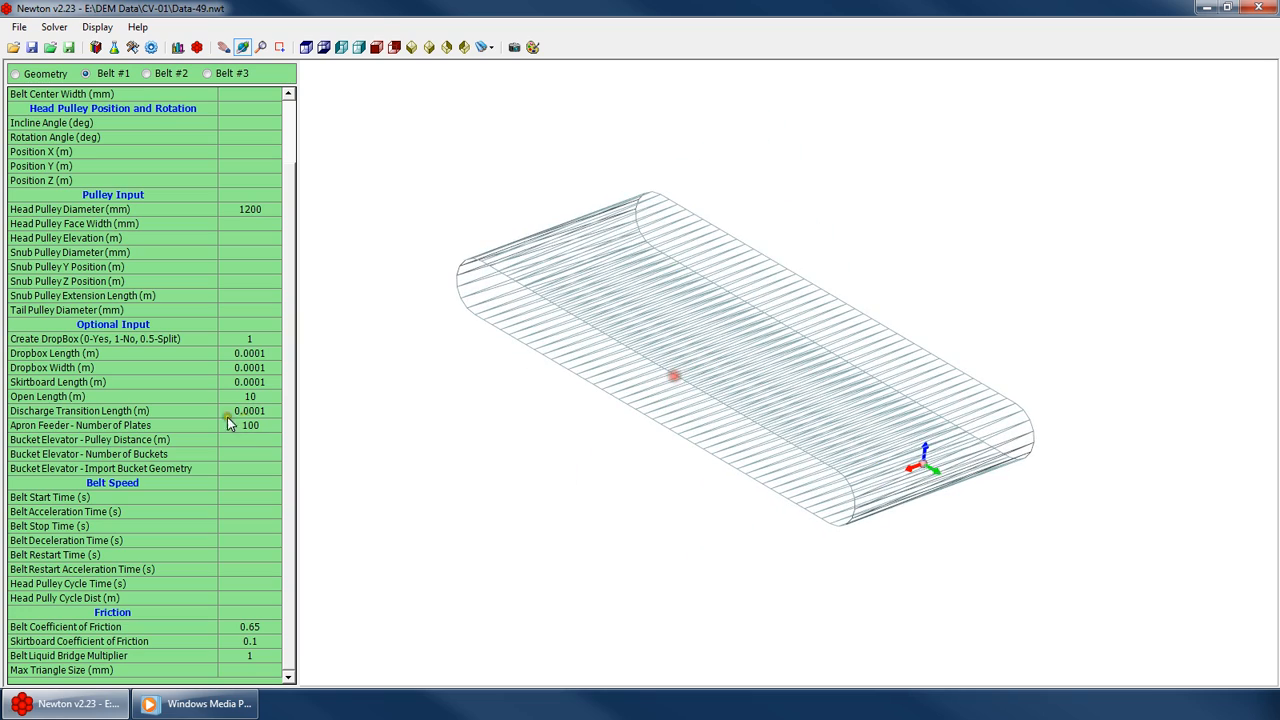
drag(780, 400, 923, 384)
drag(886, 440, 1072, 409)
click(262, 398)
click(262, 397)
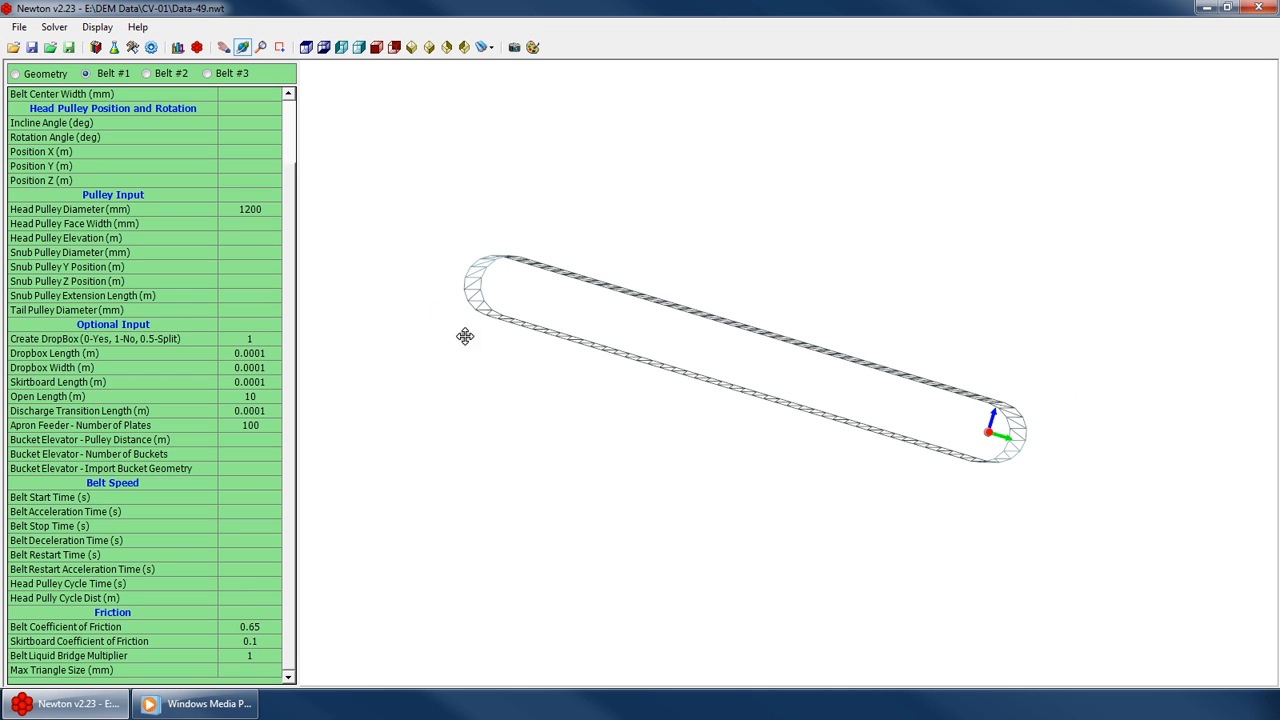
drag(634, 347, 405, 375)
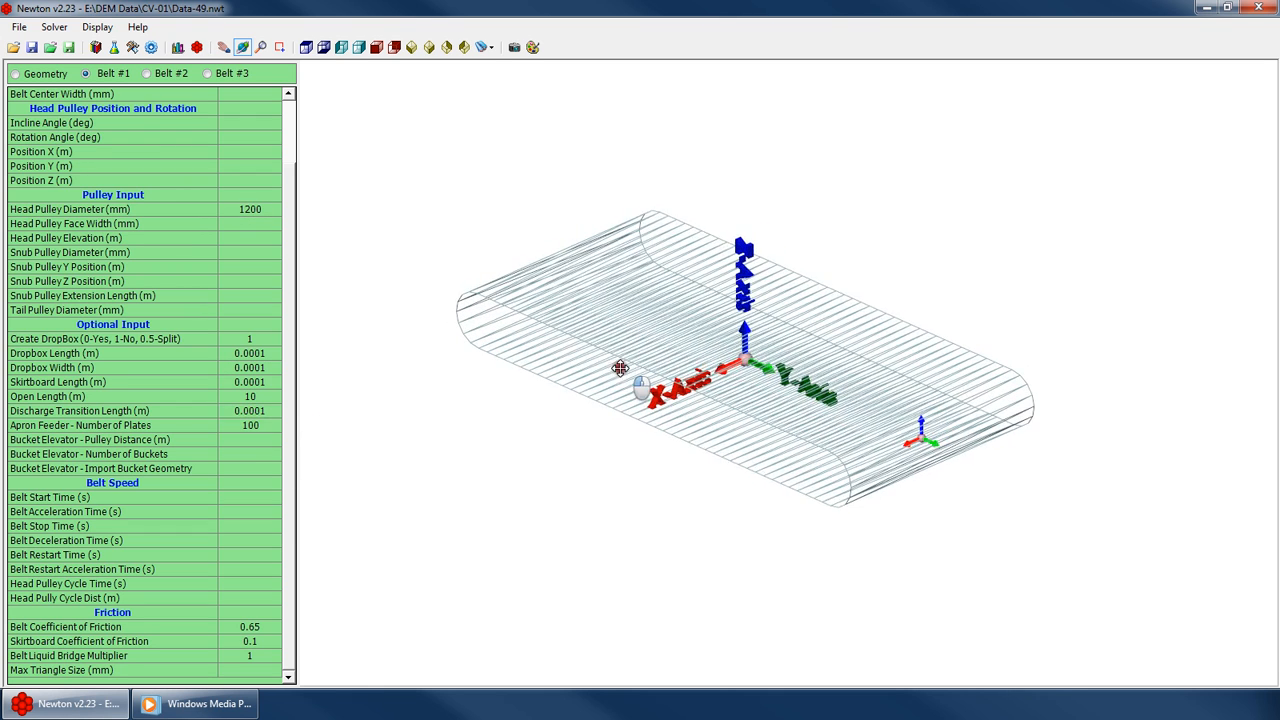
click(219, 502)
click(275, 528)
key(Down)
key(Down)
key(Down)
key(Down)
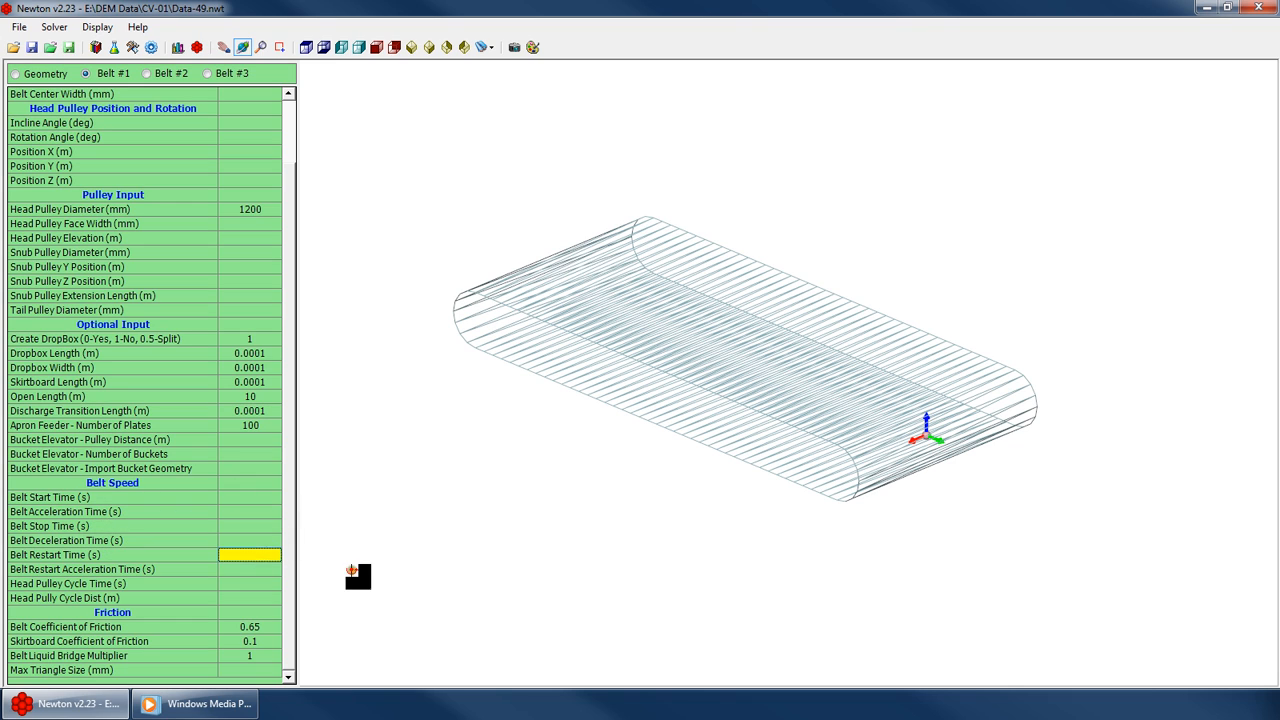
key(Up)
key(Up)
key(Up)
key(Up)
key(Up)
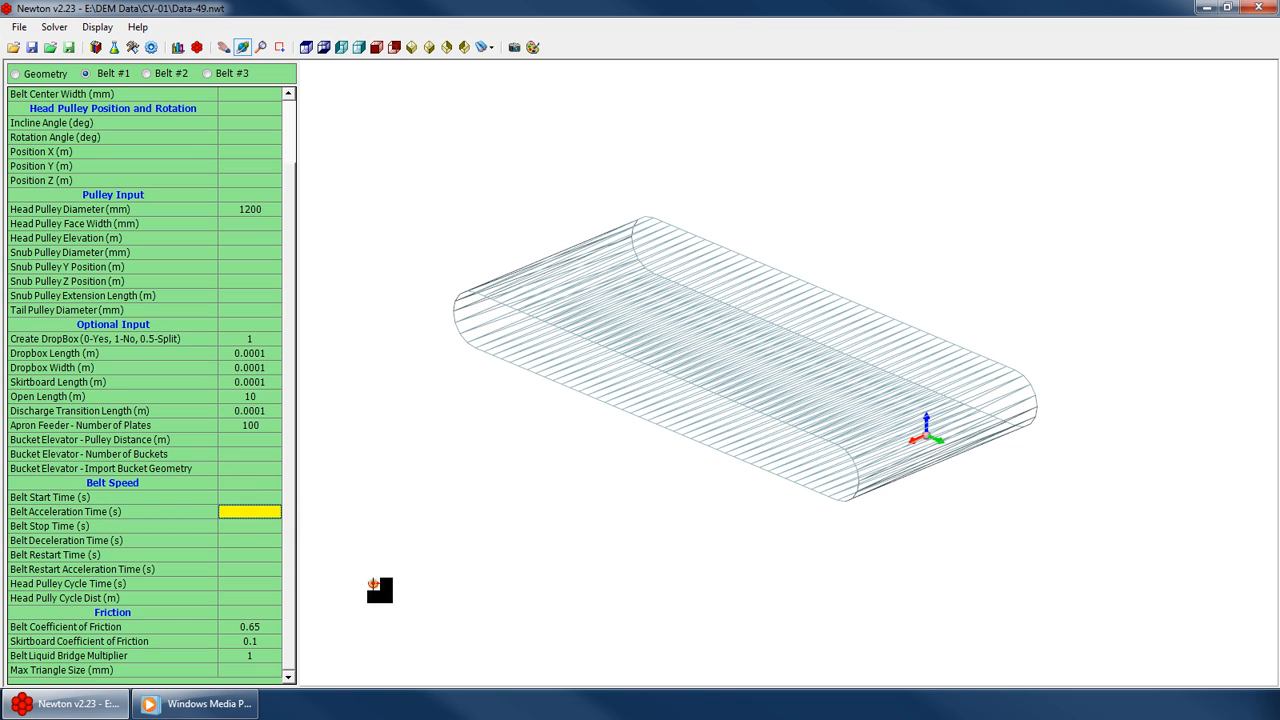
key(Down)
key(Down)
key(Down)
key(Down)
key(Down)
key(Down)
key(Up)
key(Down)
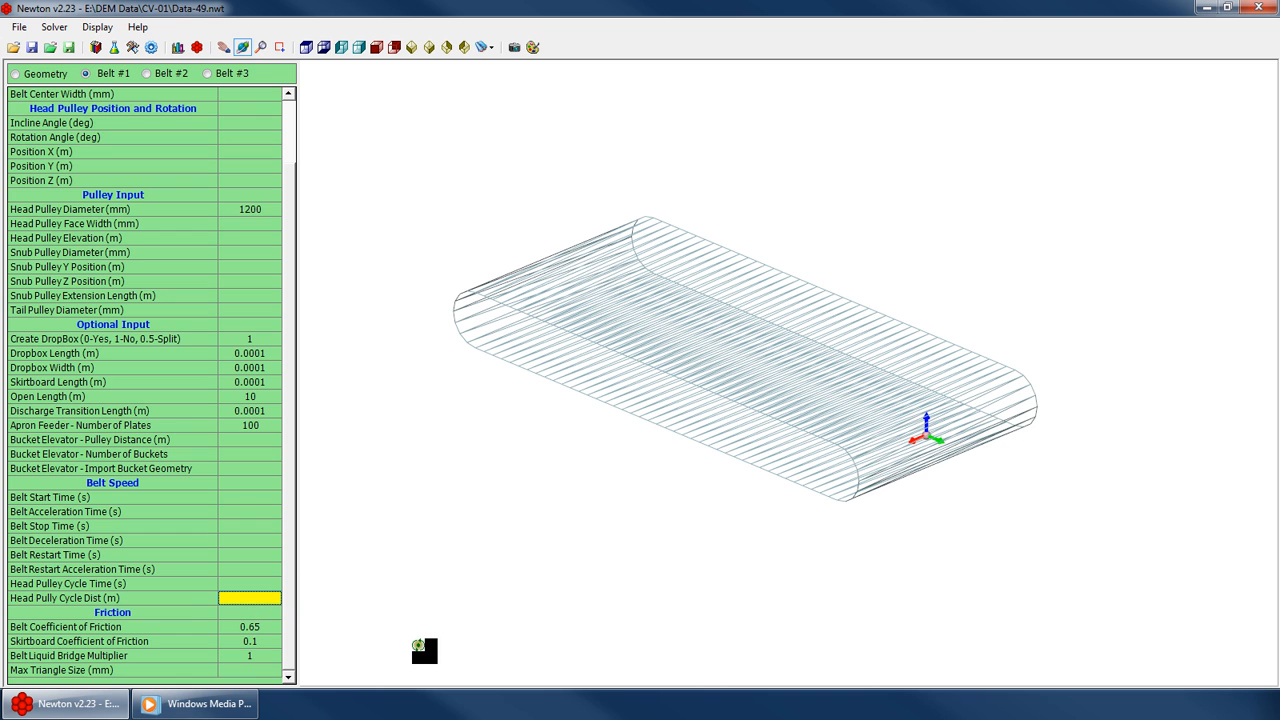
drag(768, 407, 877, 386)
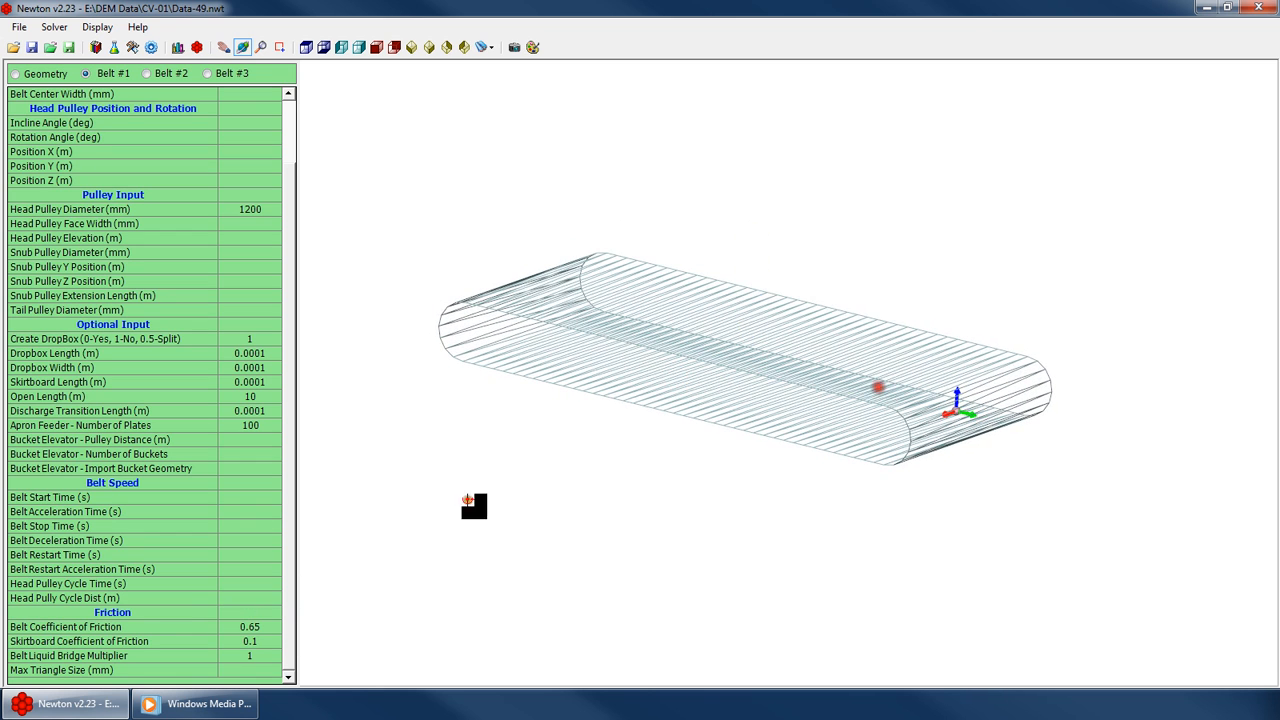
Set the max triangle size to 500 mm
click(243, 611)
click(264, 624)
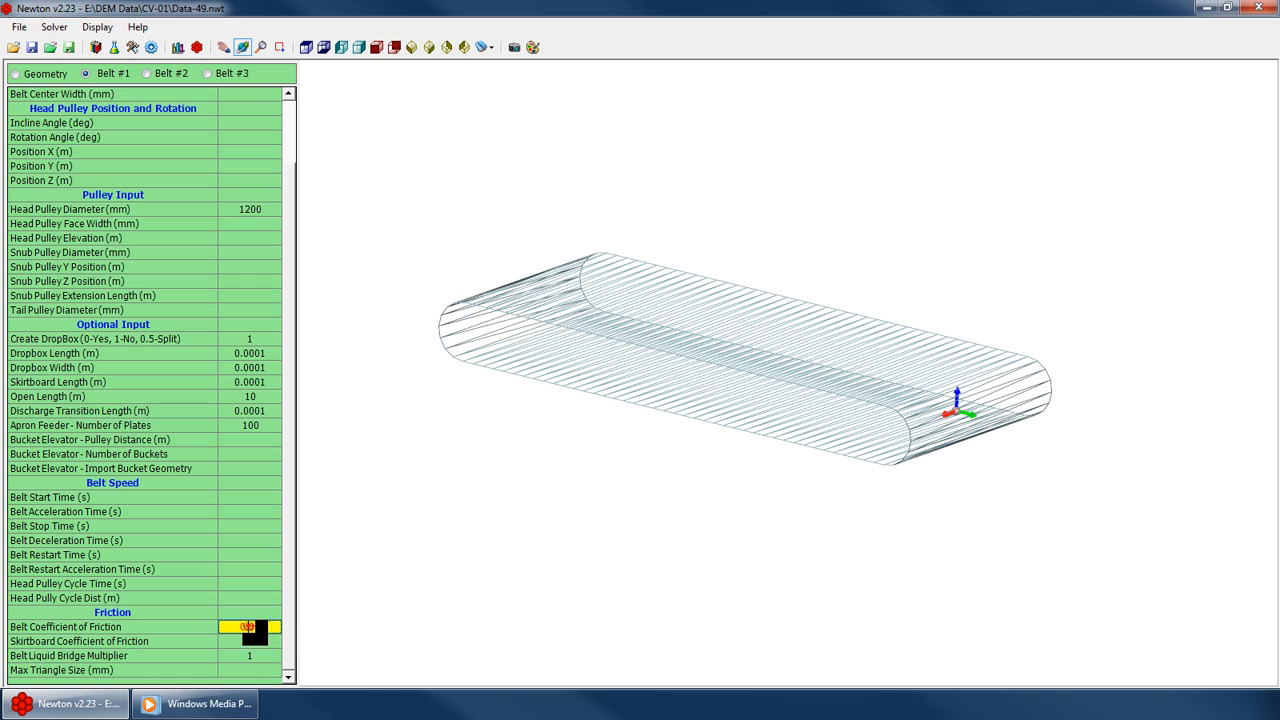
click(255, 656)
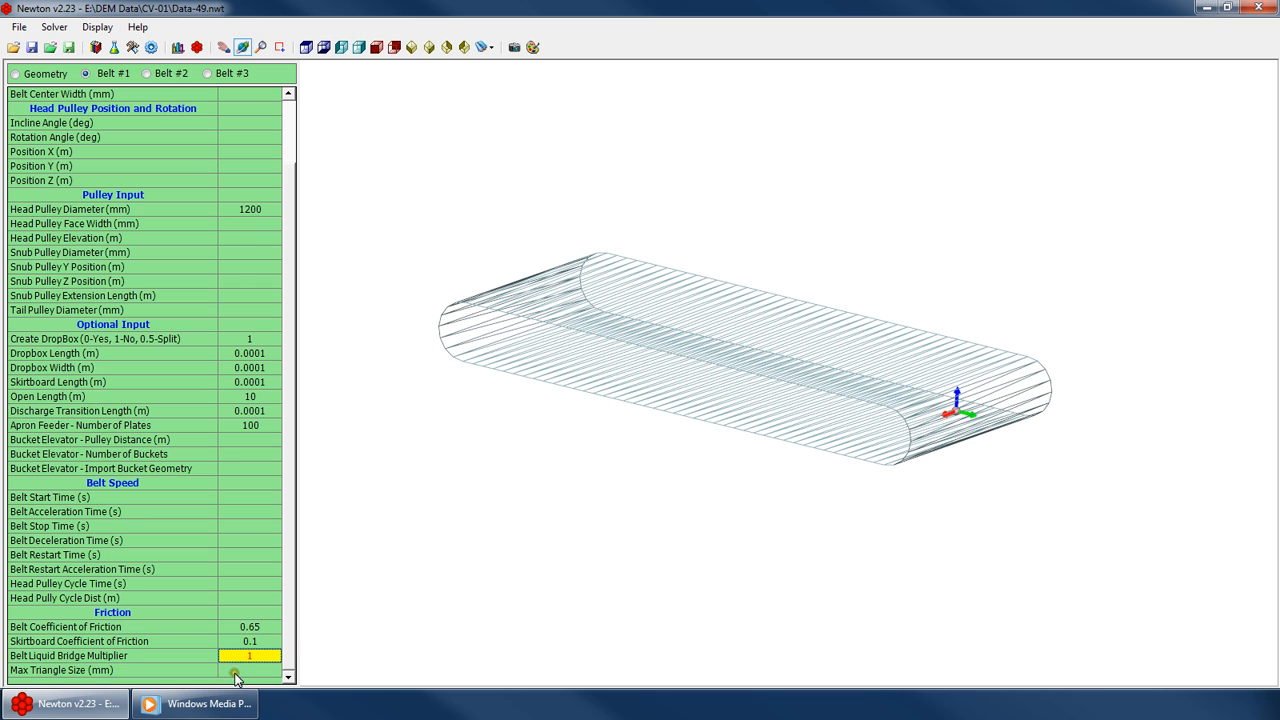
click(257, 672)
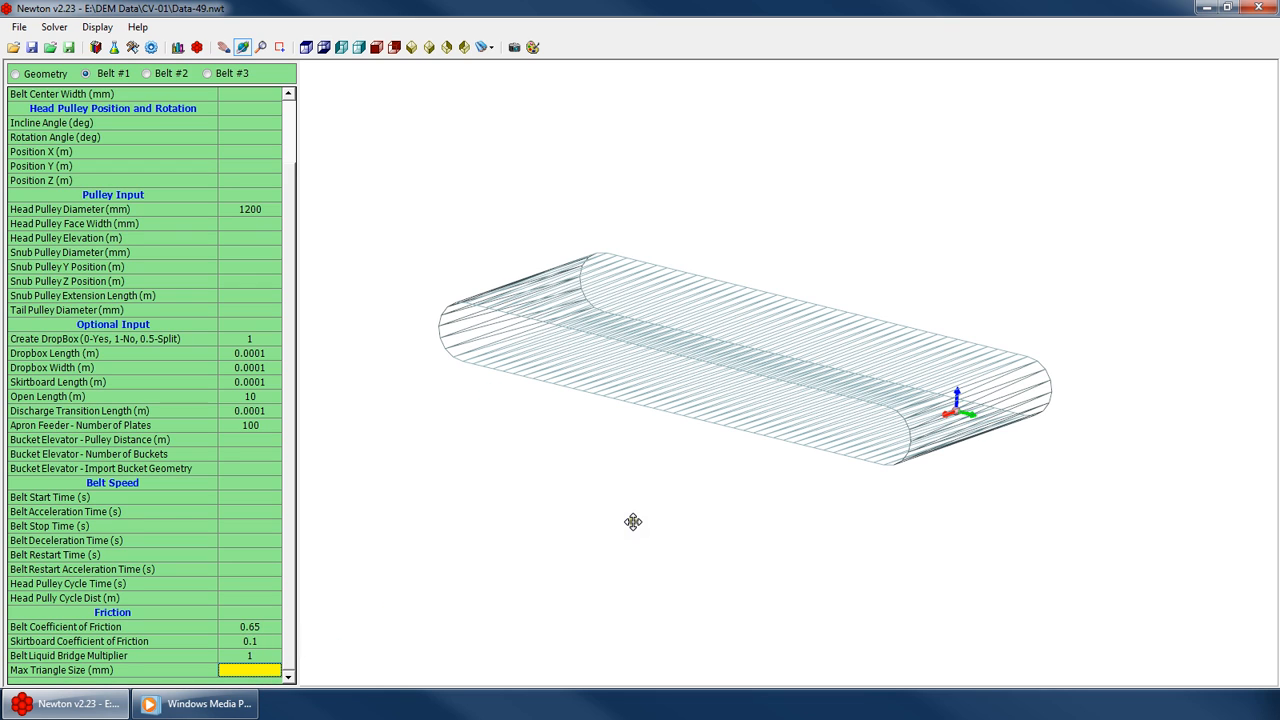
text(500)
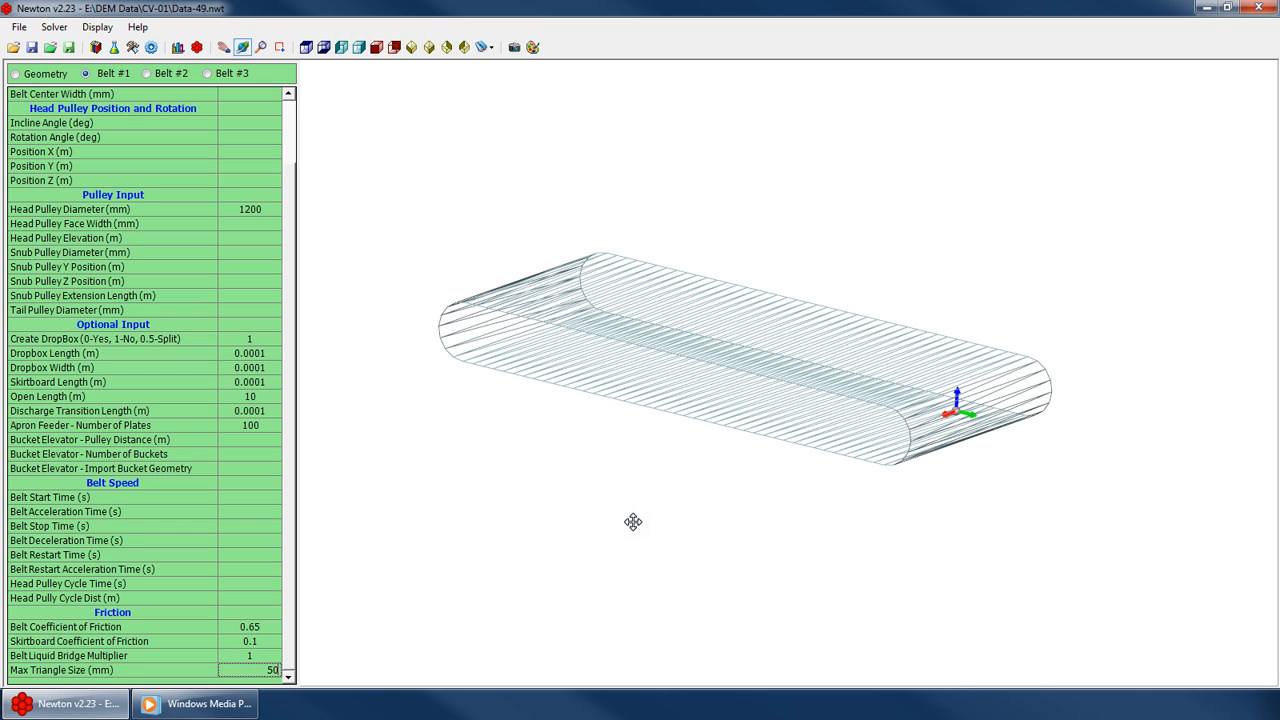
key(Return)
Reduce the max triangle size to 300 mm and then to 200 mm
scroll(656, 456, up, 4)
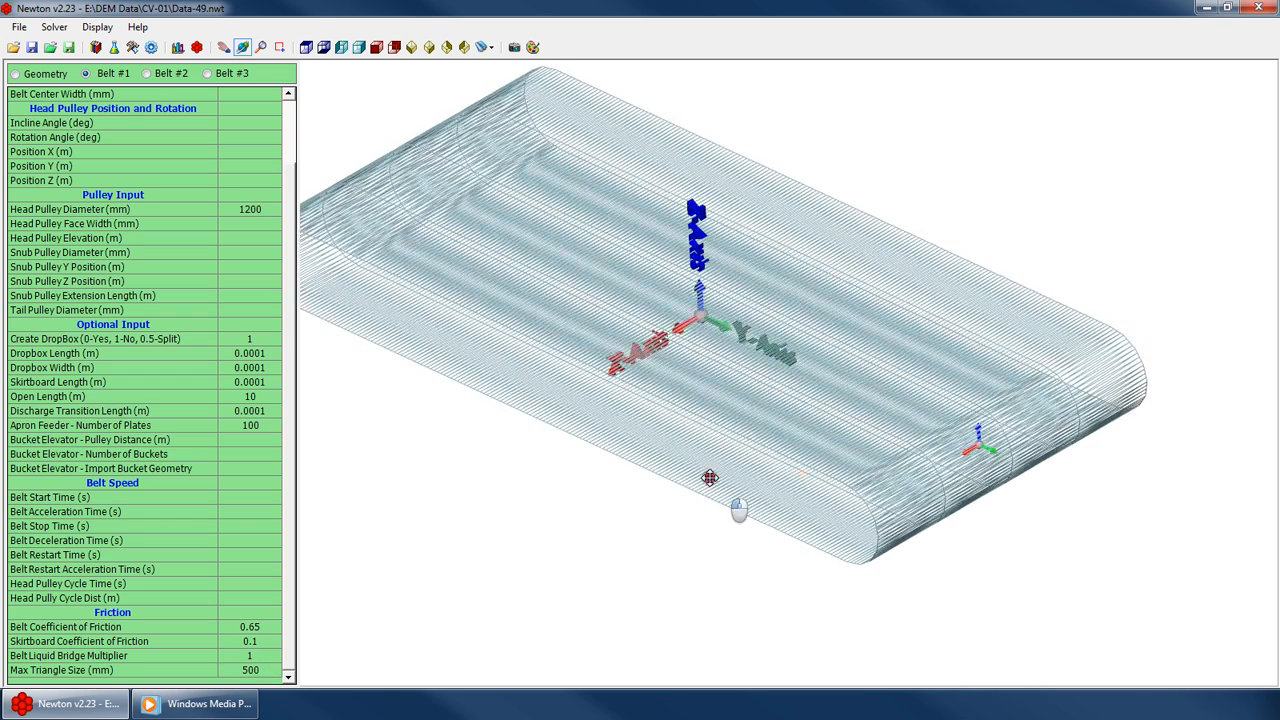
double_click(244, 671)
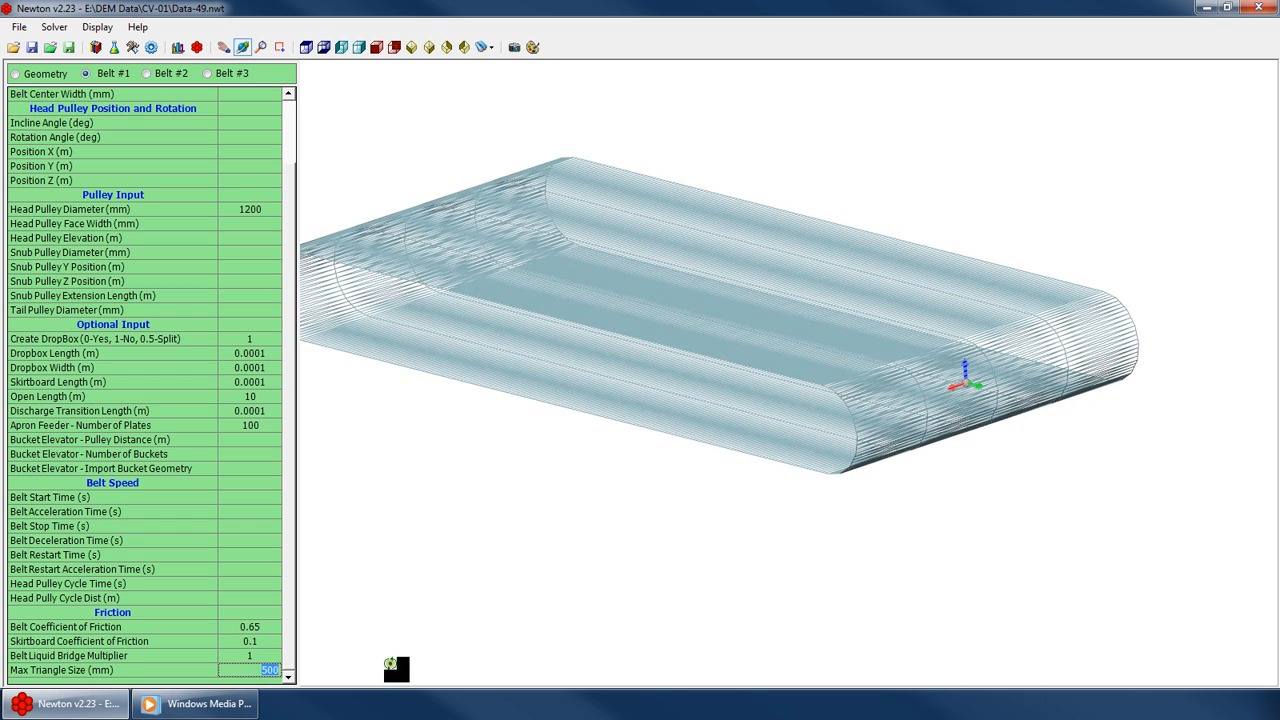
text(300)
key(Return)
drag(740, 345, 745, 333)
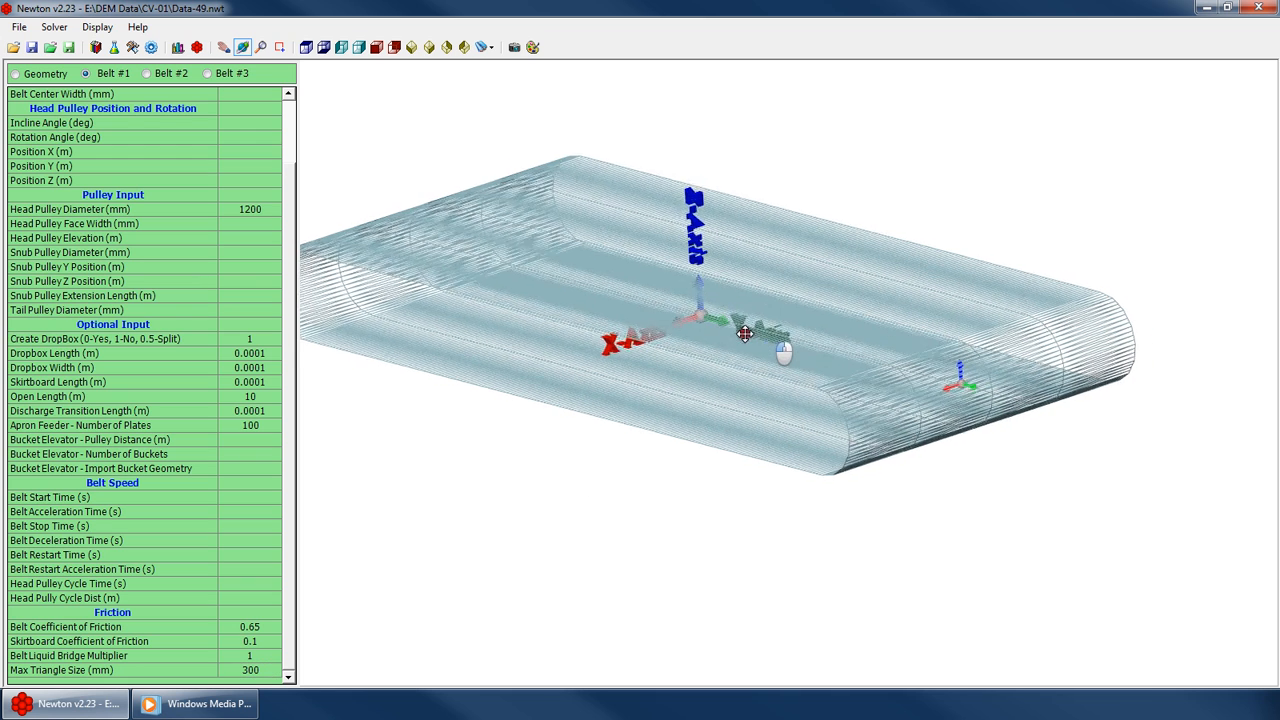
click(234, 668)
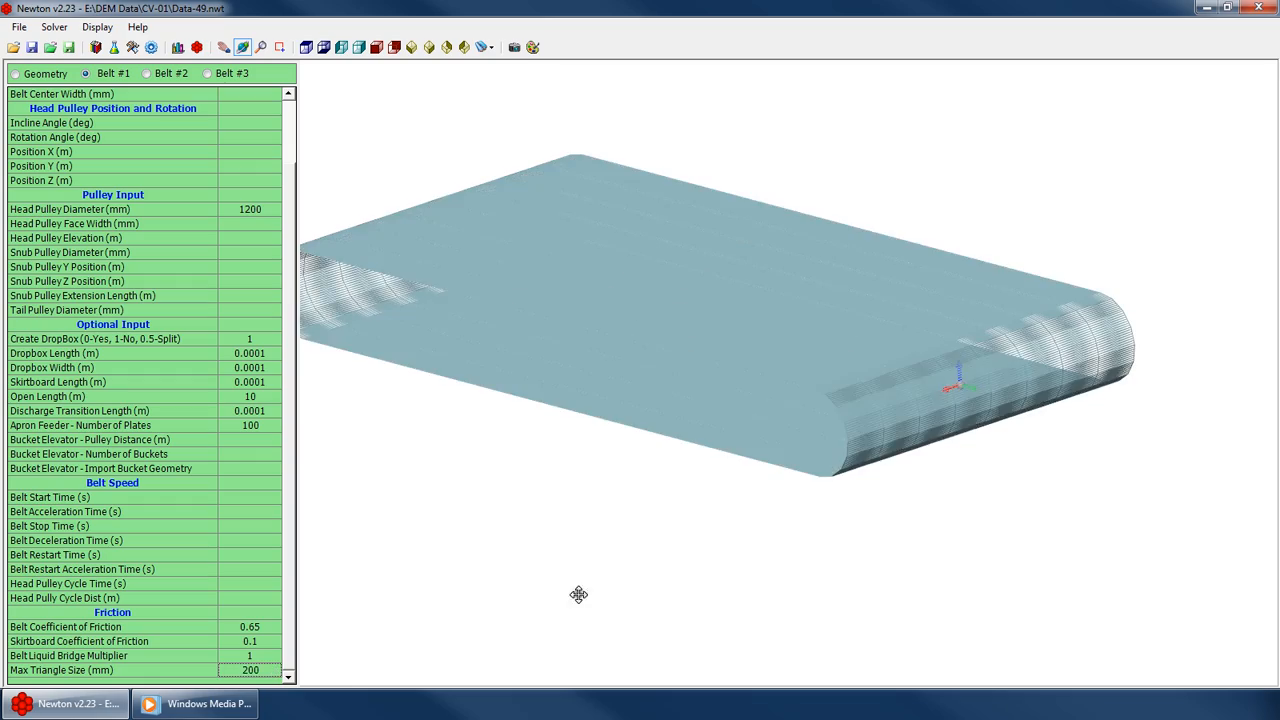
Zoom and orbit around the remeshed belt and browse the Belt Speed cells to inspect them
scroll(691, 457, down, 3)
drag(641, 366, 649, 451)
scroll(849, 411, up, 5)
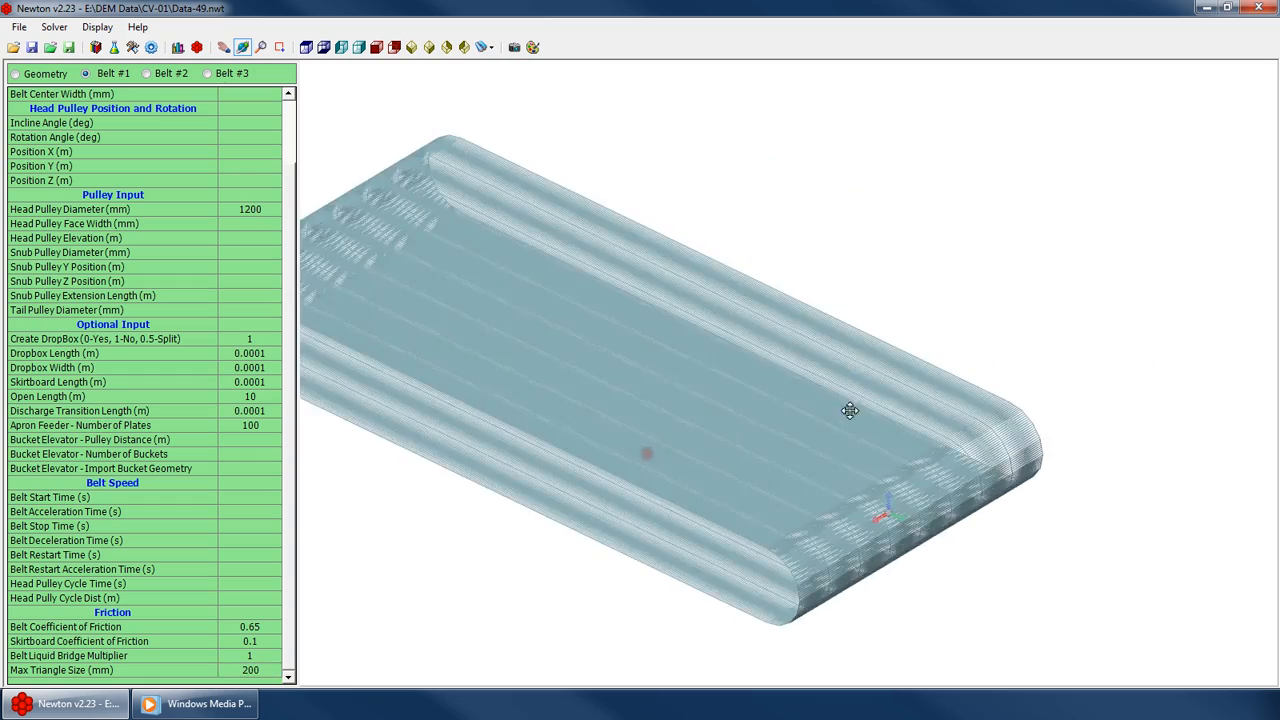
drag(800, 477, 707, 404)
scroll(725, 425, down, 3)
scroll(725, 425, down, 2)
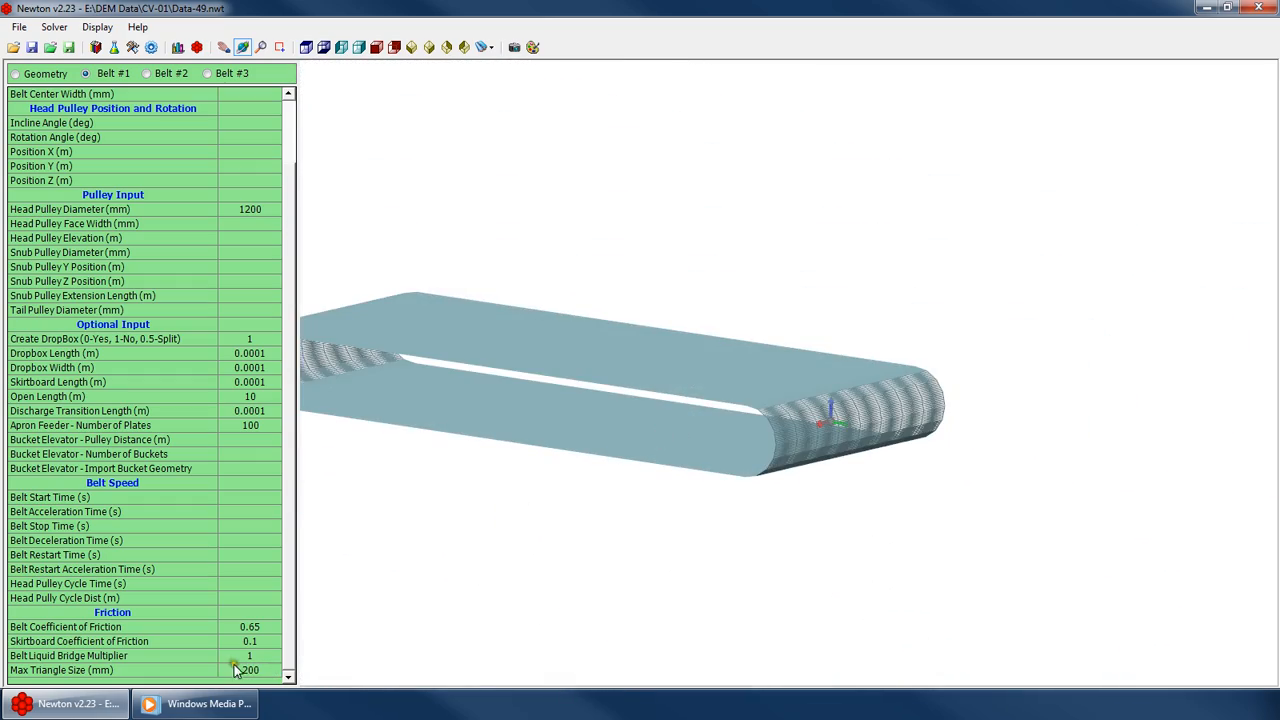
click(249, 669)
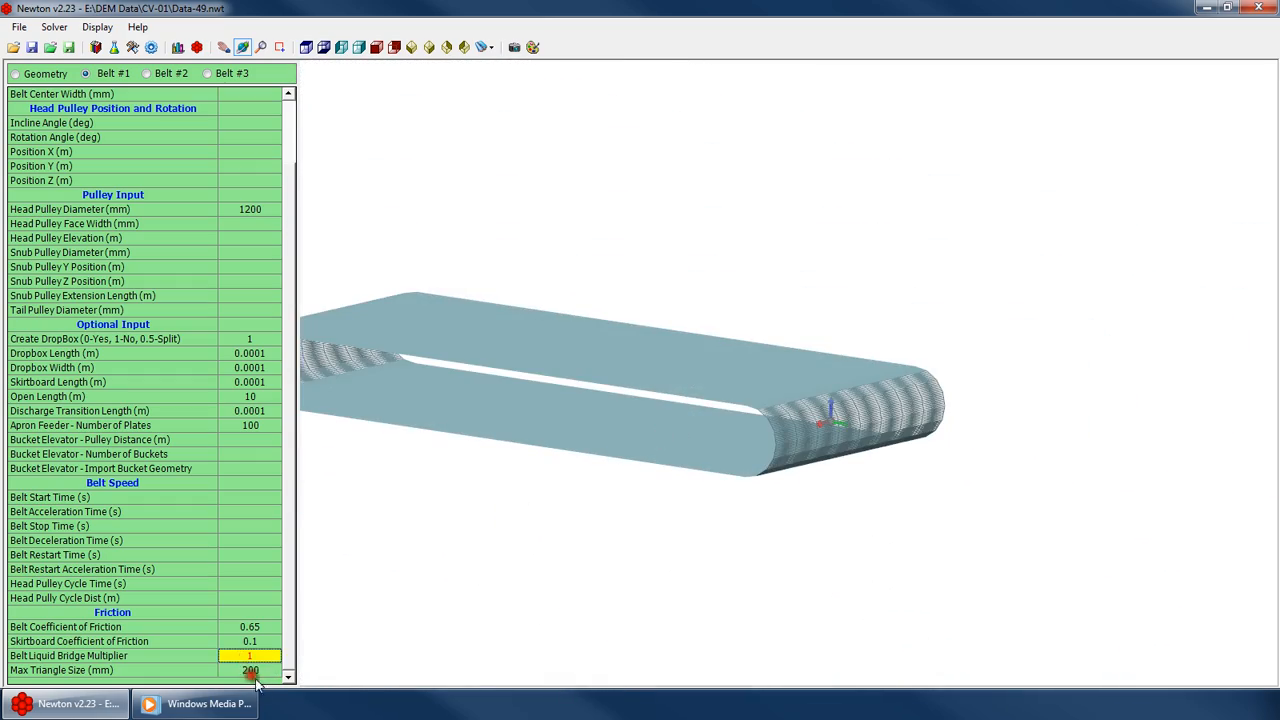
click(259, 607)
drag(644, 360, 645, 458)
scroll(657, 438, down, 2)
scroll(657, 438, up, 2)
click(262, 526)
scroll(270, 377, up, 2)
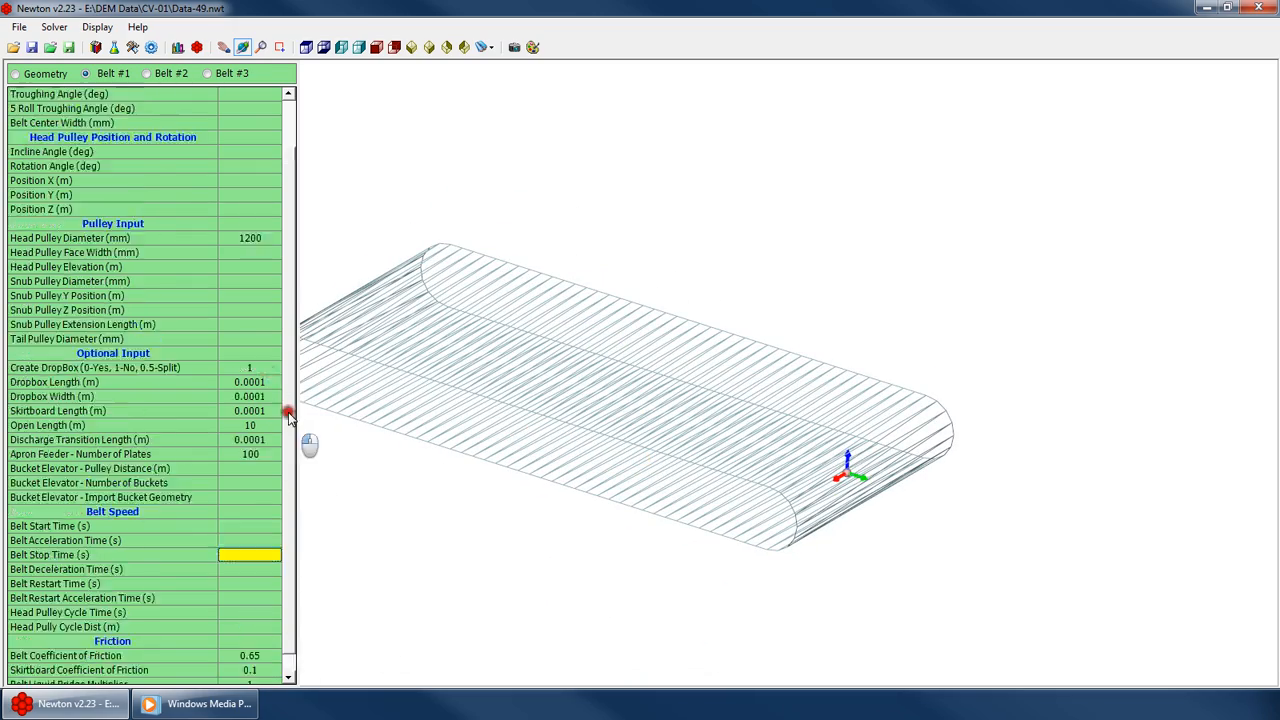
drag(298, 276, 297, 477)
drag(430, 490, 500, 194)
scroll(794, 356, down, 5)
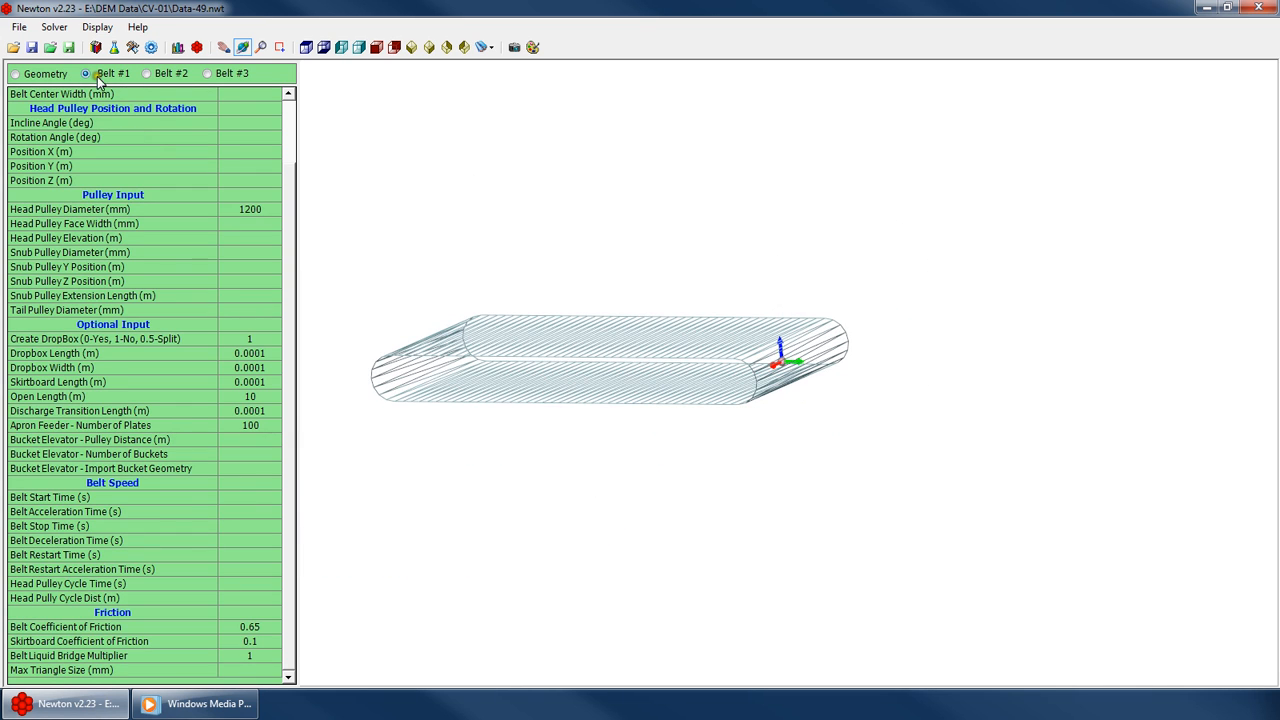
Switch to Belt #2 and set its belt width to 1200 mm
click(148, 73)
scroll(266, 100, up, 3)
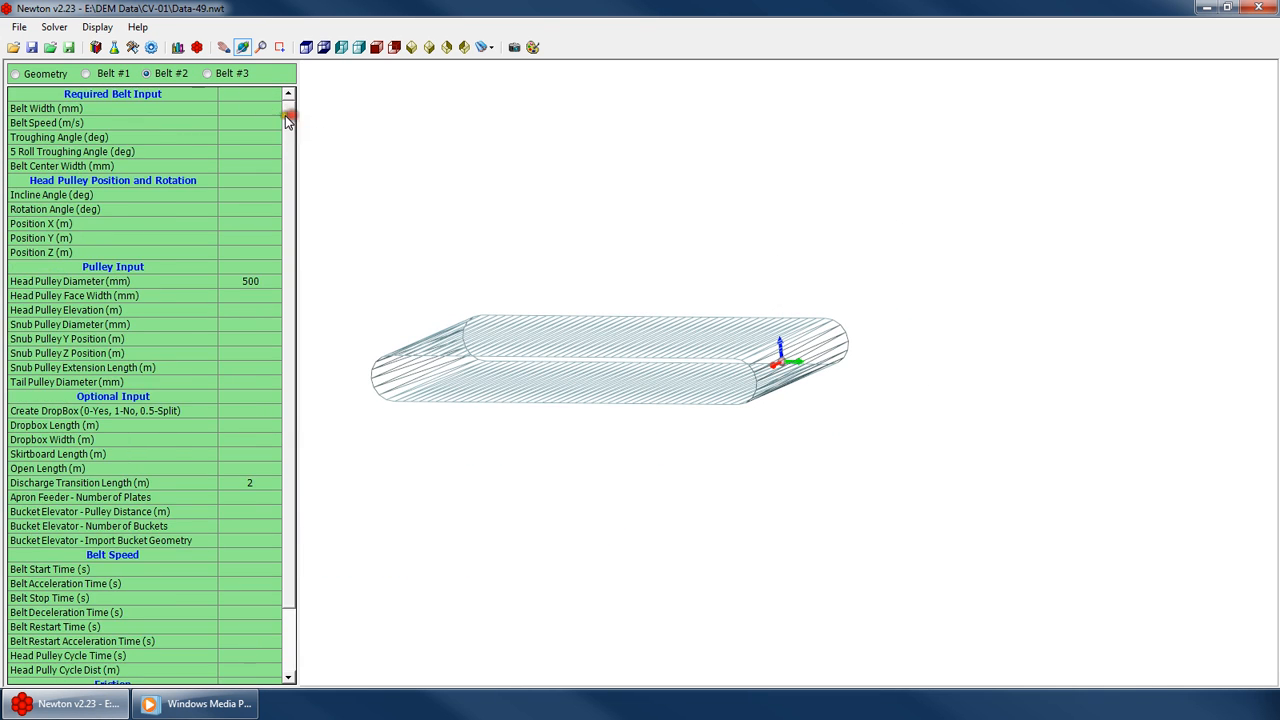
click(258, 108)
text(1200)
key(Return)
Set Belt #2's head pulley Position Z to 5 m
drag(612, 345, 662, 366)
scroll(662, 366, up, 5)
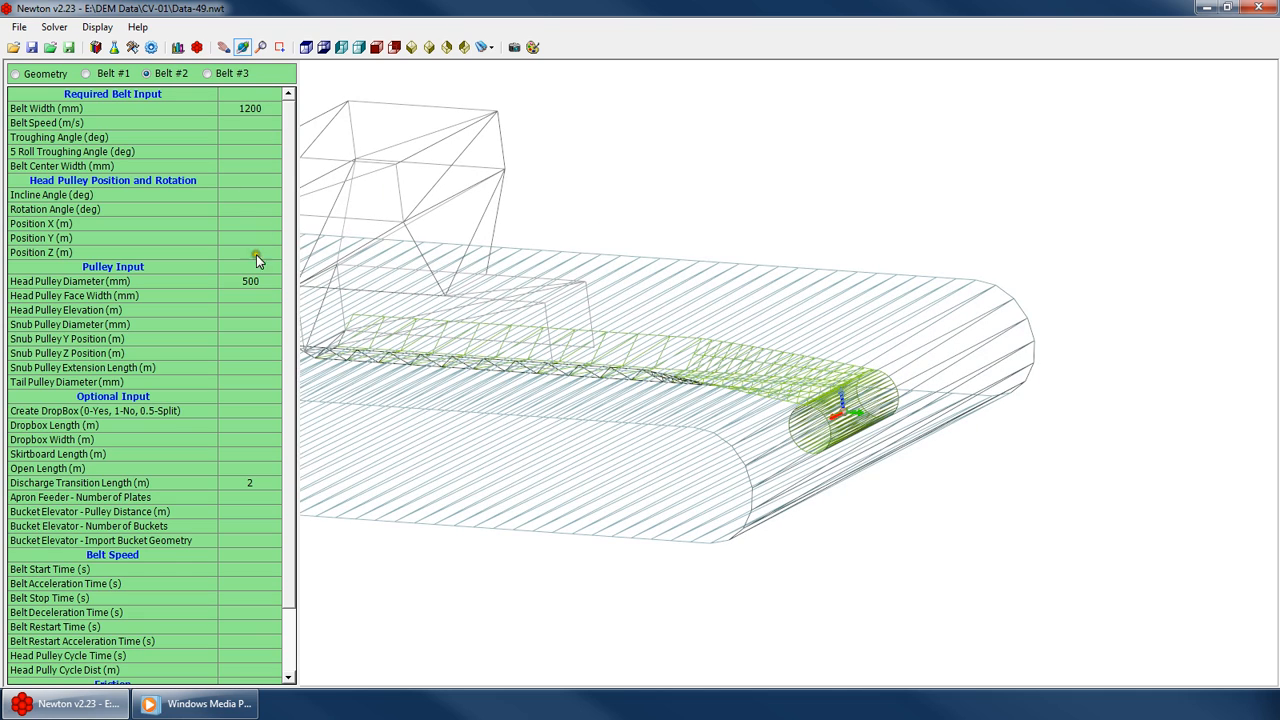
text(5)
key(Return)
drag(716, 358, 737, 434)
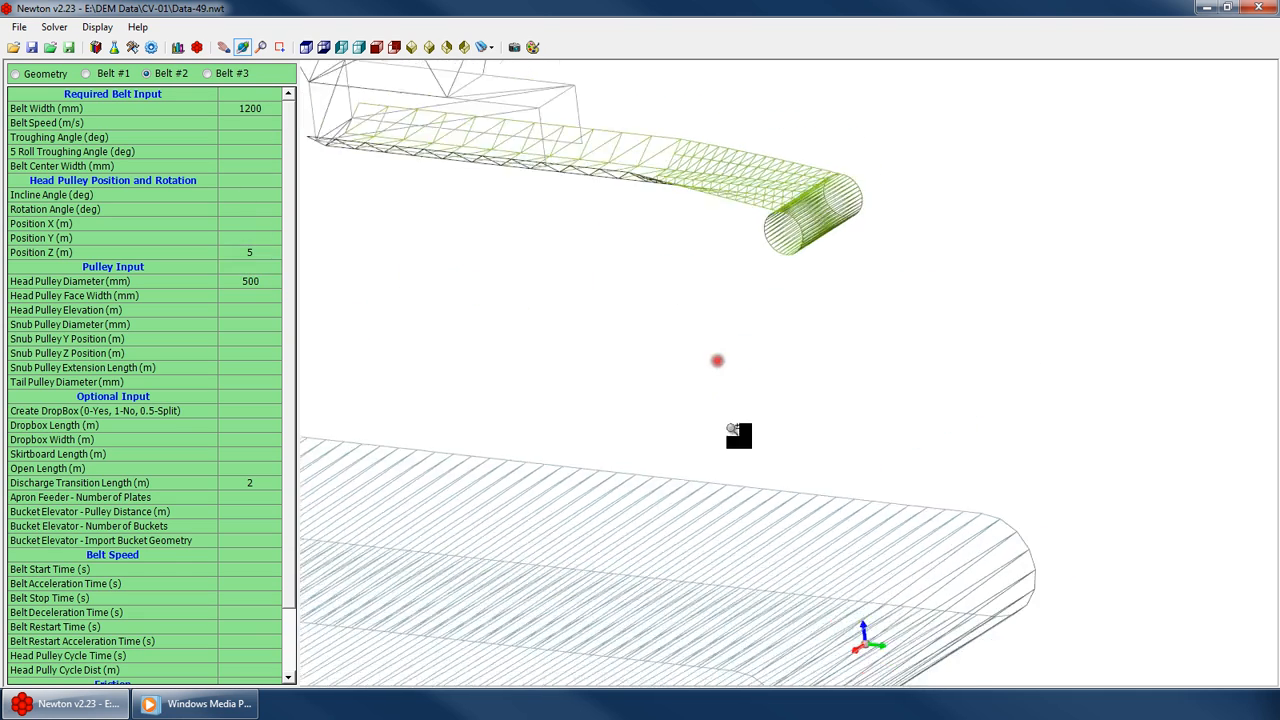
Clear Belt #2's belt width value and zoom in on its head pulley end
scroll(680, 340, down, 3)
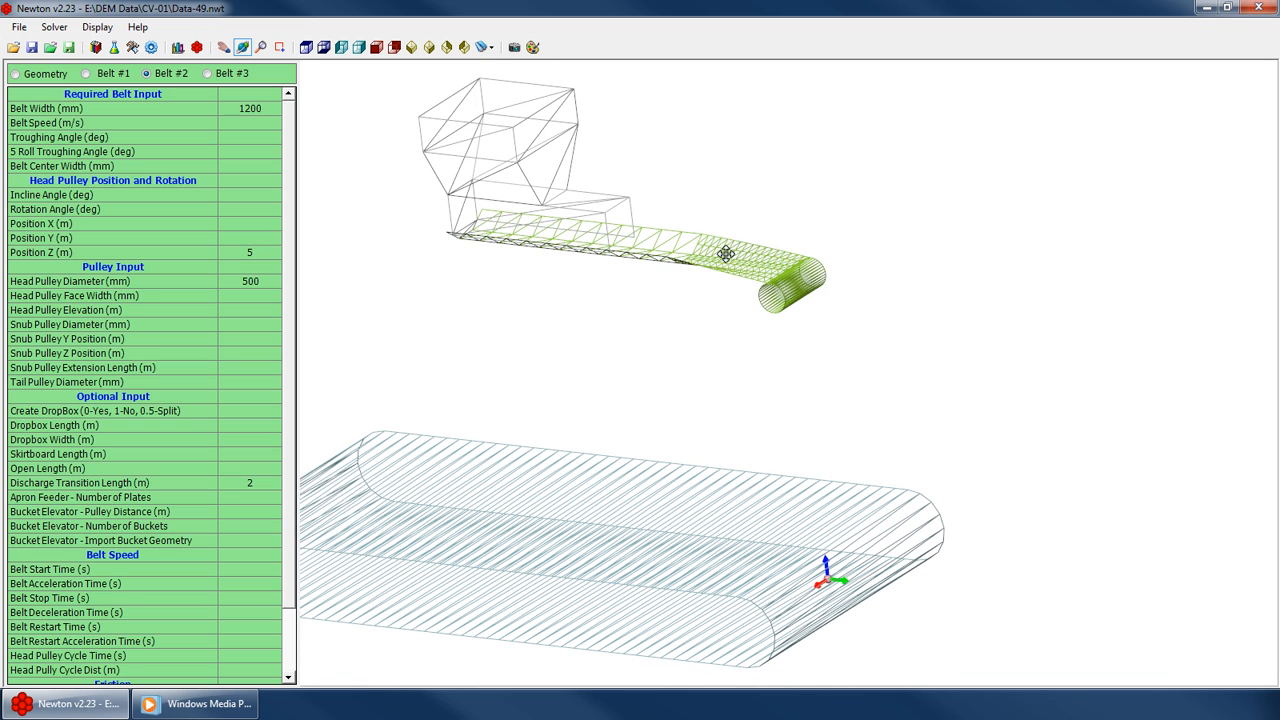
drag(840, 481, 566, 437)
click(253, 106)
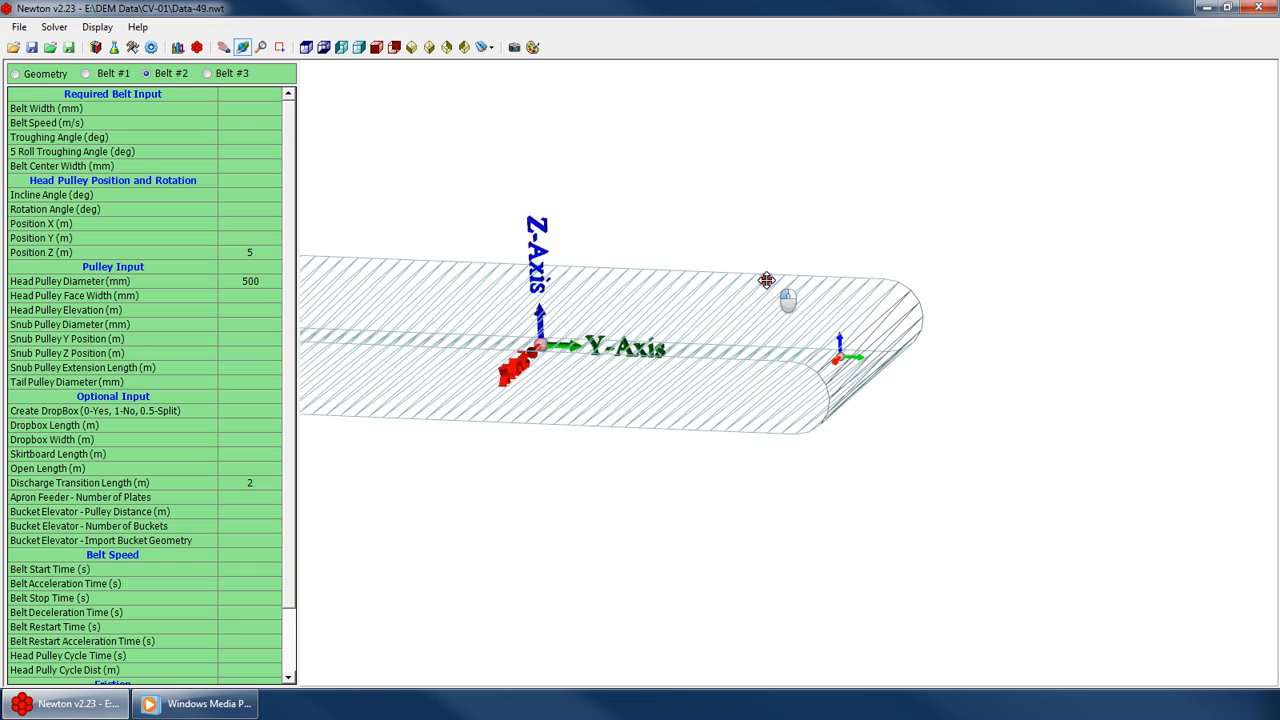
drag(766, 280, 748, 318)
scroll(1056, 362, up, 3)
scroll(1056, 362, up, 5)
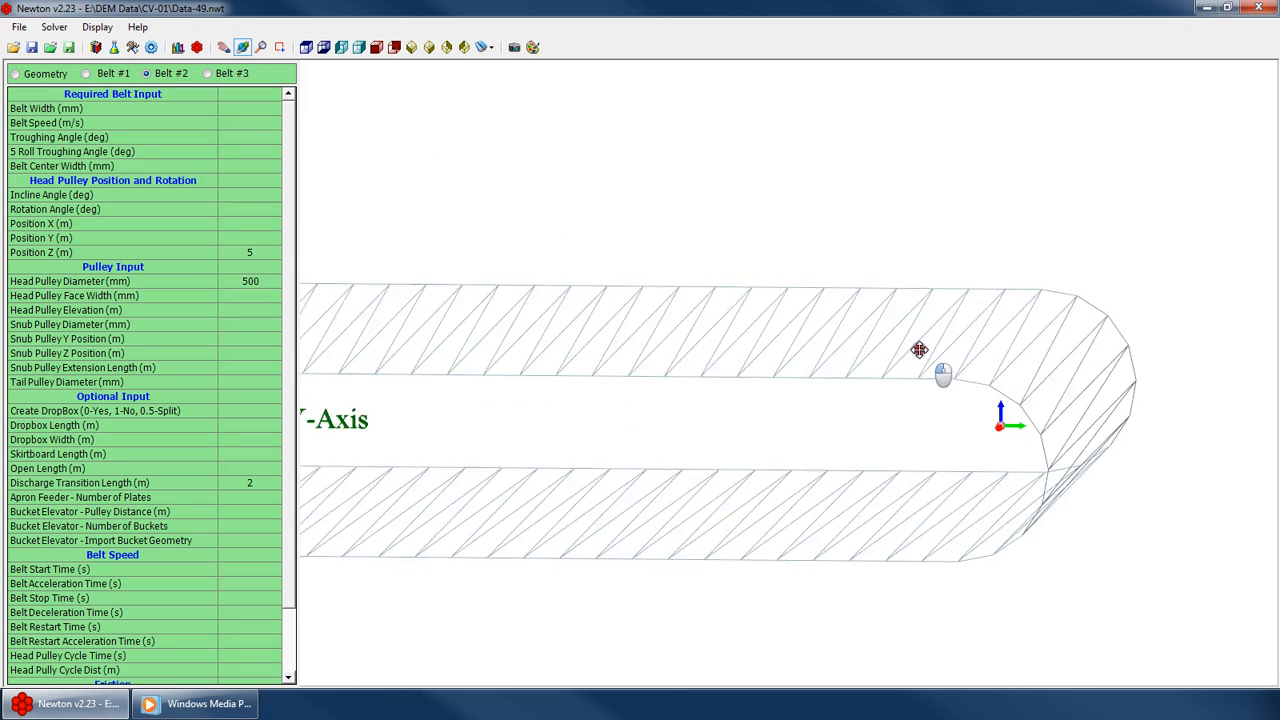
scroll(1124, 360, down, 2)
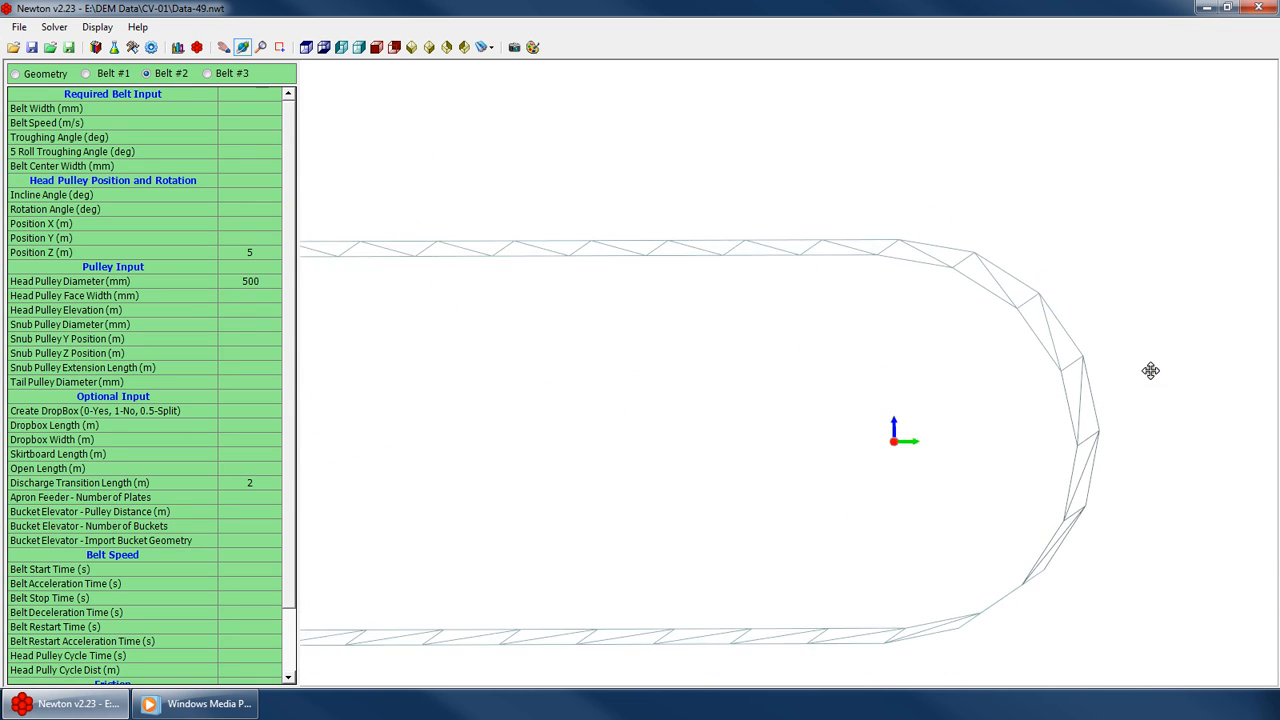
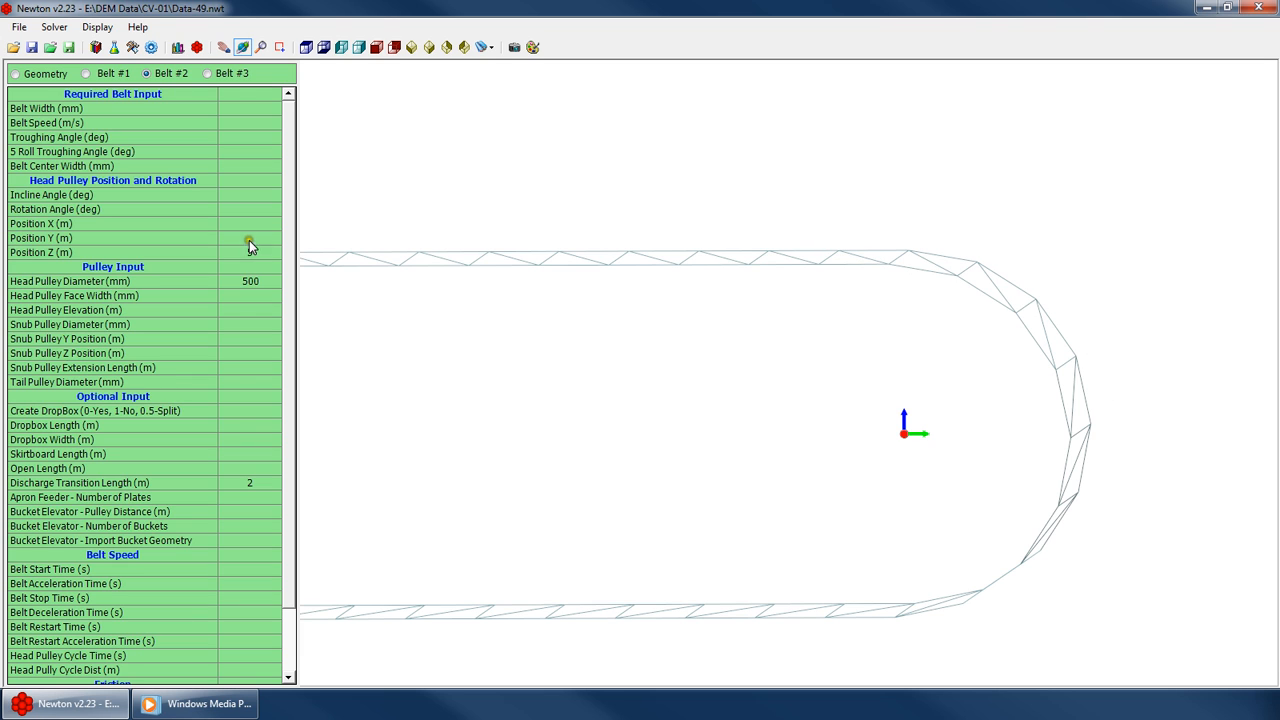
Switch to Belt #1 and set its Apron Feeder number of plates to 50
drag(288, 292, 323, 366)
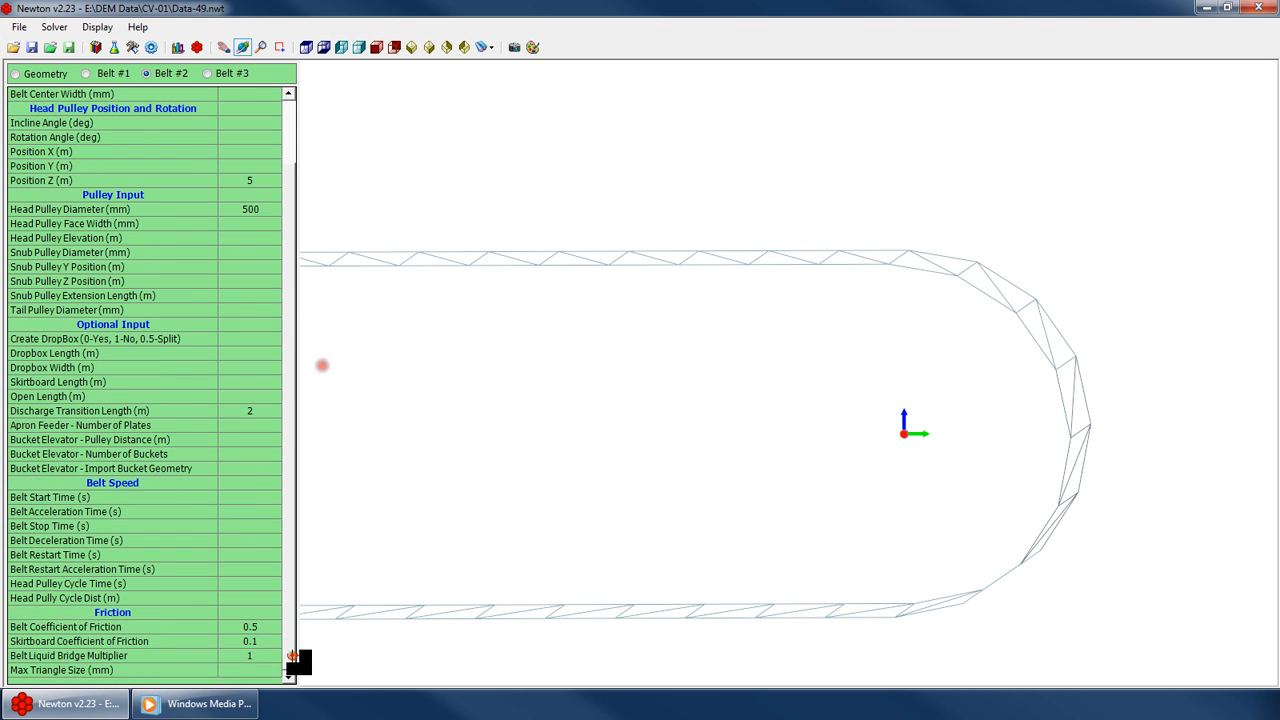
click(254, 443)
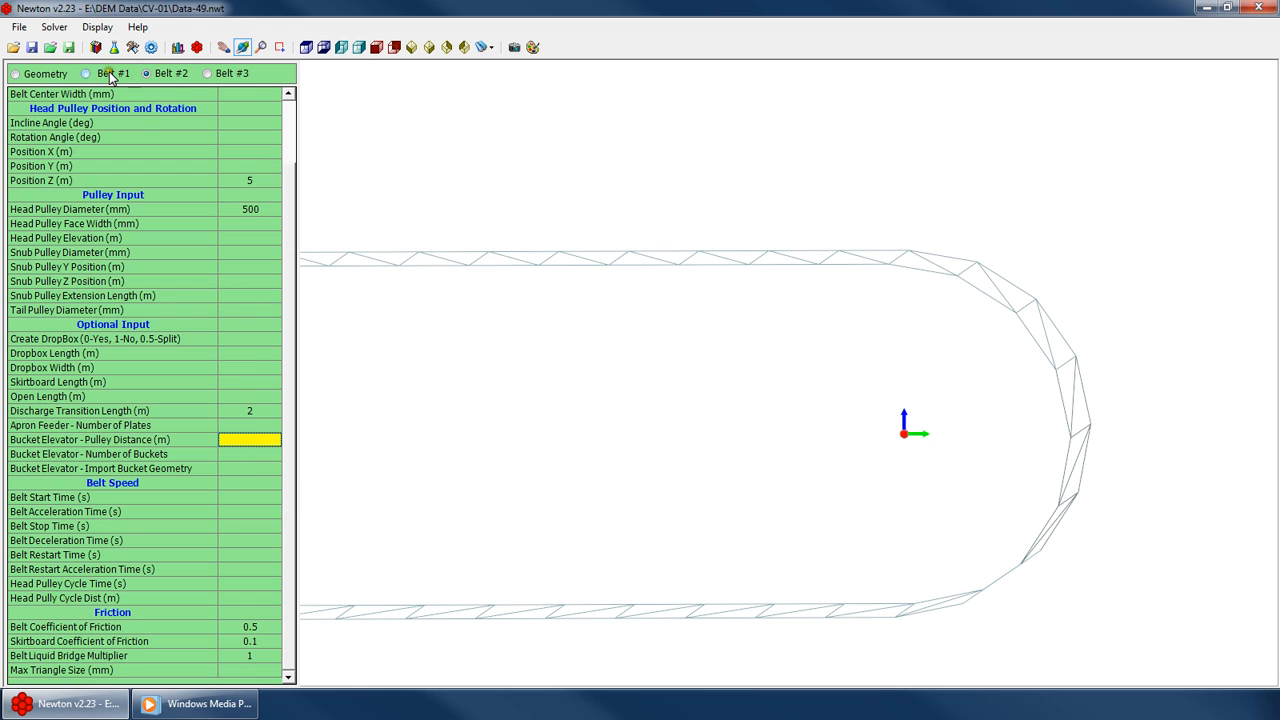
click(110, 76)
click(250, 425)
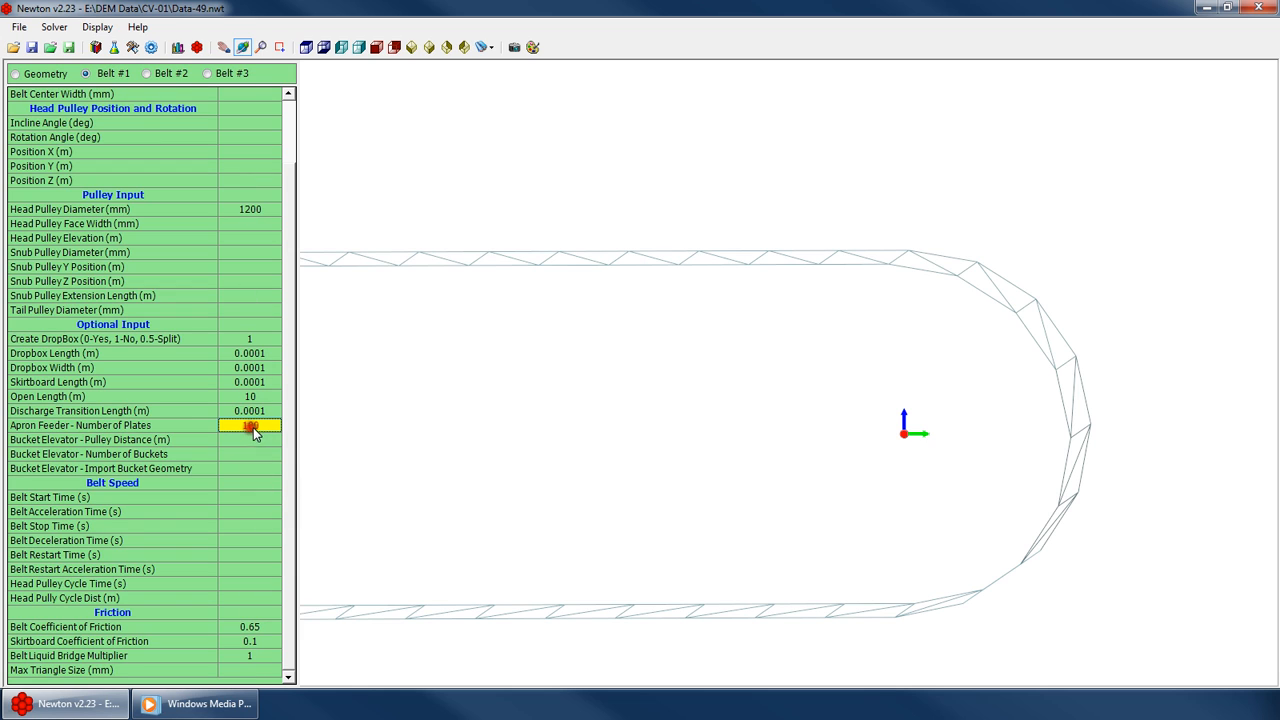
text(60)
key(Return)
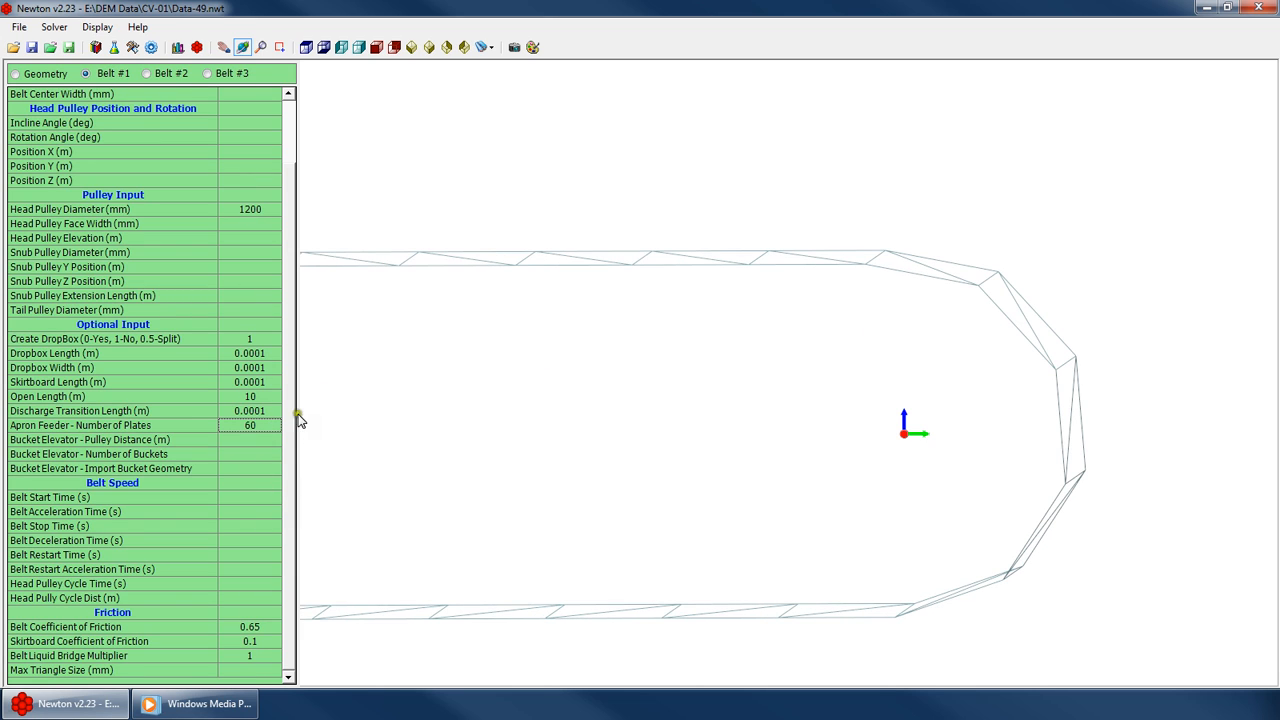
text(50)
key(Return)
Open material generation and set the Material Group Set for generation point 1 to 60-180mm
mouse_move(988, 351)
mouse_down()
mouse_move(1000, 354)
mouse_move(974, 354)
mouse_move(985, 351)
mouse_up()
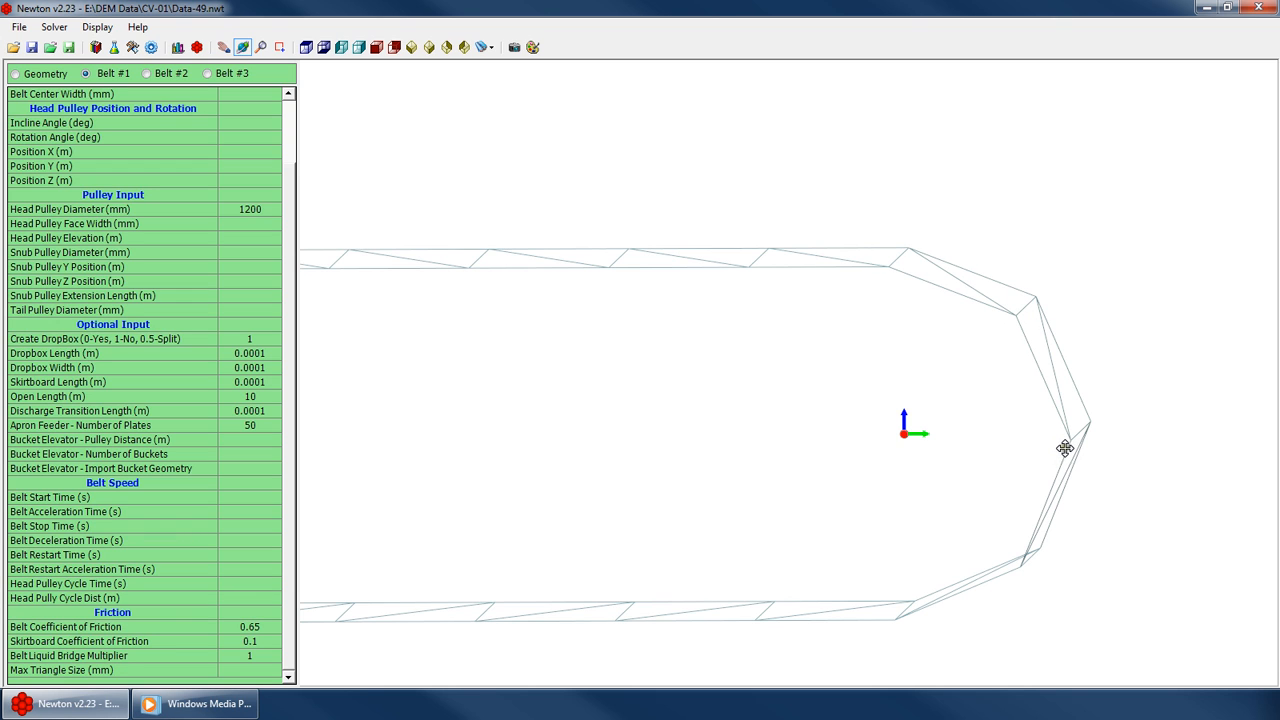
click(148, 45)
click(250, 98)
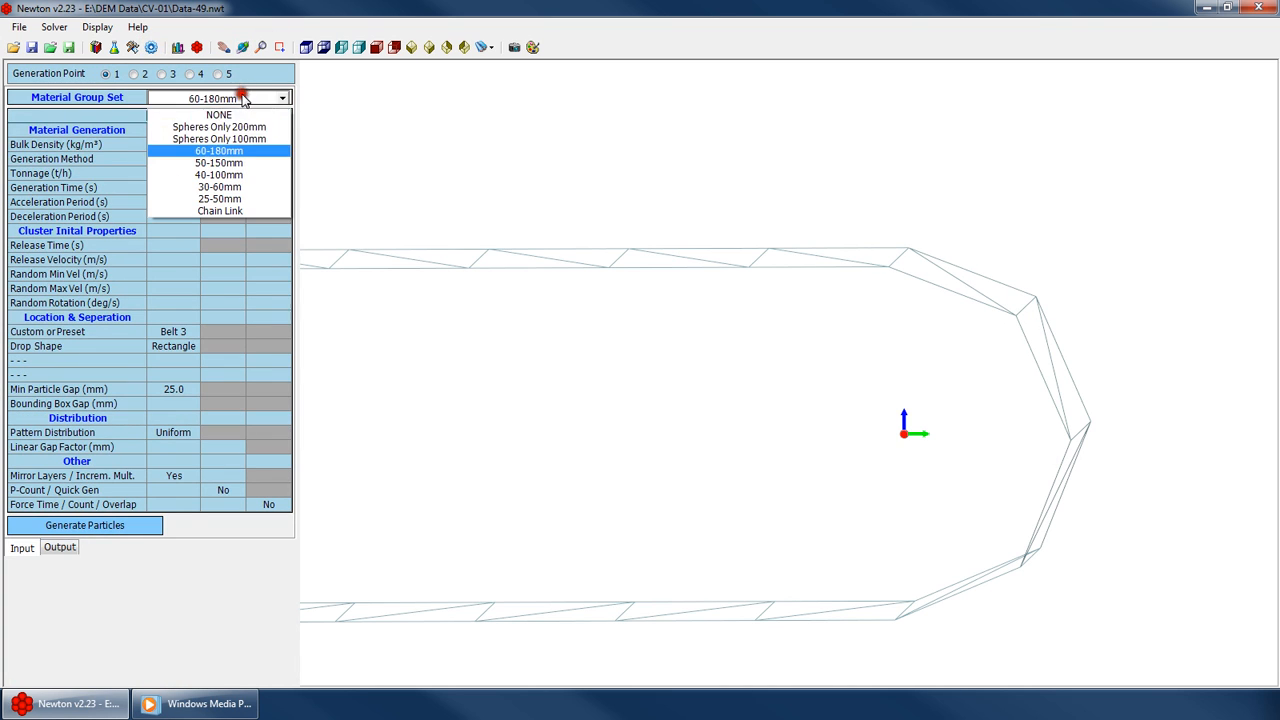
click(232, 127)
click(661, 250)
scroll(729, 224, down, 6)
click(716, 399)
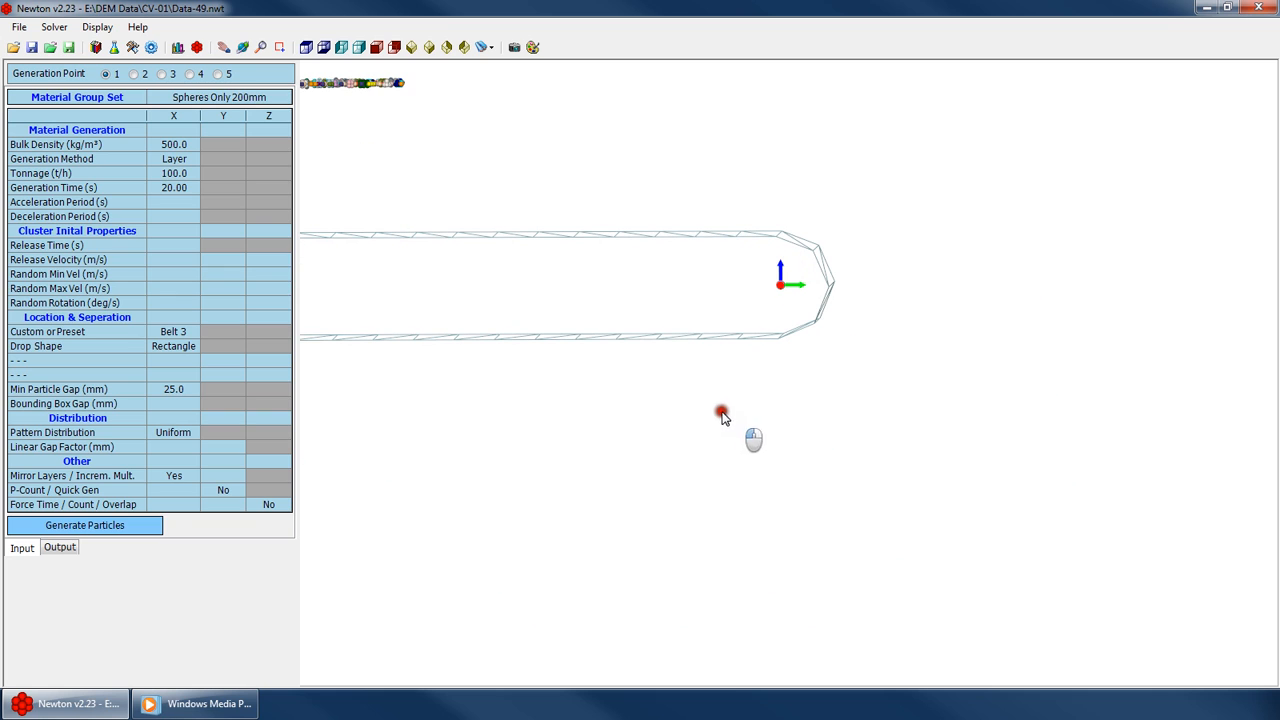
click(713, 304)
scroll(832, 341, down, 4)
scroll(306, 184, up, 5)
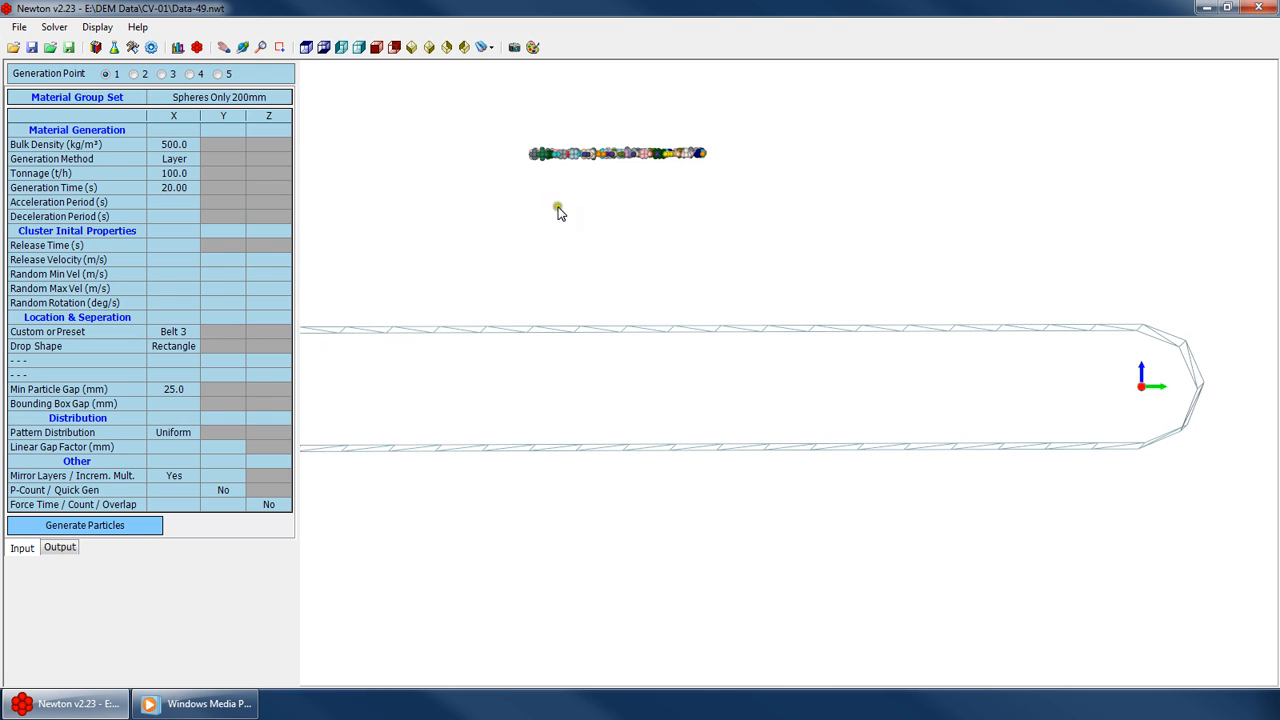
click(226, 99)
click(206, 151)
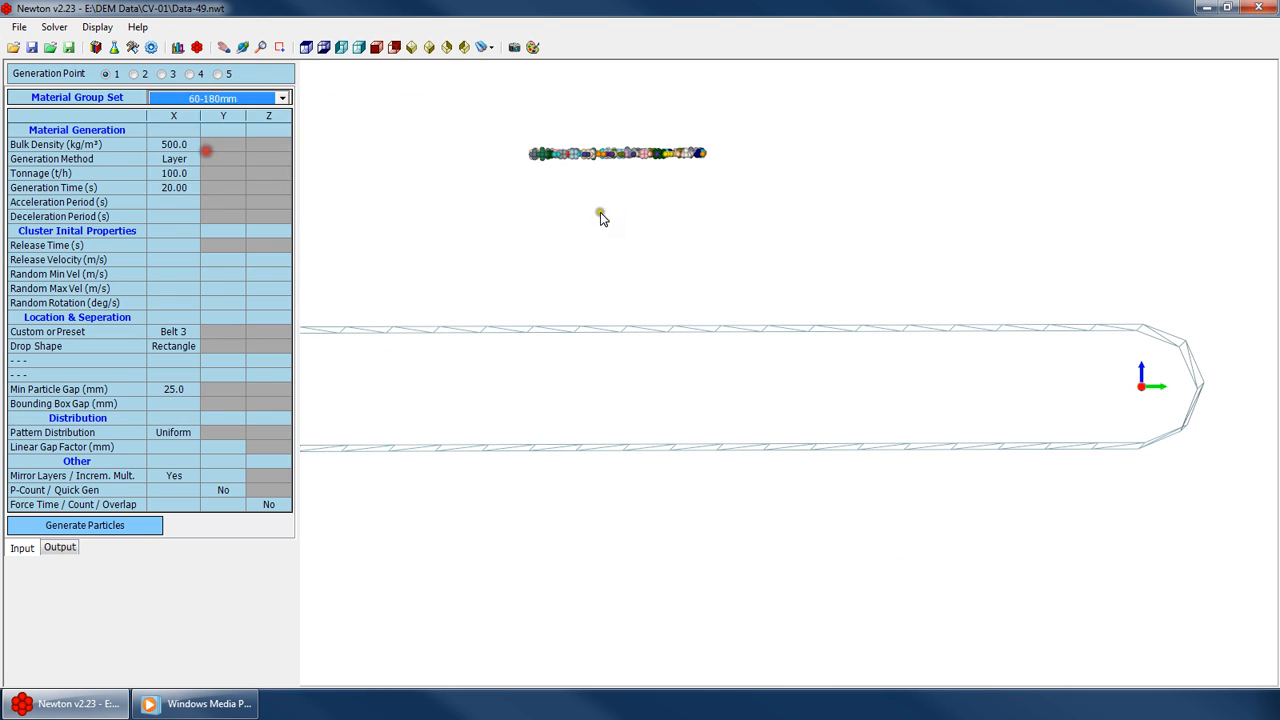
Return to the belt inputs and set Belt #1's belt speed to 0.5 m/s
drag(597, 214, 771, 215)
click(54, 27)
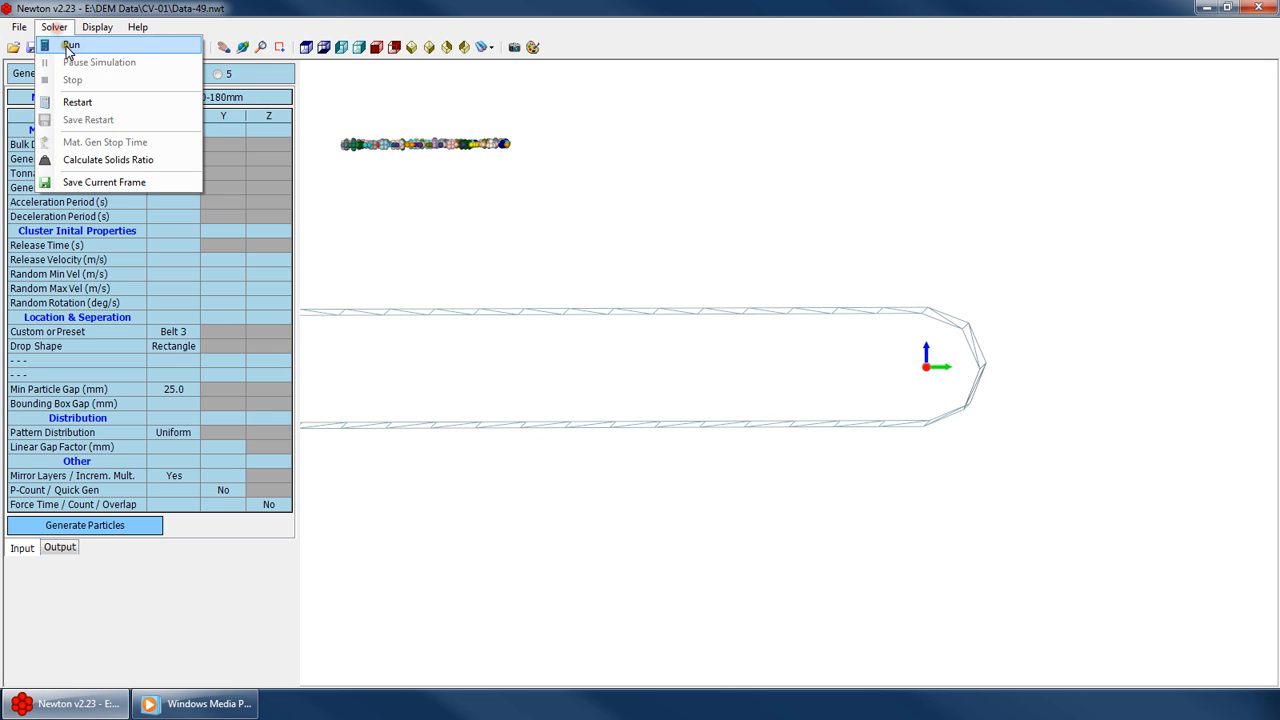
click(86, 24)
click(120, 48)
click(134, 47)
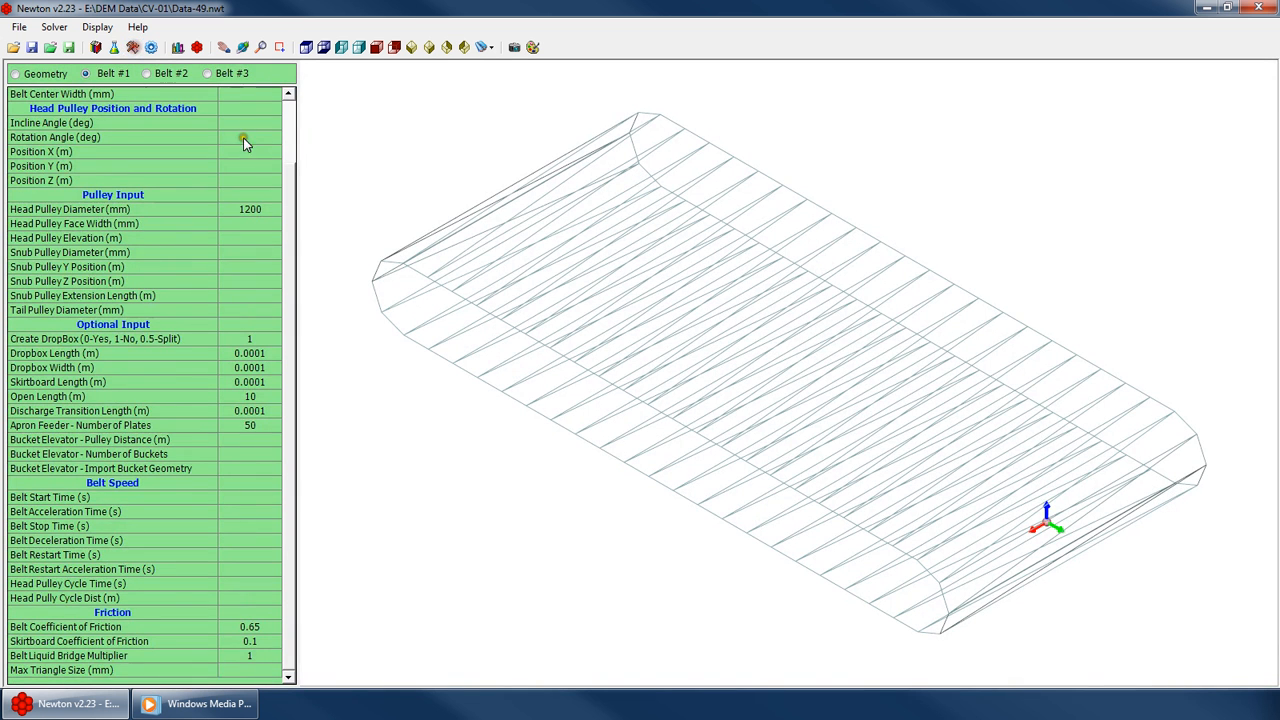
click(292, 113)
click(292, 114)
click(257, 122)
text(0.5)
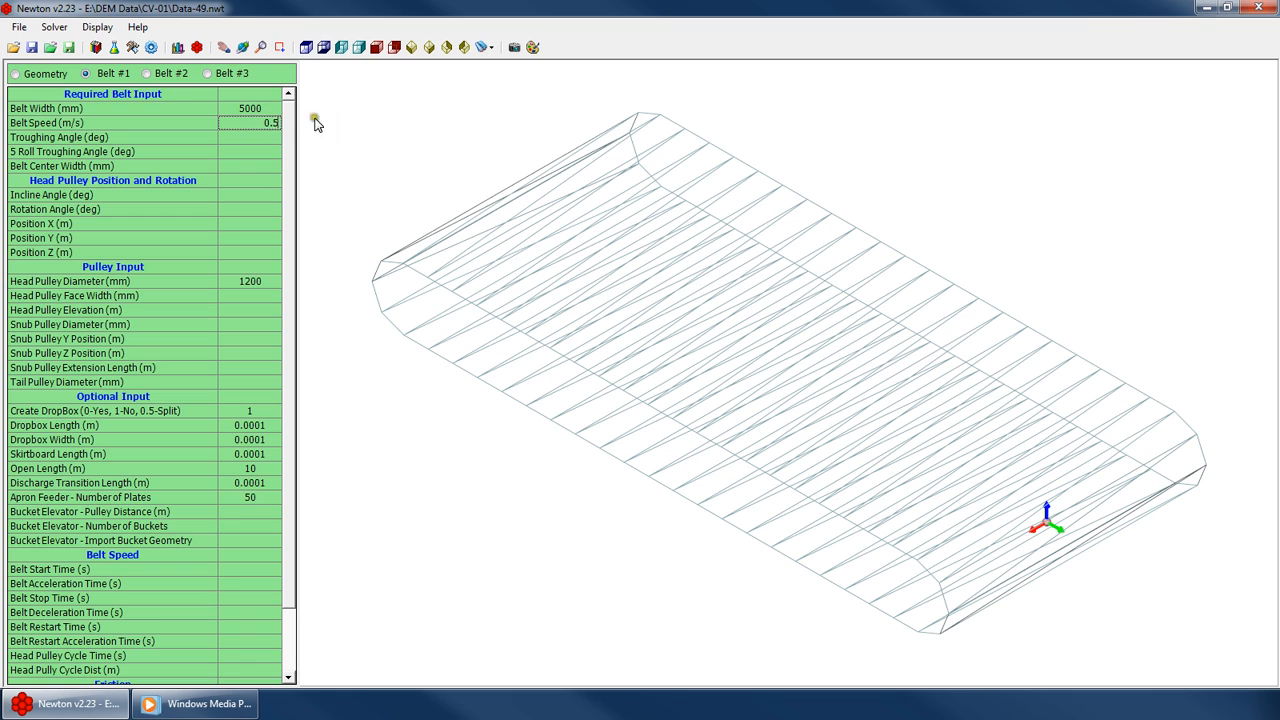
key(Return)
Open the solver settings and set the playback file save time interval to 0.01 s
click(70, 25)
click(94, 46)
click(102, 47)
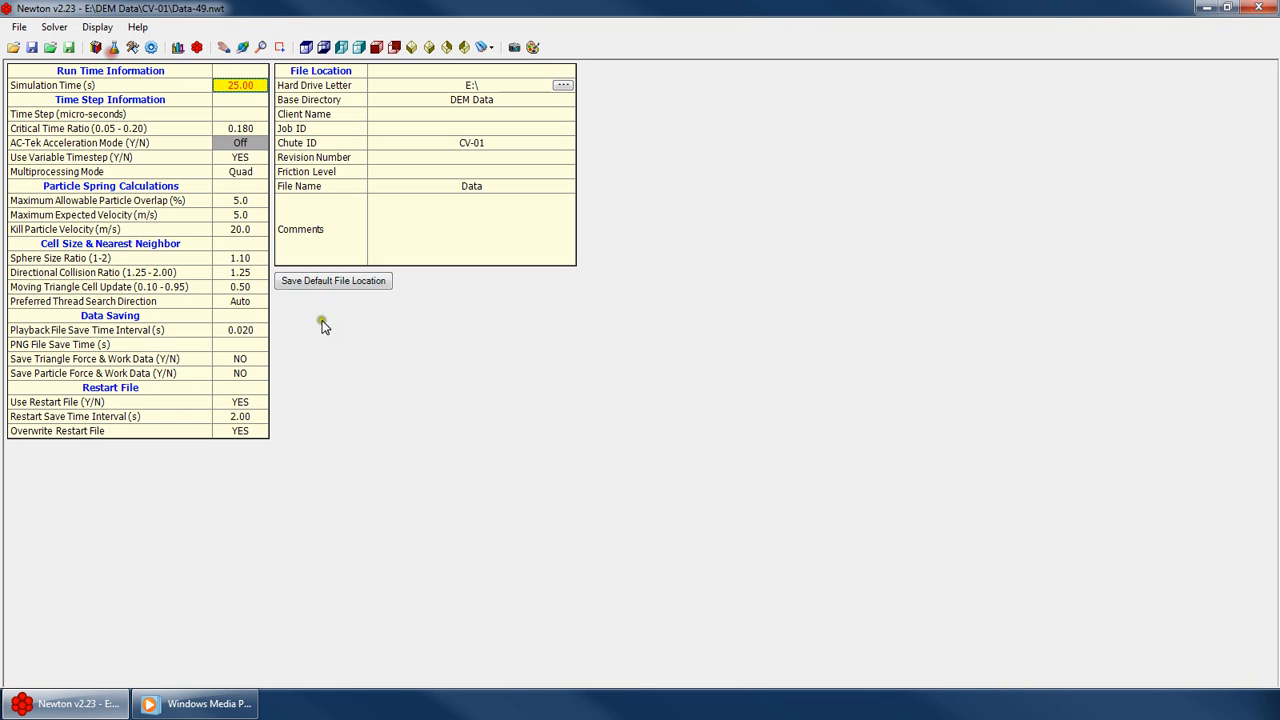
click(247, 330)
text(0.01)
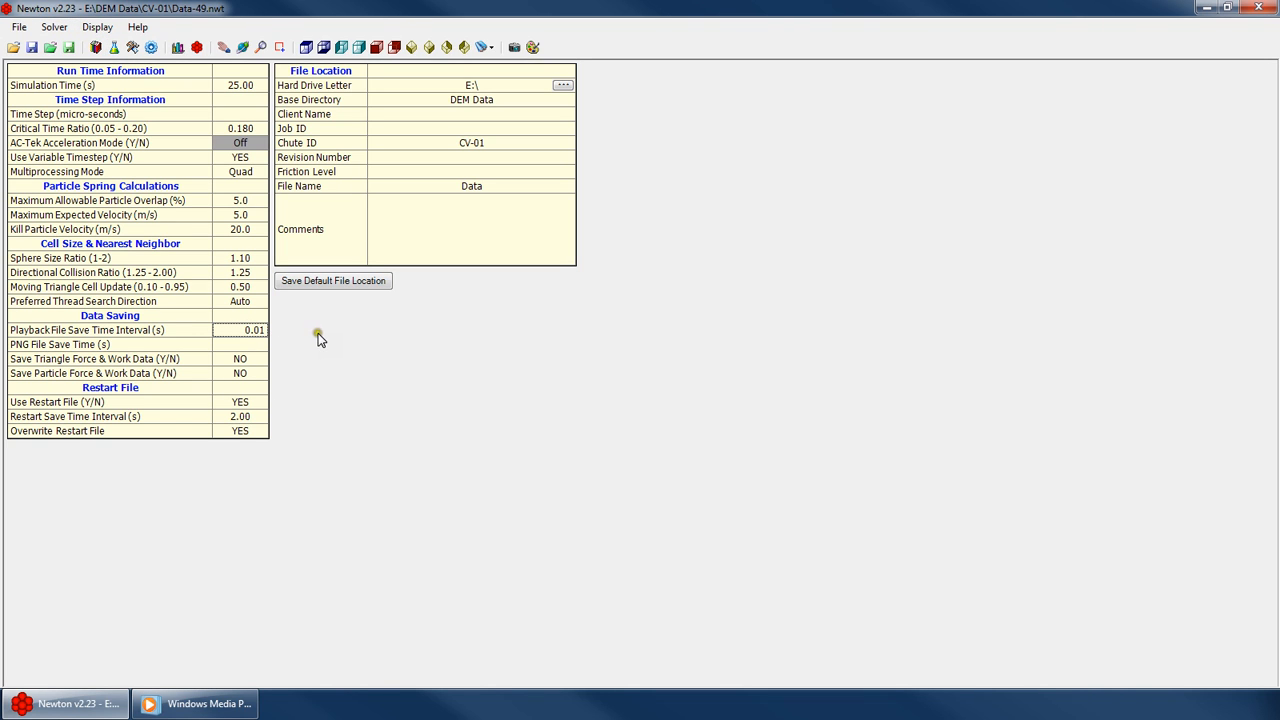
key(Return)
Run the simulation and switch to a side view of the belt
click(56, 28)
click(63, 47)
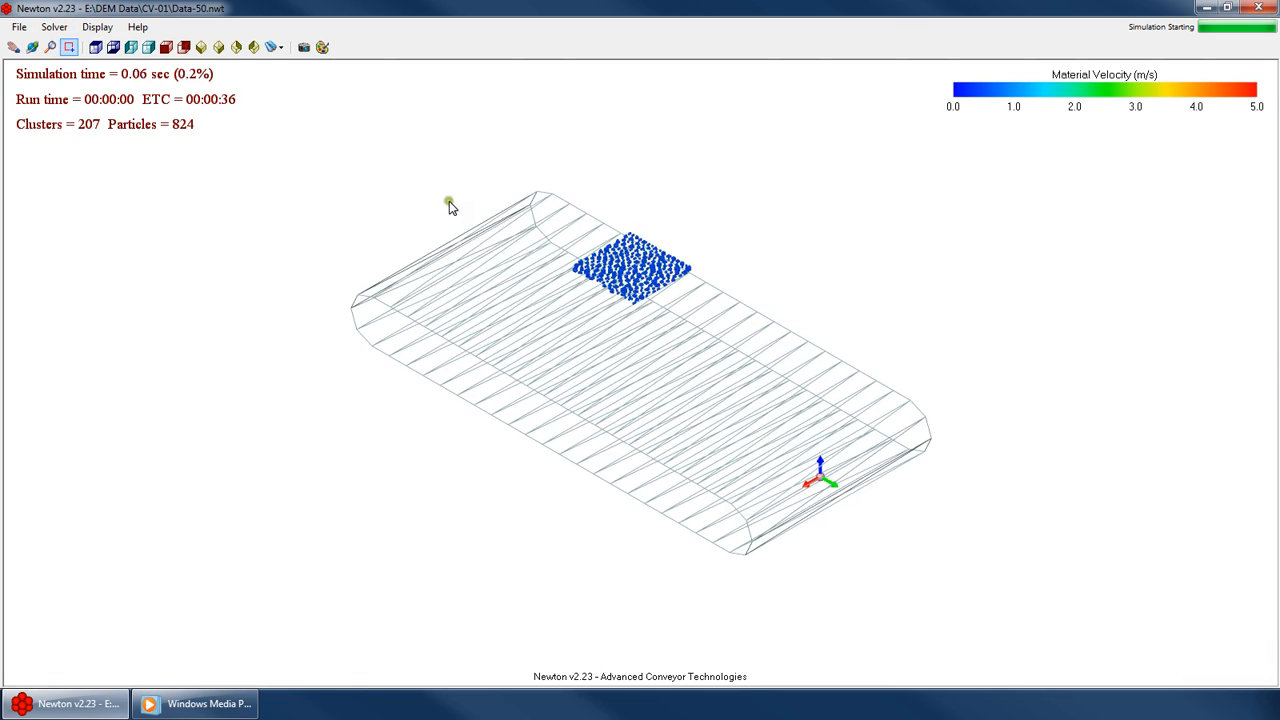
click(131, 47)
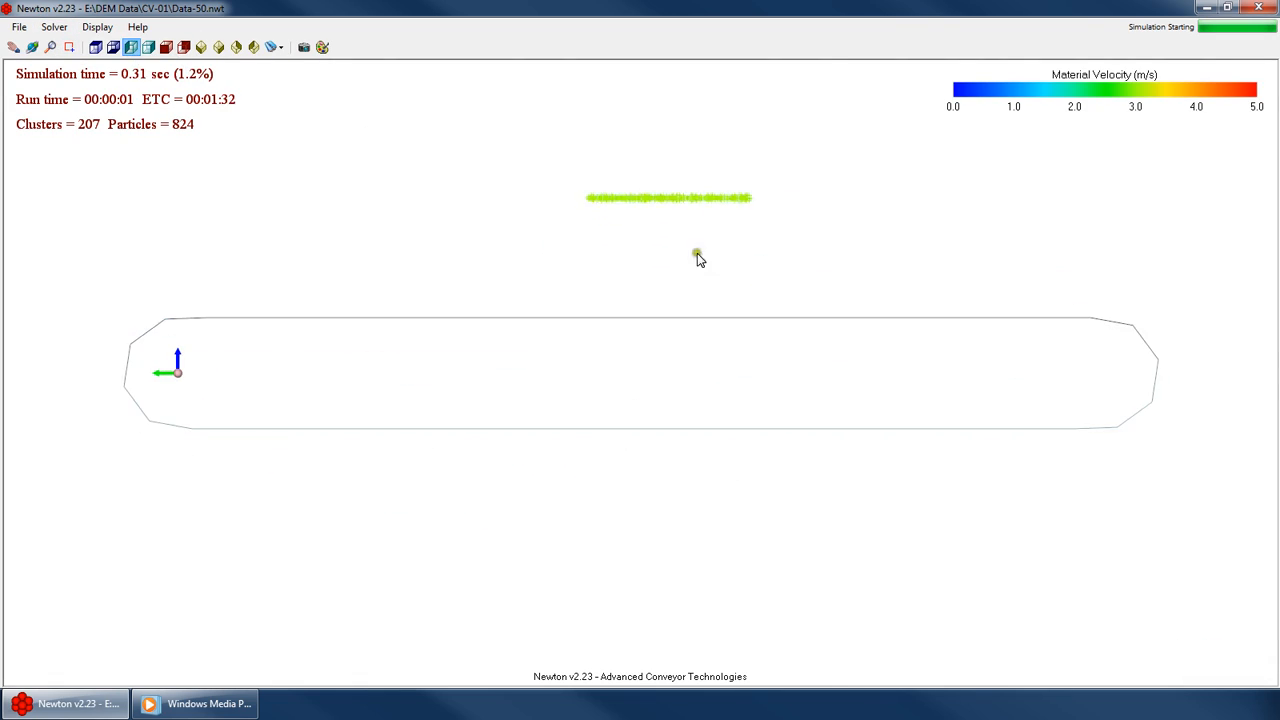
Zoom, pan and orbit around the belt to watch the simulated material flow
scroll(84, 358, up, 10)
scroll(310, 310, up, 2)
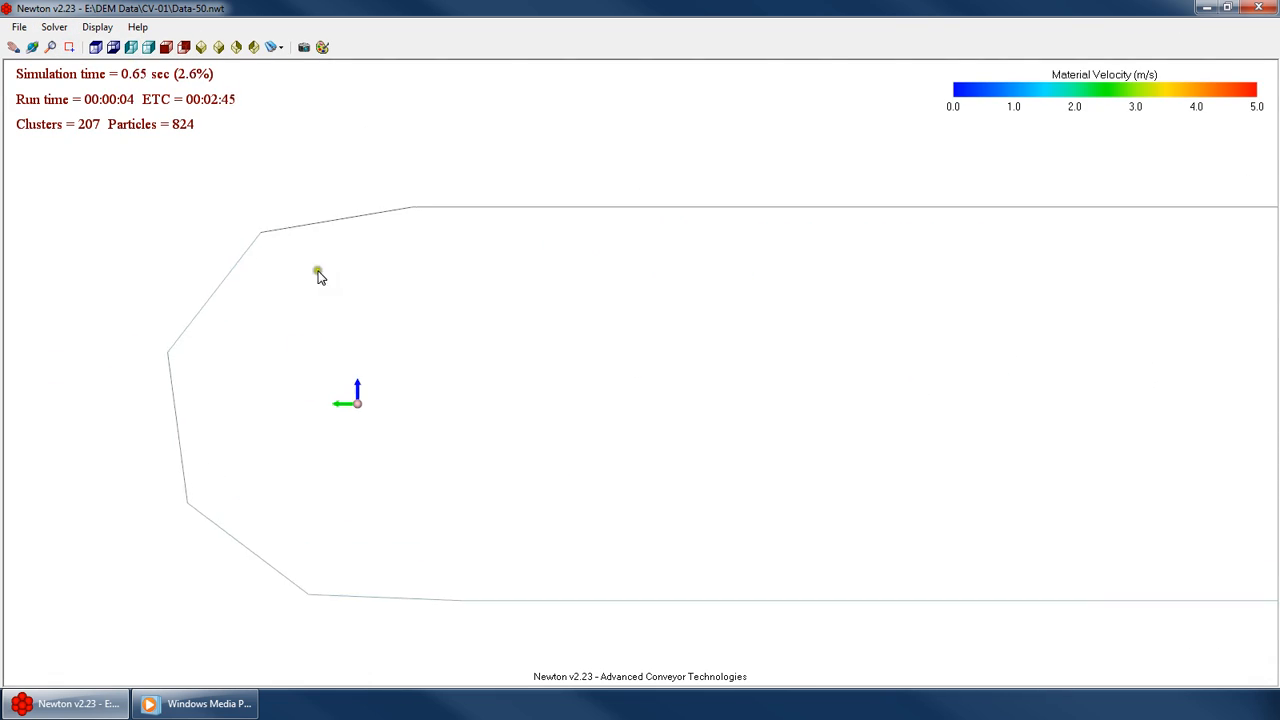
drag(318, 277, 212, 366)
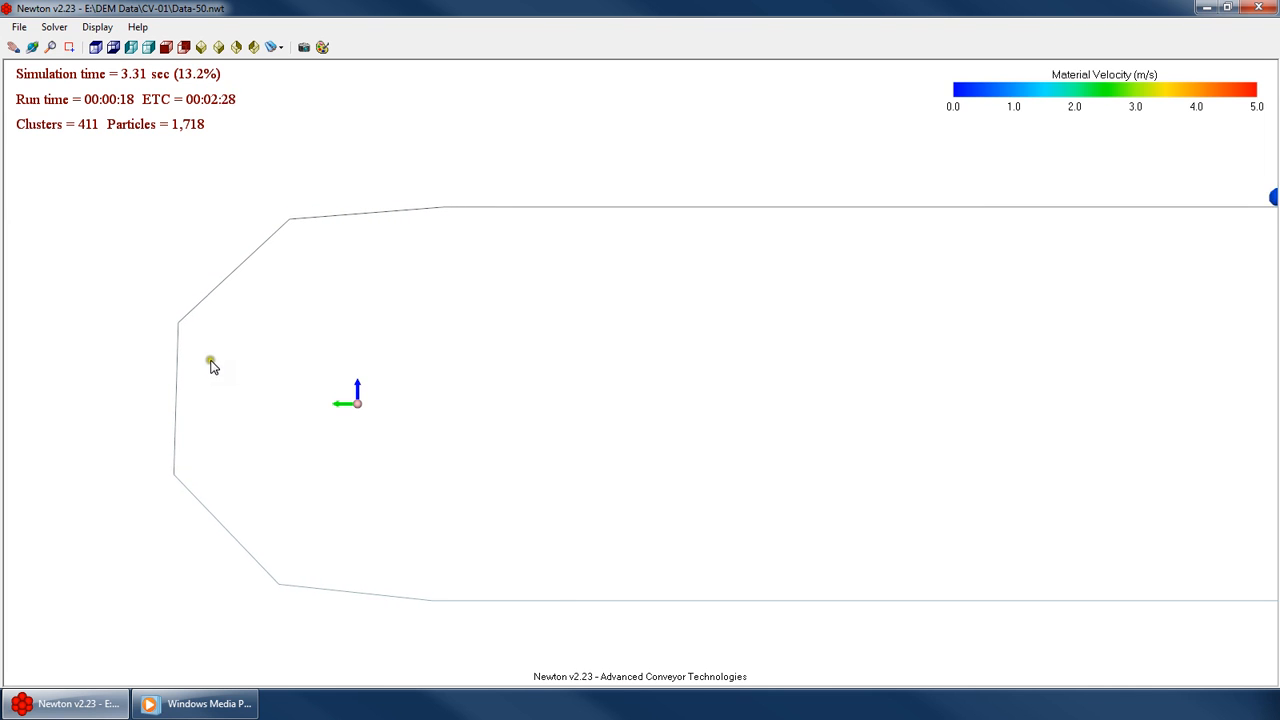
right_click(298, 312)
click(332, 338)
drag(366, 294, 289, 326)
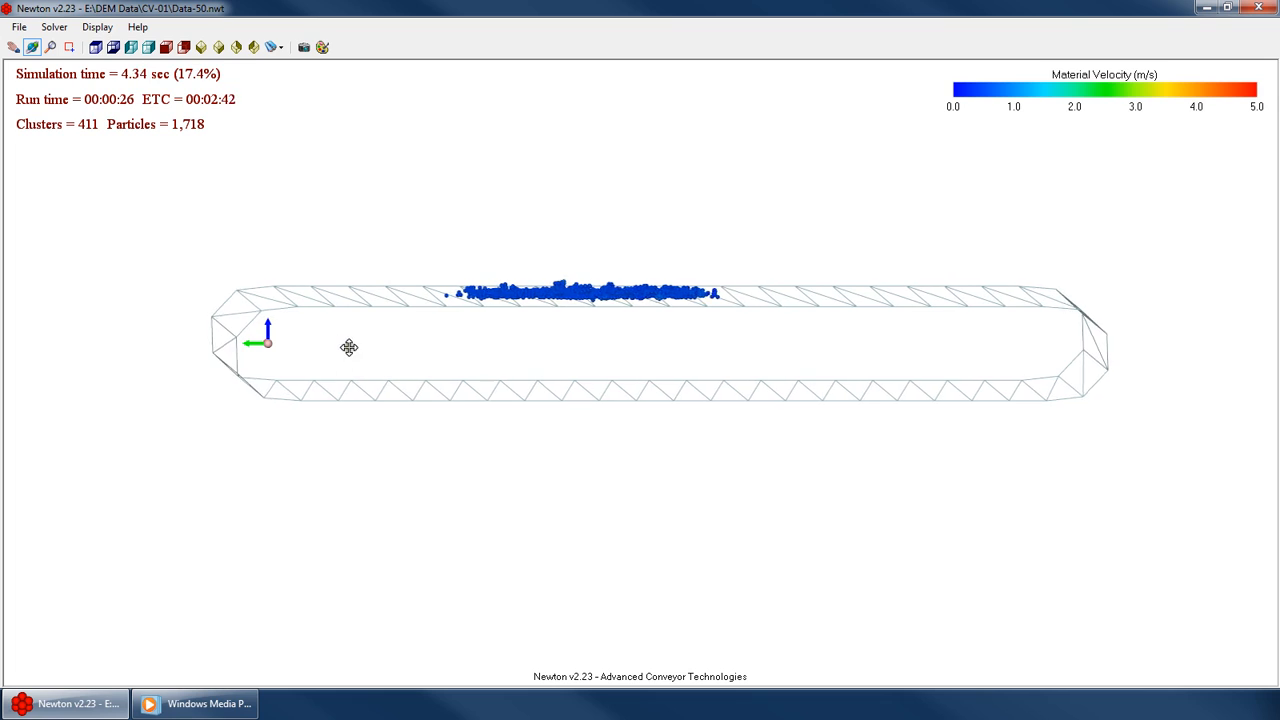
drag(349, 347, 789, 397)
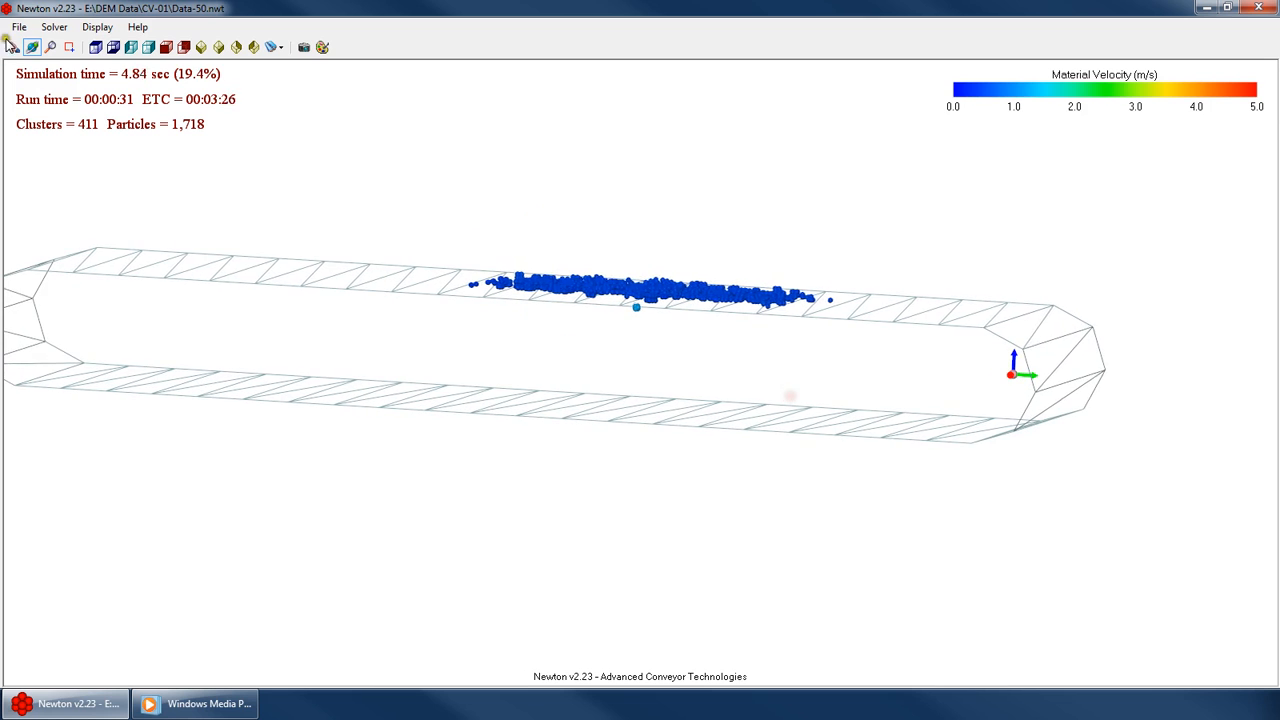
Stop the running simulation
click(60, 27)
click(90, 82)
key(Return)
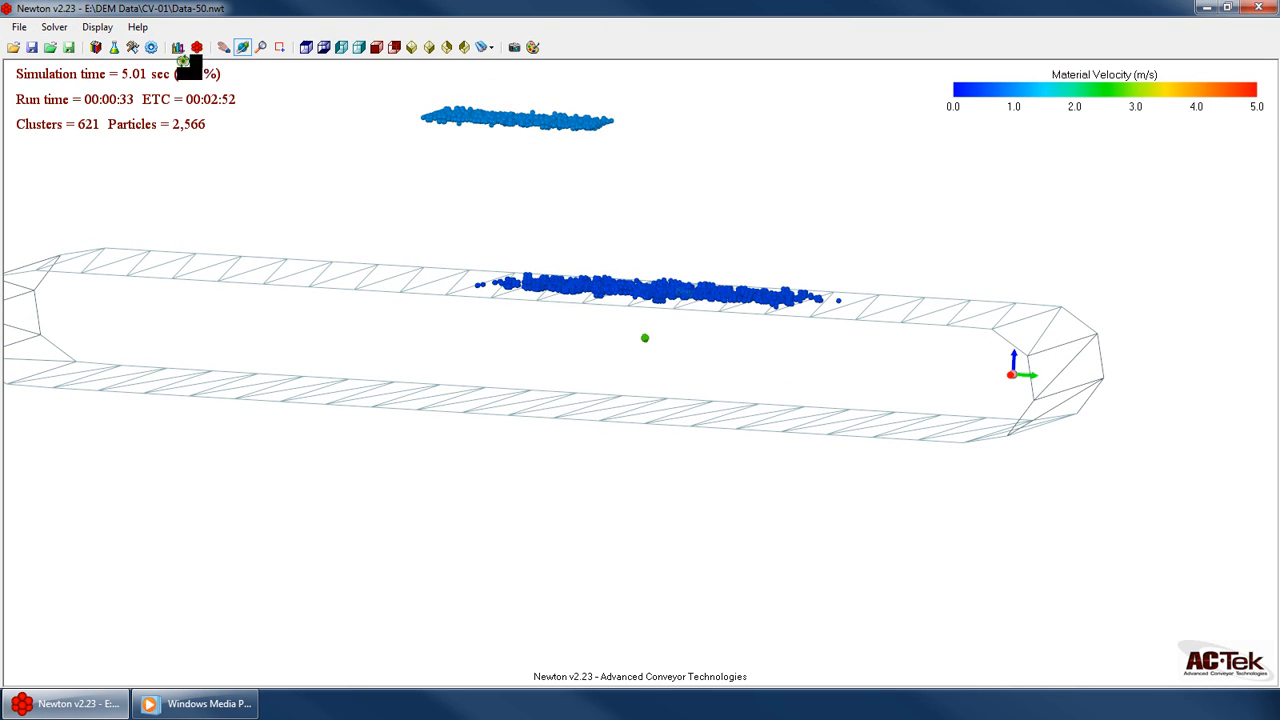
Create a new input file and return to the belt input table
click(132, 47)
drag(289, 326, 293, 450)
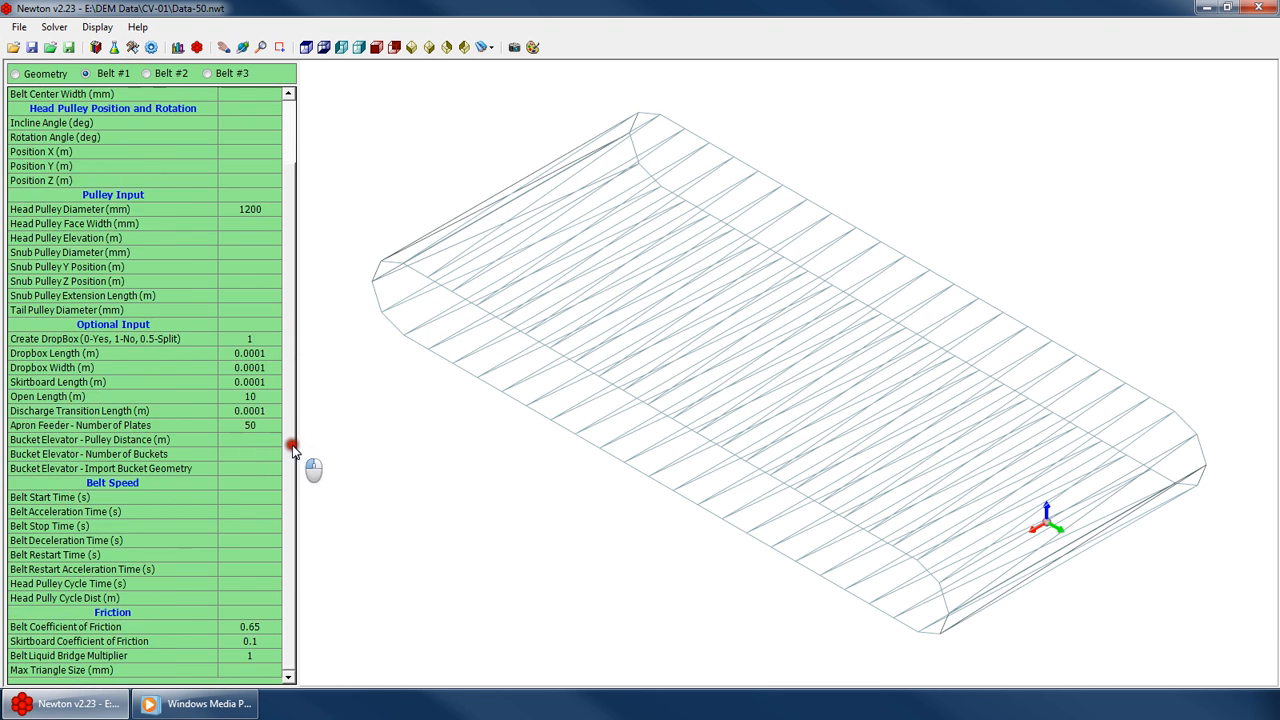
click(255, 440)
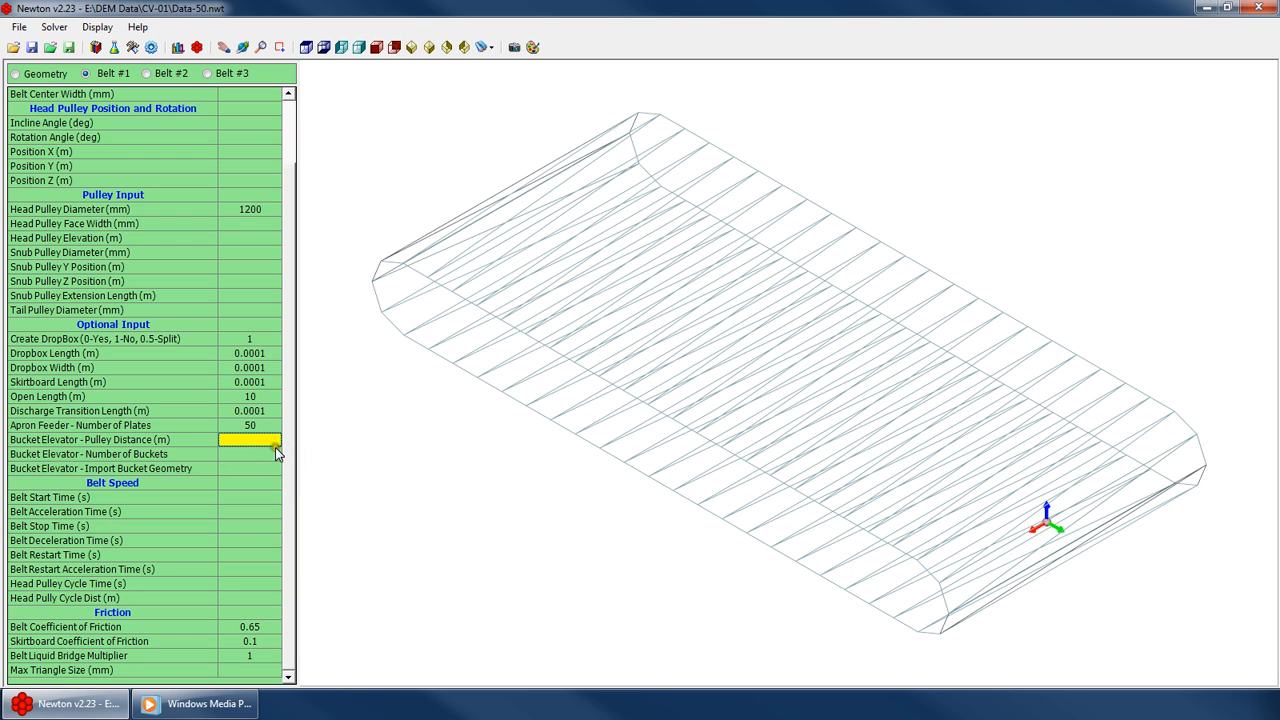
click(18, 27)
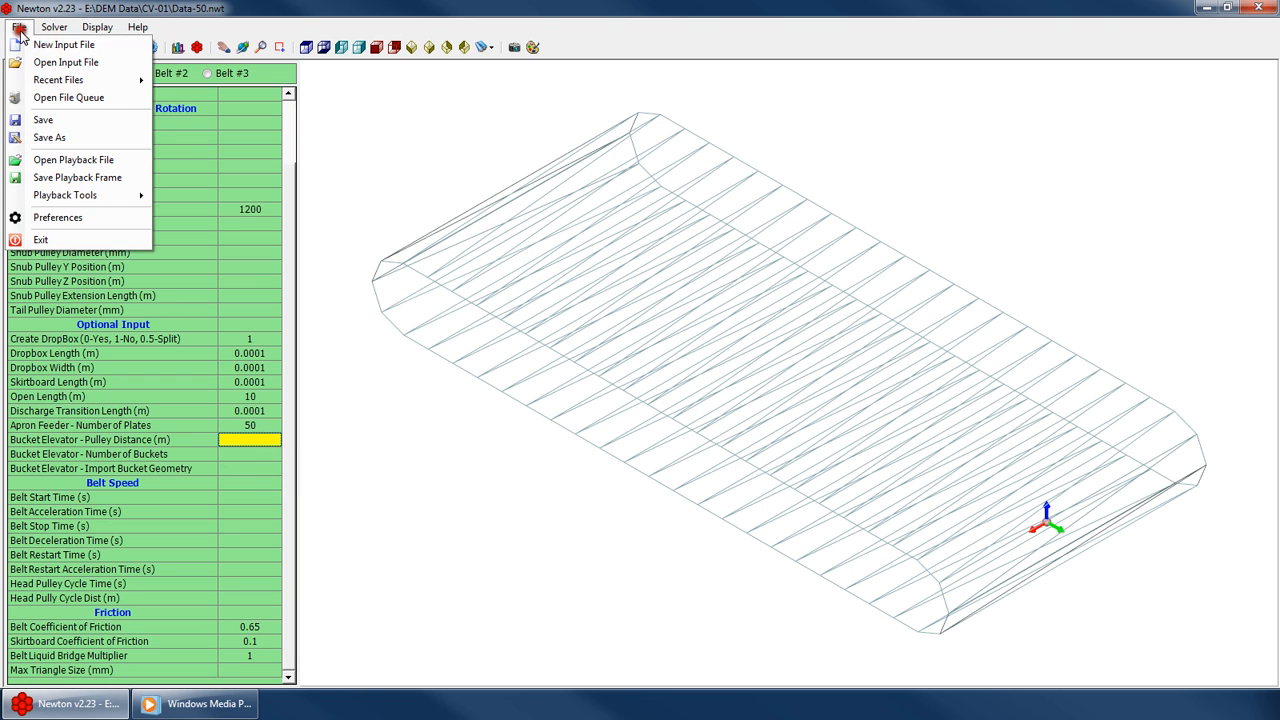
click(42, 44)
click(113, 47)
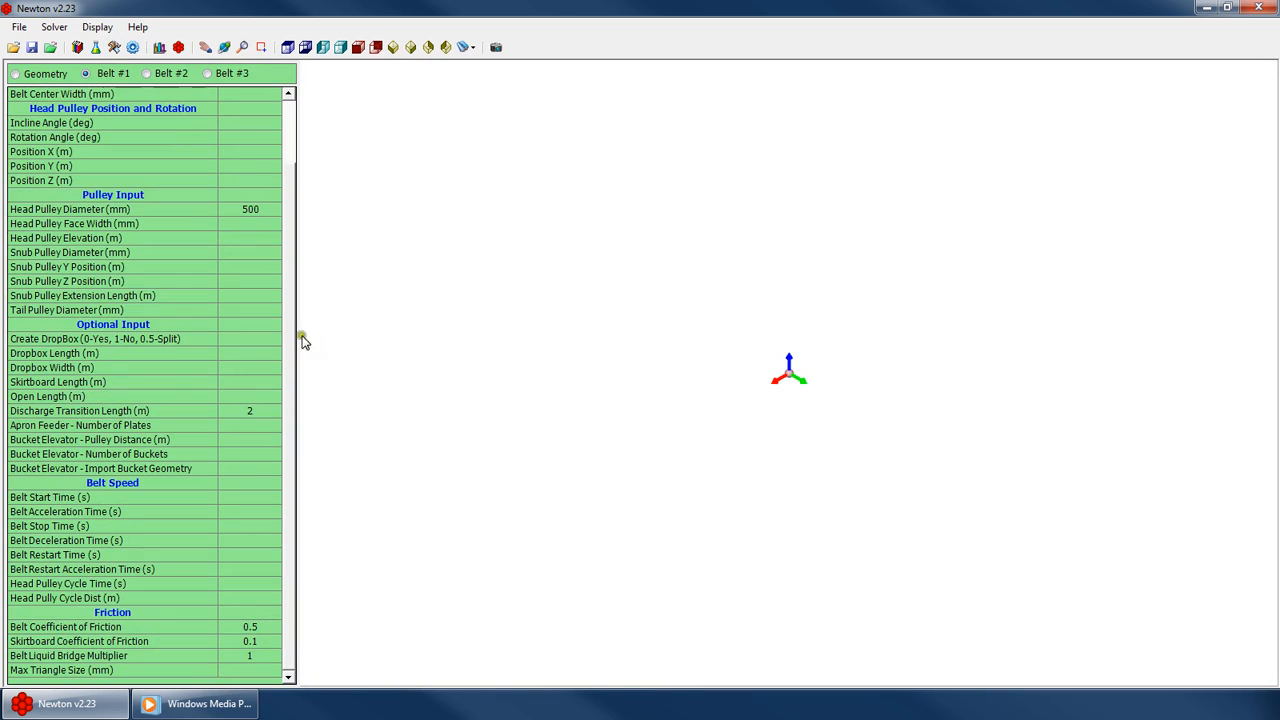
Set Belt #1's belt width to 150 mm in the new file
click(291, 448)
click(252, 340)
click(284, 328)
click(258, 440)
click(239, 469)
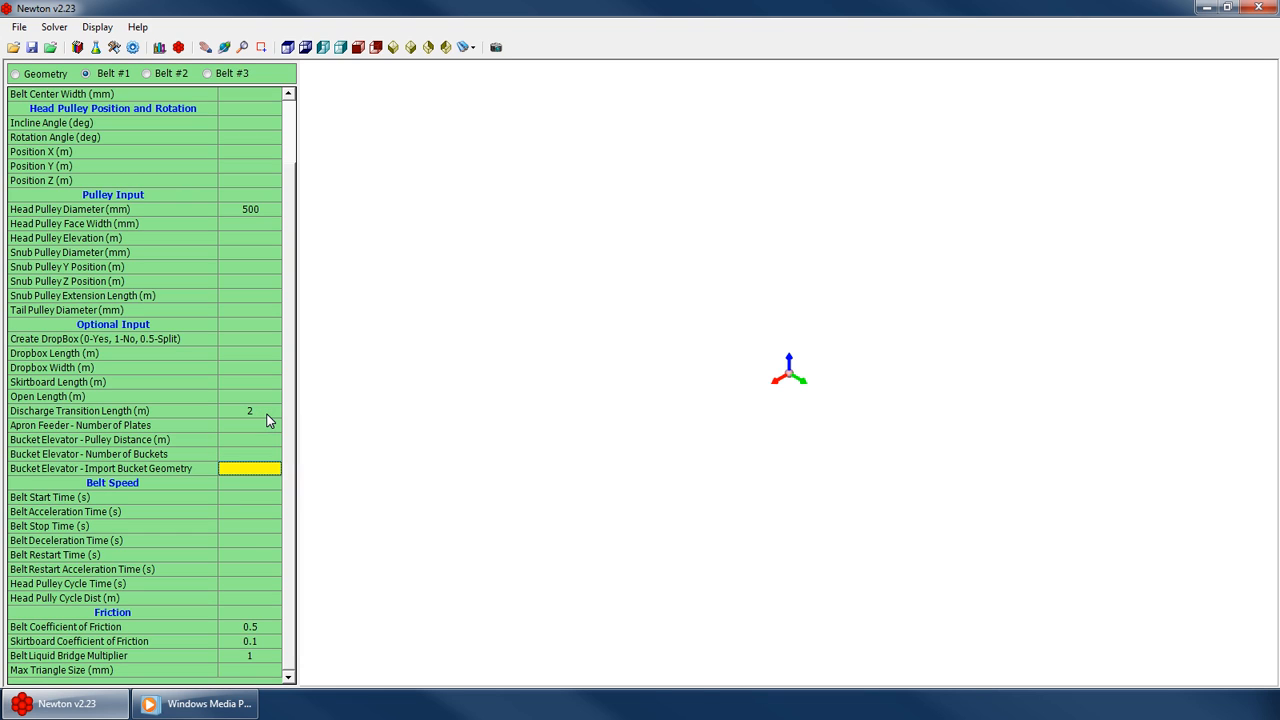
scroll(275, 110, up, 2)
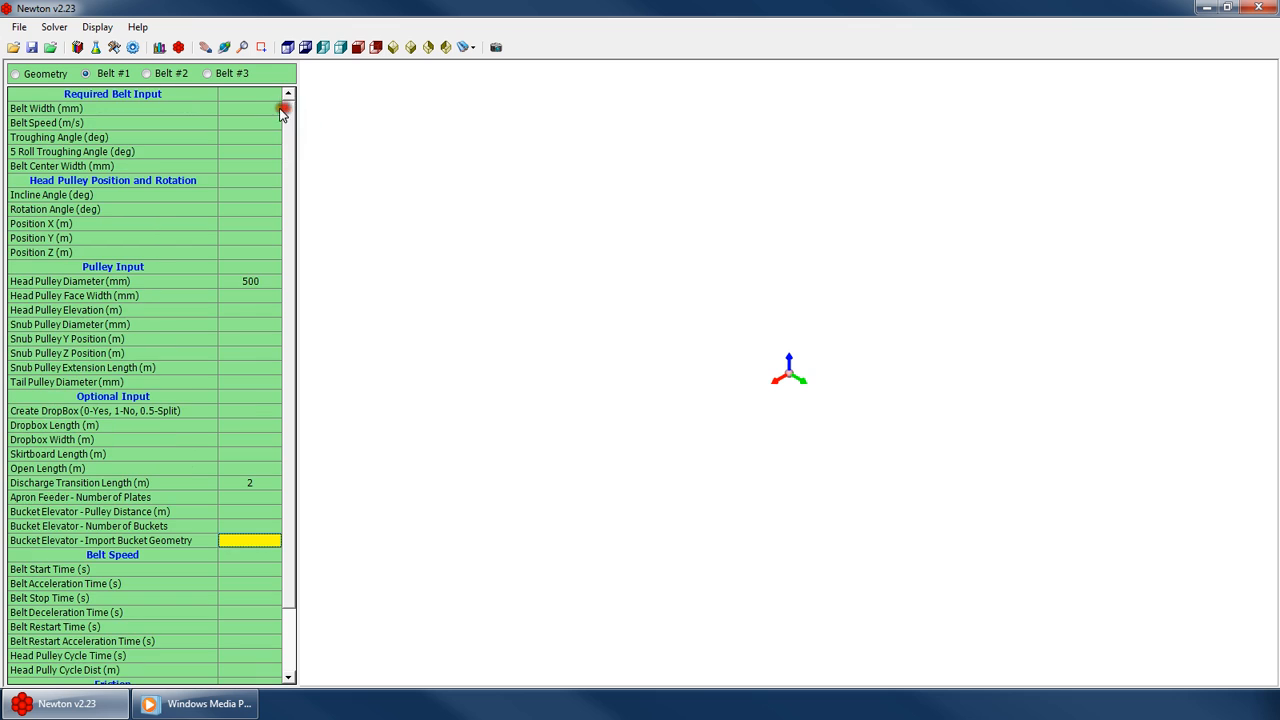
click(262, 108)
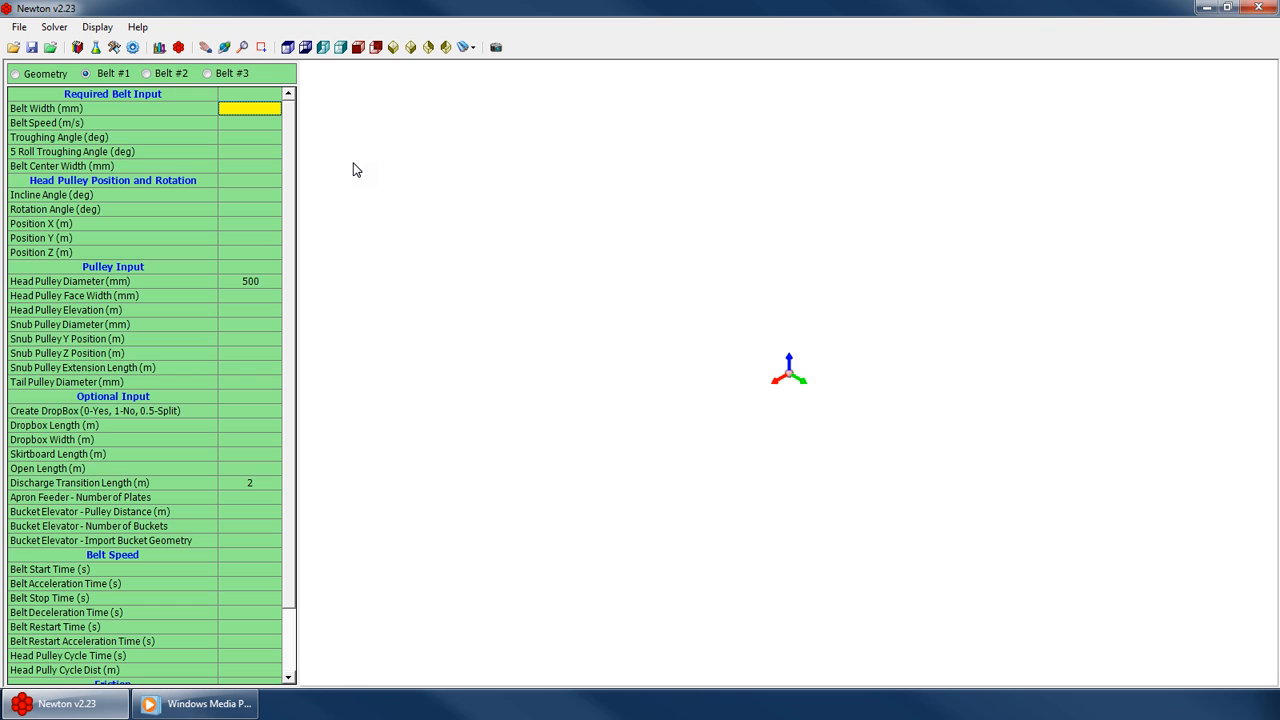
text(10)
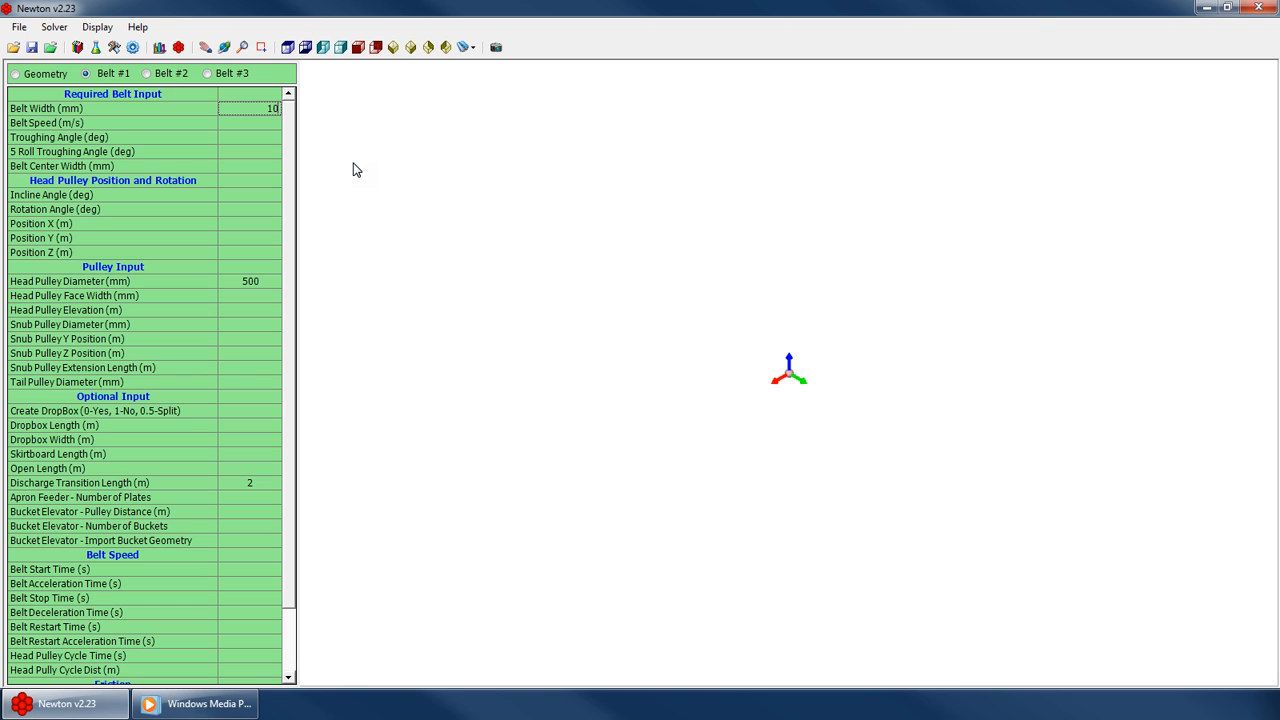
text(0)
key(Return)
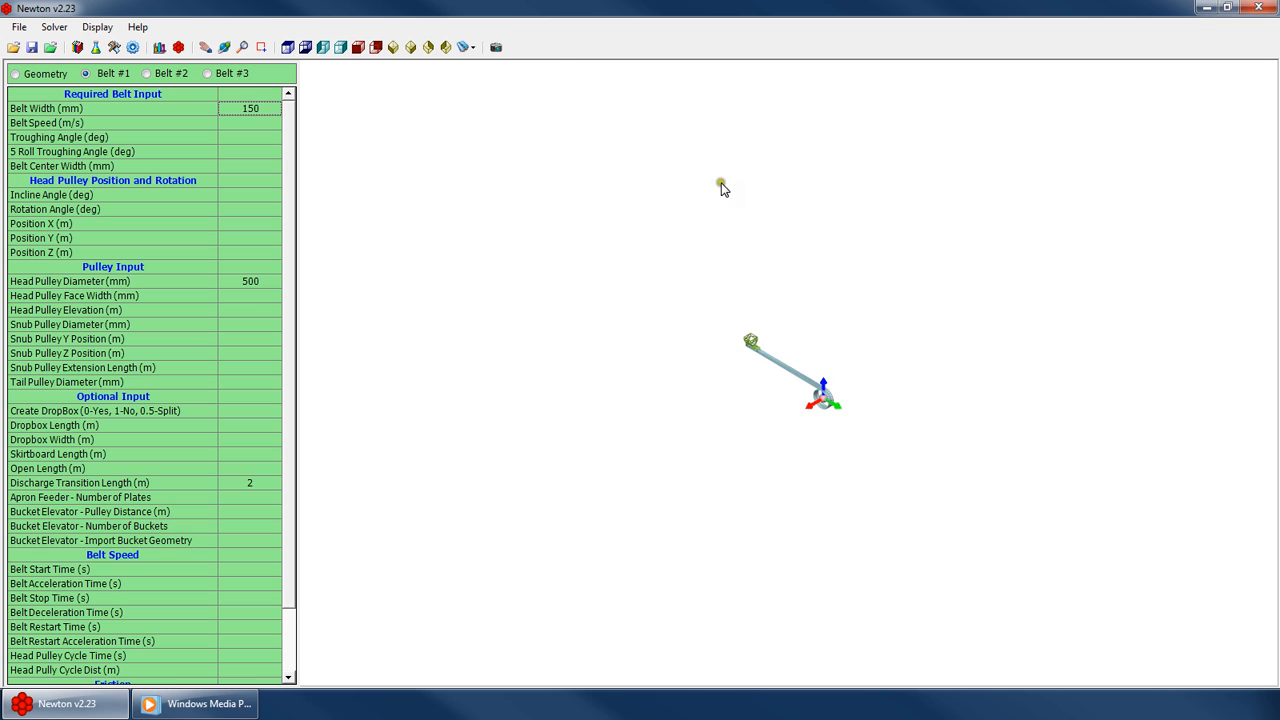
Set Belt #1's head pulley diameter to 1000 mm
click(997, 414)
scroll(923, 459, up, 8)
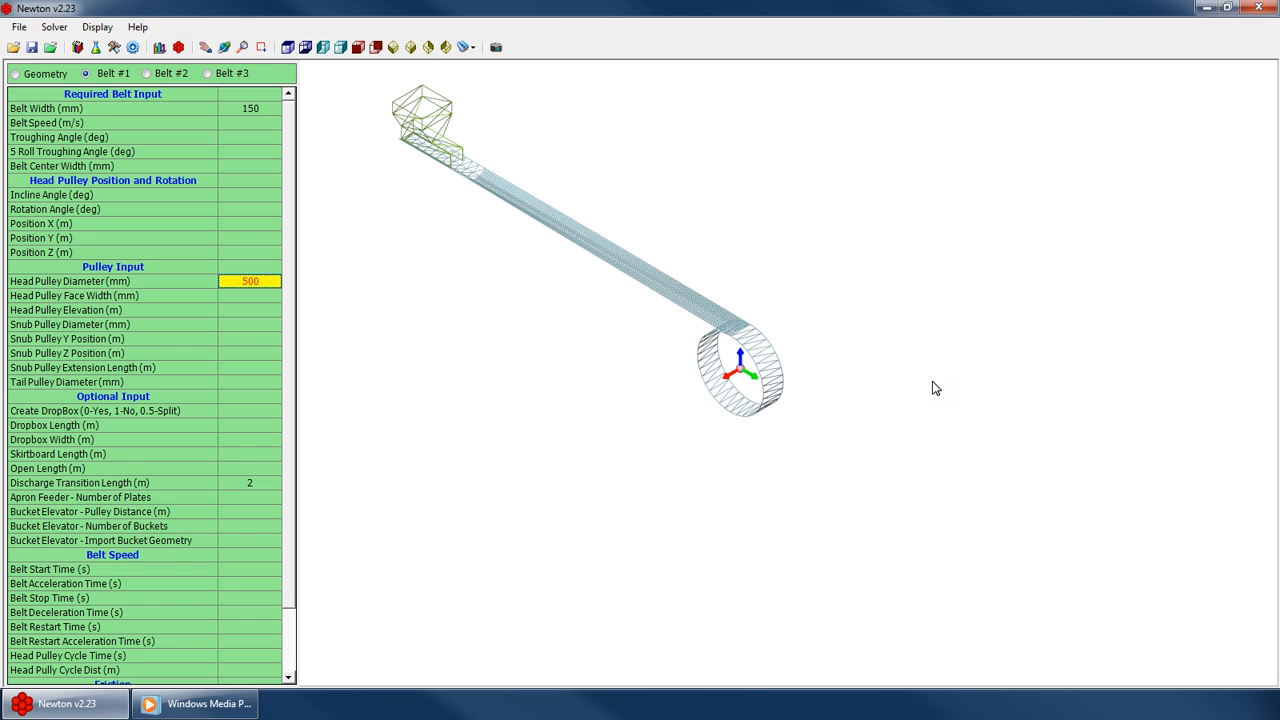
text(1000)
key(Return)
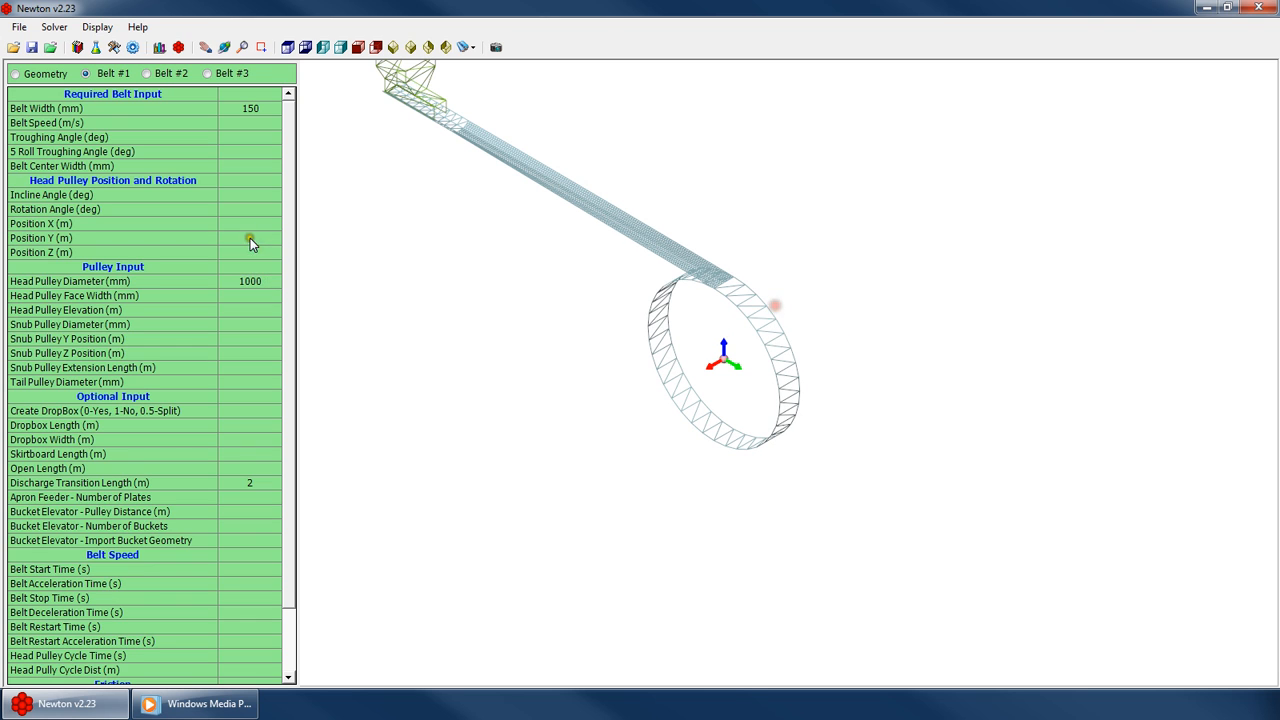
Set the bucket elevator pulley distance to 4 m for Belt #1
scroll(295, 270, down, 2)
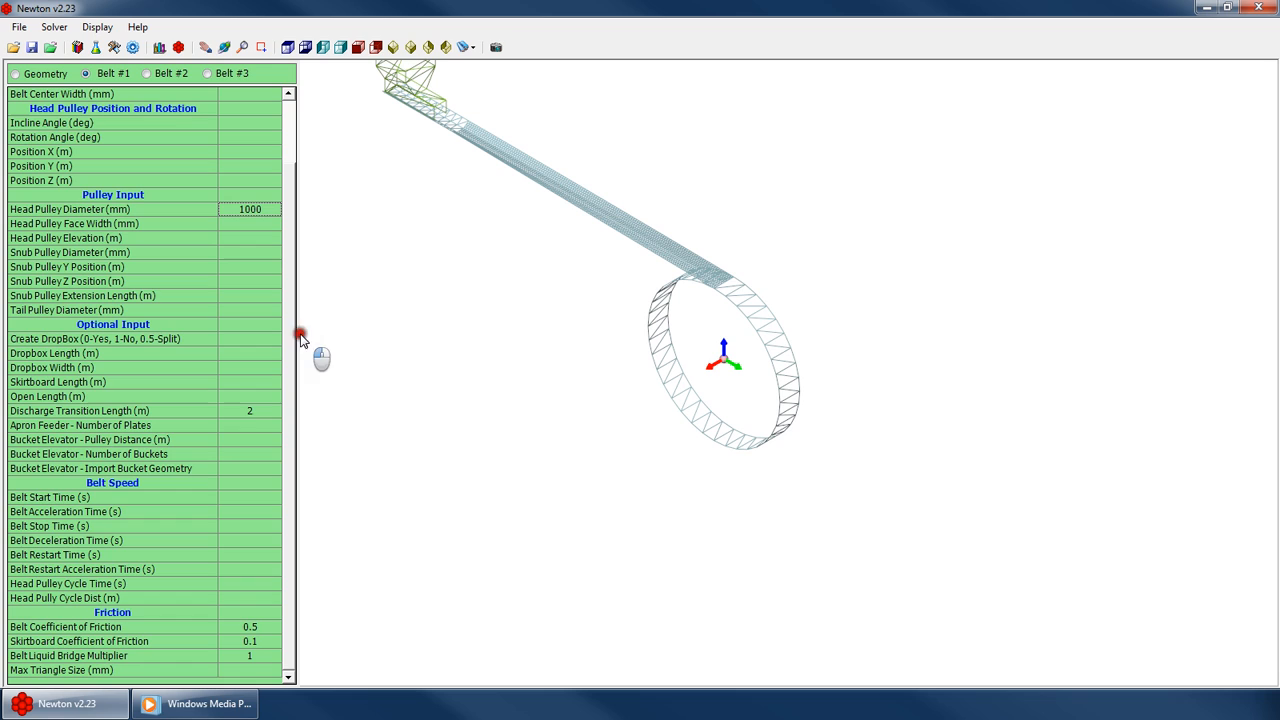
click(250, 439)
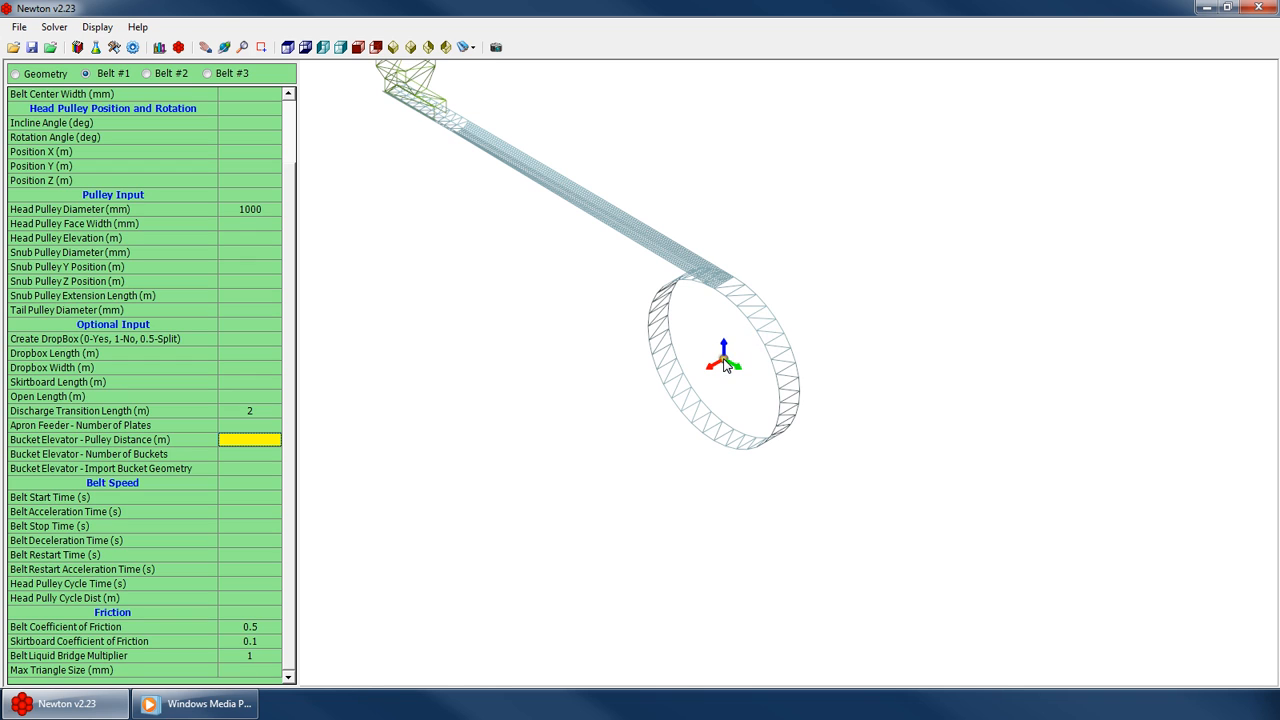
scroll(751, 254, down, 5)
click(265, 440)
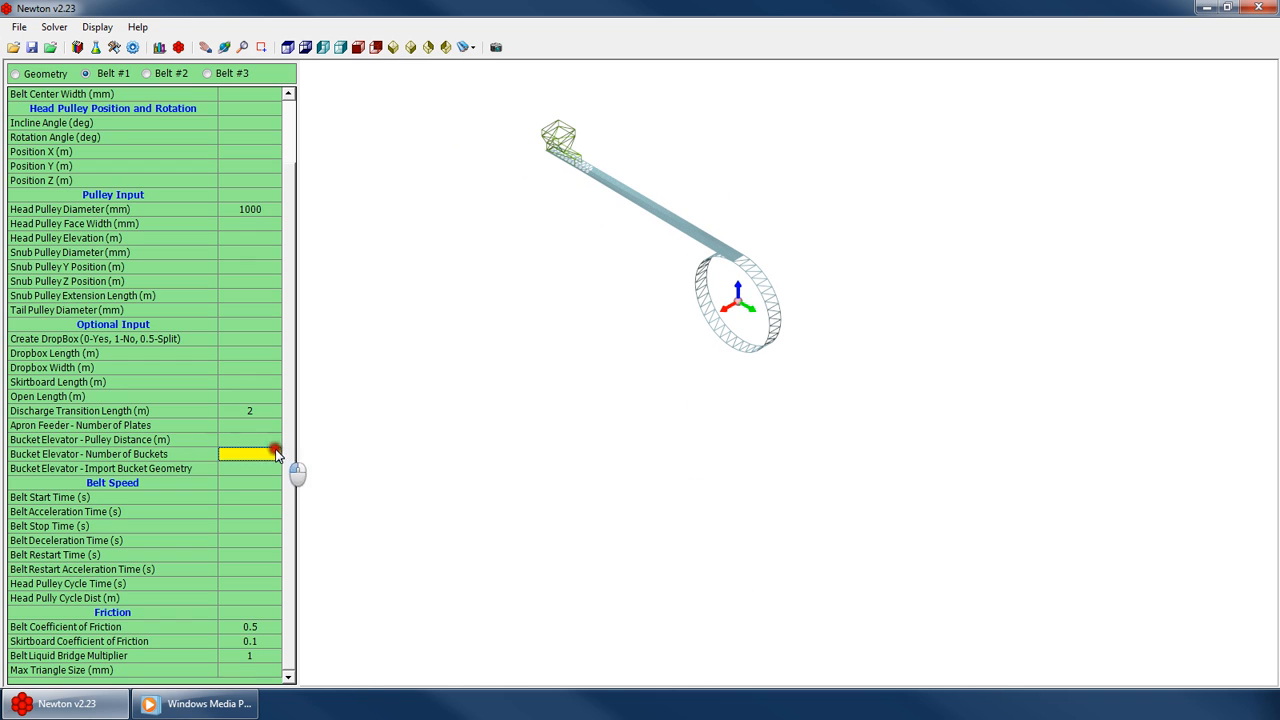
text(4)
key(Return)
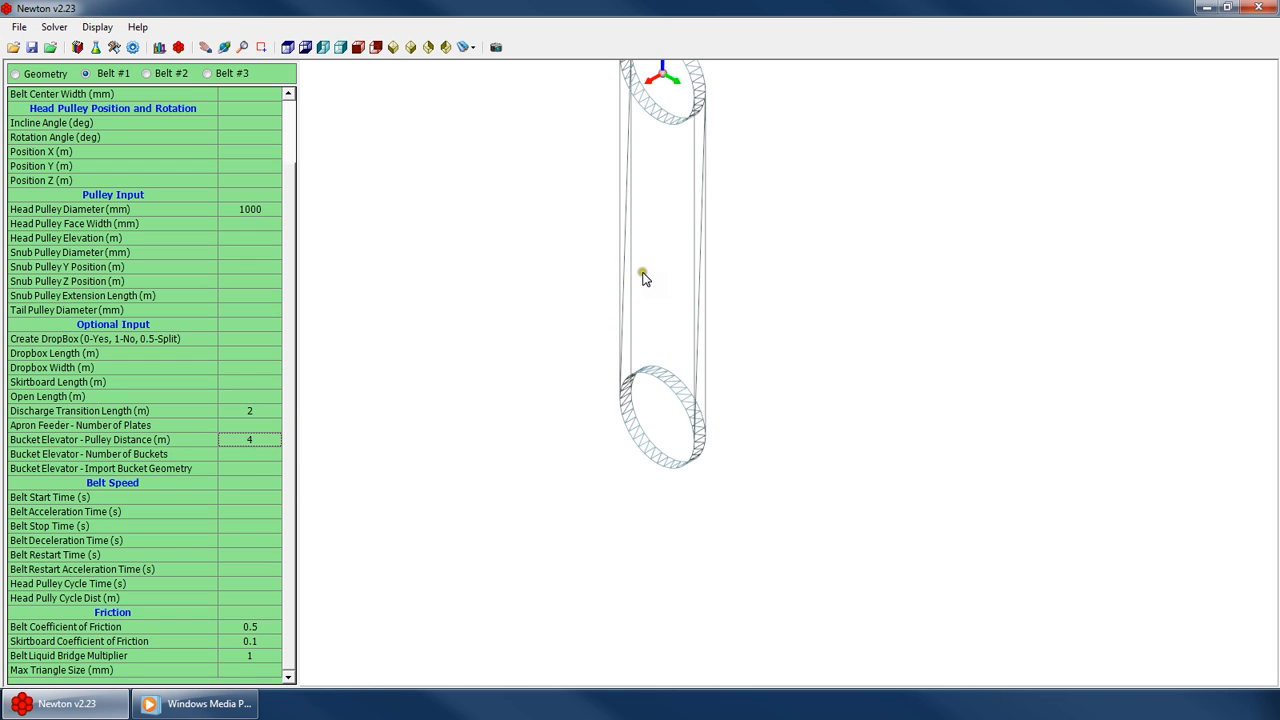
Orbit and zoom the view to examine the new bucket elevator belt loop
click(671, 448)
scroll(671, 448, down, 4)
scroll(666, 322, up, 4)
right_click(698, 345)
click(733, 376)
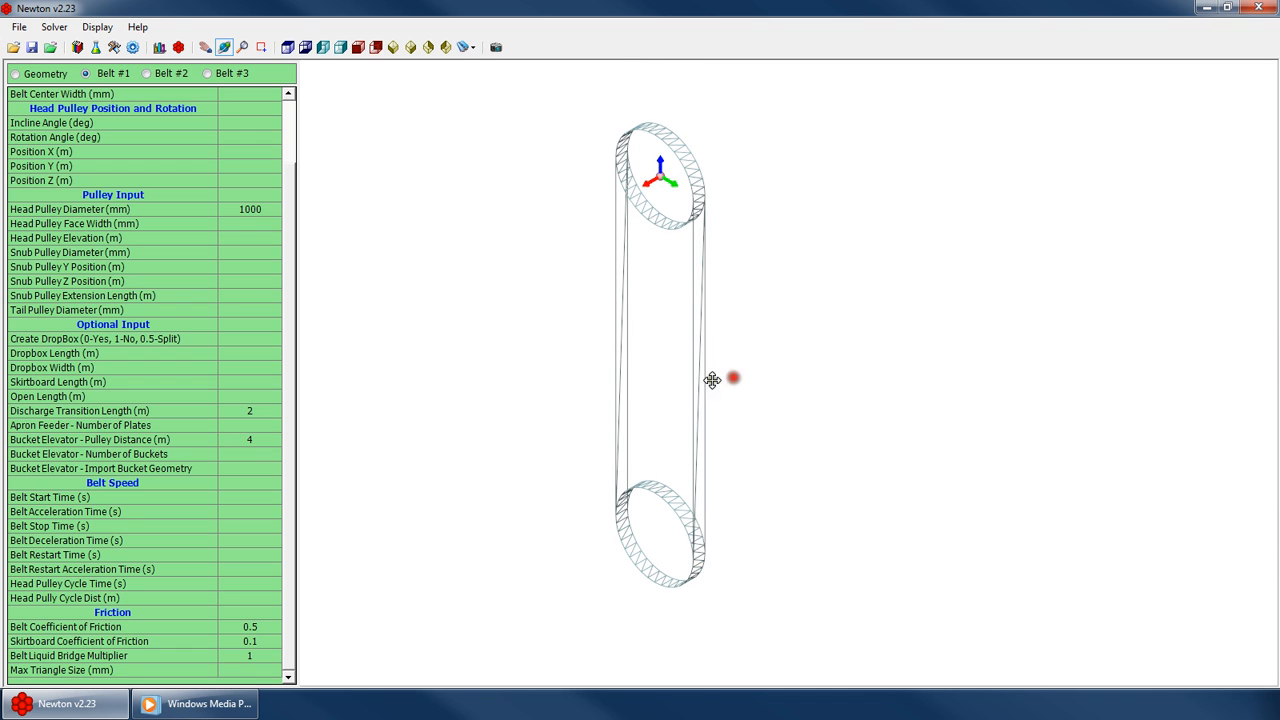
drag(710, 380, 736, 370)
scroll(710, 378, up, 1)
scroll(697, 352, up, 2)
scroll(697, 352, down, 3)
drag(634, 392, 609, 407)
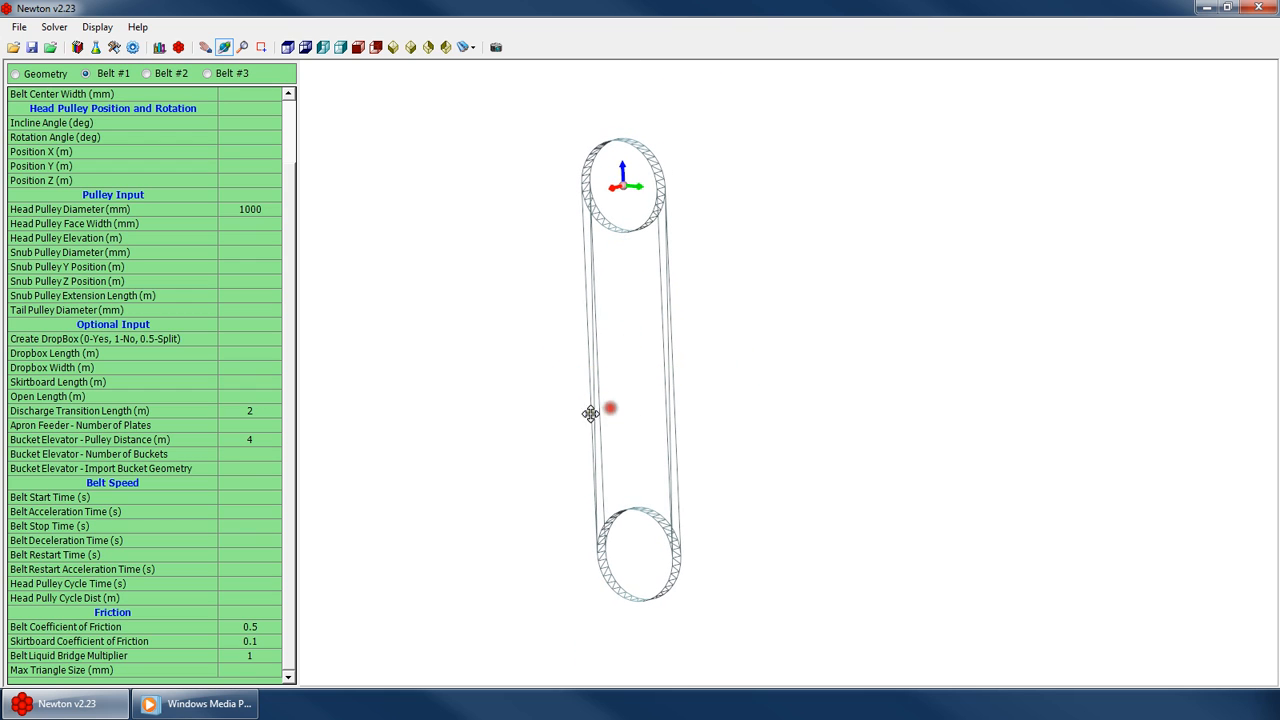
Import the bucket geometry from Bucket.dxf using the default DXF options
click(252, 469)
key(Up)
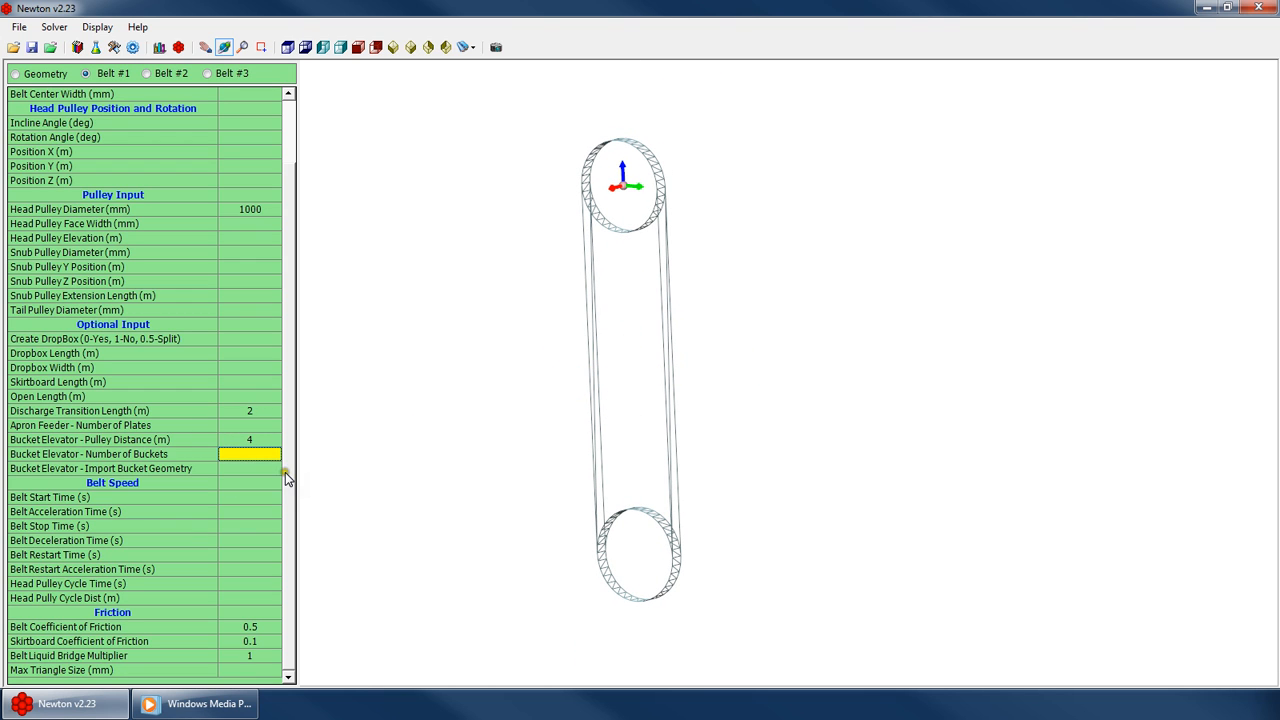
key(Down)
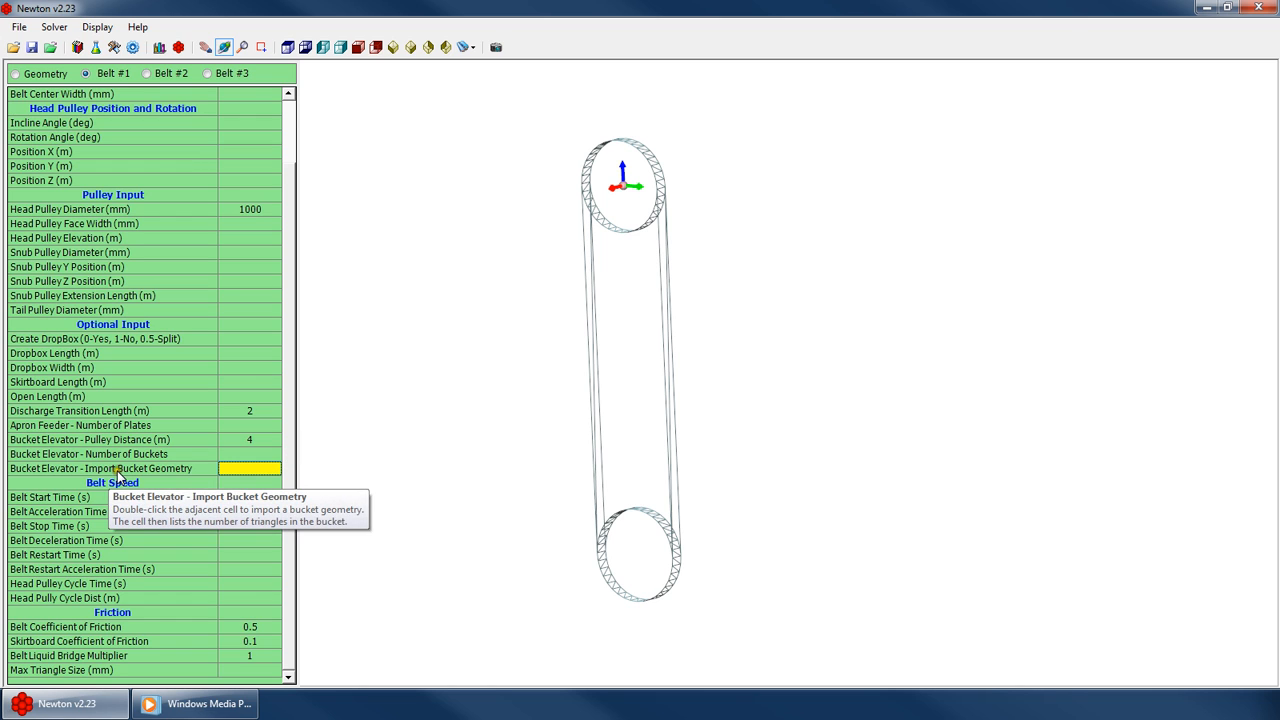
click(242, 470)
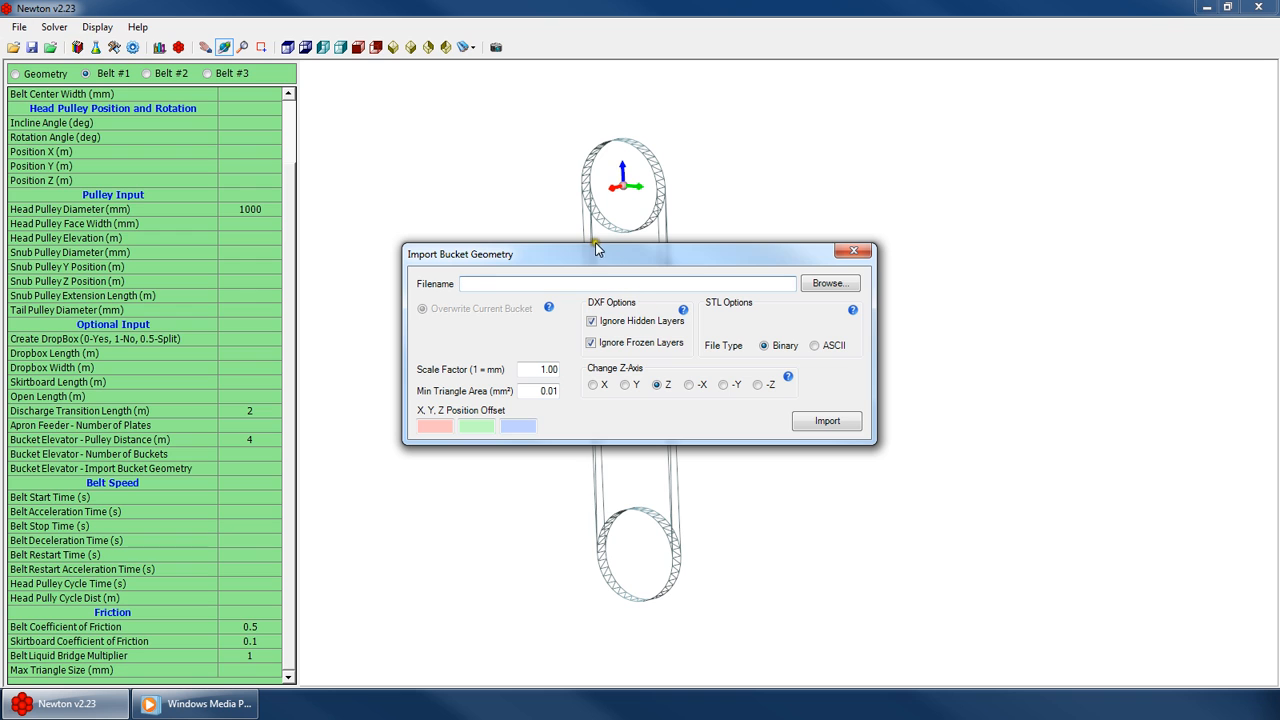
click(838, 283)
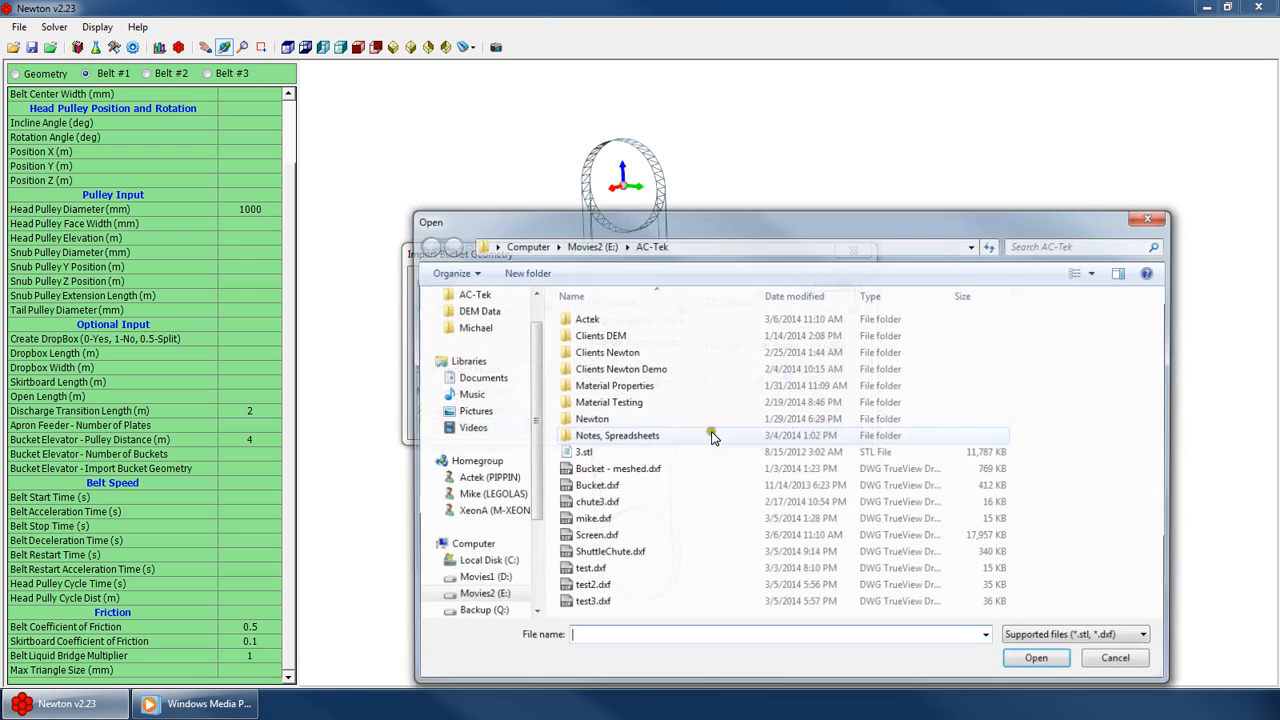
double_click(612, 486)
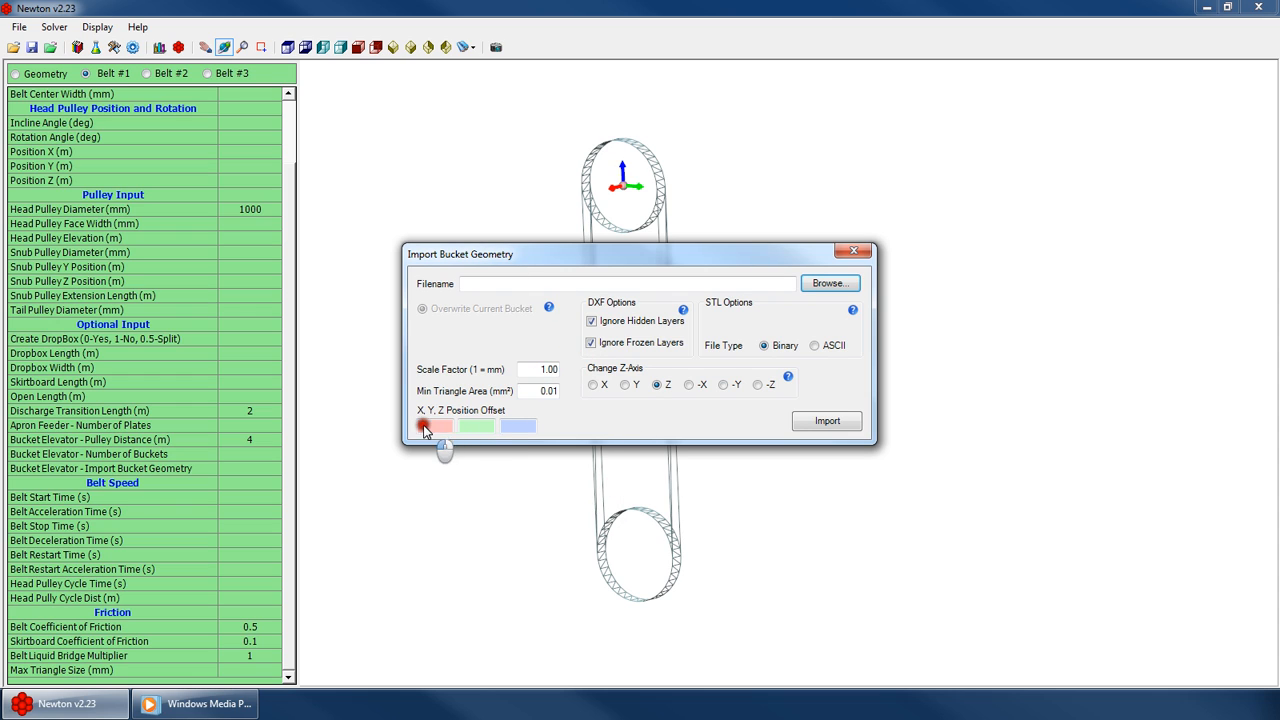
click(549, 392)
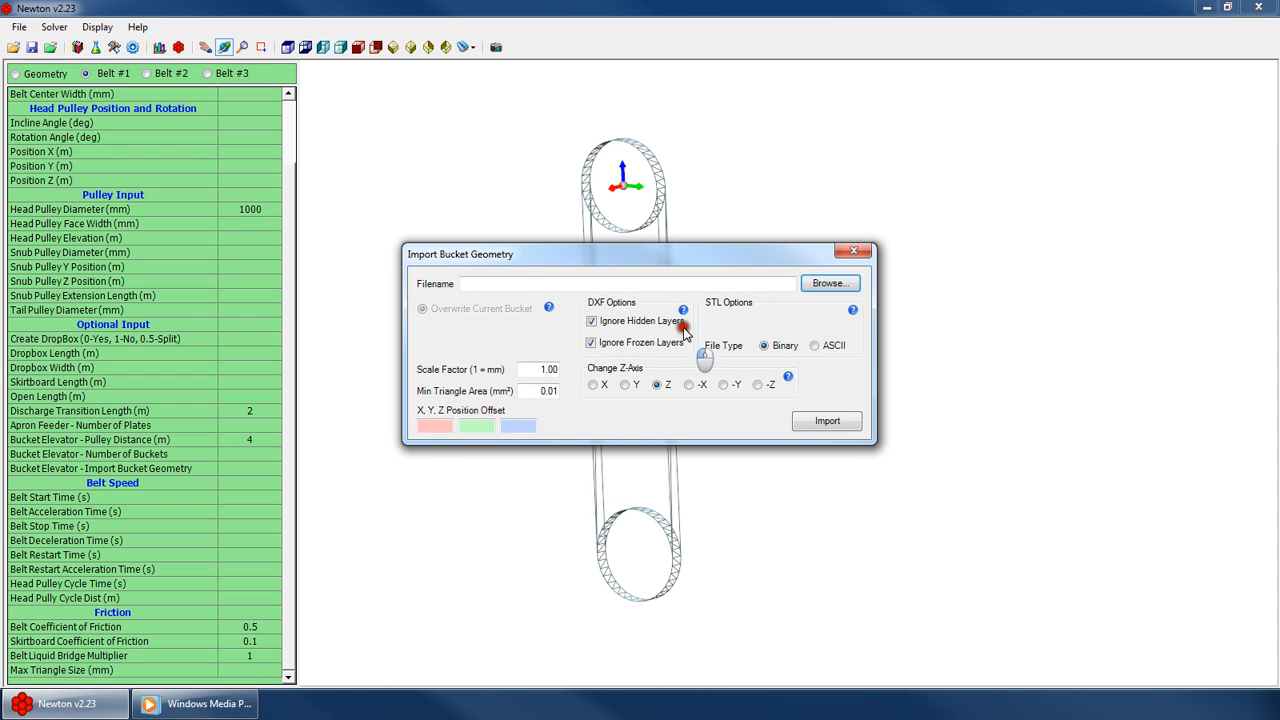
click(711, 312)
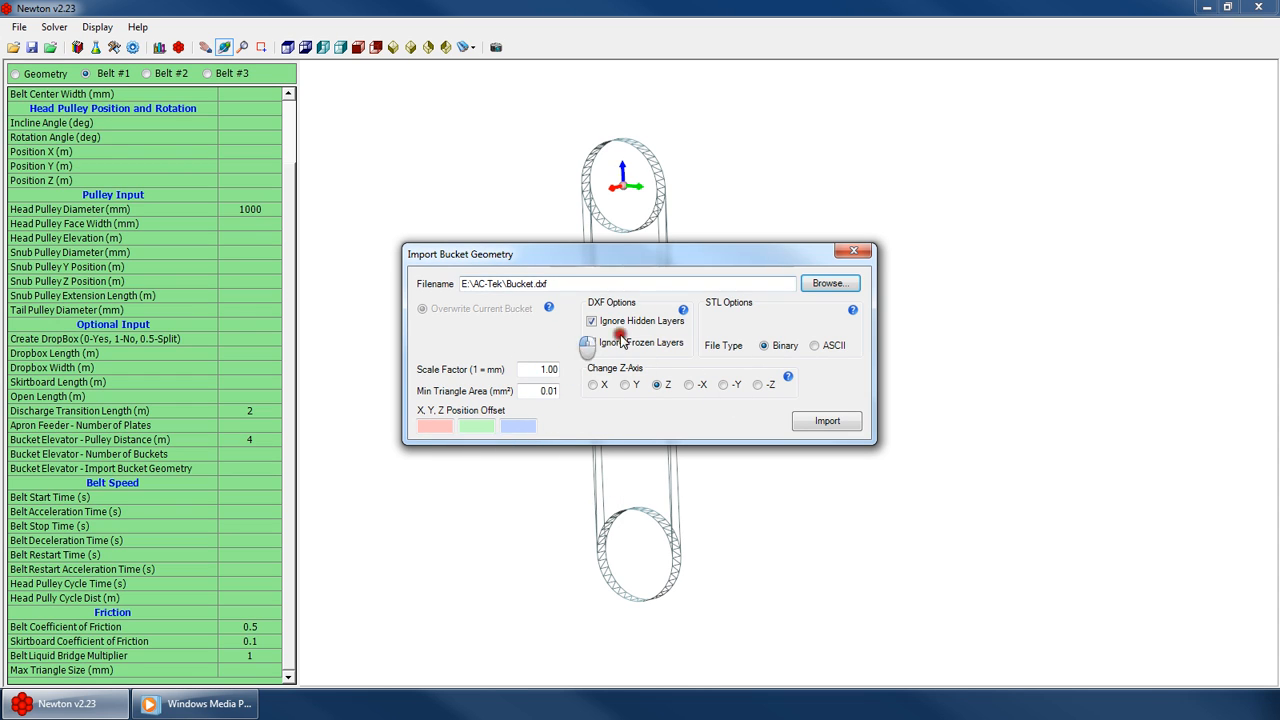
click(808, 421)
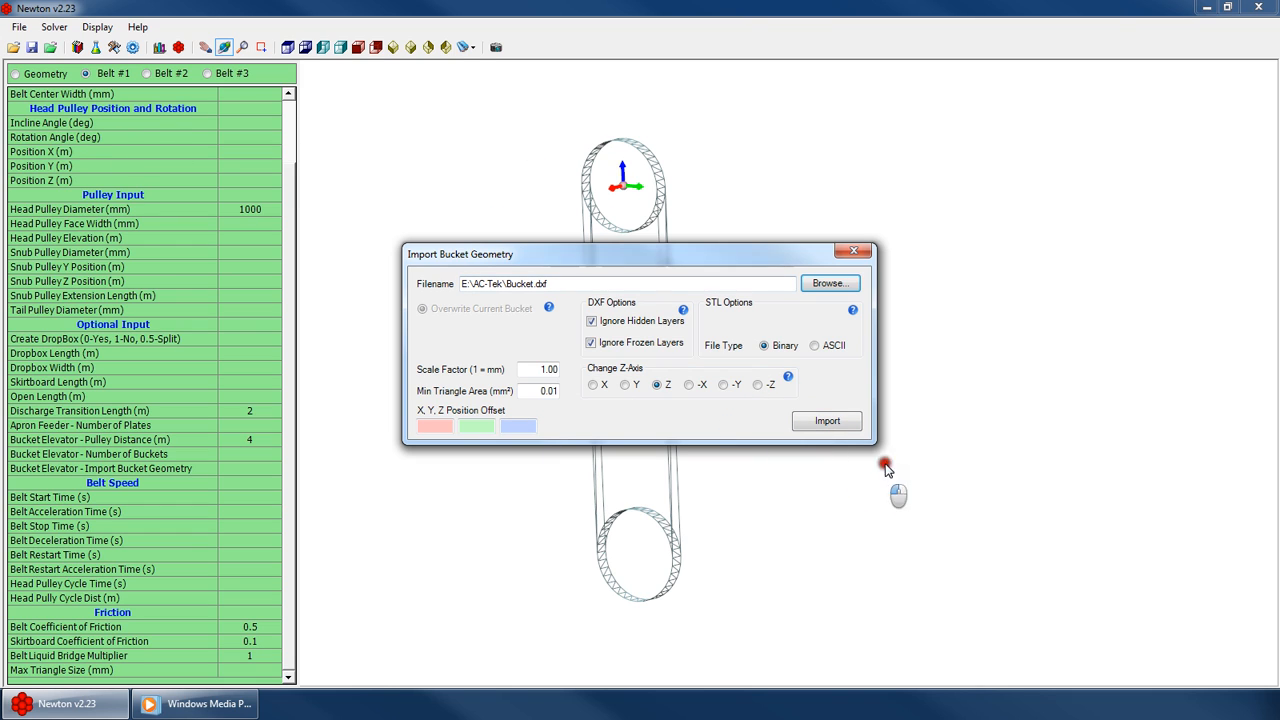
click(835, 422)
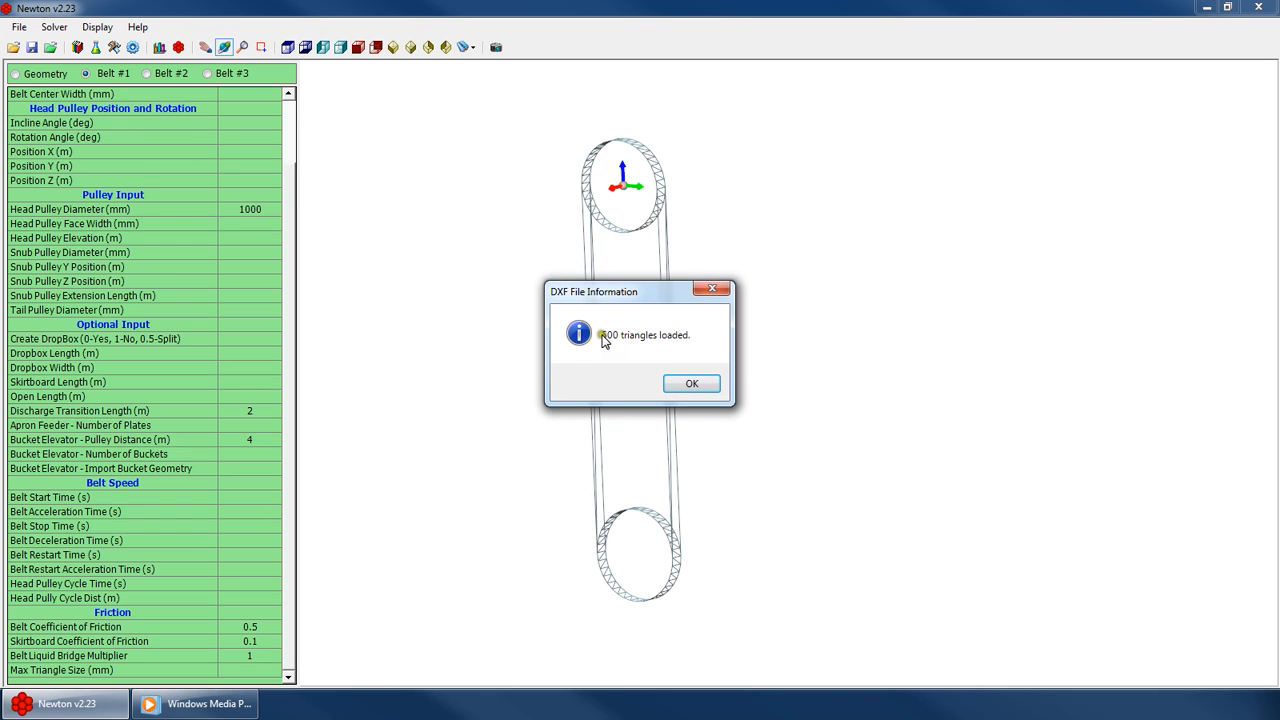
click(691, 383)
Set the bucket elevator number of buckets to 15
click(240, 482)
click(248, 470)
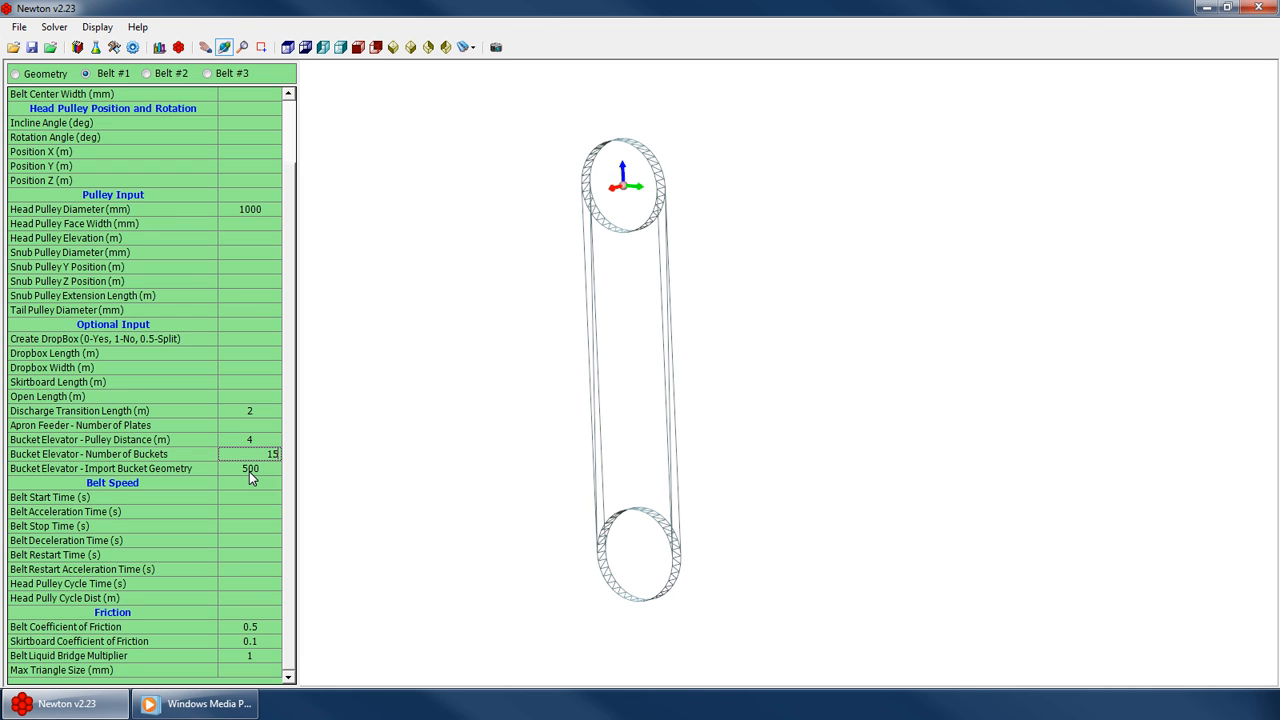
key(Return)
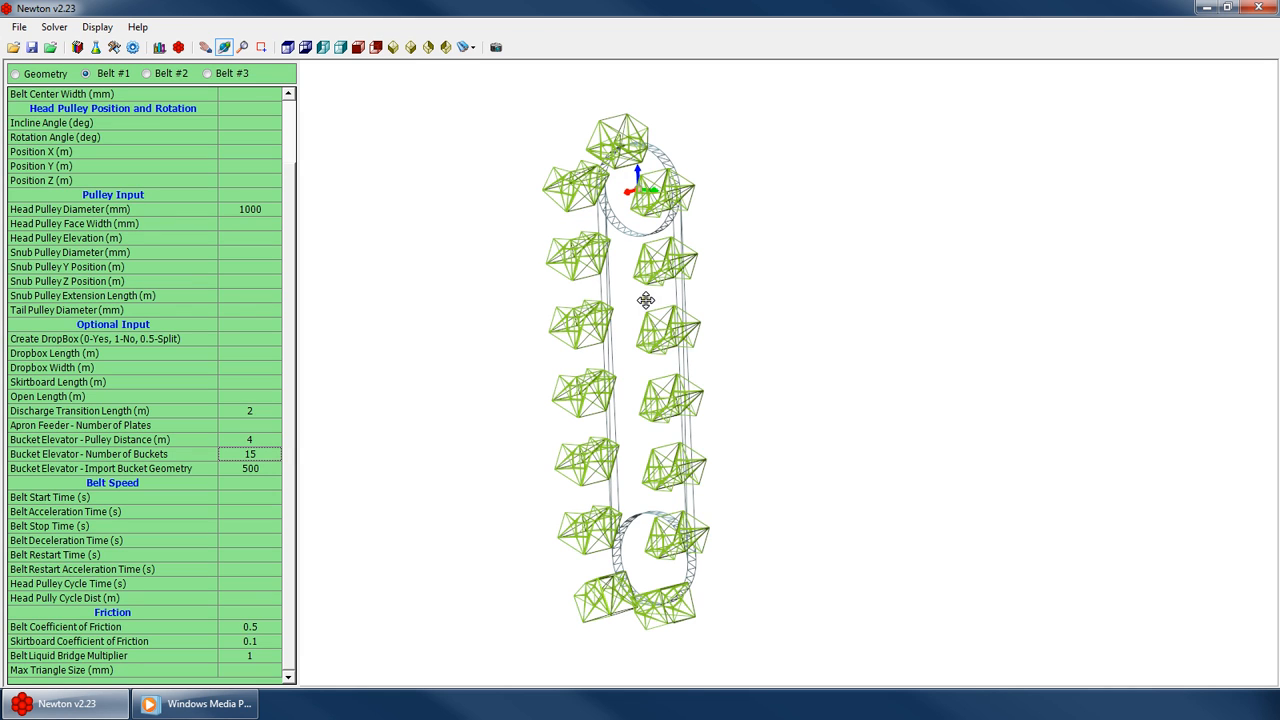
Try other bucket counts, then set the number of buckets back to 15
right_click(646, 300)
click(691, 323)
drag(627, 345, 807, 331)
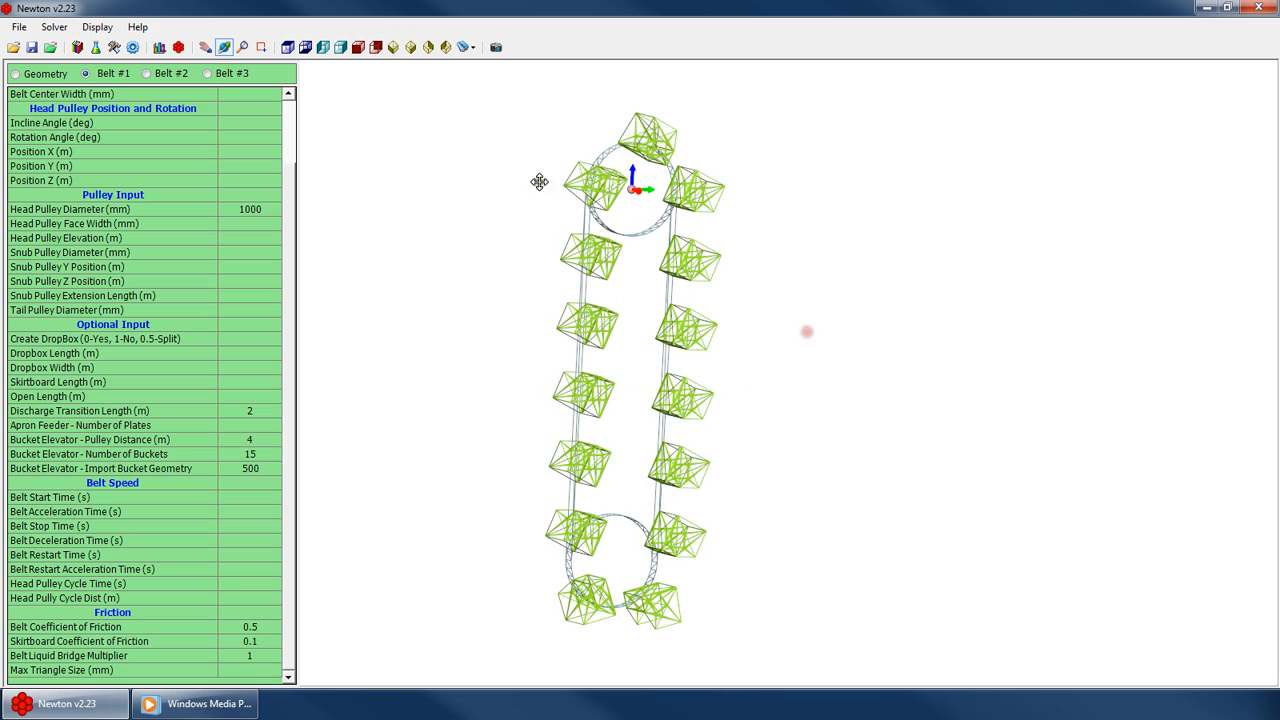
drag(826, 416, 537, 410)
drag(563, 451, 610, 414)
click(250, 468)
click(254, 452)
text(1)
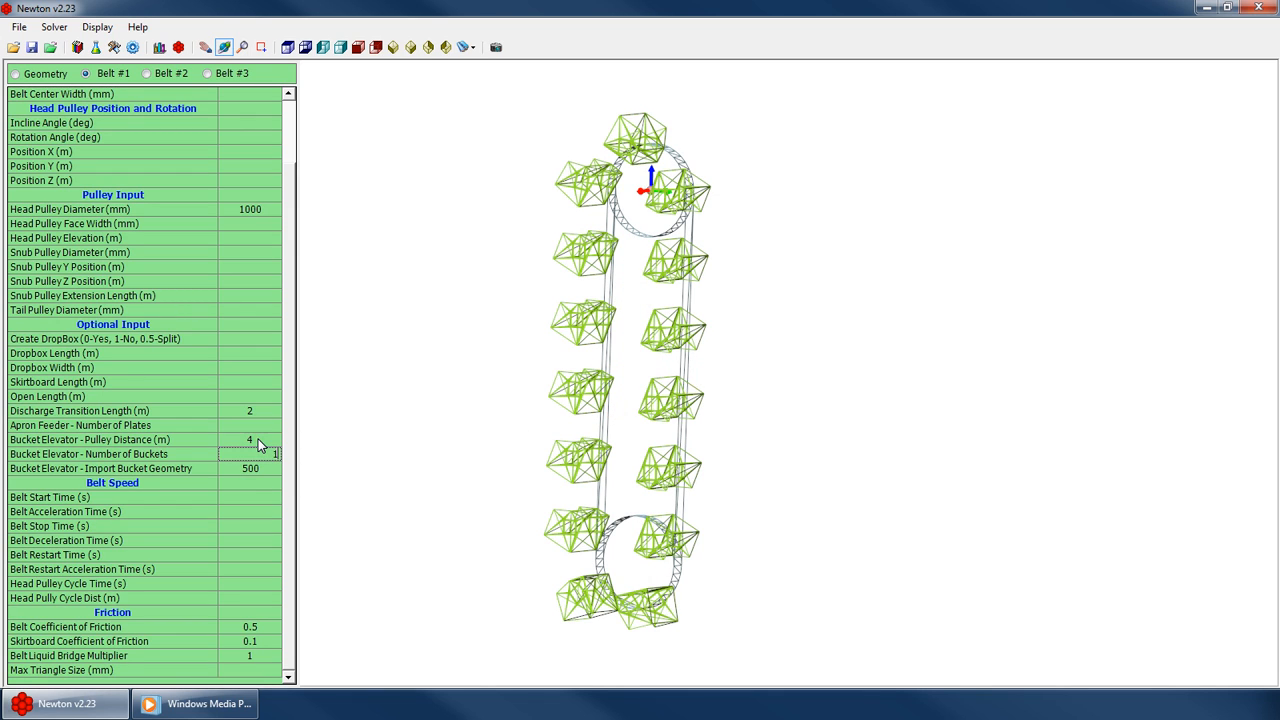
text(6)
scroll(258, 439, up, 2)
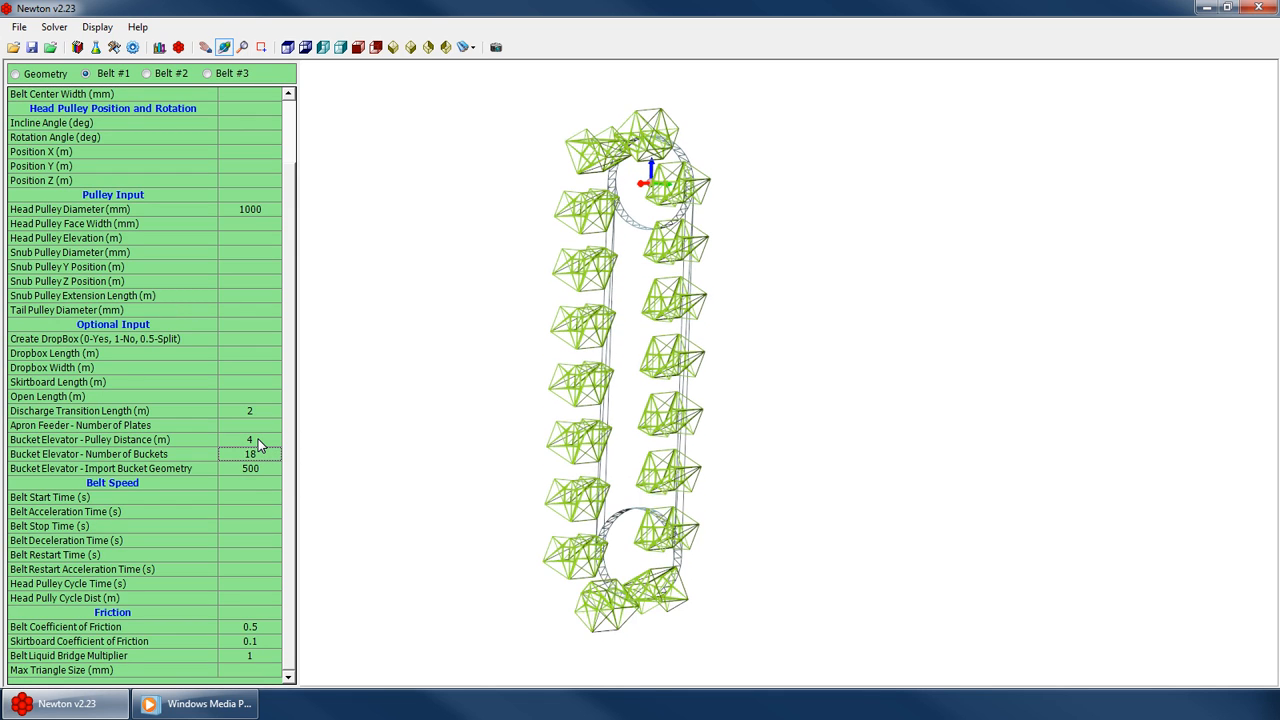
text(25)
text(1)
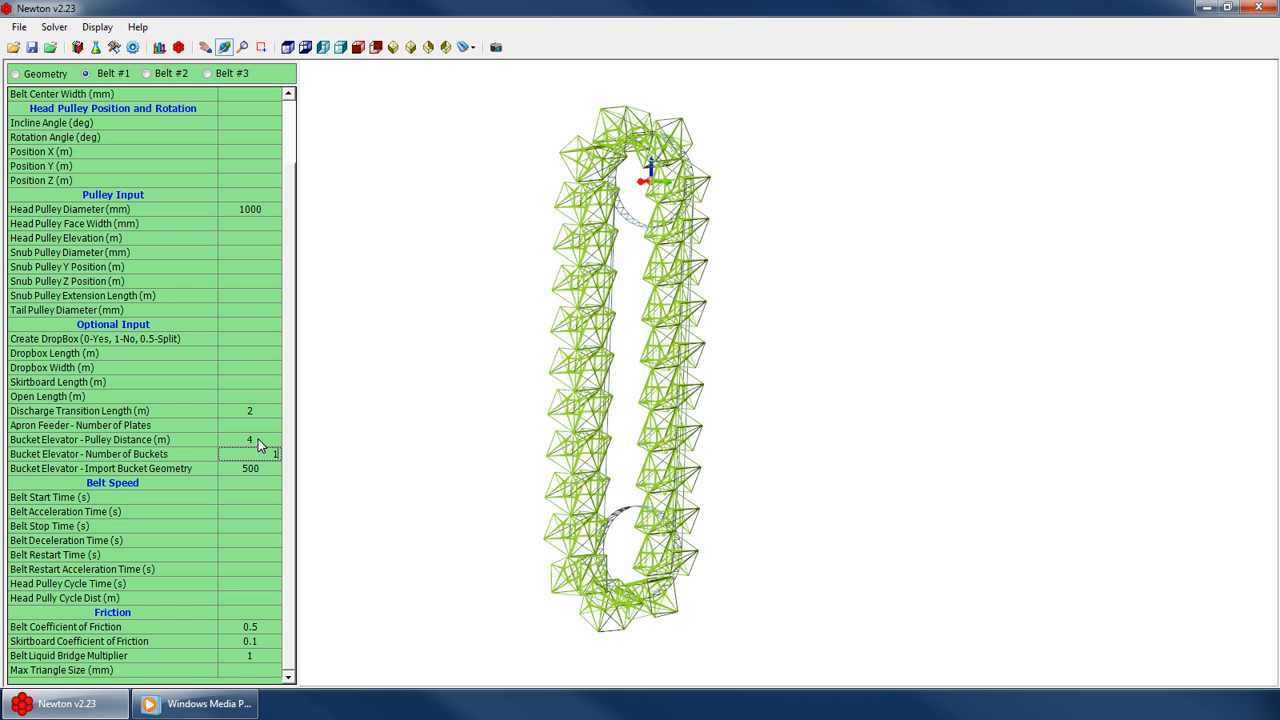
text(5)
key(Return)
Switch the model display to solid surfaces
drag(683, 515, 558, 496)
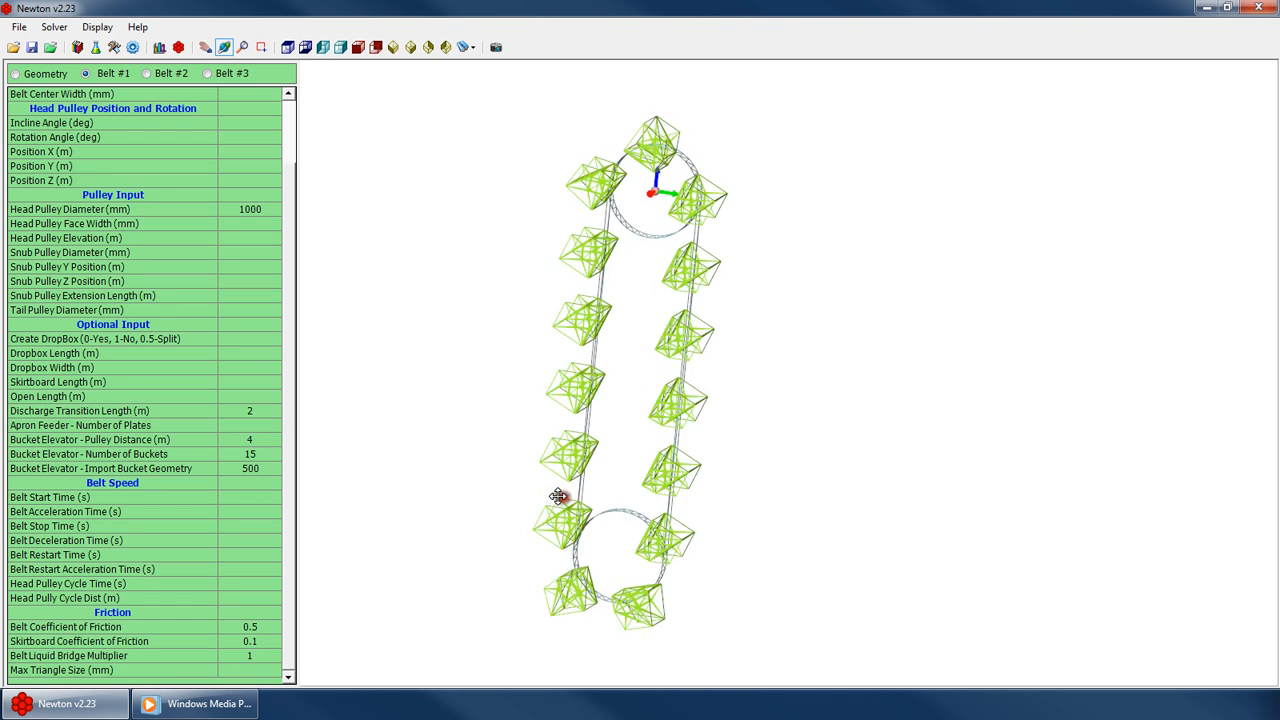
scroll(558, 496, down, 4)
scroll(580, 420, up, 4)
drag(580, 420, 506, 408)
right_click(643, 367)
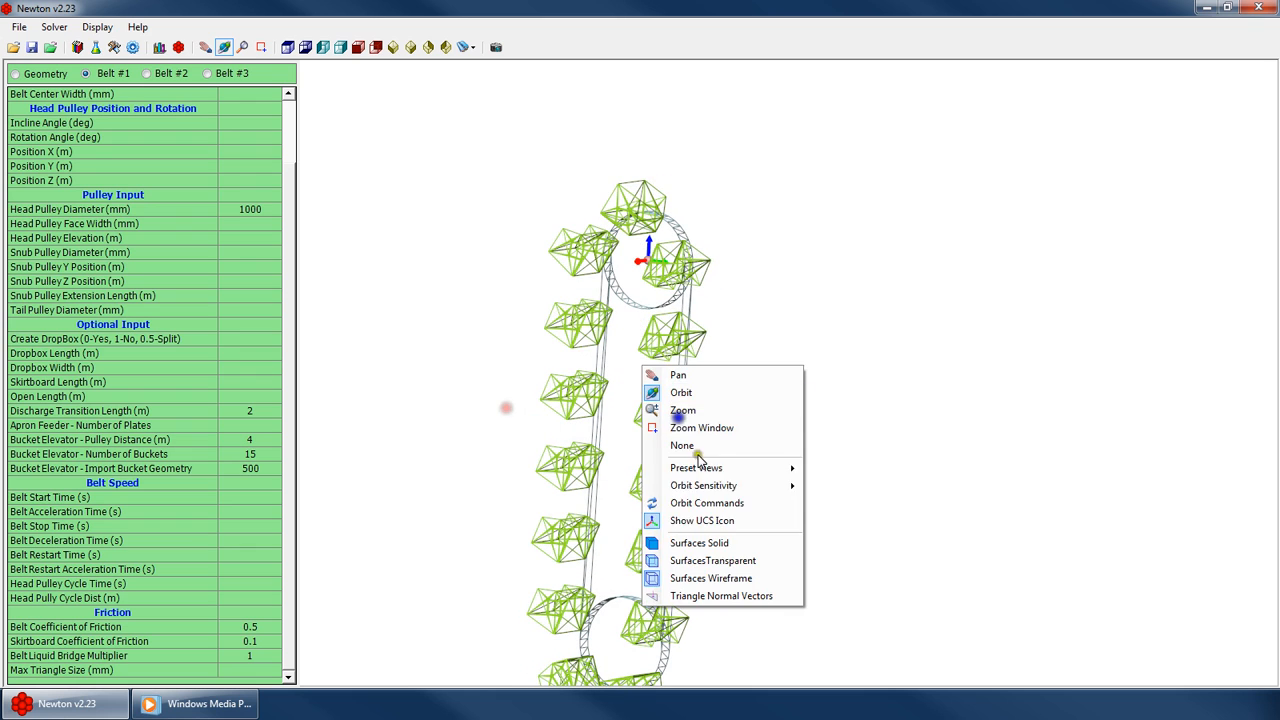
click(699, 543)
Zoom, orbit and pan around the buckets and head pulley to inspect their placement on the belt
scroll(620, 285, up, 5)
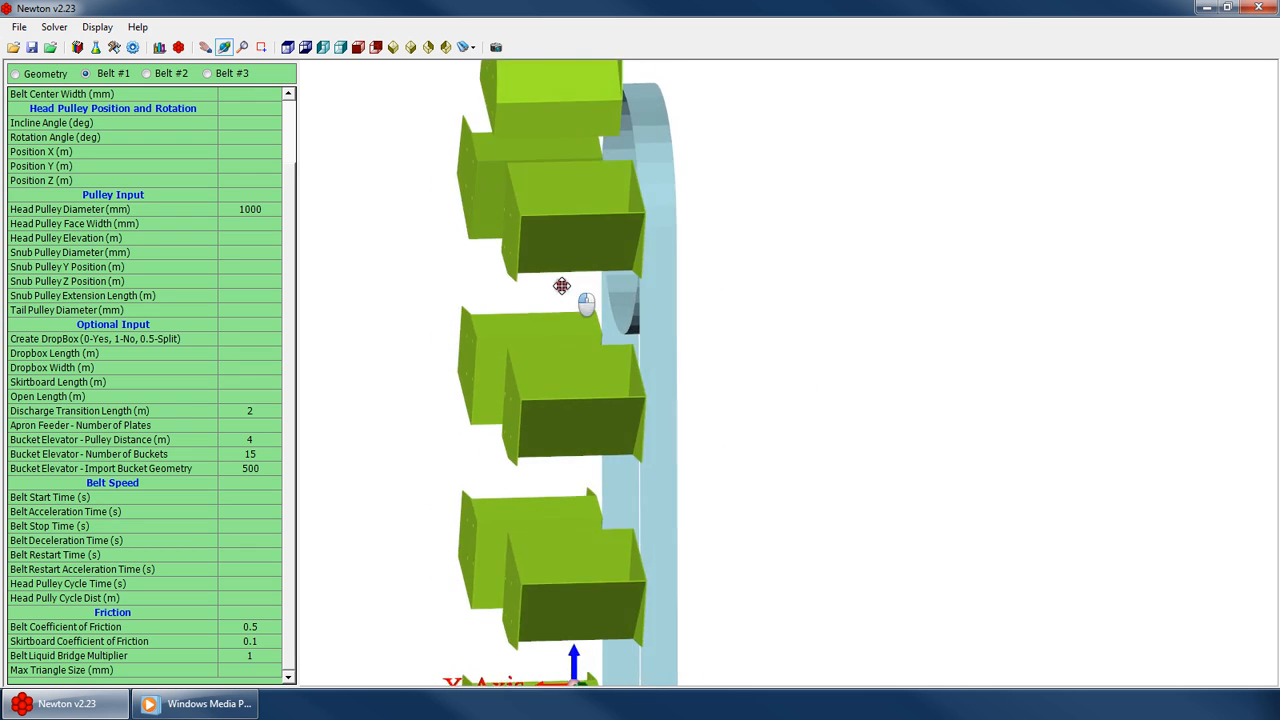
scroll(561, 286, down, 4)
scroll(592, 246, up, 3)
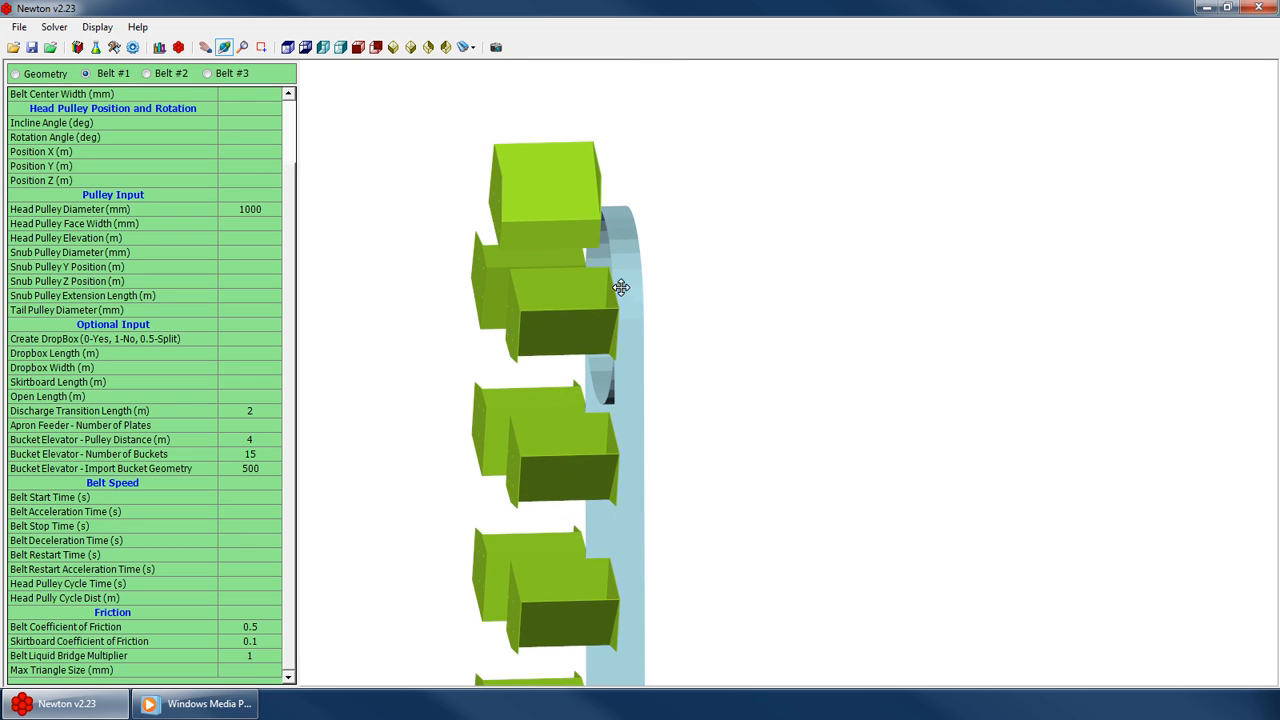
drag(612, 385, 663, 397)
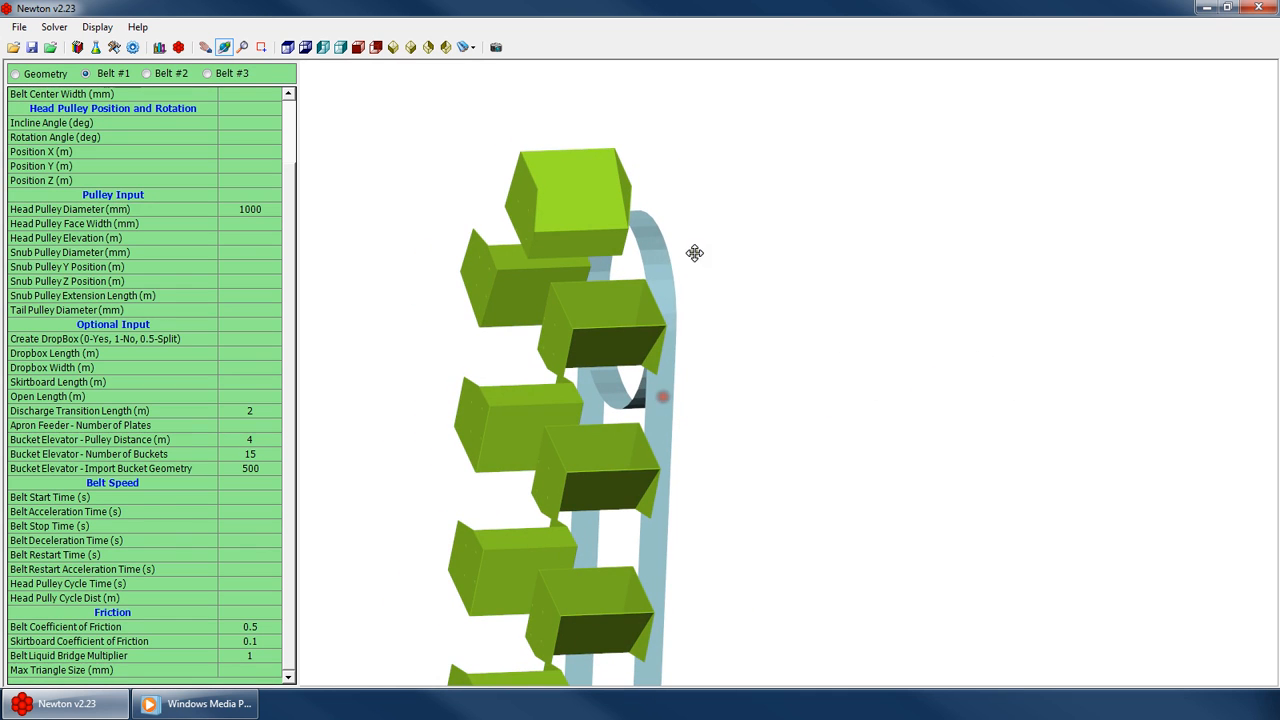
drag(644, 351, 510, 236)
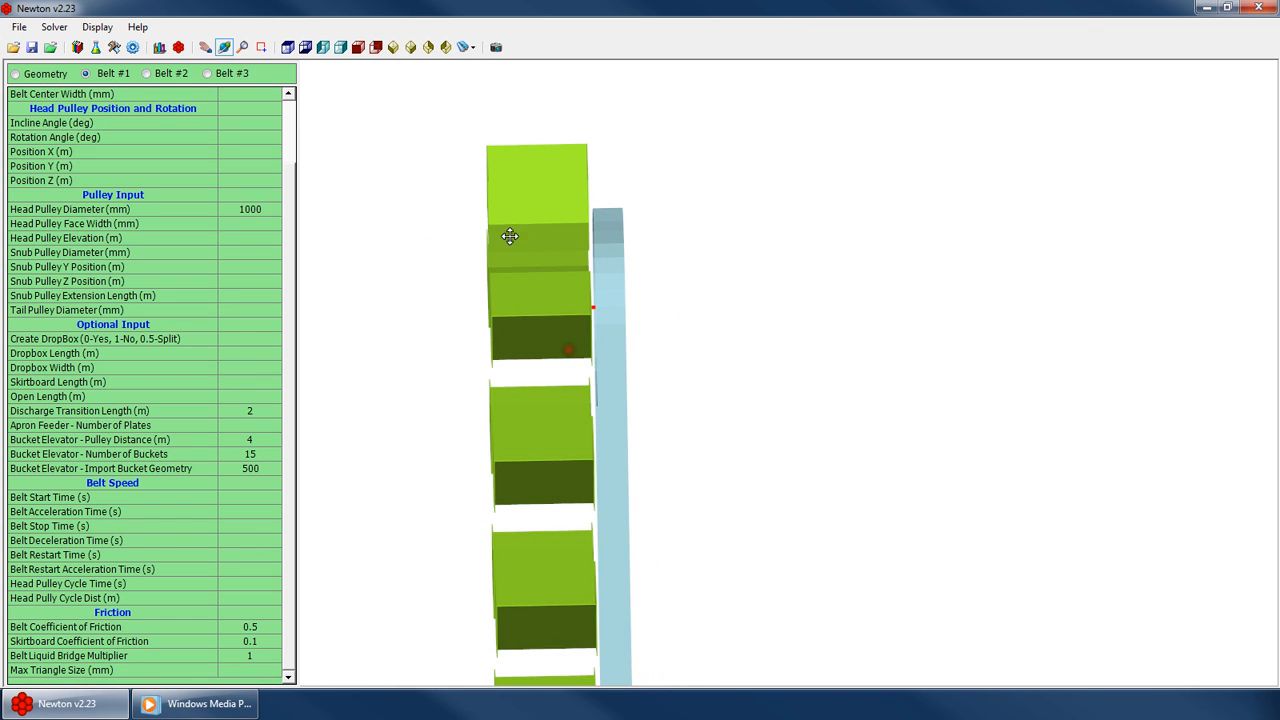
drag(631, 283, 737, 363)
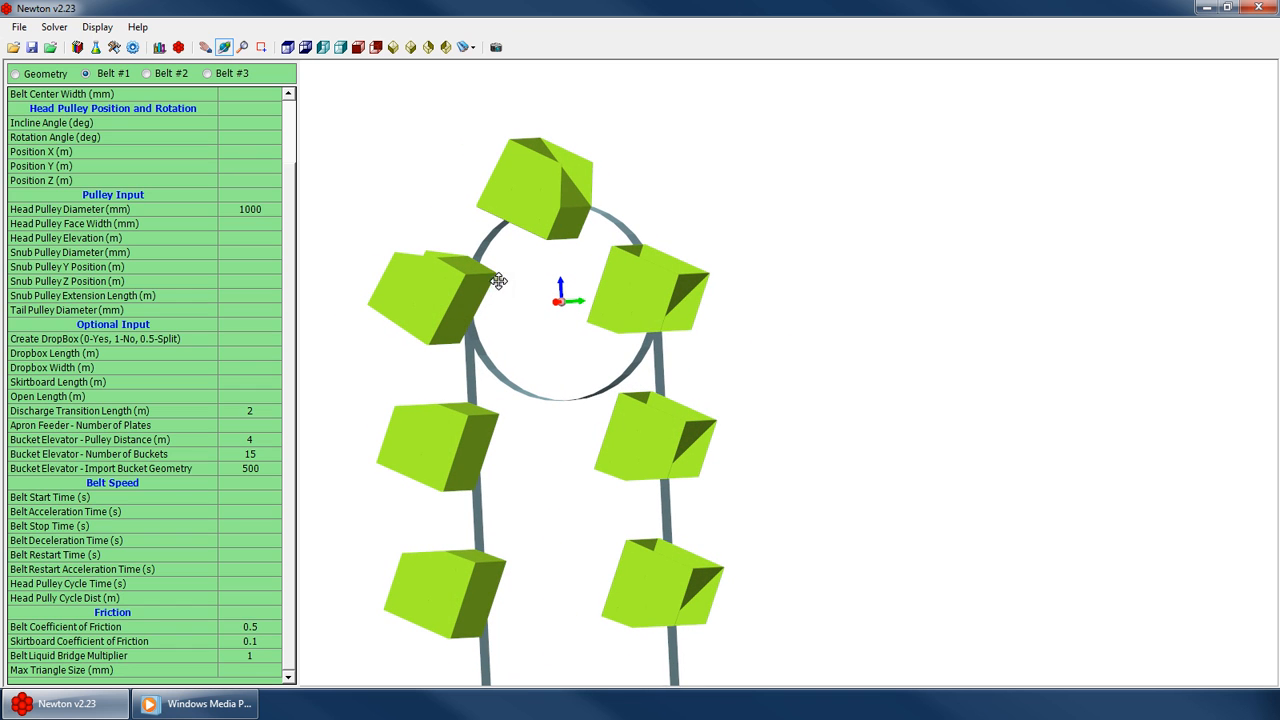
drag(587, 323, 674, 449)
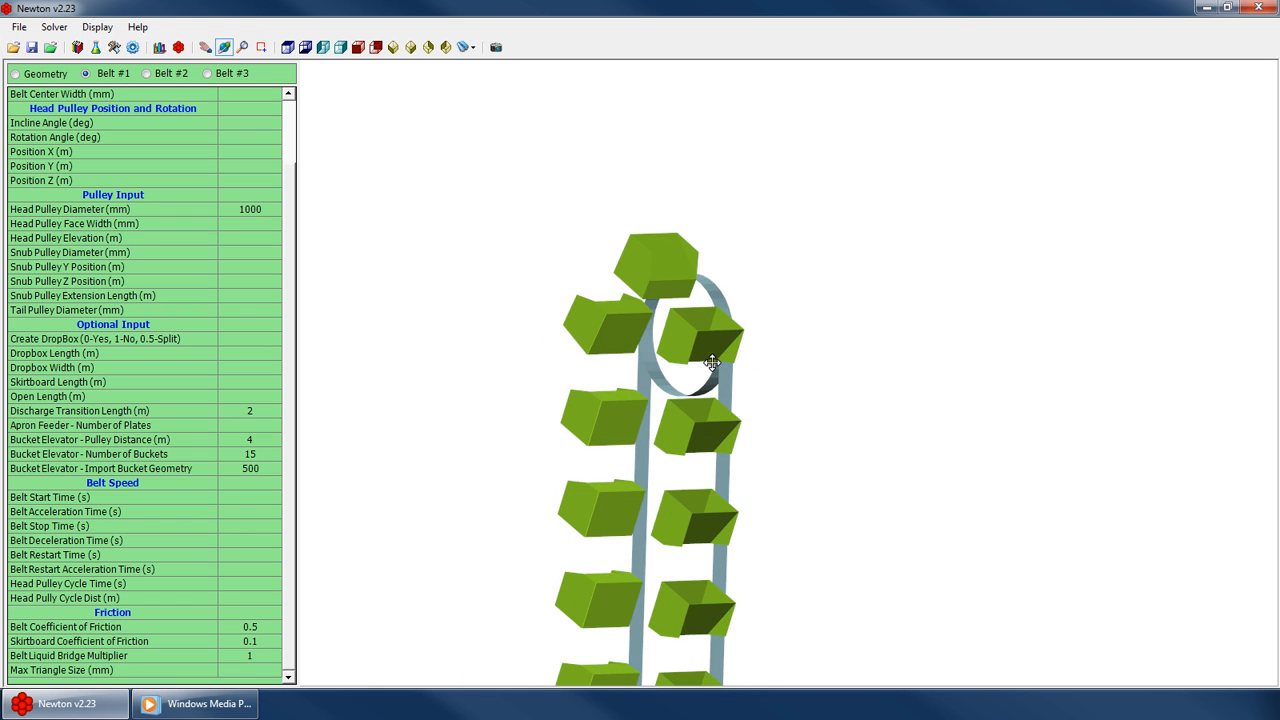
scroll(714, 314, up, 5)
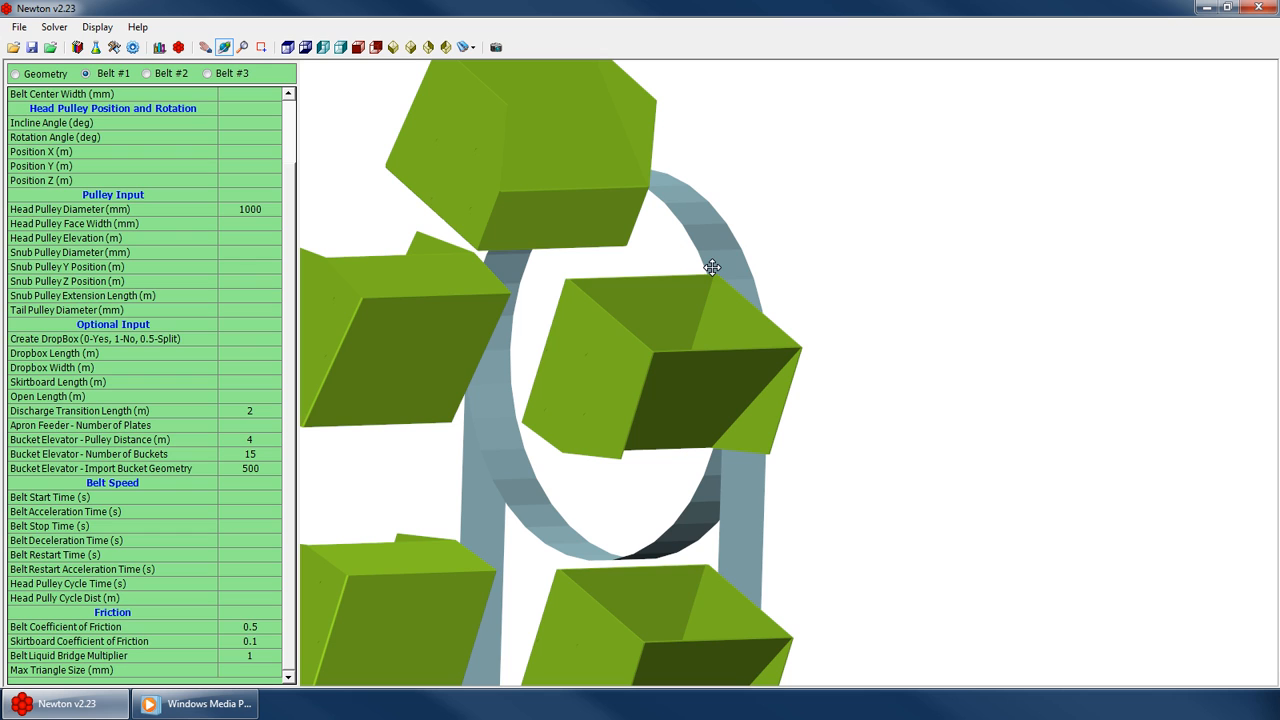
drag(752, 425, 534, 417)
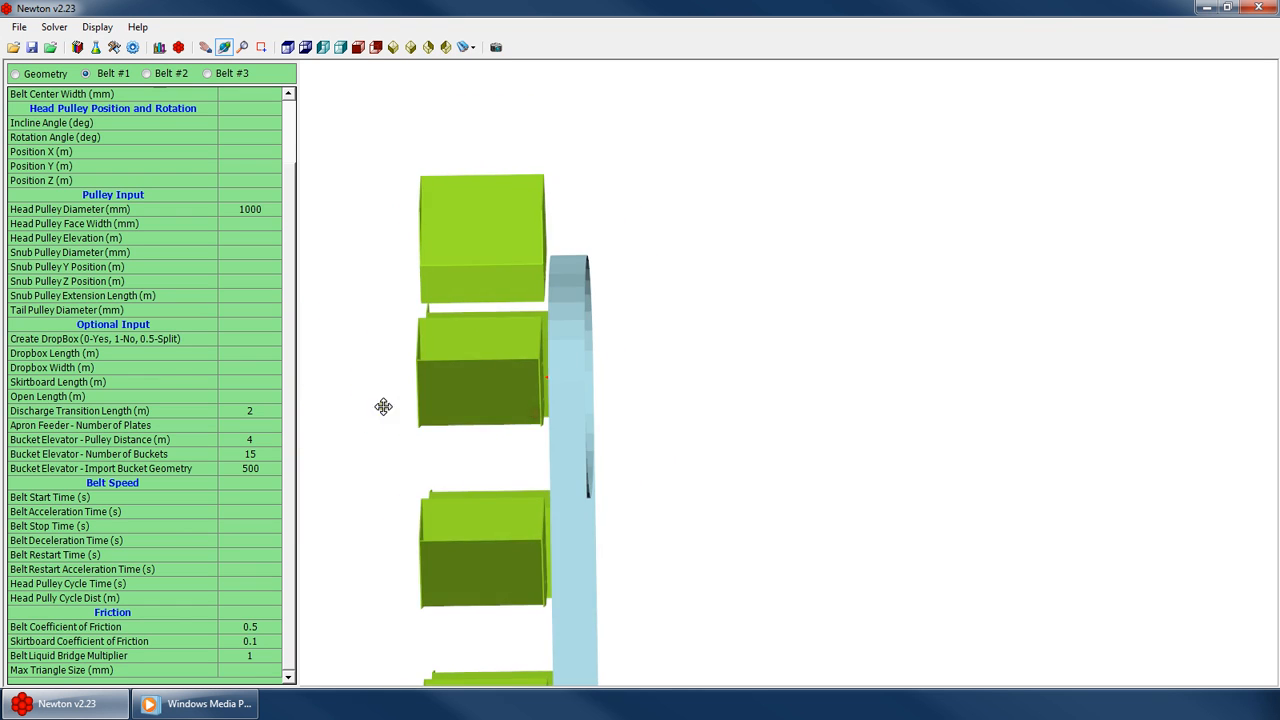
drag(383, 406, 300, 446)
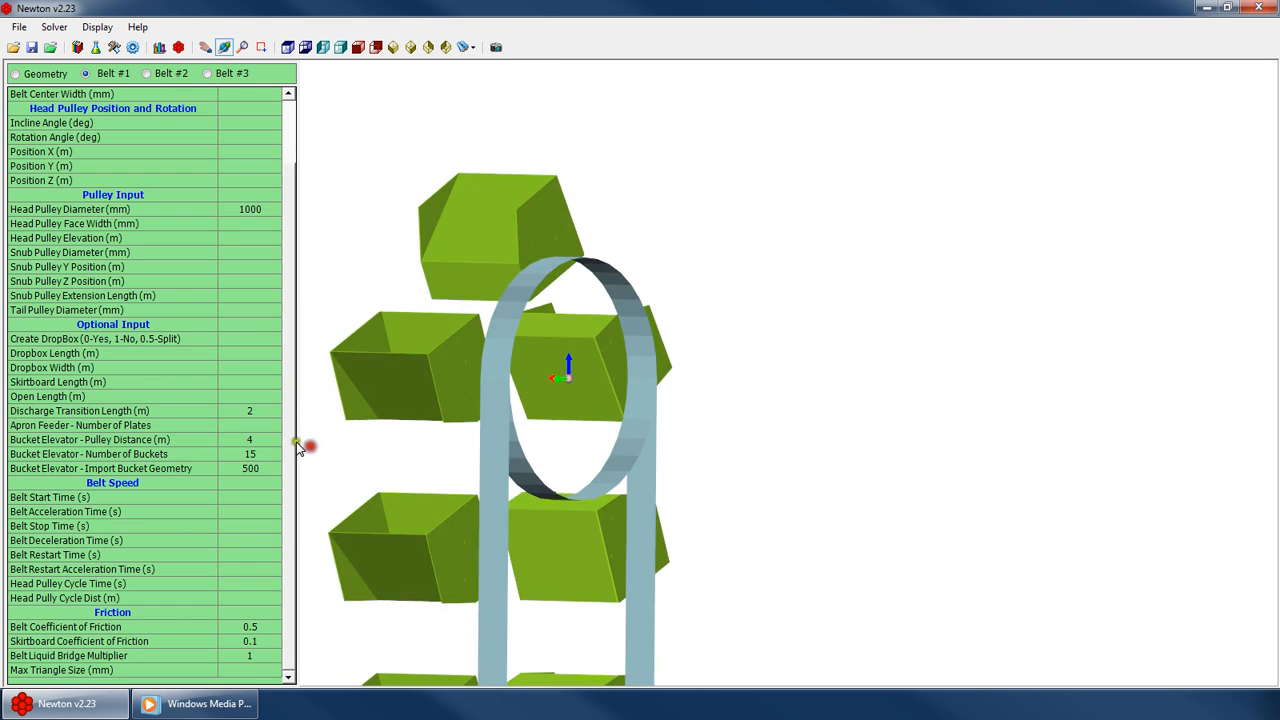
scroll(476, 374, up, 2)
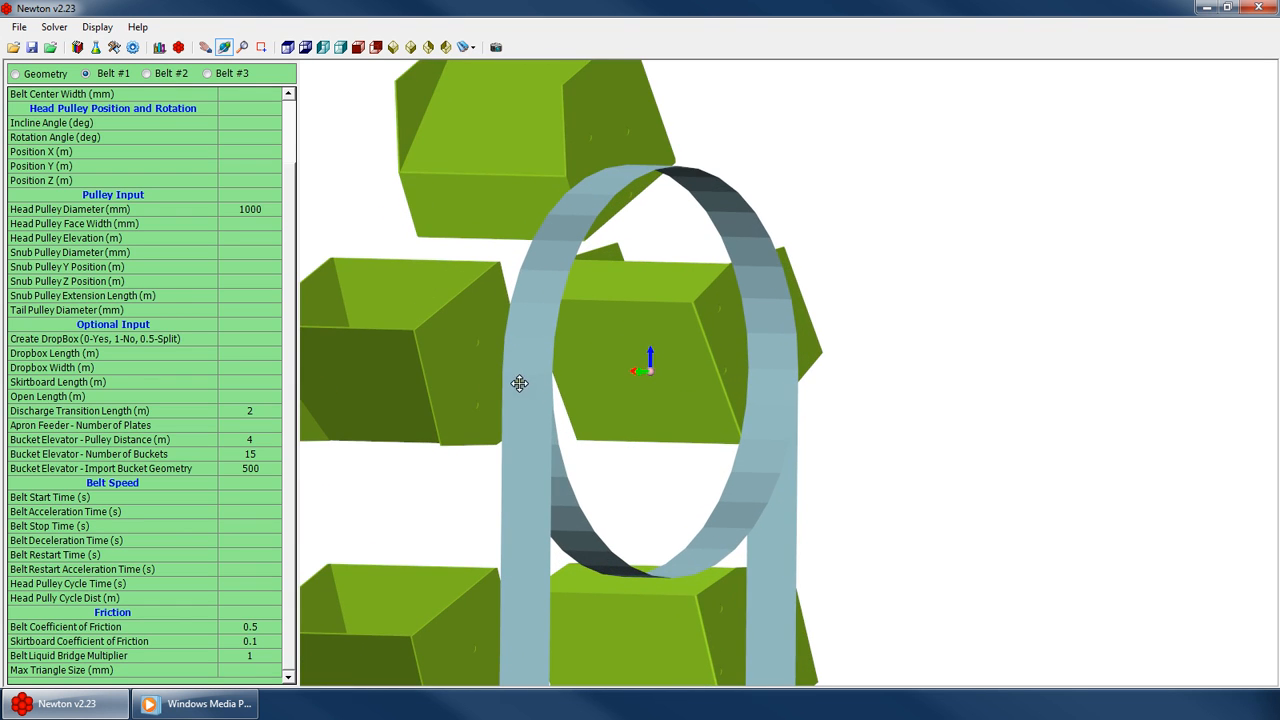
drag(527, 372, 679, 268)
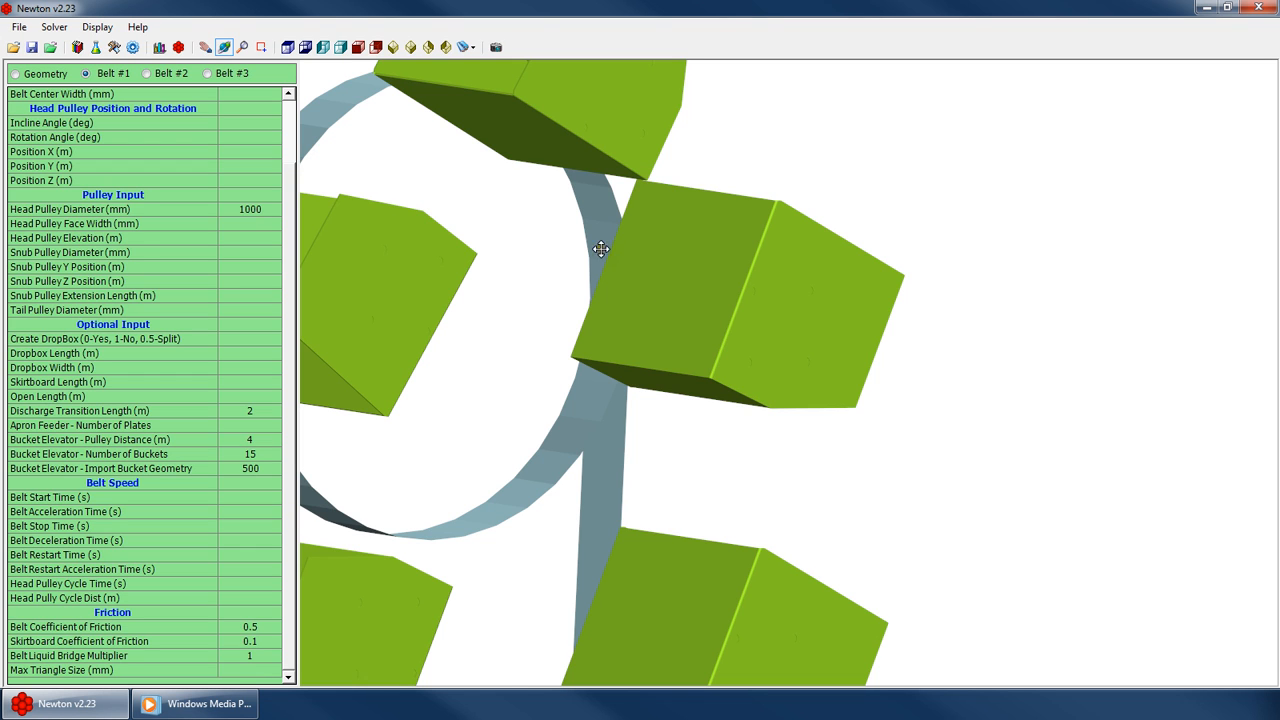
drag(651, 339, 566, 384)
scroll(477, 426, up, 4)
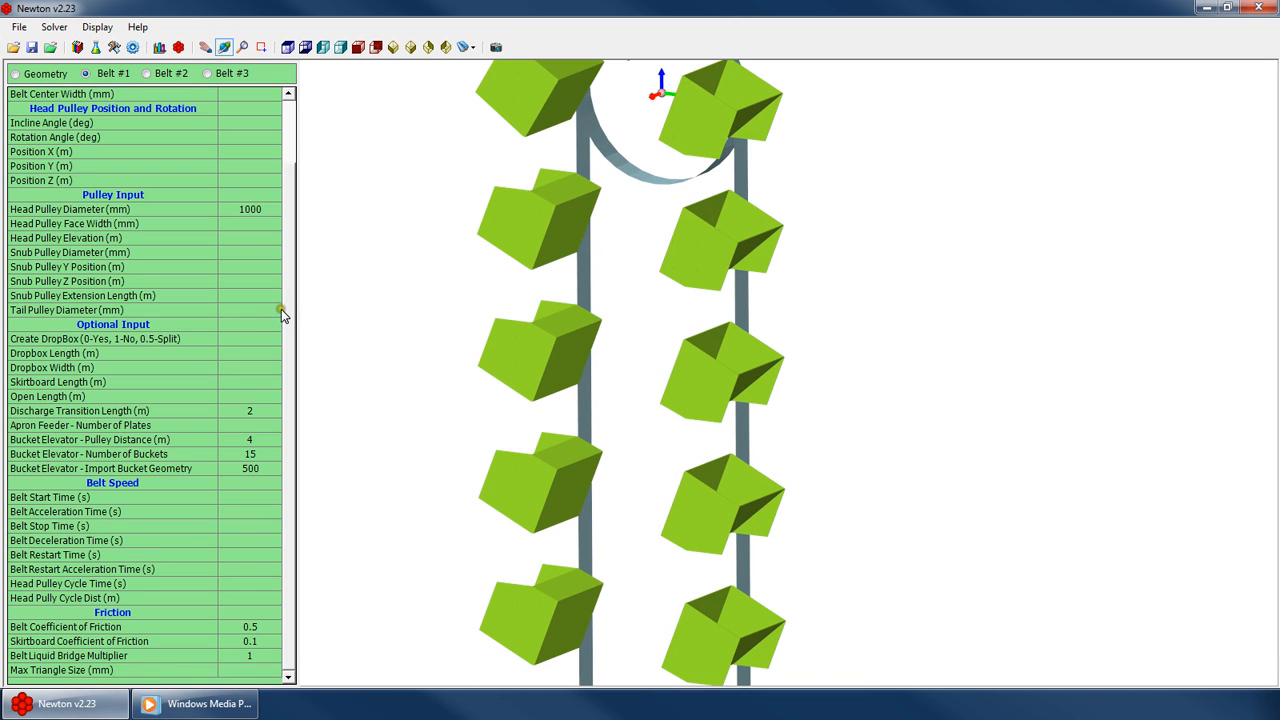
Set the head pulley position X, Y and Z to 1, 2 and 3 m
scroll(240, 320, up, 2)
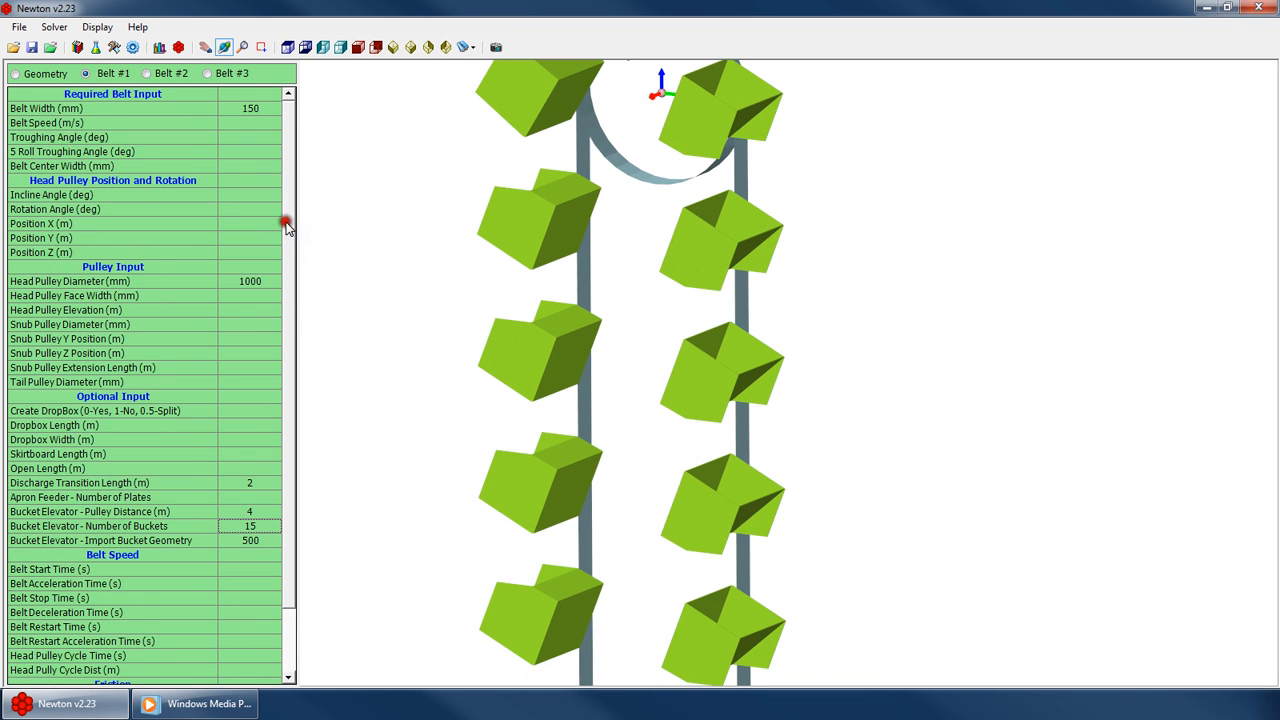
click(252, 195)
click(244, 213)
click(243, 229)
click(243, 250)
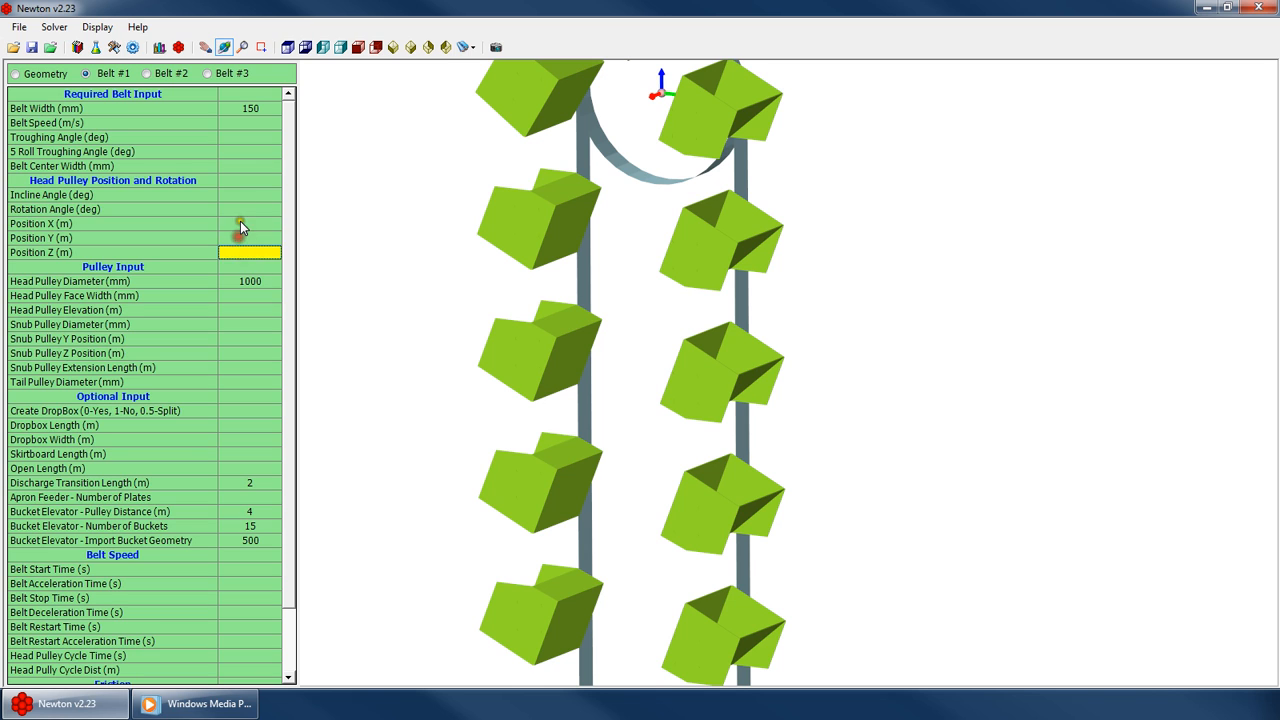
click(241, 226)
click(247, 210)
scroll(648, 429, down, 4)
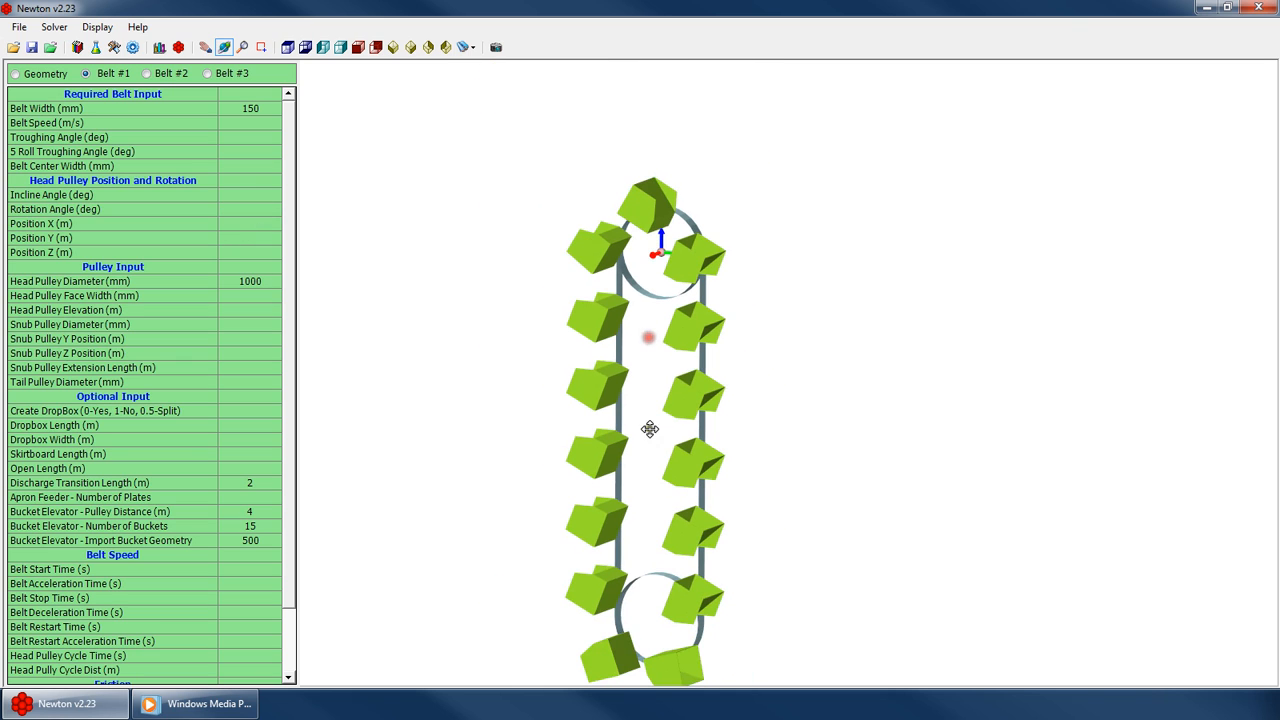
click(237, 228)
text(1)
key(Return)
text(2)
key(Return)
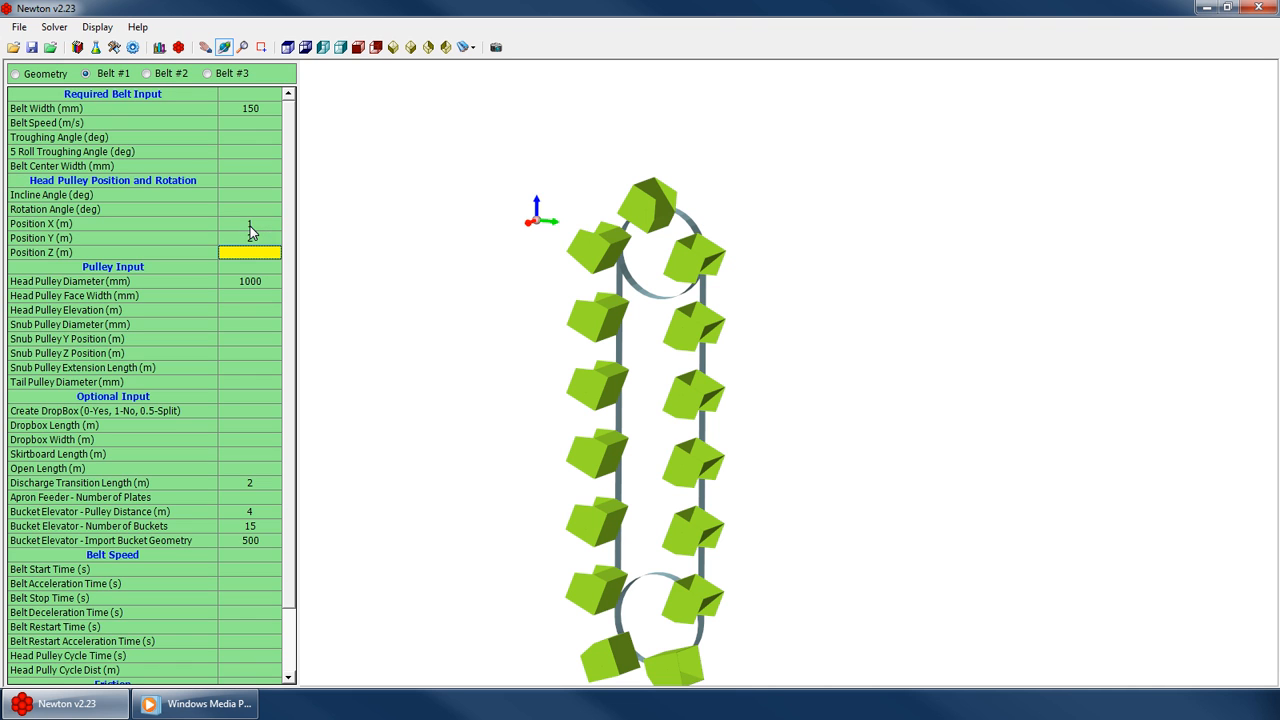
text(3)
key(Return)
drag(600, 440, 486, 387)
Clear the head pulley position X, Y and Z values
click(257, 252)
text(0)
click(257, 238)
key(Delete)
click(258, 225)
key(Delete)
click(256, 250)
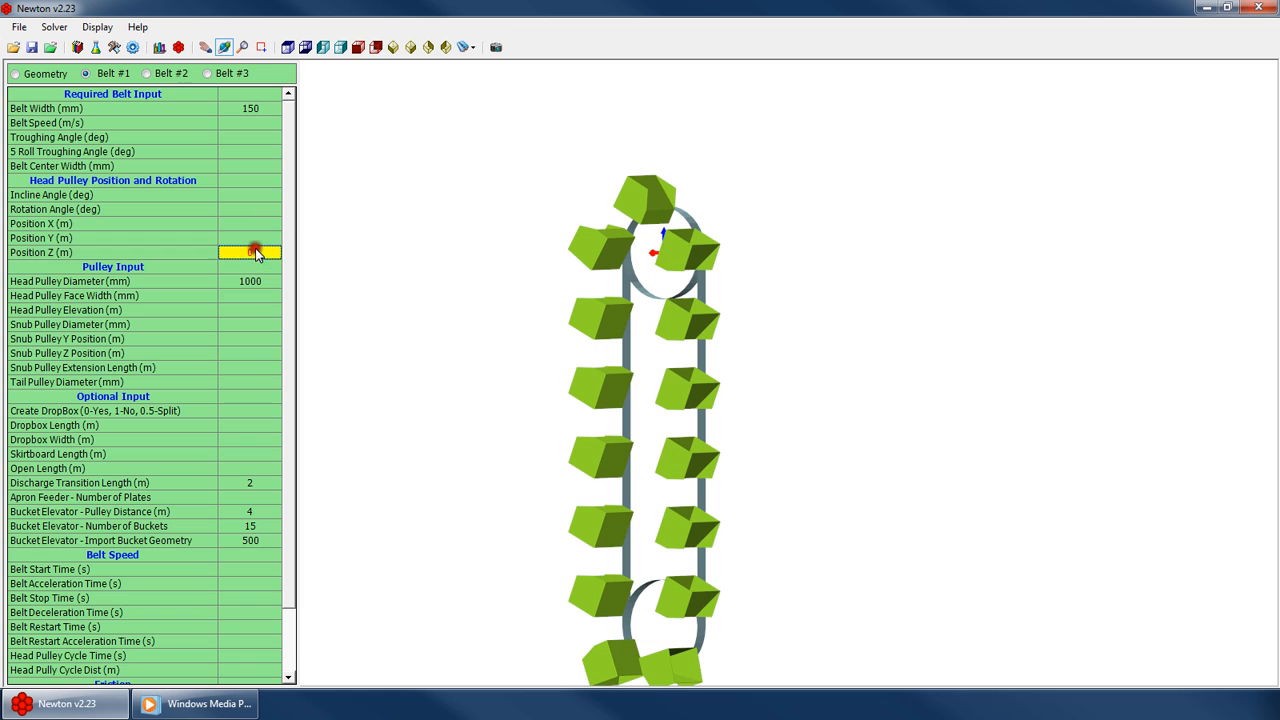
Try head pulley rotation angles of 20, 34 and 50 degrees, then clear the rotation angle
drag(802, 340, 668, 352)
scroll(630, 328, down, 4)
click(226, 212)
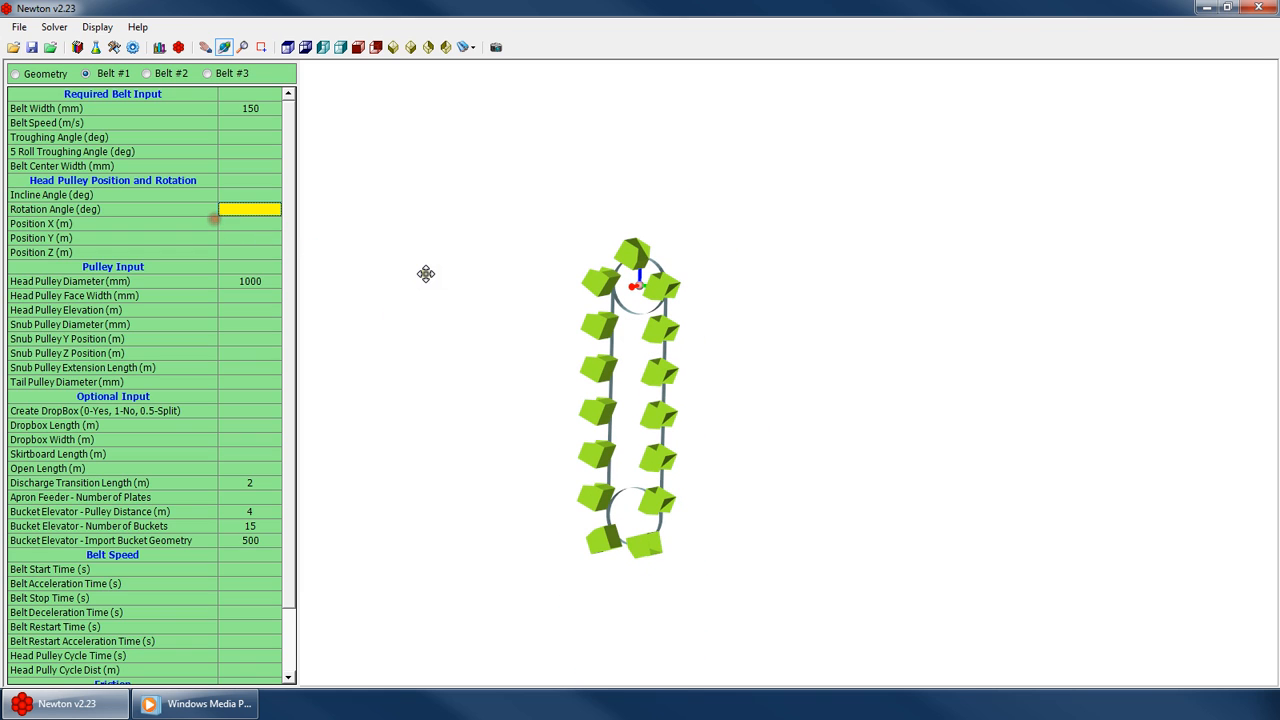
text(20)
key(Return)
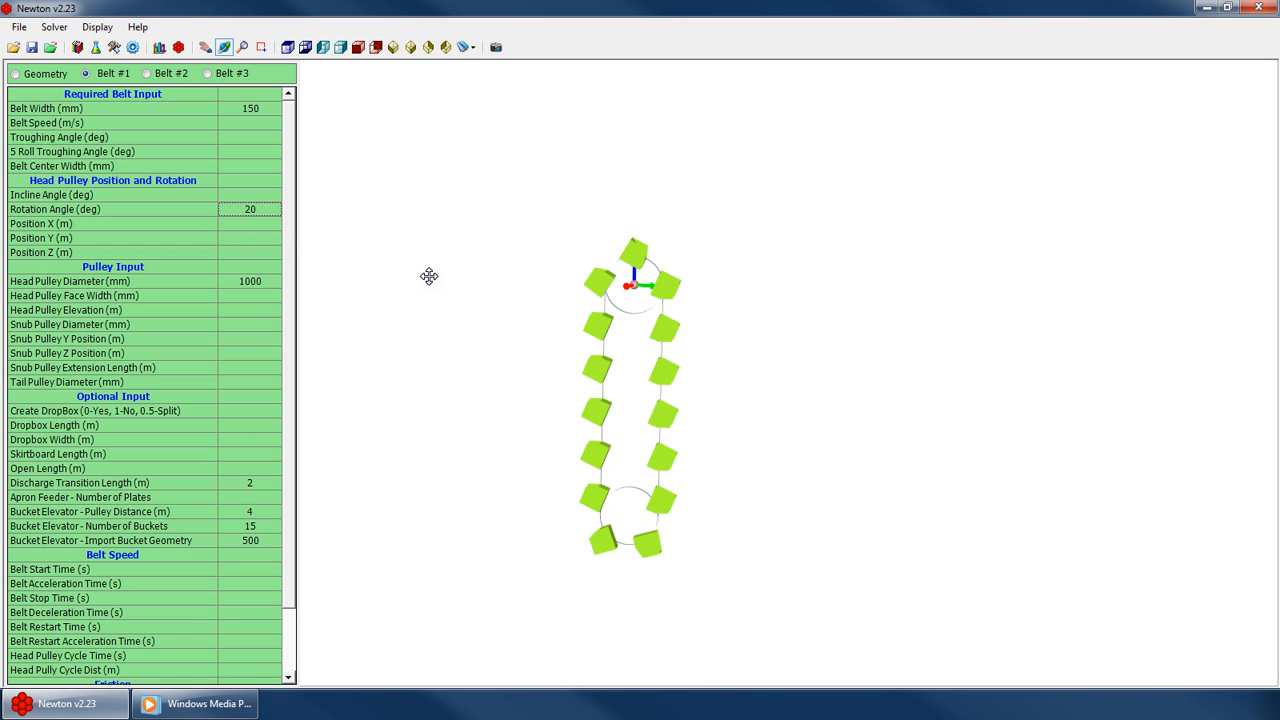
text(34)
key(Return)
text(5)
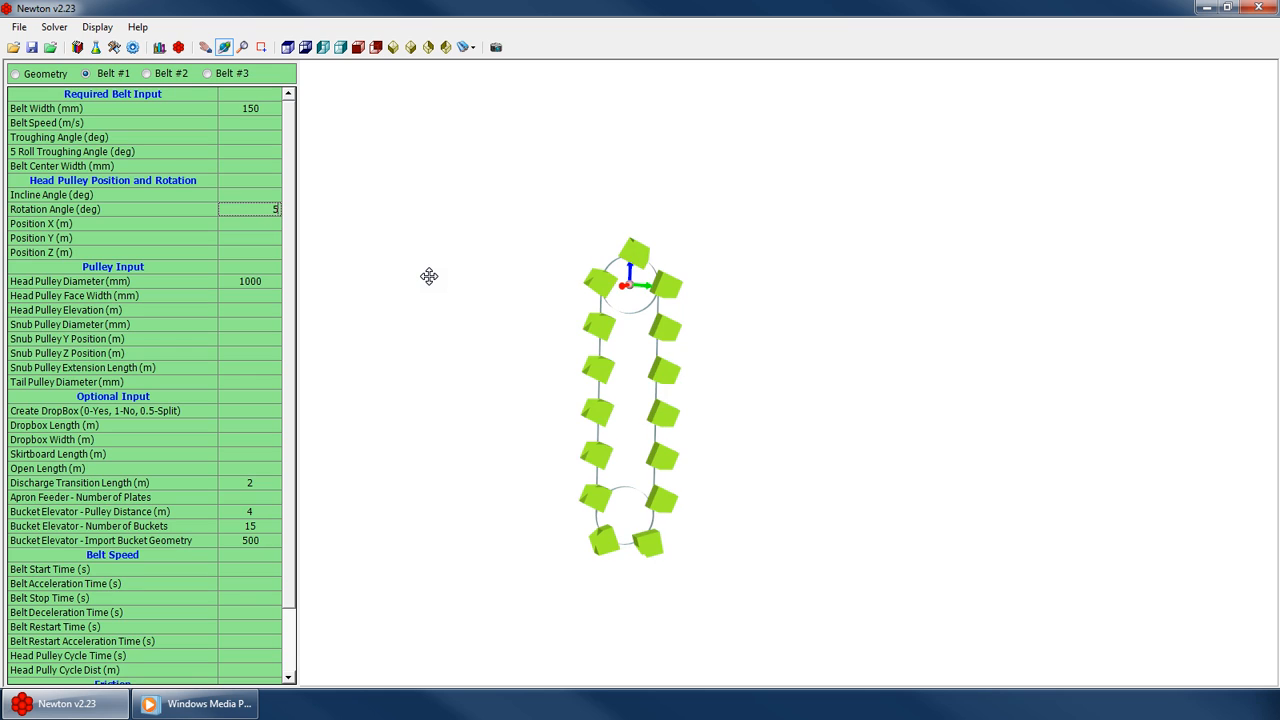
text(0)
key(Return)
key(Delete)
key(Up)
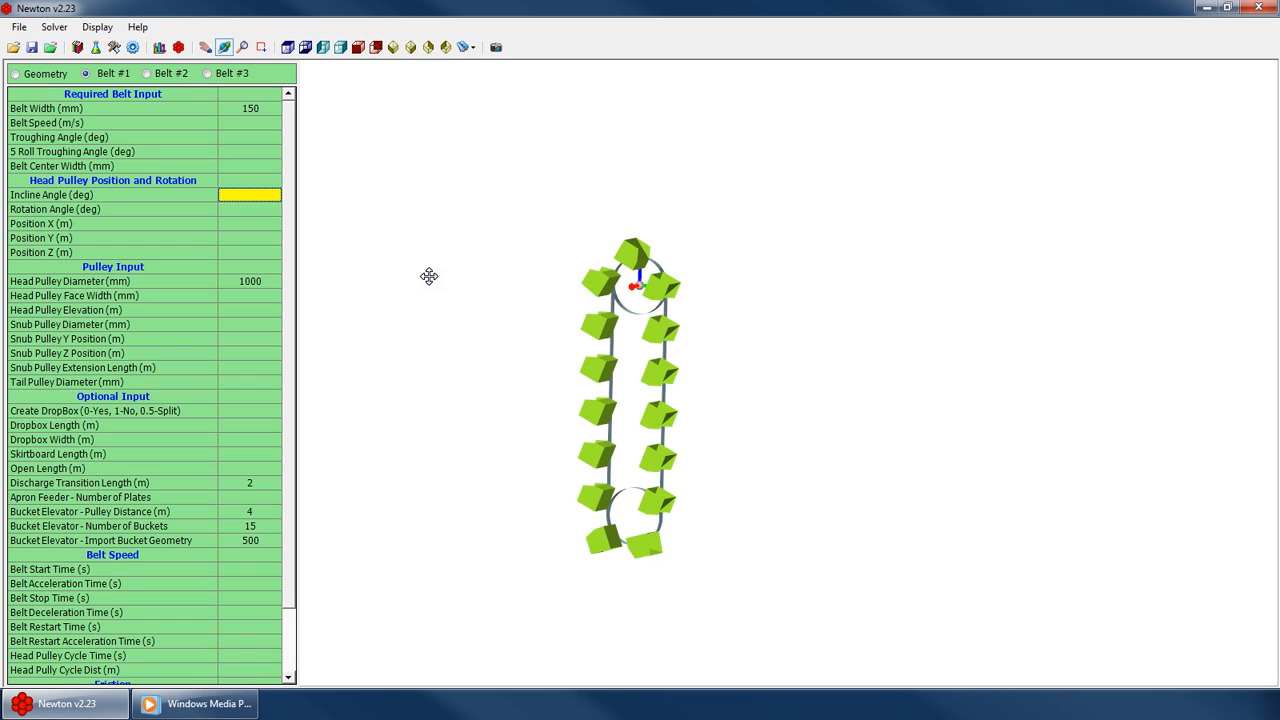
Set the head pulley incline angle to 90 degrees, then clear it again
text(90)
key(Return)
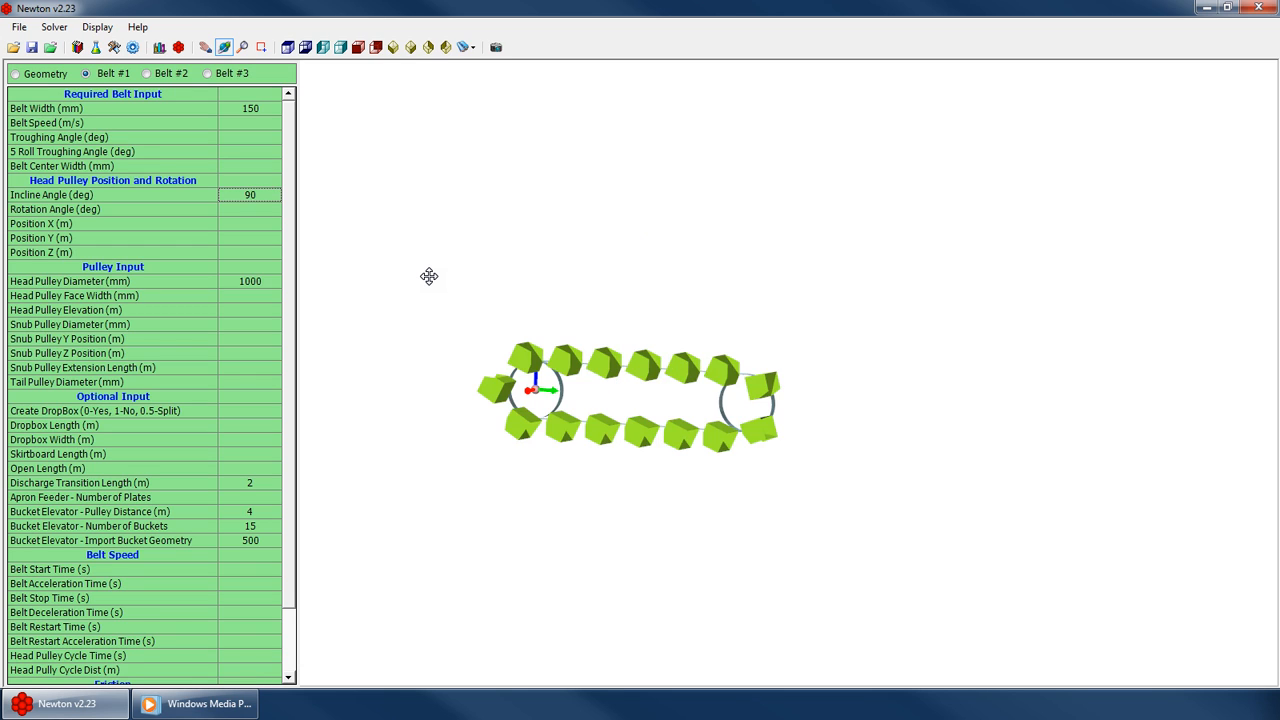
drag(429, 276, 450, 344)
click(240, 210)
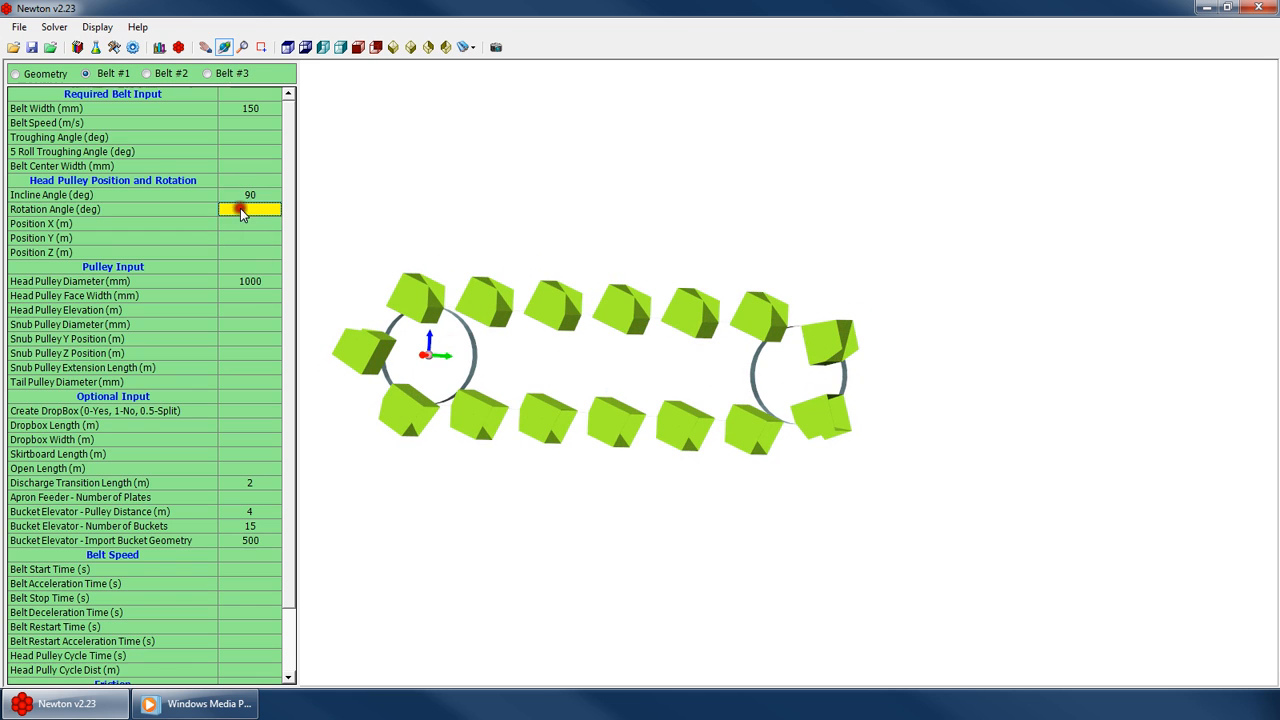
click(250, 195)
key(Delete)
scroll(234, 400, down, 2)
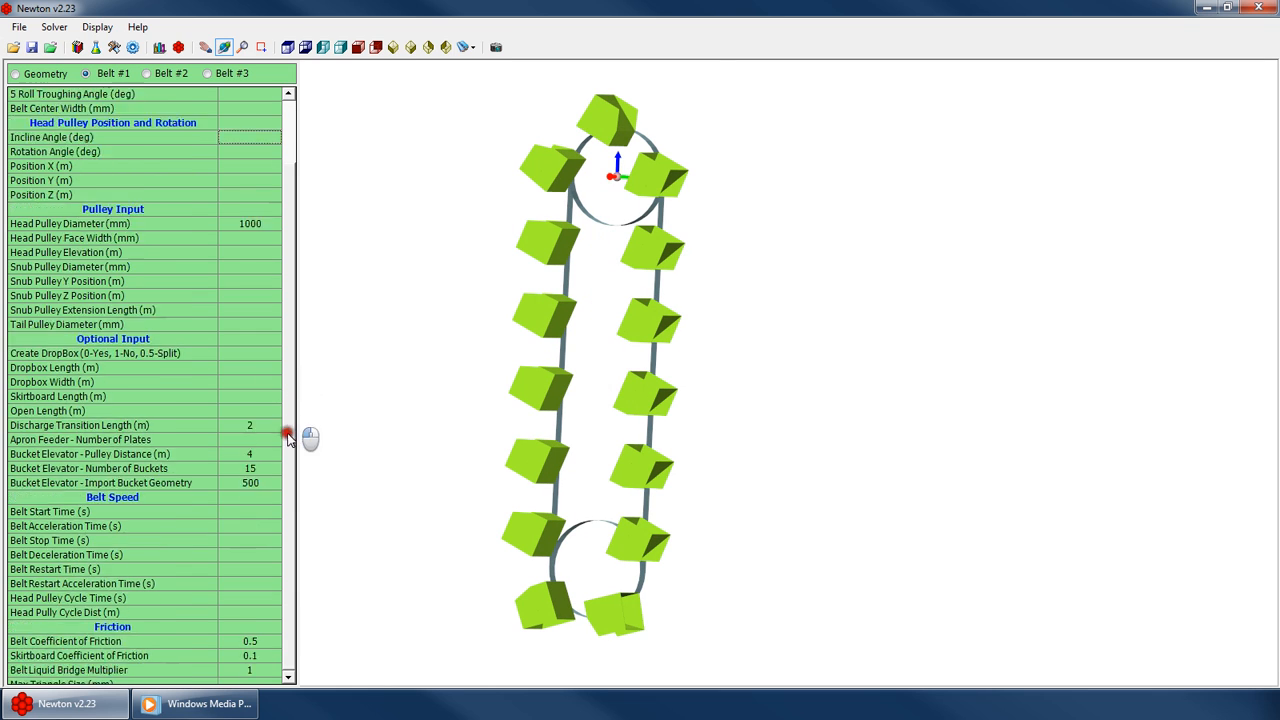
click(252, 499)
key(Down)
key(Down)
key(Down)
key(Down)
key(Down)
key(Down)
key(Down)
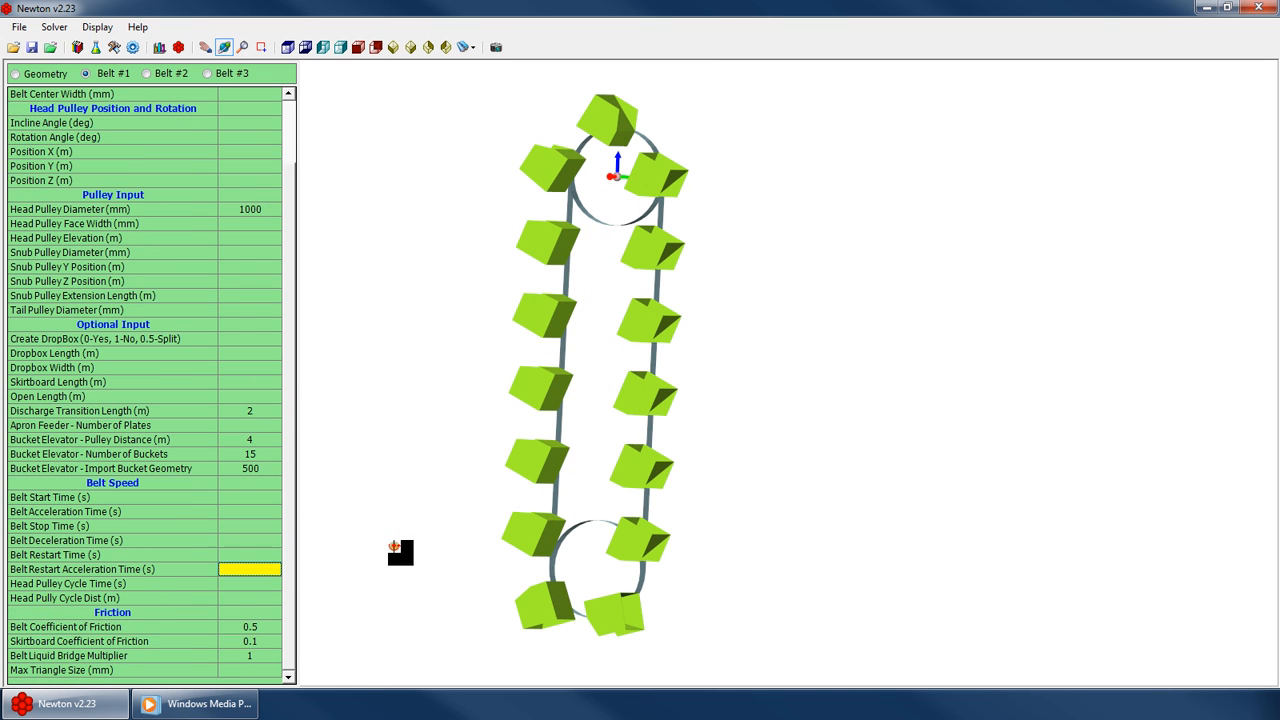
key(Up)
key(Up)
key(Up)
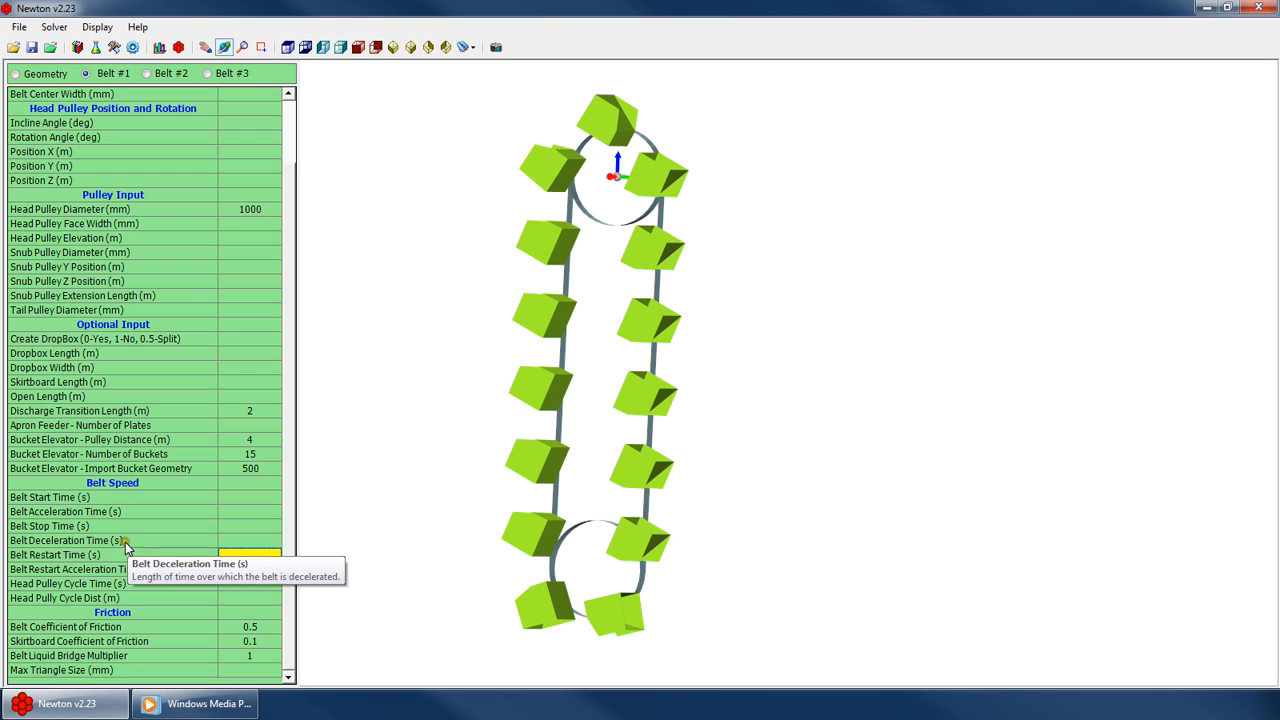
drag(651, 355, 694, 403)
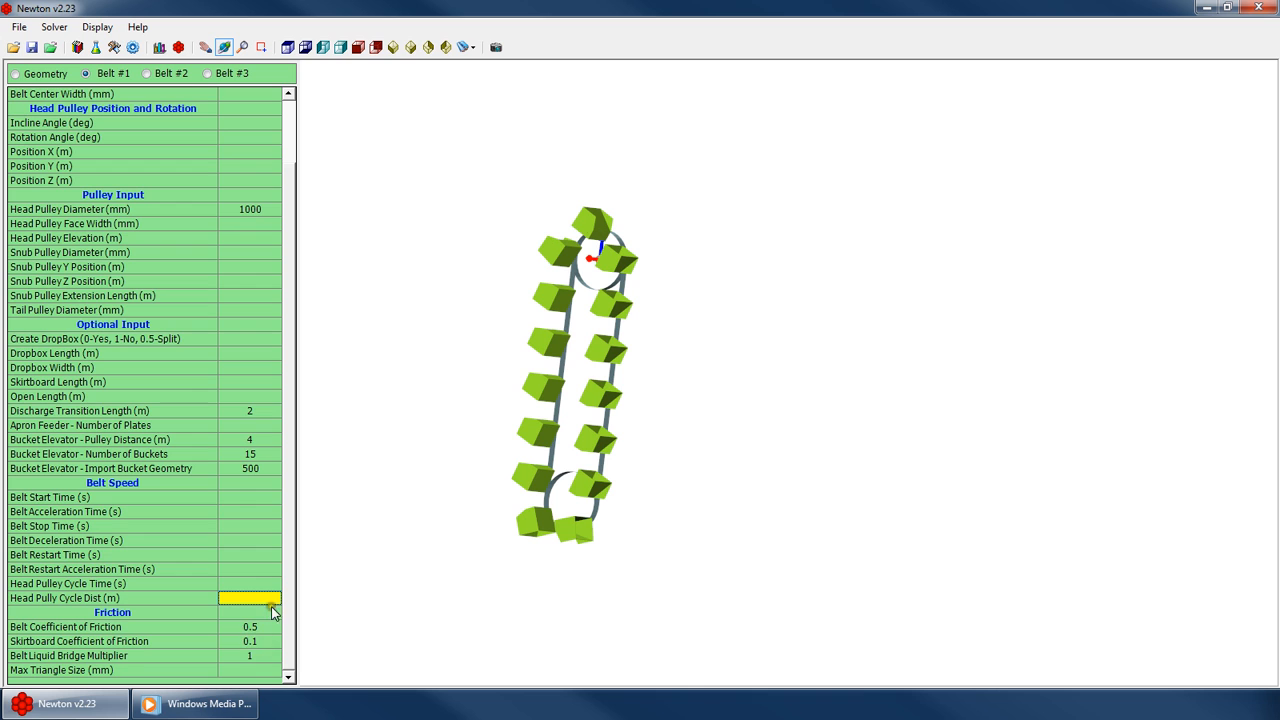
Switch the model display to wireframe
scroll(305, 485, up, 5)
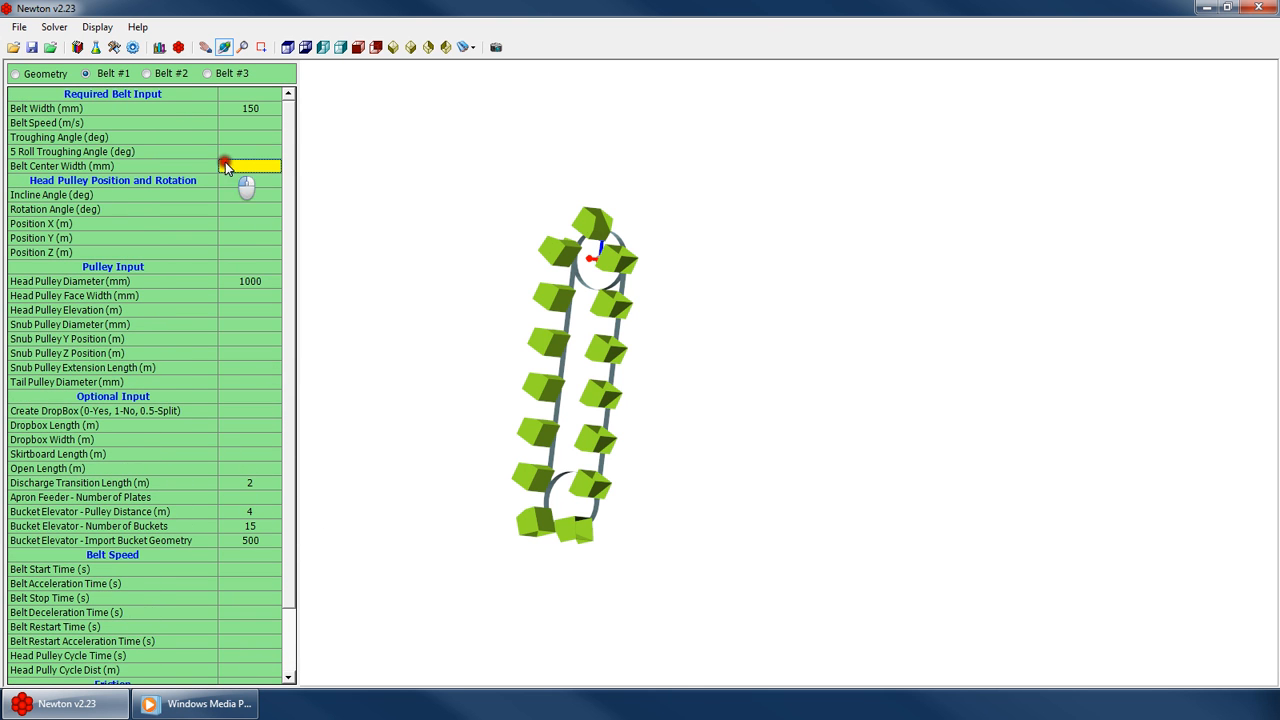
drag(643, 428, 602, 448)
drag(640, 334, 470, 313)
scroll(600, 370, up, 5)
drag(637, 385, 641, 375)
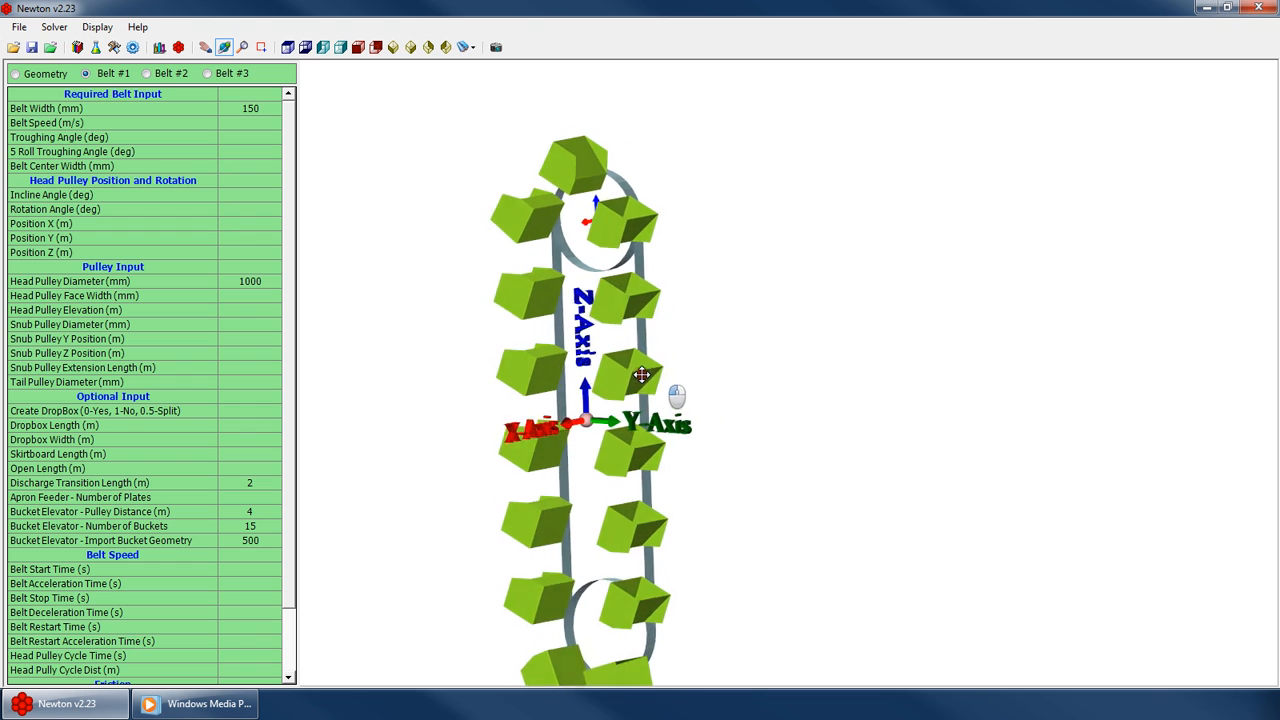
right_click(792, 274)
click(866, 490)
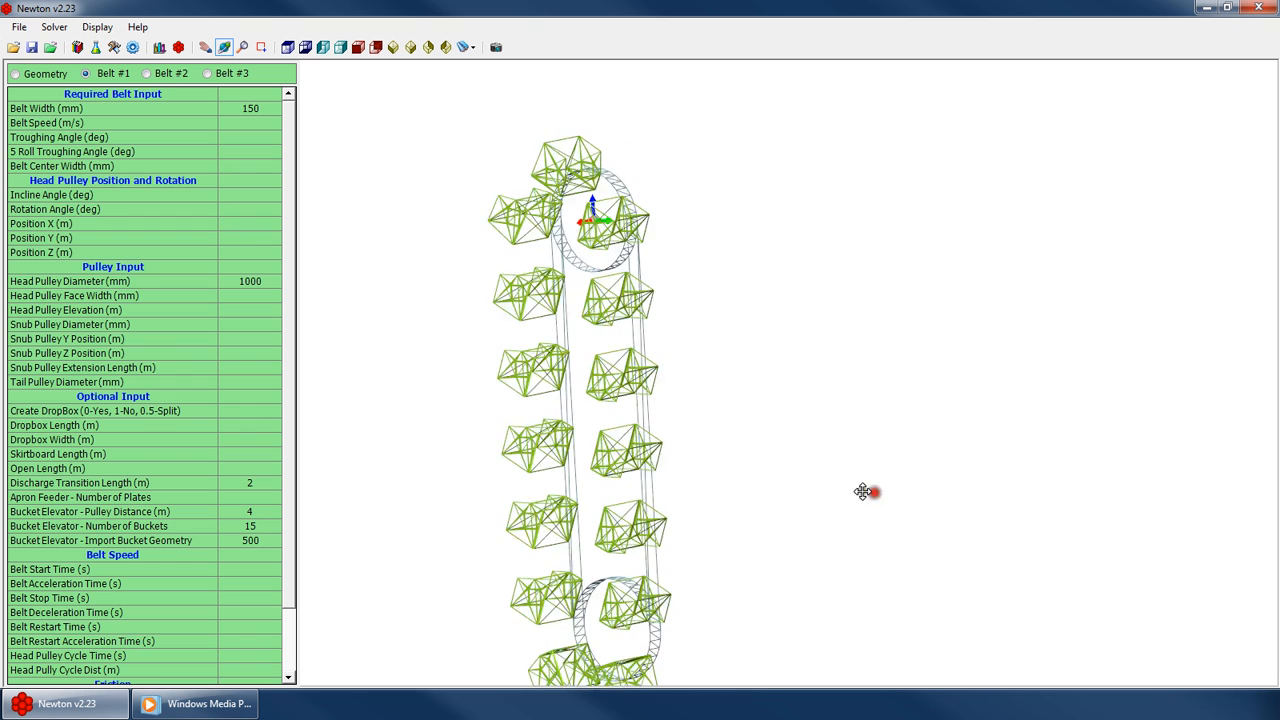
Open the Geometry panel and inspect the wireframe buckets around the head pulley
drag(862, 492, 677, 374)
scroll(566, 184, up, 3)
click(42, 78)
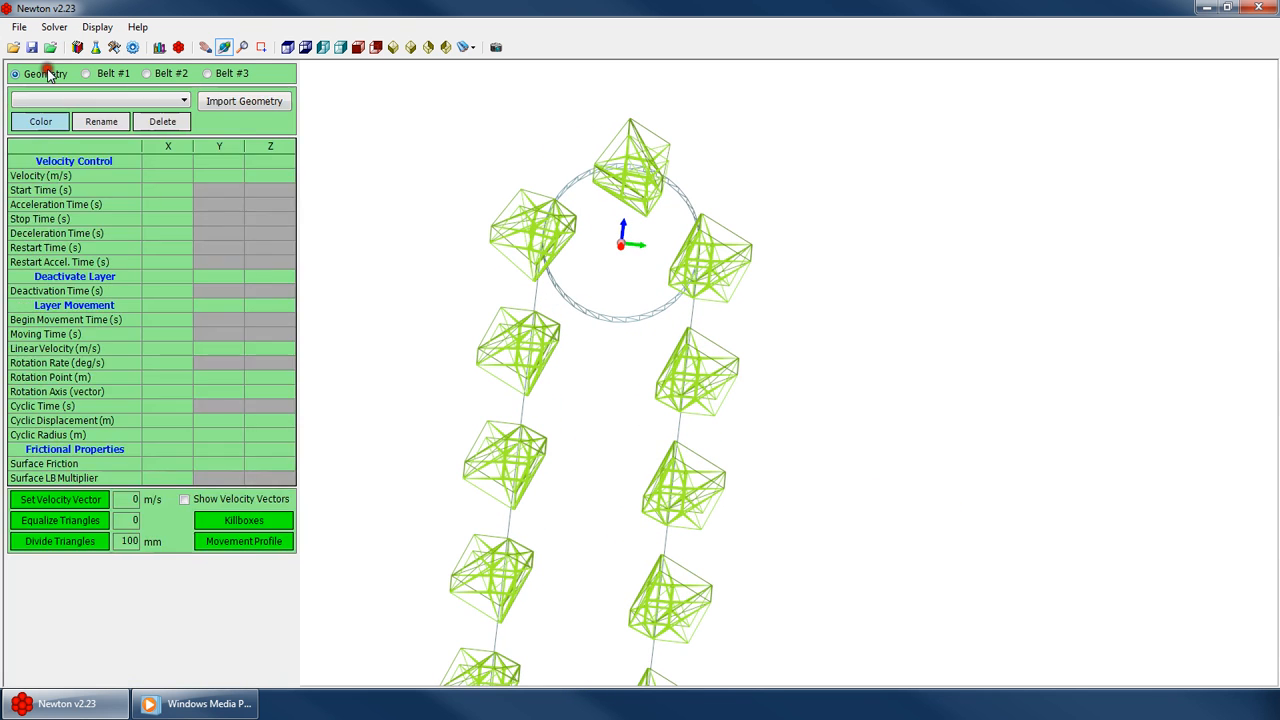
click(163, 378)
click(218, 377)
click(279, 381)
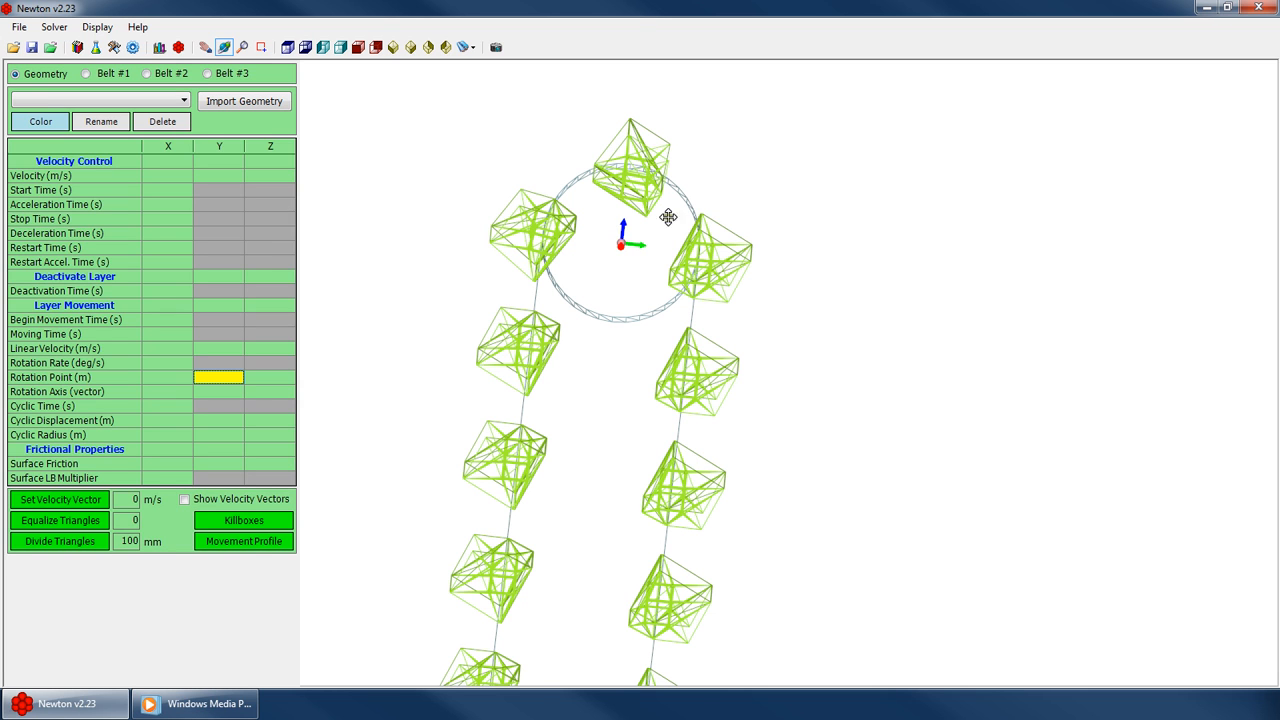
drag(706, 223, 543, 257)
scroll(592, 194, up, 3)
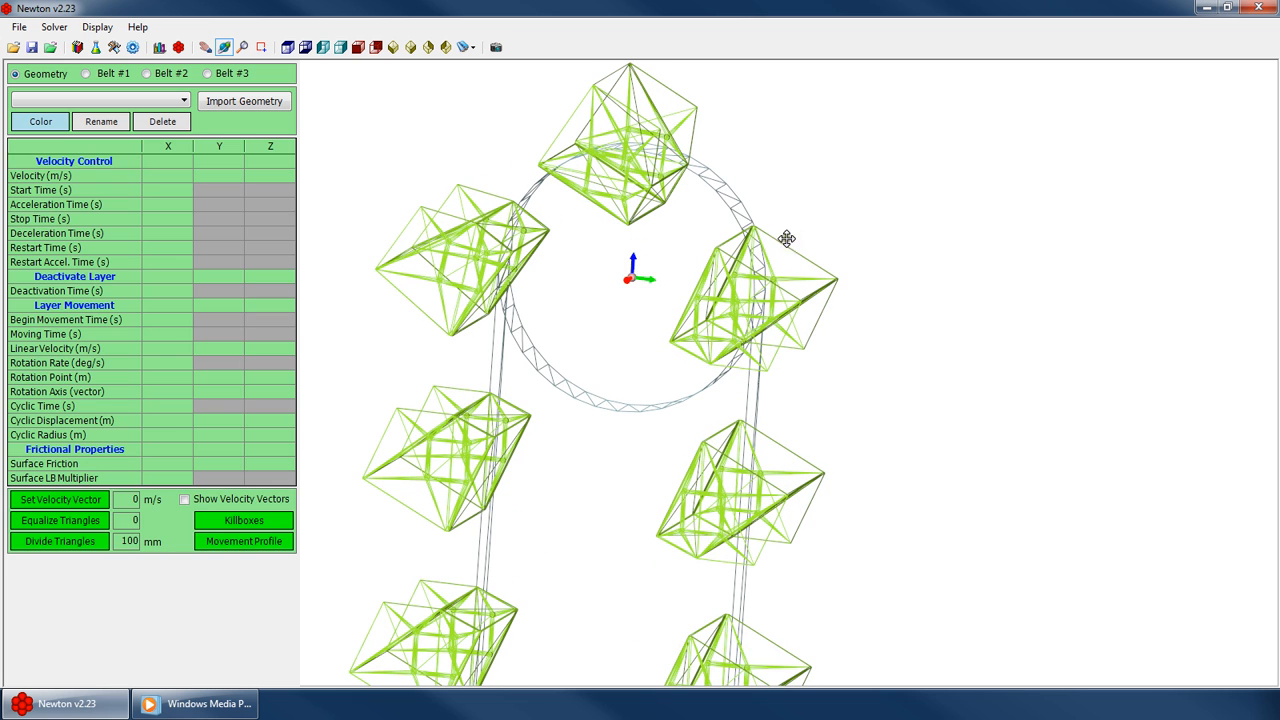
scroll(749, 346, up, 3)
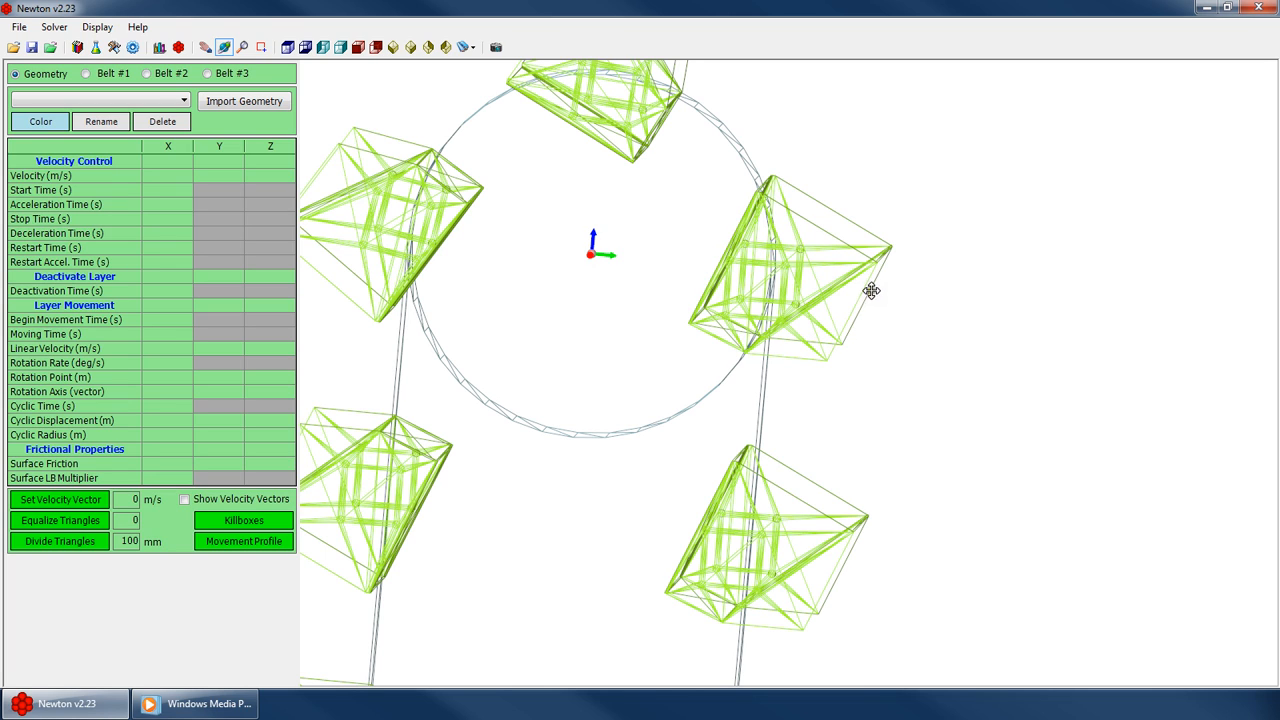
scroll(780, 345, down, 3)
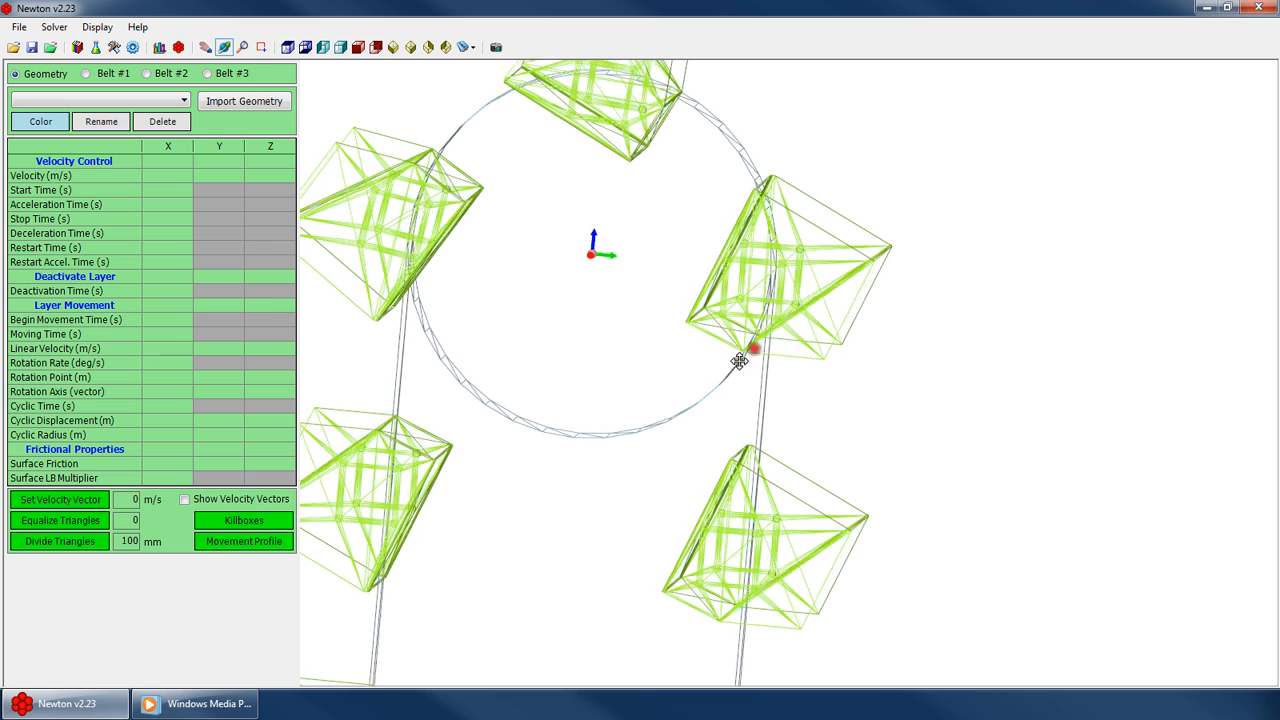
scroll(760, 400, up, 3)
scroll(698, 310, up, 2)
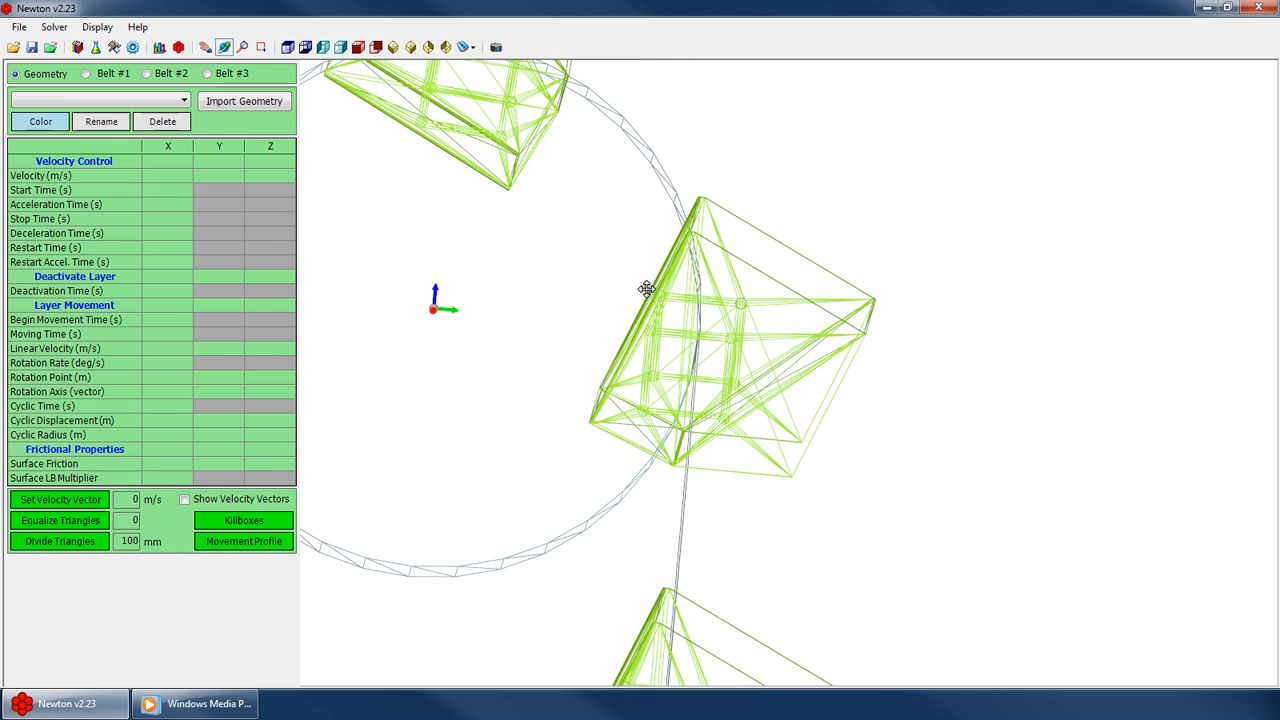
drag(673, 297, 806, 366)
drag(570, 480, 684, 406)
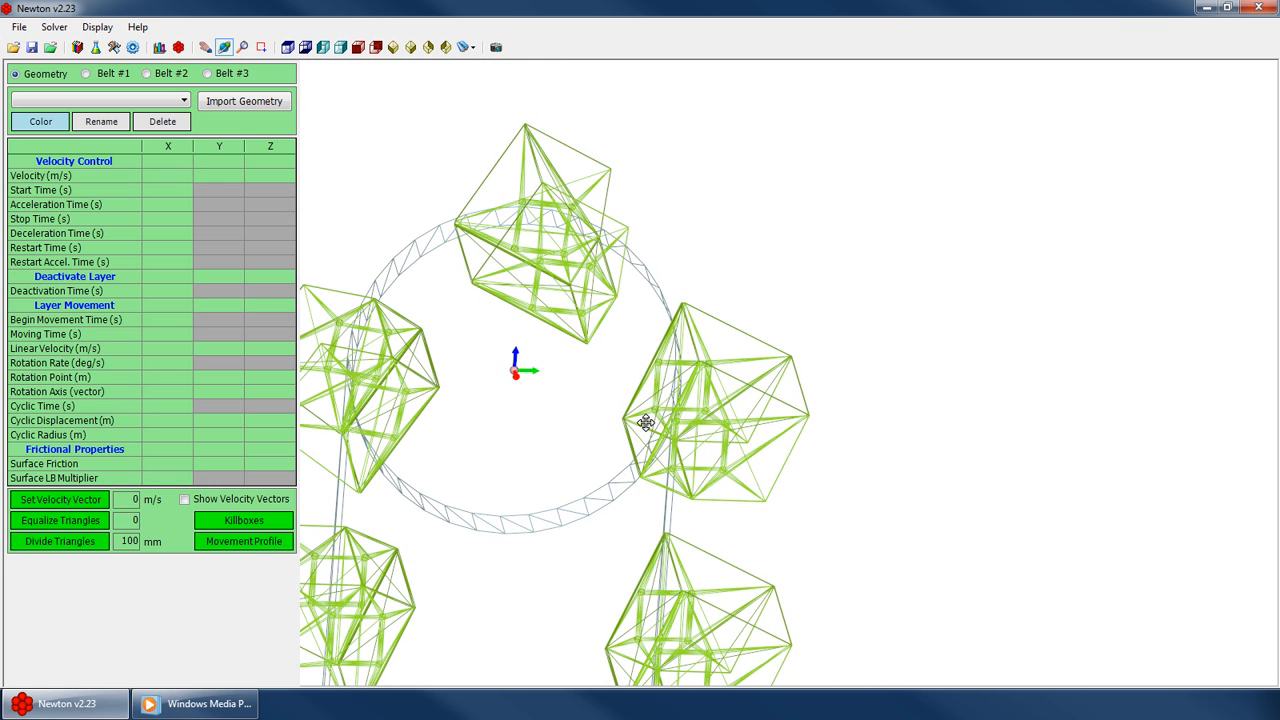
drag(793, 418, 648, 446)
scroll(677, 385, down, 5)
mouse_move(783, 367)
mouse_down()
mouse_move(771, 420)
mouse_move(775, 390)
mouse_up()
drag(657, 377, 572, 371)
scroll(679, 294, down, 3)
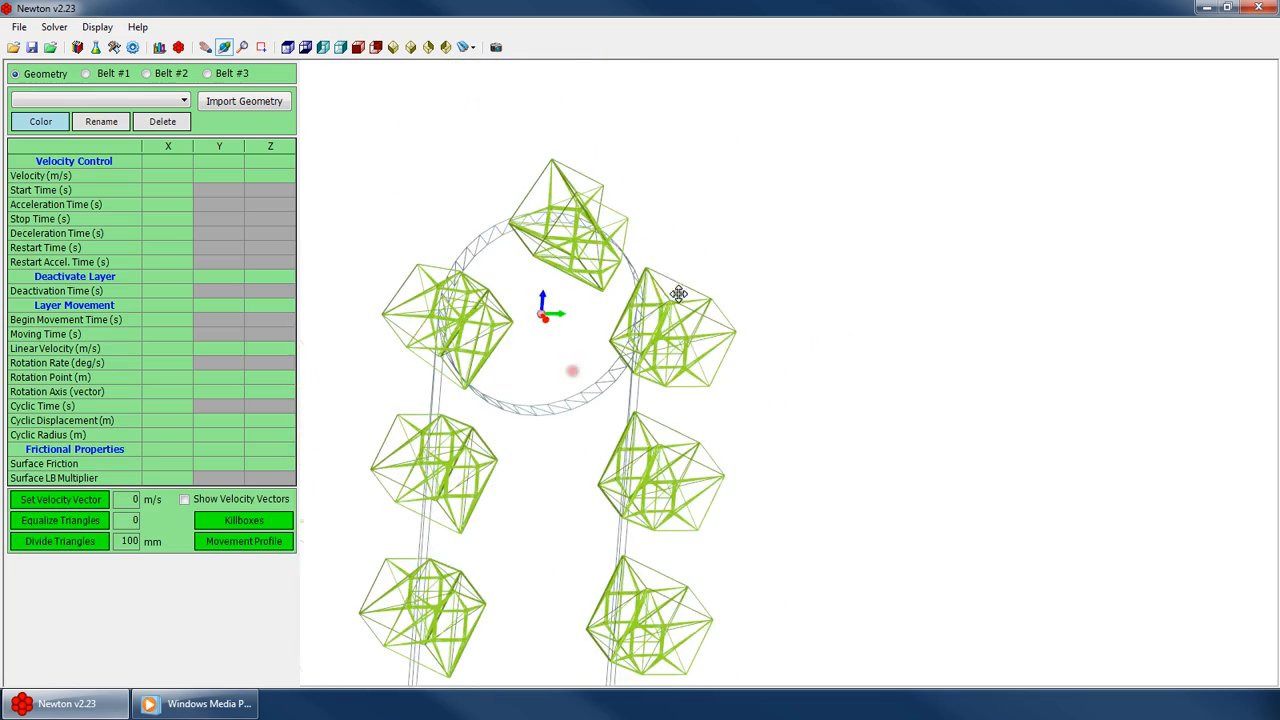
Return to the Belt #1 settings and inspect a bucket's mesh up close
click(110, 73)
drag(684, 332, 666, 357)
click(44, 74)
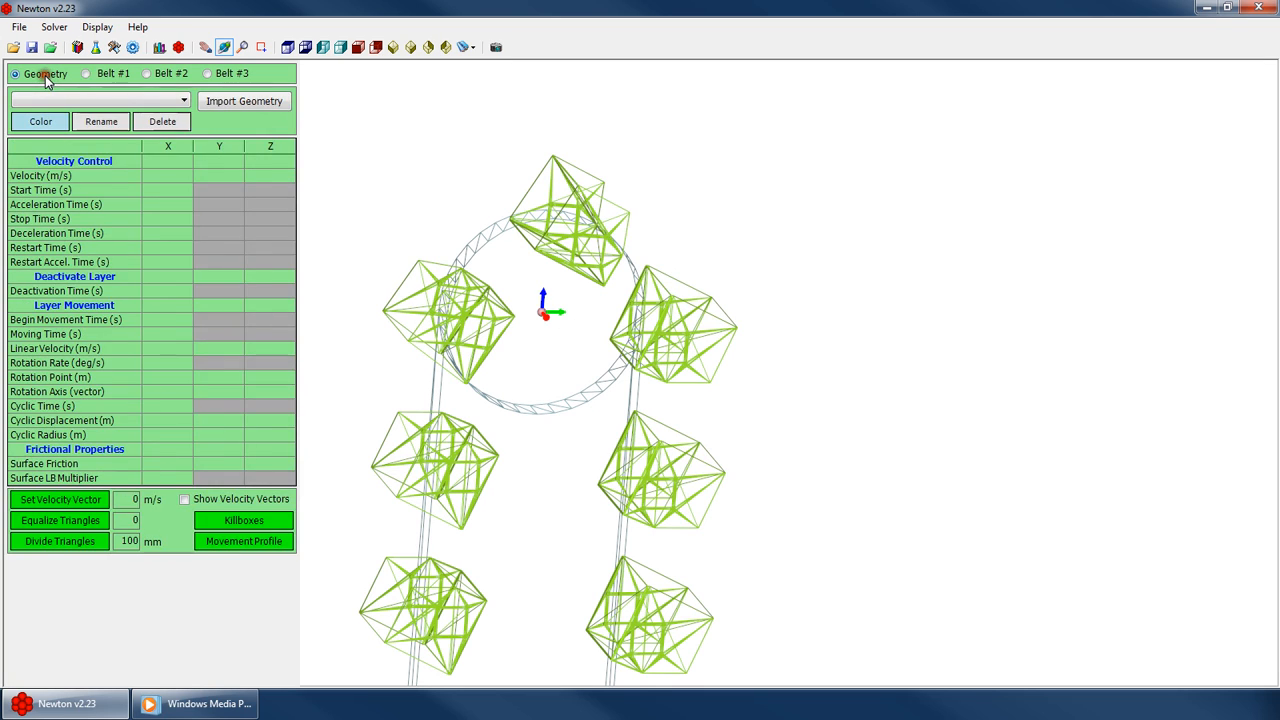
click(100, 74)
drag(289, 257, 288, 357)
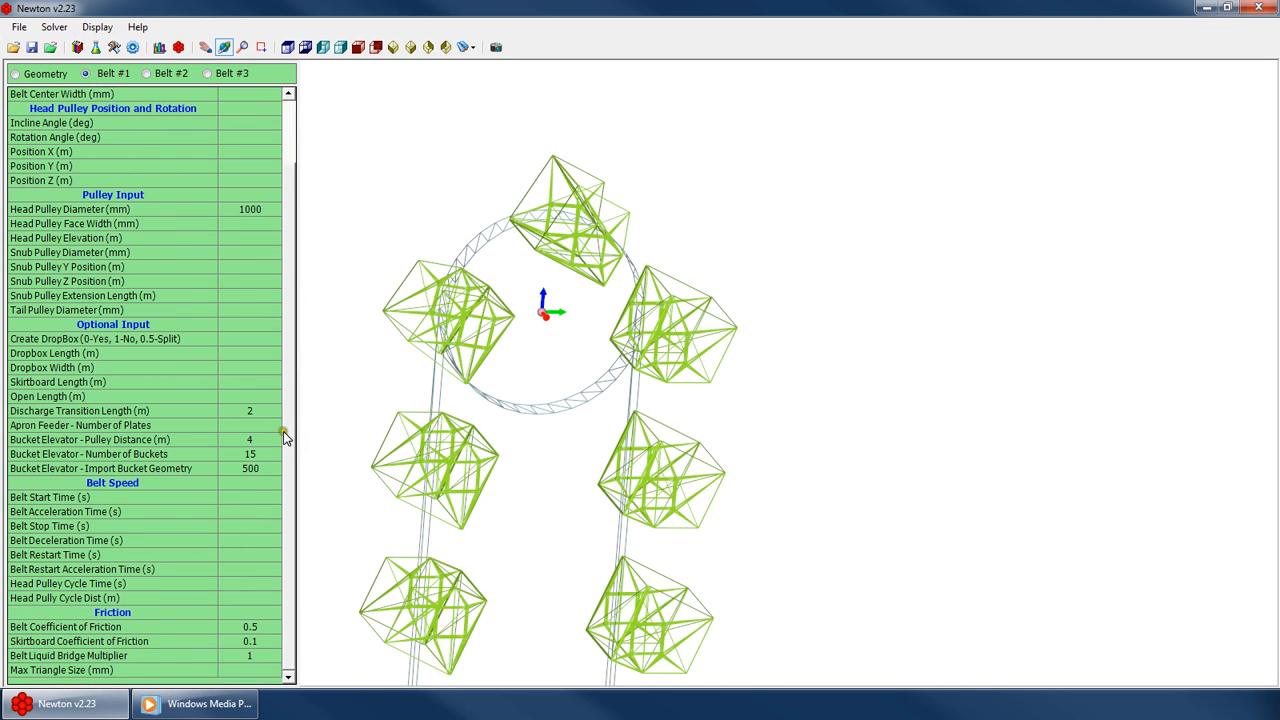
drag(378, 456, 617, 259)
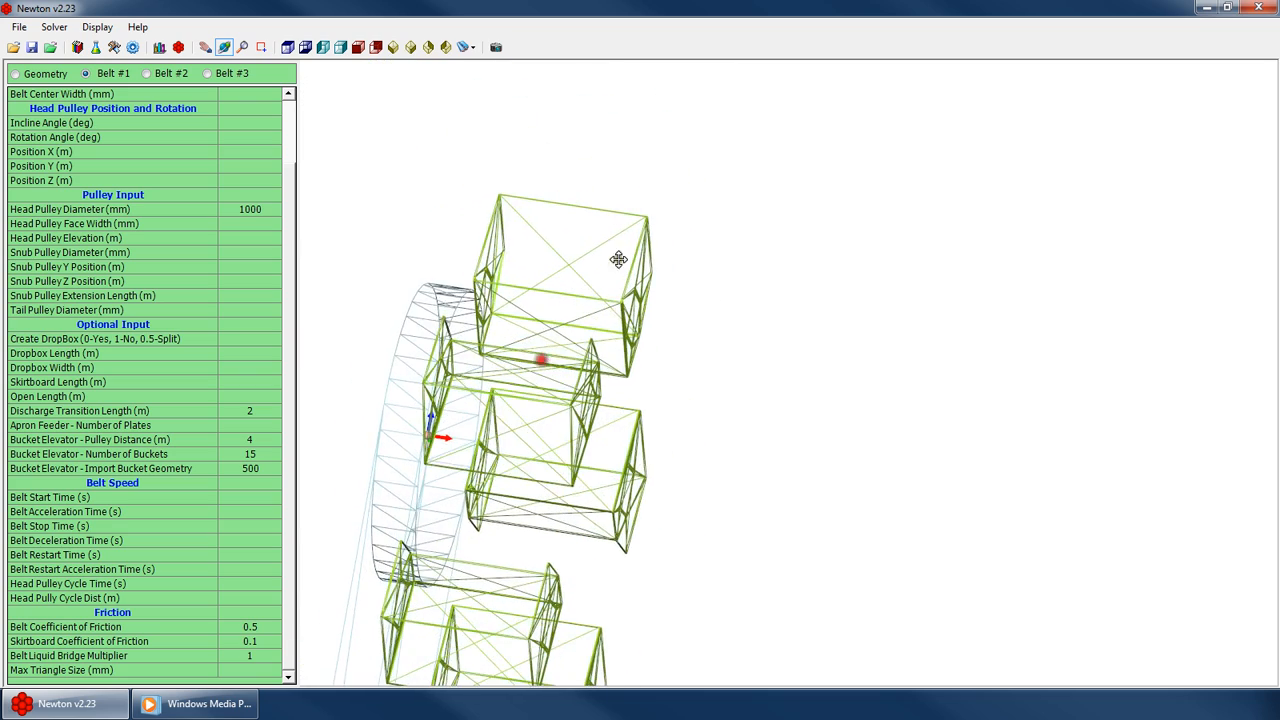
scroll(617, 257, up, 5)
scroll(700, 180, up, 6)
drag(697, 177, 665, 190)
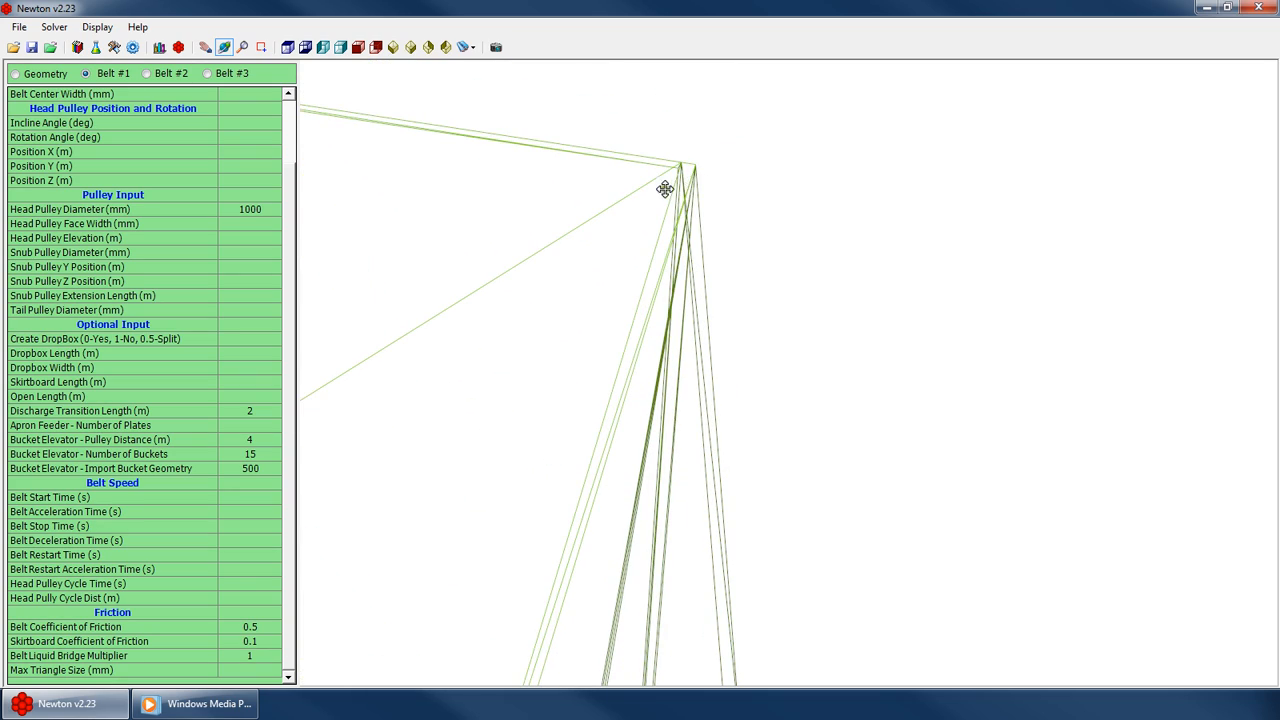
scroll(675, 201, down, 6)
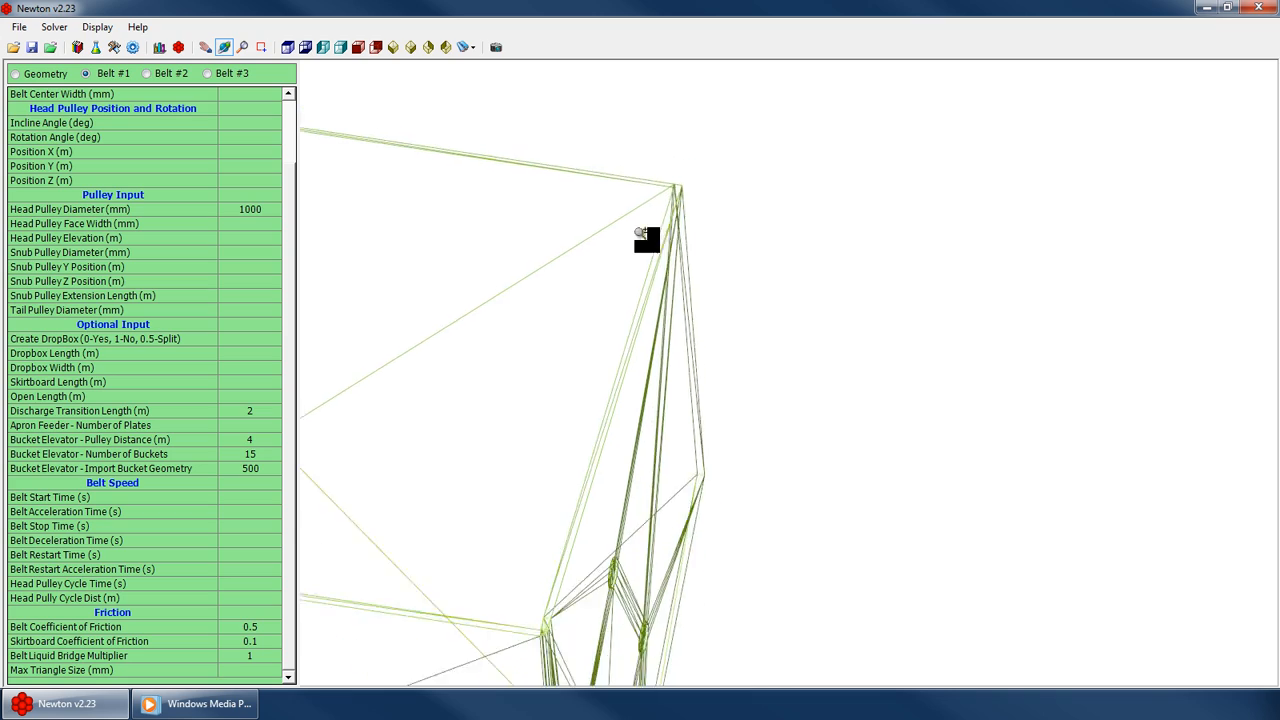
drag(520, 351, 475, 345)
scroll(469, 343, down, 5)
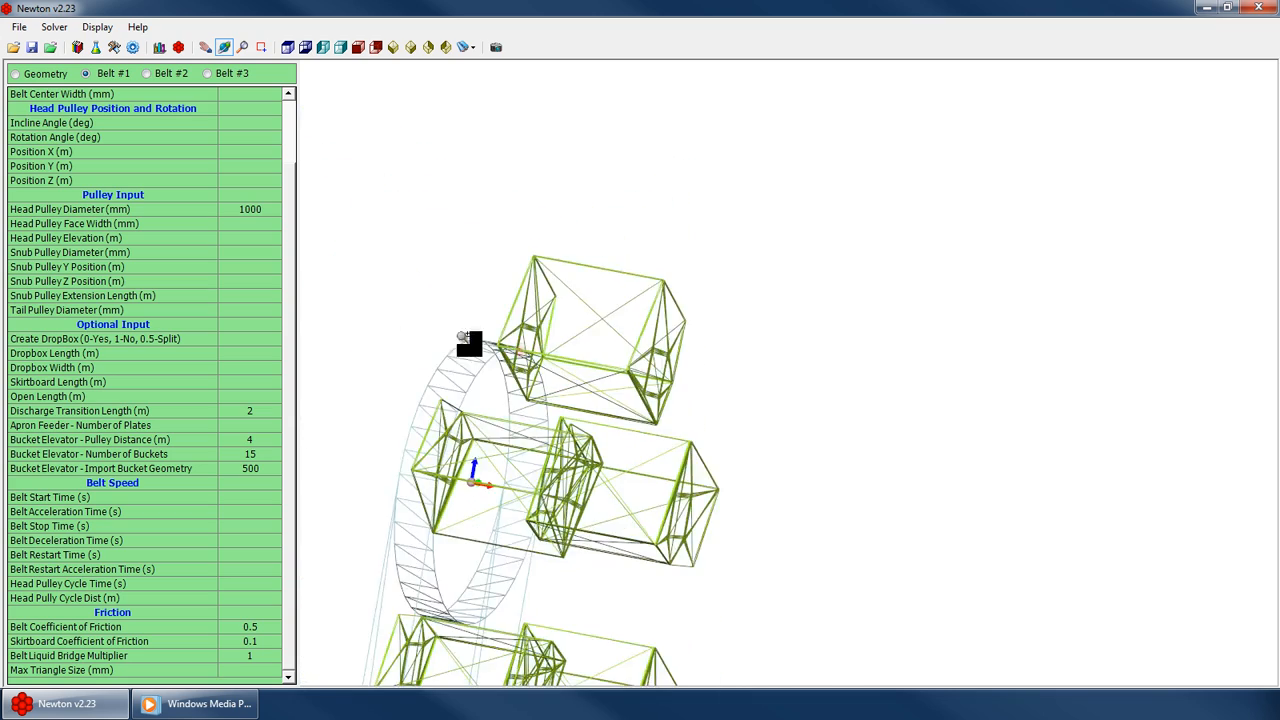
scroll(472, 344, up, 4)
drag(620, 375, 616, 412)
Import the file Bucket - meshed.dxf as the bucket elevator's bucket geometry
click(253, 470)
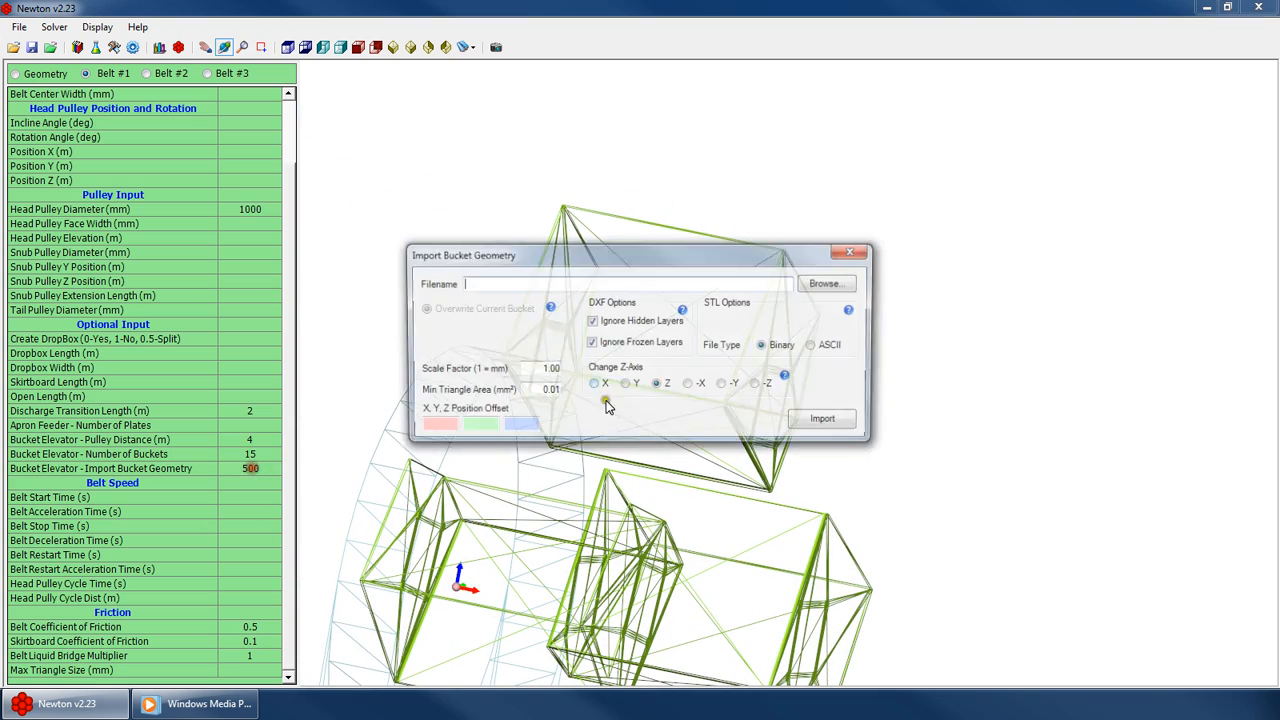
click(840, 288)
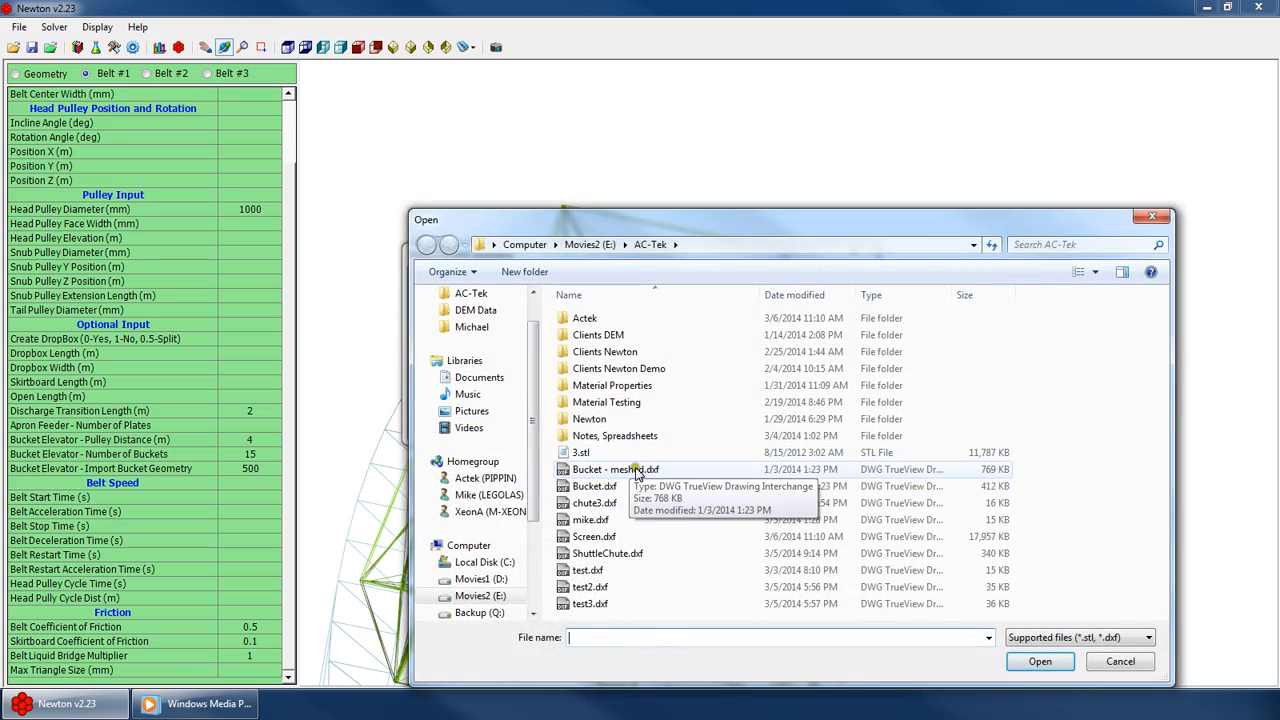
double_click(636, 470)
click(840, 418)
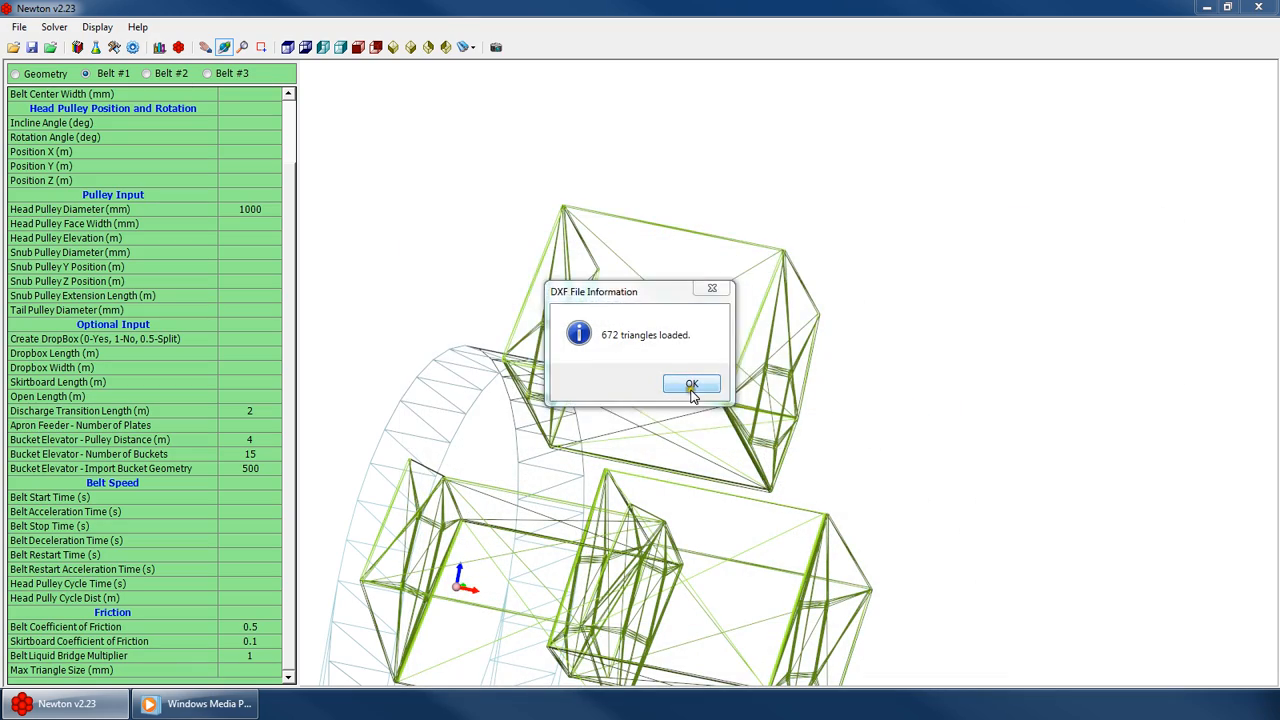
click(690, 383)
drag(689, 391, 440, 323)
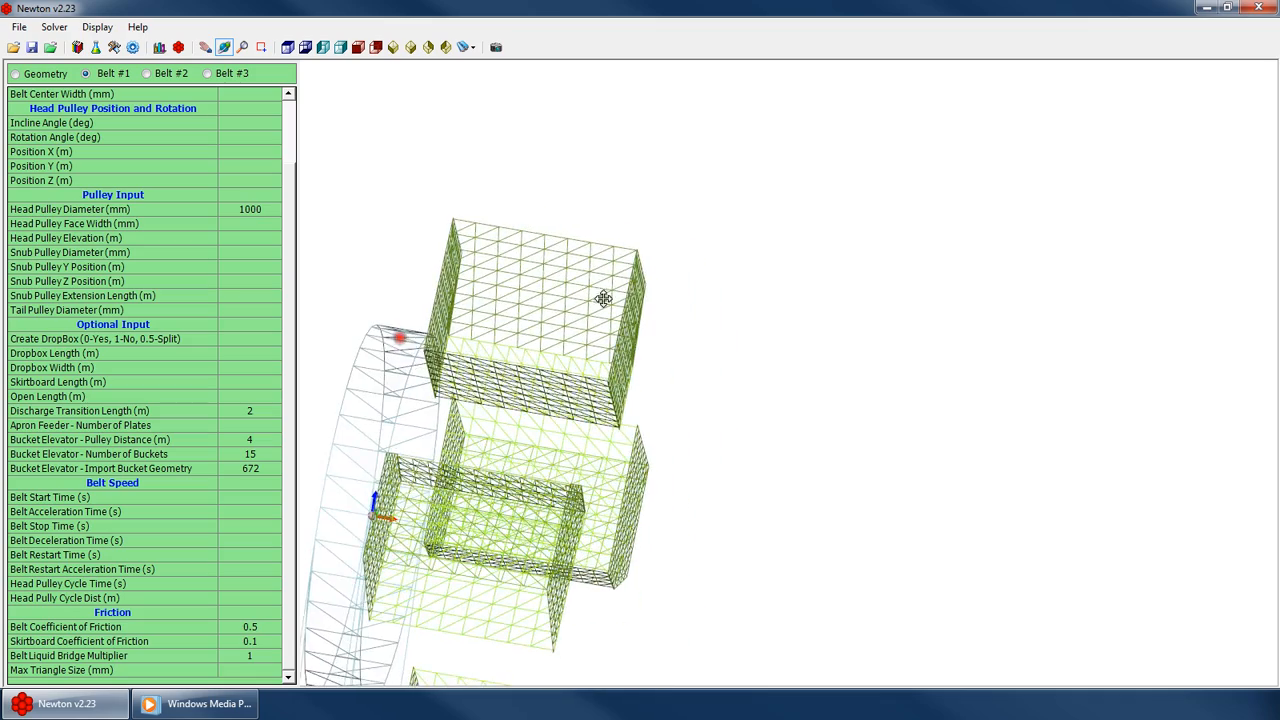
Orbit and zoom the 3D view to examine the imported buckets around the head pulley
scroll(628, 285, up, 5)
scroll(620, 431, down, 6)
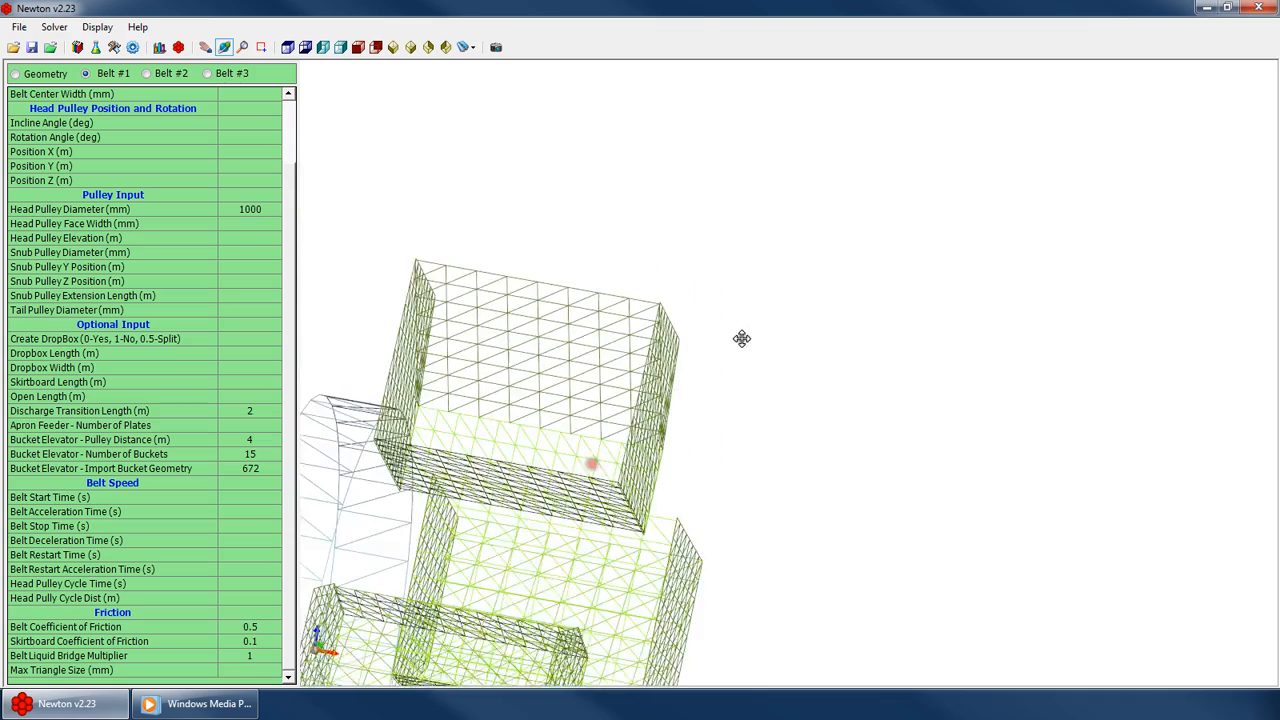
drag(517, 471, 475, 463)
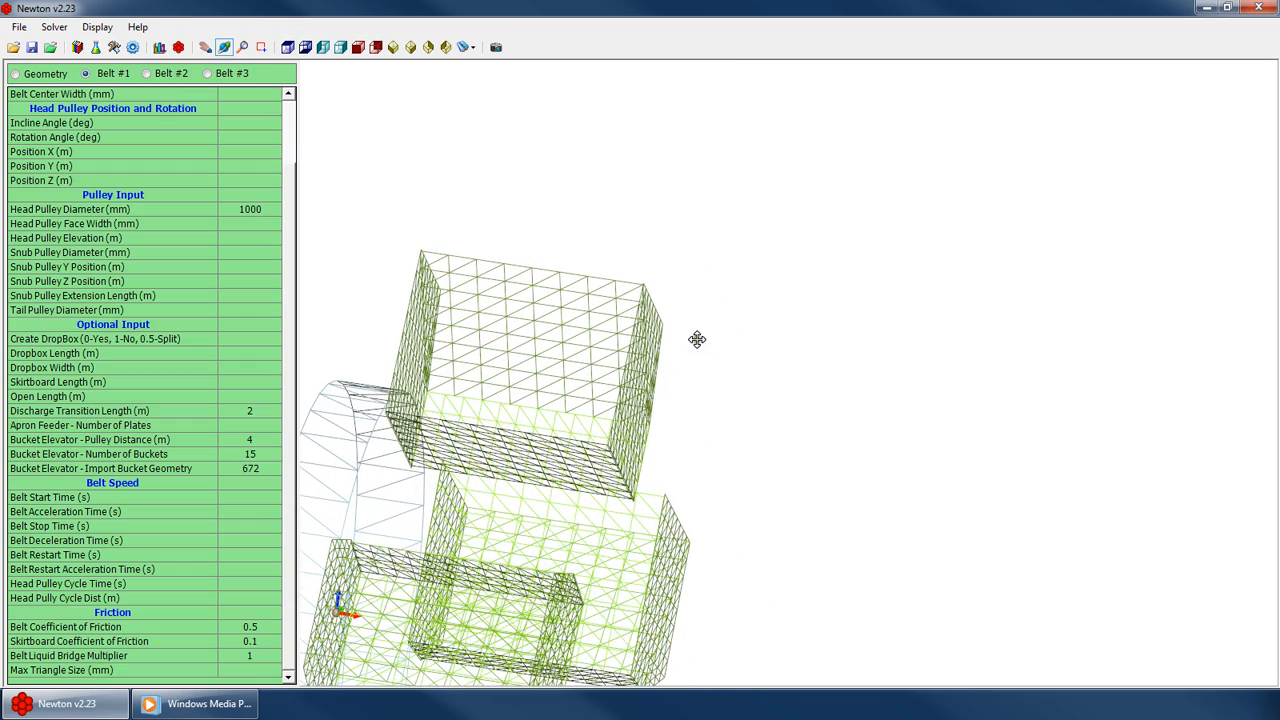
drag(663, 359, 400, 517)
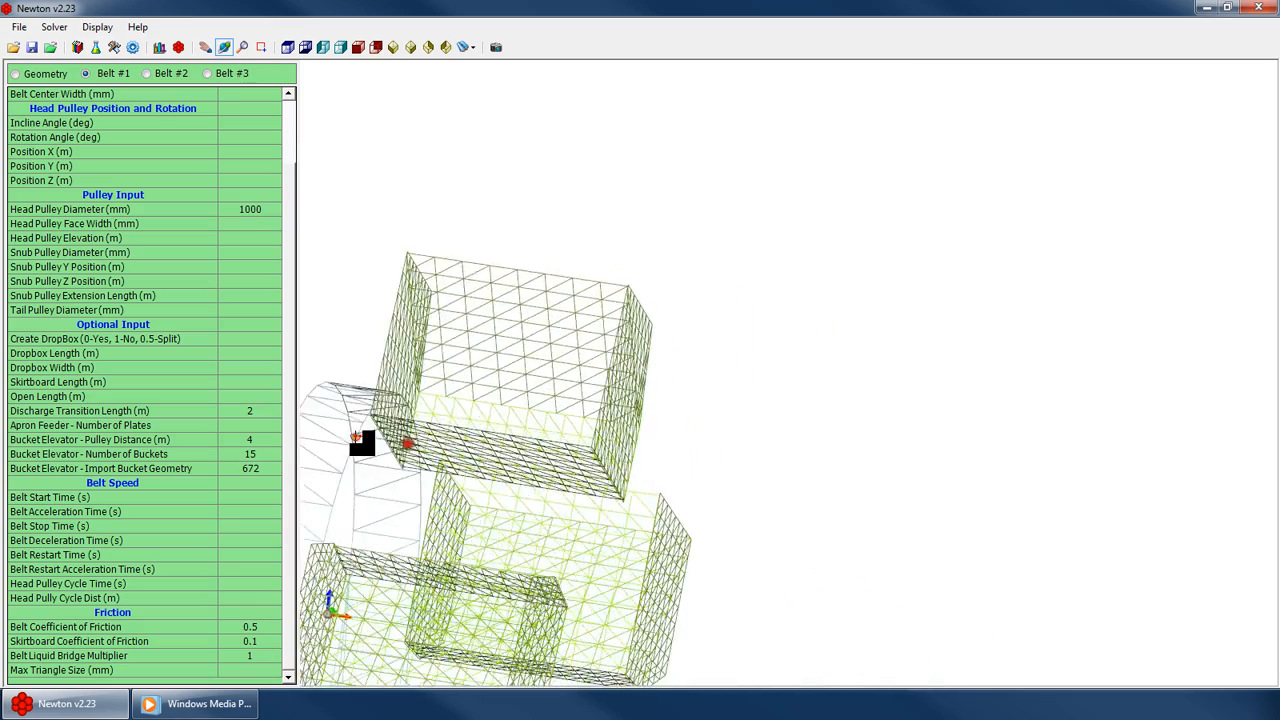
drag(521, 503, 401, 482)
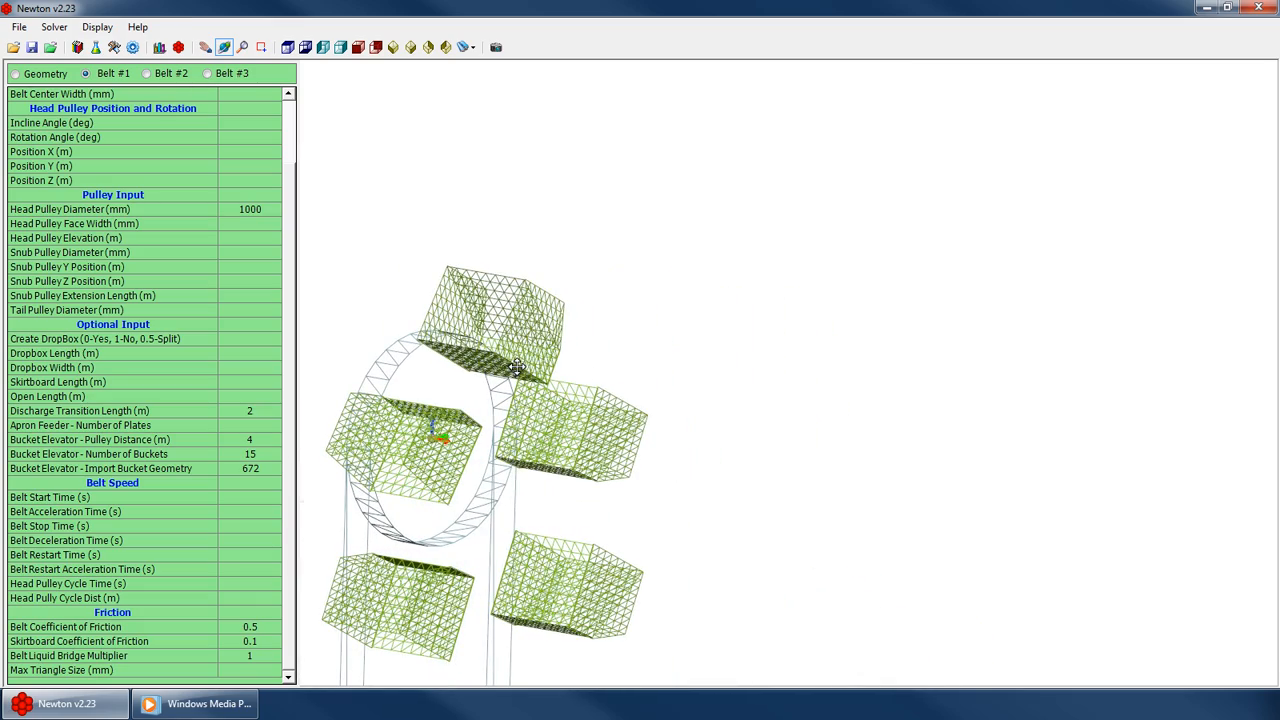
drag(517, 368, 680, 534)
scroll(509, 340, up, 5)
scroll(552, 421, up, 2)
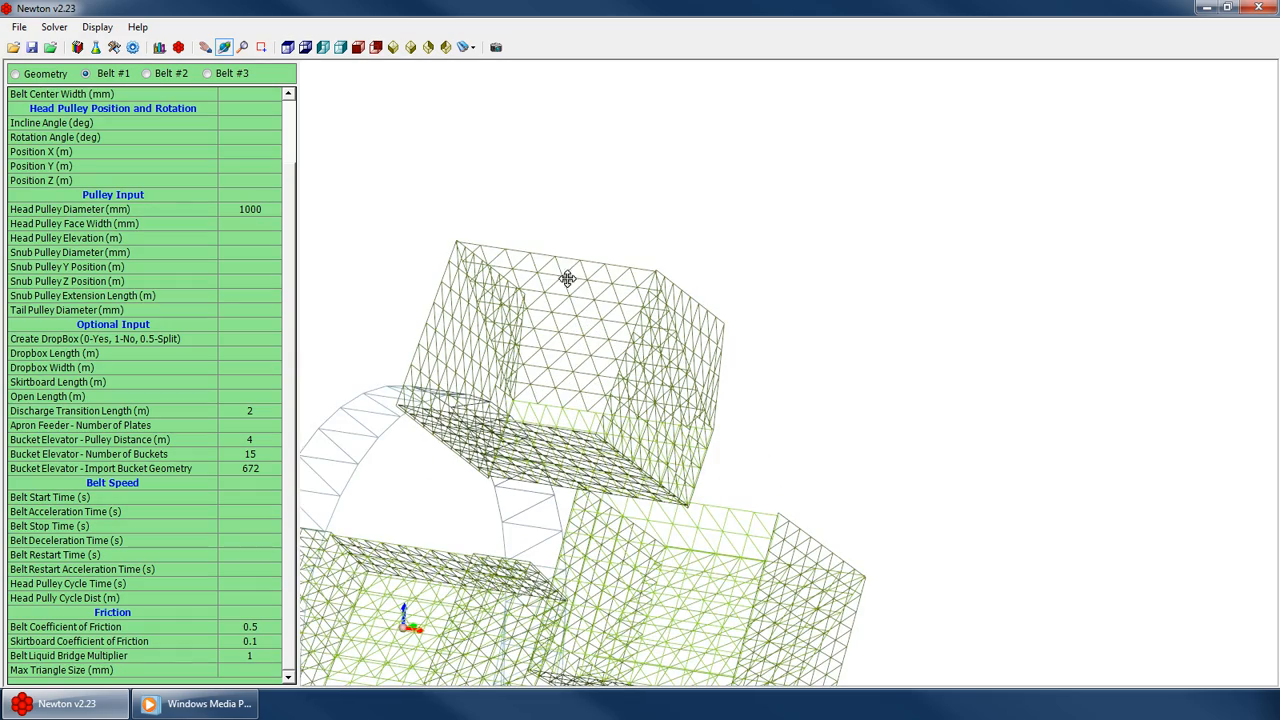
drag(556, 316, 590, 334)
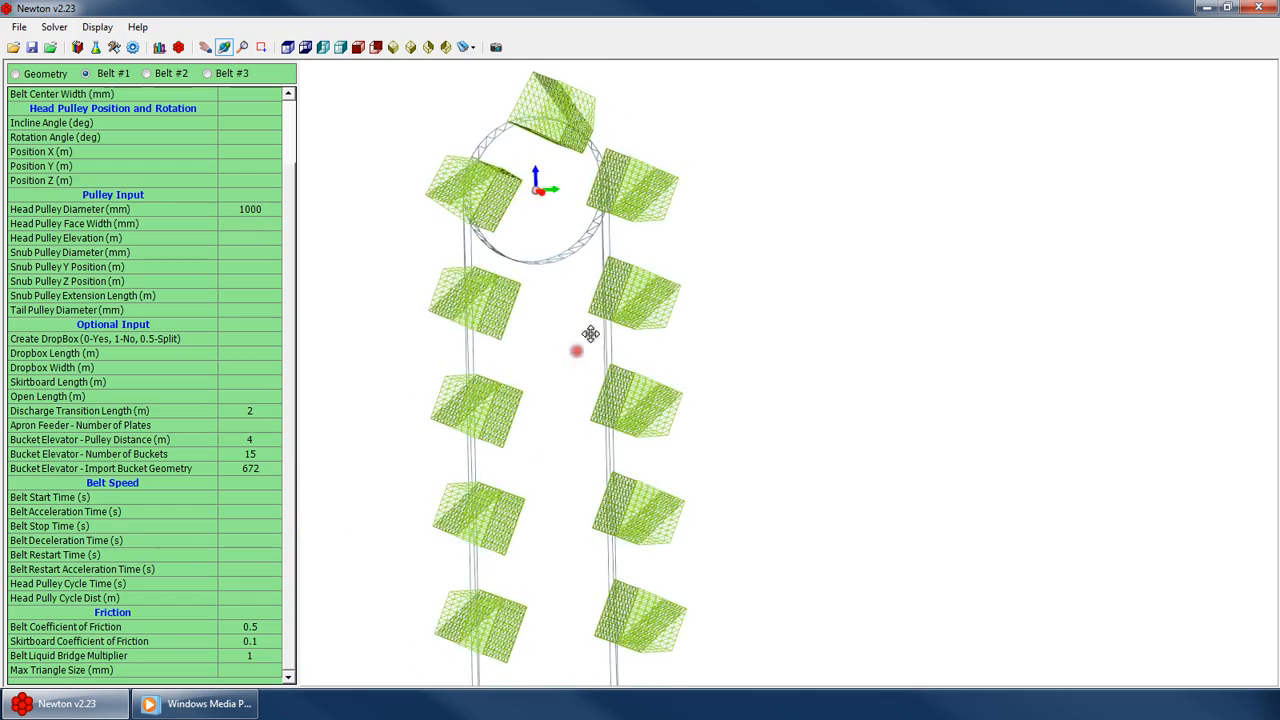
drag(572, 409, 660, 426)
scroll(598, 374, down, 5)
drag(592, 368, 473, 353)
scroll(580, 311, up, 3)
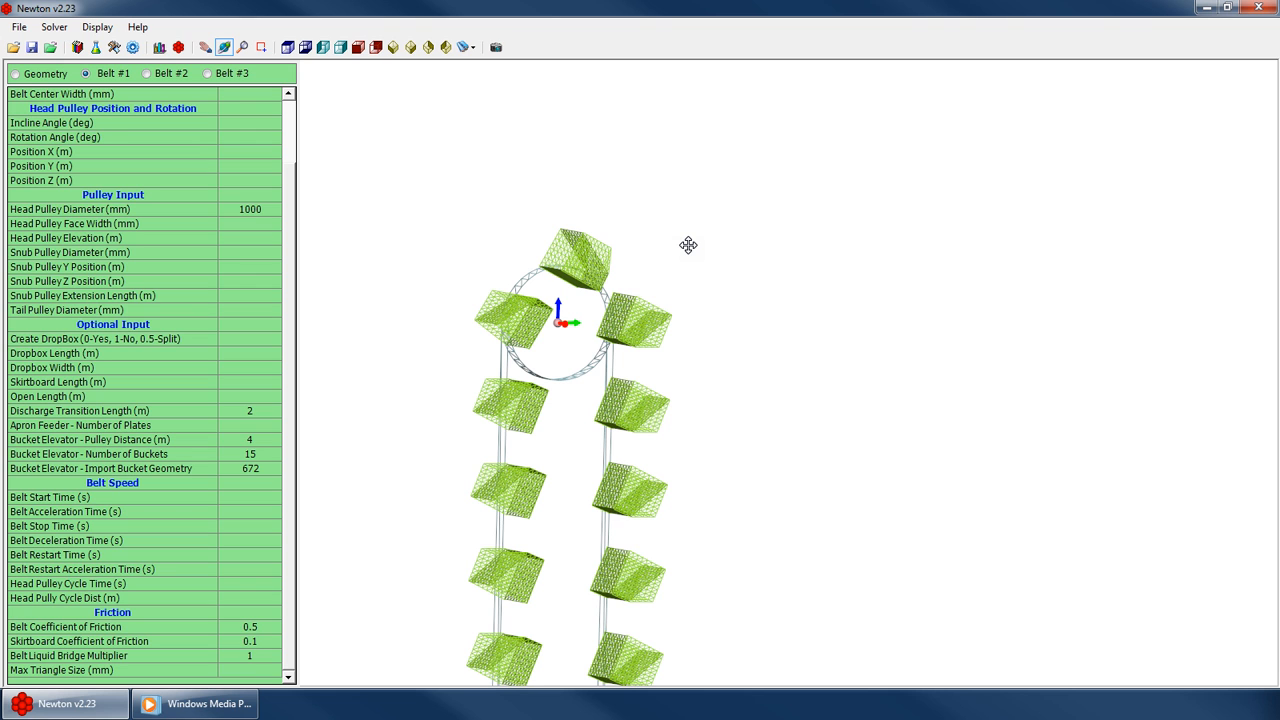
drag(562, 328, 532, 354)
scroll(562, 331, up, 3)
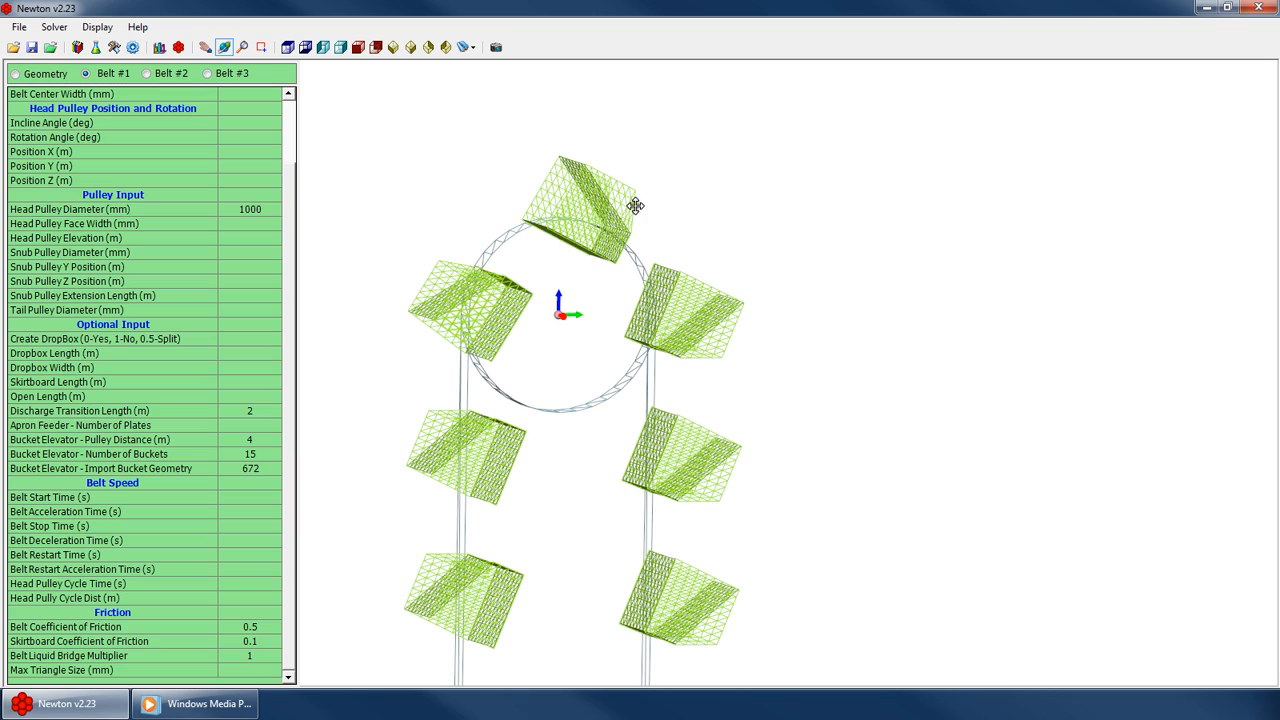
drag(546, 271, 543, 451)
scroll(589, 351, up, 5)
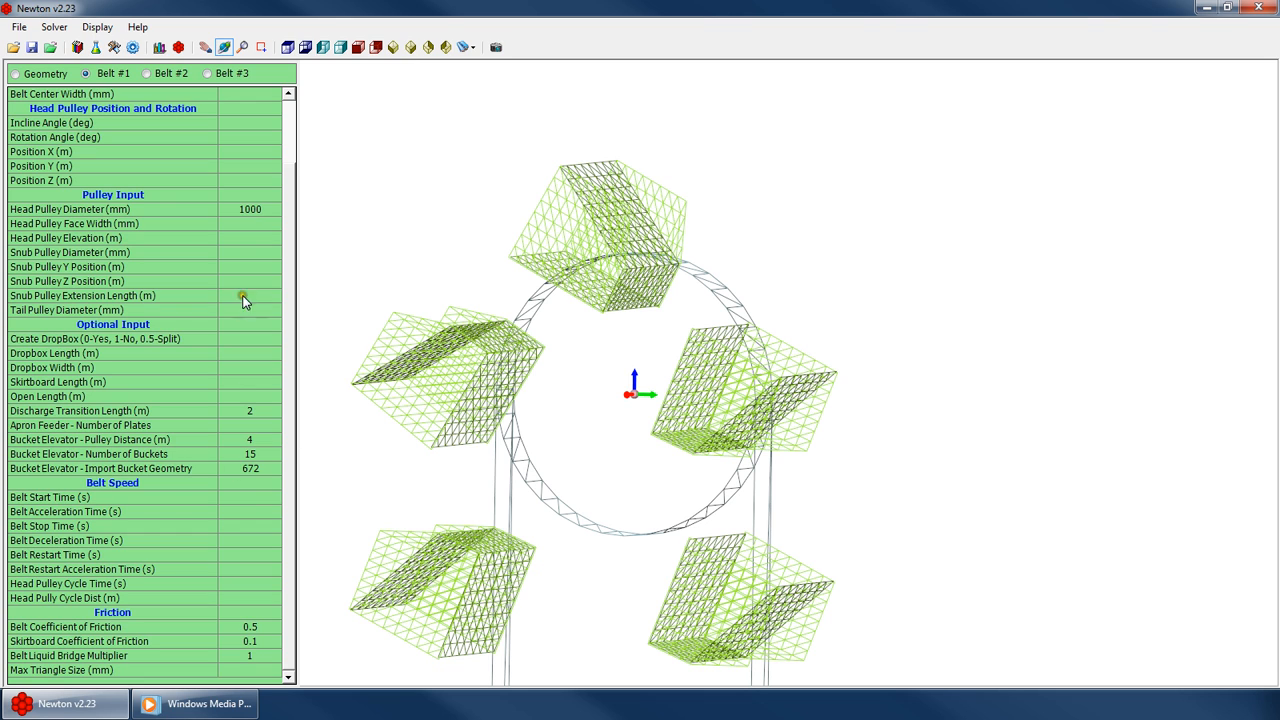
Toggle between the Geometry and Belt #1 panels and inspect the whole bucket elevator loop from several angles
click(30, 78)
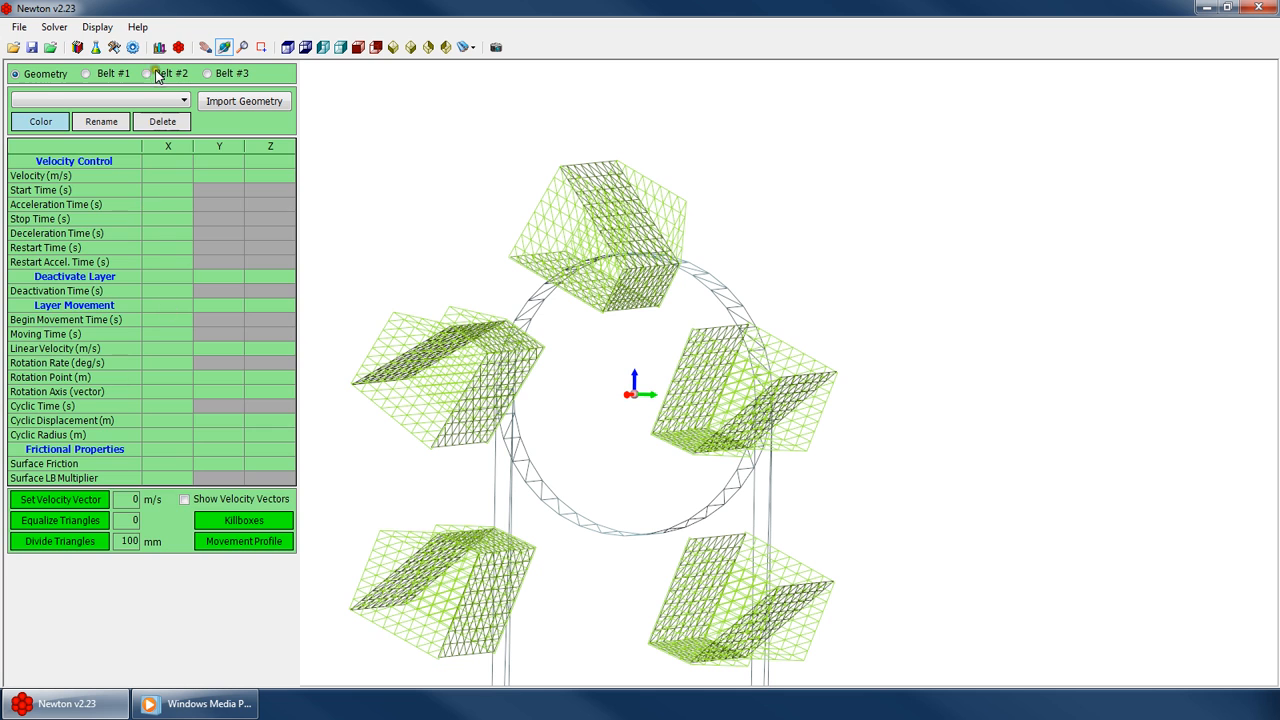
click(105, 74)
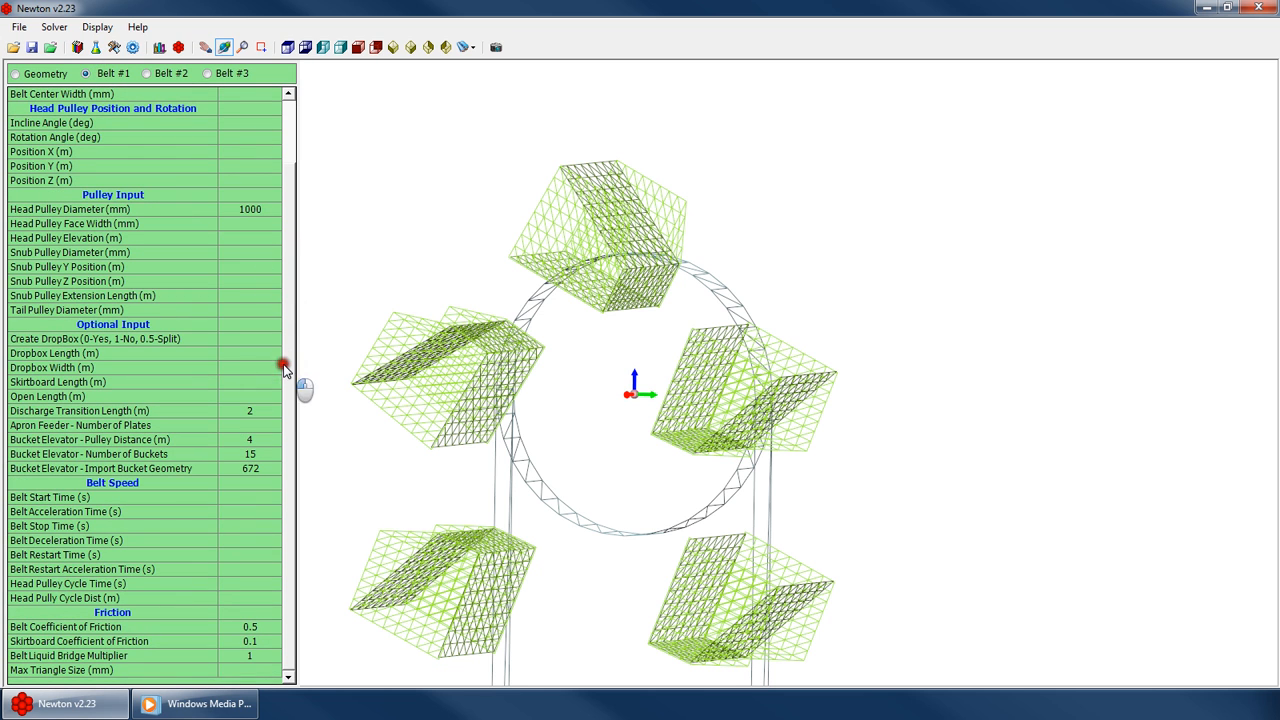
mouse_move(603, 298)
mouse_down()
mouse_move(765, 432)
mouse_move(591, 409)
mouse_move(606, 292)
mouse_up()
scroll(603, 280, up, 5)
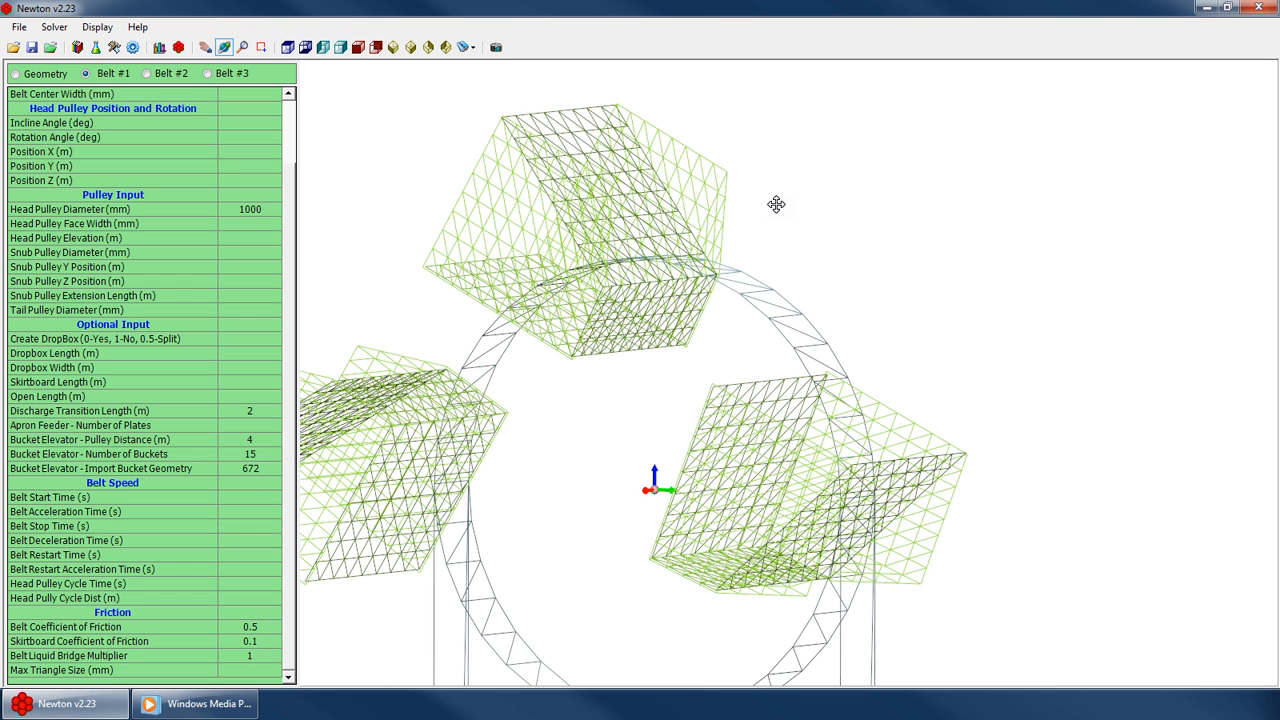
drag(623, 240, 710, 157)
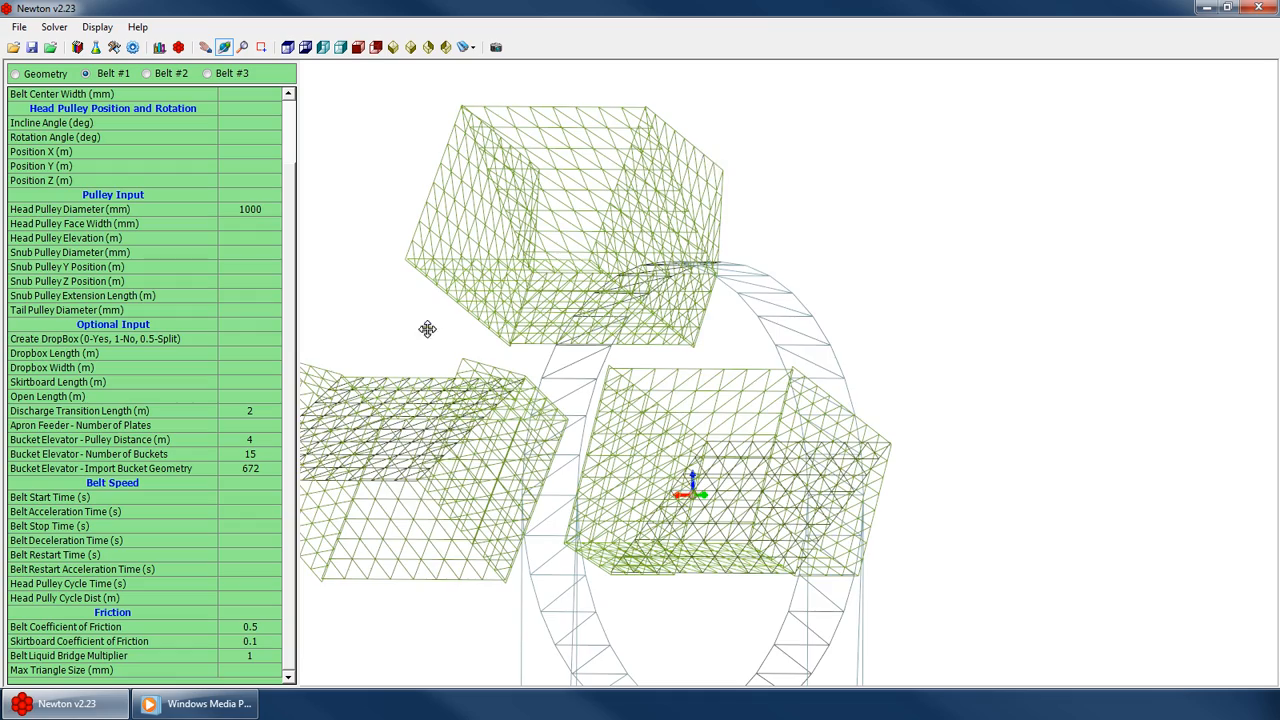
drag(427, 329, 706, 388)
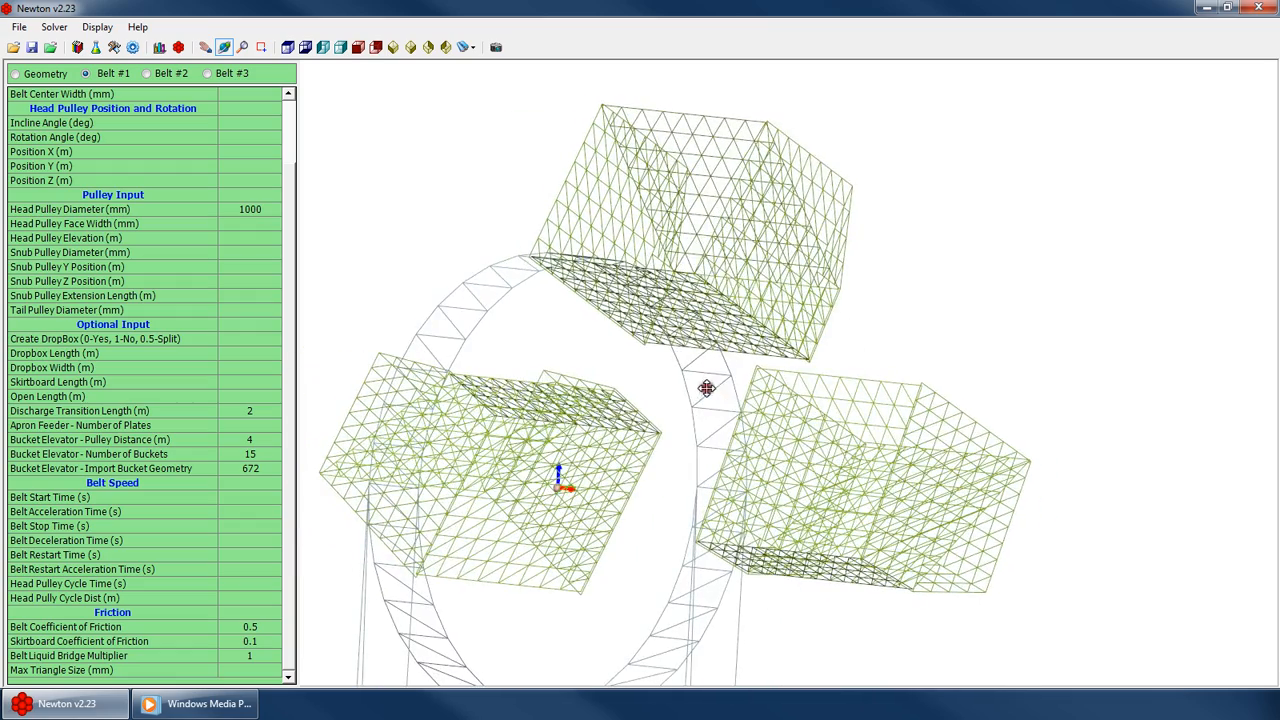
drag(806, 441, 594, 171)
scroll(709, 306, down, 4)
scroll(594, 171, down, 4)
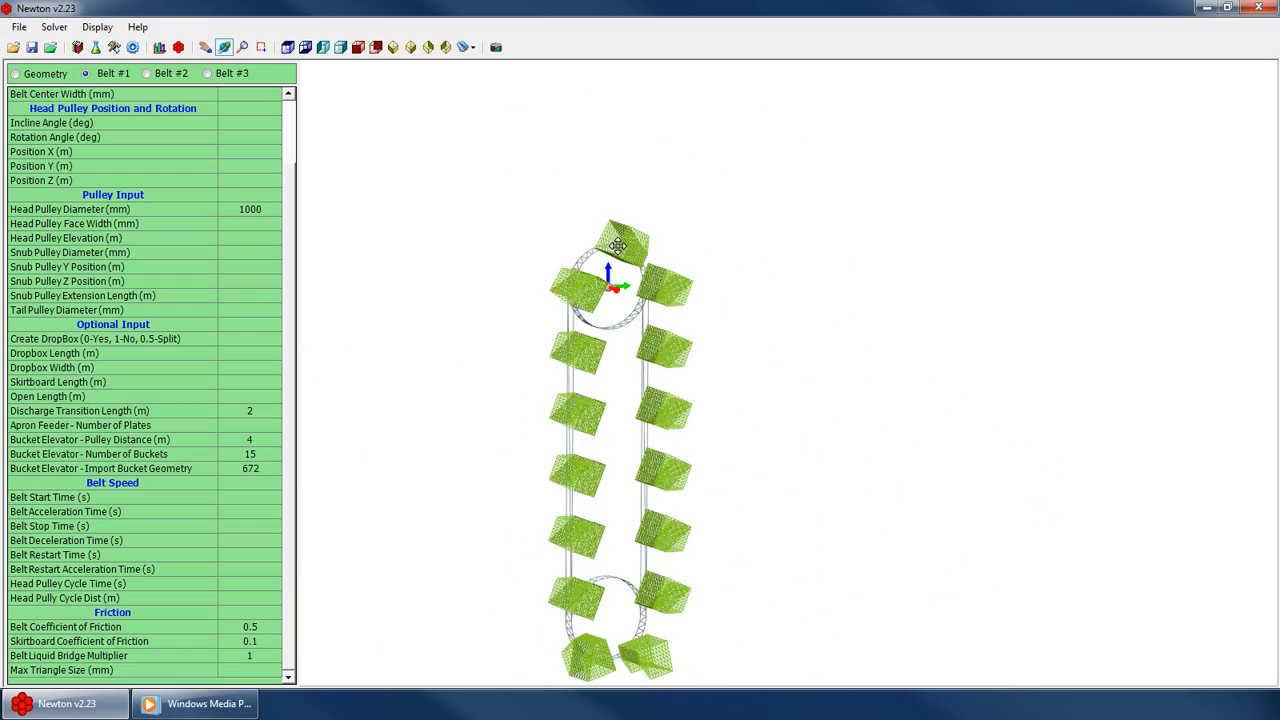
drag(618, 245, 686, 323)
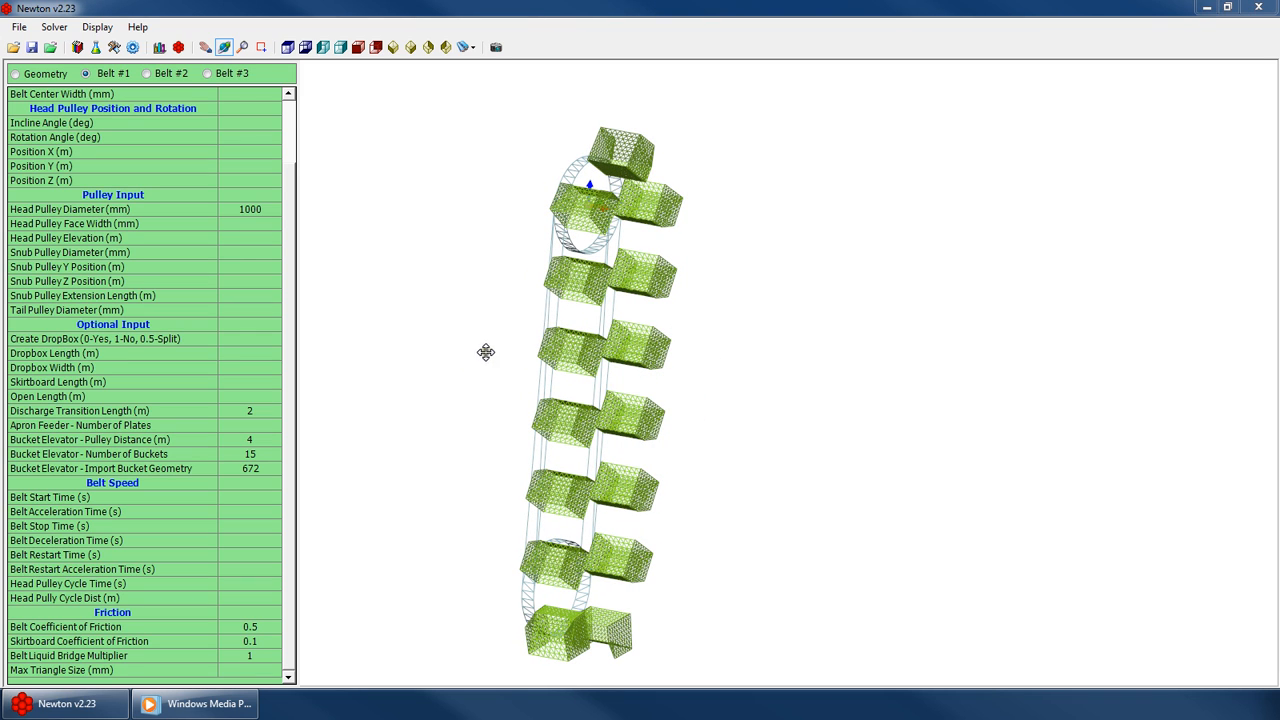
drag(486, 352, 596, 150)
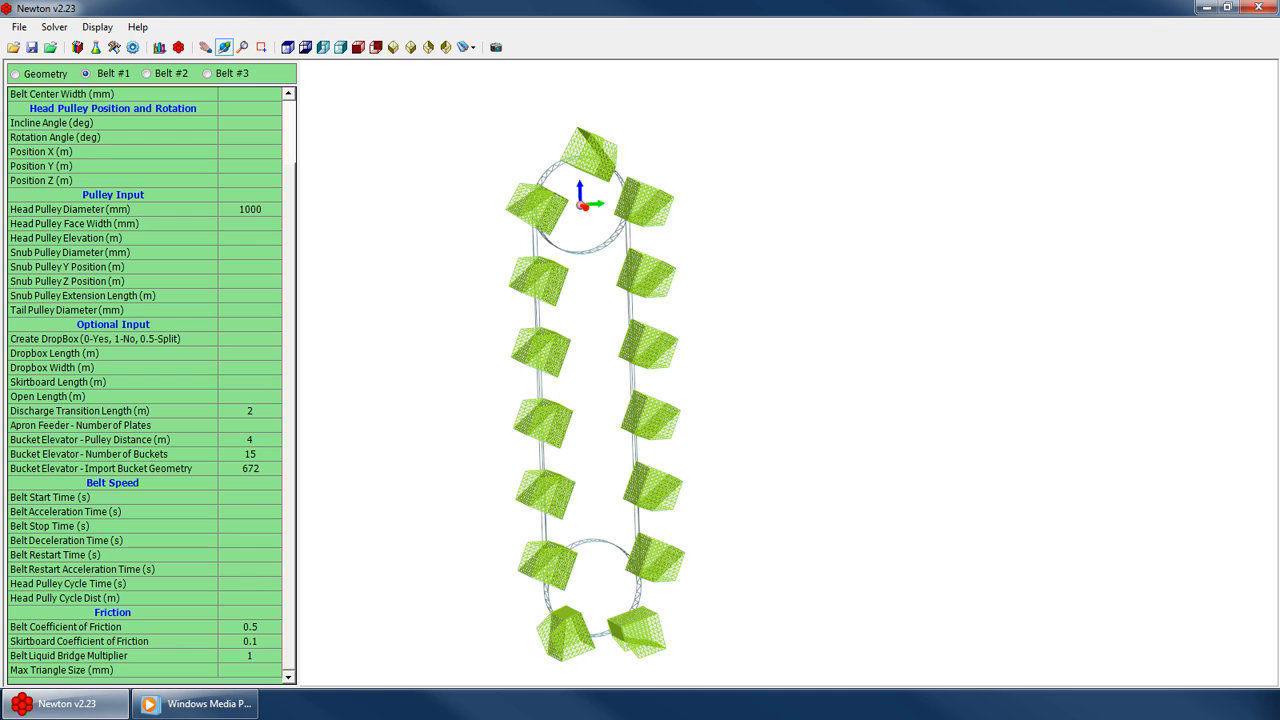
Switch to Windows Media Player, scrub through the reference bucket elevator simulation video, then return to Newton
key(alt+Tab)
double_click(452, 244)
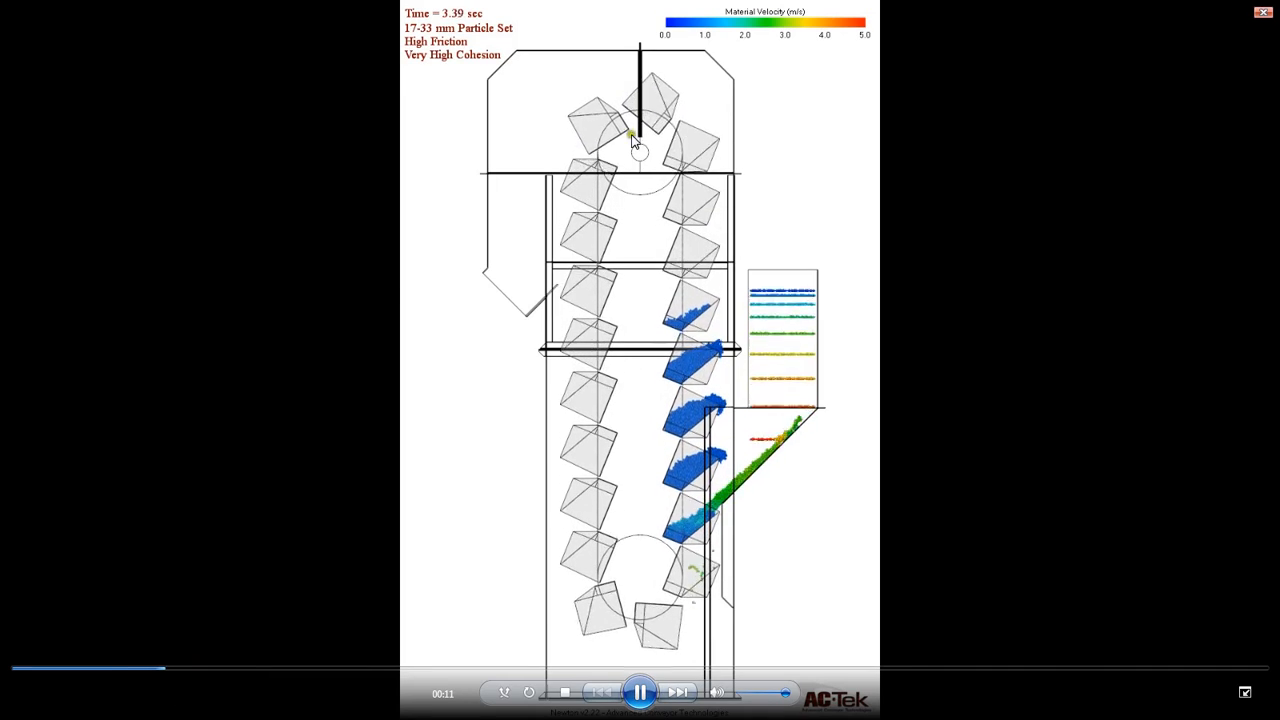
click(260, 669)
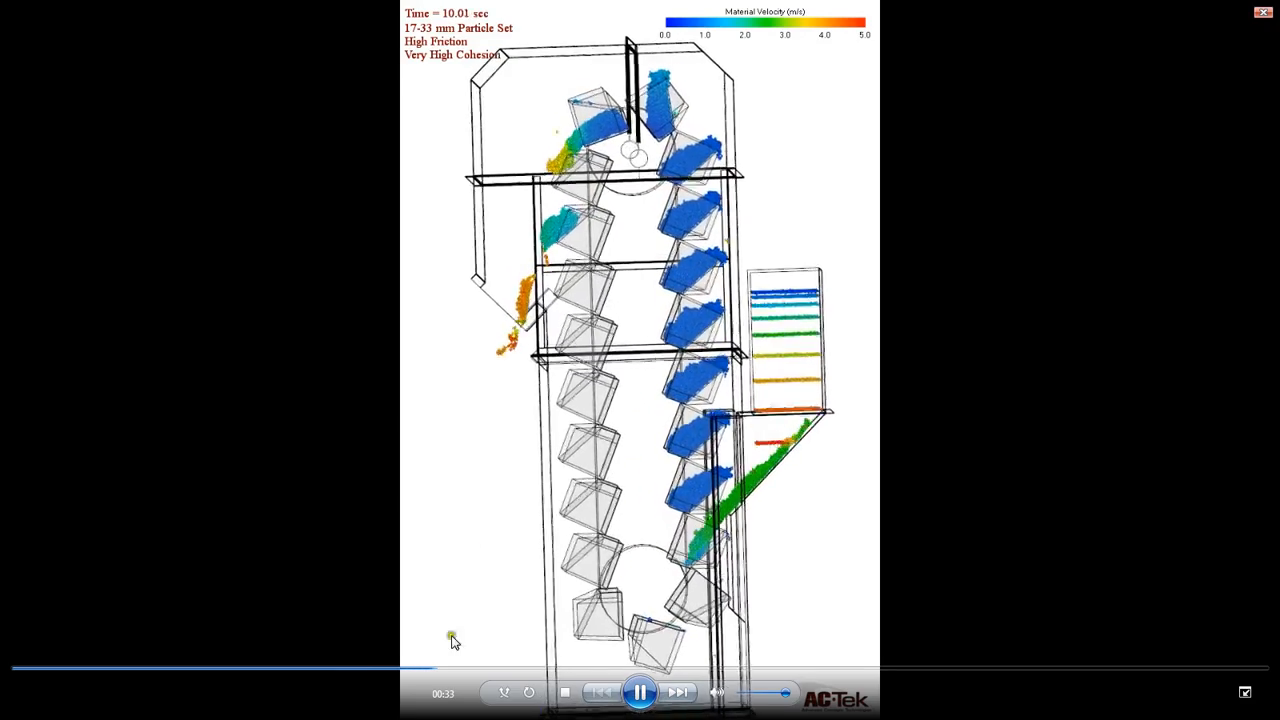
click(705, 668)
click(805, 674)
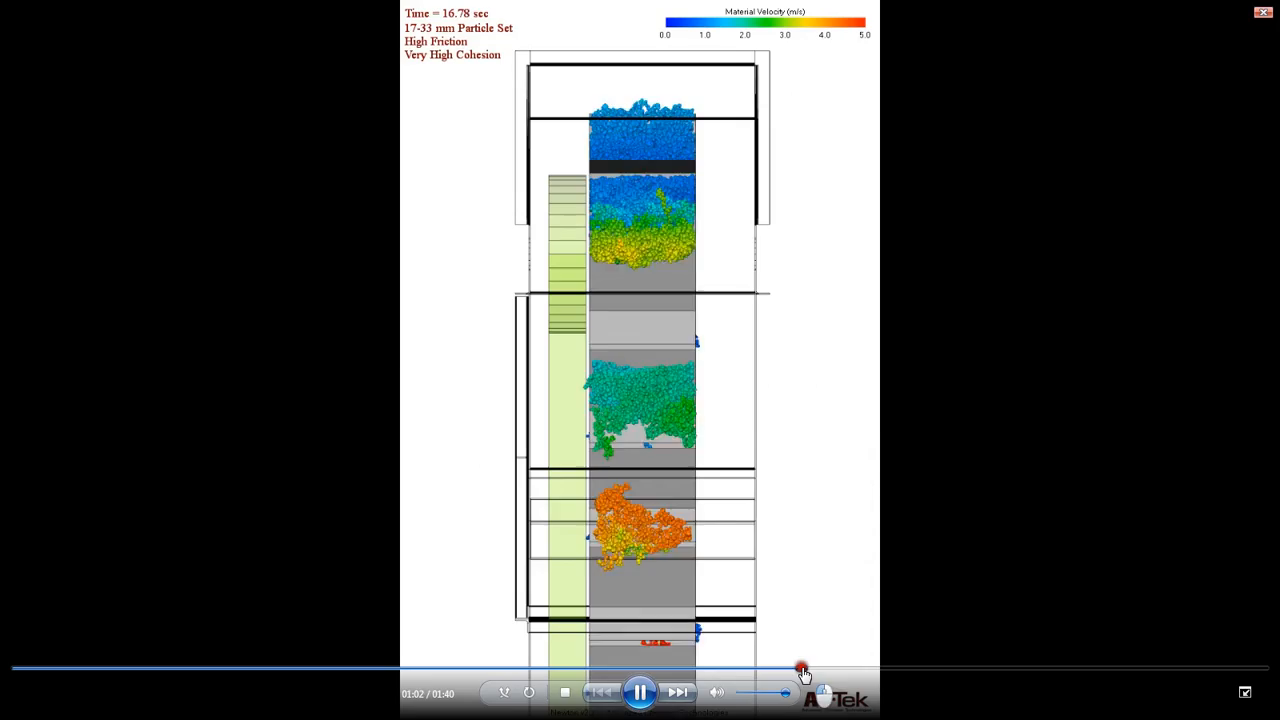
click(955, 670)
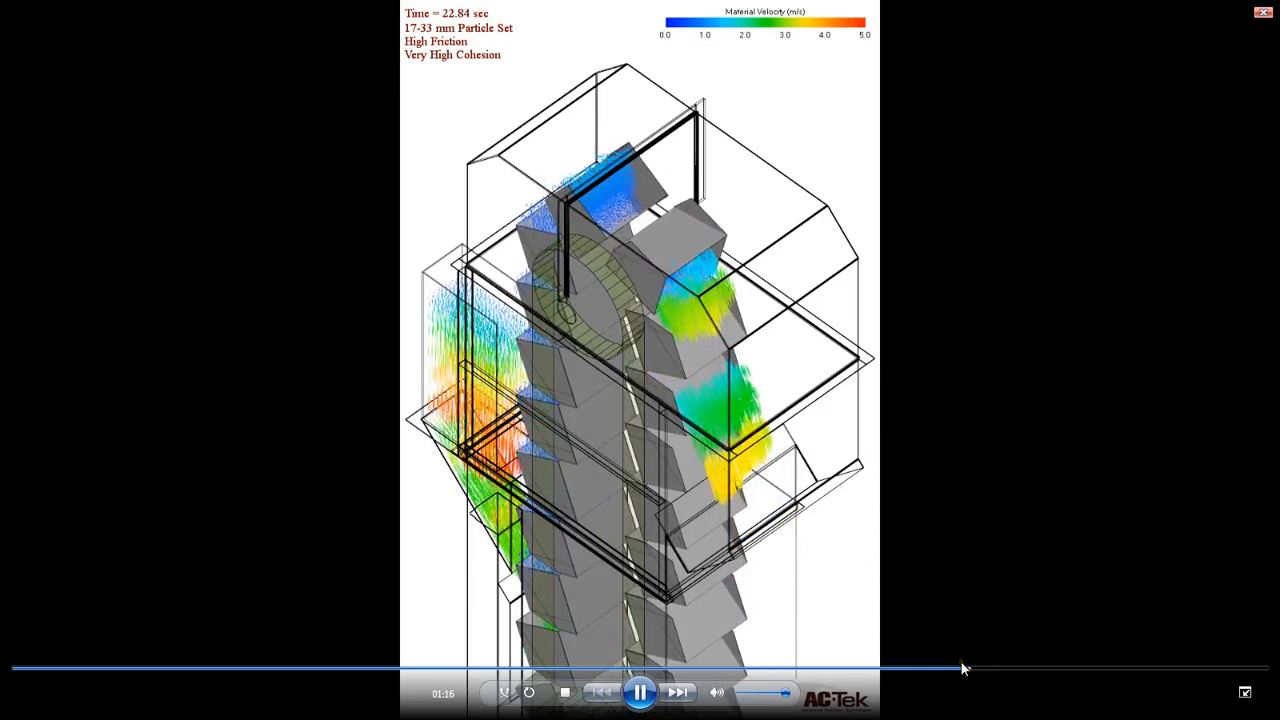
click(1055, 670)
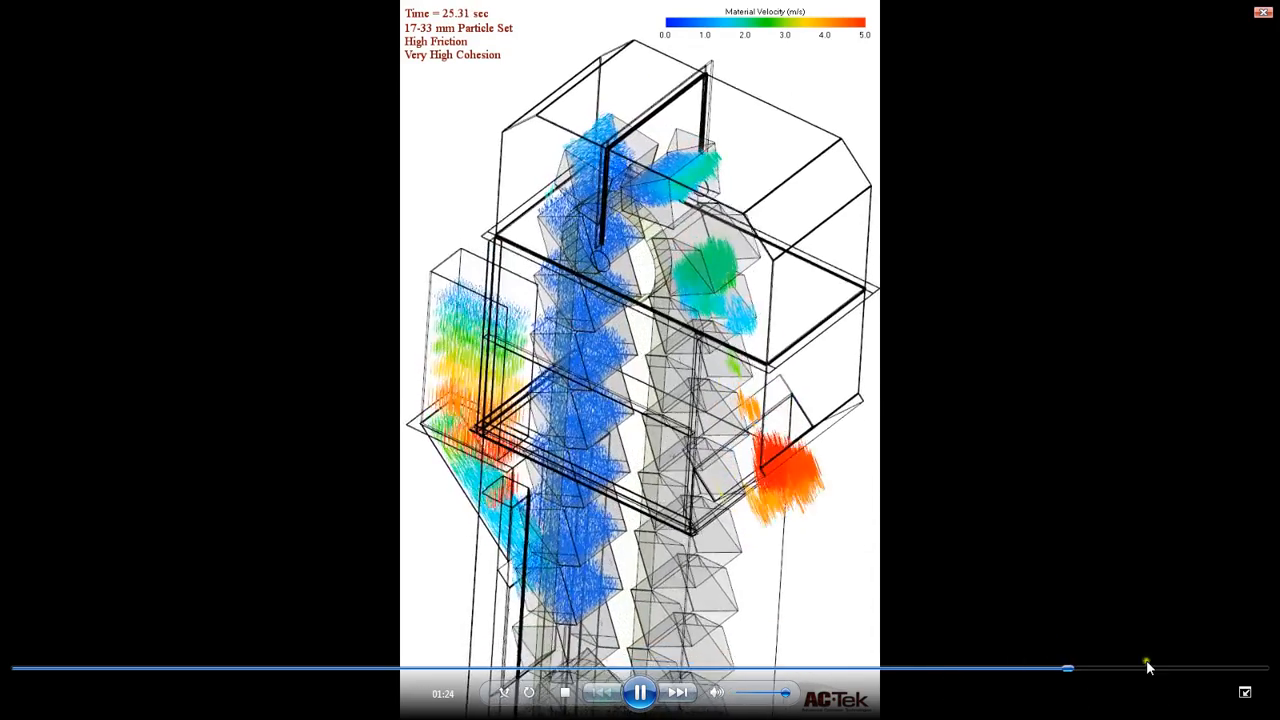
click(1150, 669)
double_click(969, 403)
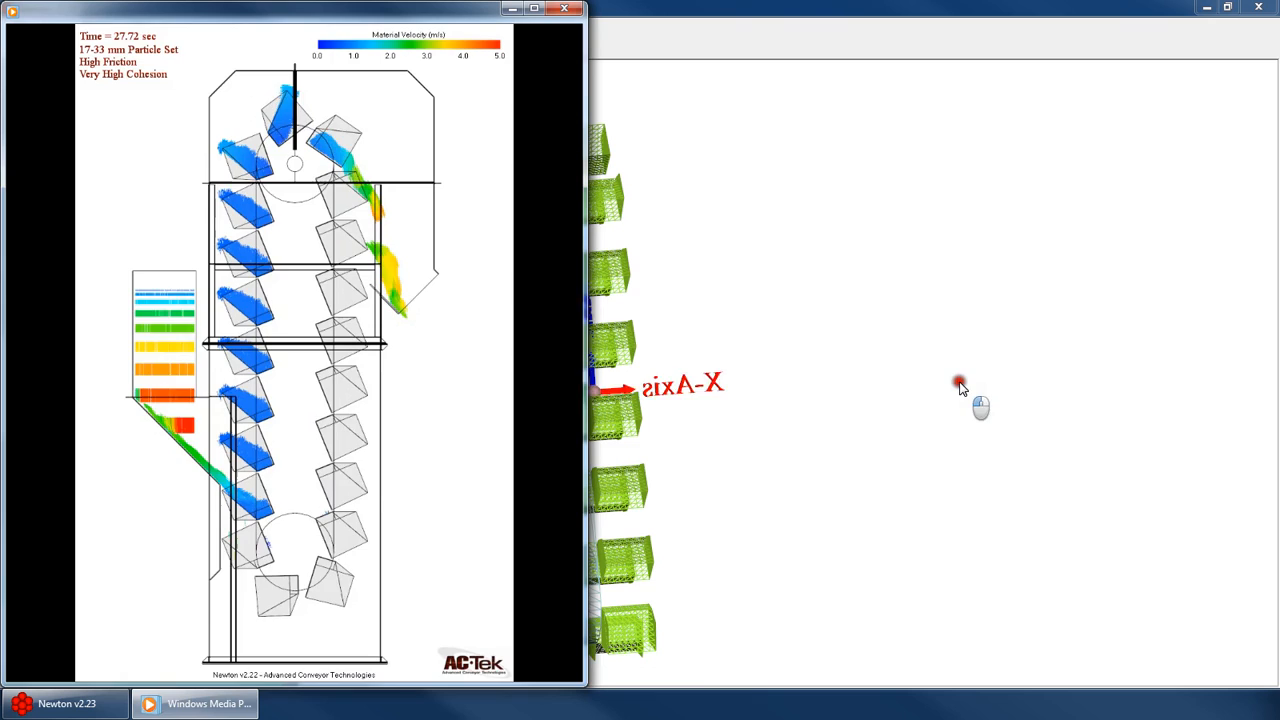
click(567, 9)
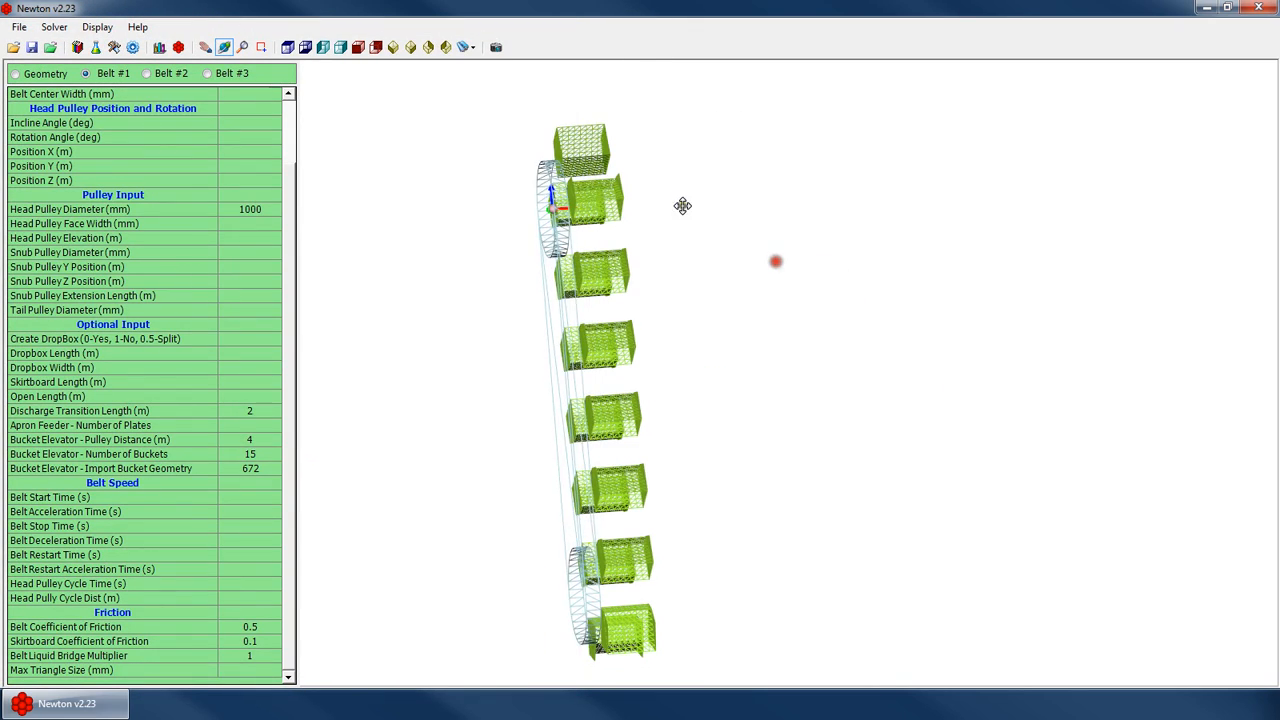
Rotate the bucket elevator view and switch between the Geometry and Belt #1 panels
drag(683, 206, 560, 293)
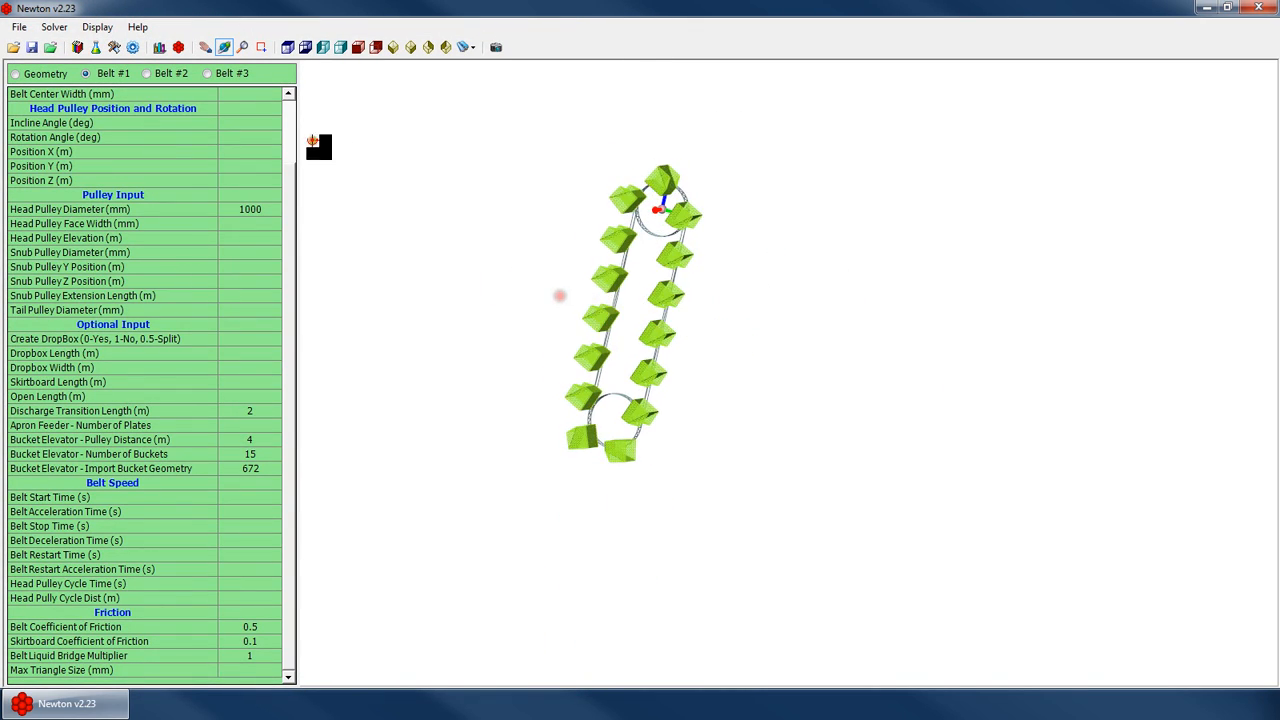
scroll(277, 110, up, 2)
middle_drag(680, 254, 784, 400)
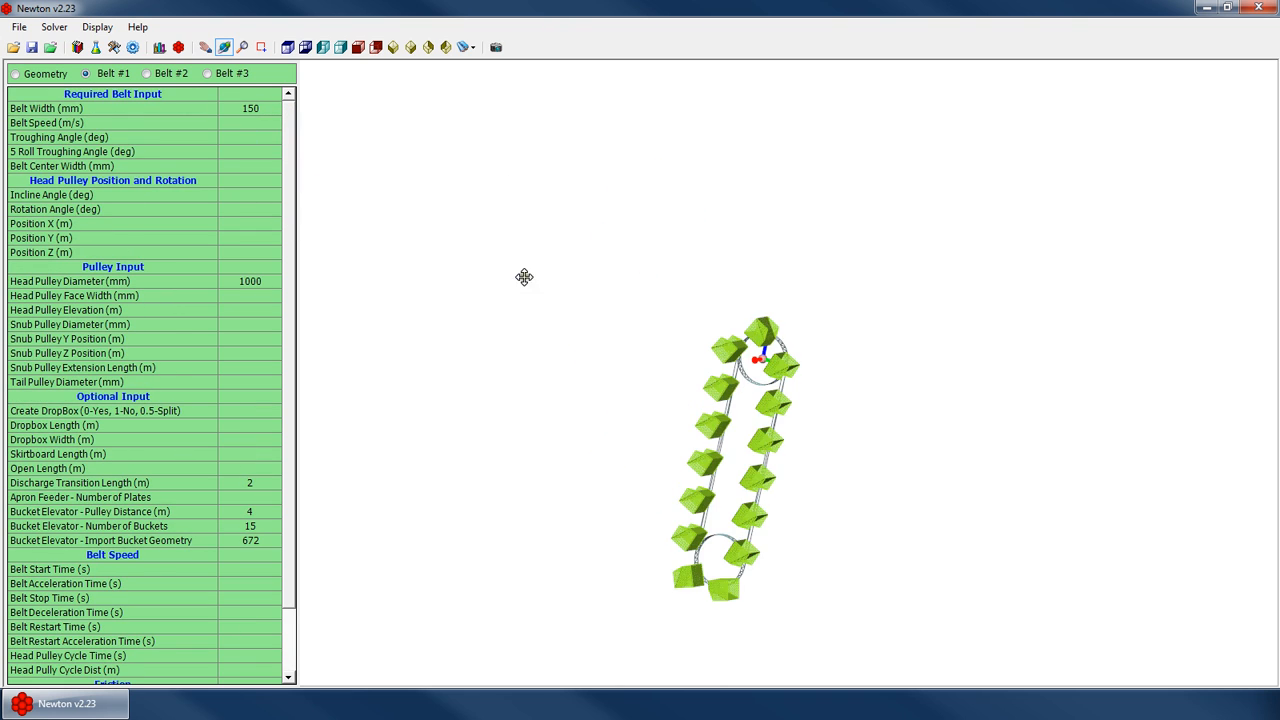
drag(882, 458, 757, 477)
click(44, 74)
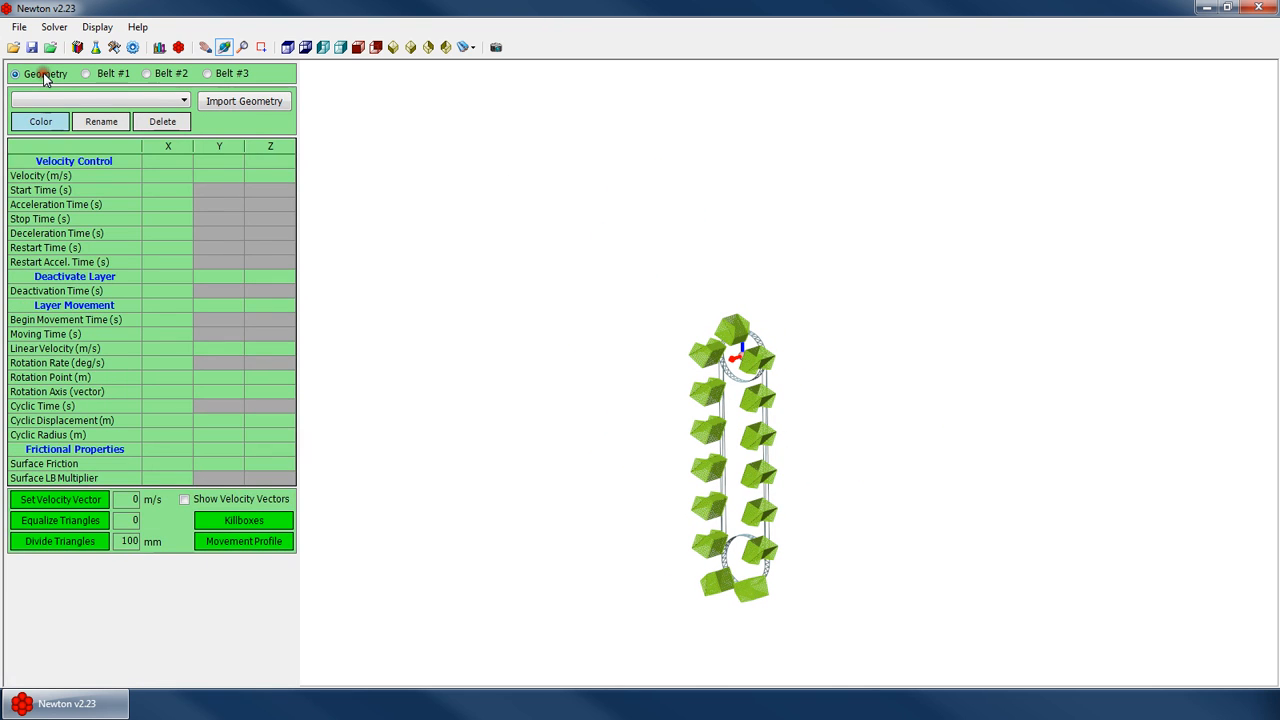
click(96, 75)
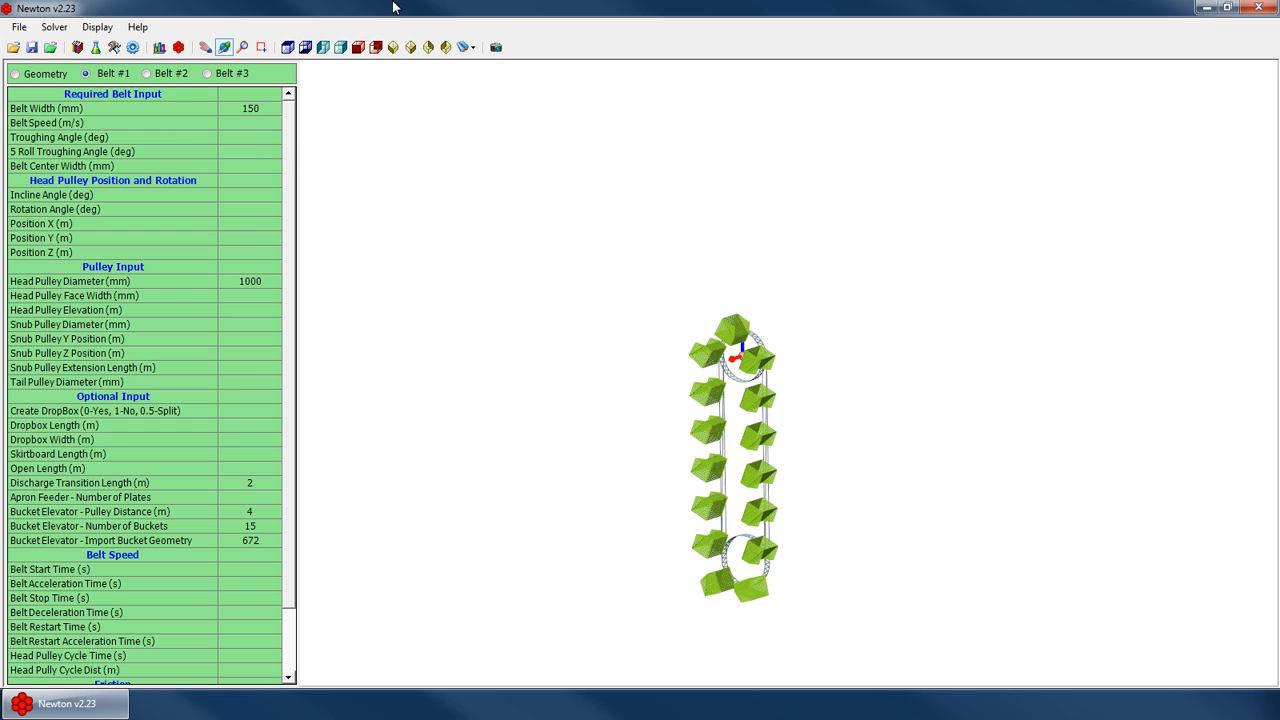
Restore the Newton window to a smaller size and browse the Belt #1 parameters before opening the Geometry panel
double_click(428, 8)
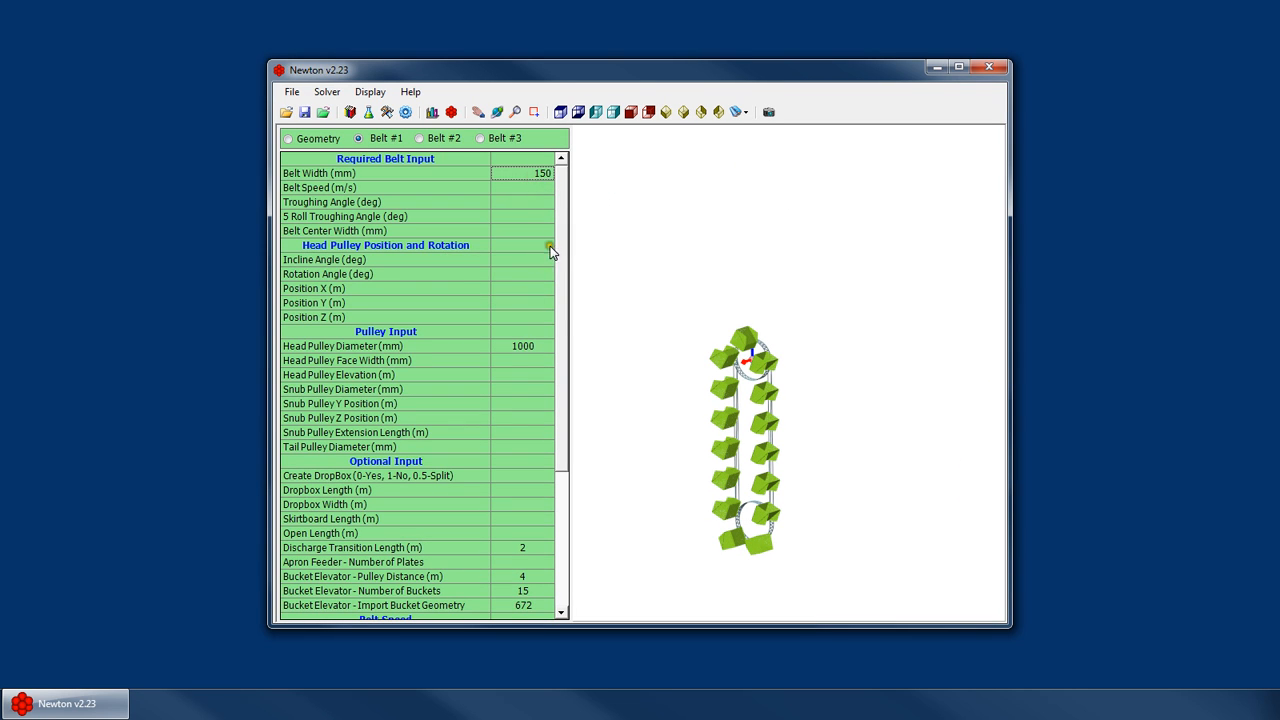
click(534, 488)
scroll(586, 551, down, 5)
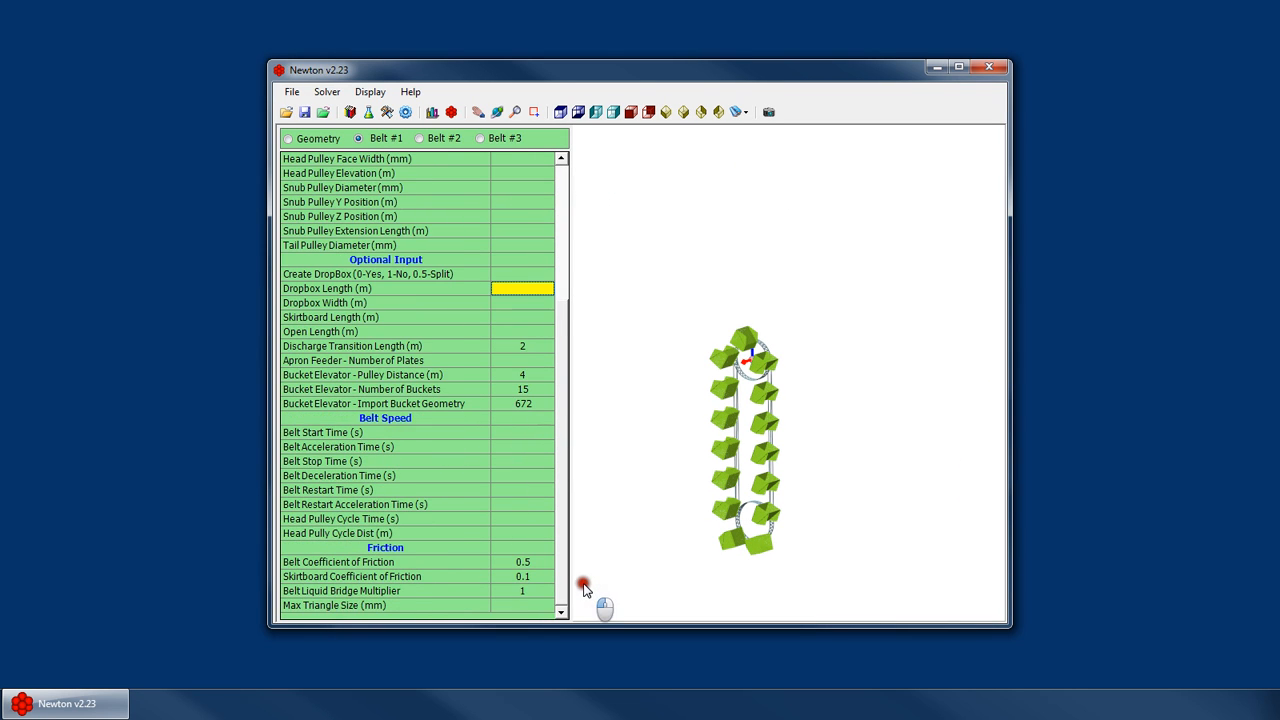
click(524, 520)
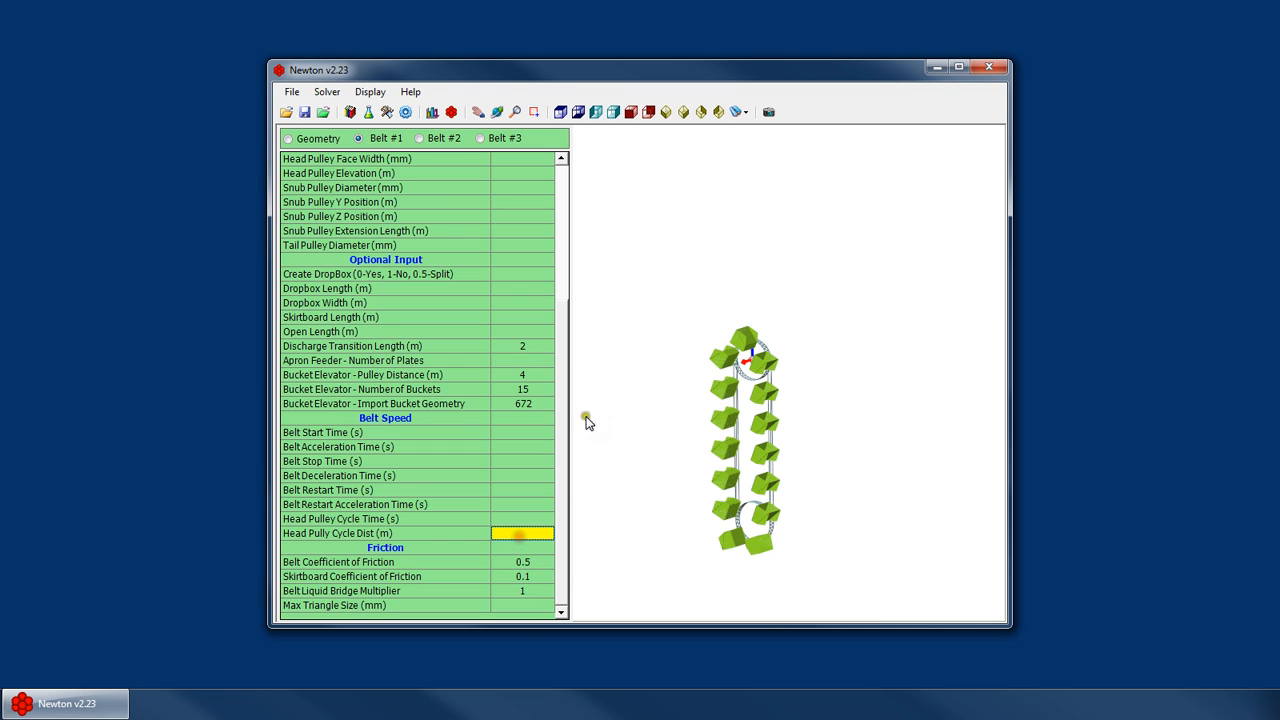
scroll(566, 431, up, 5)
click(320, 137)
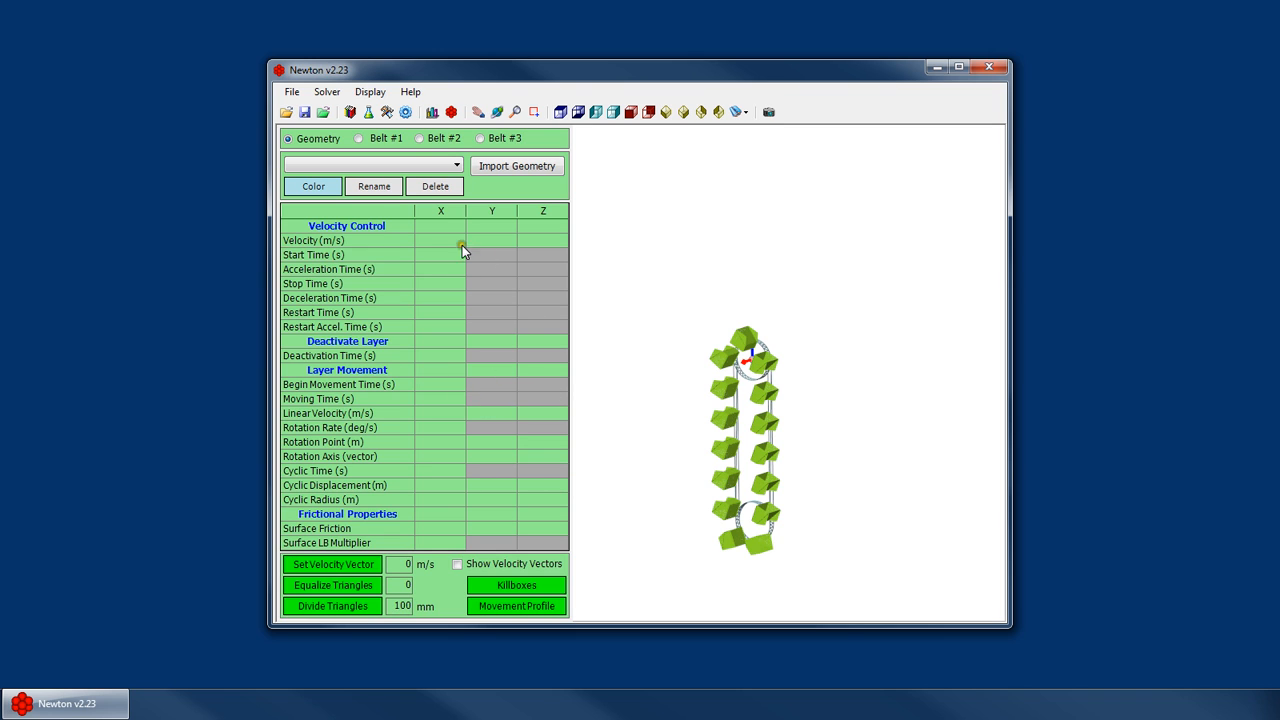
scroll(744, 395, up, 3)
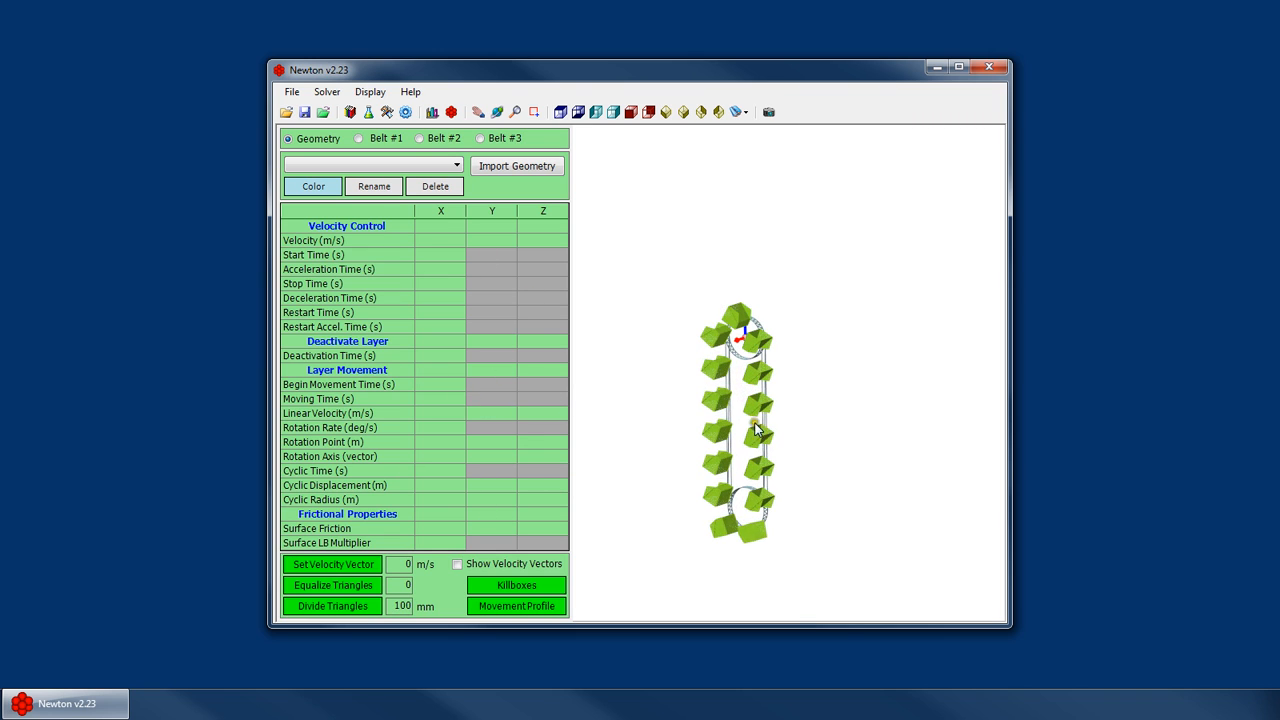
Change the view mode from the context menu, then orbit and zoom around the elevator's buckets
right_click(746, 366)
click(780, 398)
drag(764, 442, 737, 449)
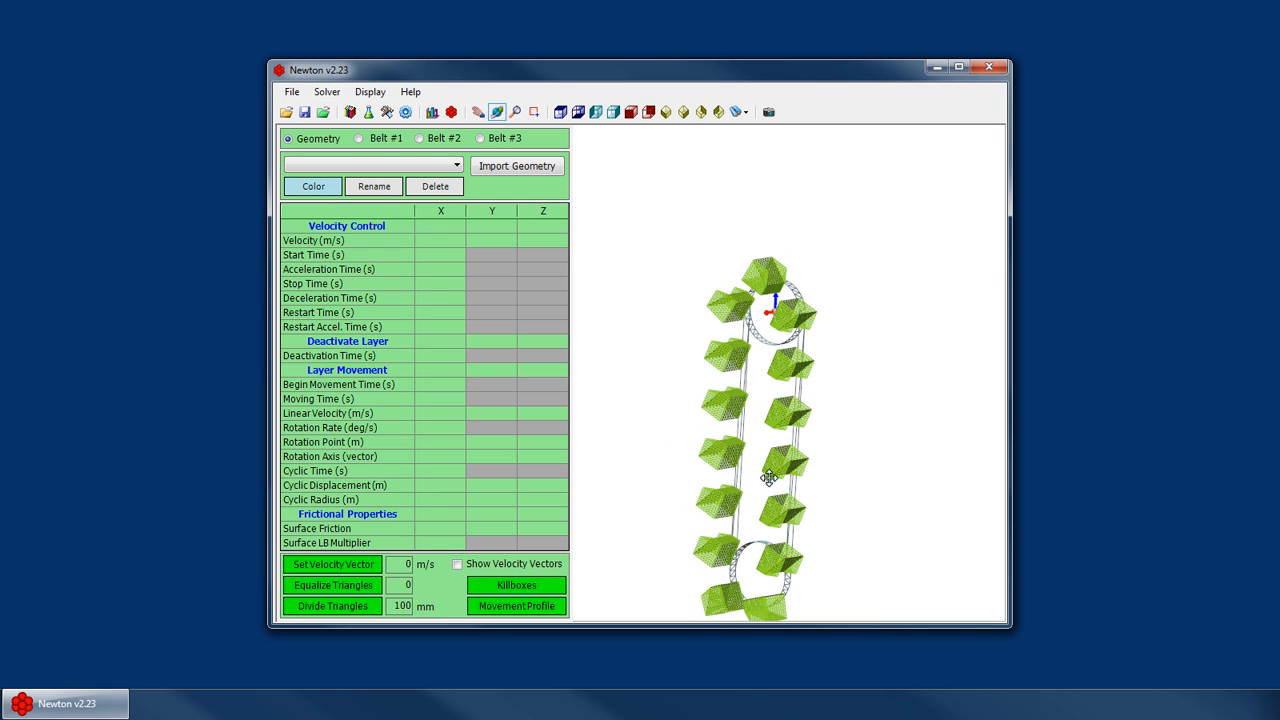
drag(774, 438, 737, 400)
scroll(760, 472, down, 2)
scroll(784, 538, up, 2)
scroll(710, 479, up, 1)
scroll(810, 406, down, 2)
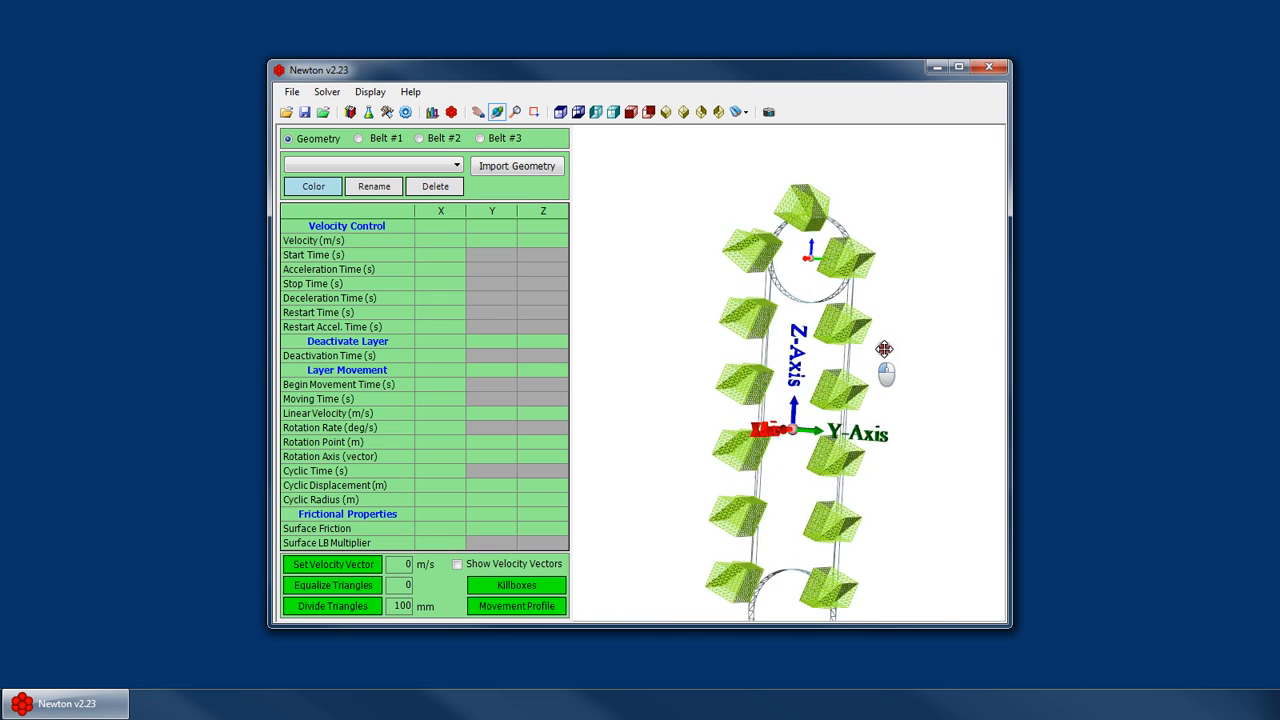
drag(884, 349, 829, 440)
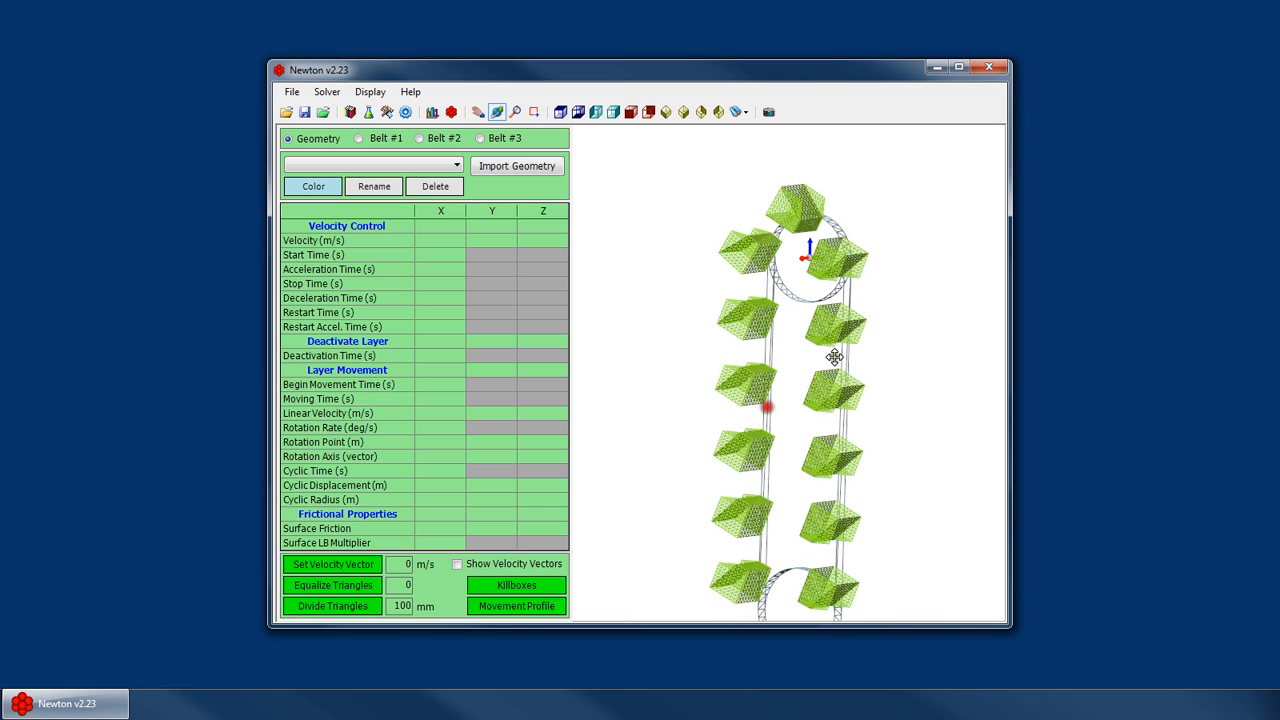